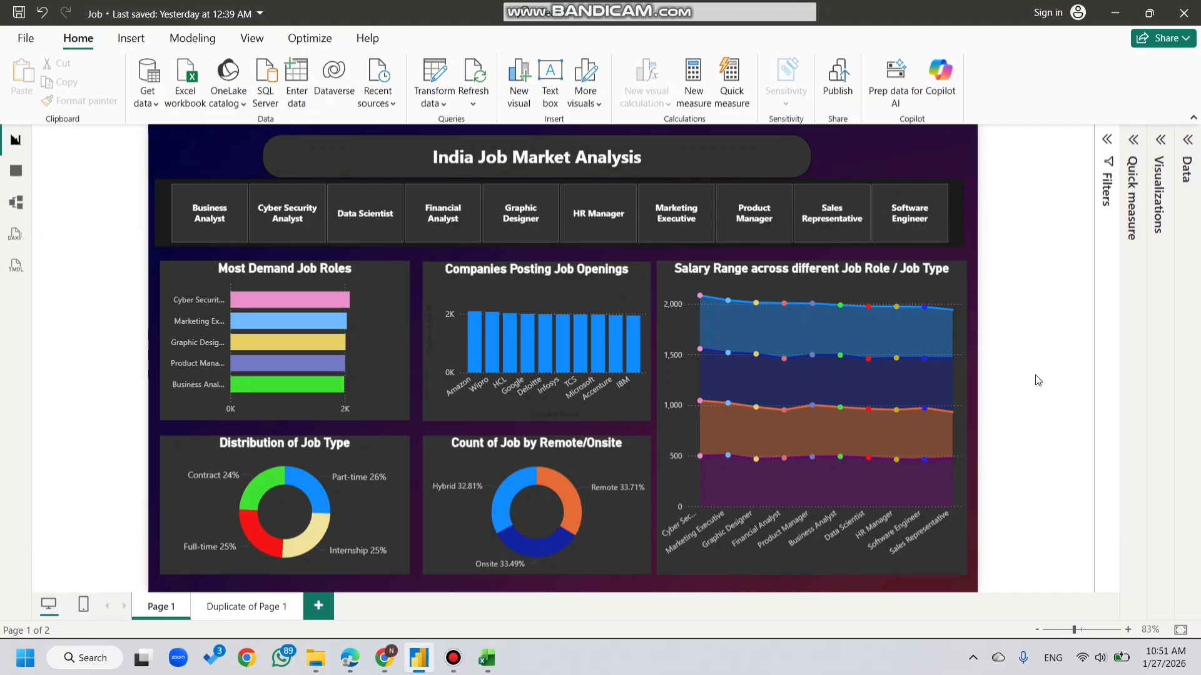
Step: Switch to Excel and examine the columns of india_job_market_dataset, including Job Title, Job Type, Salary Range, Posted Date and Application Deadline
left_click(488, 660)
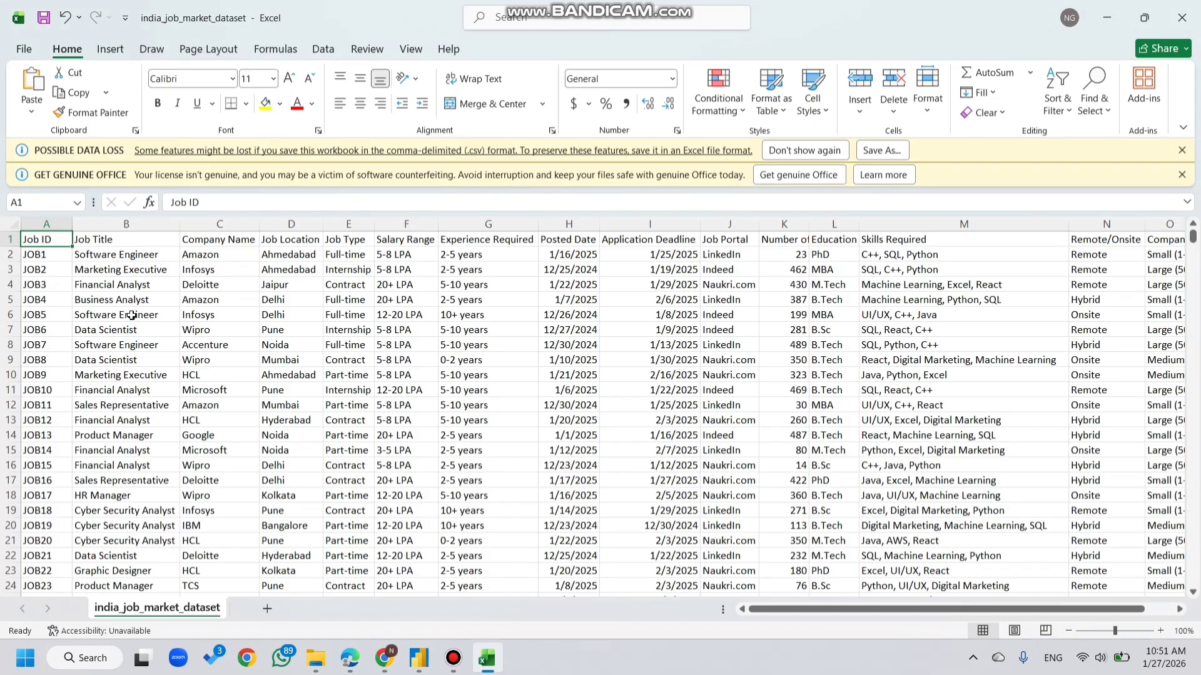
left_click(48, 225)
left_click(119, 224)
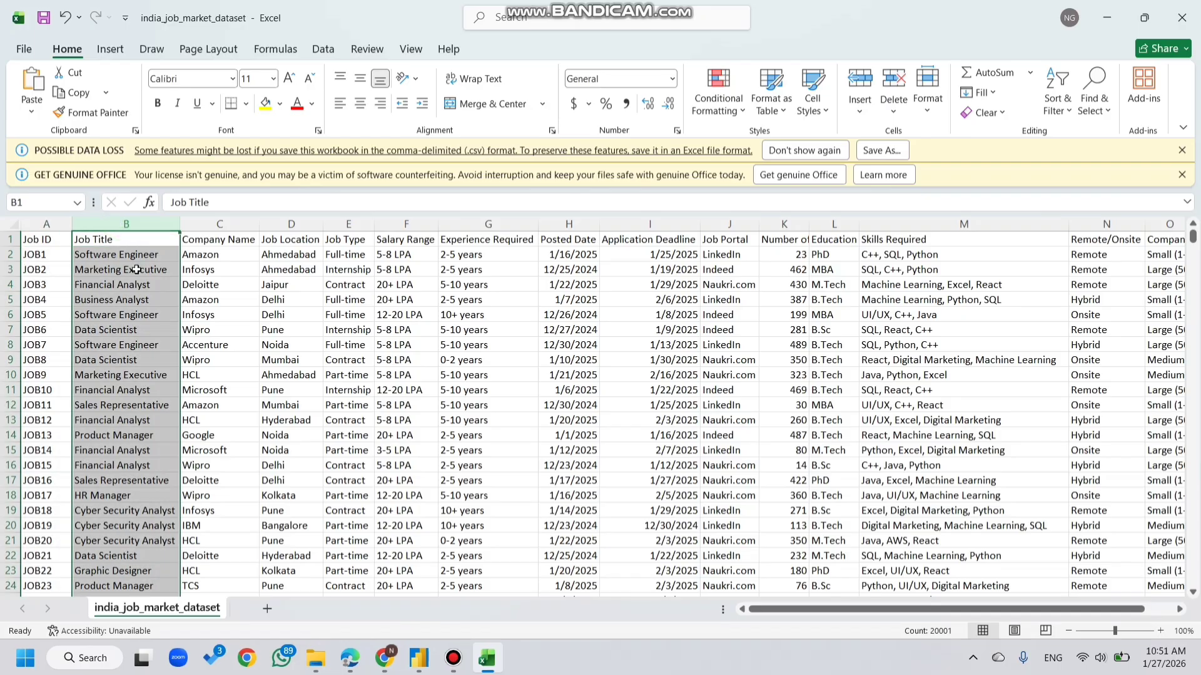
left_click(154, 300)
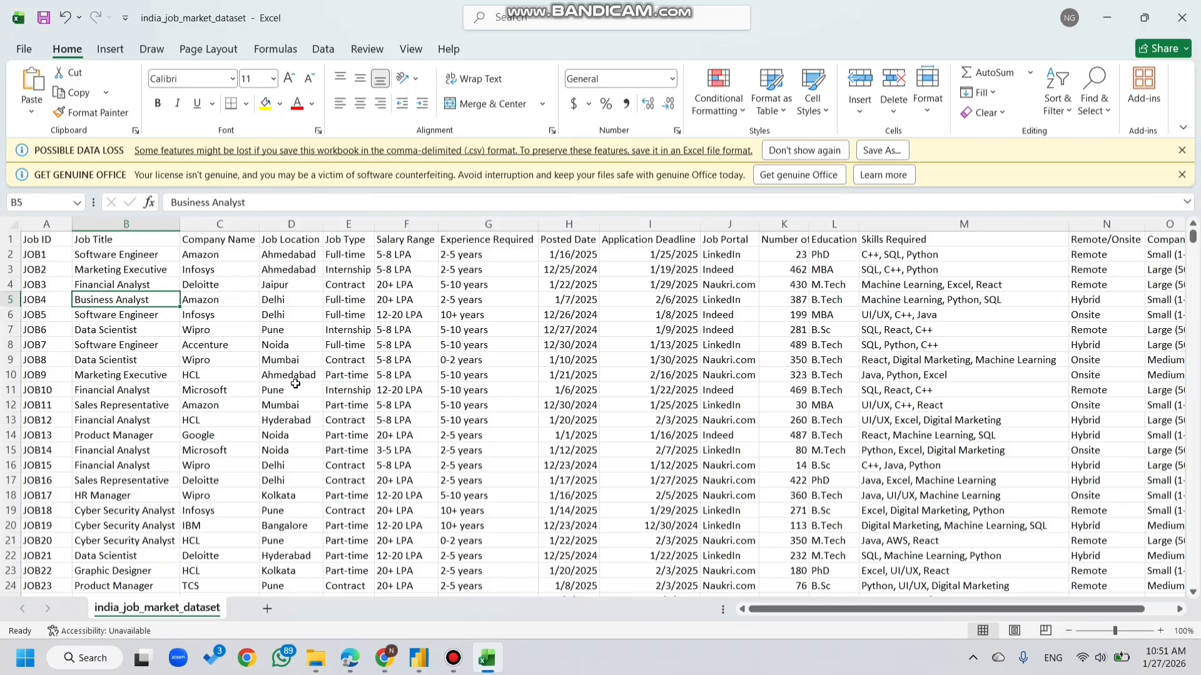
left_click(348, 224)
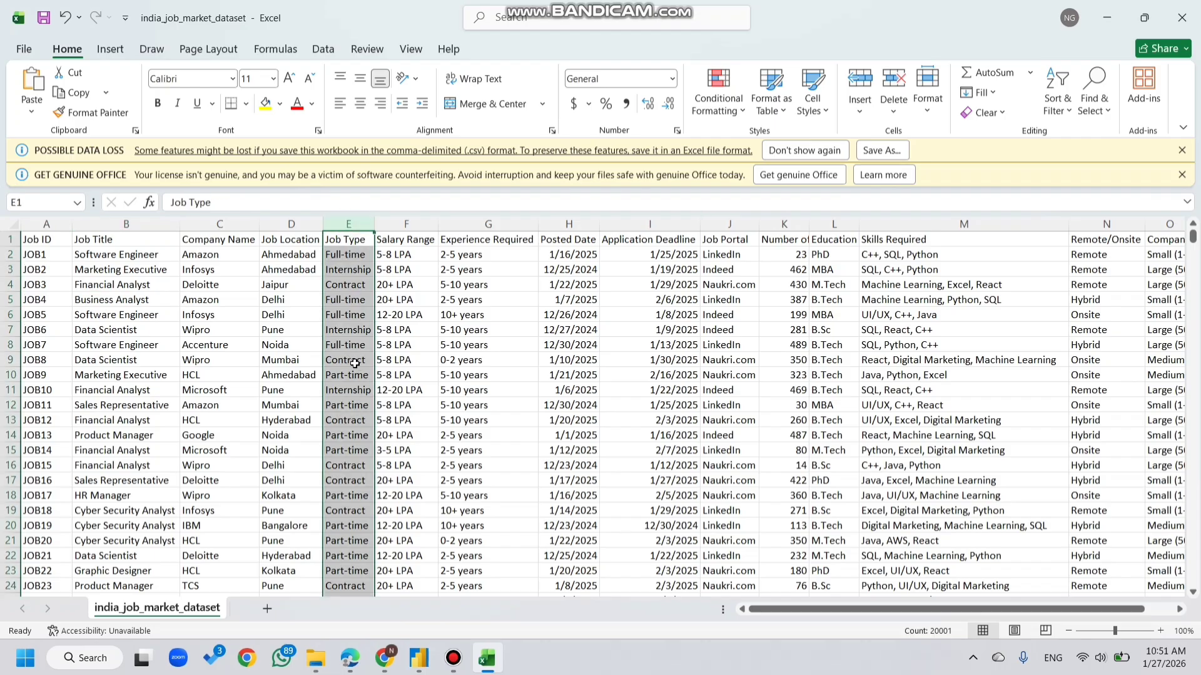
left_click(392, 372)
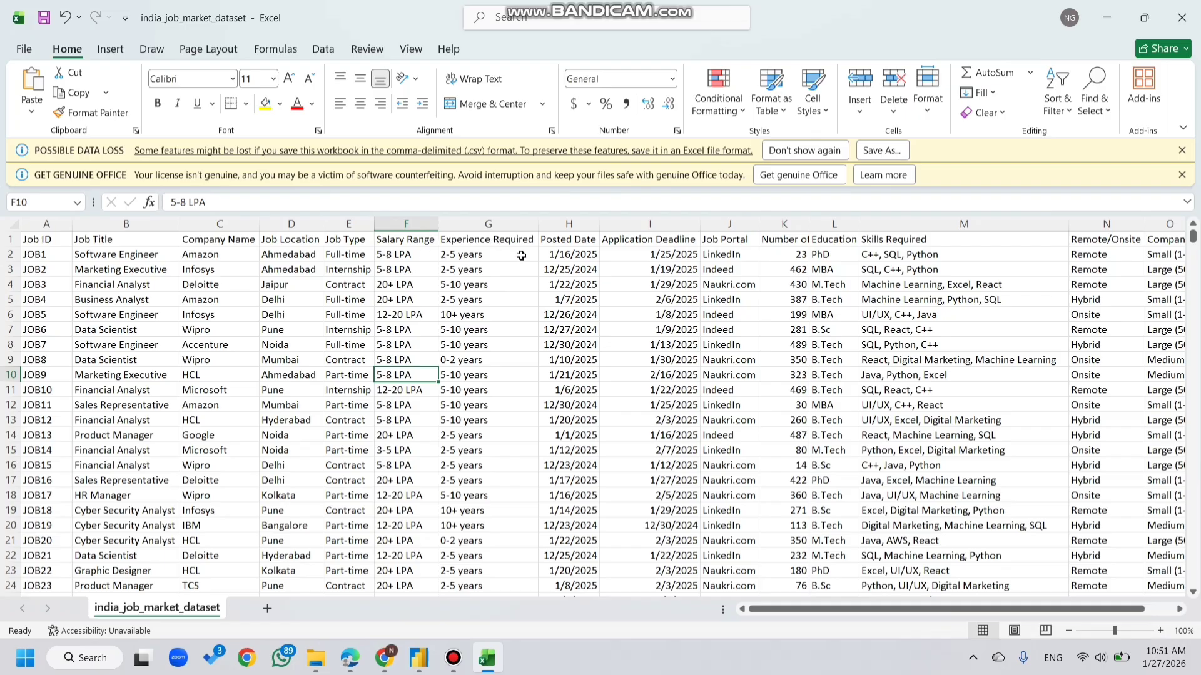
left_click(569, 219)
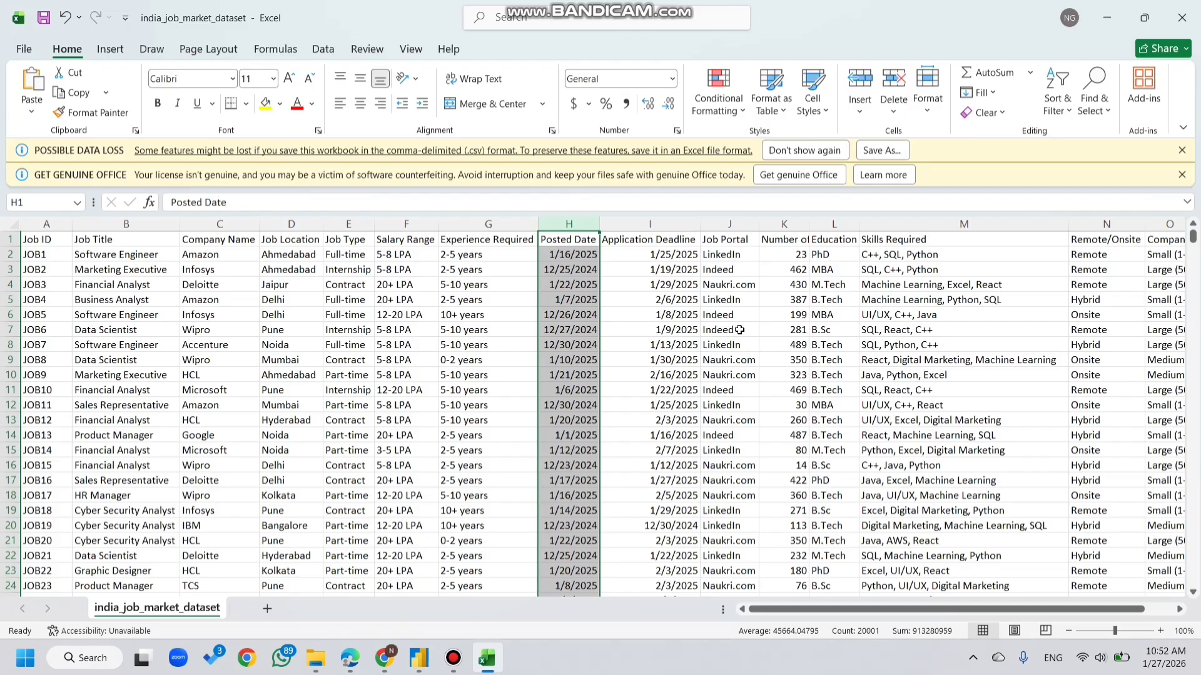
left_click(685, 224)
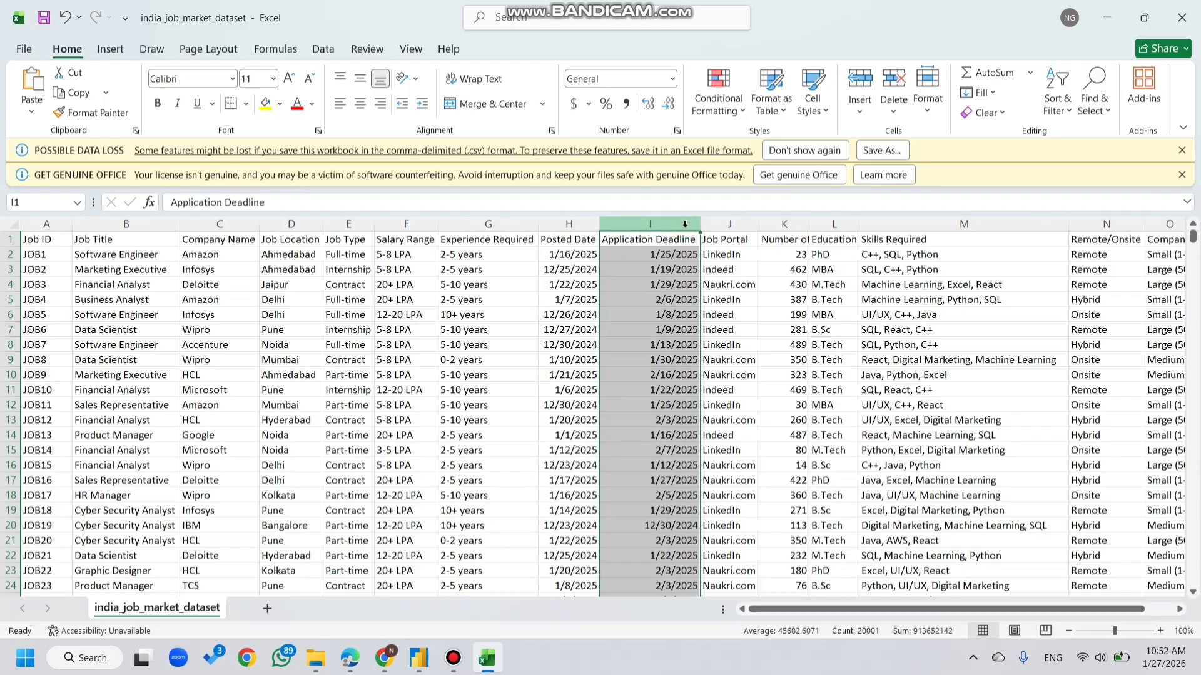
scroll(749, 412, "right", 1)
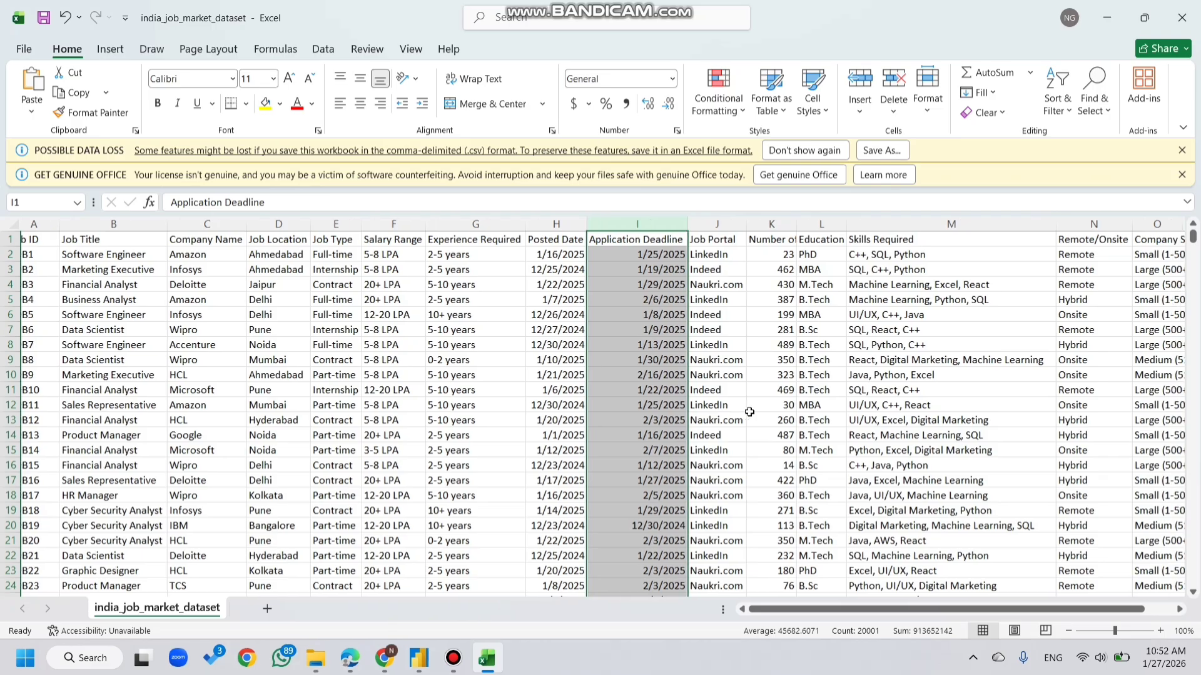
scroll(749, 412, "right", 4)
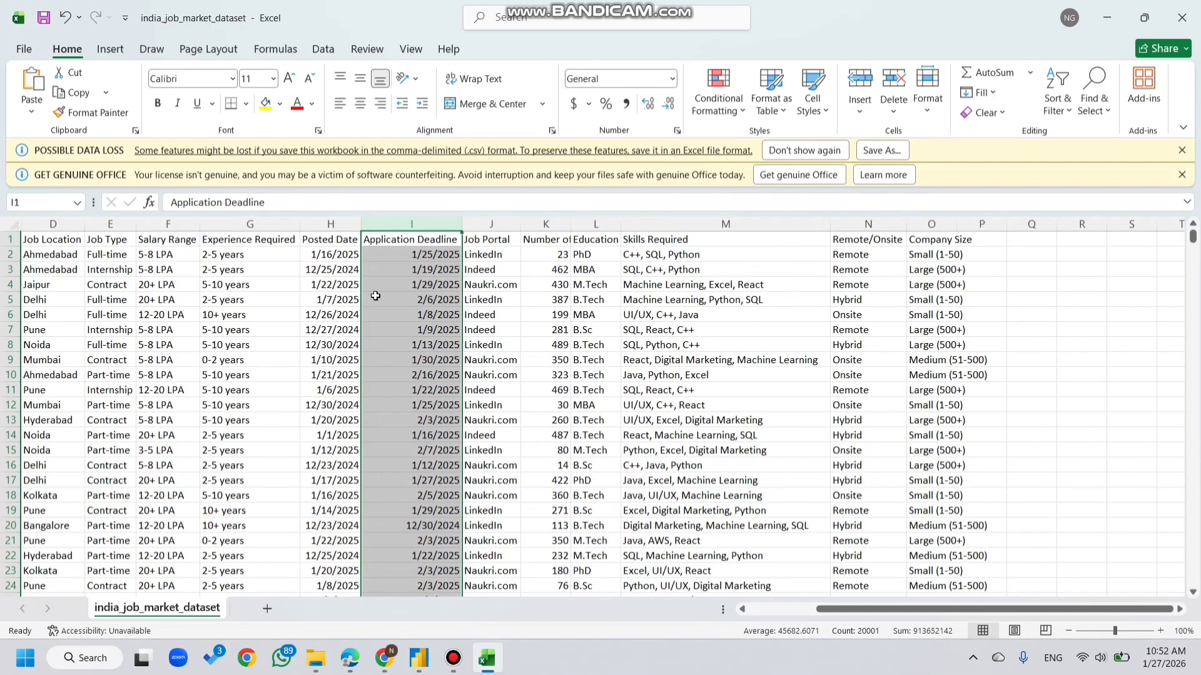
Step: Fit the Number of Applicants and Company Size columns to their contents, inspecting the Remote/Onsite column
left_click_drag(569, 224, 569, 224)
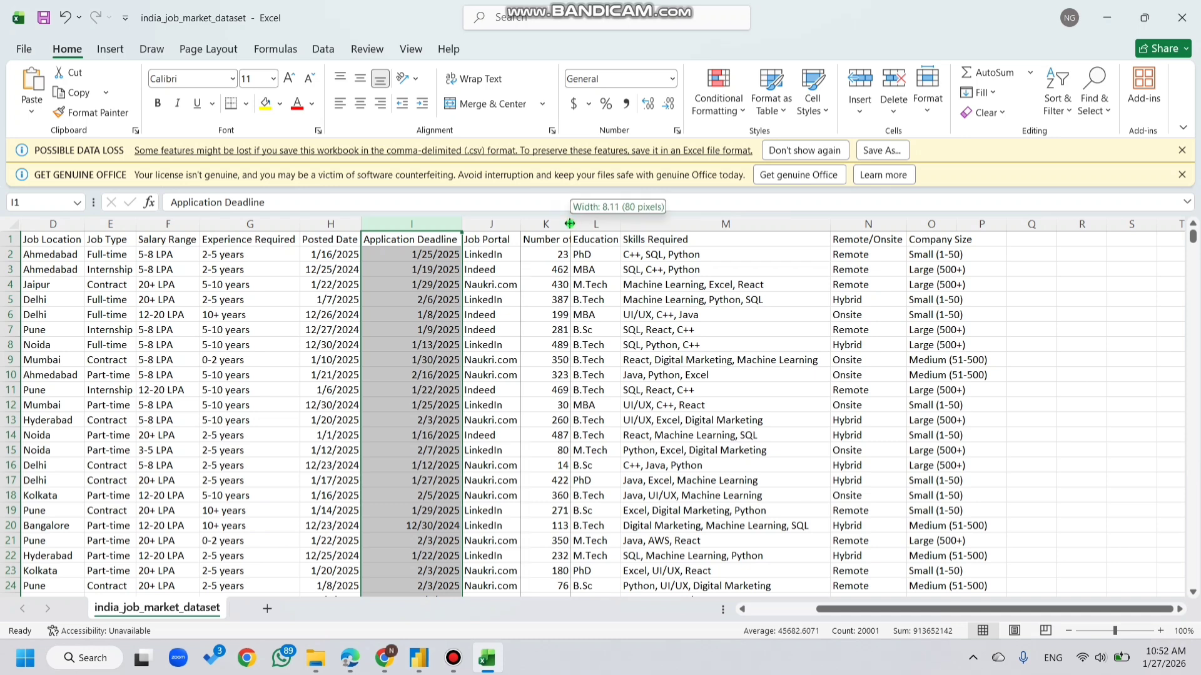
double_click(569, 224)
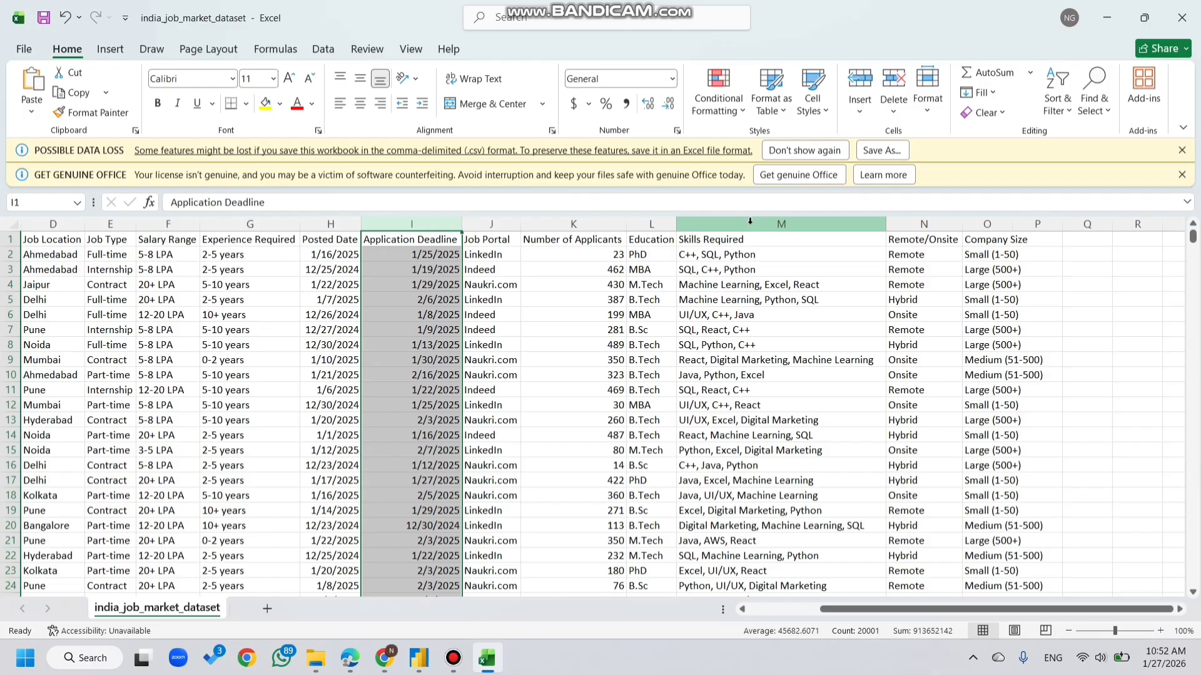
left_click(928, 227)
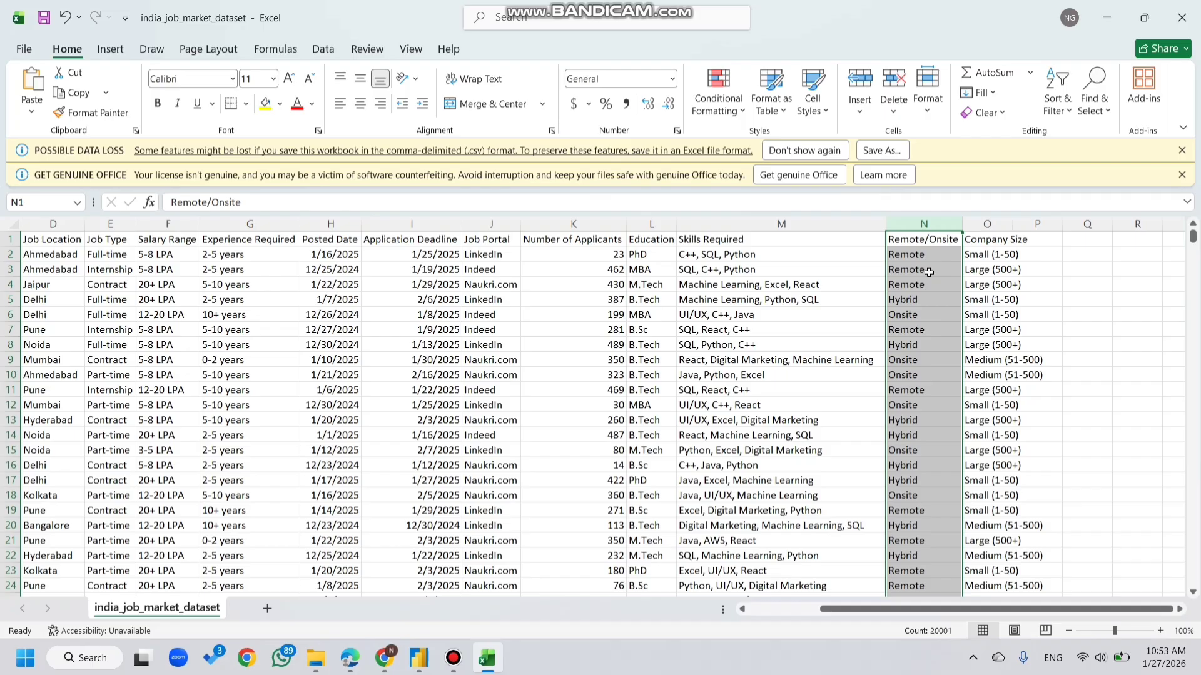
double_click(1013, 224)
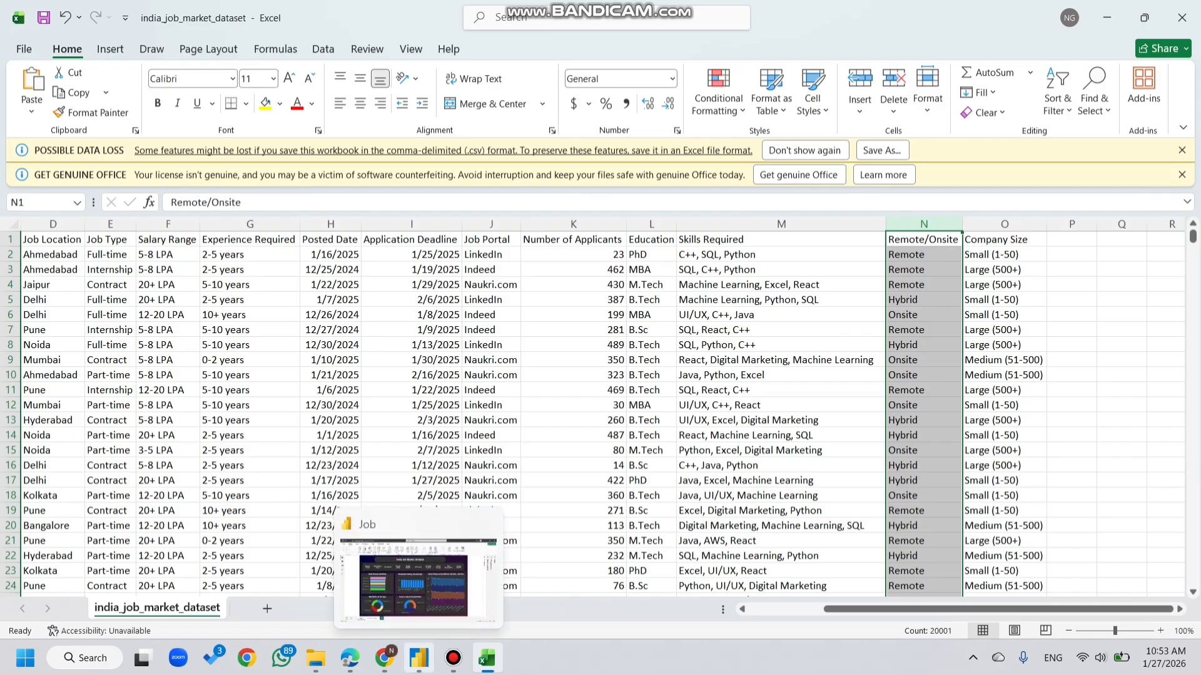
Step: Switch to Power BI Desktop, start a blank report in a new window and expand the Data pane
left_click(418, 657)
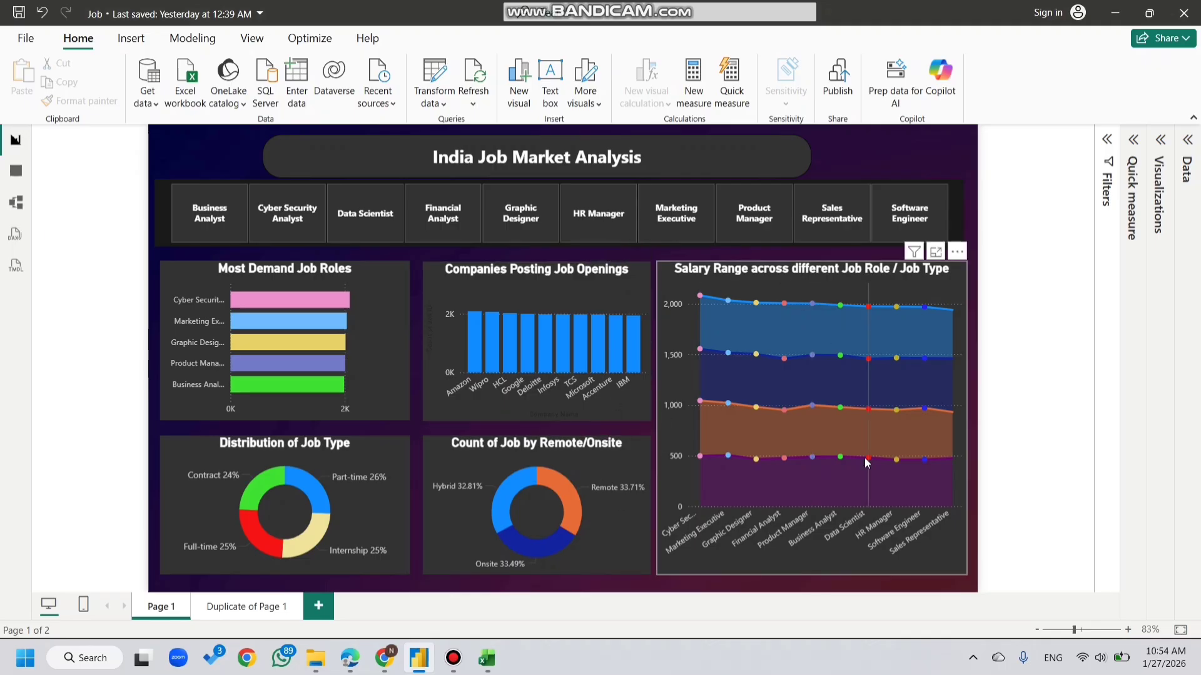
mouse_move(866, 462)
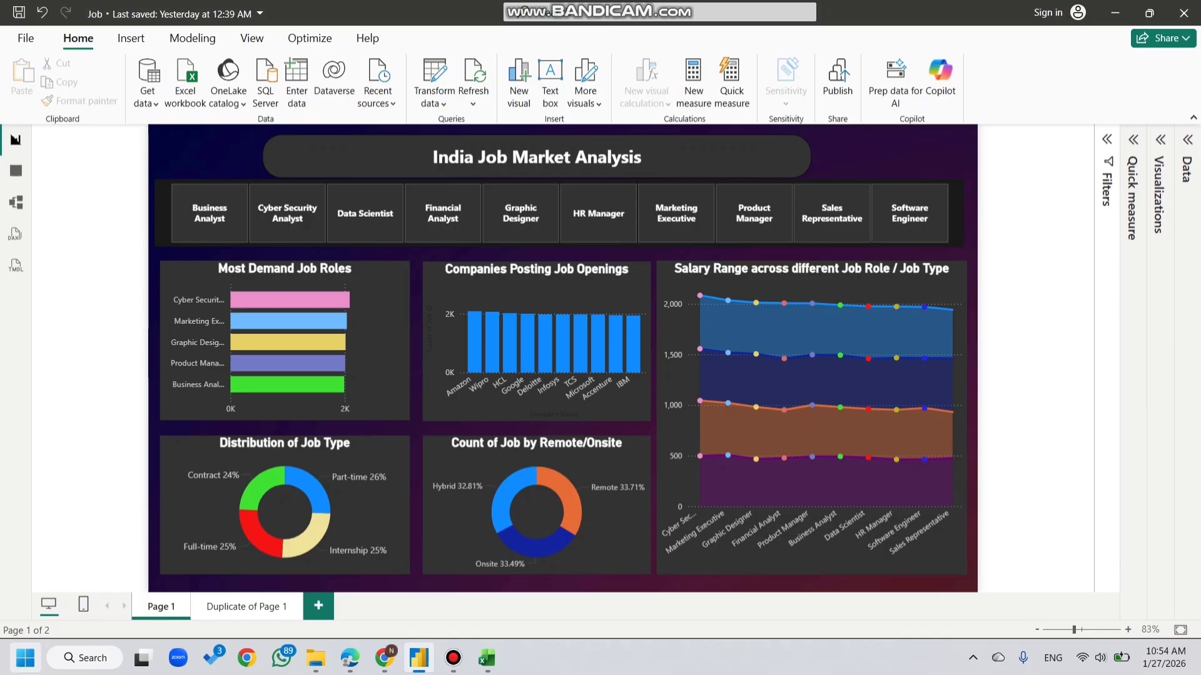
left_click(25, 658)
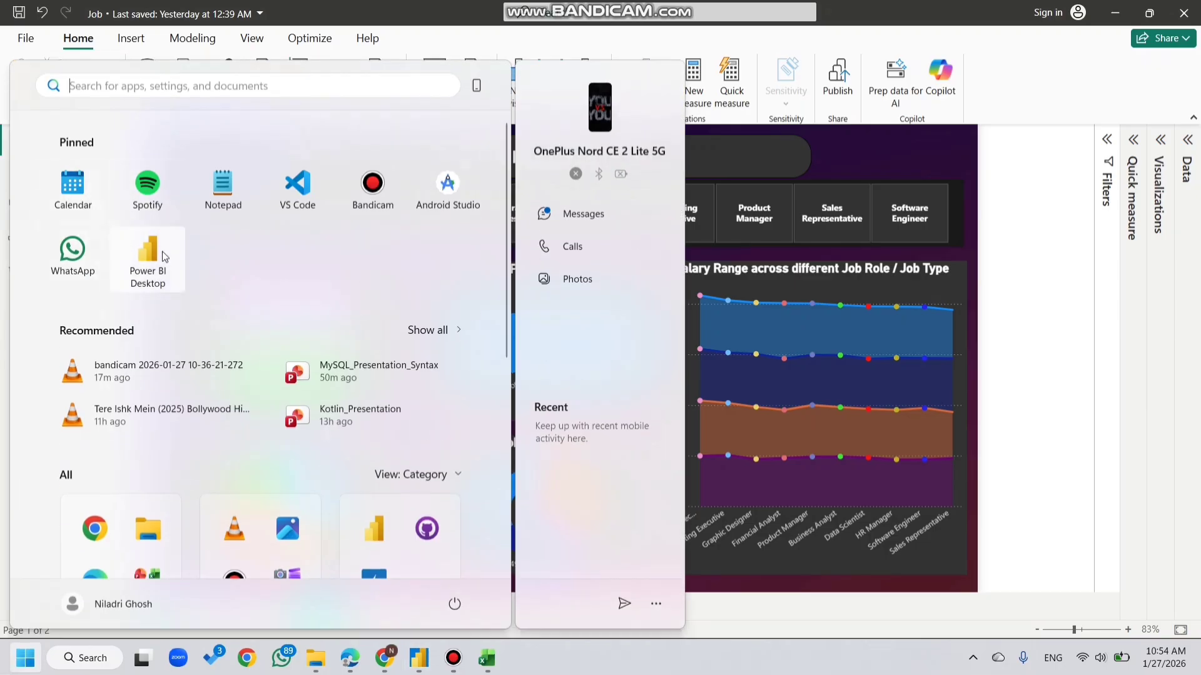
left_click(164, 257)
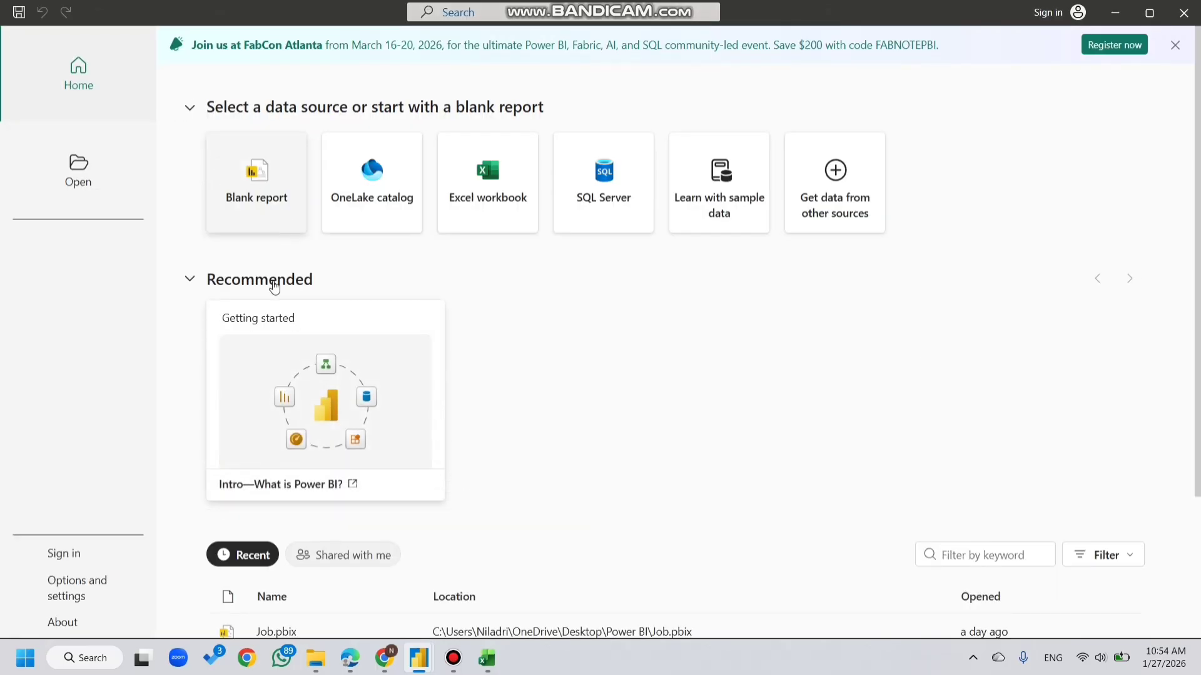
left_click(250, 204)
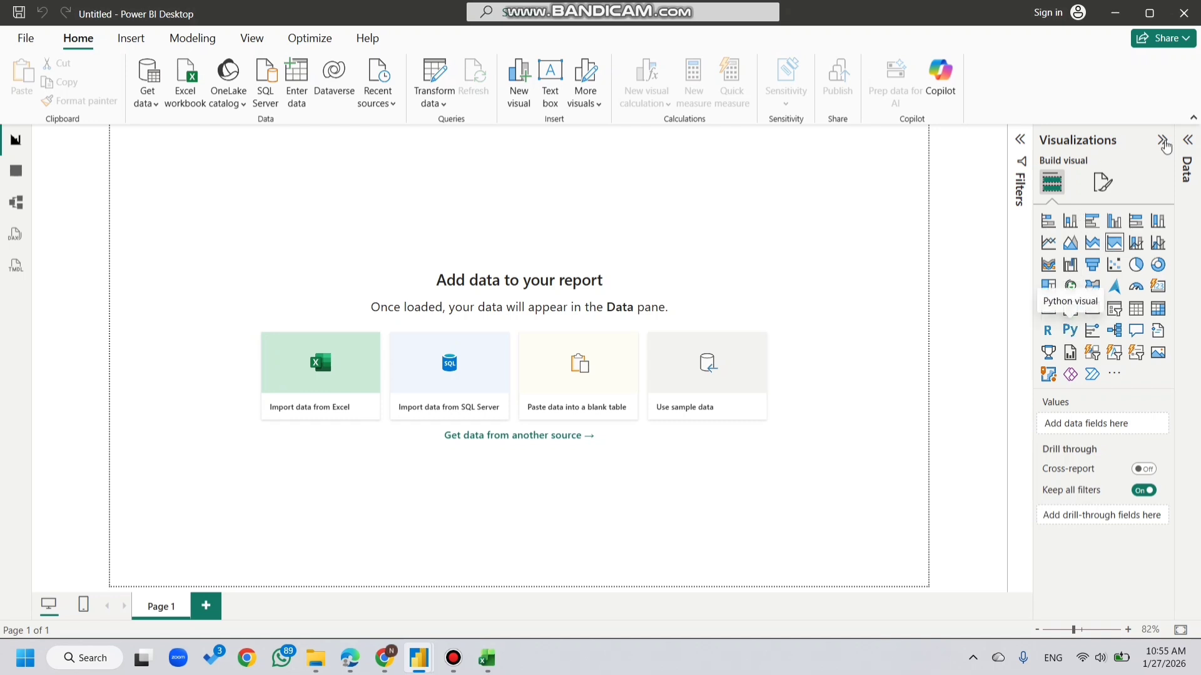
left_click(1188, 143)
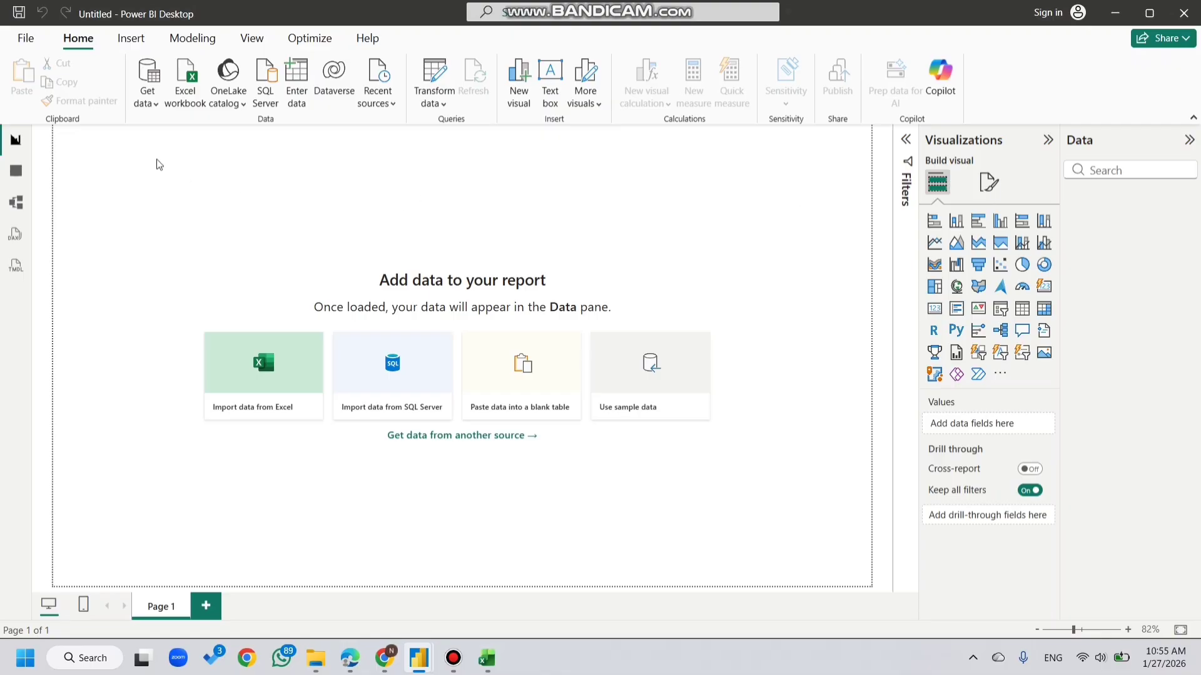
Step: Get data from the Text/CSV file india_job_market_dataset in the Downloads folder
left_click(156, 110)
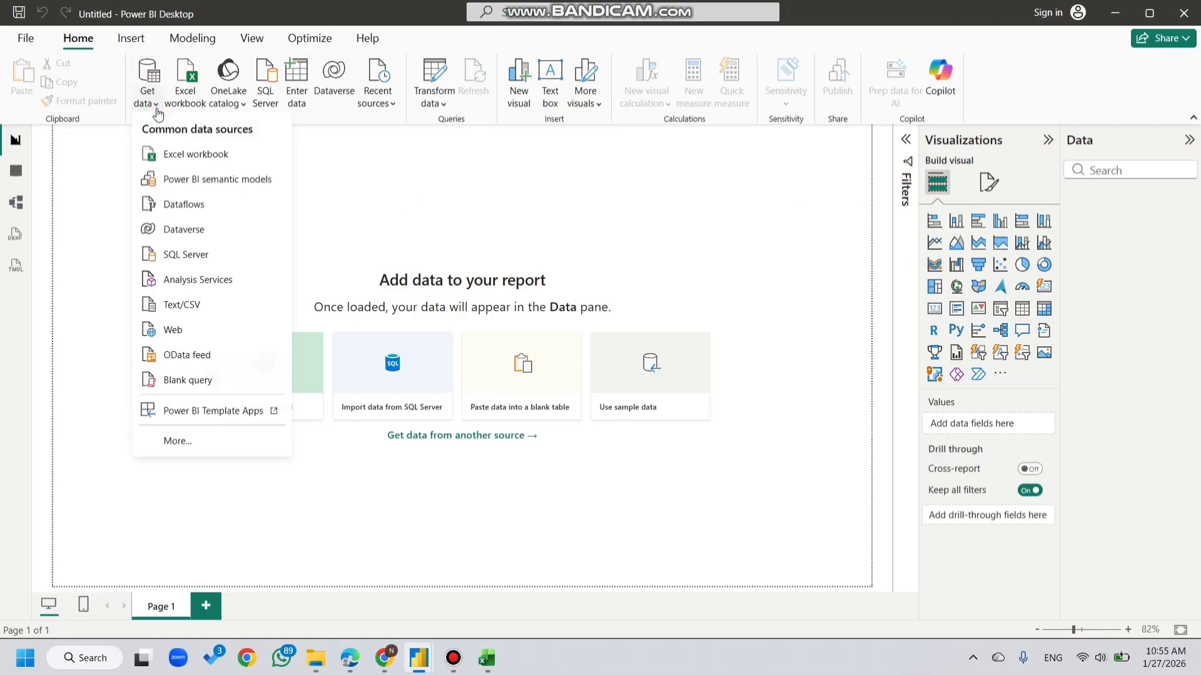
left_click(197, 309)
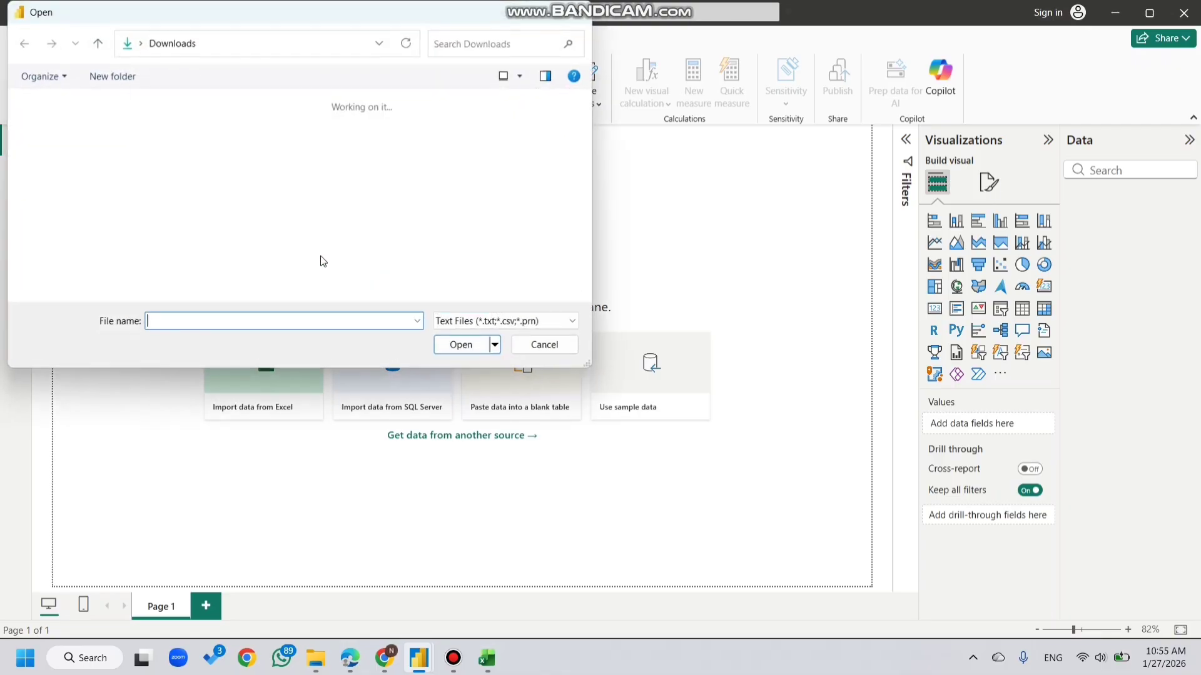
scroll(322, 260, "down", 1)
left_click(217, 152)
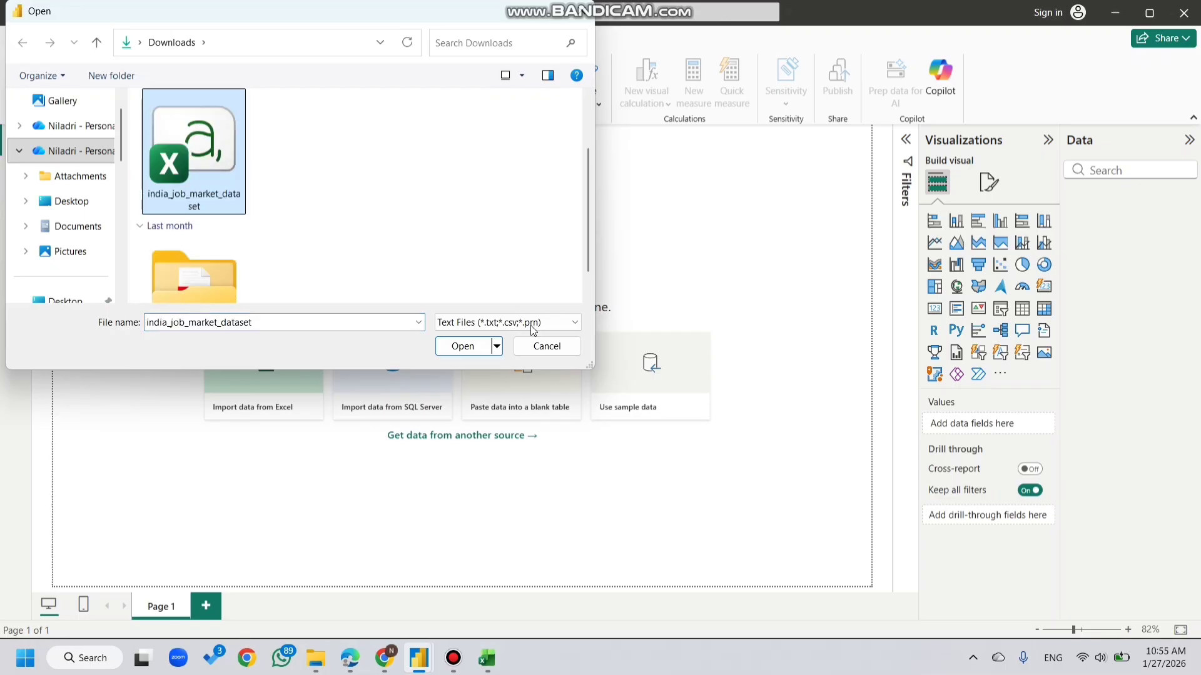
left_click(462, 346)
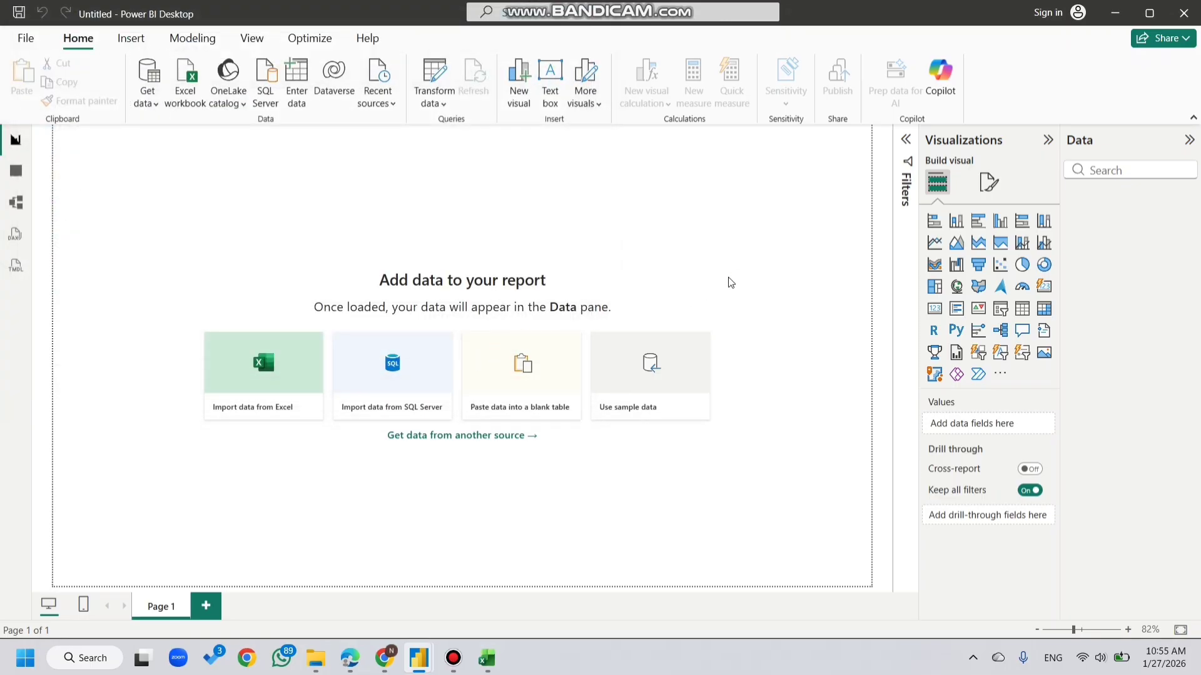
left_click(488, 661)
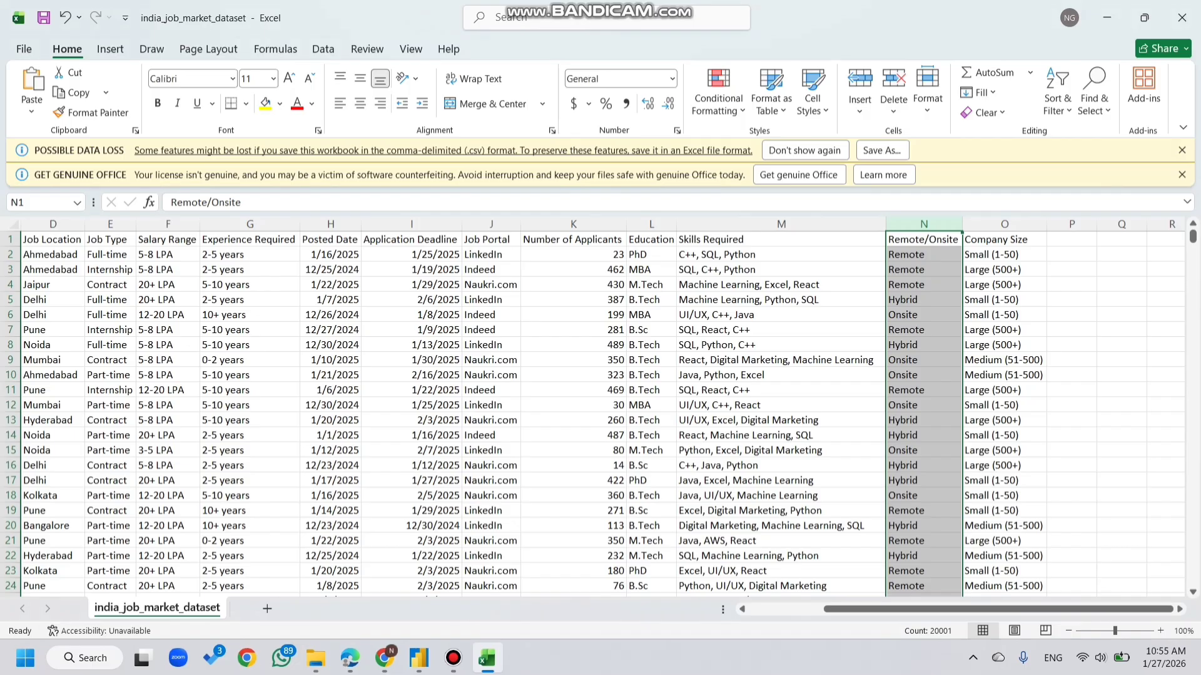
left_click(487, 658)
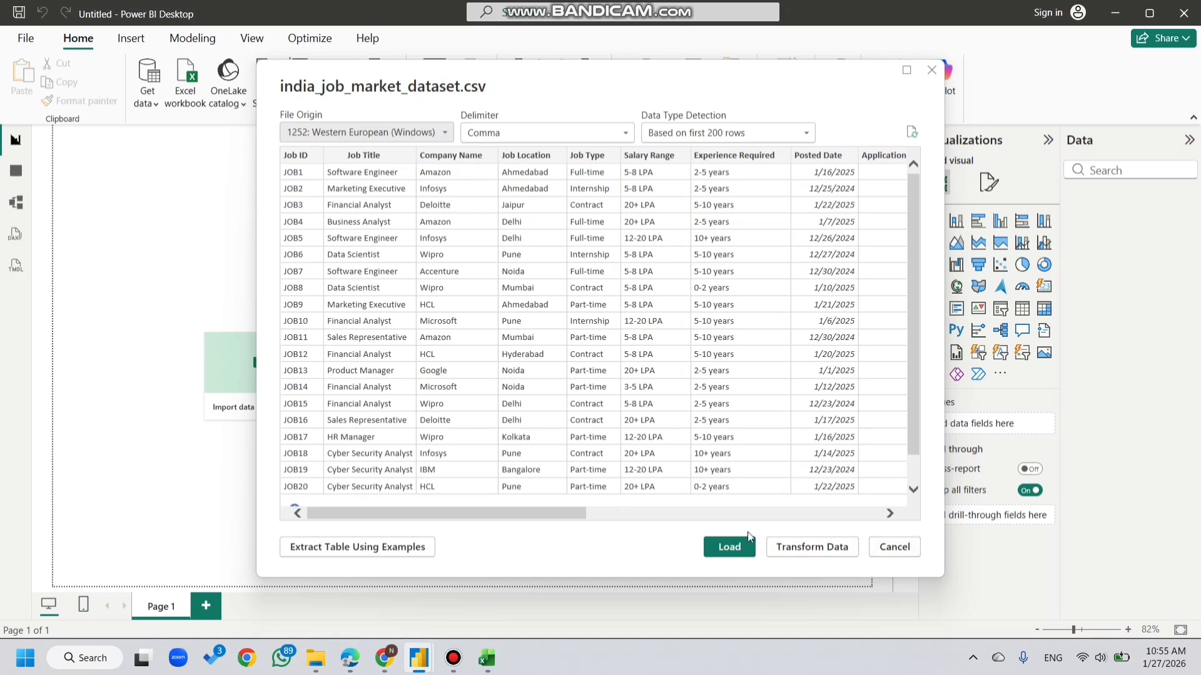
Step: Look through the preview of india_job_market_dataset.csv and load the table into the report
scroll(783, 414, "right", 5)
scroll(783, 415, "left", 5)
scroll(783, 414, "down", 2)
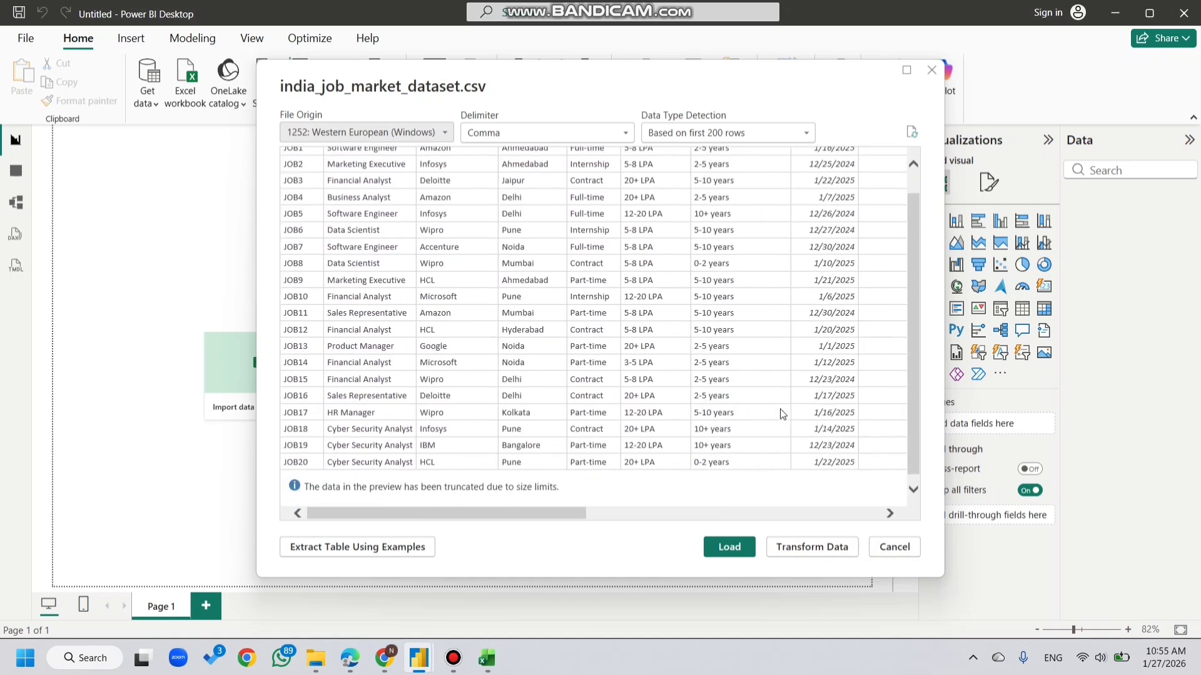
scroll(770, 464, "up", 2)
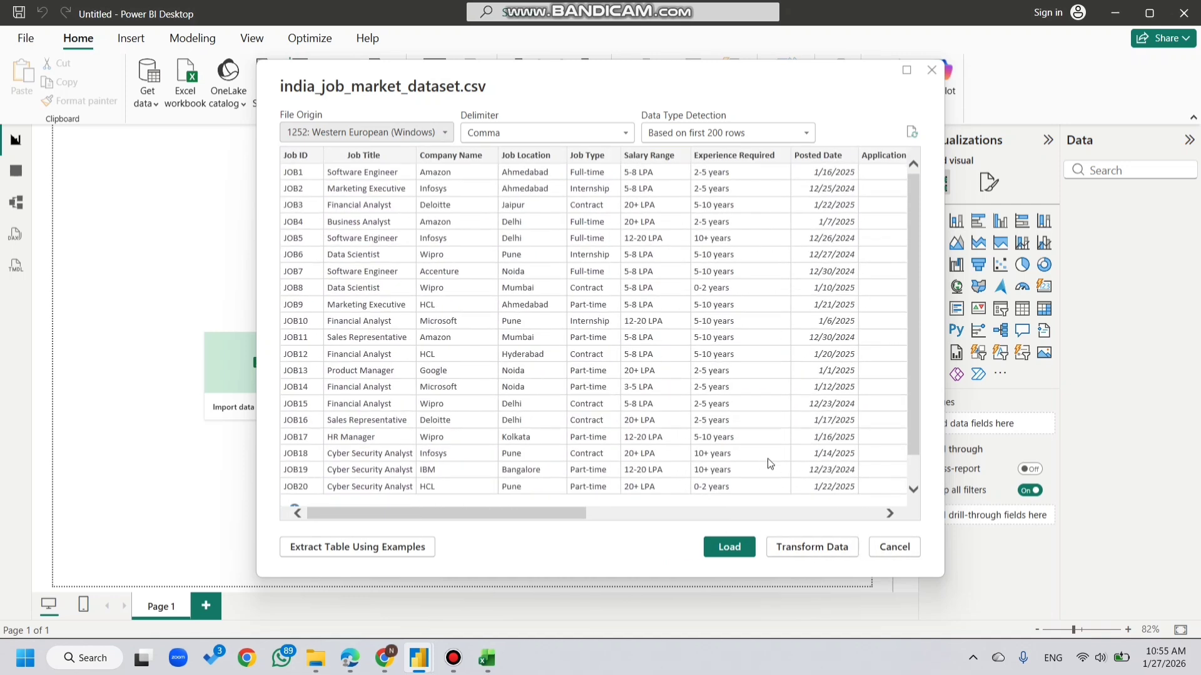
left_click(728, 548)
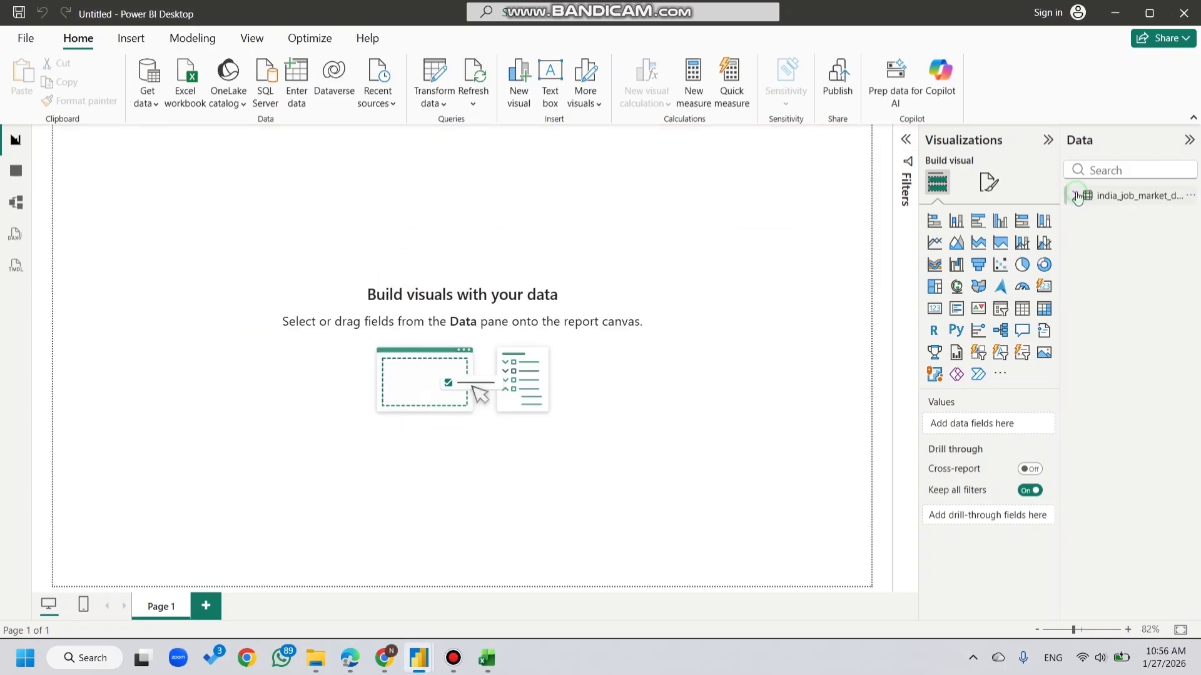
Step: Expand the job market table's field list and inspect its rows in Table view, returning to Report view
left_click(1076, 196)
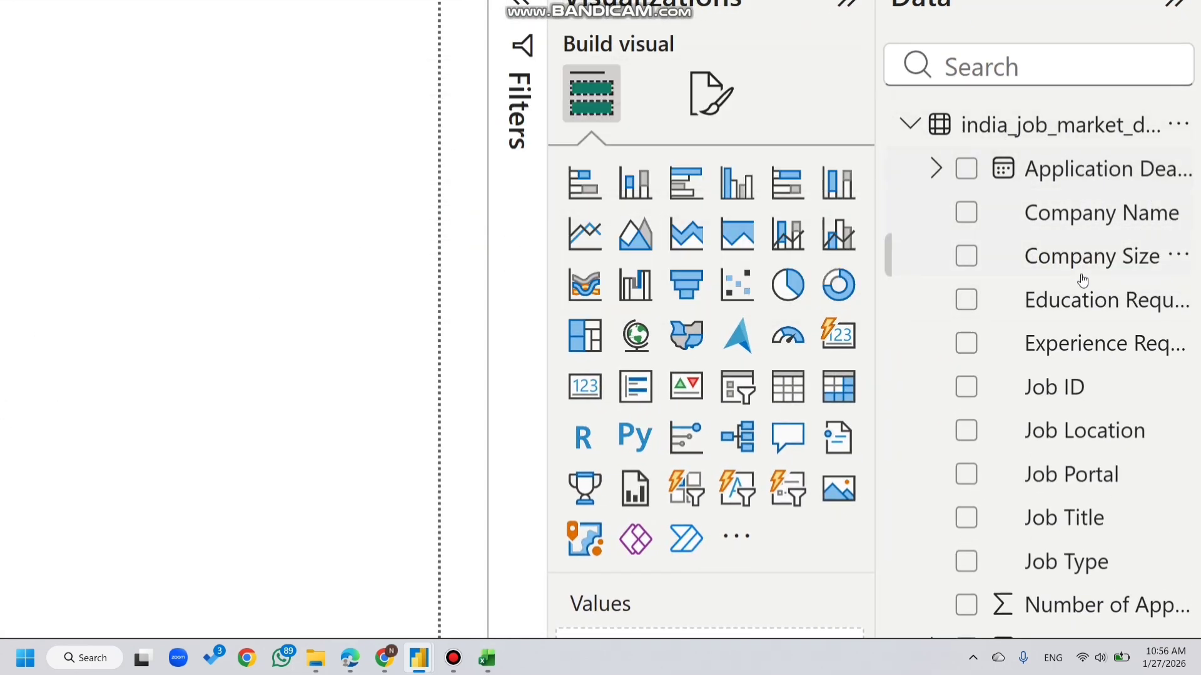
scroll(1067, 450, "down", 4)
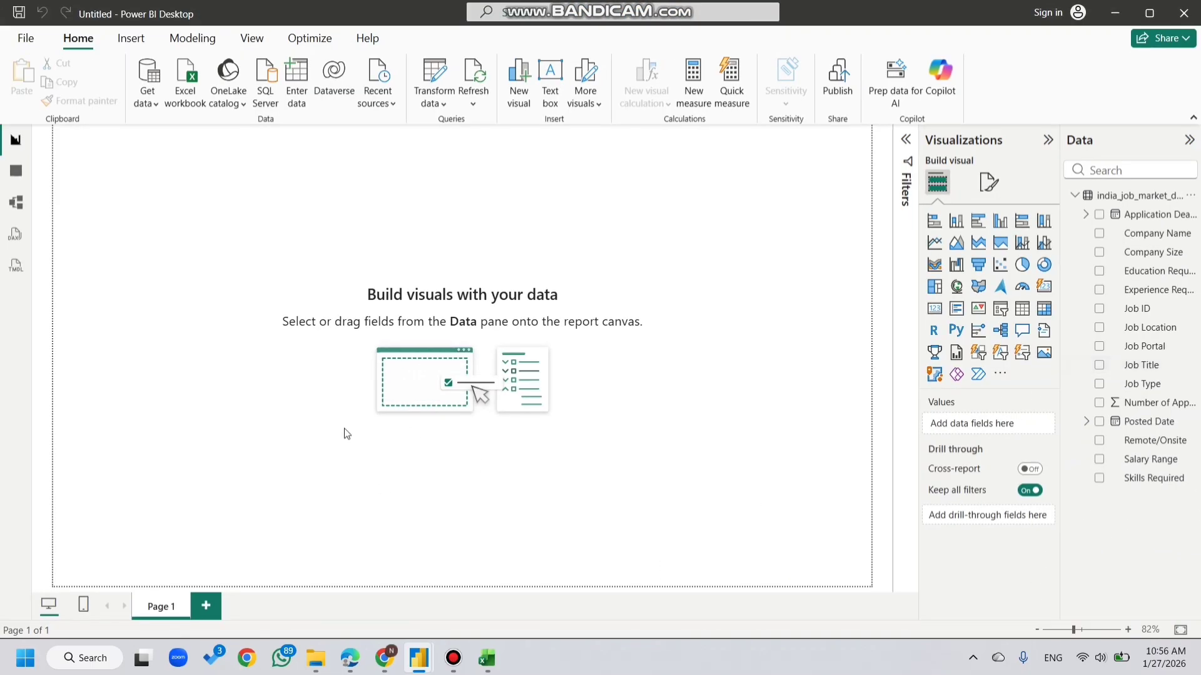
left_click(28, 180)
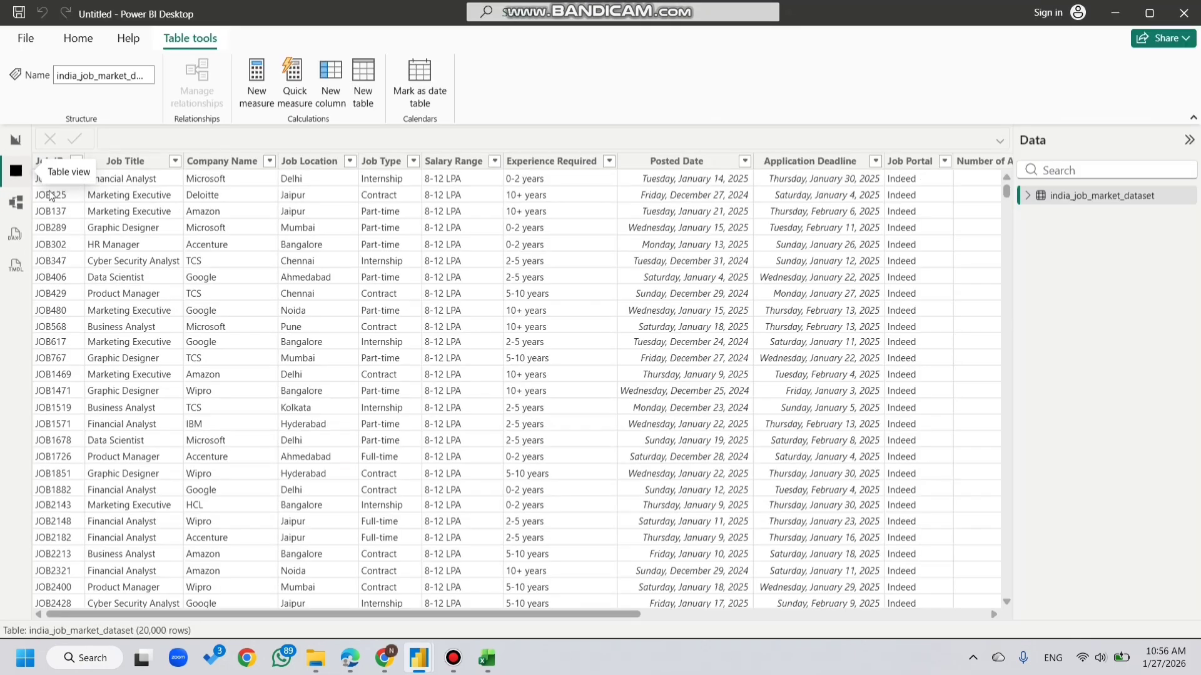
left_click(15, 140)
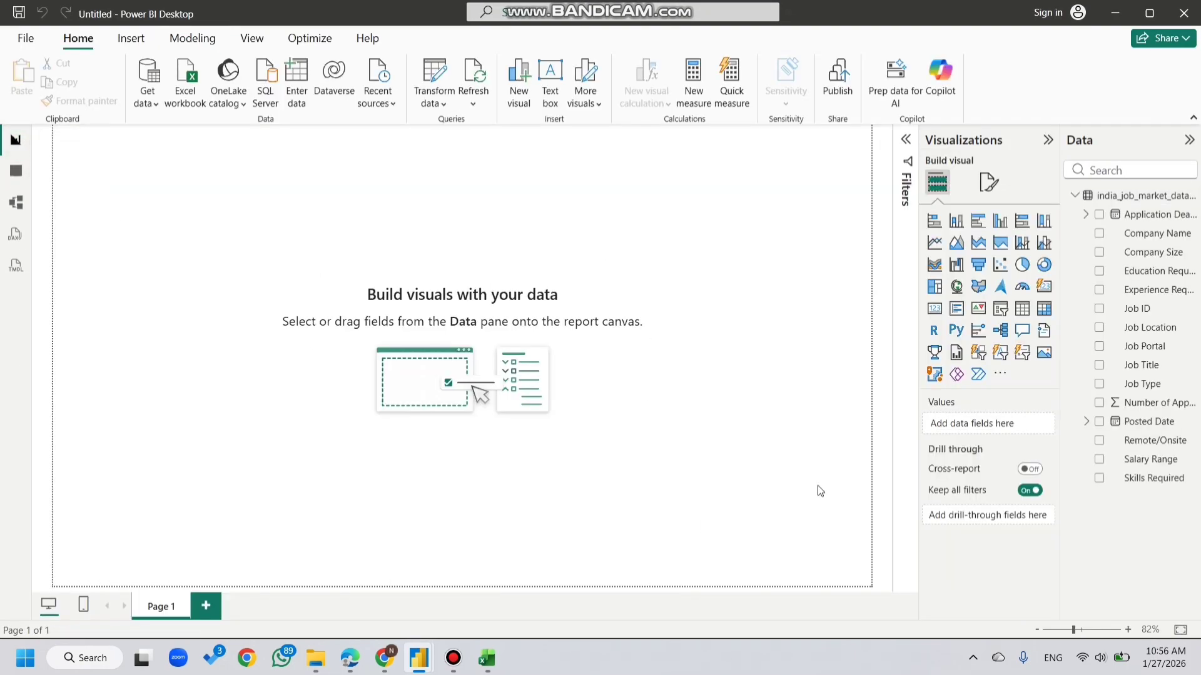
Step: Set the page's canvas background to the dark-gradient image from the Power BI folder, with 3% transparency
left_click(989, 184)
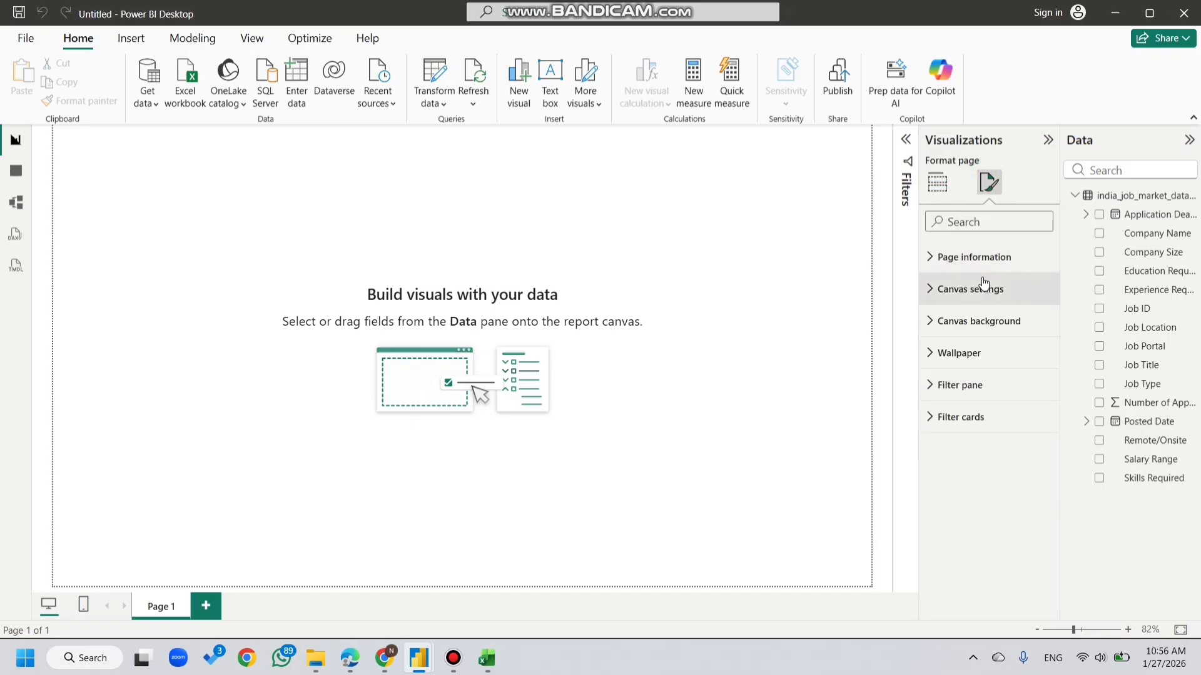
left_click(978, 321)
left_click(950, 427)
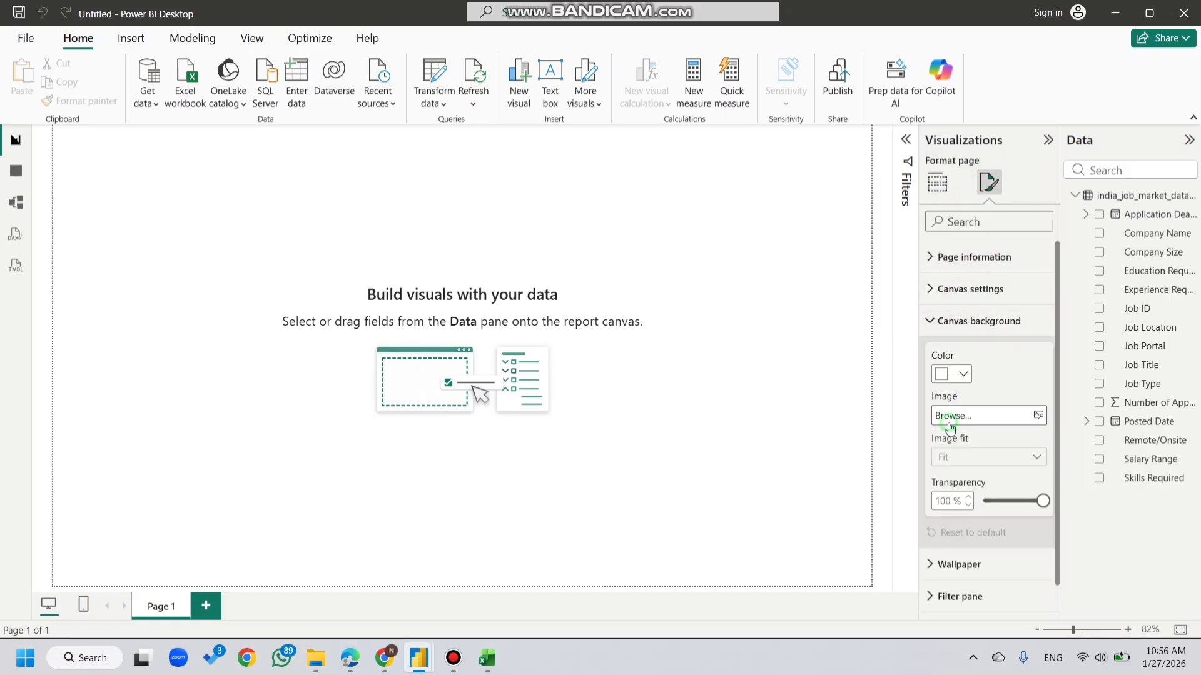
scroll(62, 246, "down", 3)
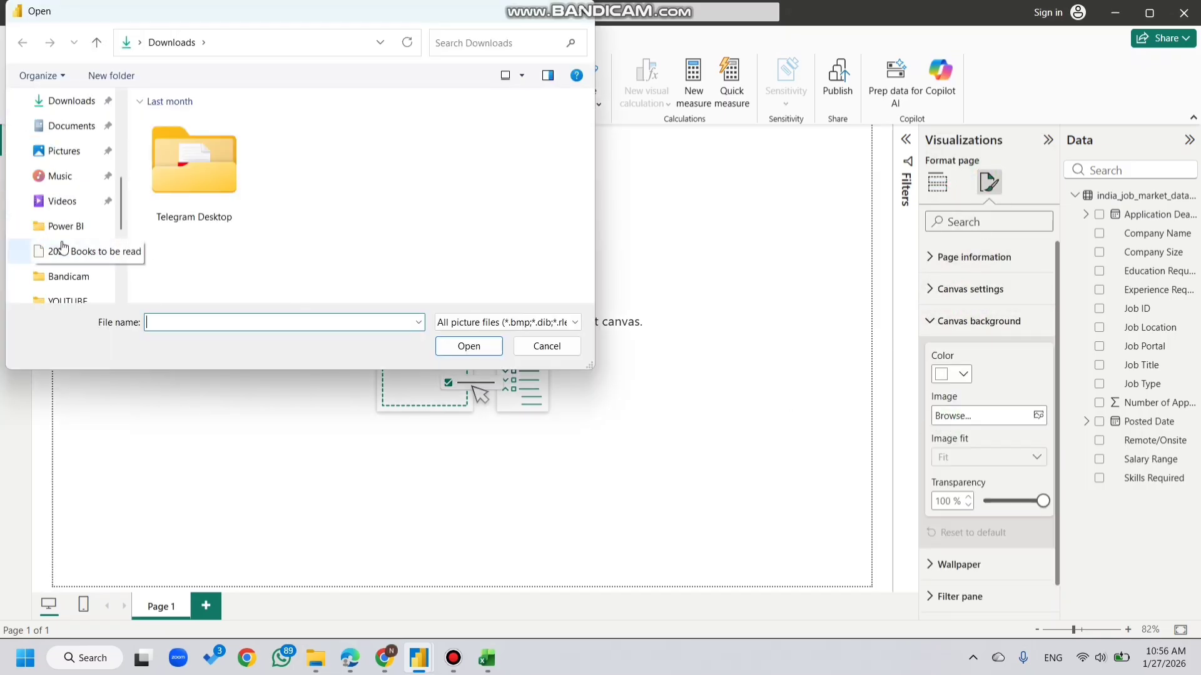
left_click(60, 226)
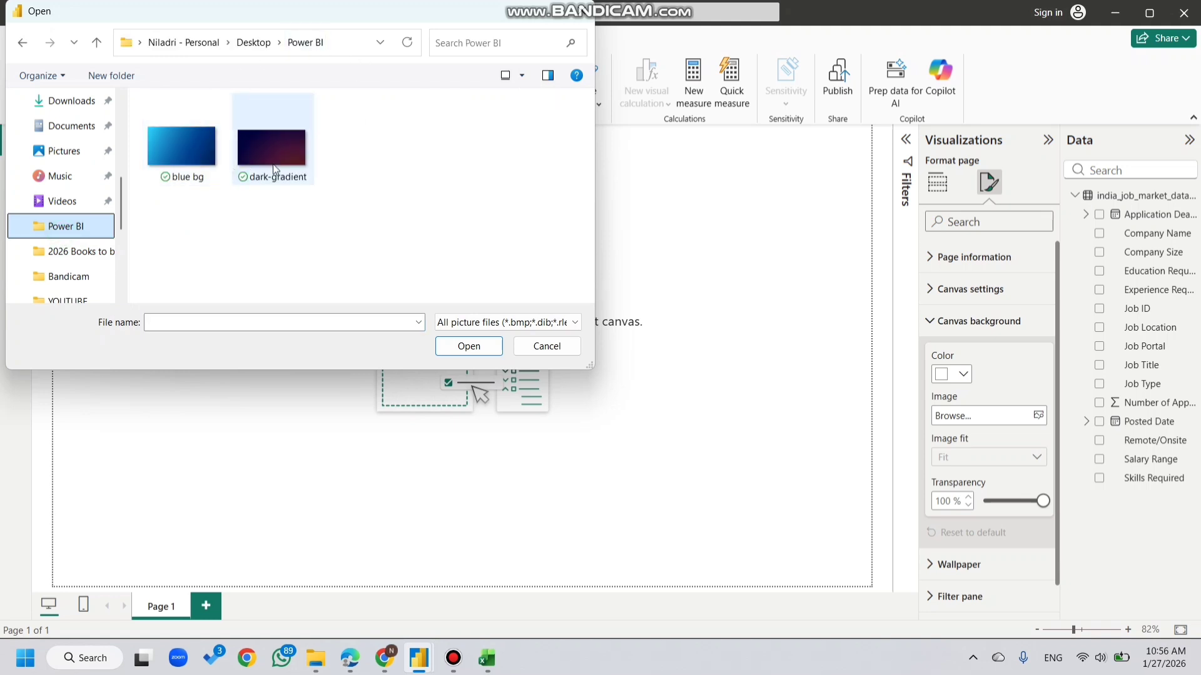
left_click(272, 159)
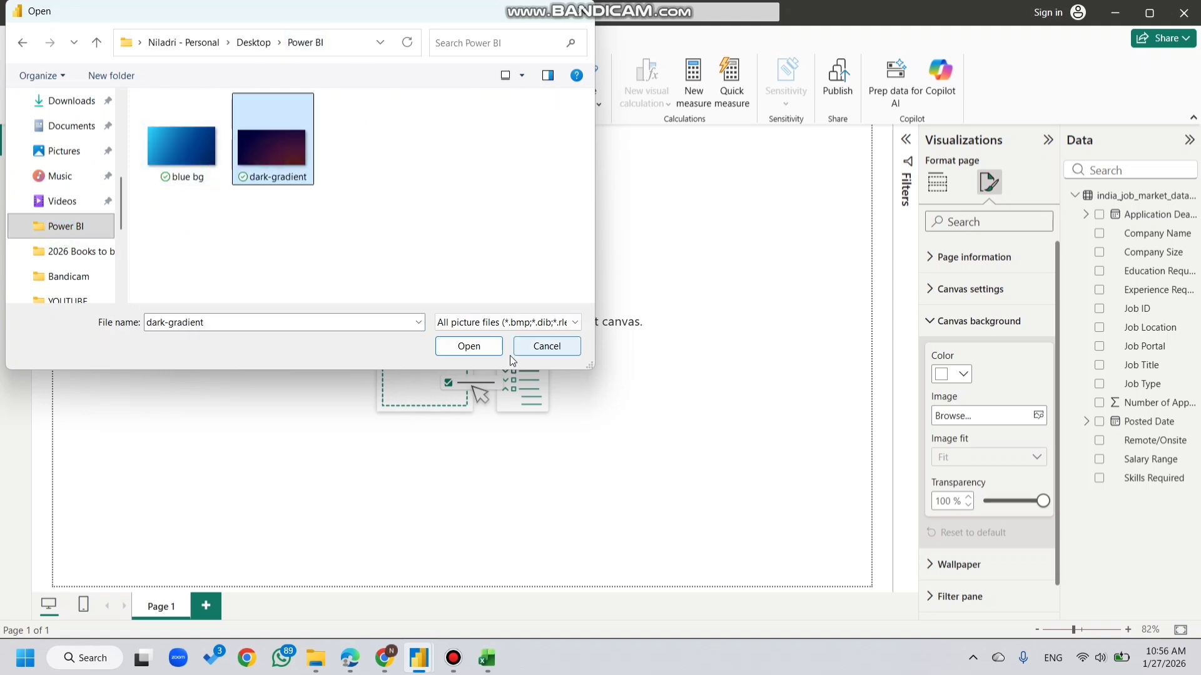
left_click(483, 348)
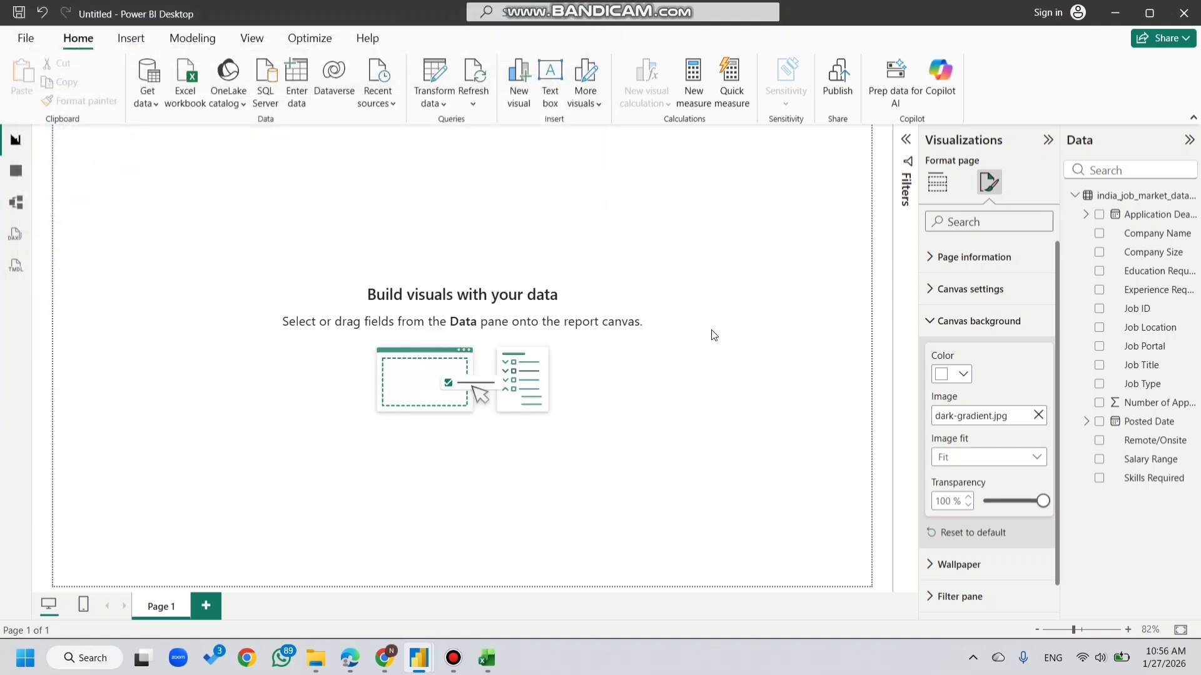
left_click(987, 501)
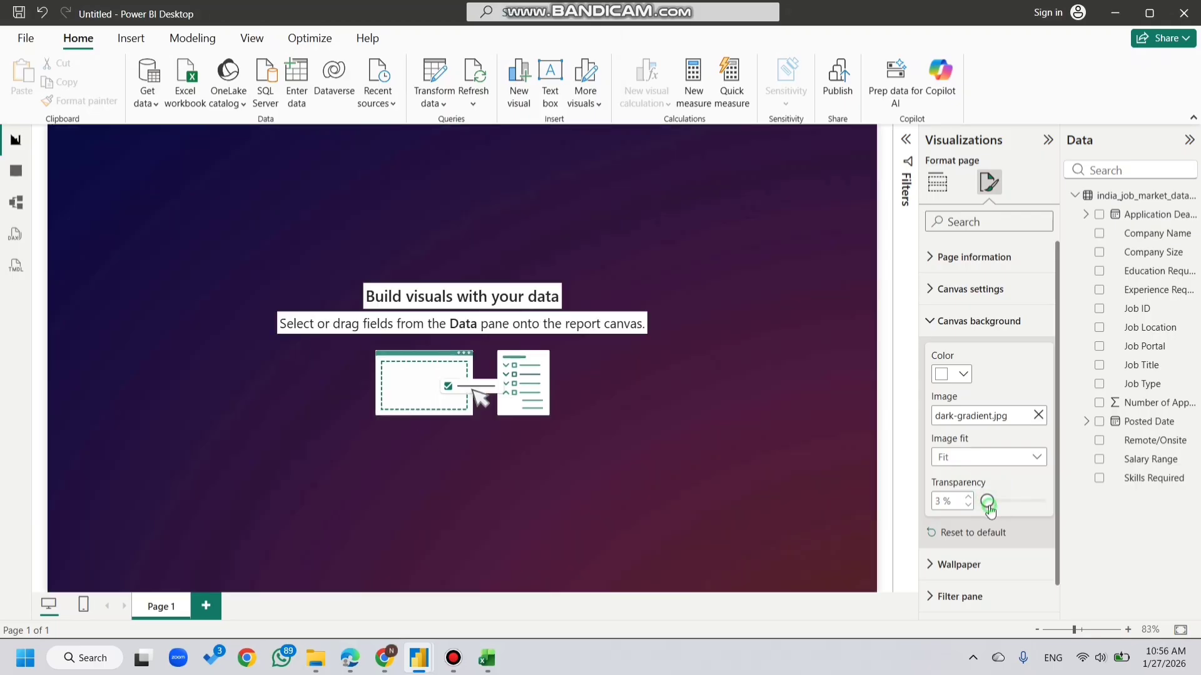
left_click(681, 477)
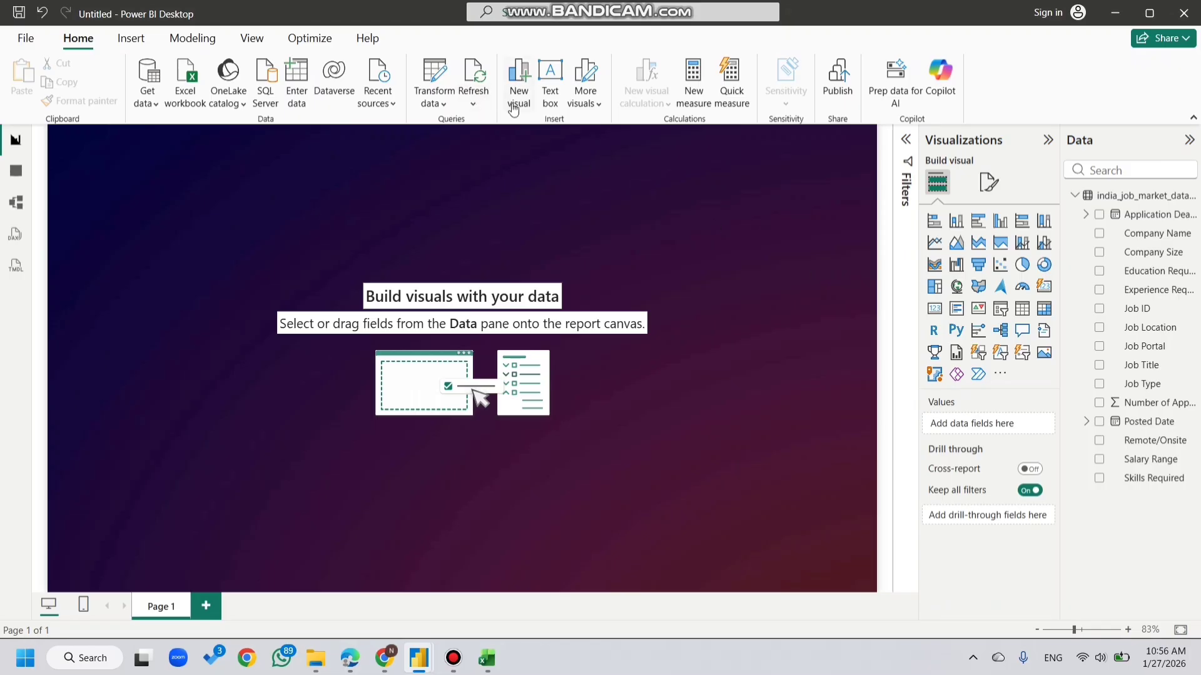
Step: Insert a text box on the page containing the title "India Job Market Analysis"
left_click(548, 100)
left_click(139, 184)
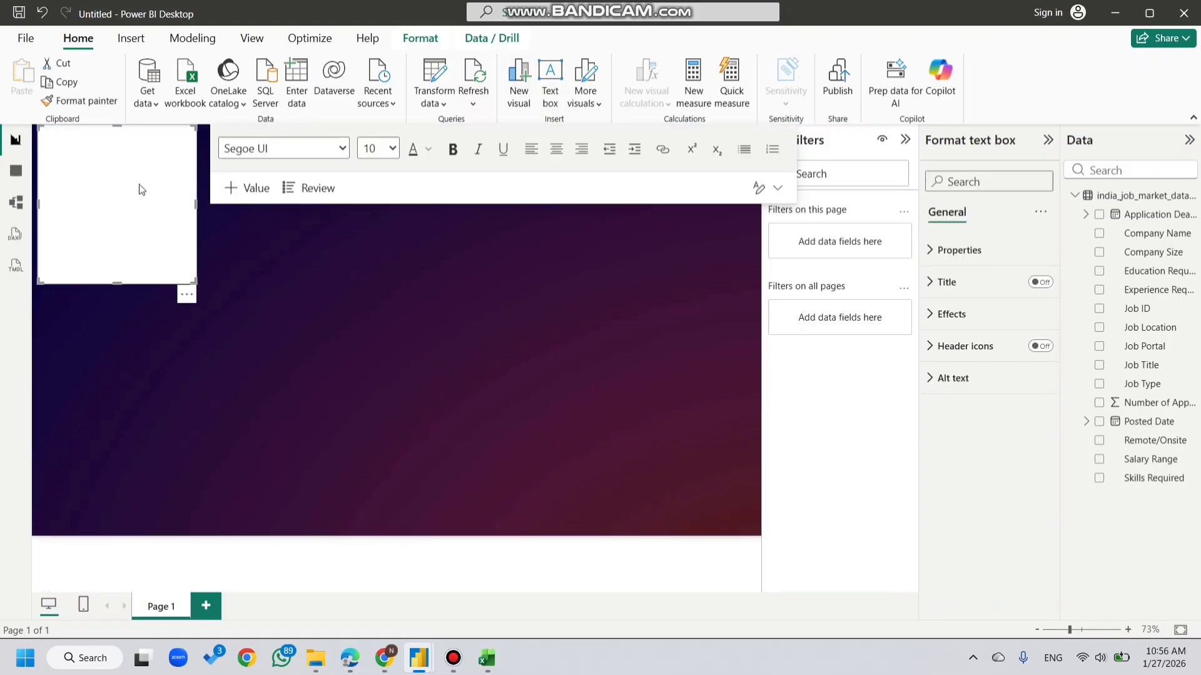
type("India")
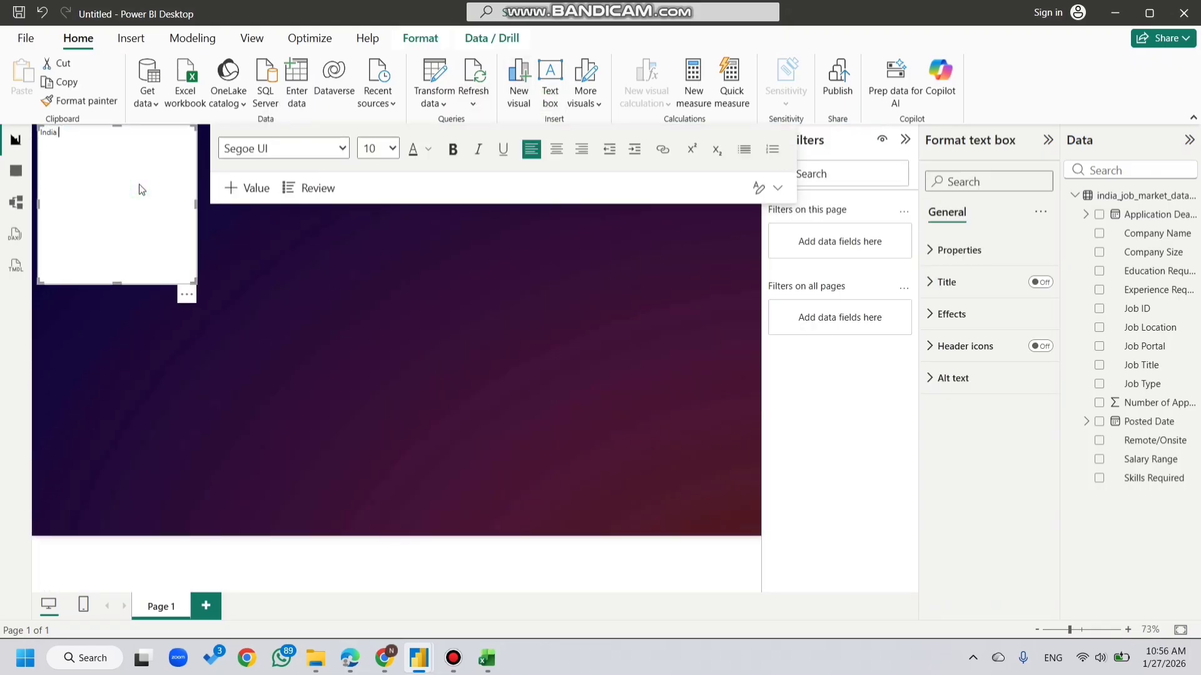
type(" Job Market Analysis")
Step: Format the whole title text as bold, size 28 and centred
key("ctrl+a")
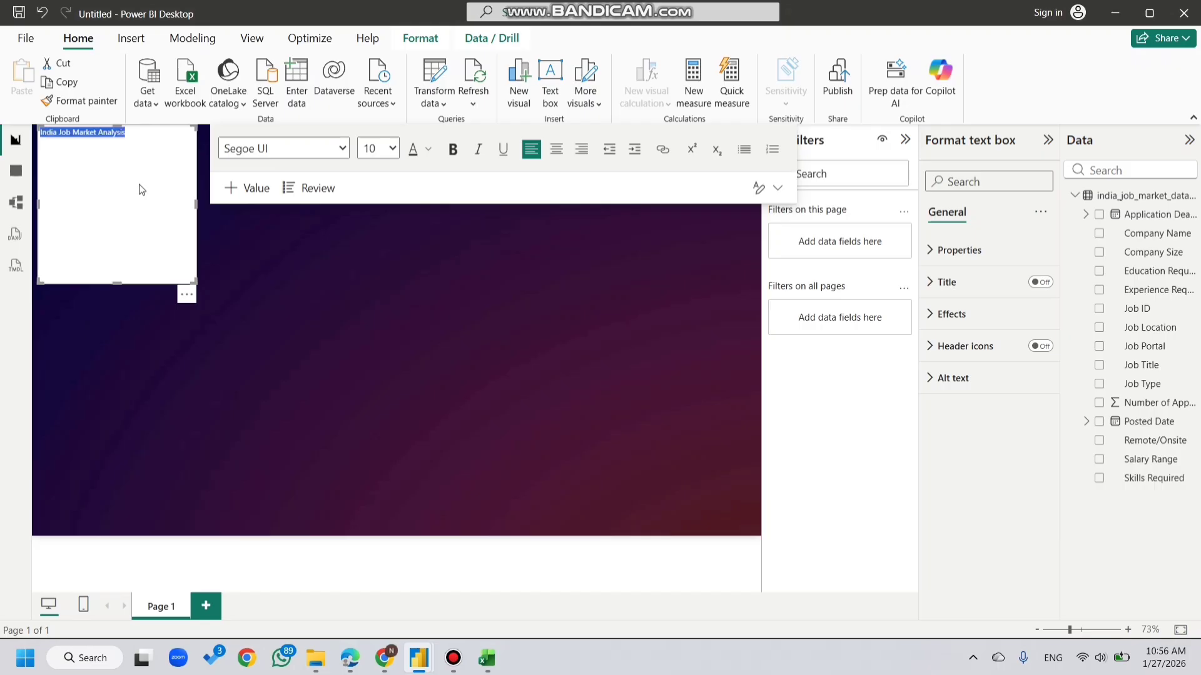
left_click(452, 148)
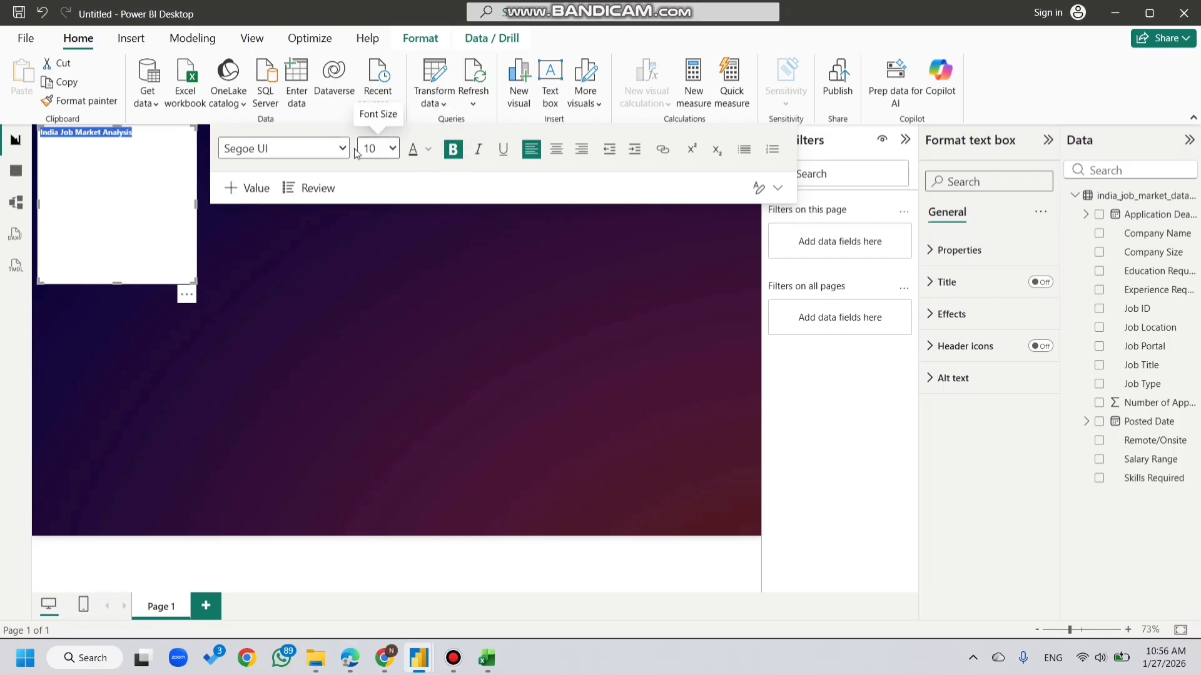
left_click(392, 149)
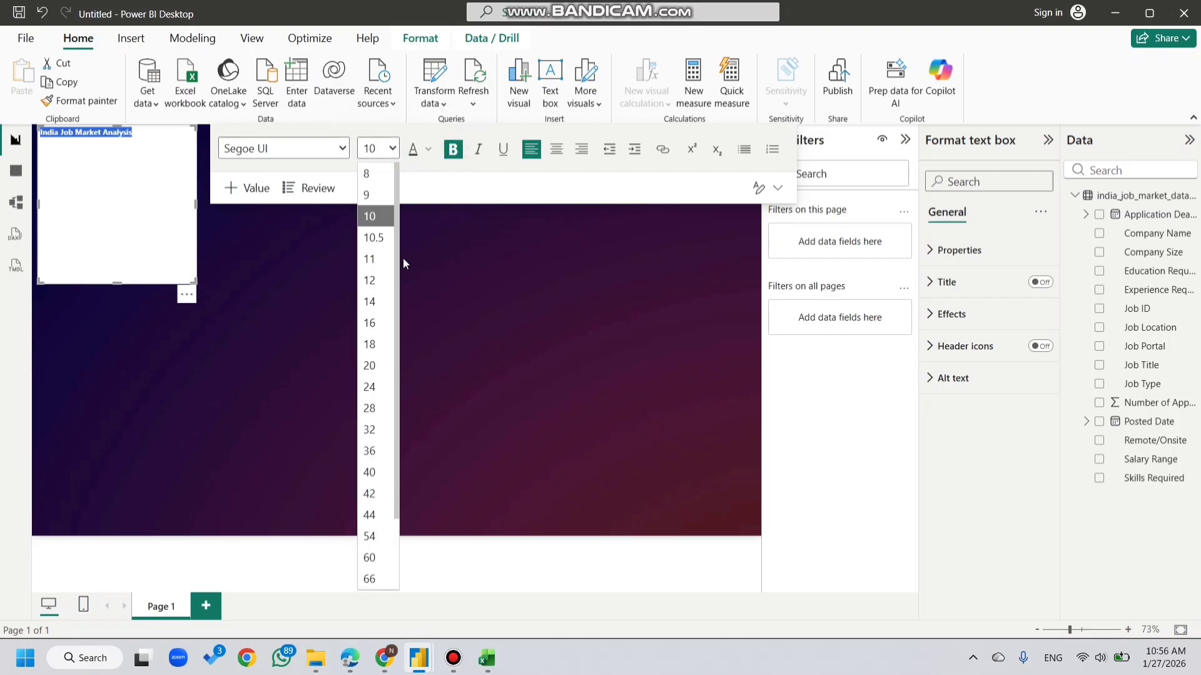
left_click(374, 408)
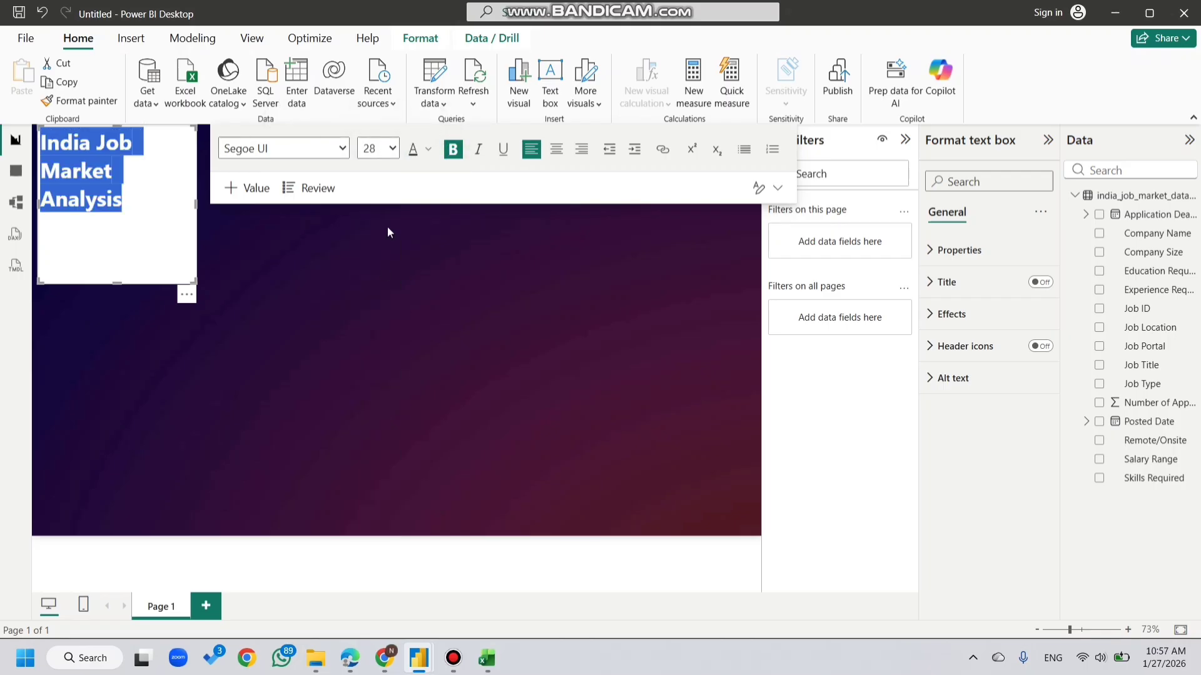
left_click(556, 149)
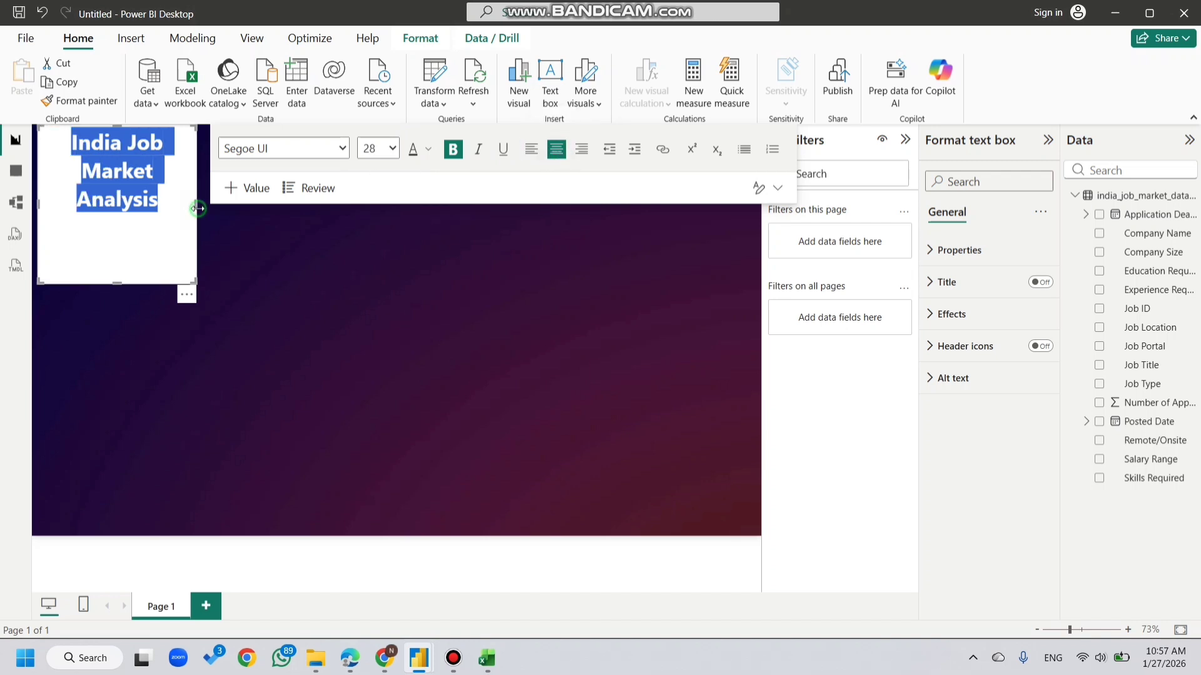
Step: Widen the title text box across most of the page and collapse the Filters pane
left_click_drag(198, 209, 503, 172)
left_click(194, 204)
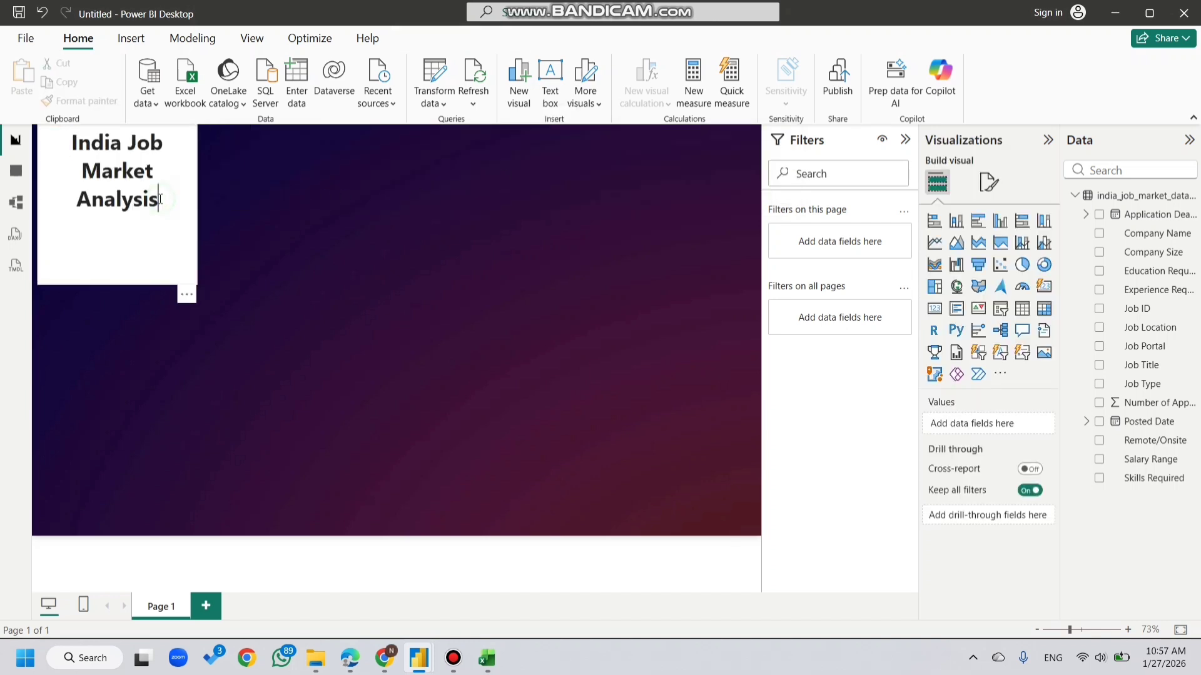
left_click_drag(194, 205, 705, 176)
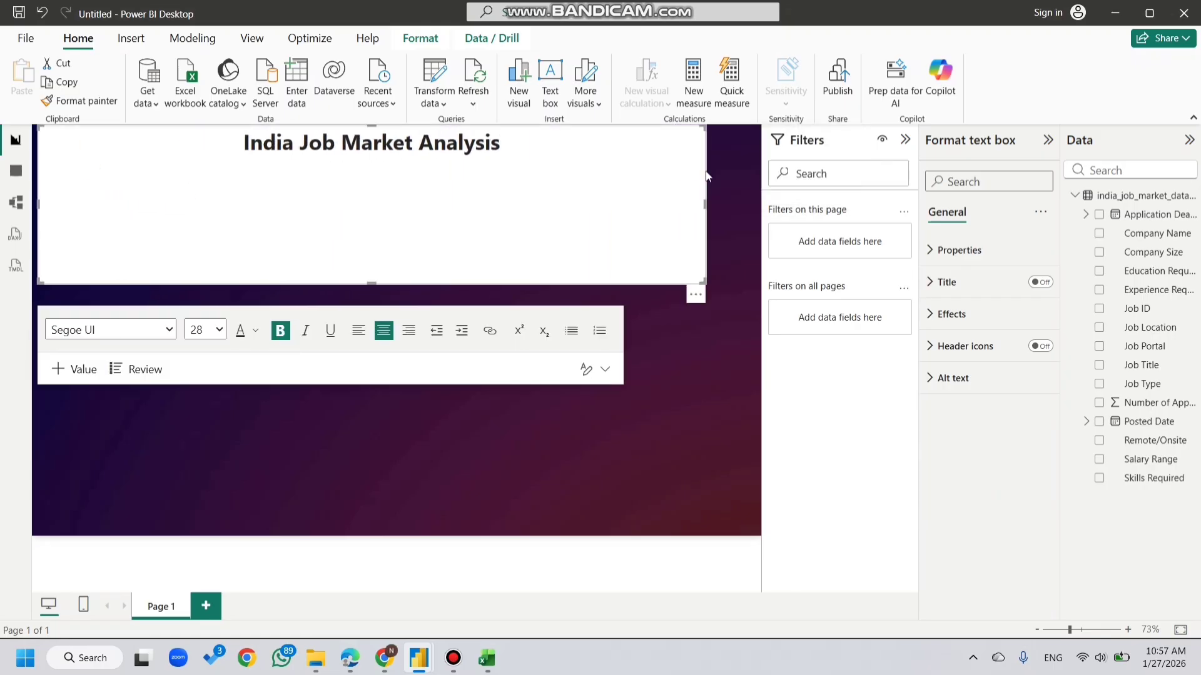
left_click(905, 139)
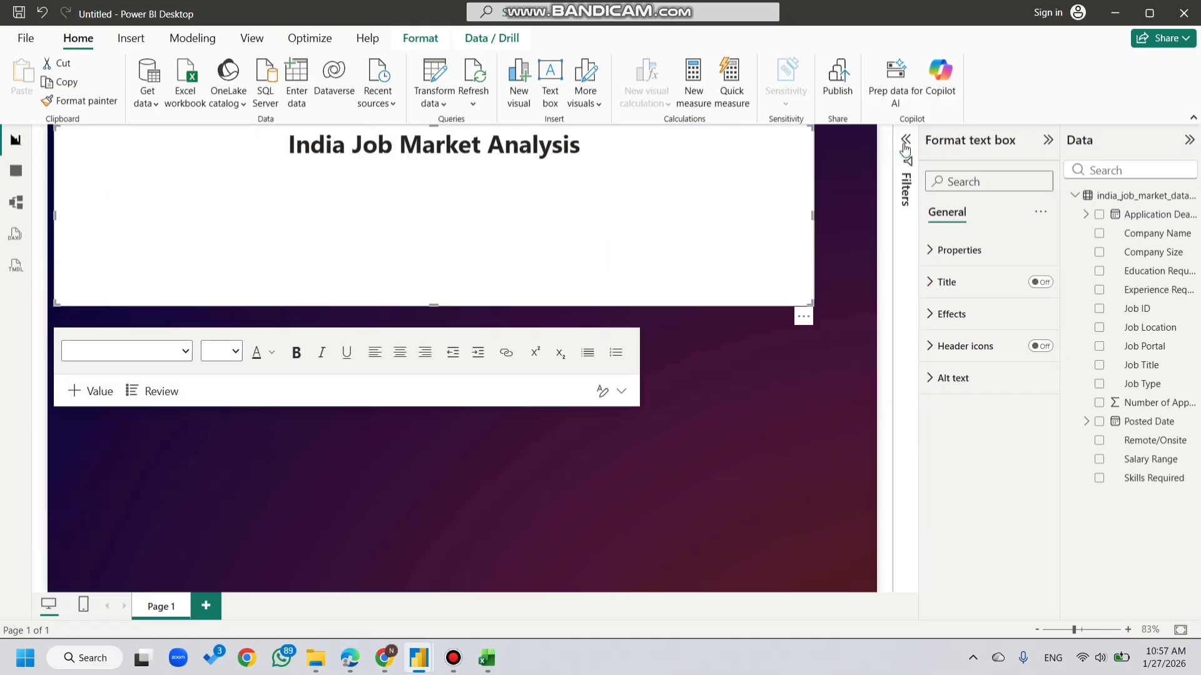
left_click(1038, 632)
left_click(1038, 632)
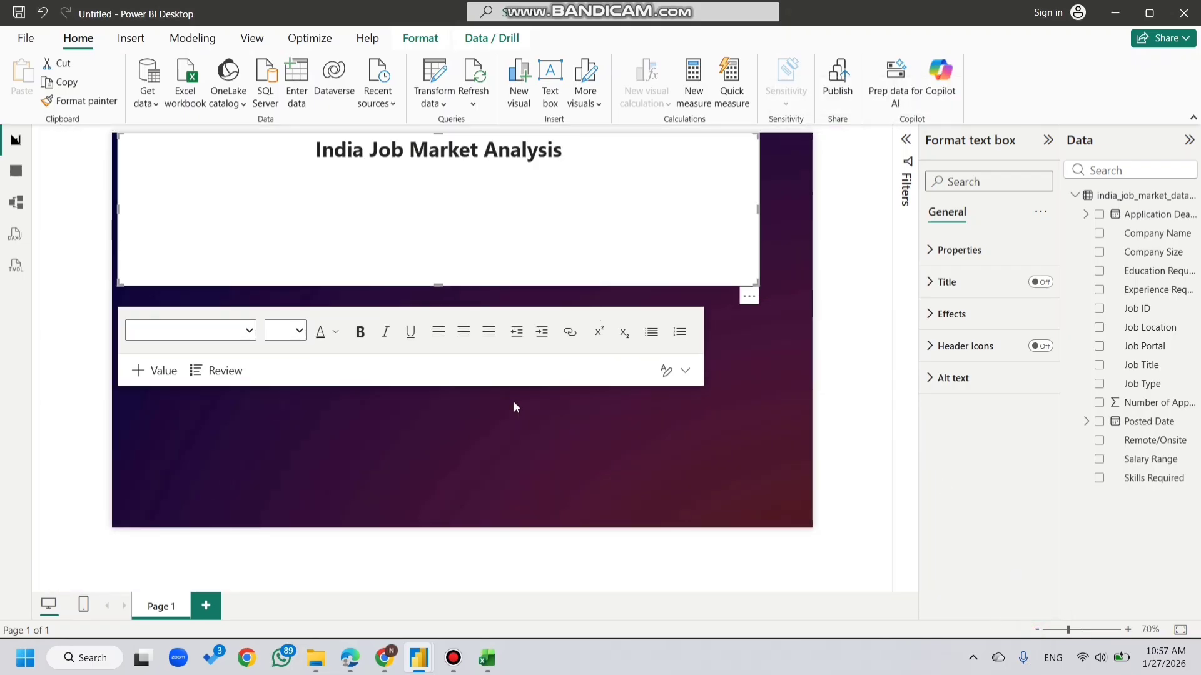
Step: Shrink the title text box to one line's height and move its left edge inward, then deselect it
left_click_drag(431, 286, 449, 177)
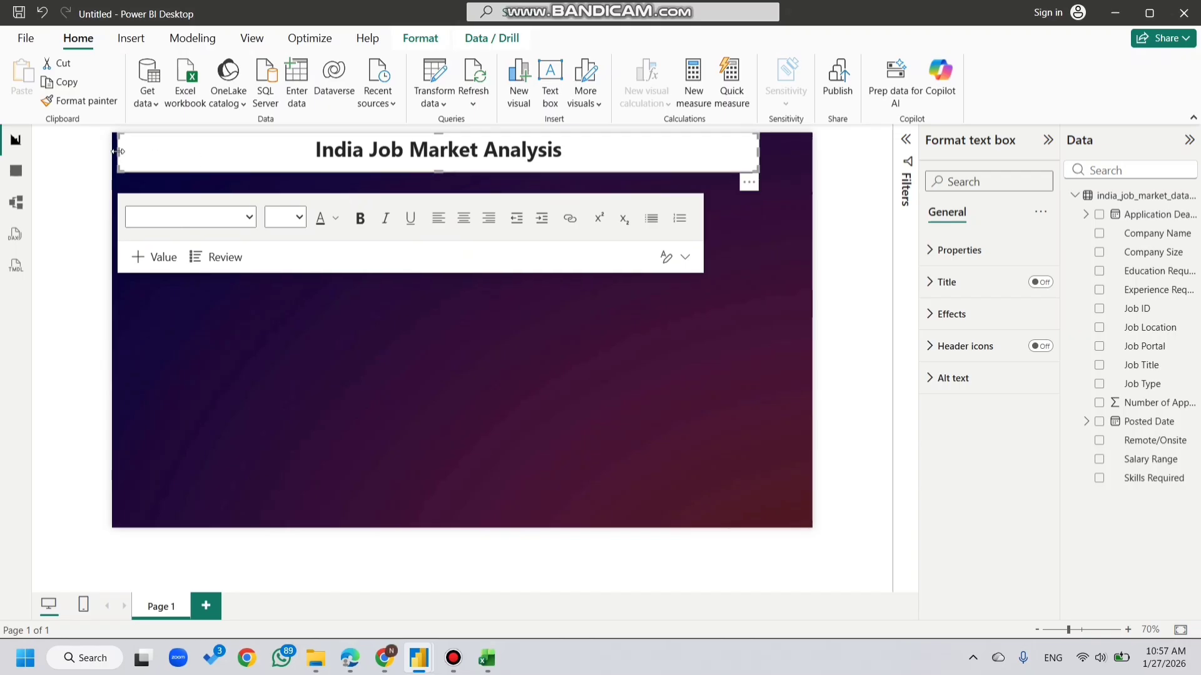
left_click_drag(119, 151, 190, 167)
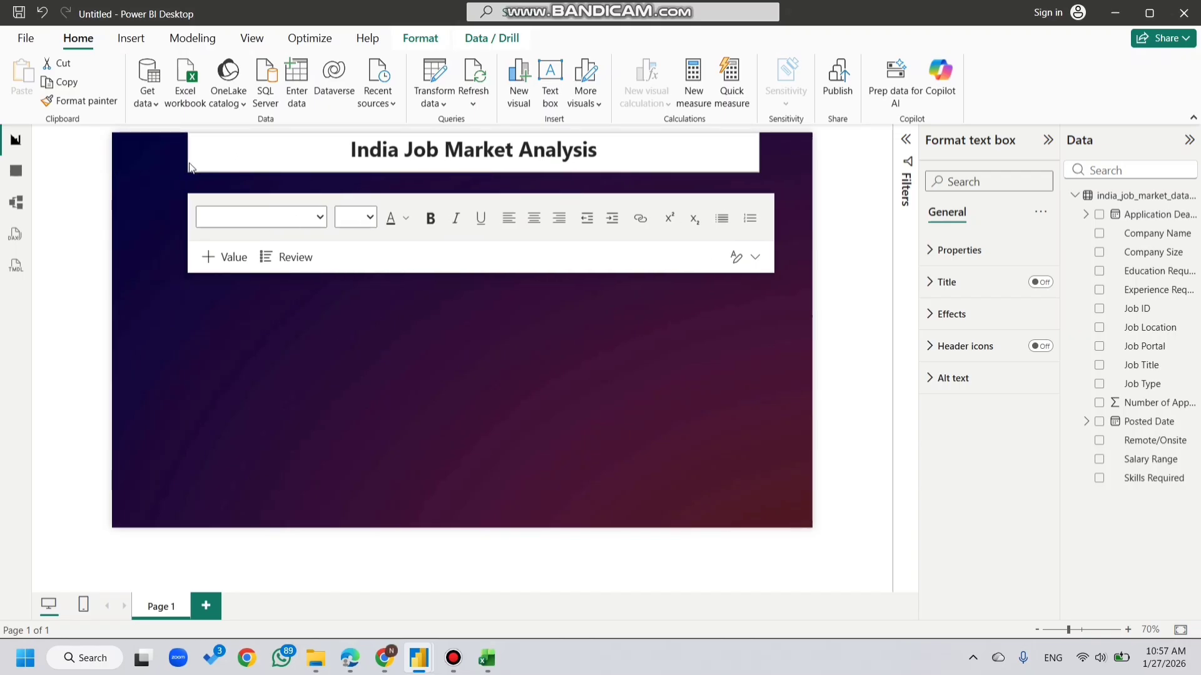
left_click(467, 442)
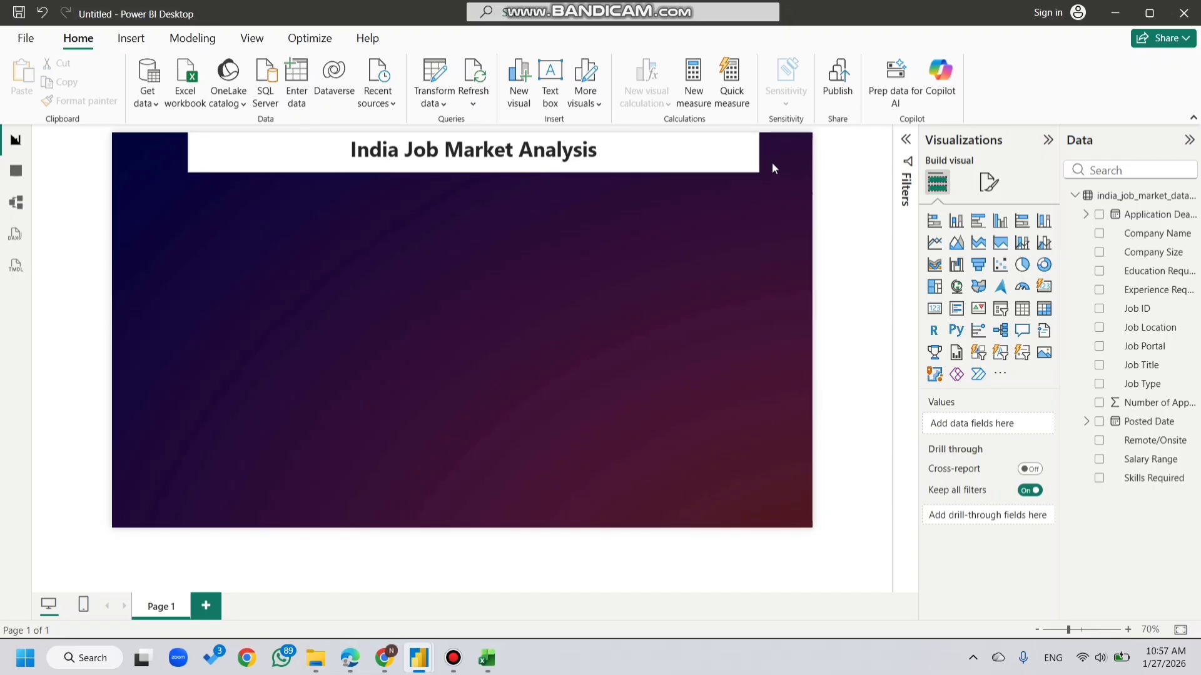
left_click_drag(756, 171, 754, 176)
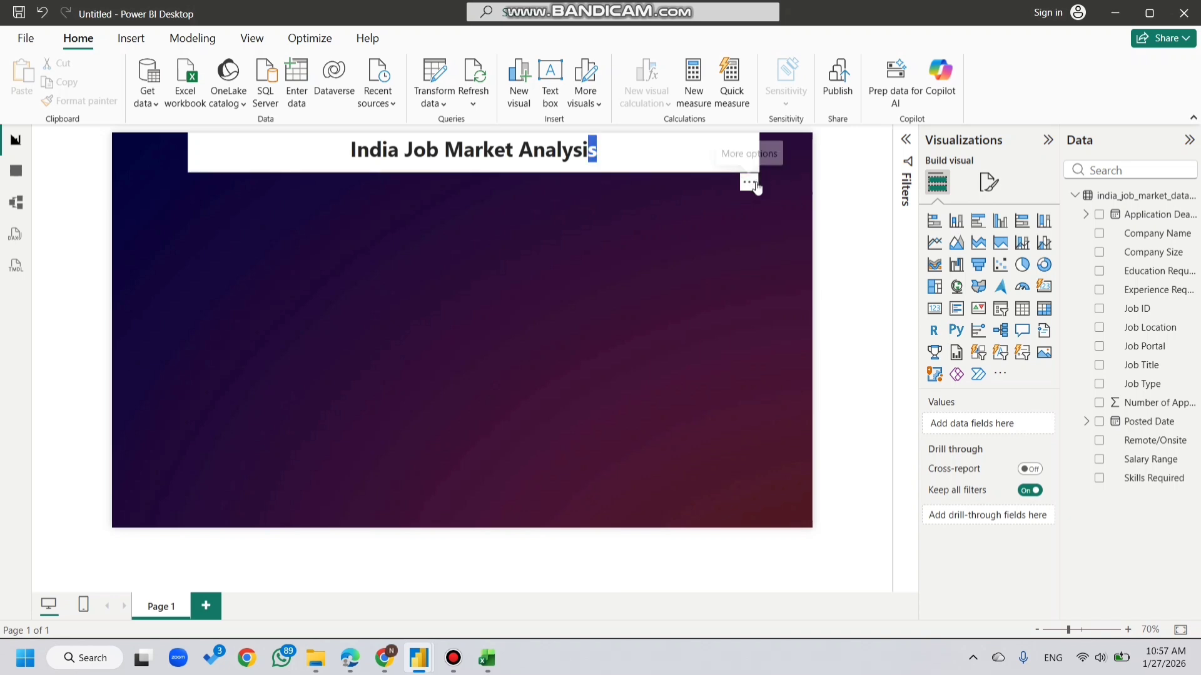
left_click(559, 350)
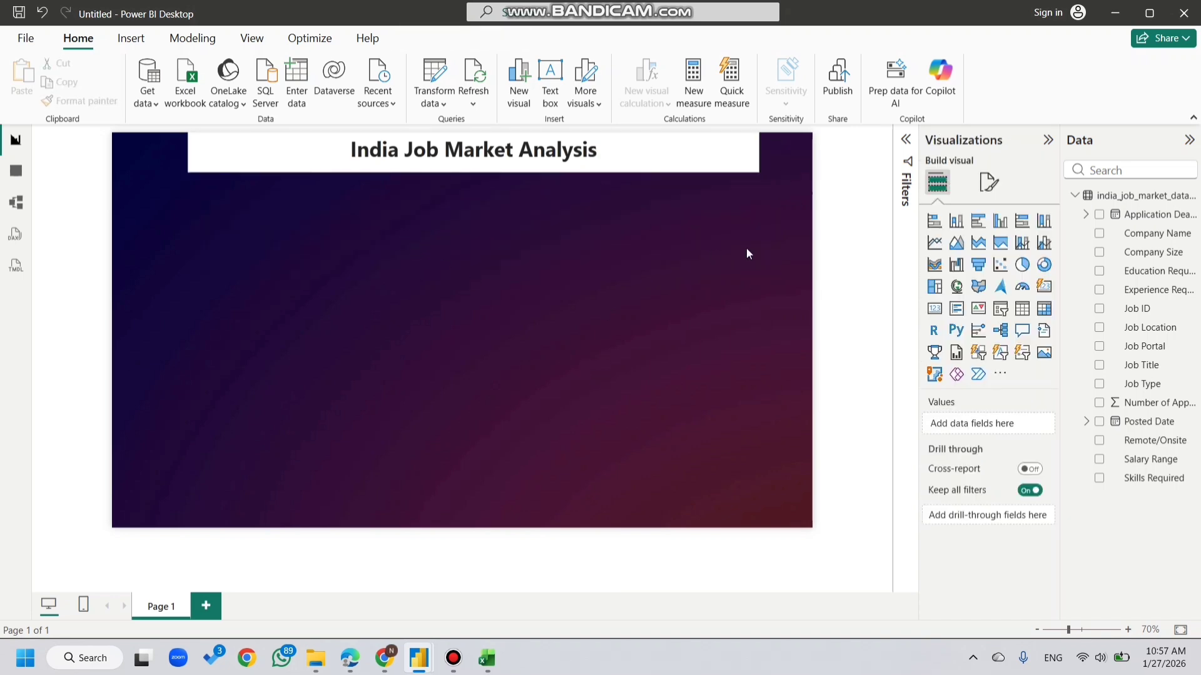
Step: Add a slicer below the title with Job Title as its field, and make it tall enough for all job titles
left_click(1000, 308)
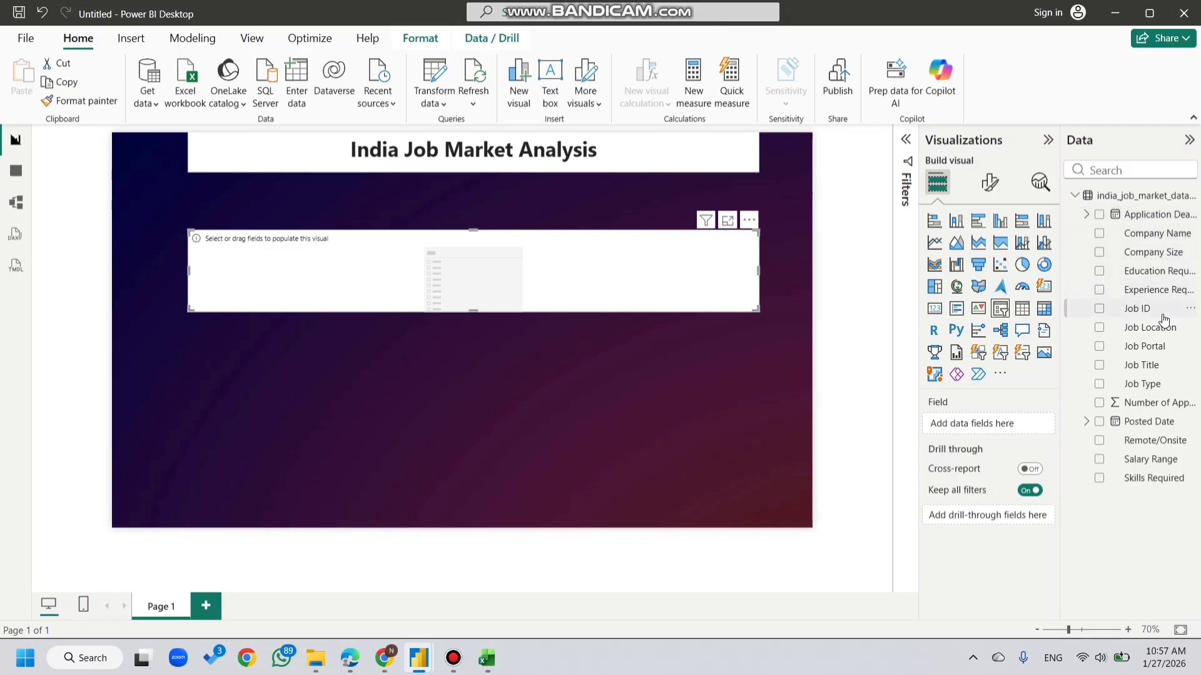
left_click_drag(1141, 368, 981, 440)
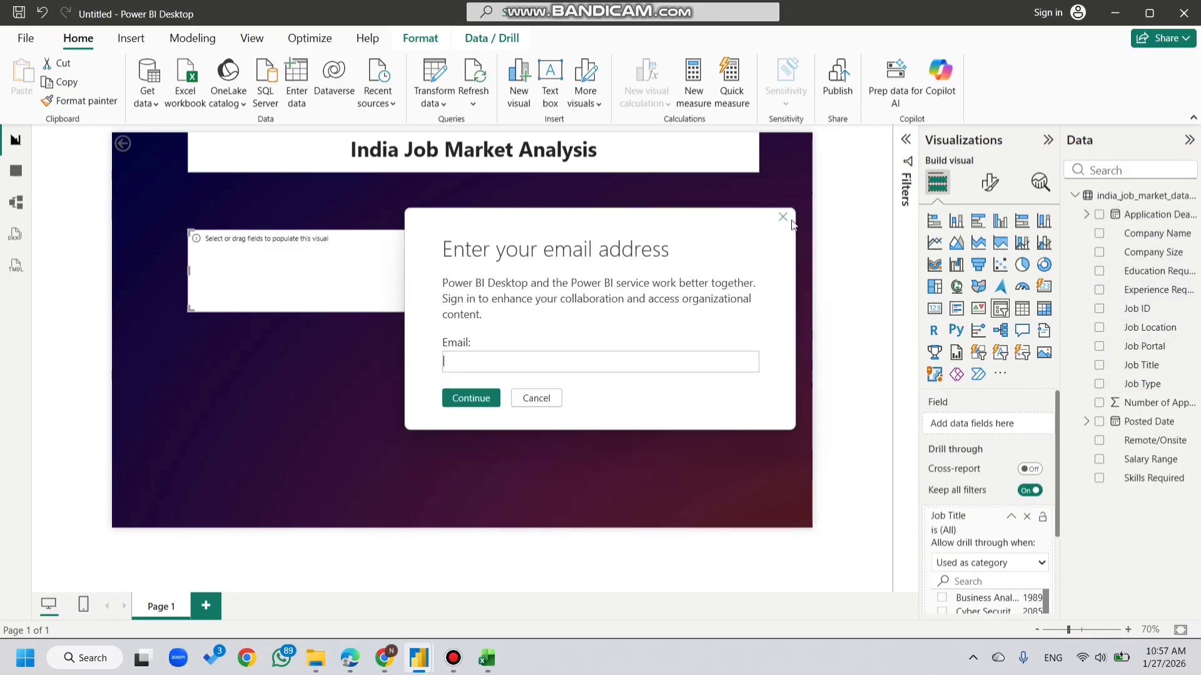
left_click(782, 217)
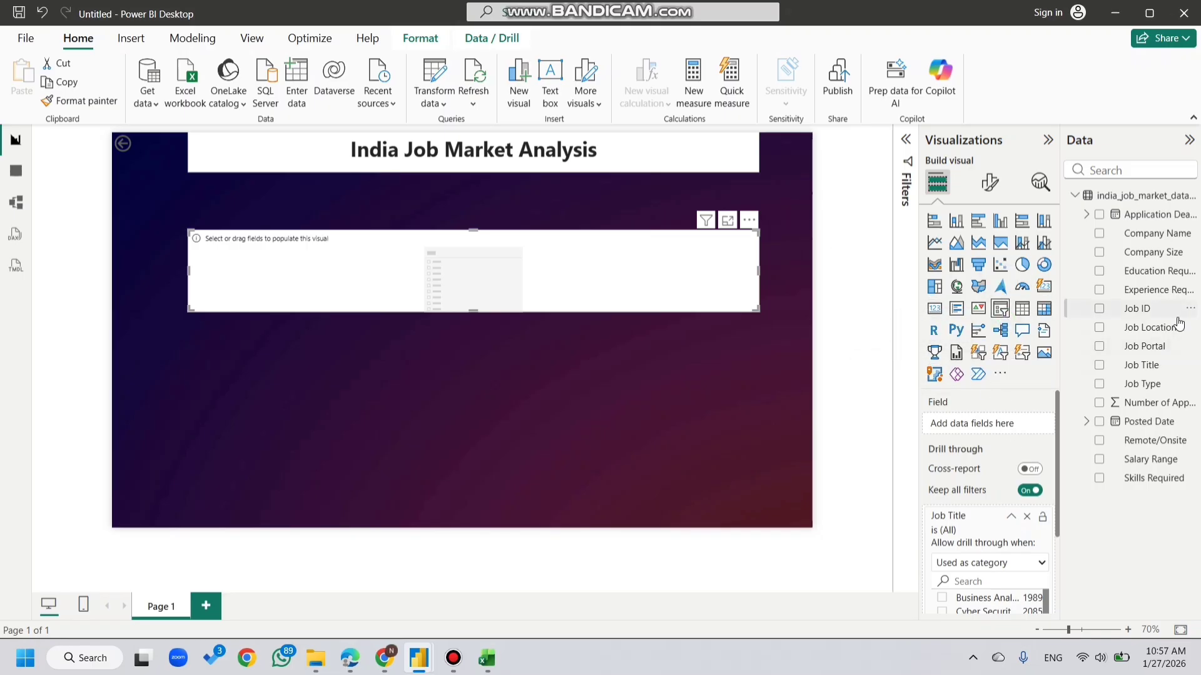
left_click_drag(1150, 366, 994, 425)
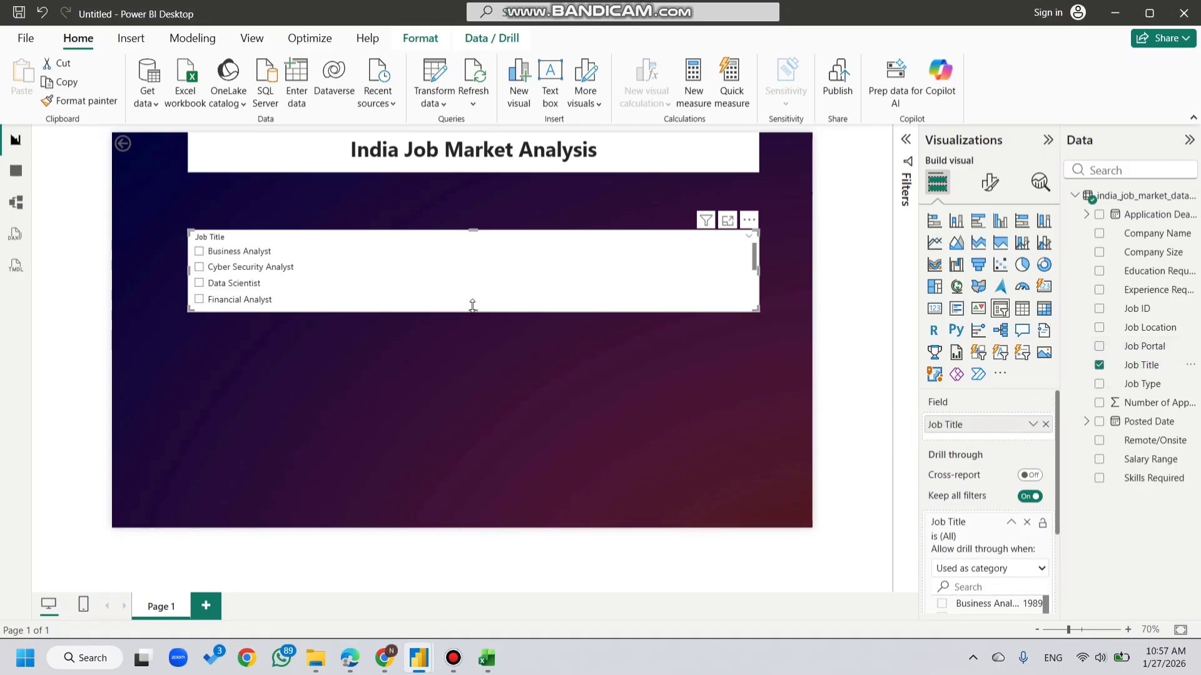
left_click_drag(473, 307, 473, 407)
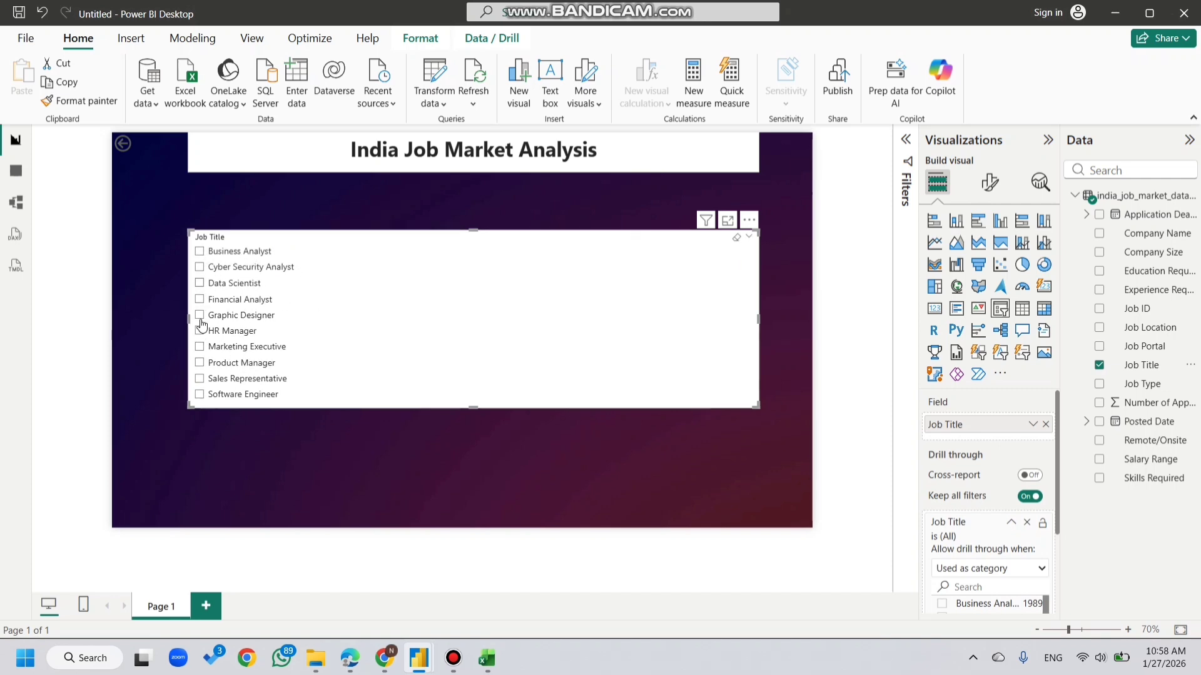
Step: Change the Job Title slicer's style to Tile
left_click(990, 182)
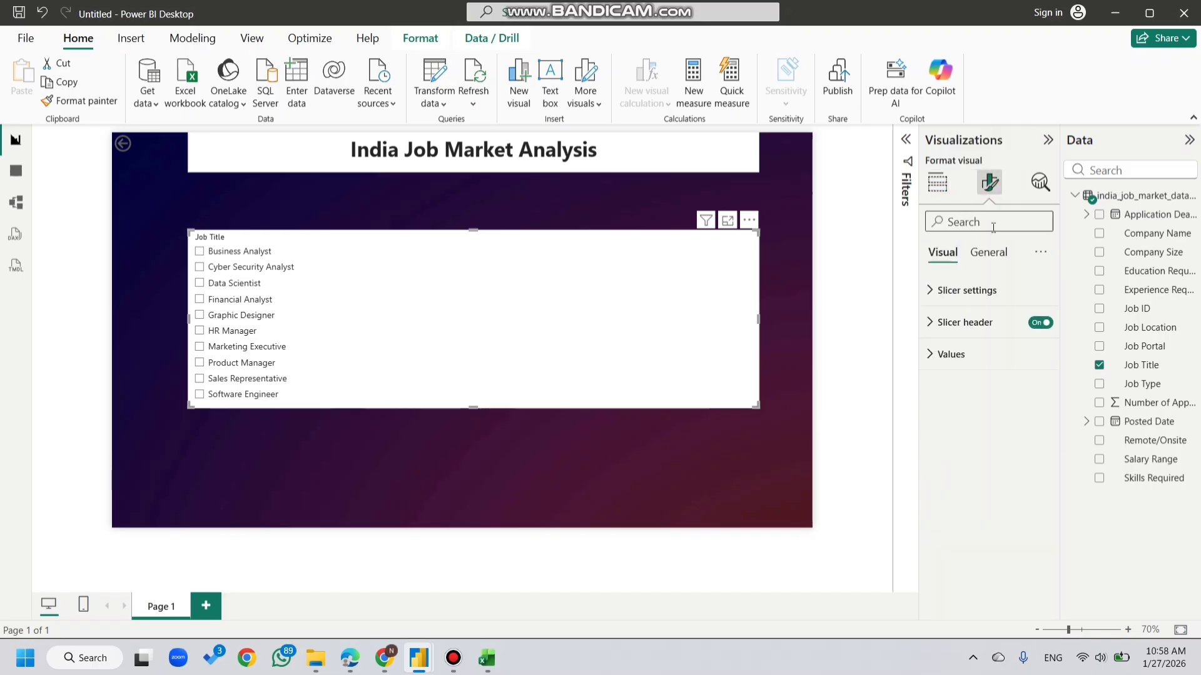
left_click(973, 290)
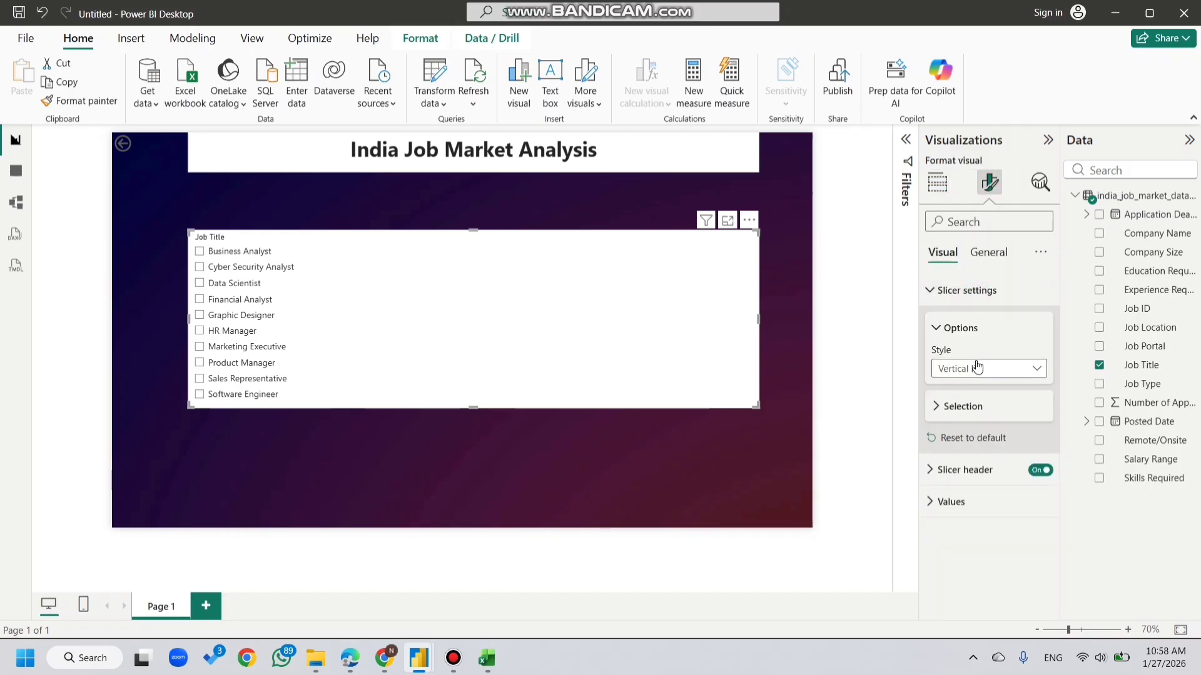
left_click(977, 368)
left_click(975, 406)
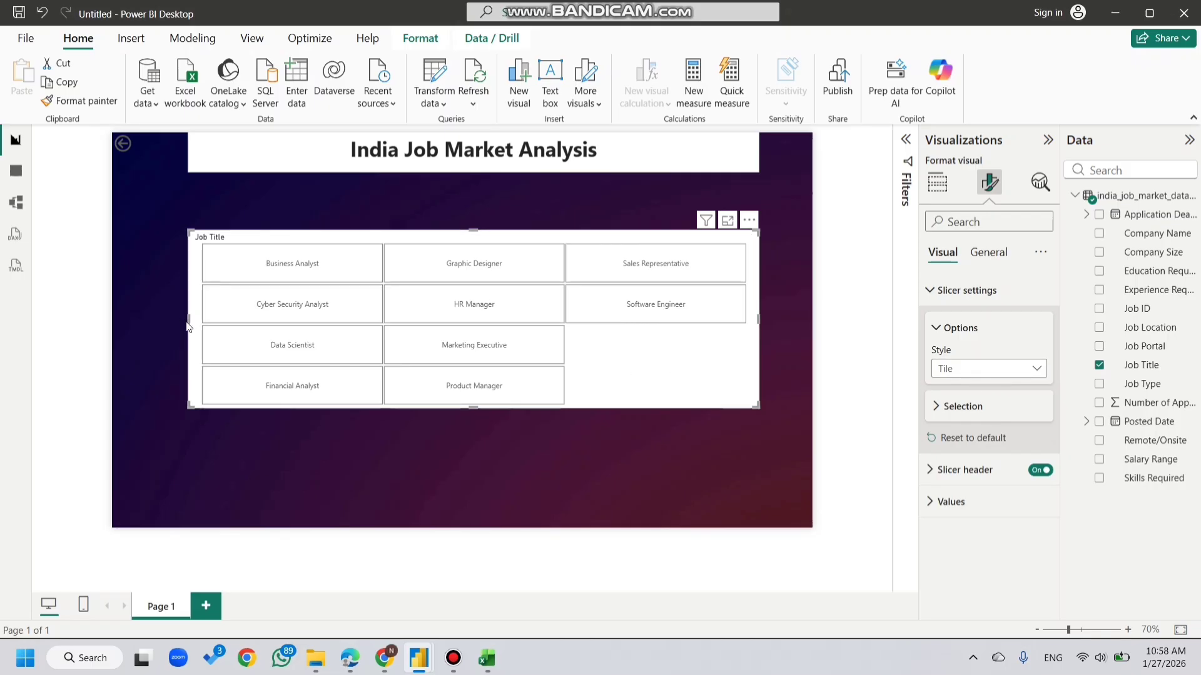
Step: Resize the Job Title slicer to span the full page width as a single row of tiles
left_click_drag(179, 320, 103, 320)
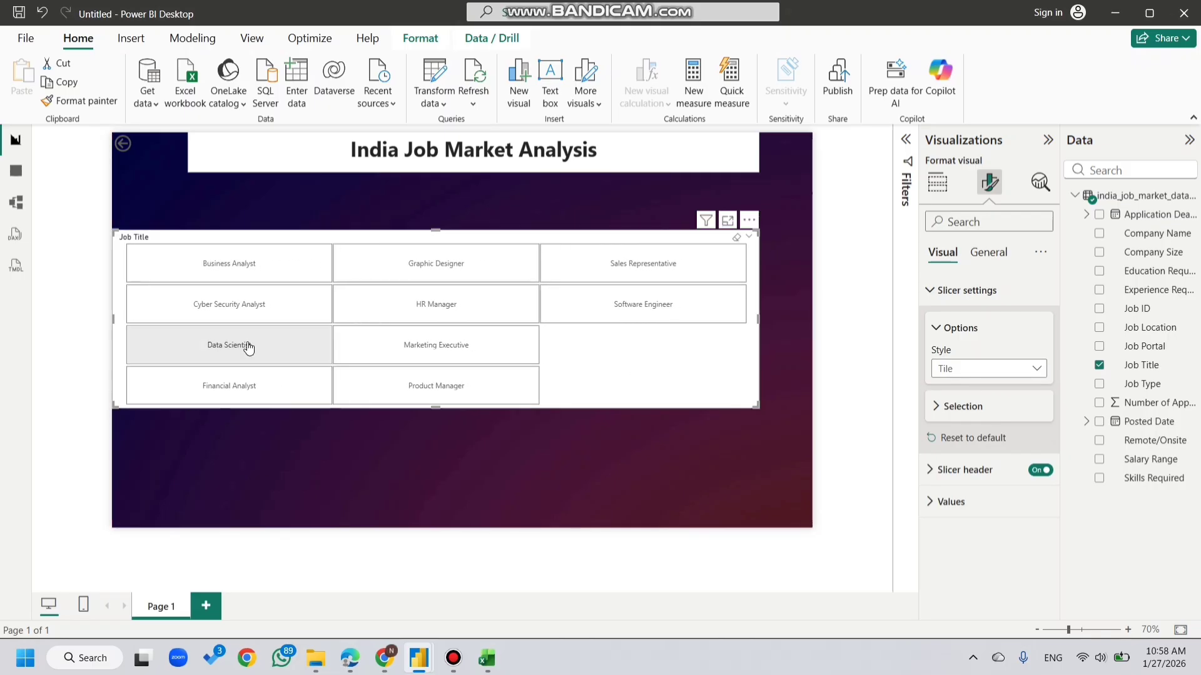
left_click_drag(435, 407, 444, 282)
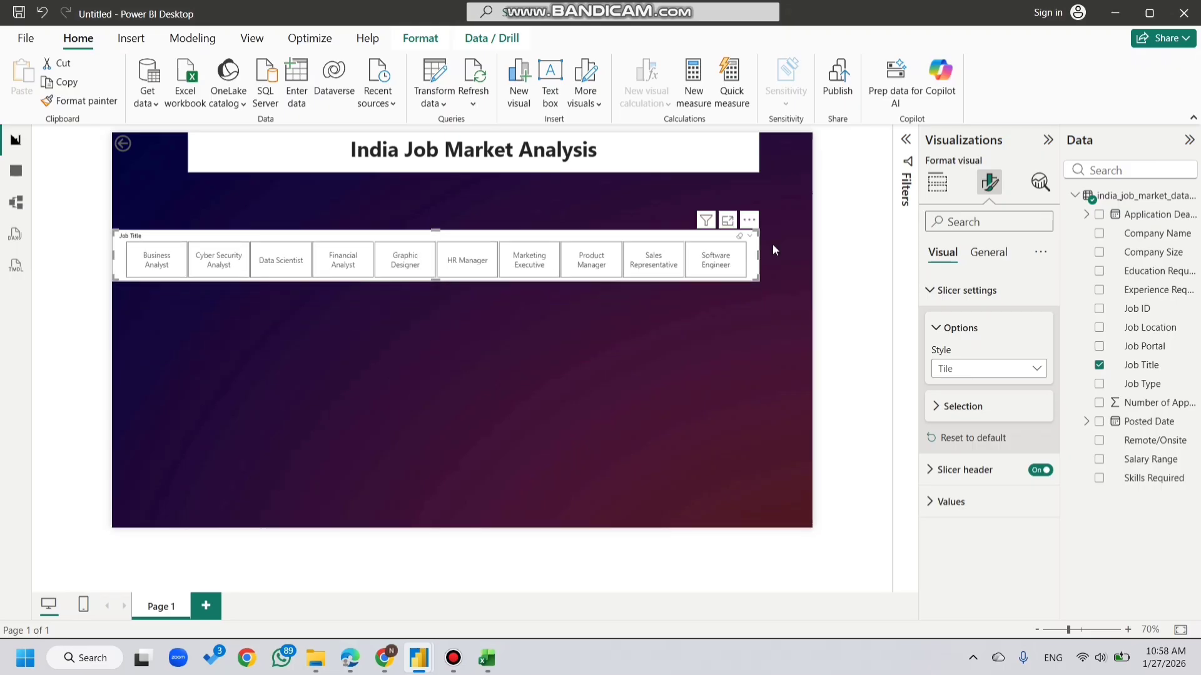
left_click_drag(757, 252, 811, 252)
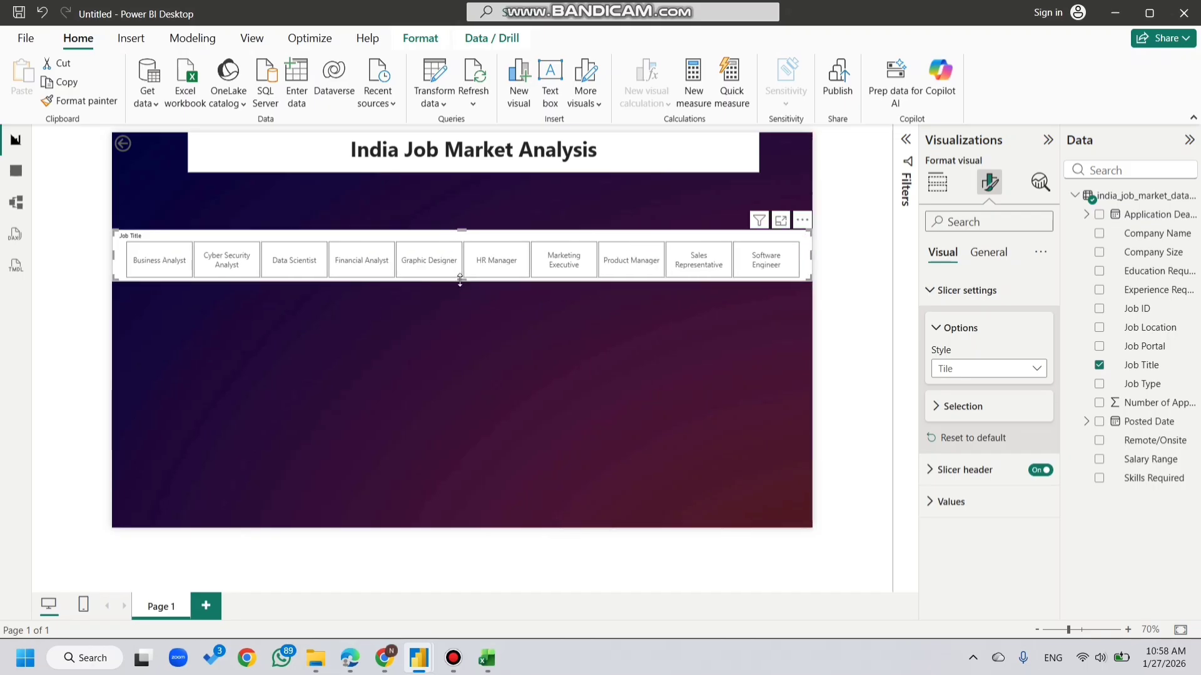
Step: Try the Business Analyst tile in the Job Title slicer, dismiss the sign-in prompt, and reduce the slicer to a compact row height
mouse_move(461, 283)
left_mouse_down()
mouse_move(472, 456)
mouse_move(474, 373)
mouse_move(474, 449)
mouse_move(477, 392)
mouse_move(458, 302)
left_mouse_up()
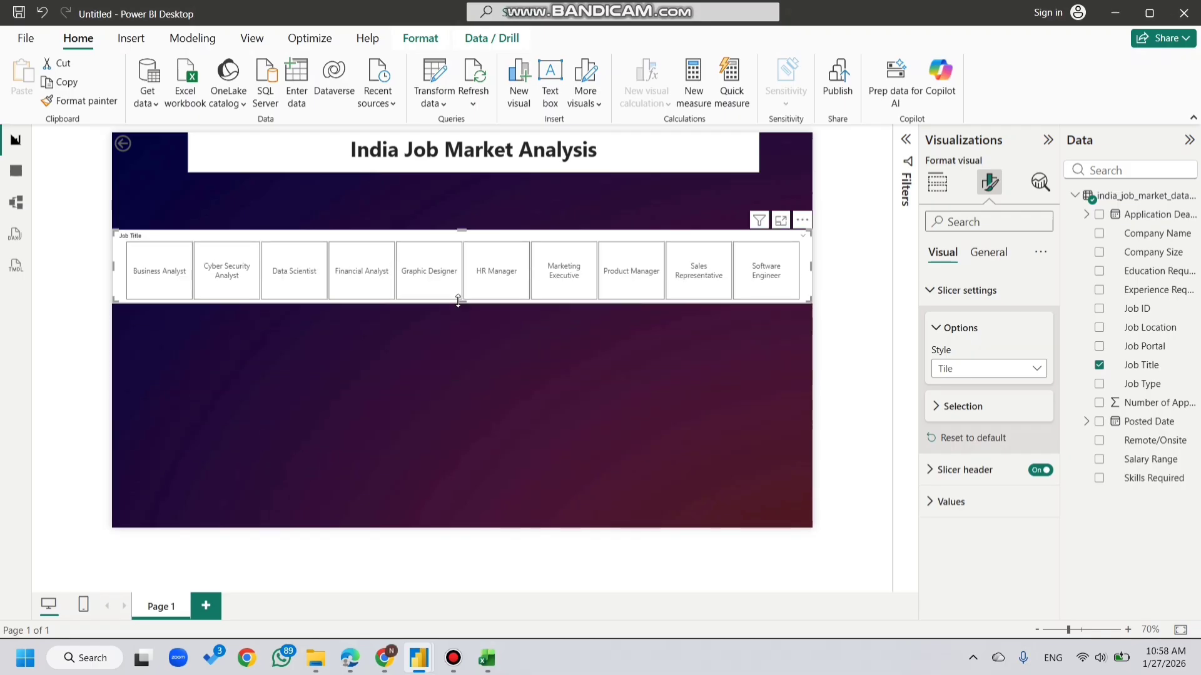
left_click(170, 271)
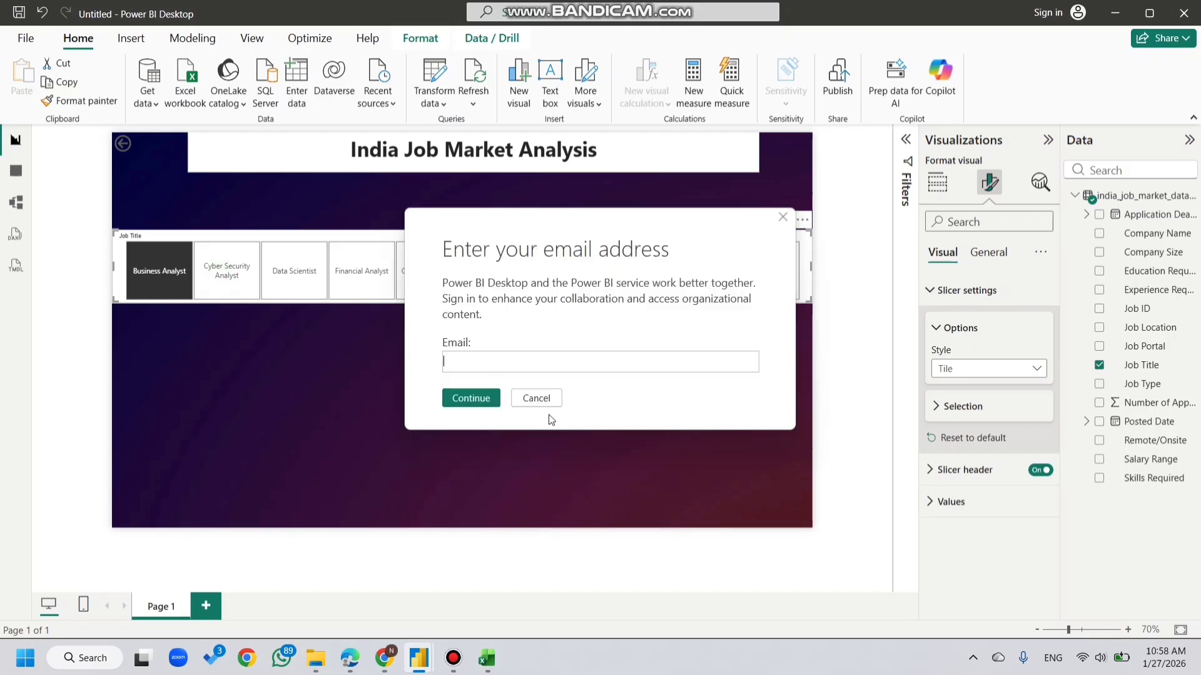
left_click(535, 400)
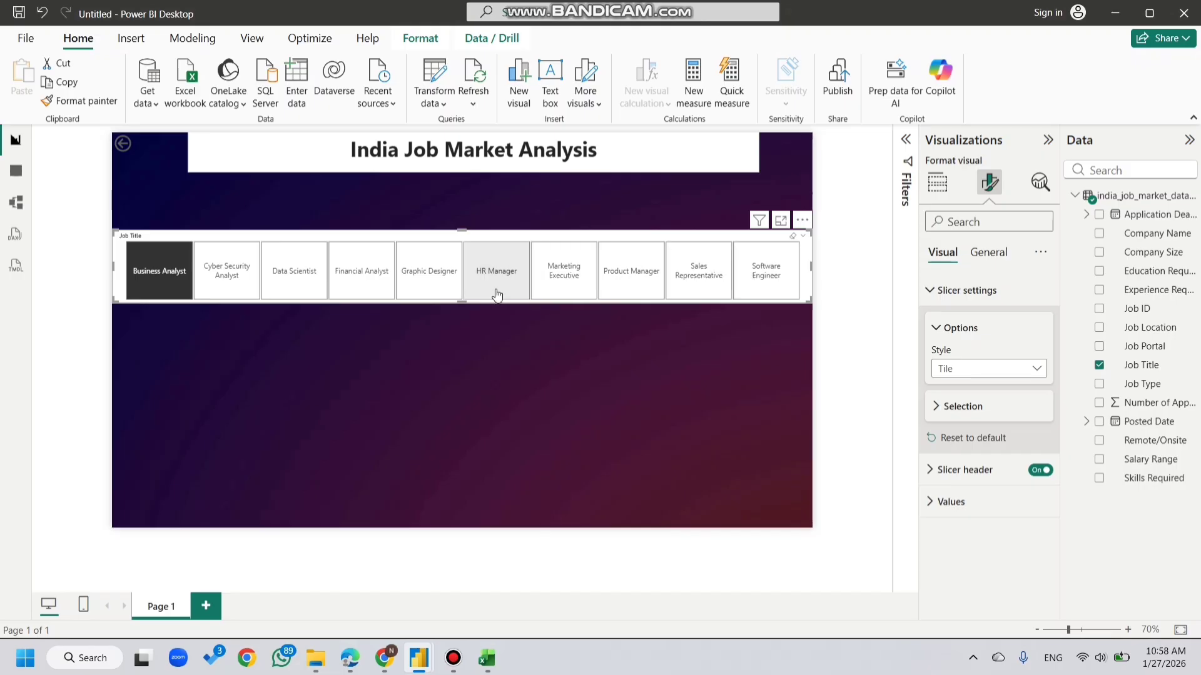
mouse_move(461, 301)
left_mouse_down()
mouse_move(464, 460)
mouse_move(462, 279)
left_mouse_up()
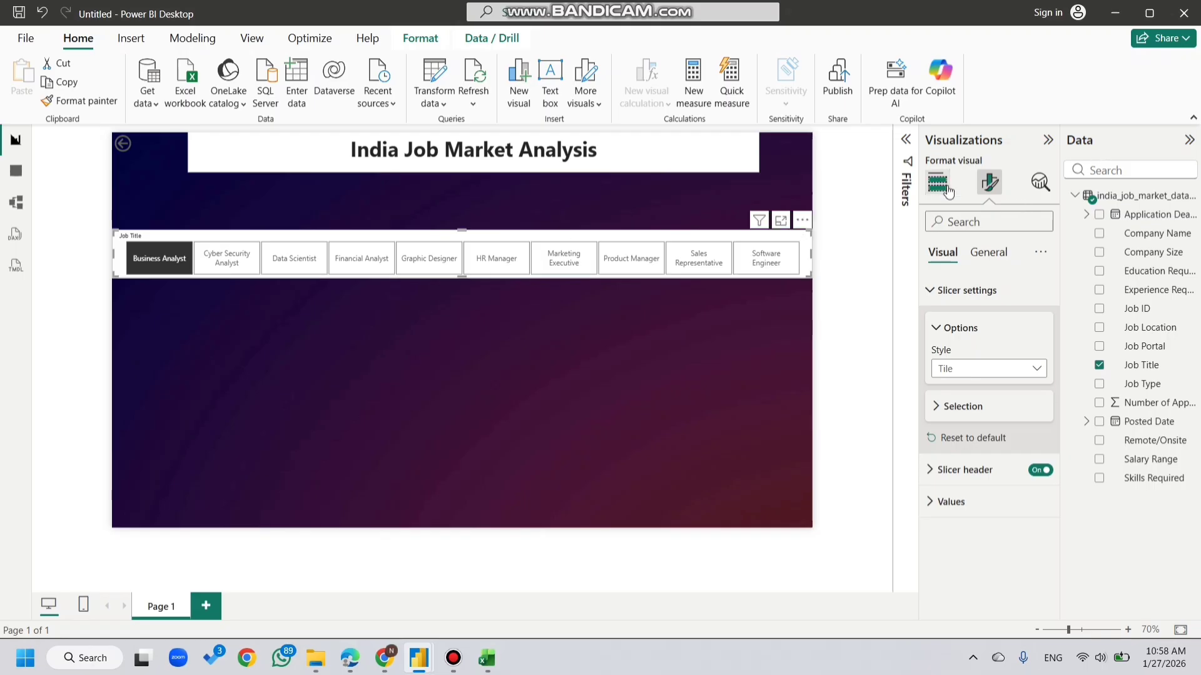
Step: Turn off the Job Title slicer's header and clear the Business Analyst selection
left_click(1038, 476)
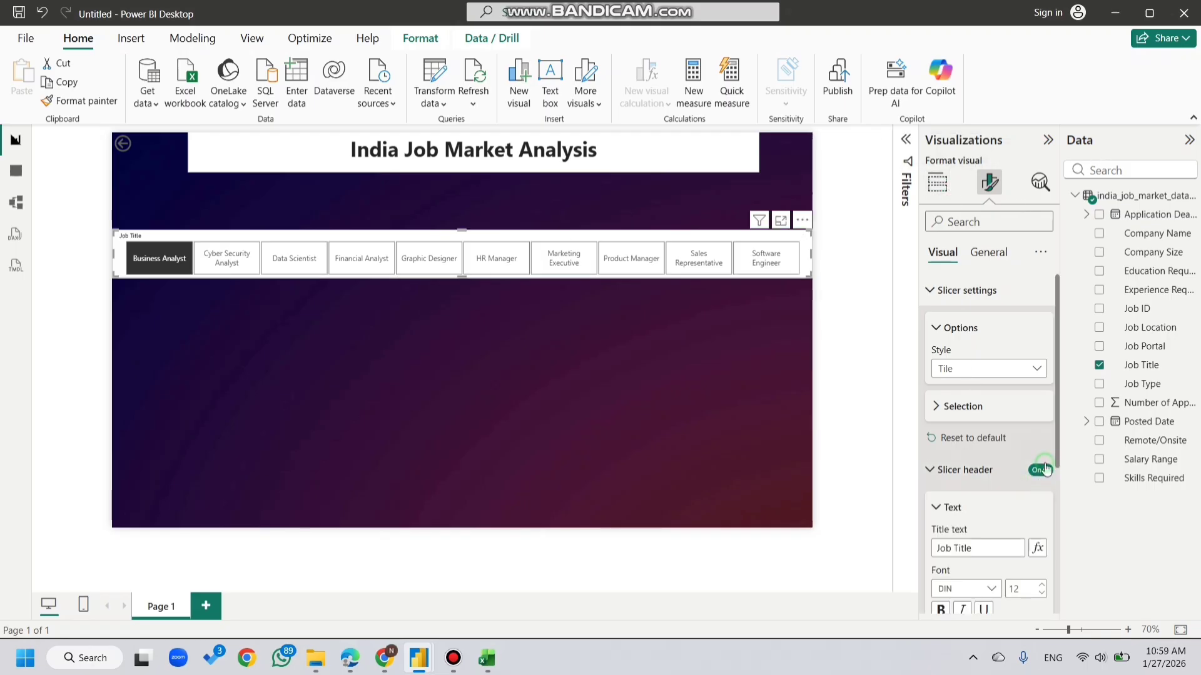
left_click(1041, 470)
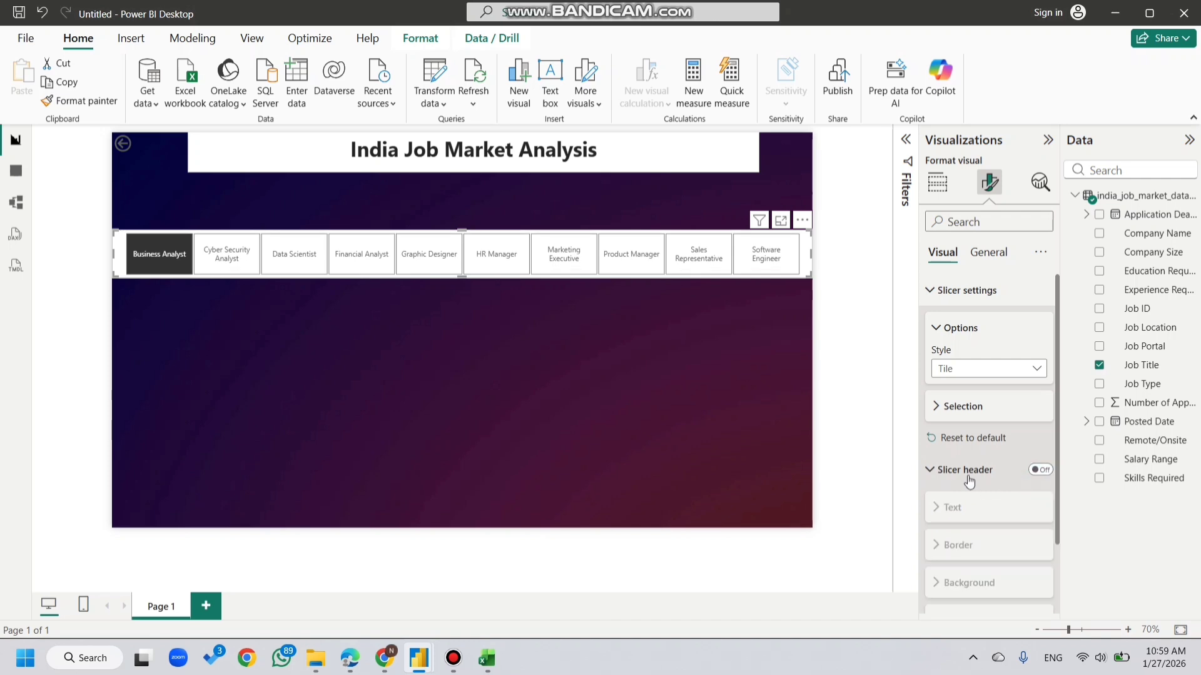
left_click(155, 265)
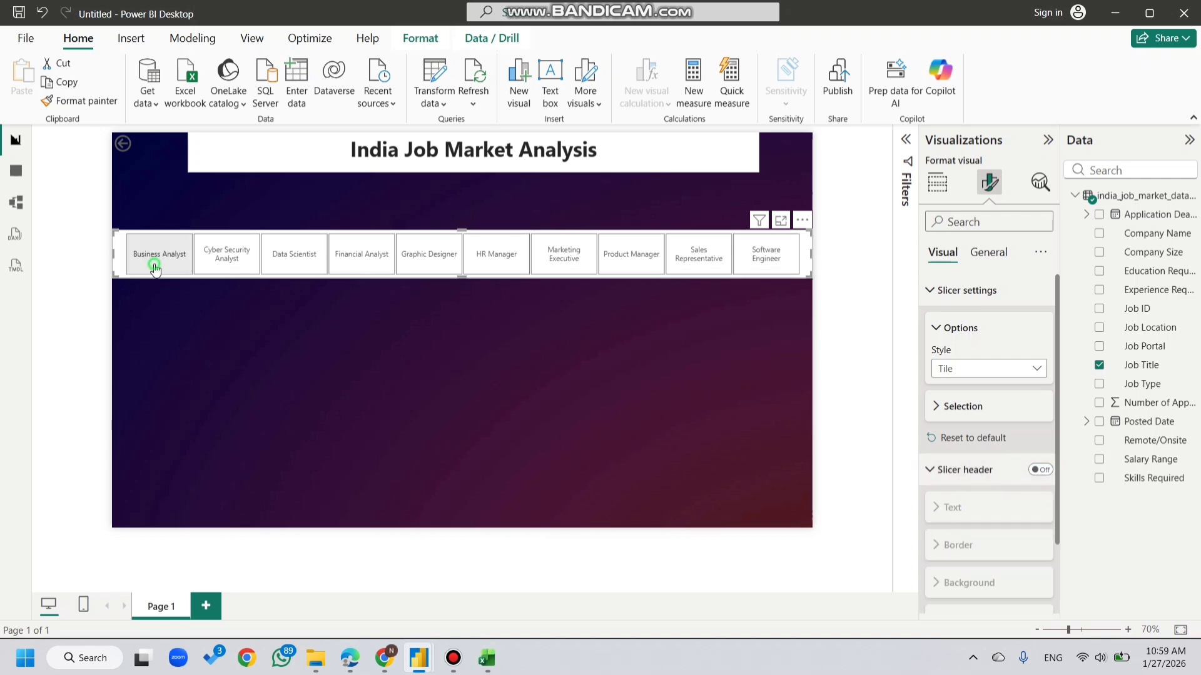
left_click(538, 398)
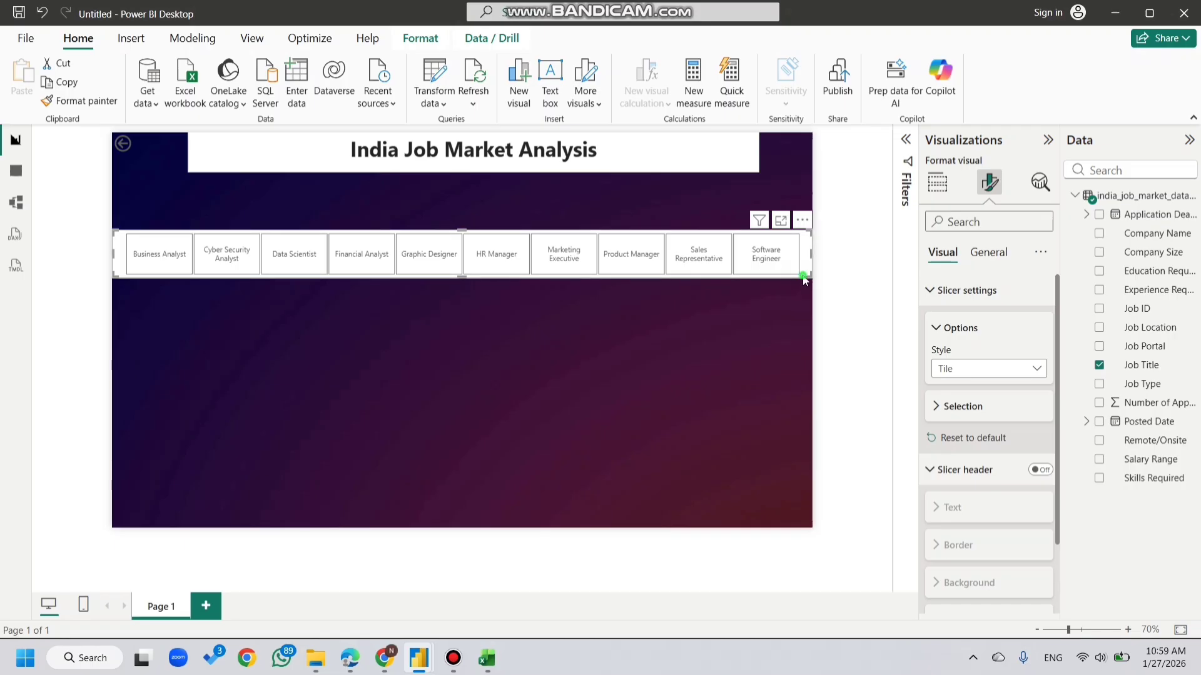
Step: Move the Job Title slicer up to sit just below the page title, then deselect it
left_click_drag(804, 280, 804, 236)
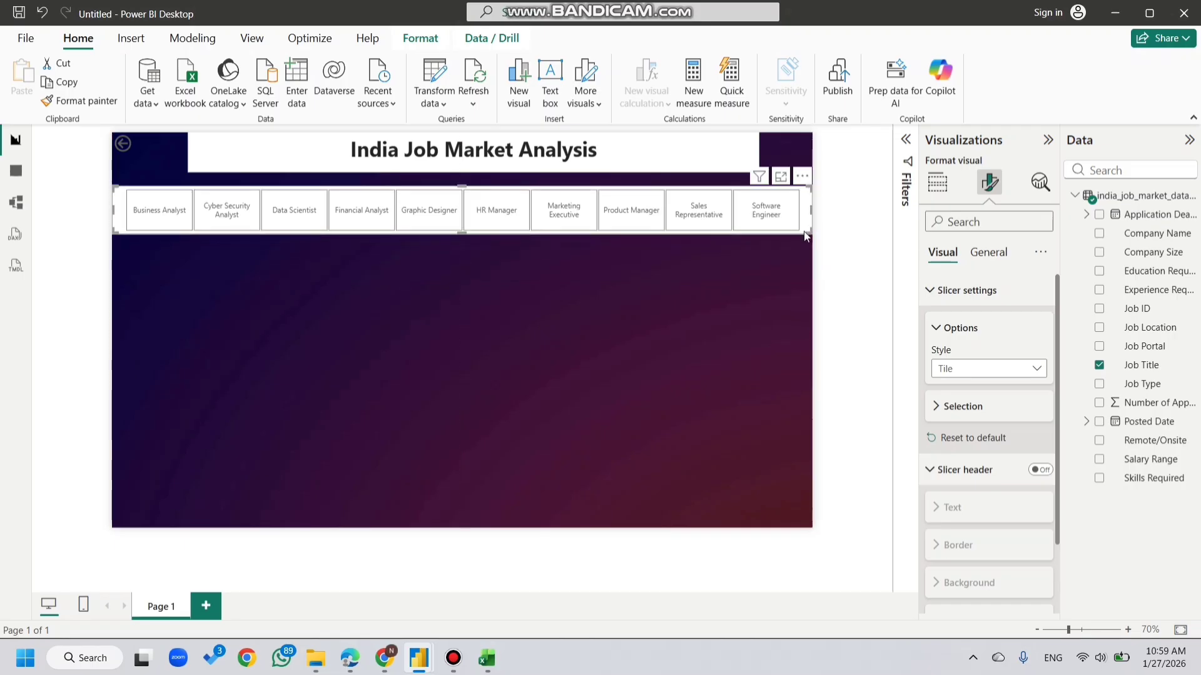
left_click(694, 361)
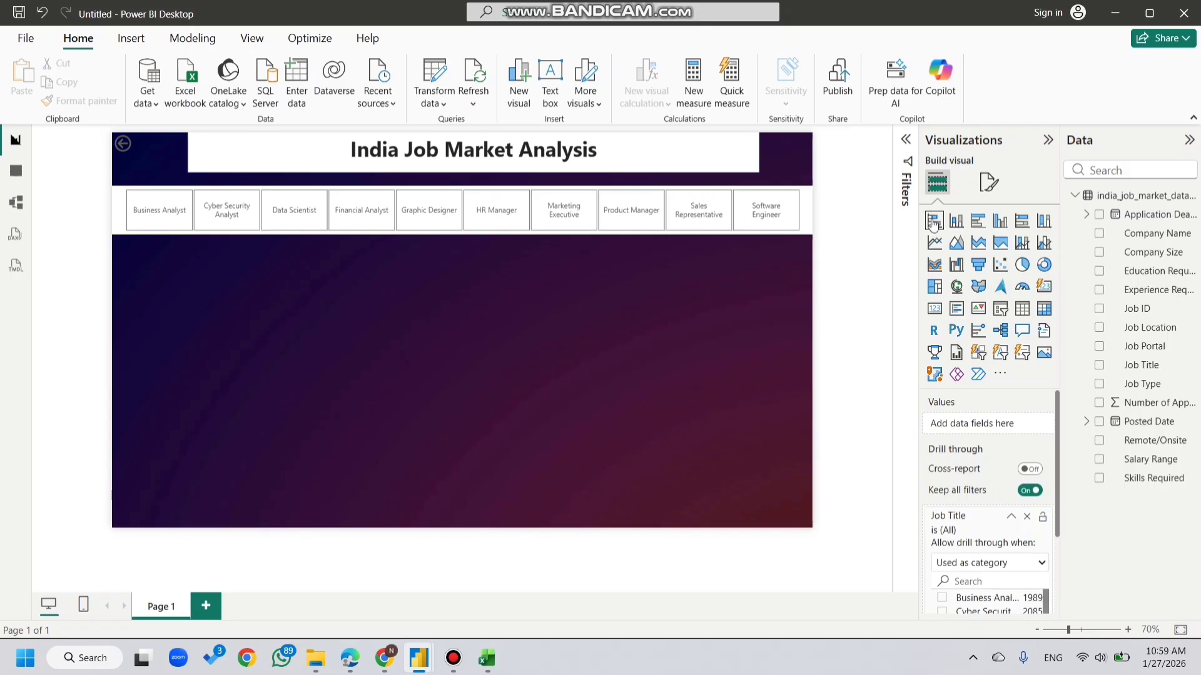
Step: Add a stacked bar chart of Count of Job ID by Job Title, and make it tall enough for all job titles
left_click(934, 221)
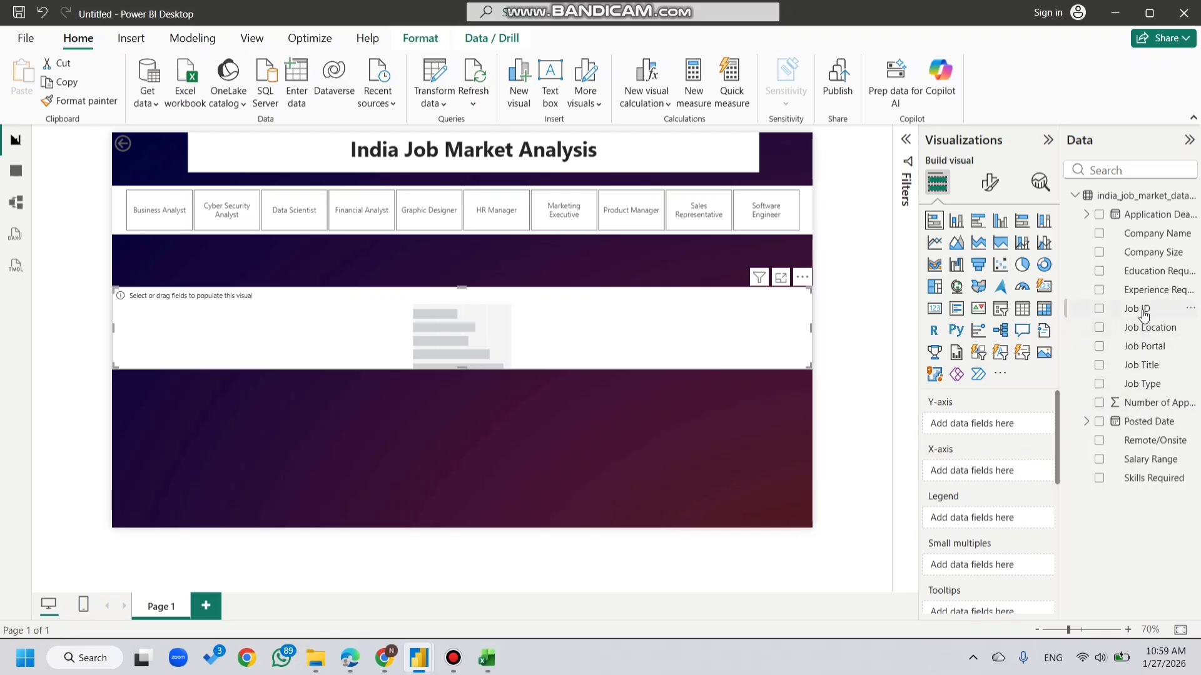
left_click_drag(1142, 310, 999, 472)
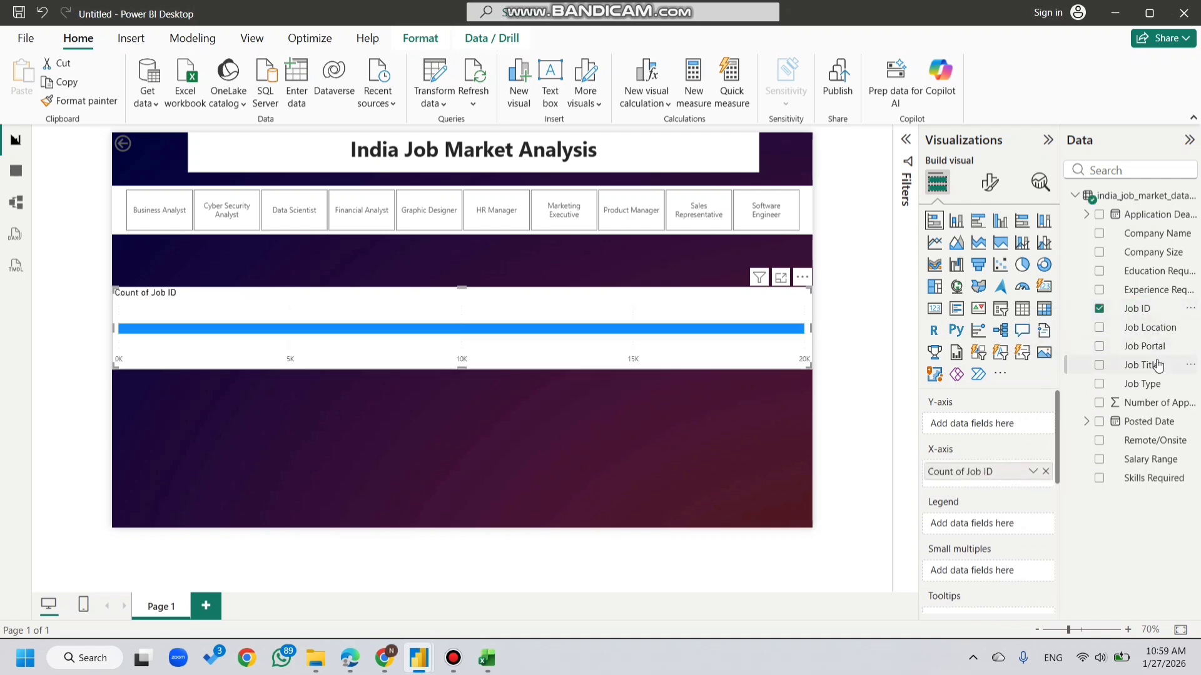
left_click_drag(1154, 365, 1006, 424)
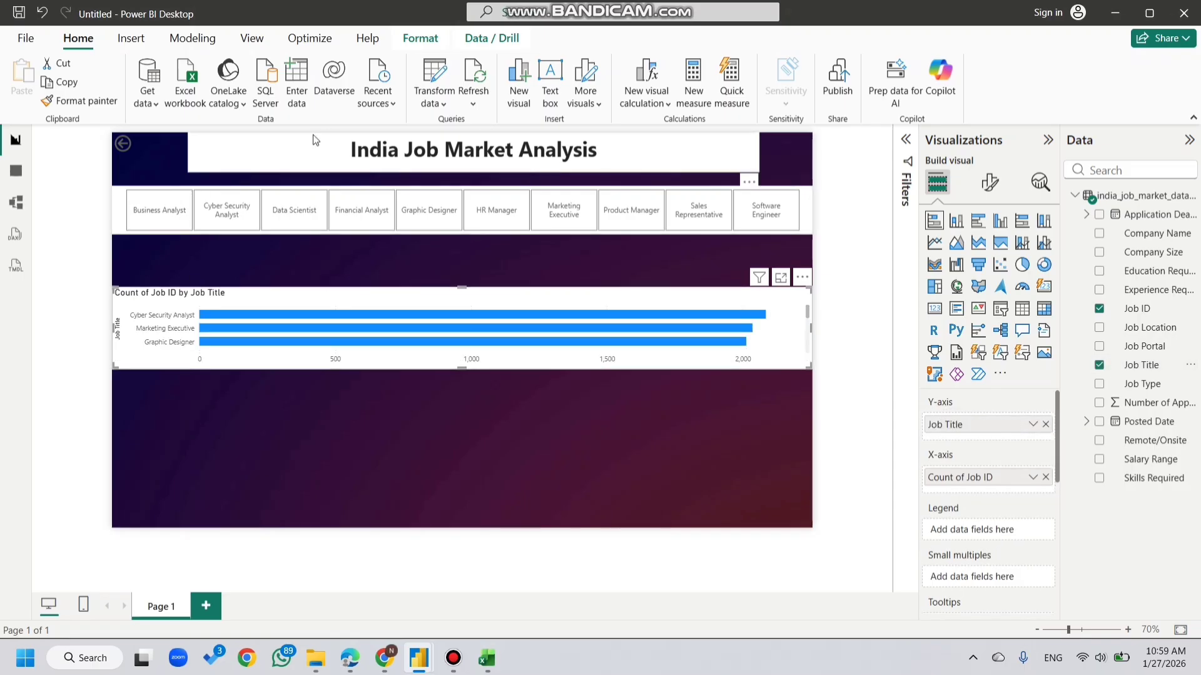
left_click_drag(461, 365, 463, 466)
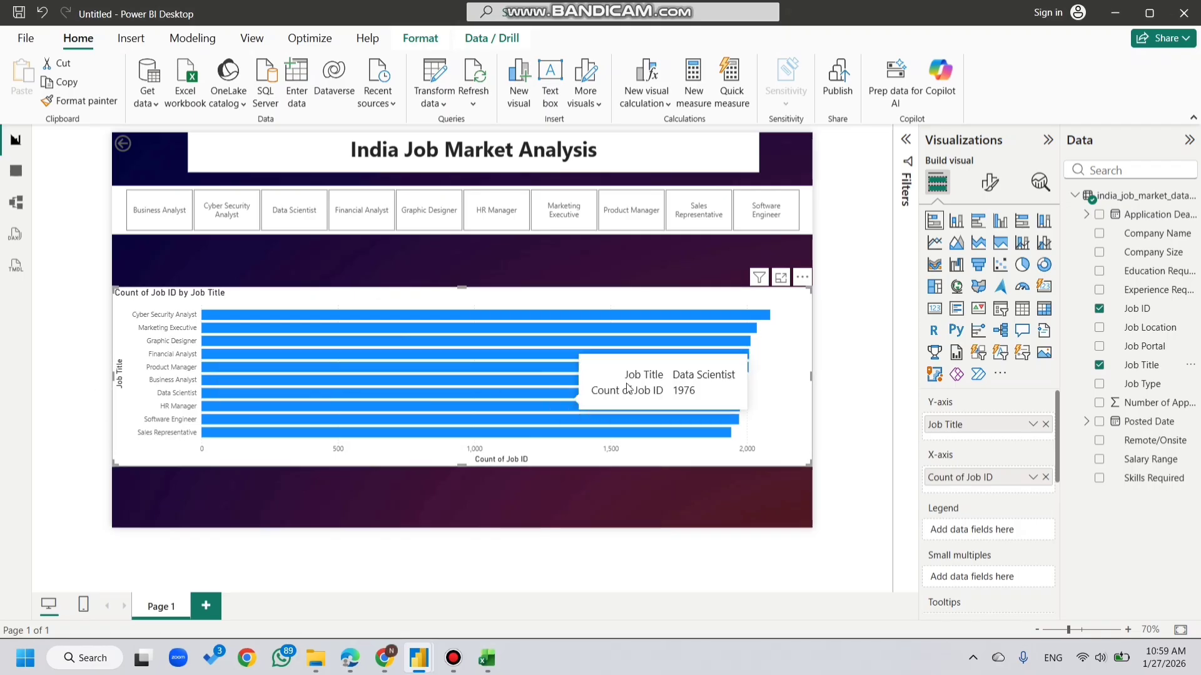
Step: Filter the bar chart to the top 5 Job Title items by Count of Job ID
left_click(907, 140)
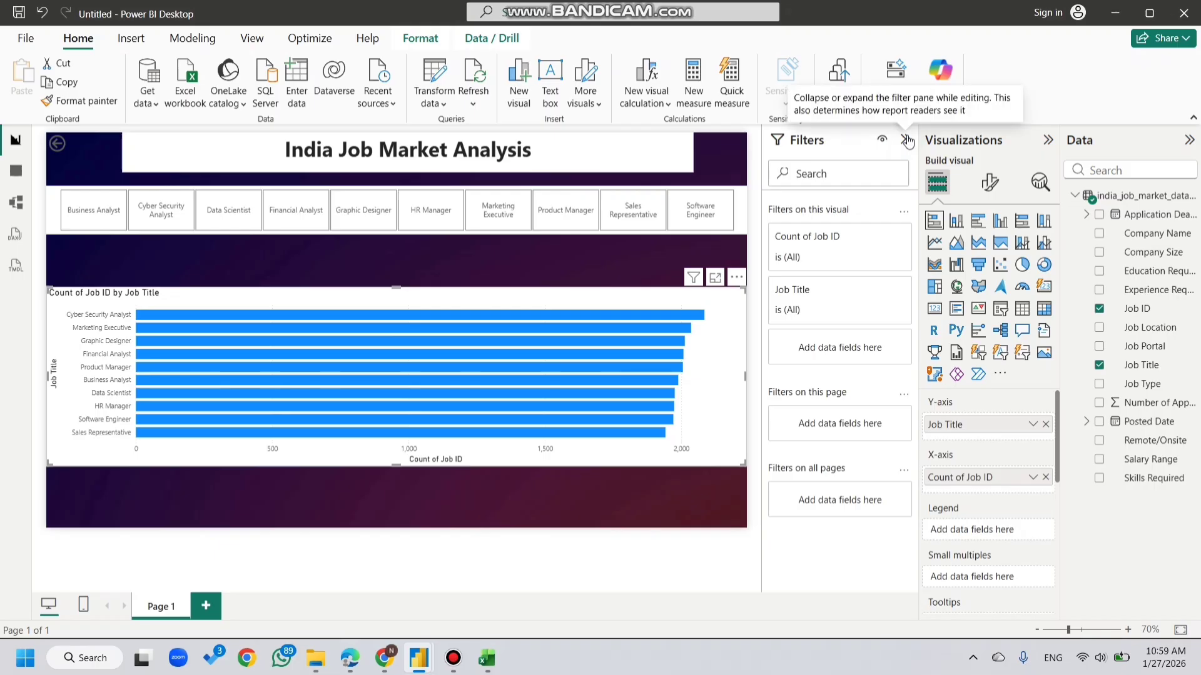
left_click(840, 299)
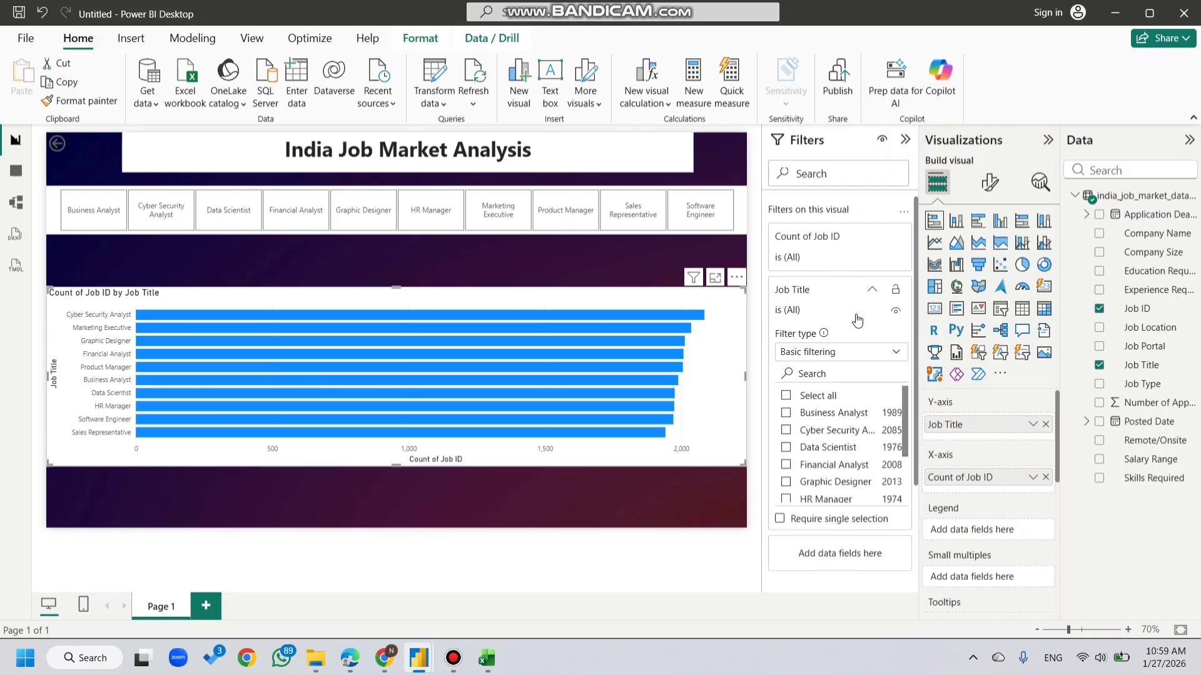
left_click(837, 364)
left_click(816, 414)
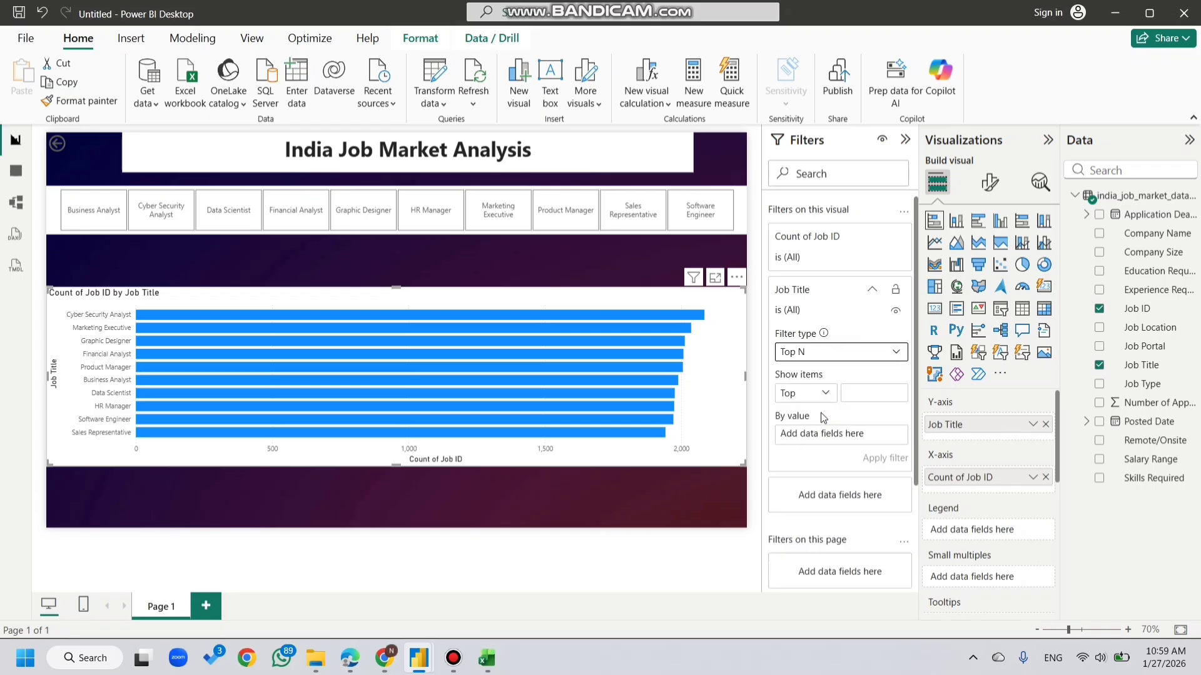
left_click(867, 392)
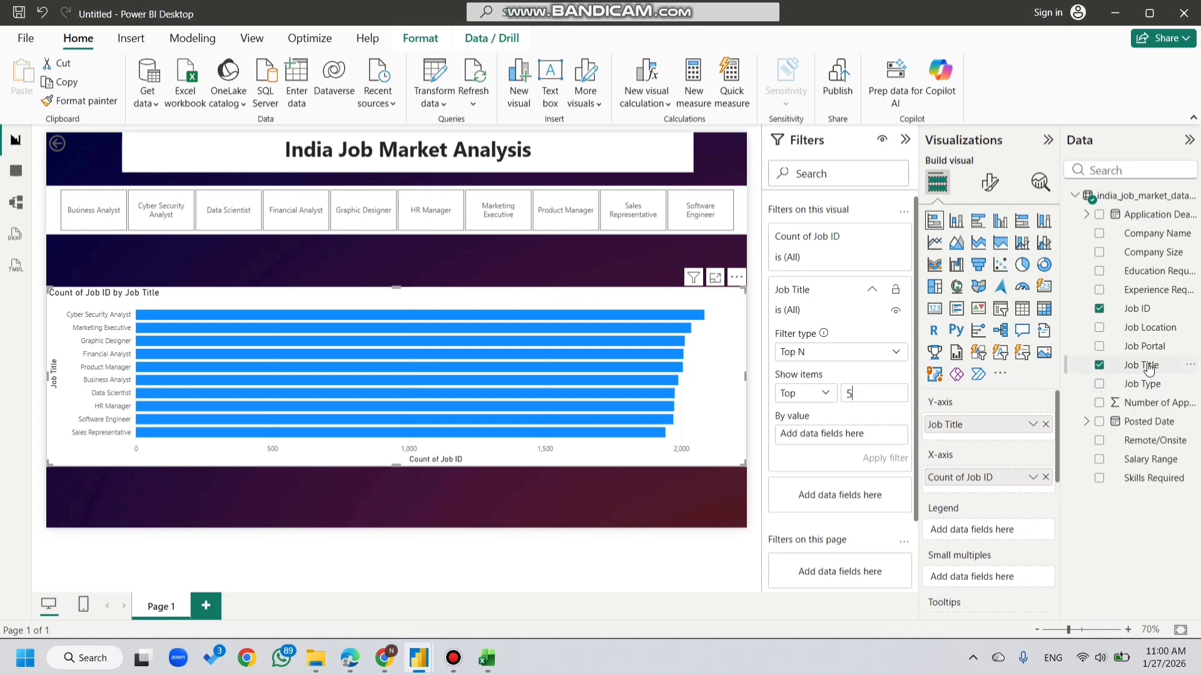
left_click_drag(1141, 314, 854, 439)
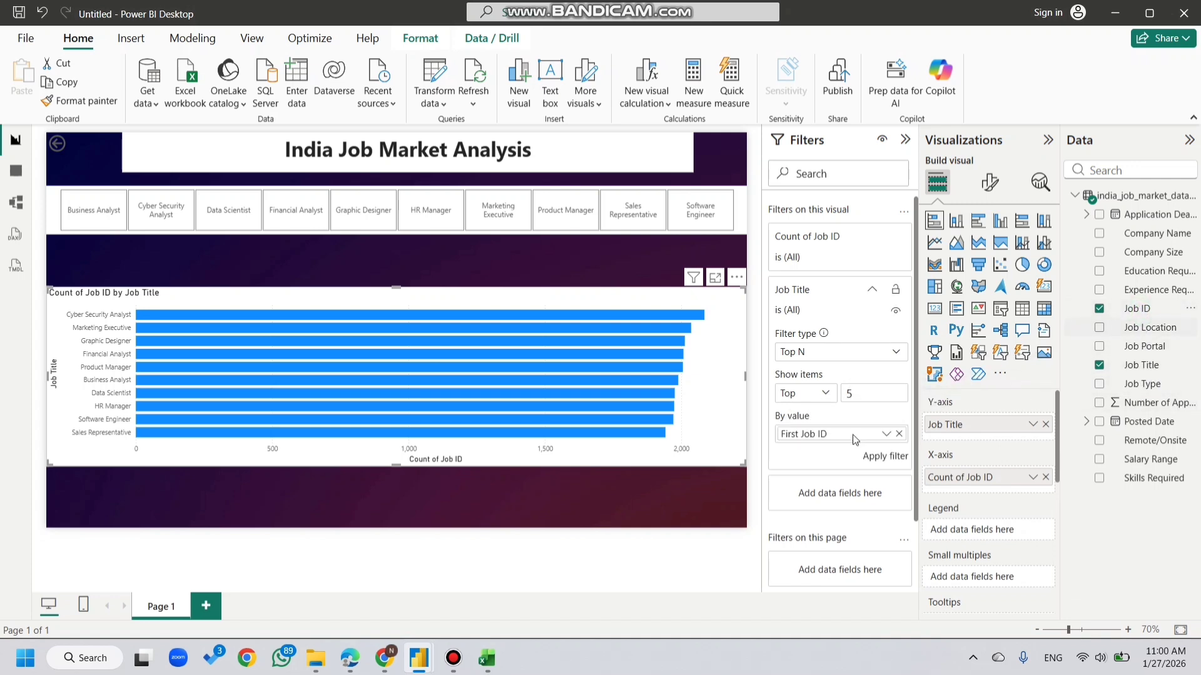
left_click(886, 434)
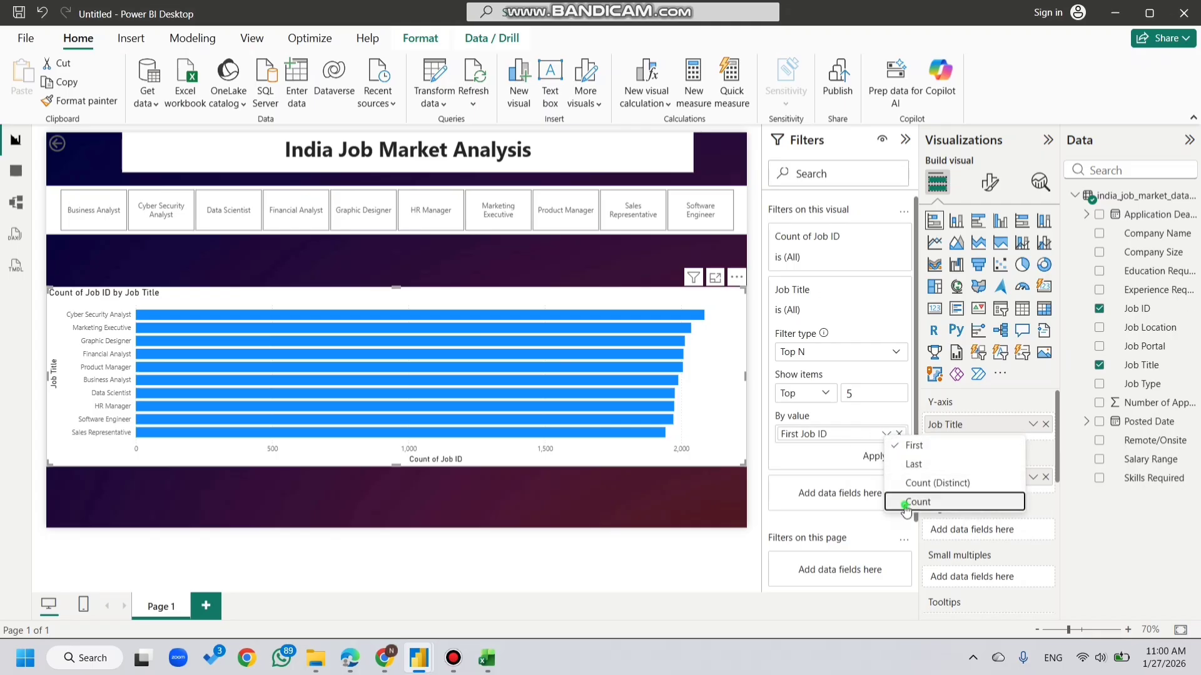
left_click(906, 508)
left_click(874, 462)
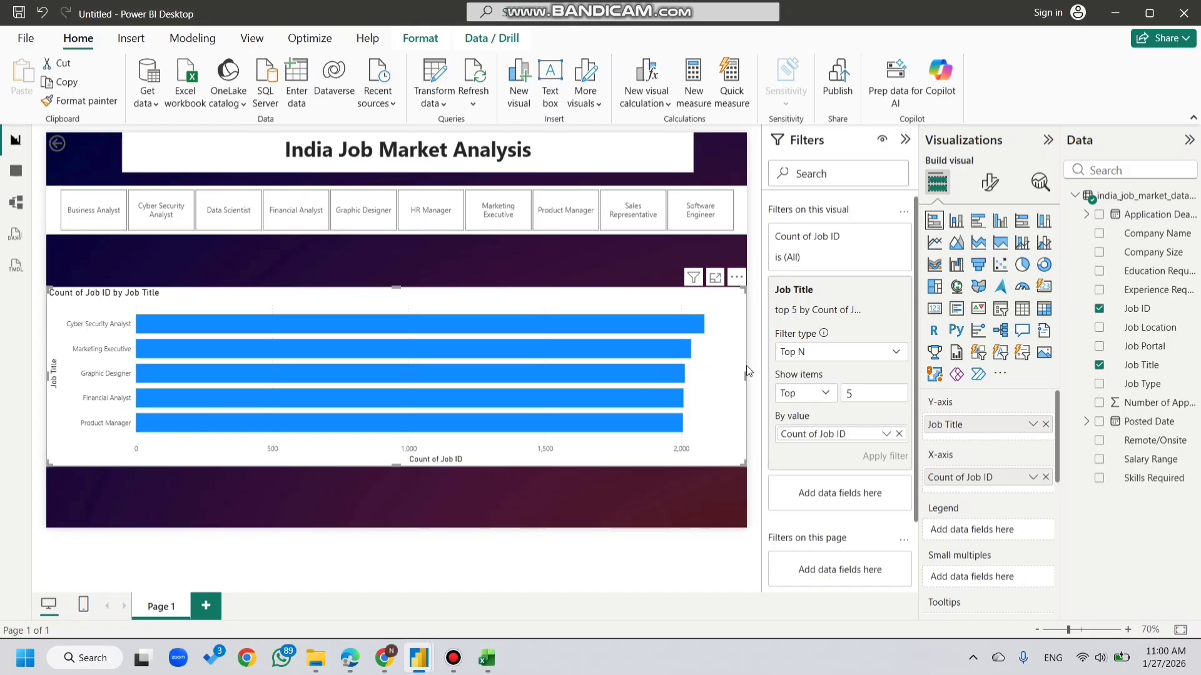
Step: Narrow the bar chart to about two-fifths of the page width, and collapse the filter settings
left_click_drag(745, 365, 331, 368)
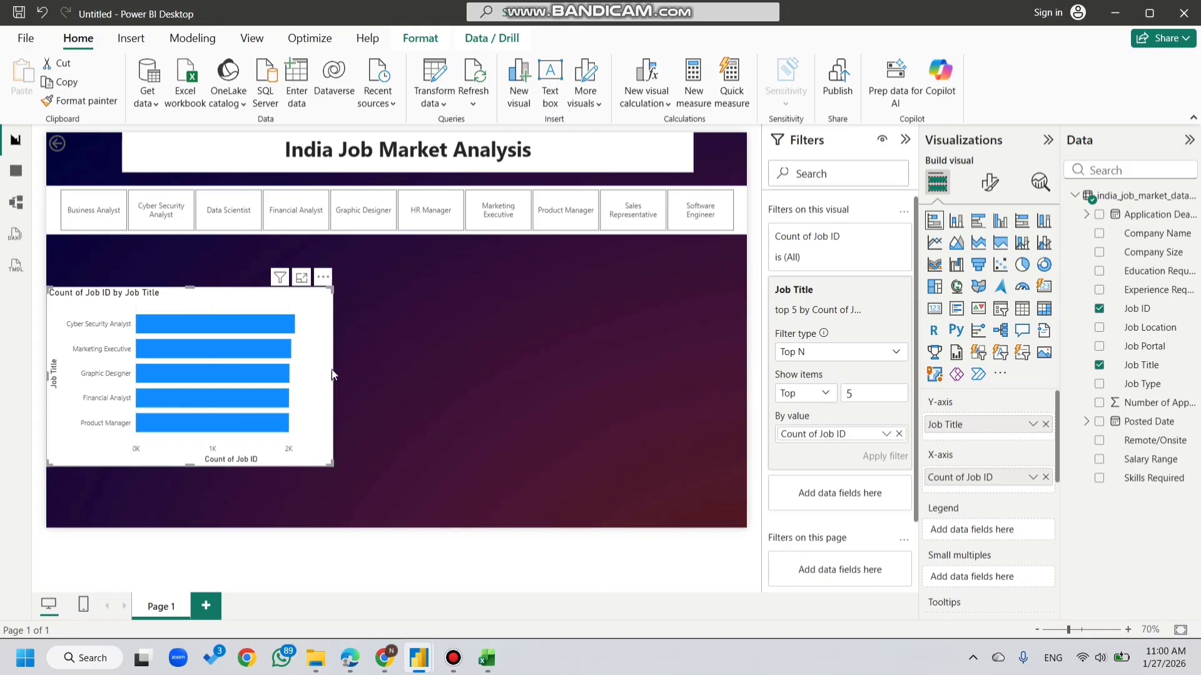
left_click(990, 183)
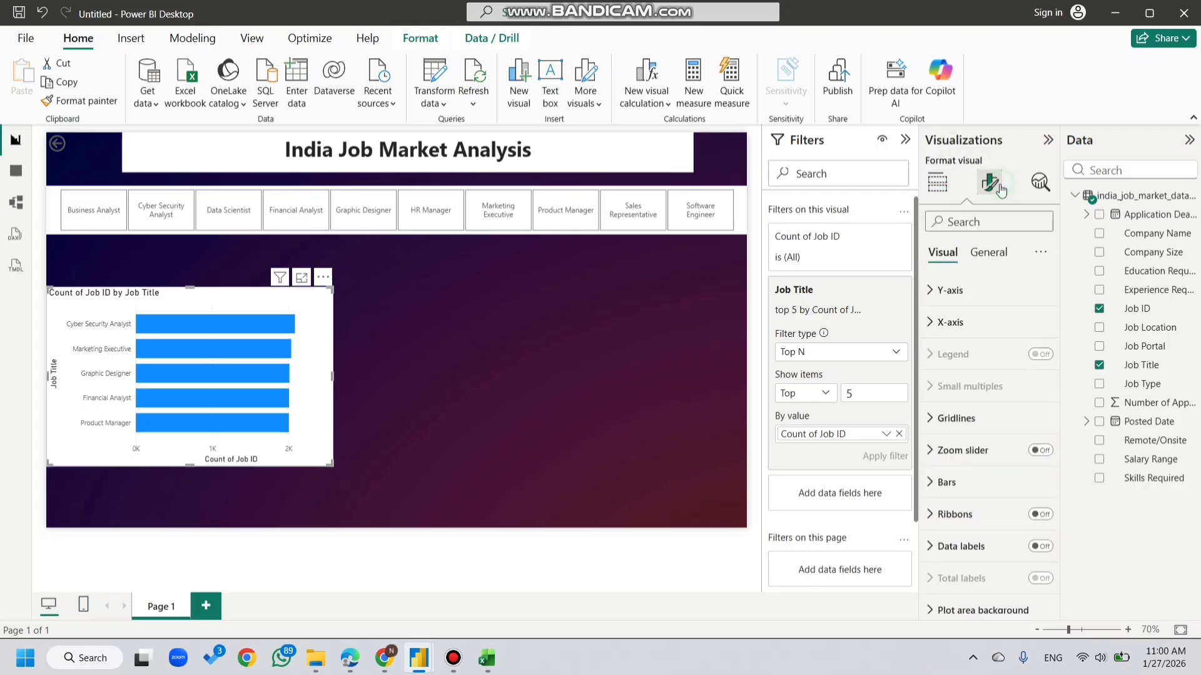
left_click(899, 140)
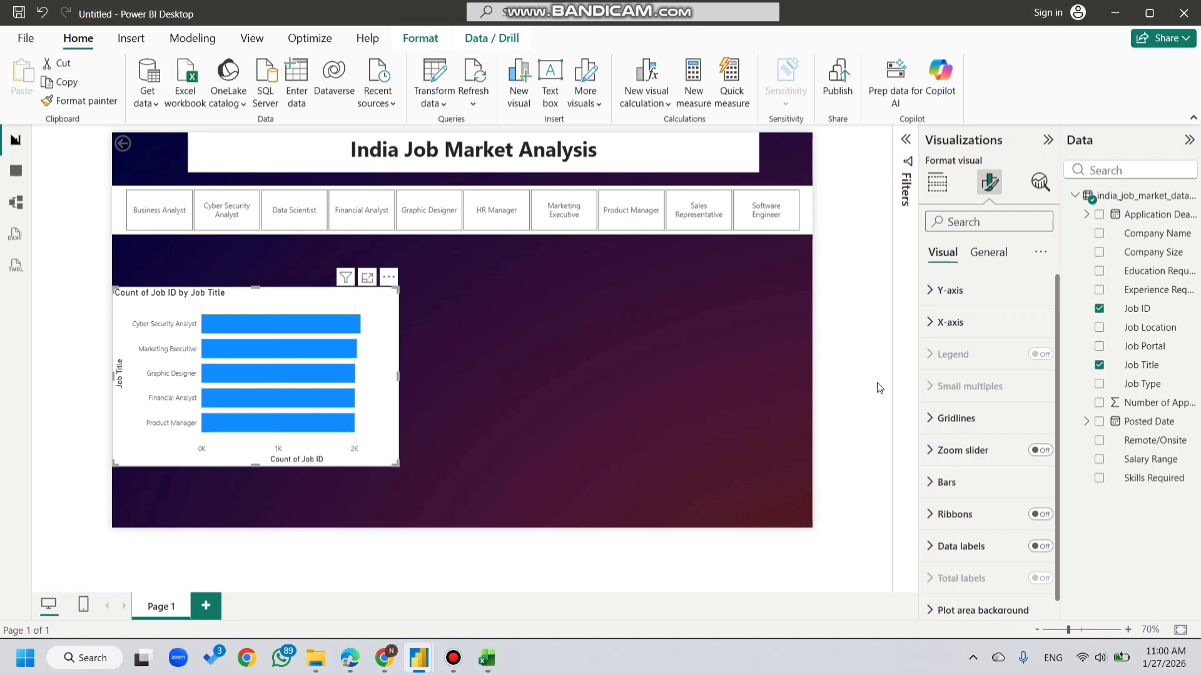
Step: Turn off the bar chart's Y-axis title and set the Y-axis values color to light gray
left_click(963, 295)
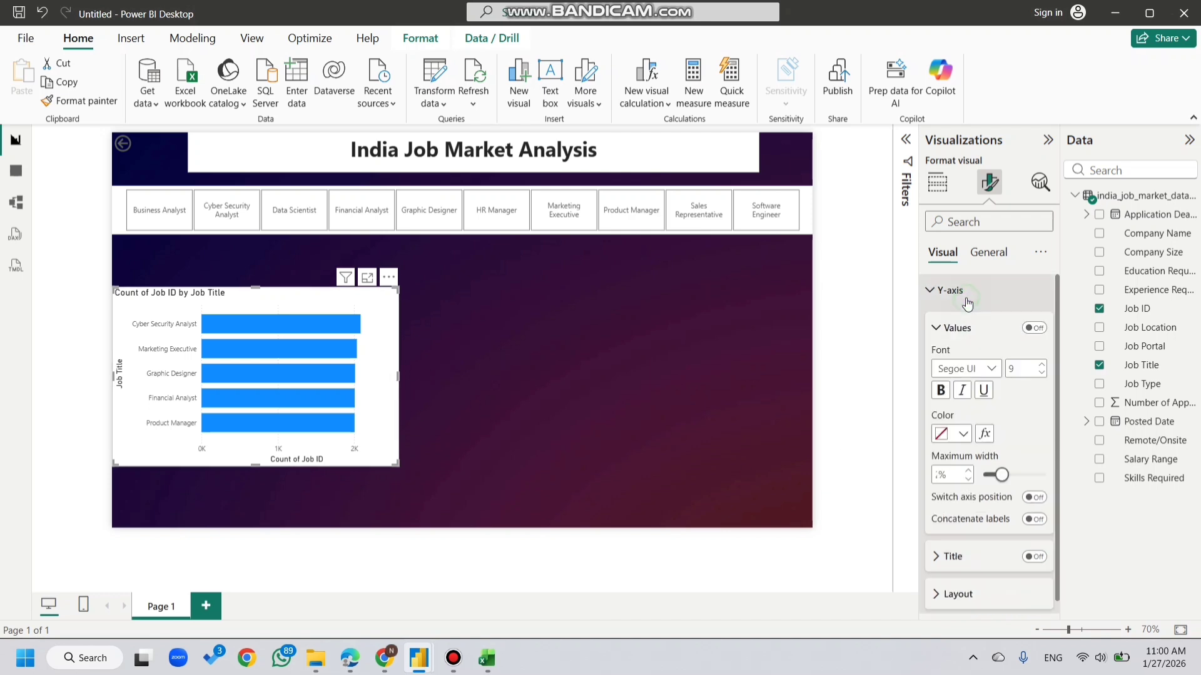
left_click(1032, 555)
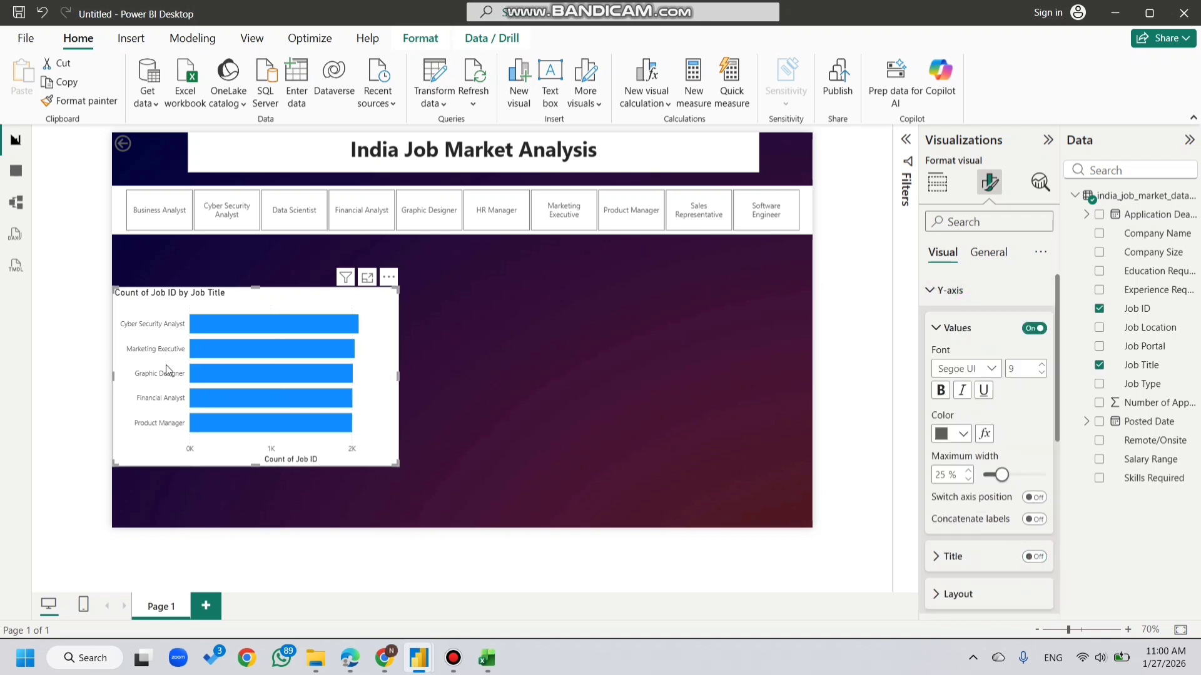
left_click(965, 438)
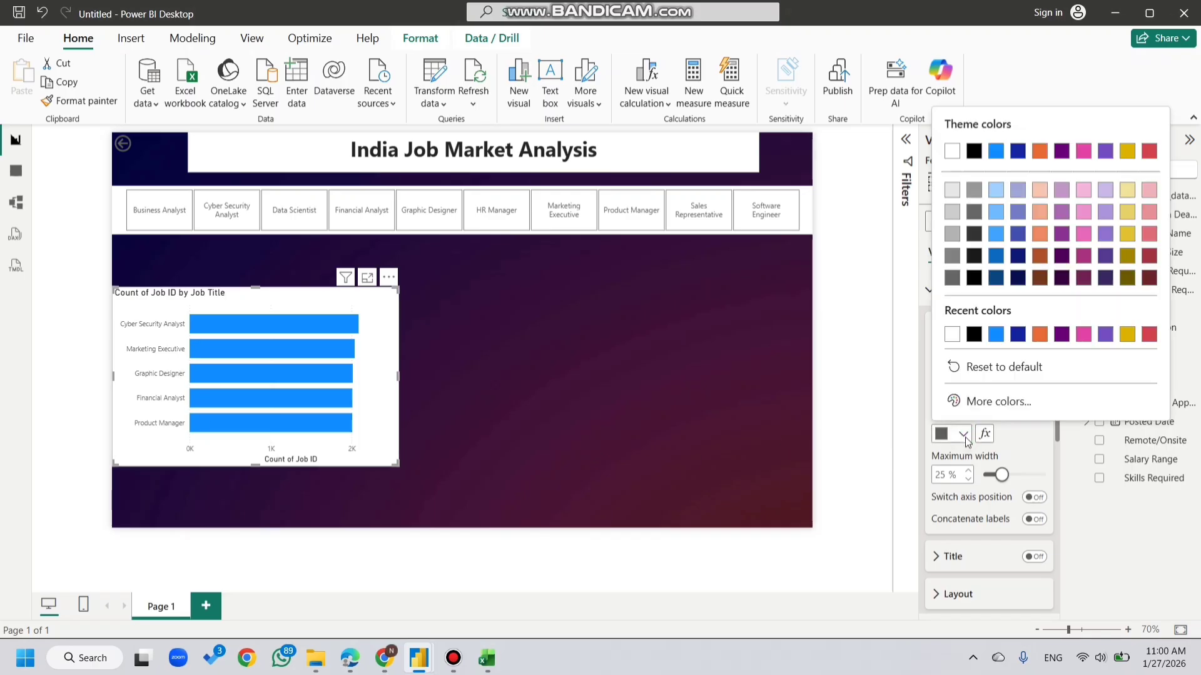
left_click(951, 213)
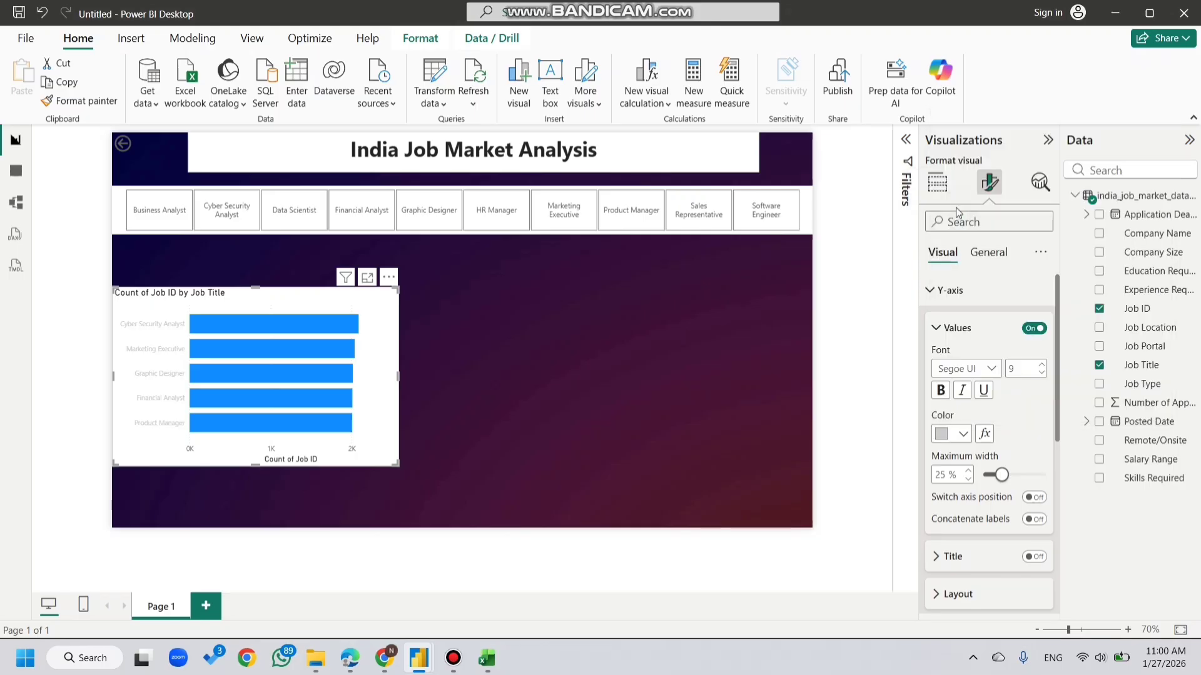
left_click(972, 289)
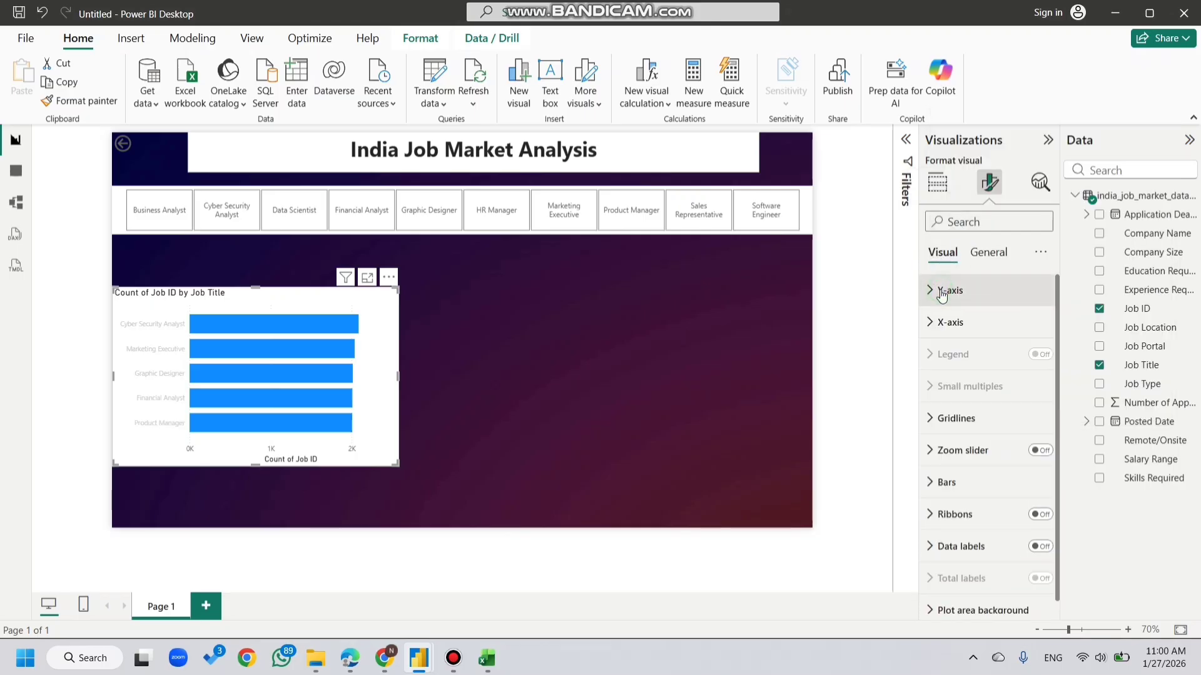
Step: Turn off the bar chart's X-axis title and set the X-axis values color to light gray
left_click(966, 322)
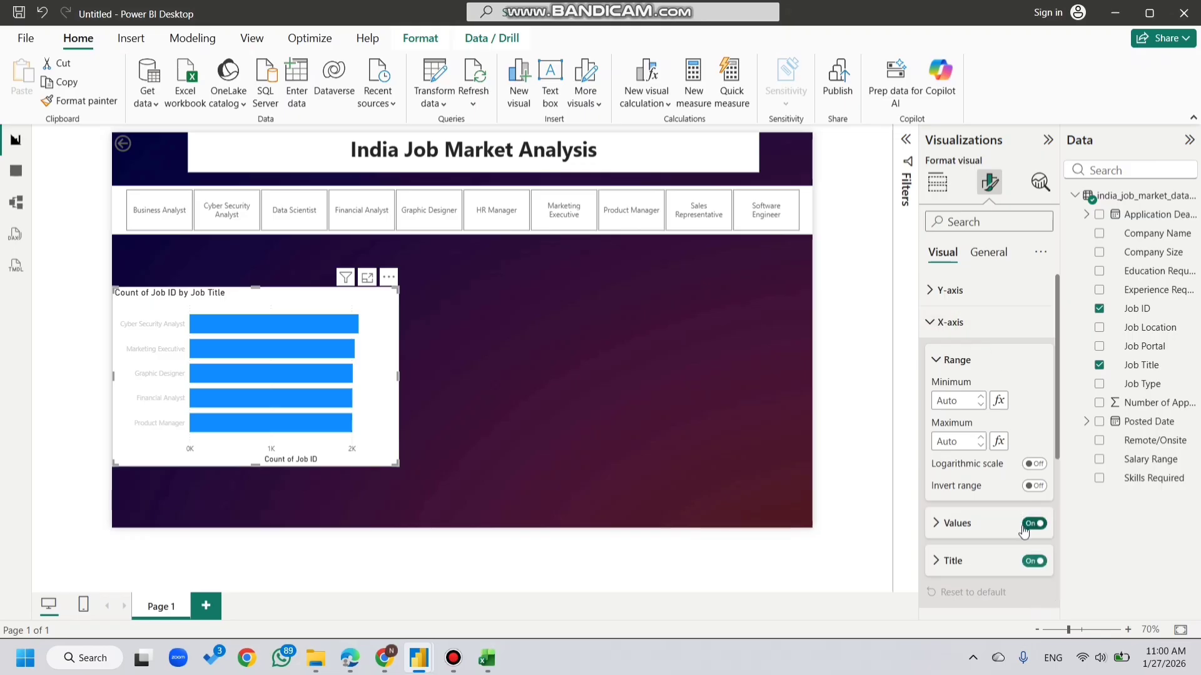
left_click(1036, 561)
left_click(957, 523)
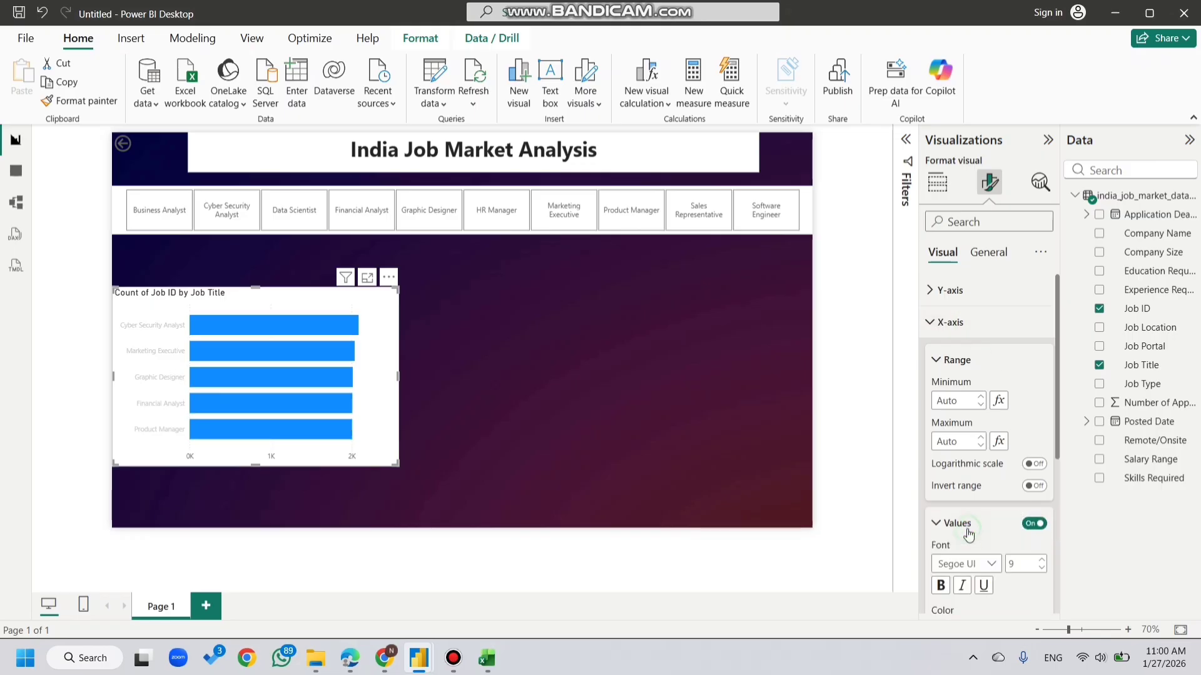
scroll(968, 536, "down", 3)
left_click(957, 473)
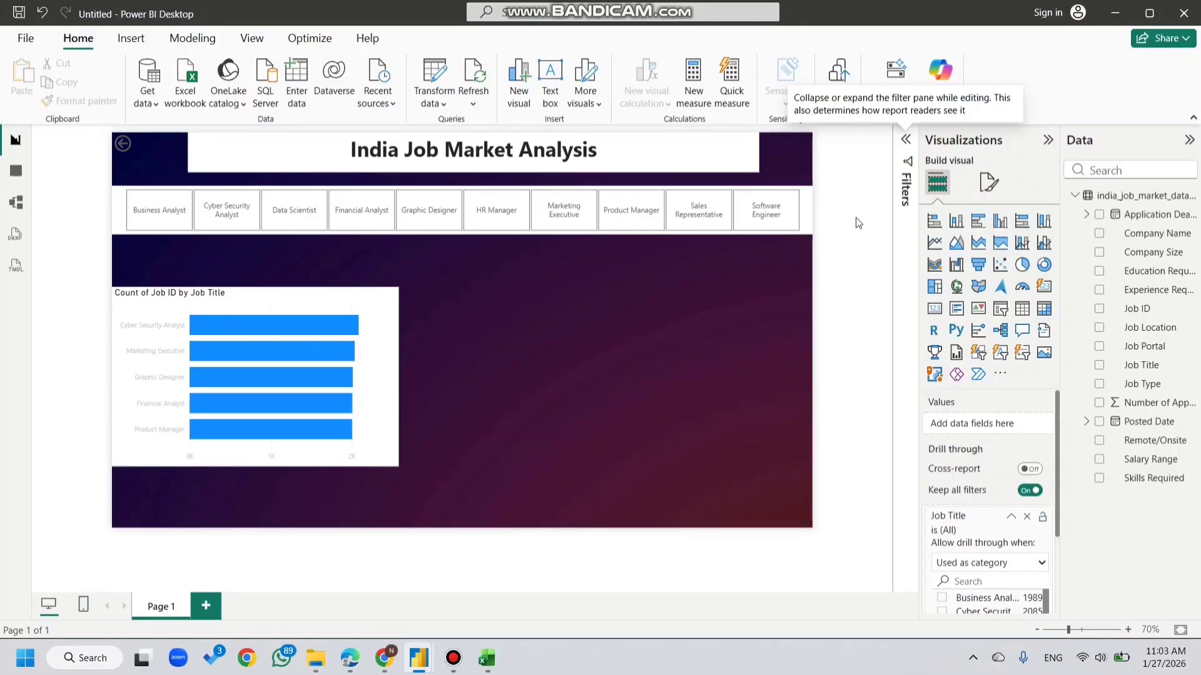
Step: Change the bar chart's title text to "Most In demand Job role"
left_click(986, 182)
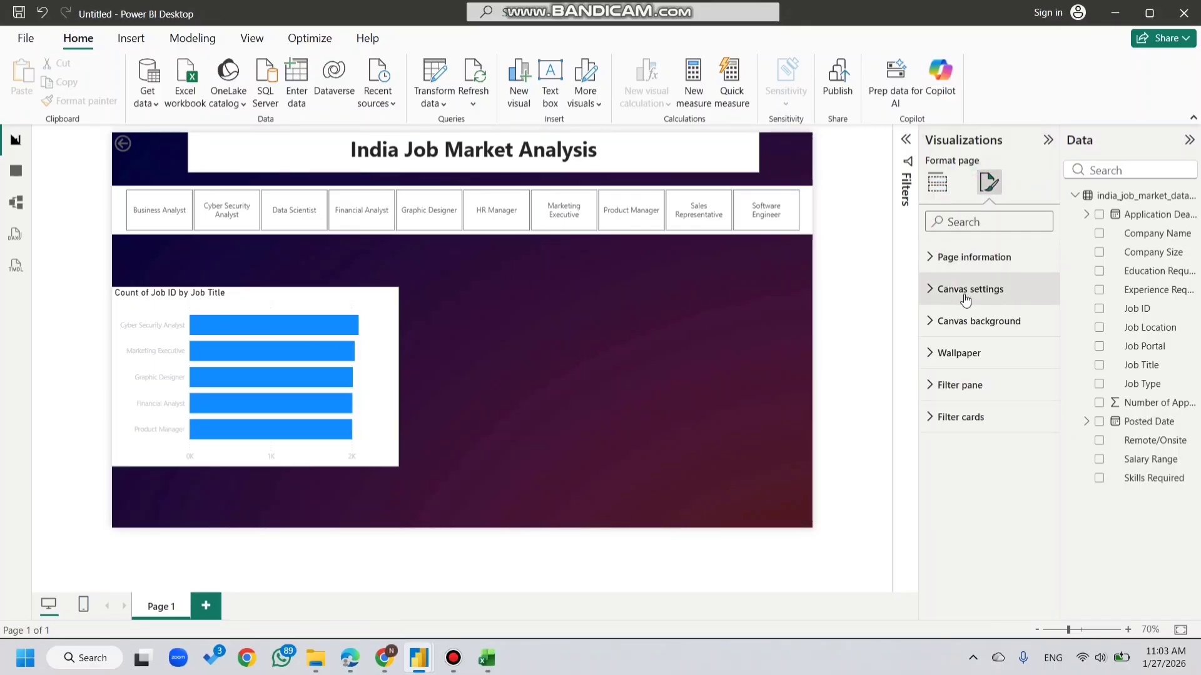
left_click(378, 391)
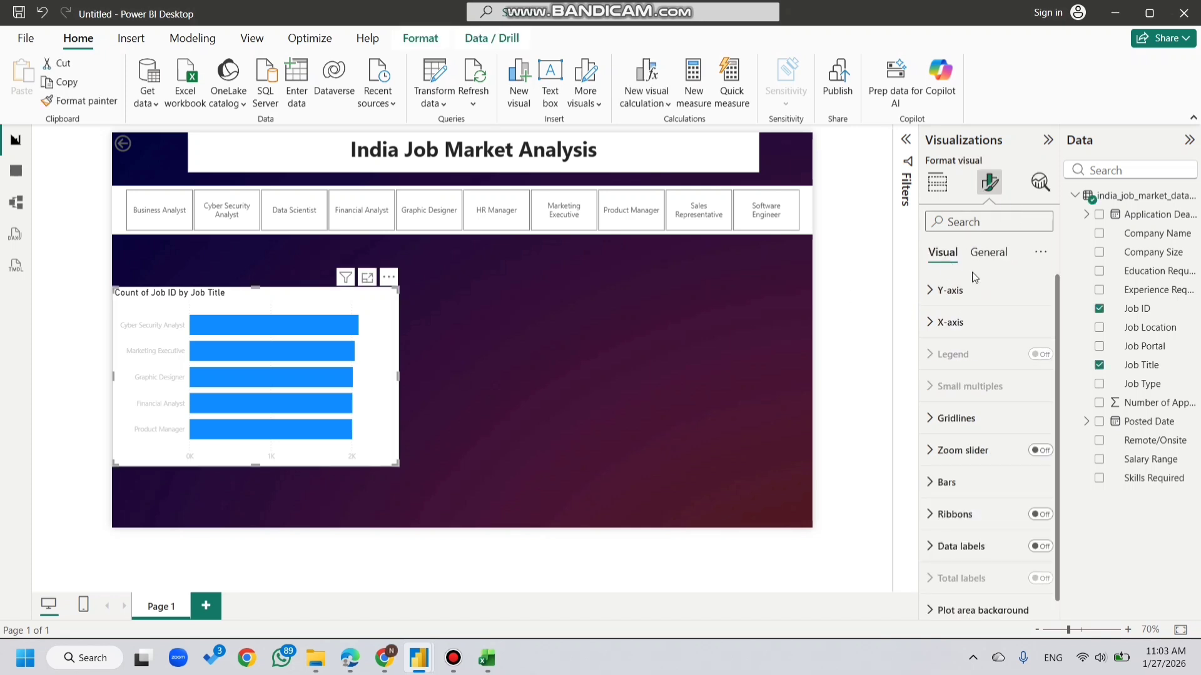
left_click(987, 252)
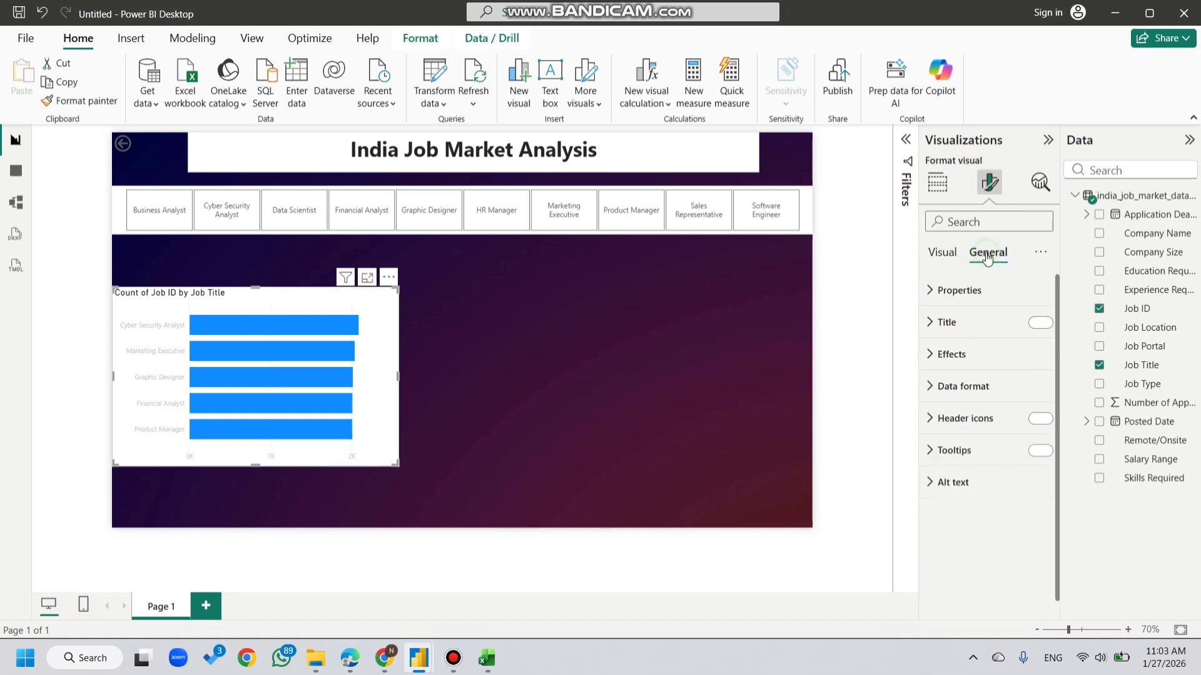
left_click(977, 326)
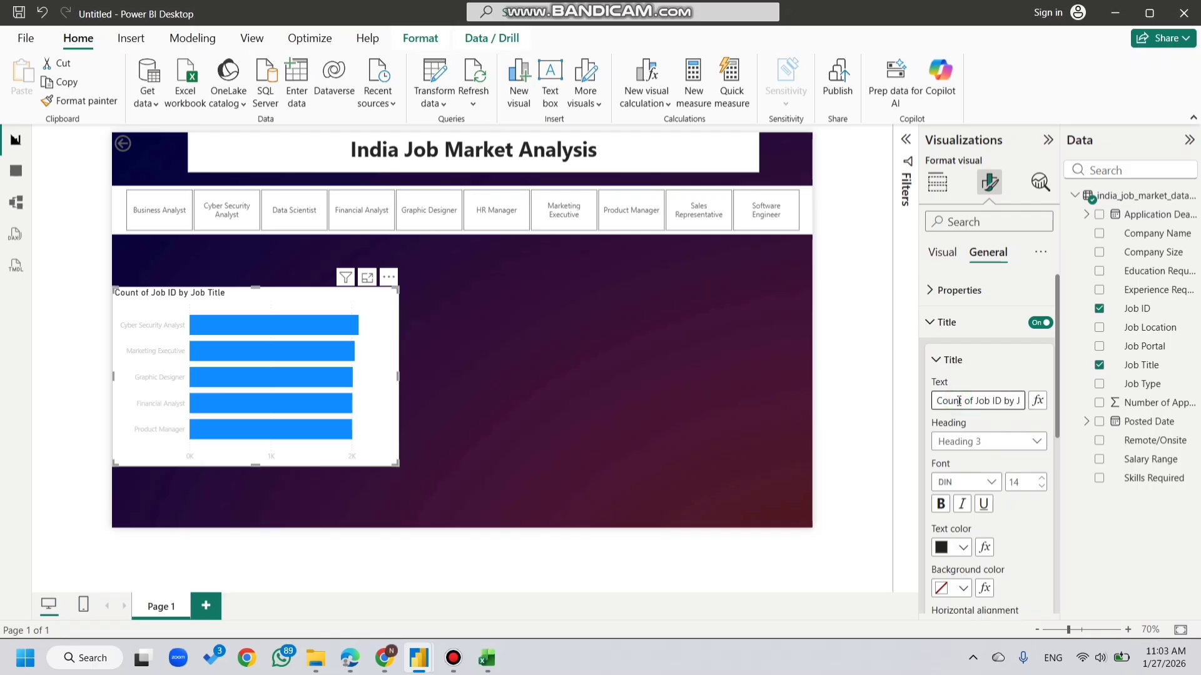
type("Most in")
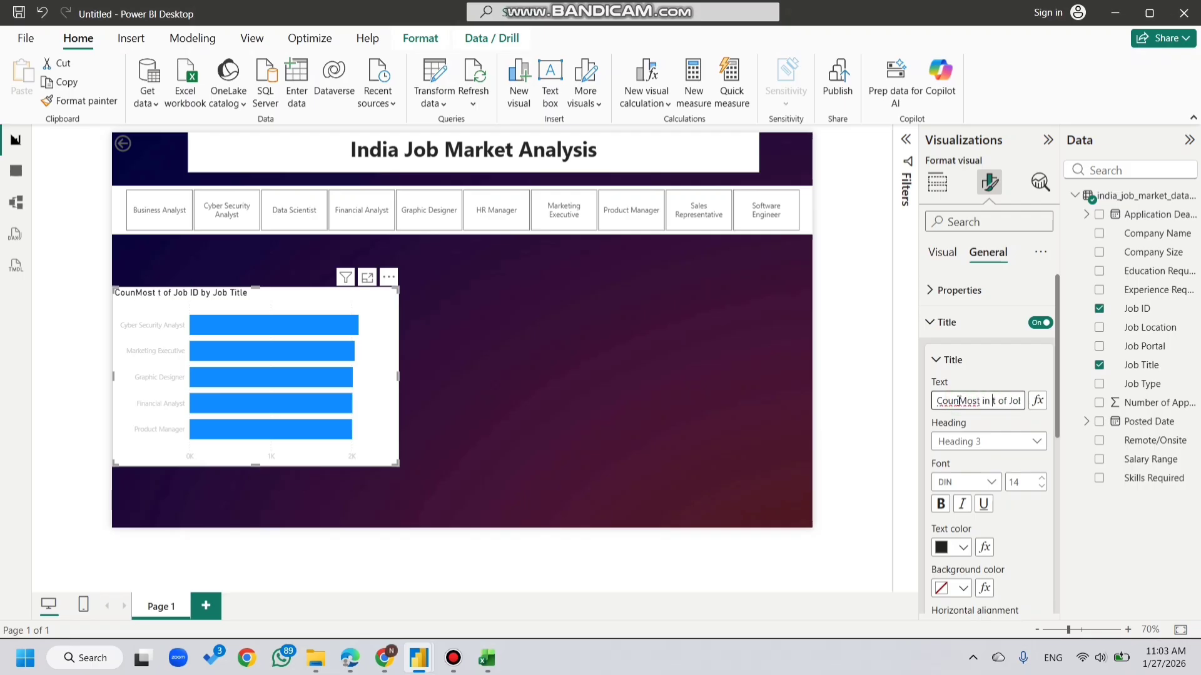
key("ctrl+a")
type("Mo")
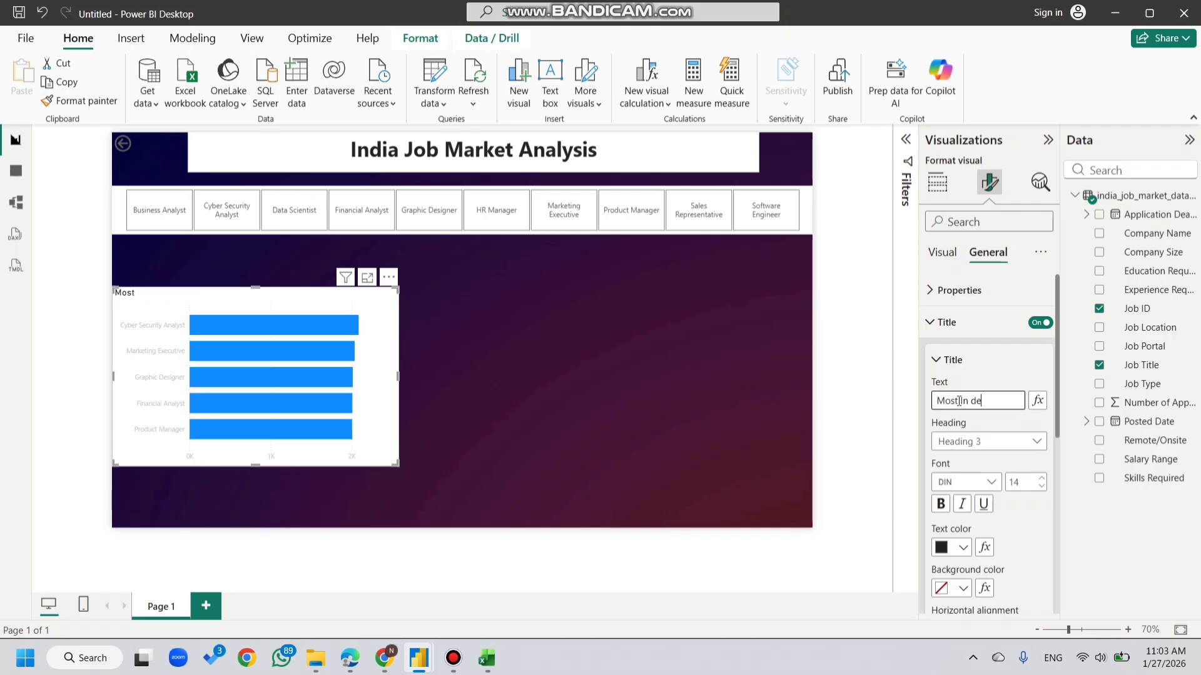
type("st In demand Job role")
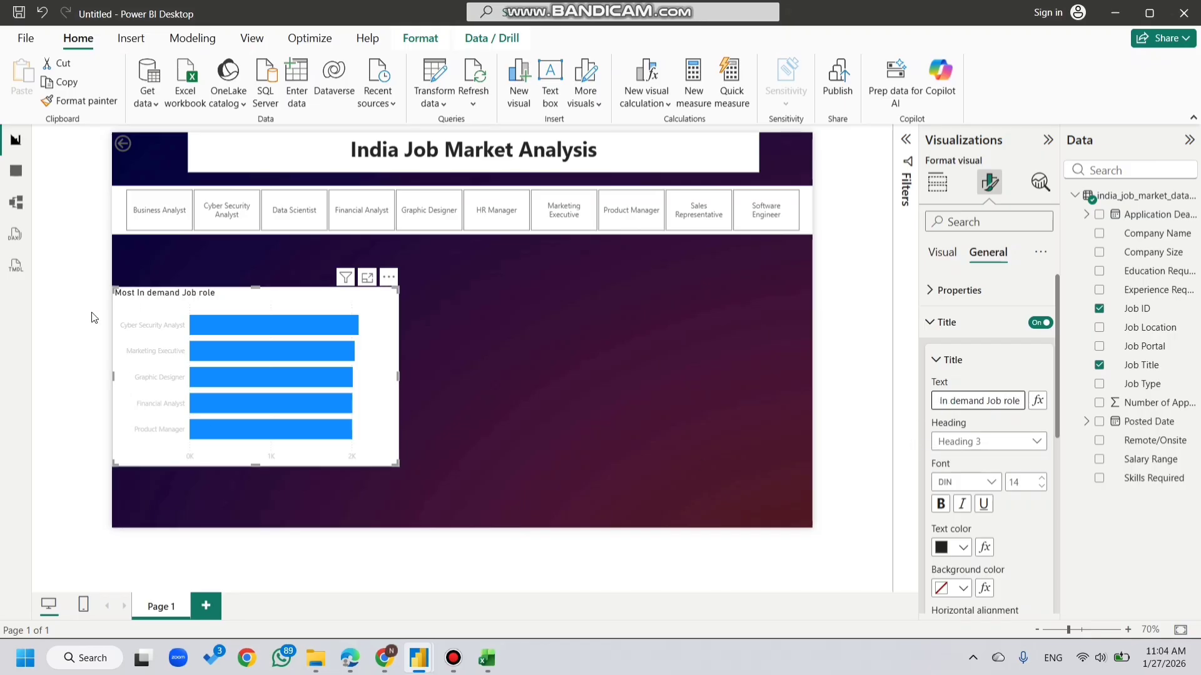
Step: Set the text color of the bar chart's title to white
scroll(94, 317, "up", 1)
scroll(93, 317, "up", 2)
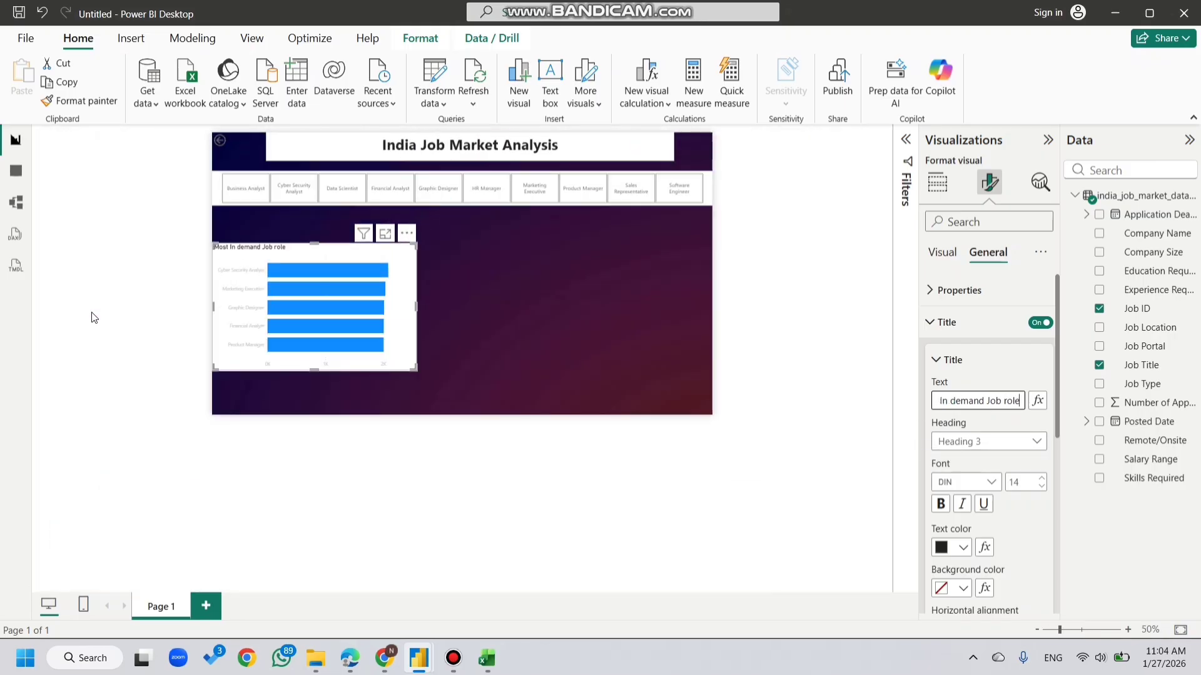
scroll(91, 318, "down", 5)
left_click(1127, 630)
left_click(1128, 629)
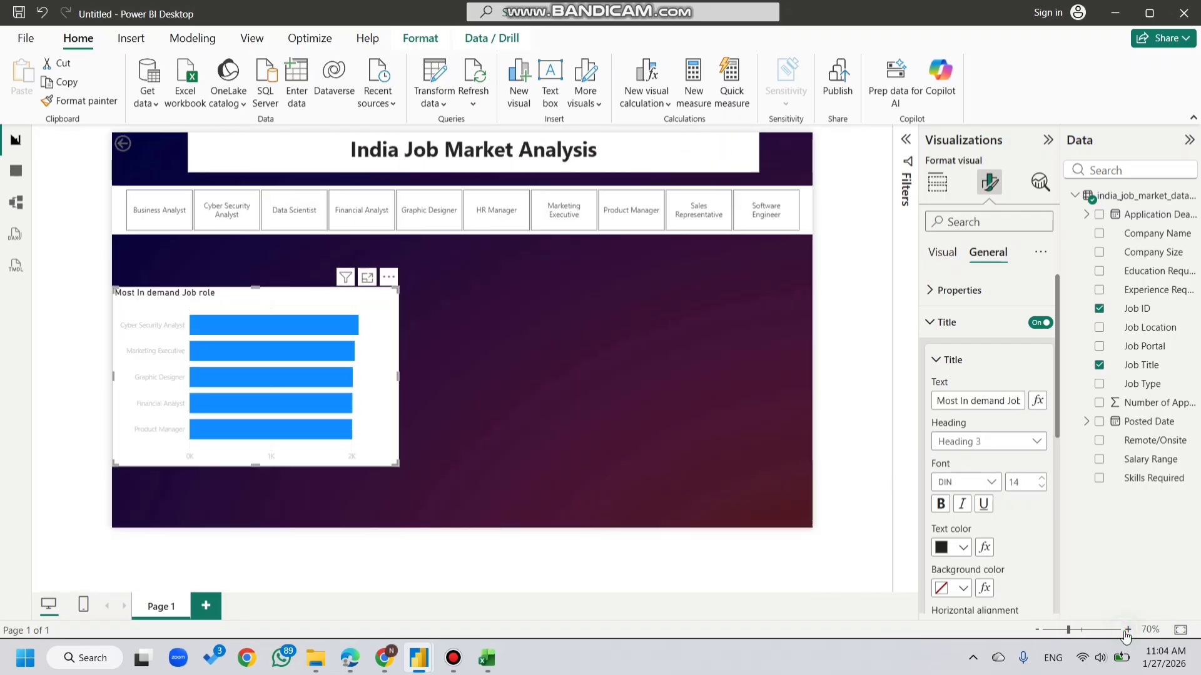
left_click(1127, 630)
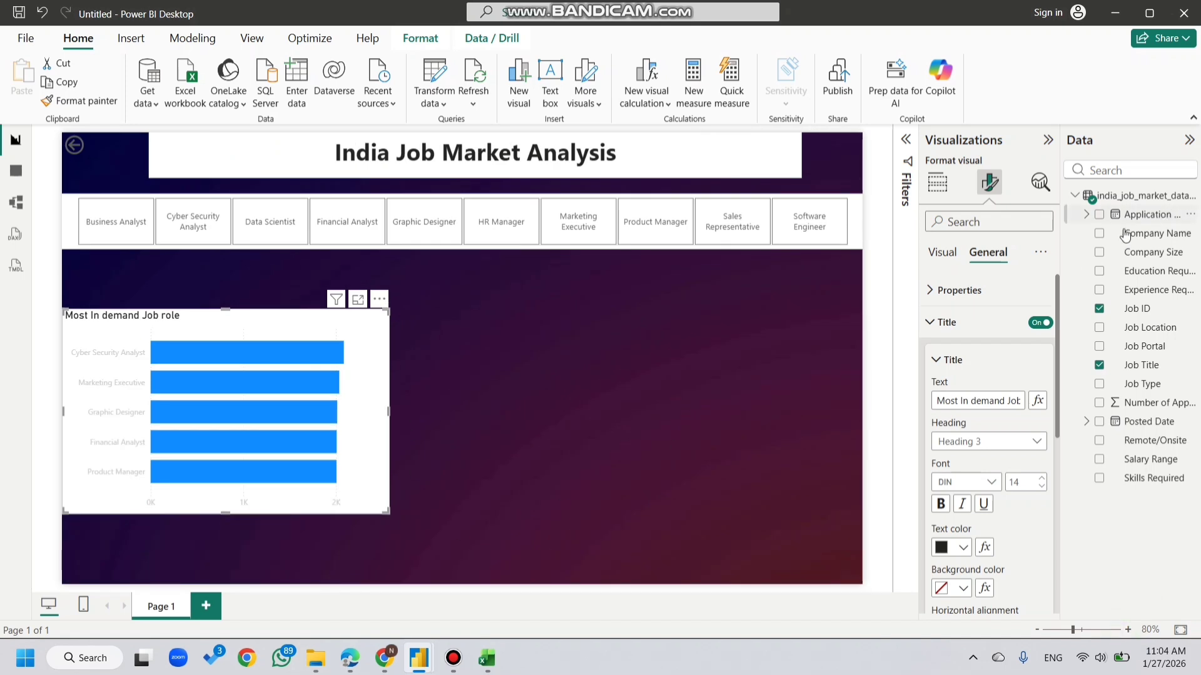
left_click(966, 548)
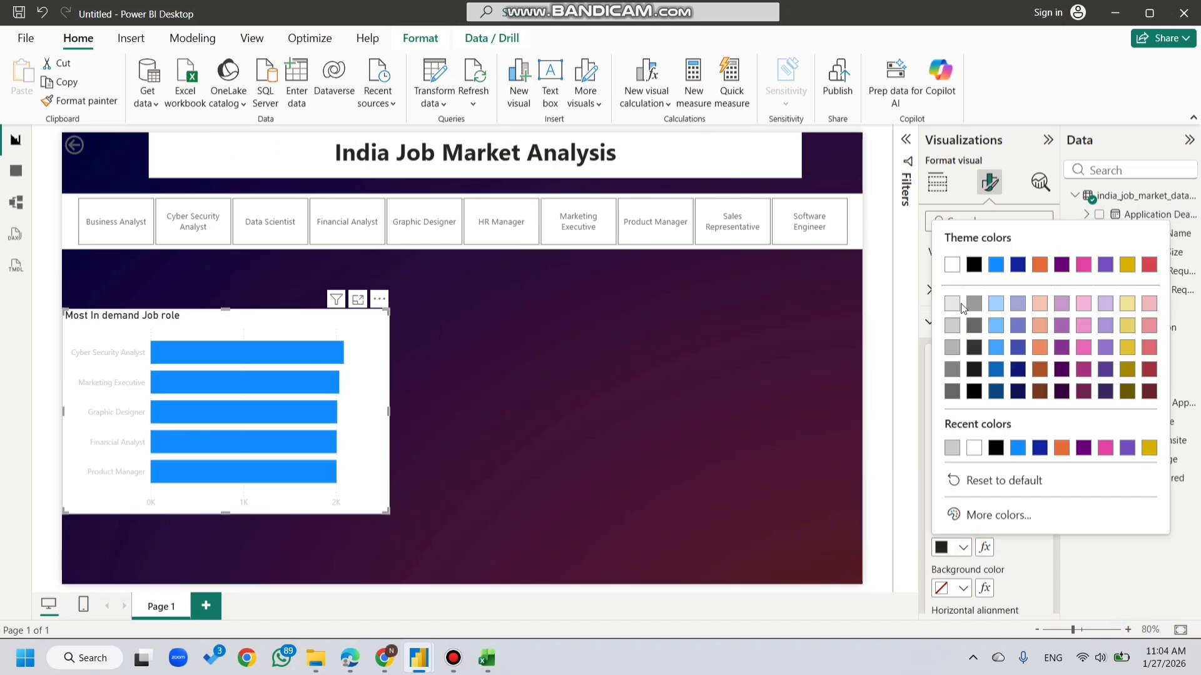
left_click(952, 265)
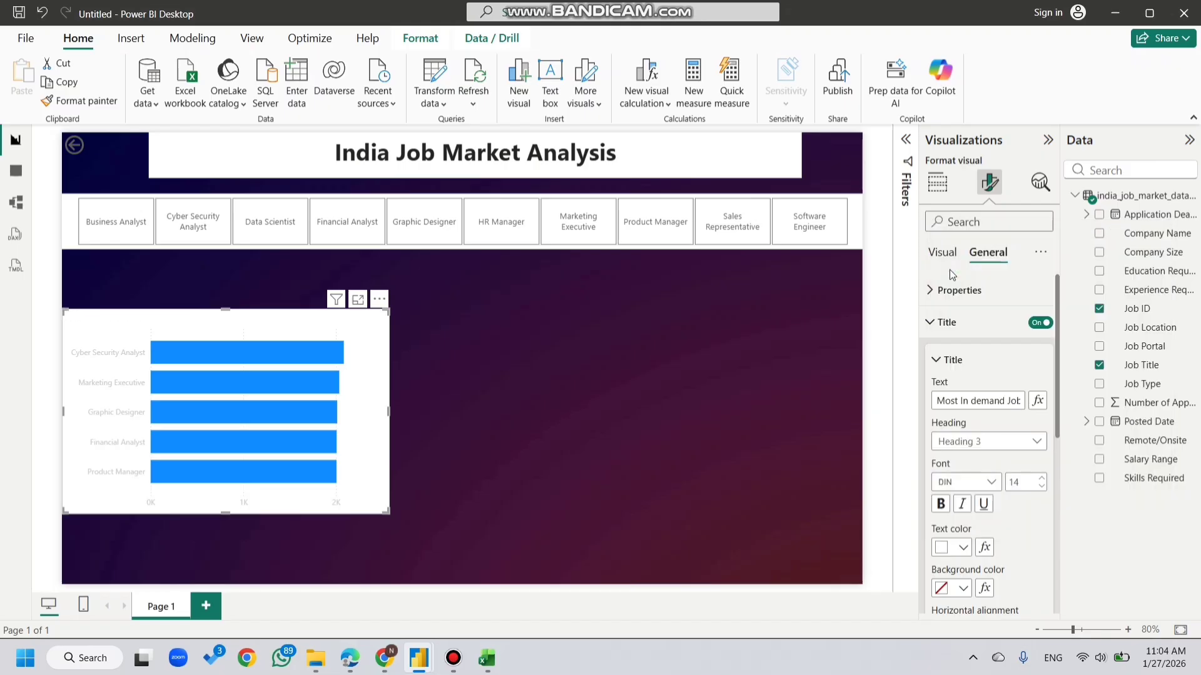
Step: Set the bar chart's background color to black in its effects settings
left_click(949, 329)
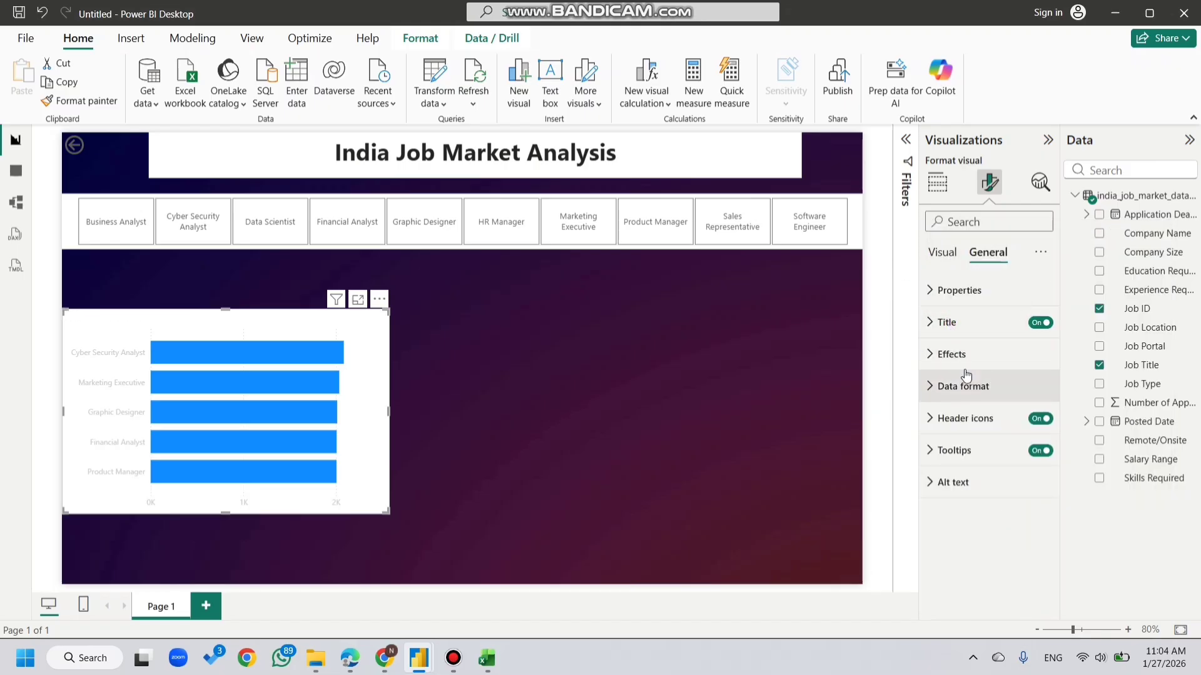
left_click(956, 354)
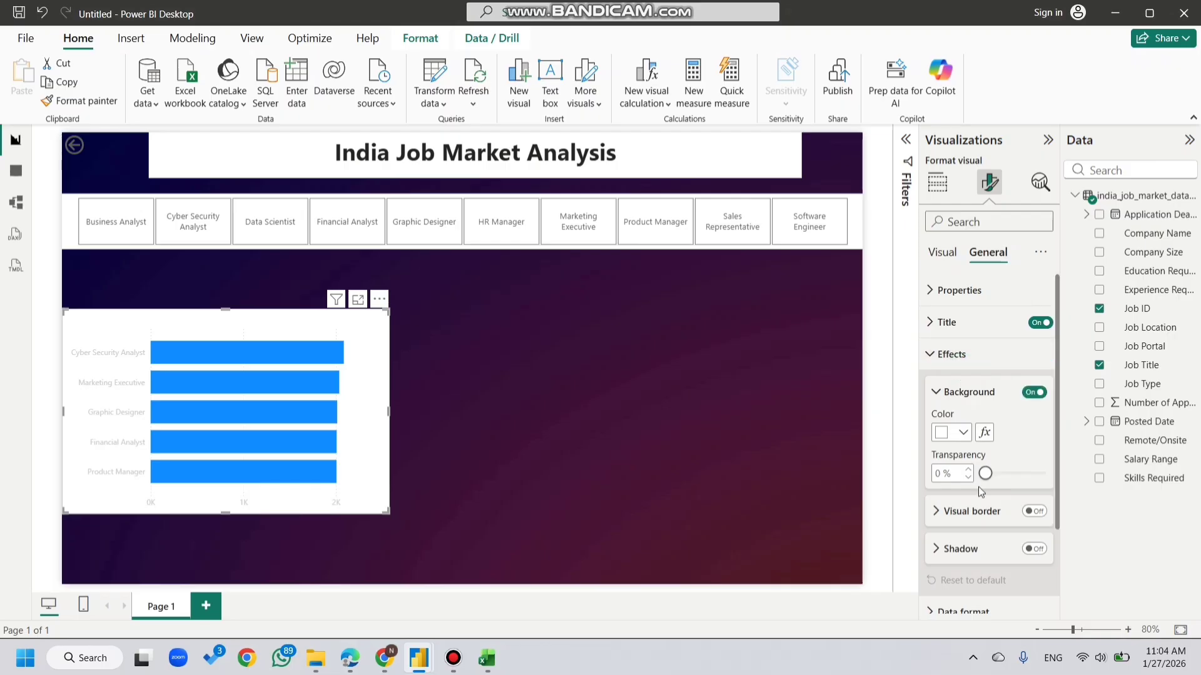
left_click(963, 432)
left_click(994, 338)
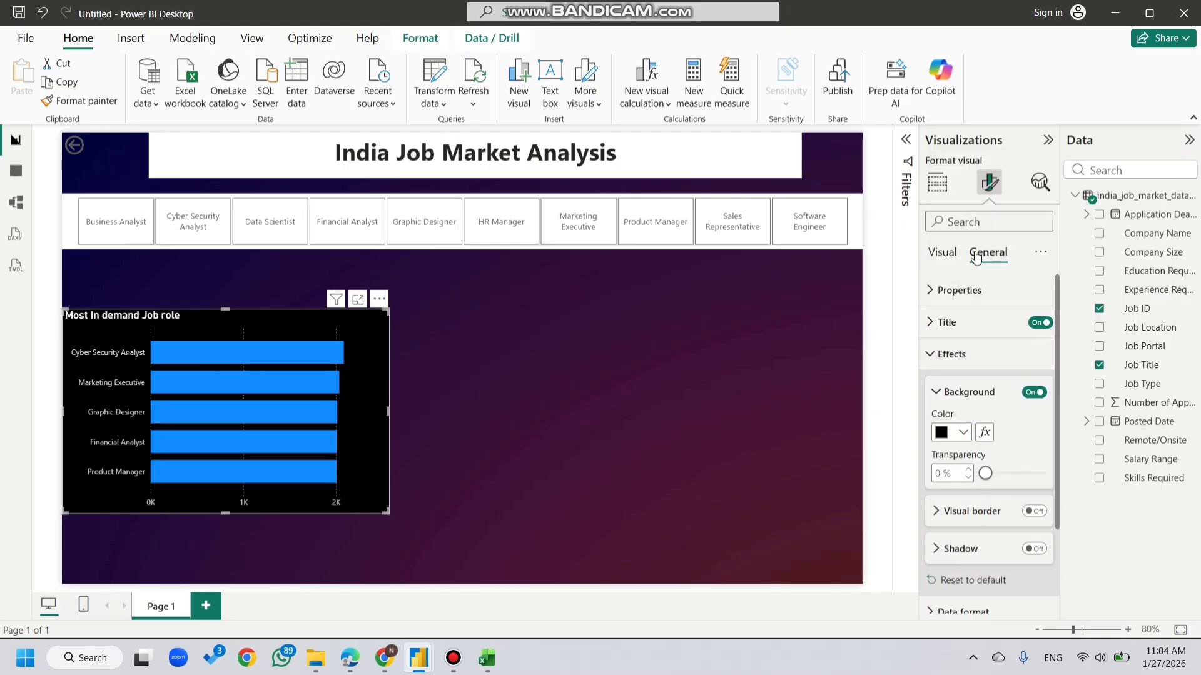
Step: Make the bar chart's title 16 pt, bold and centered, and shrink the chart to about one-third page width just below the slicer
left_click(947, 323)
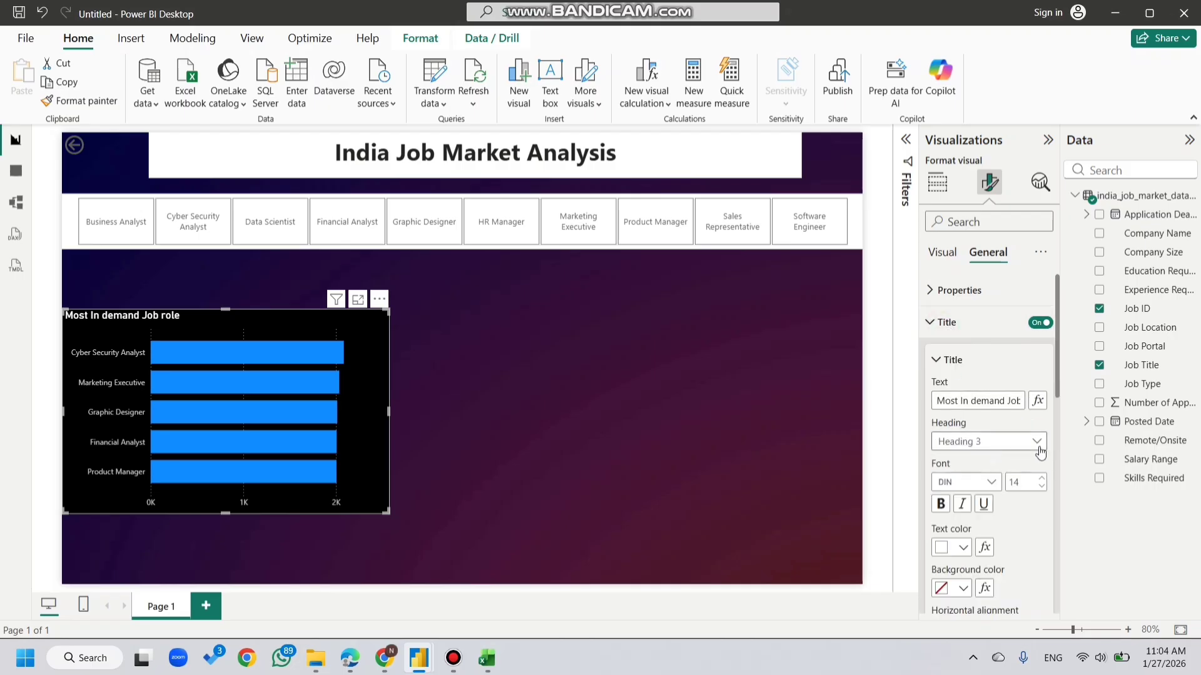
left_click(1041, 478)
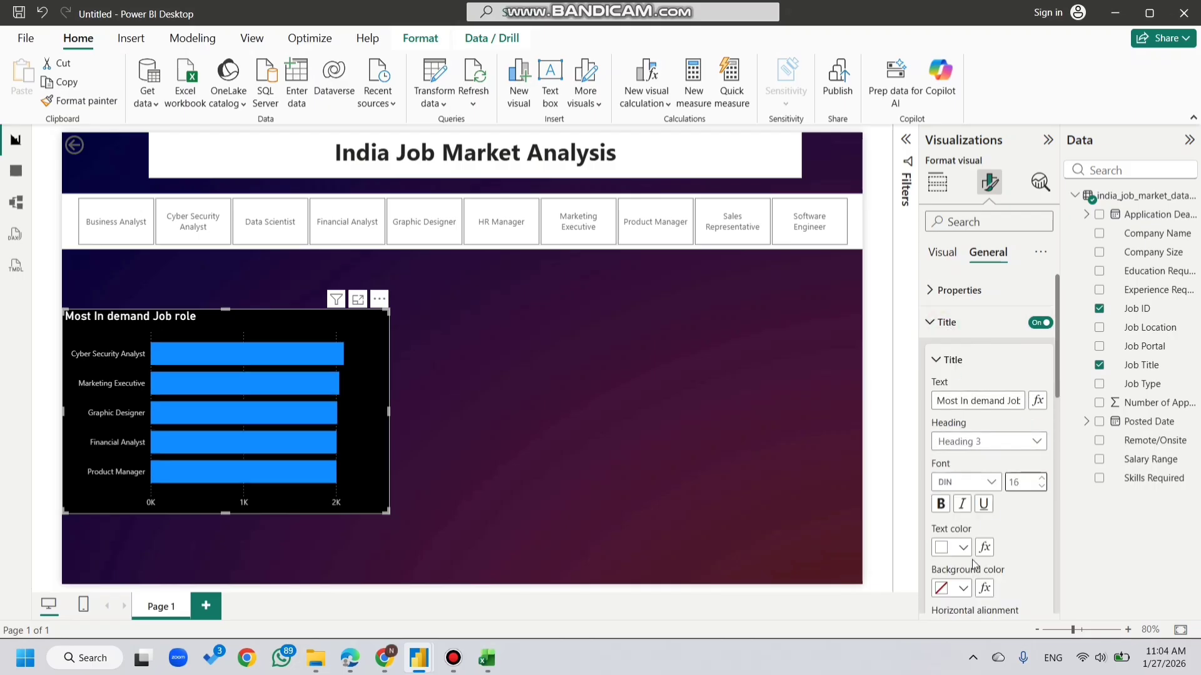
scroll(972, 565, "down", 1)
left_click(939, 442)
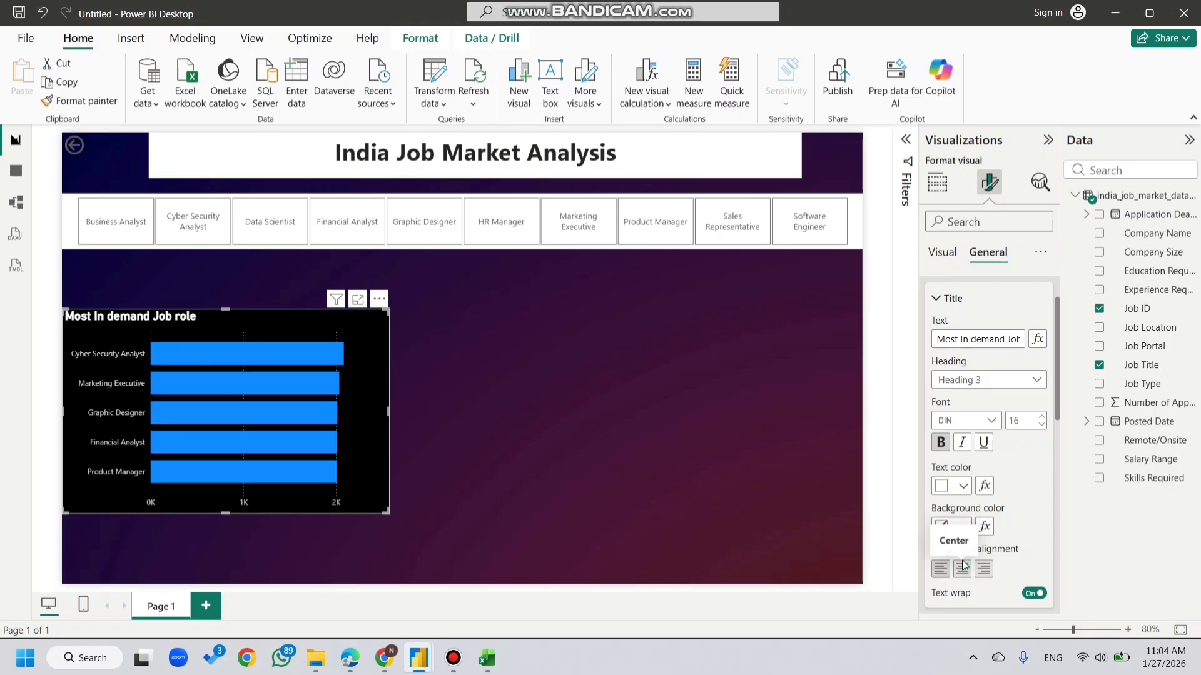
left_click(962, 568)
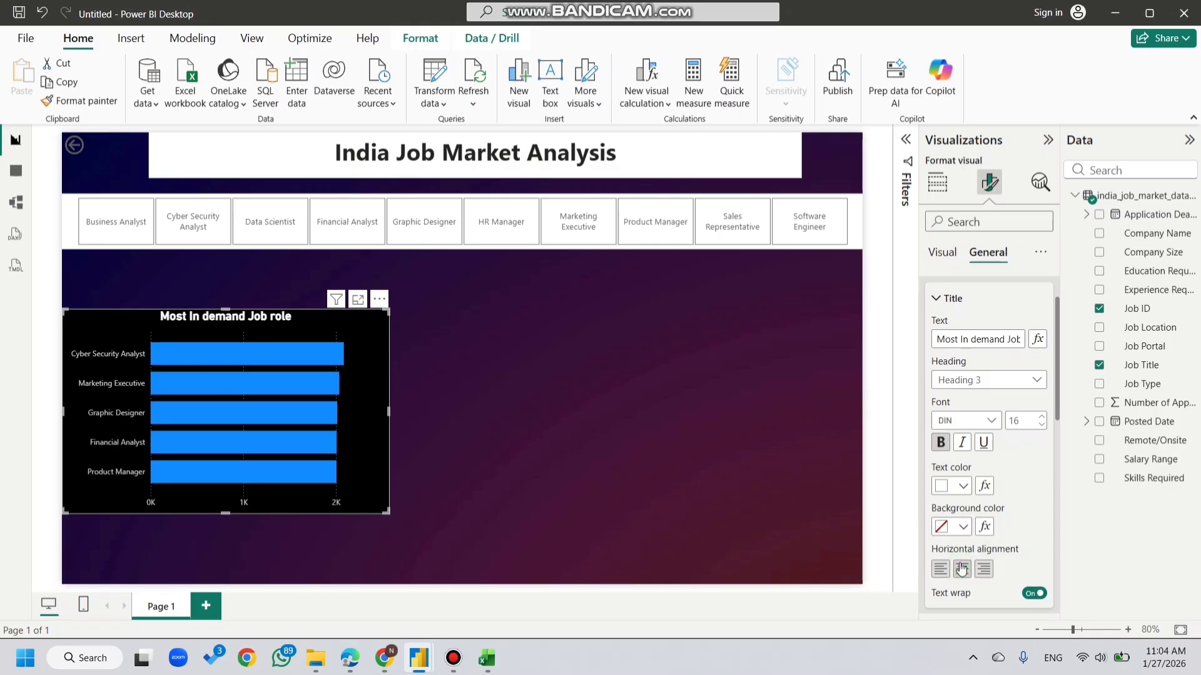
left_click_drag(386, 511, 322, 408)
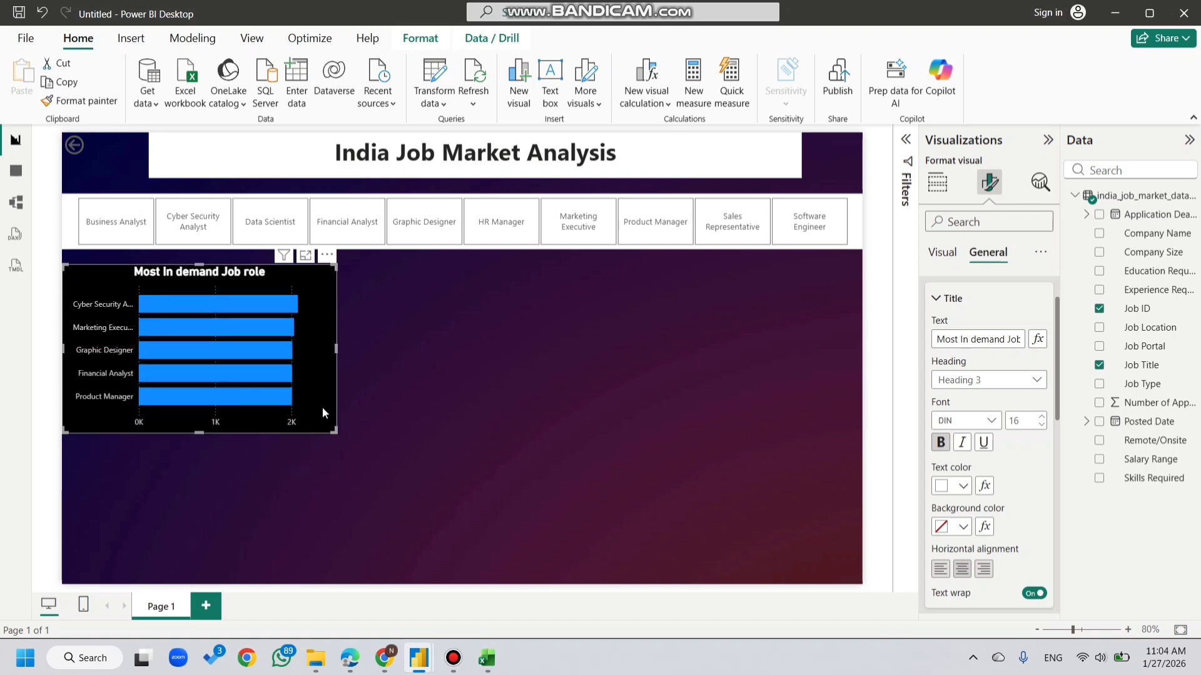
left_click(488, 414)
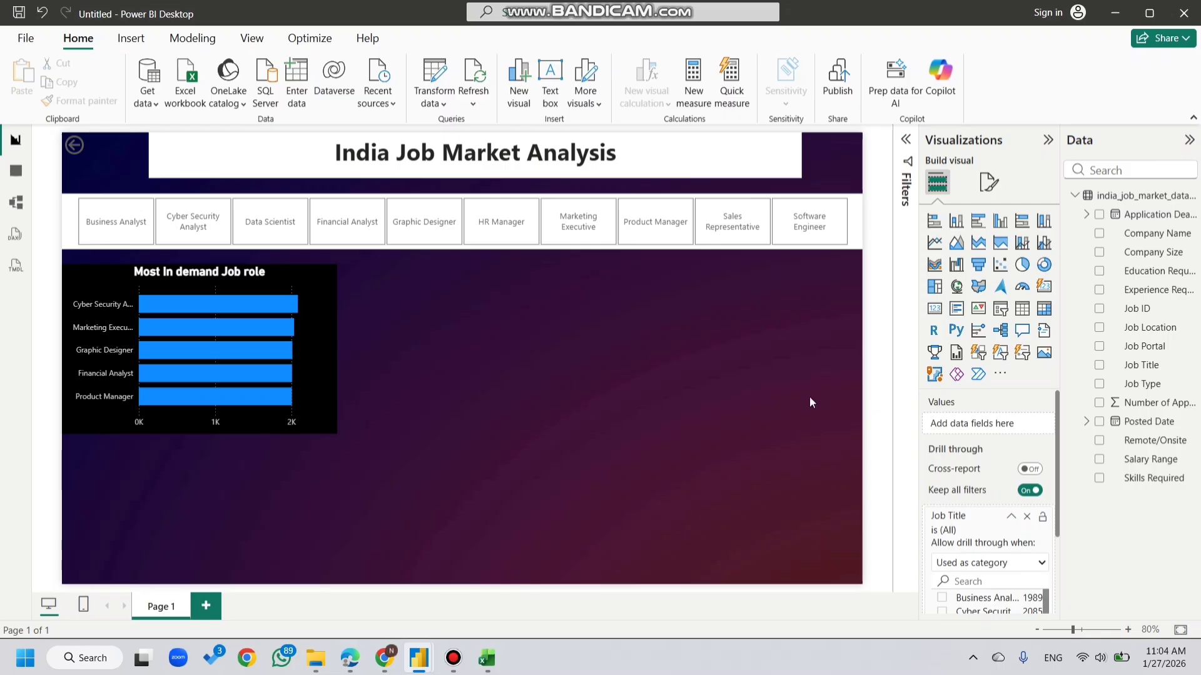
Step: Add a donut chart below the bar chart with Job Type as legend and Count of Job ID as values
left_click(1048, 263)
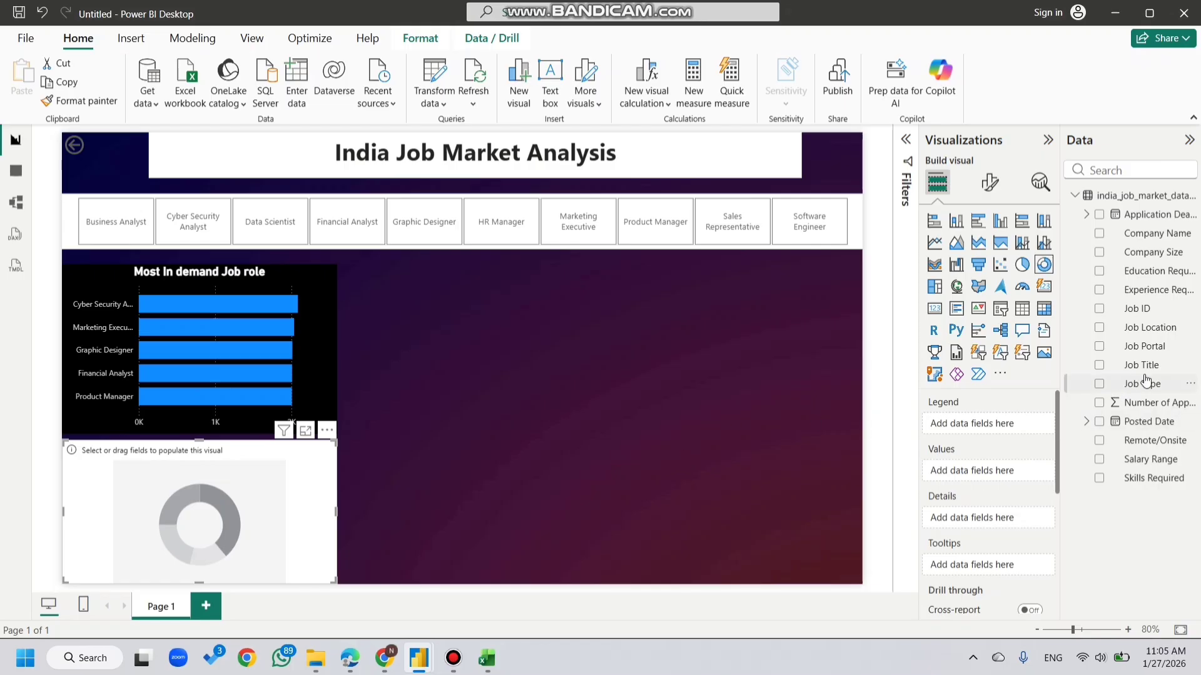
left_click_drag(1148, 383, 1009, 424)
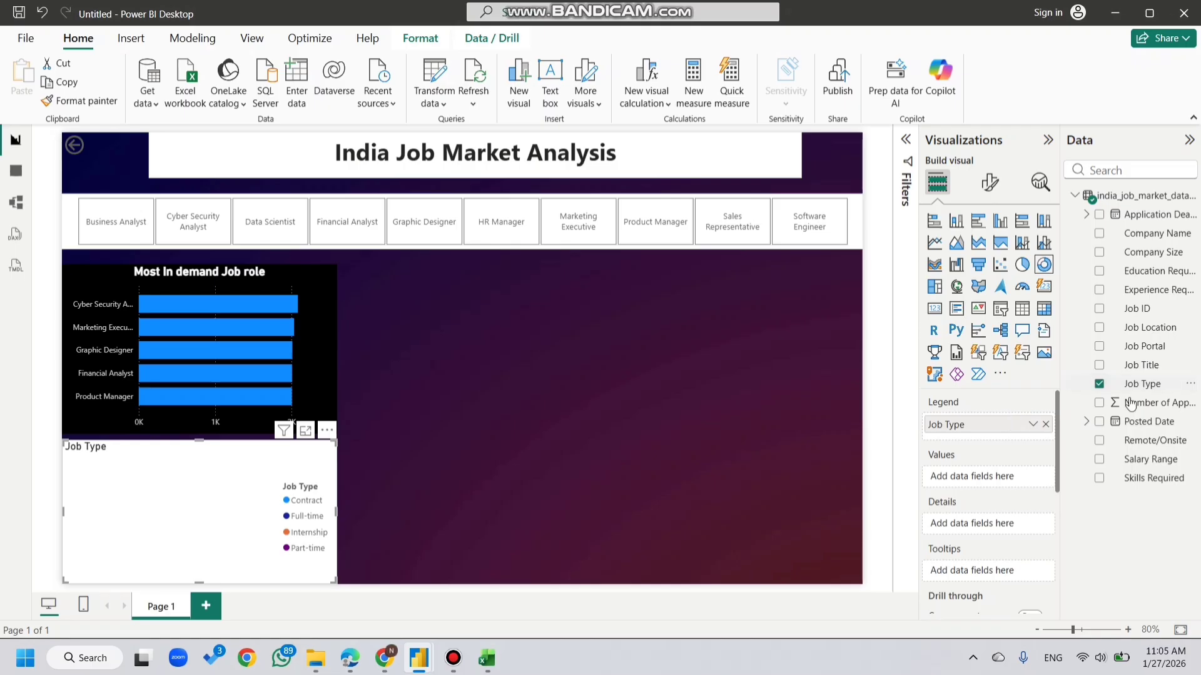
left_click_drag(1135, 307, 990, 479)
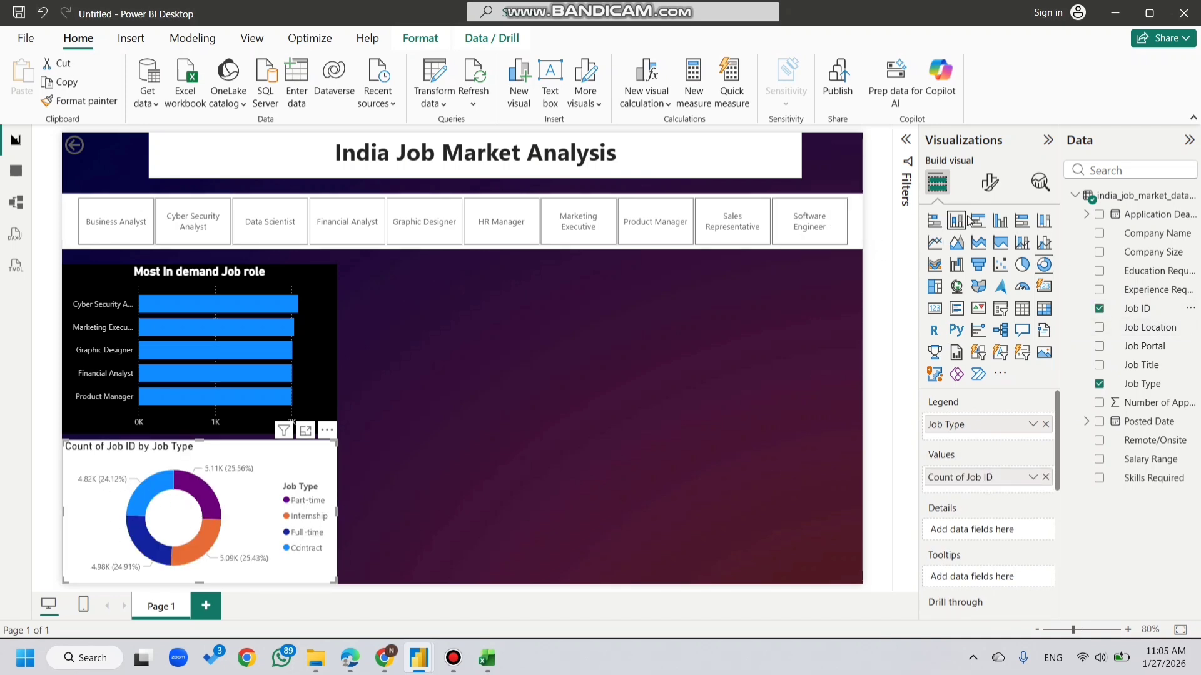
Step: Turn off the donut chart's legend and color the Internship slice bright green (#35E635)
left_click(990, 195)
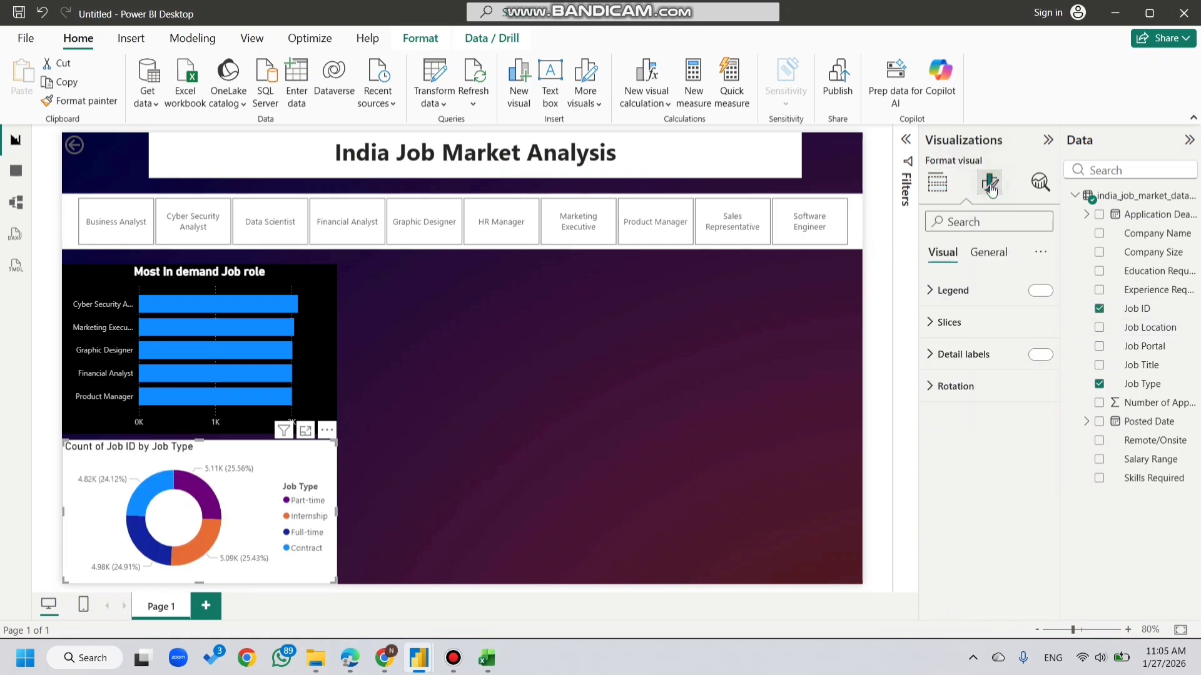
left_click(1045, 290)
left_click(994, 319)
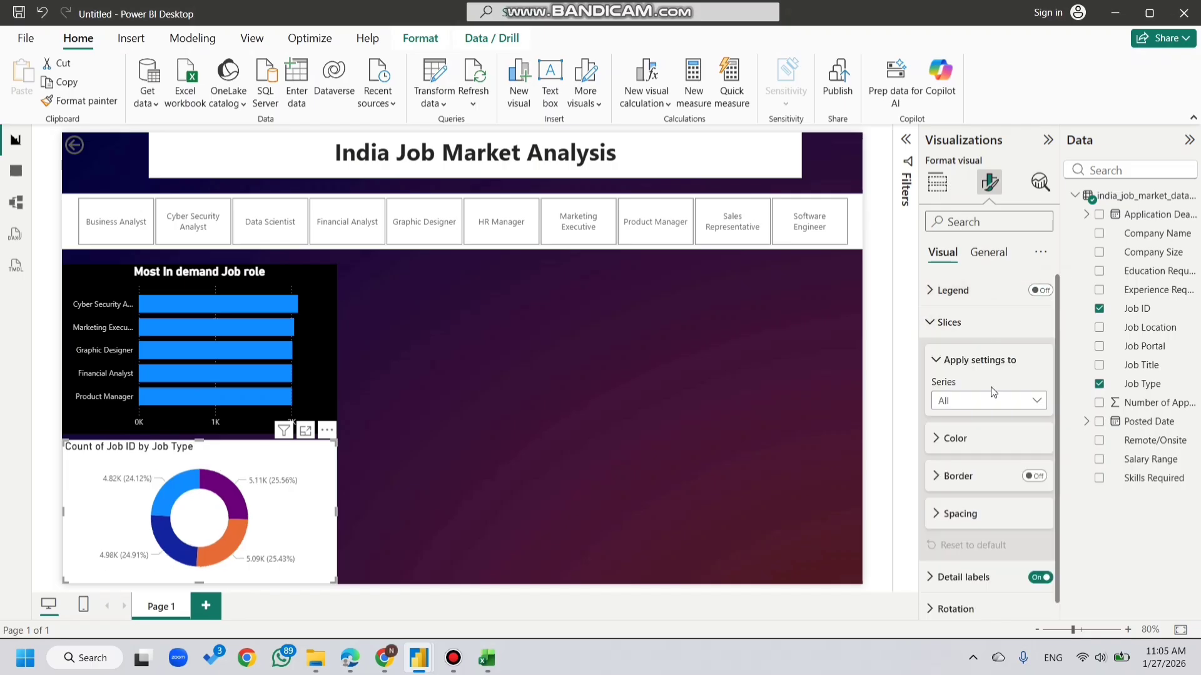
scroll(993, 392, "down", 1)
left_click(985, 387)
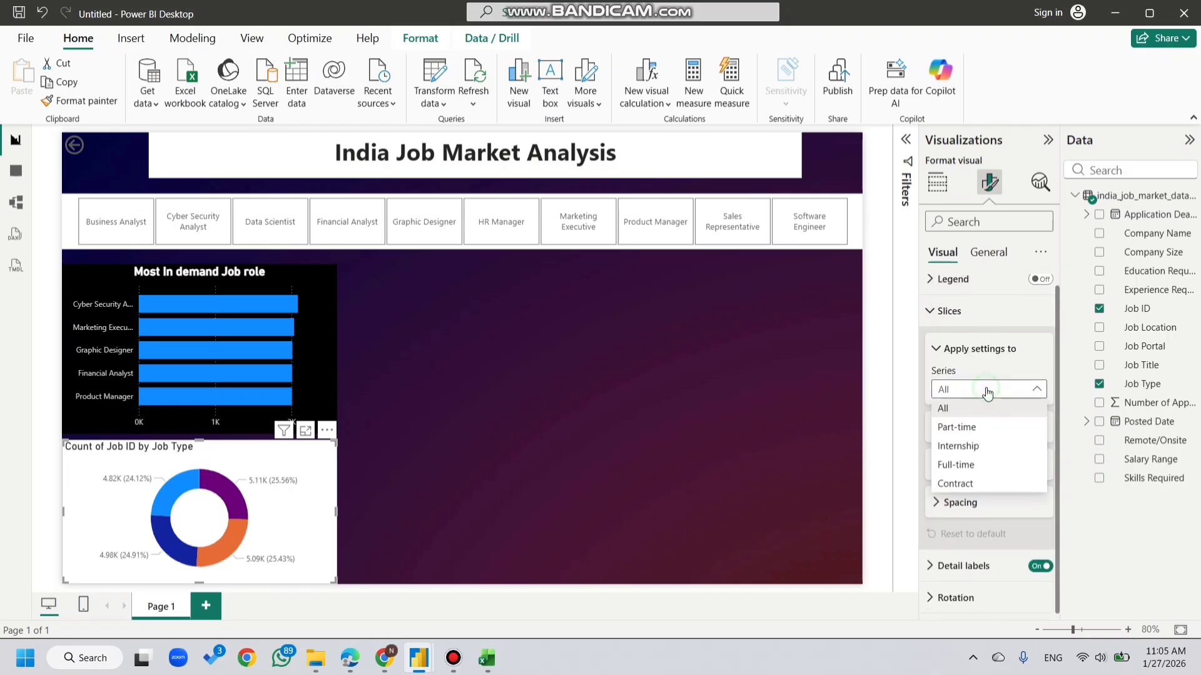
left_click(961, 446)
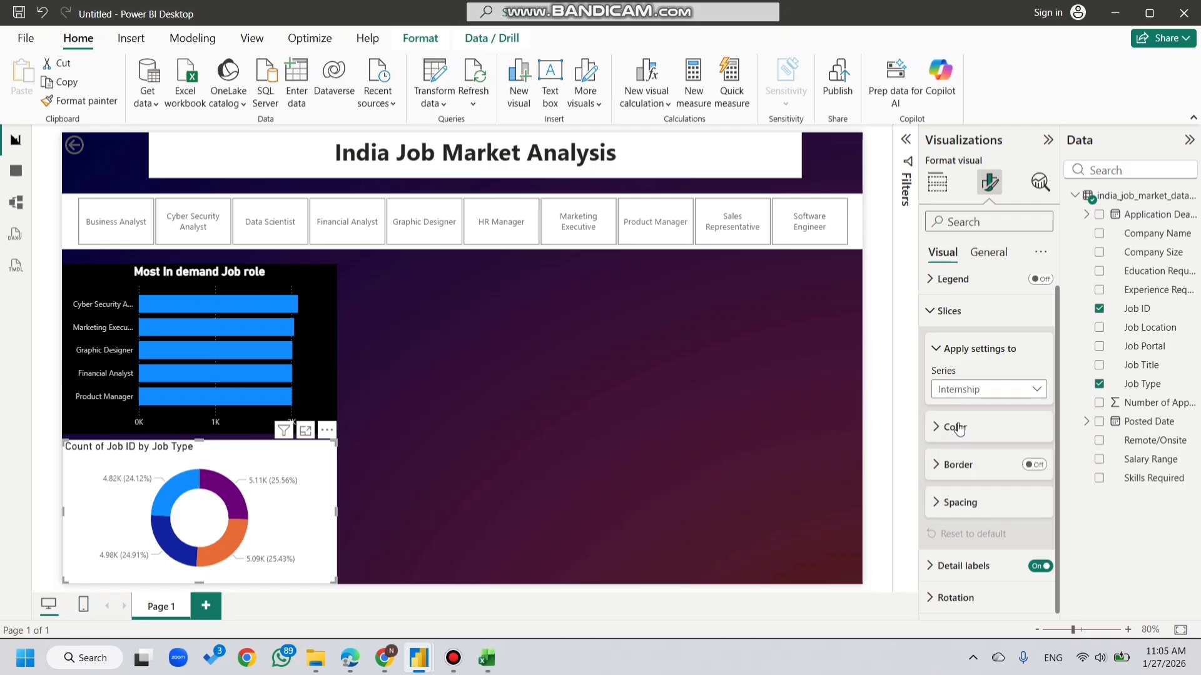
left_click(957, 428)
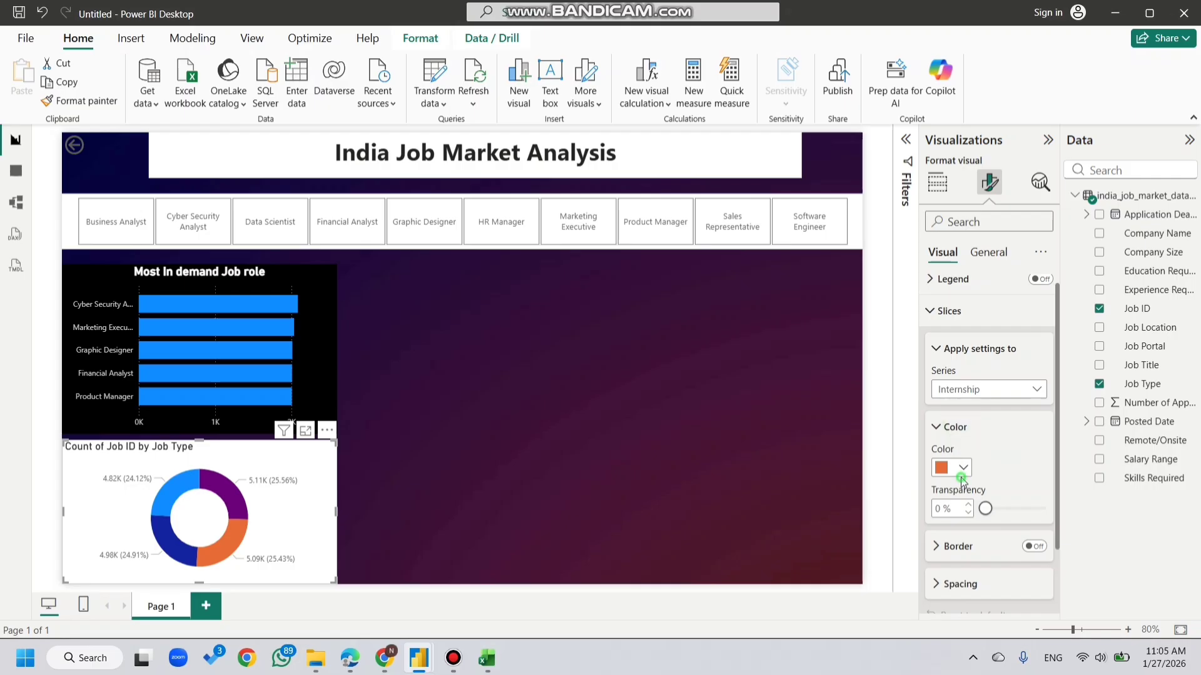
left_click(963, 468)
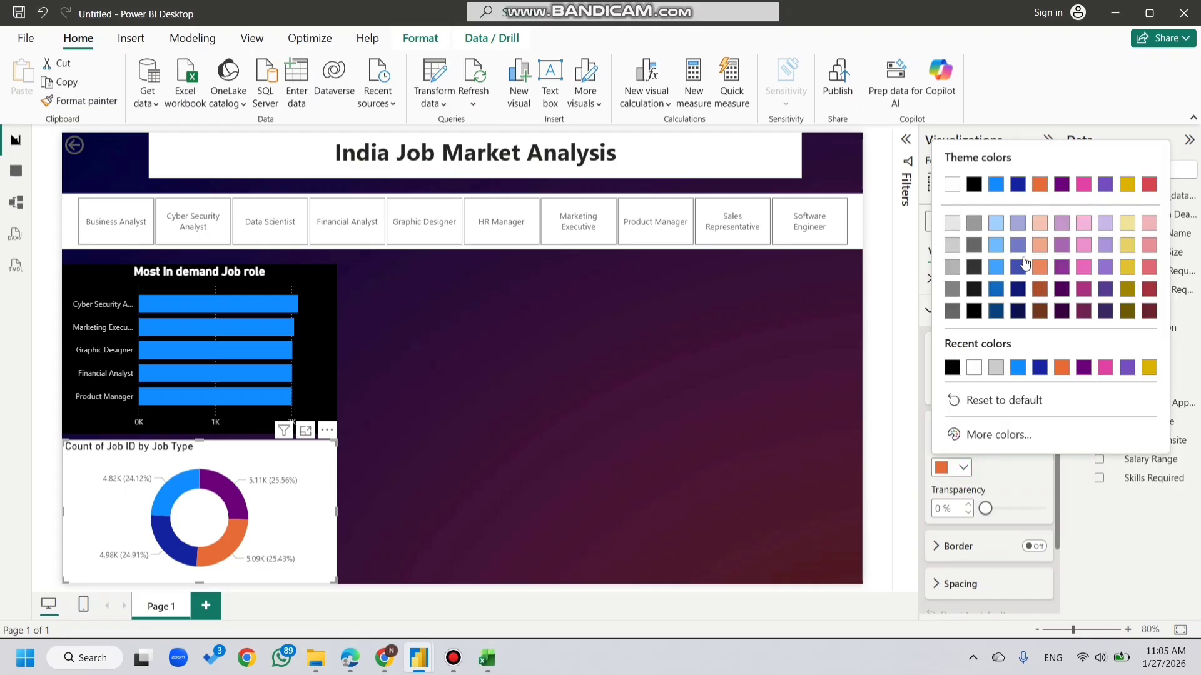
left_click(974, 436)
left_click(1015, 362)
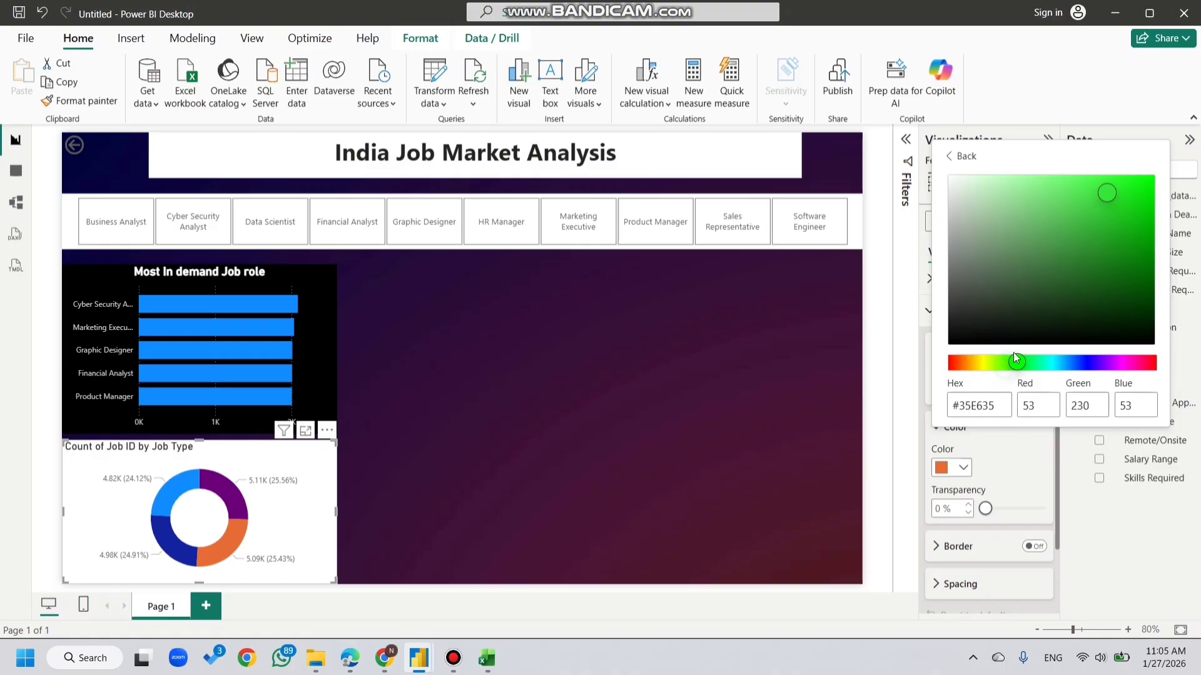
left_click(1005, 467)
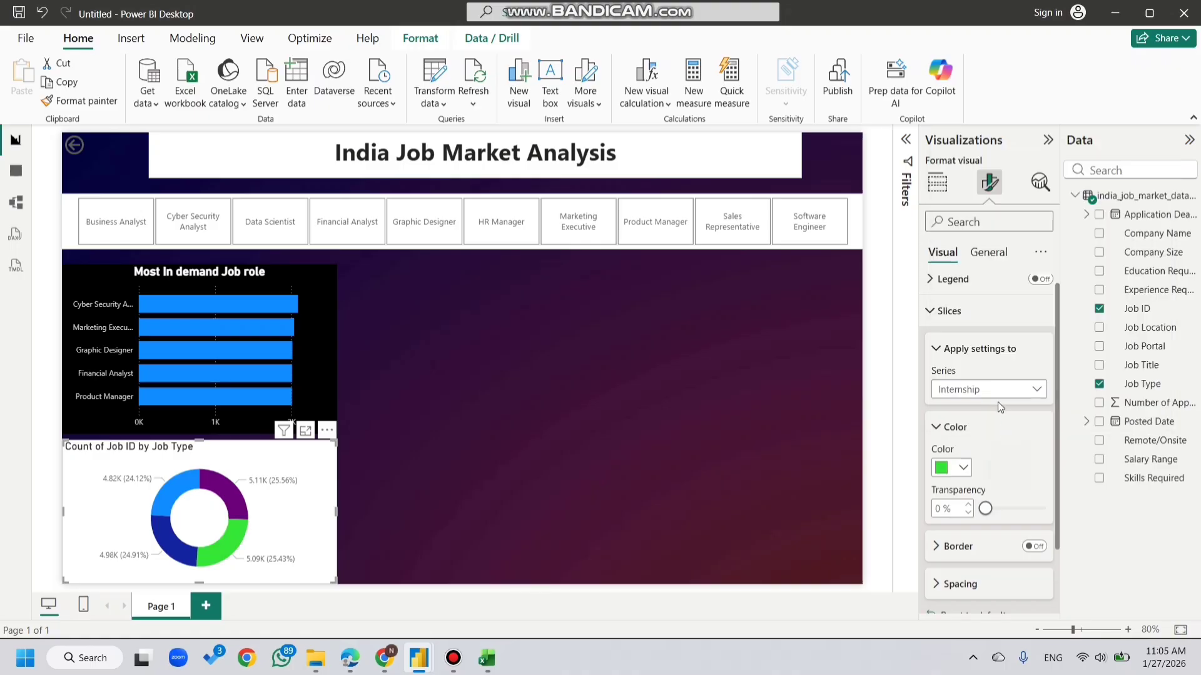
Step: Color the donut chart's Full-time slice light yellow from the theme colors
left_click(985, 390)
left_click(965, 465)
left_click(964, 468)
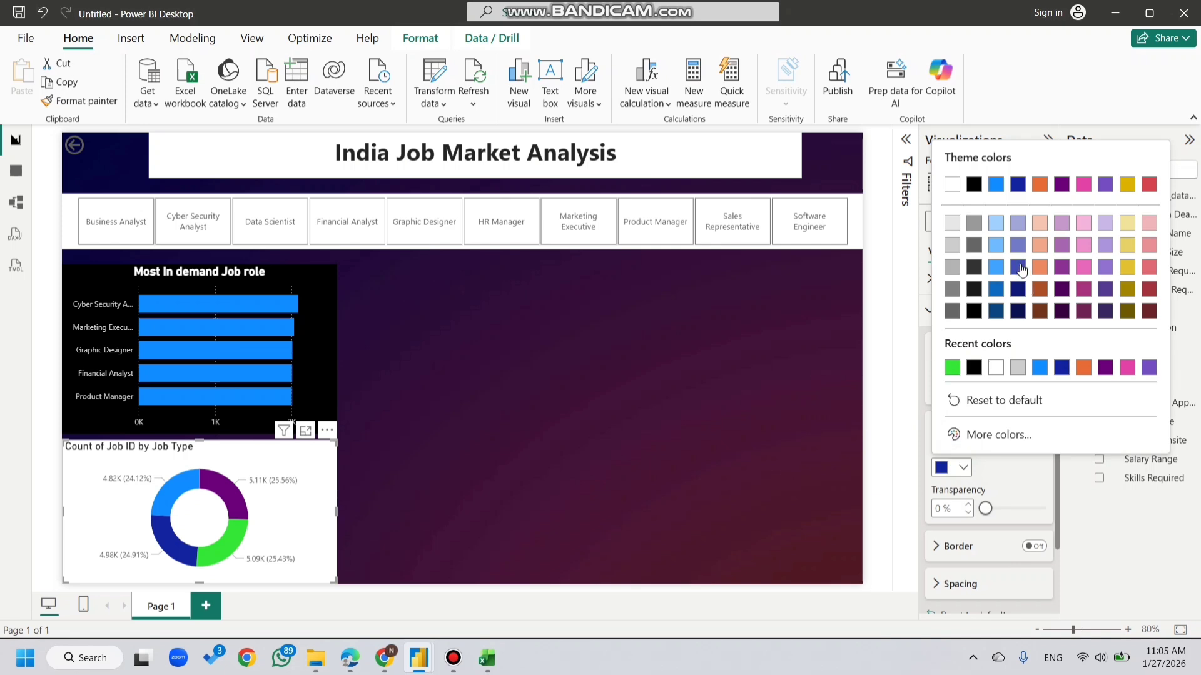
left_click(1127, 245)
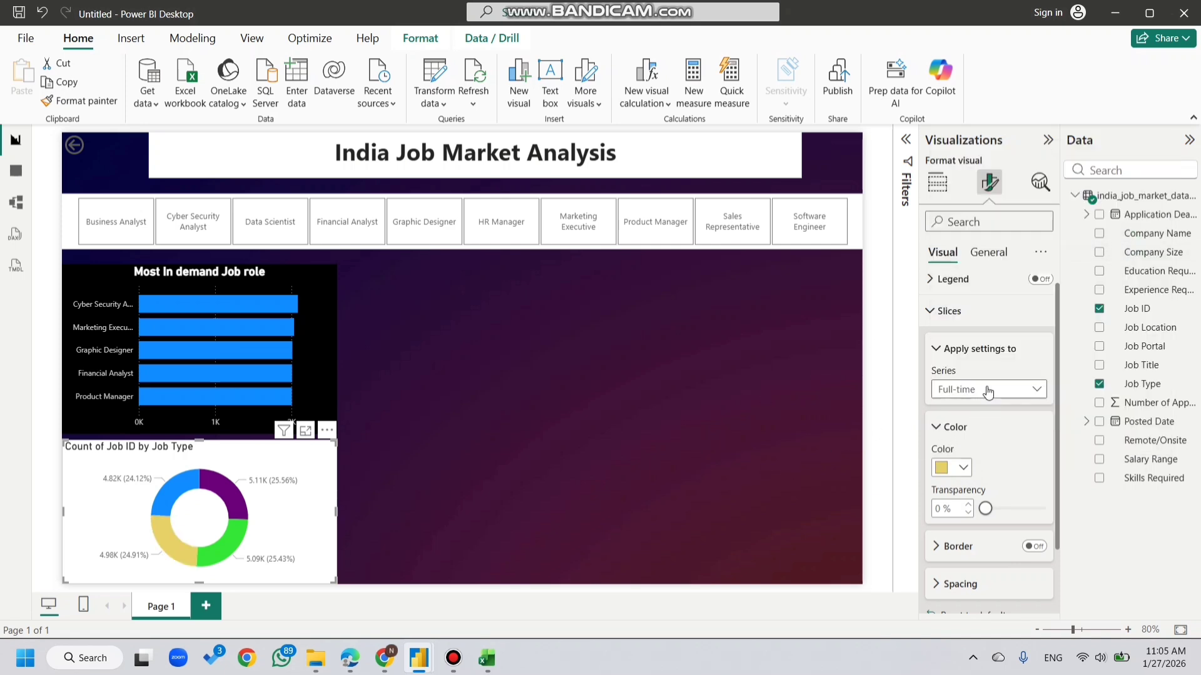
Step: Color the donut chart's Part-time slice orange using the custom color #FB7F0B
left_click(982, 389)
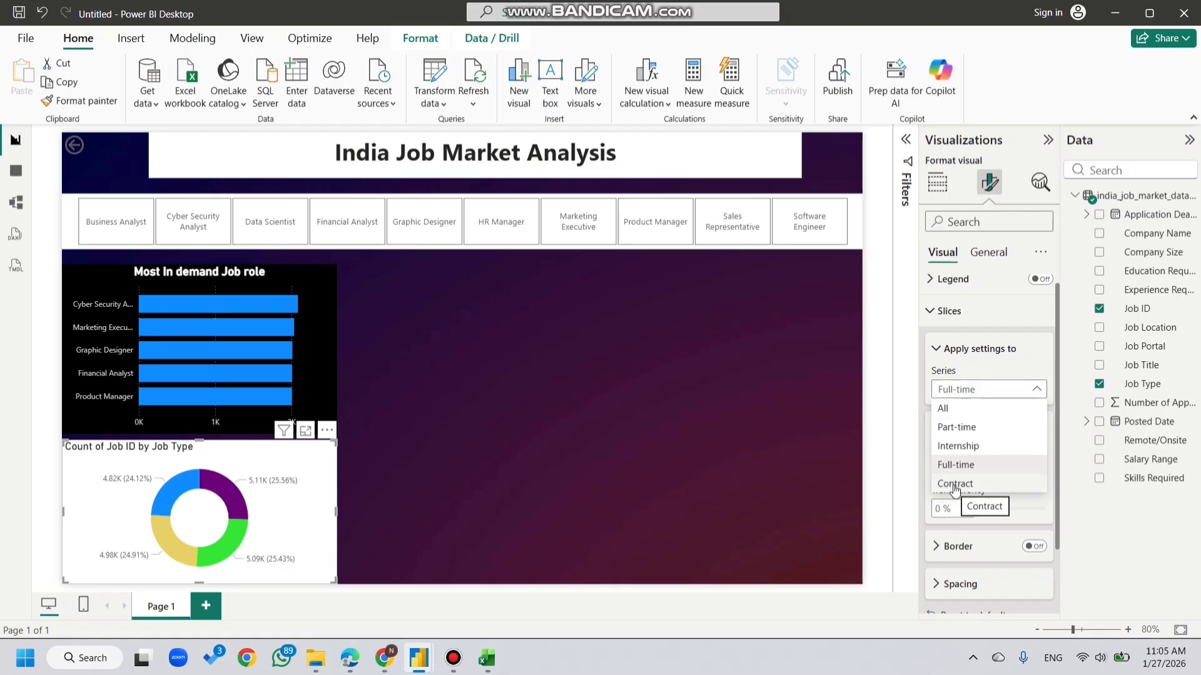
left_click(954, 485)
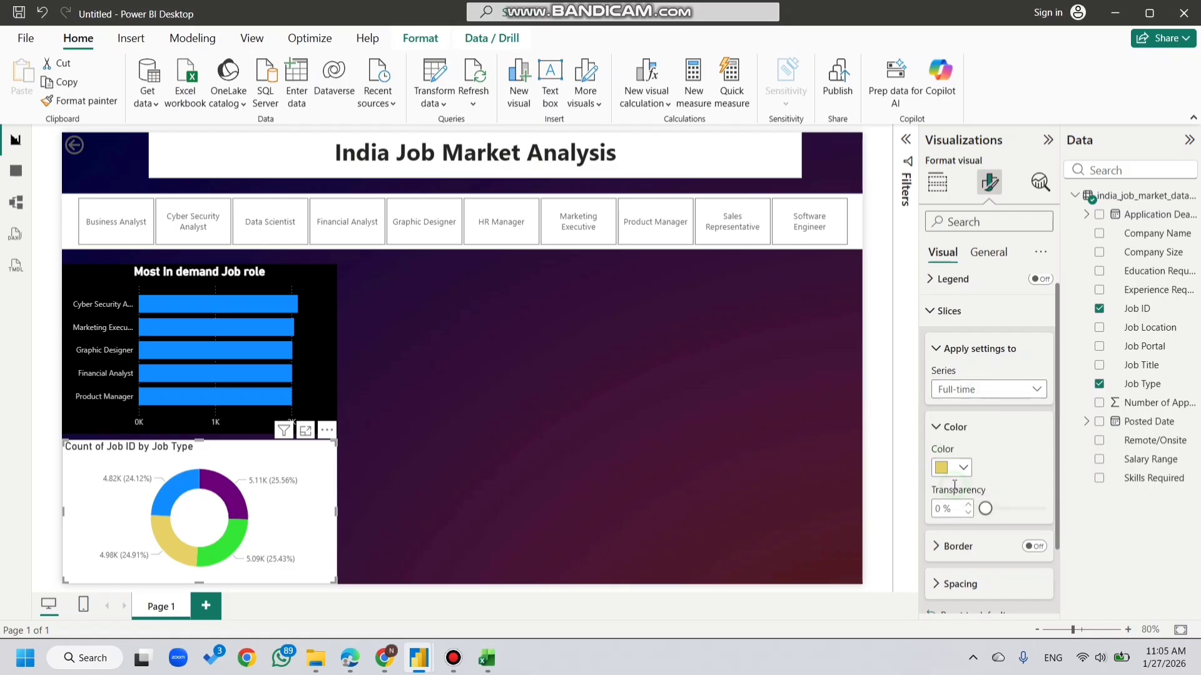
left_click(1011, 391)
left_click(973, 425)
left_click(963, 469)
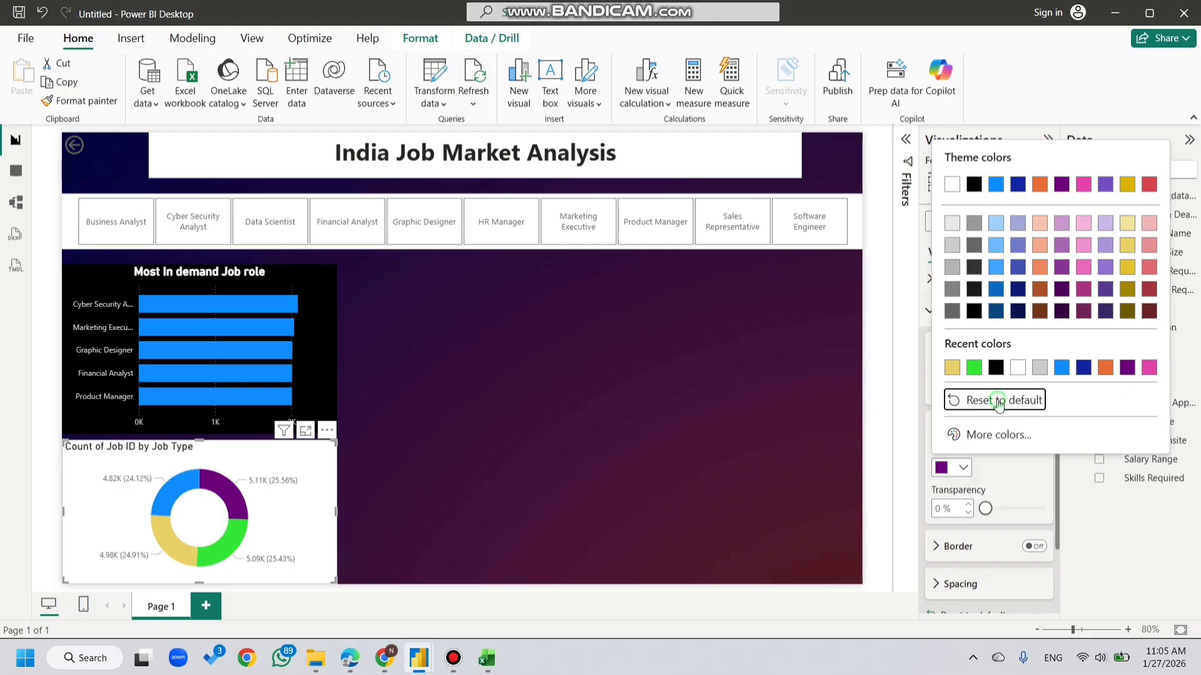
left_click(999, 400)
left_click(957, 469)
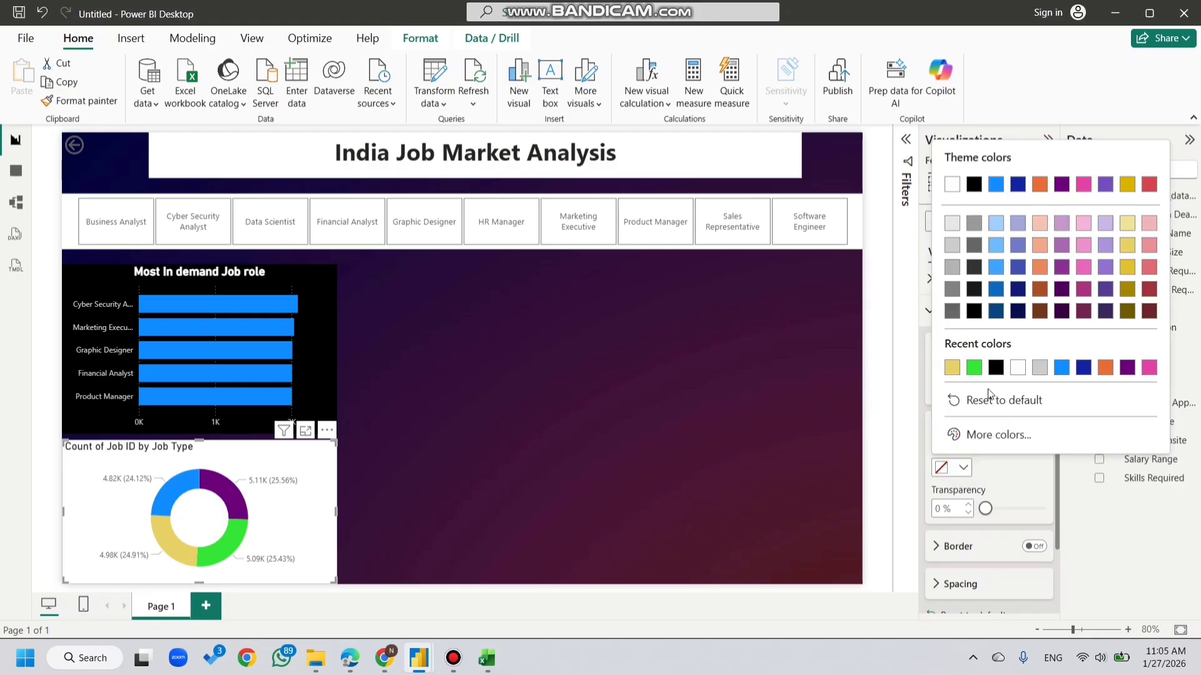
left_click(956, 432)
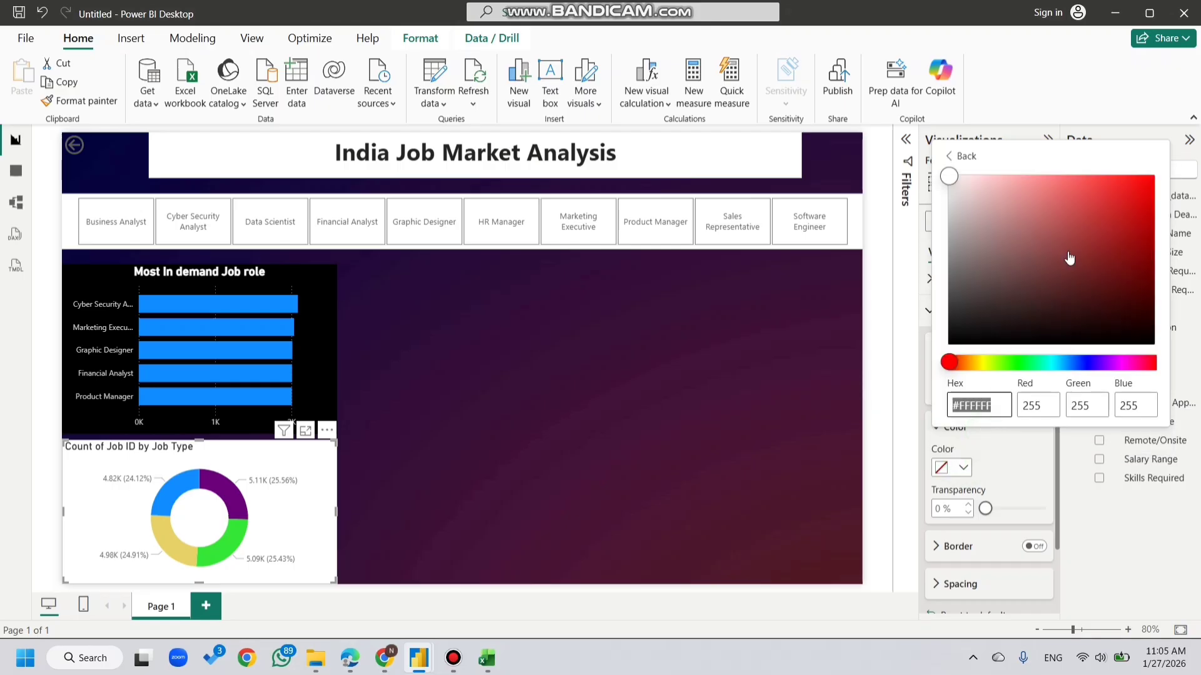
left_click(1113, 208)
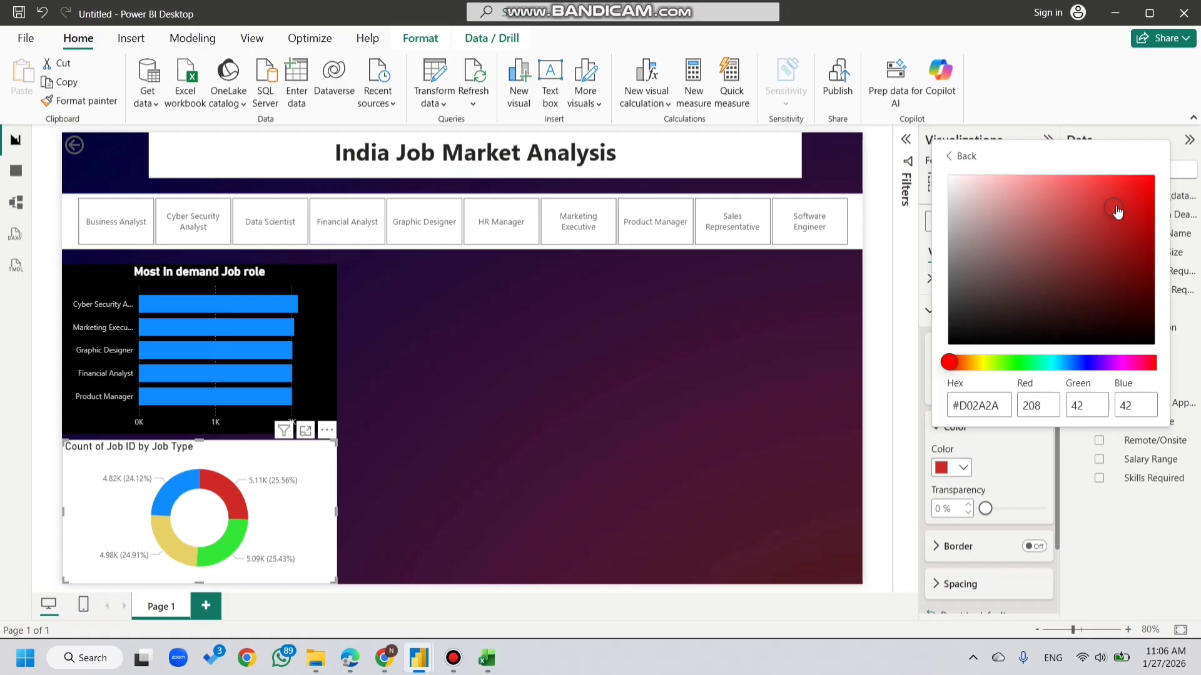
left_click(1145, 179)
left_click(971, 364)
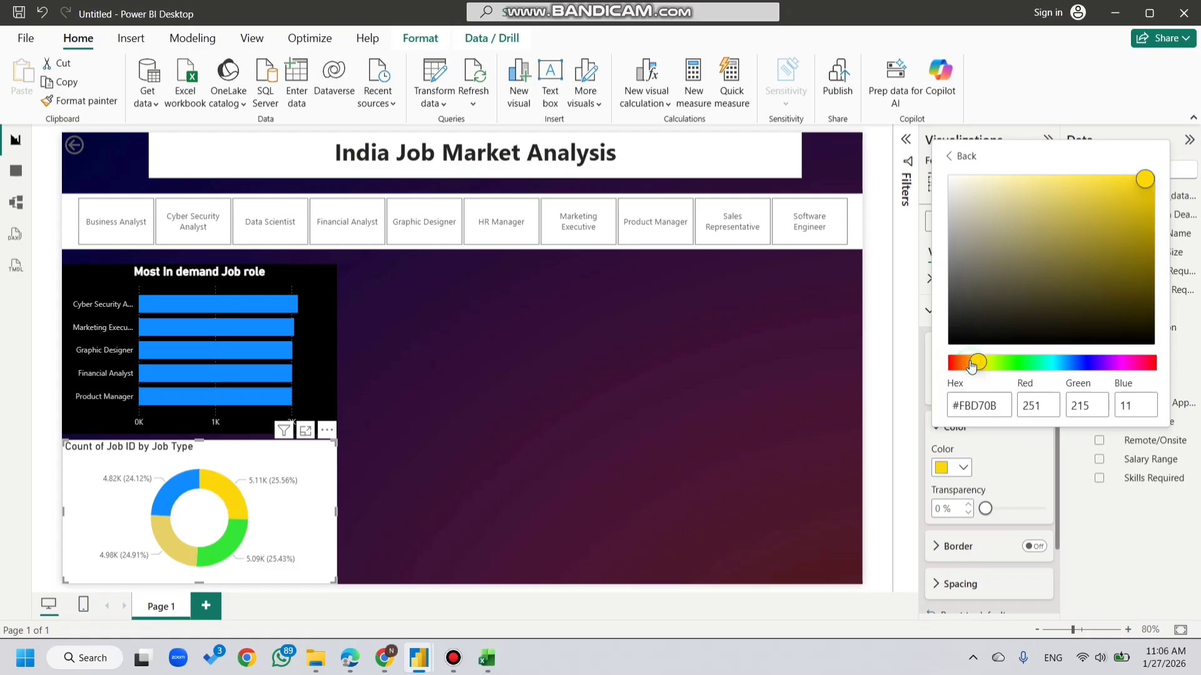
left_click(959, 368)
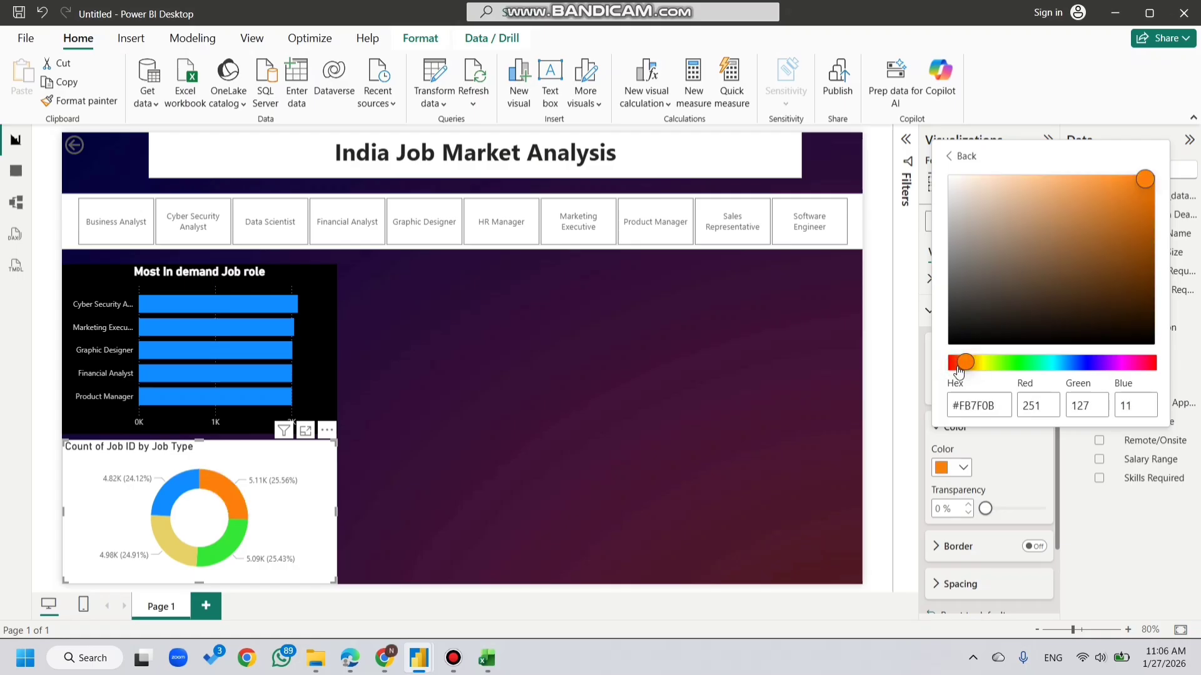
left_click(1003, 471)
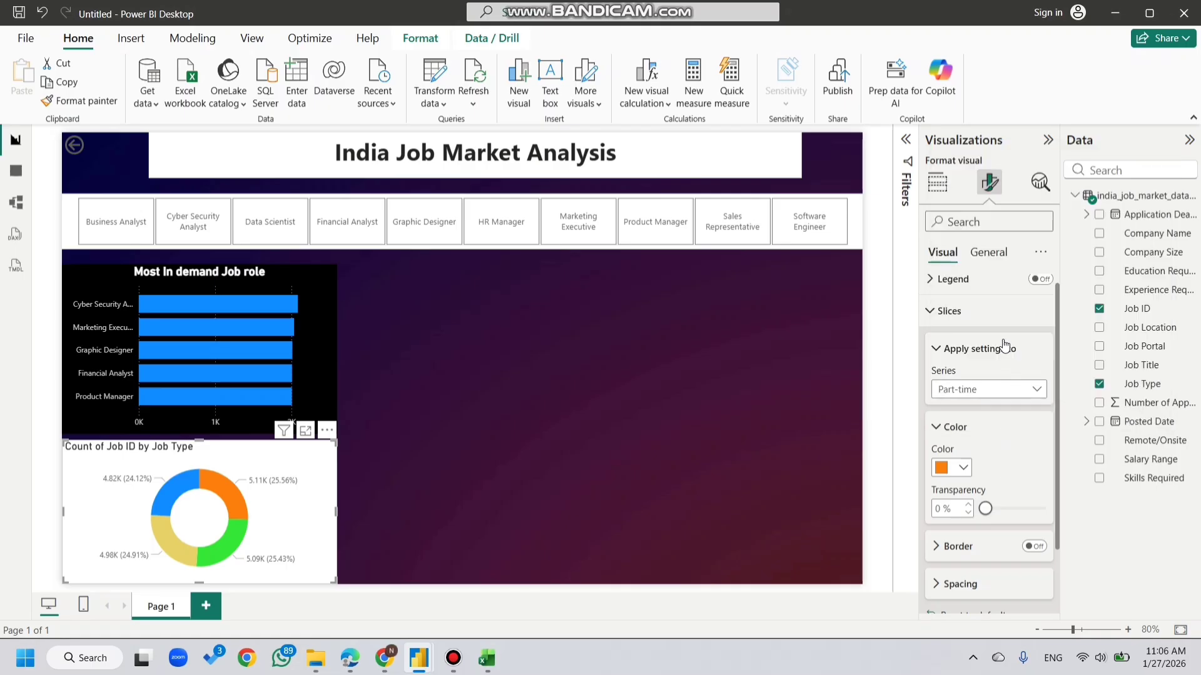
left_click(979, 310)
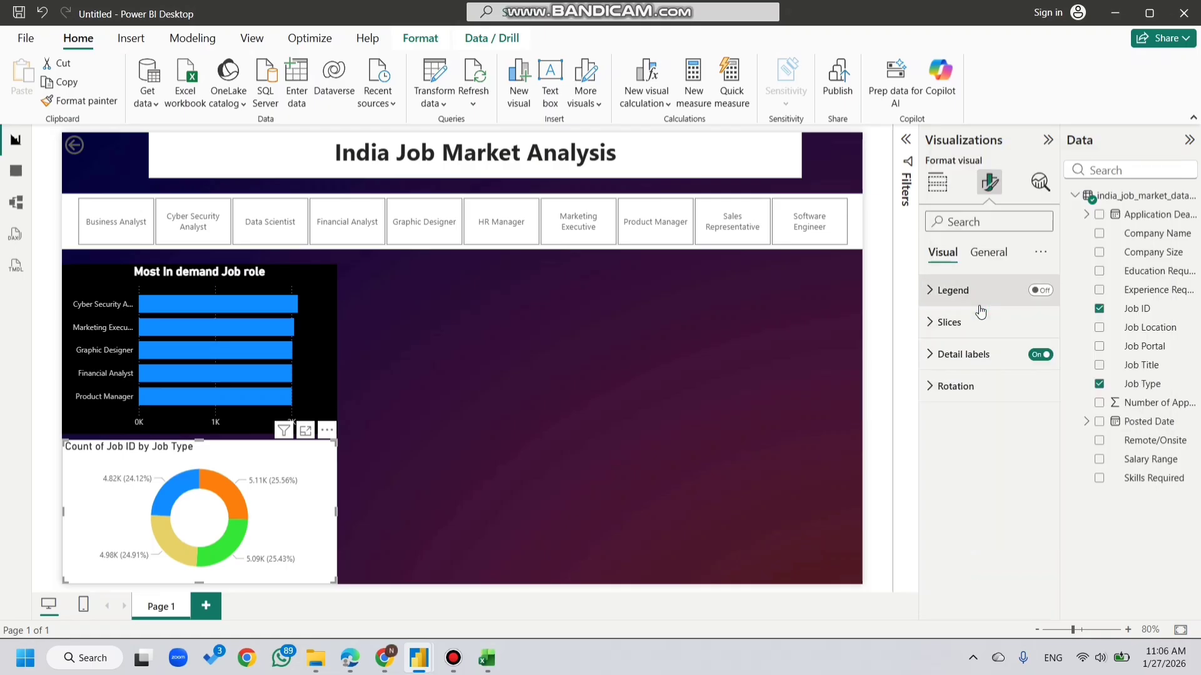
Step: Position the donut chart's detail labels Outside and set their contents to Category, percent of total
left_click(978, 354)
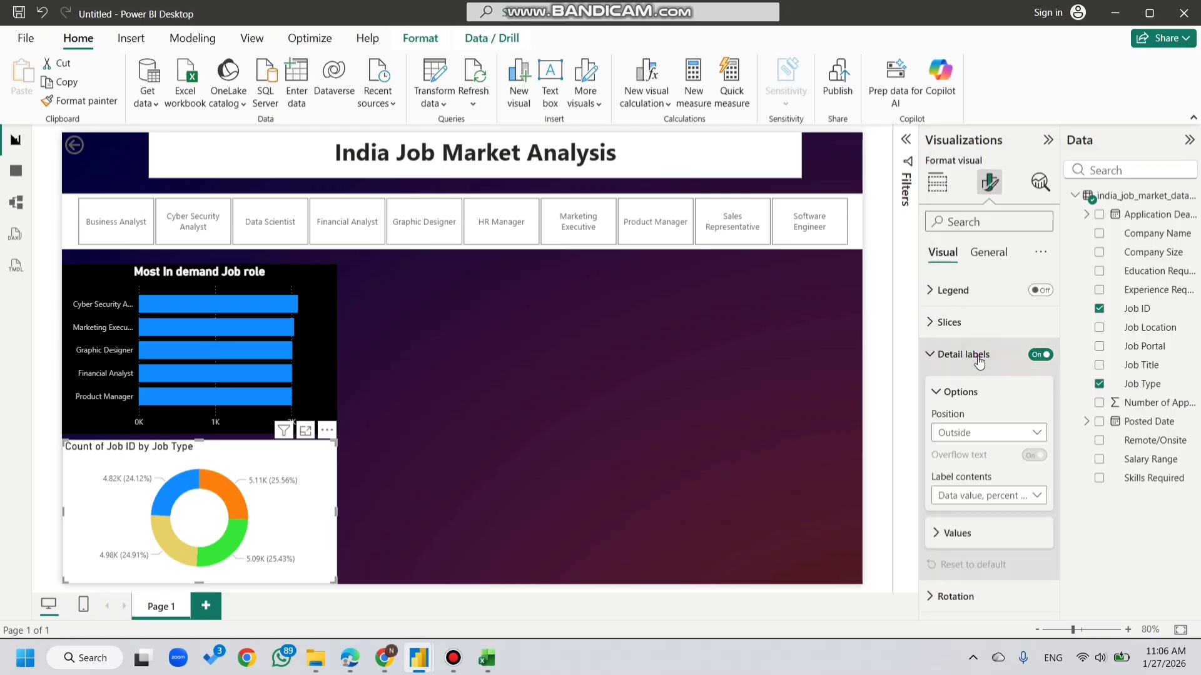
left_click(969, 432)
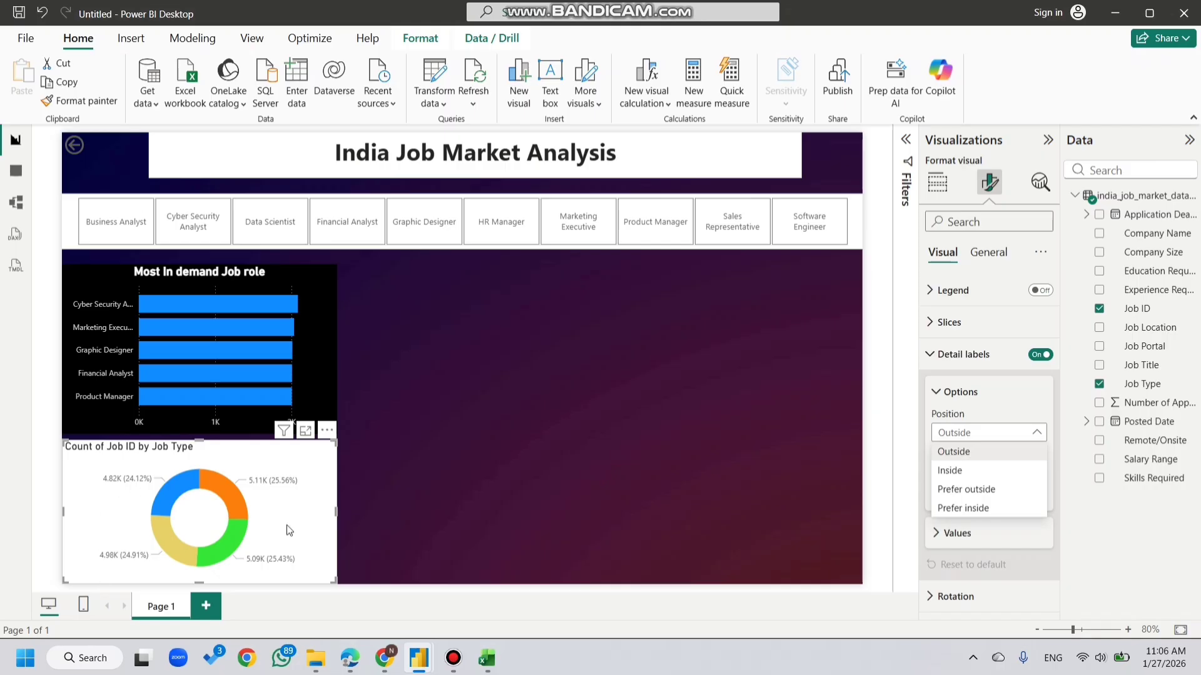
left_click(949, 470)
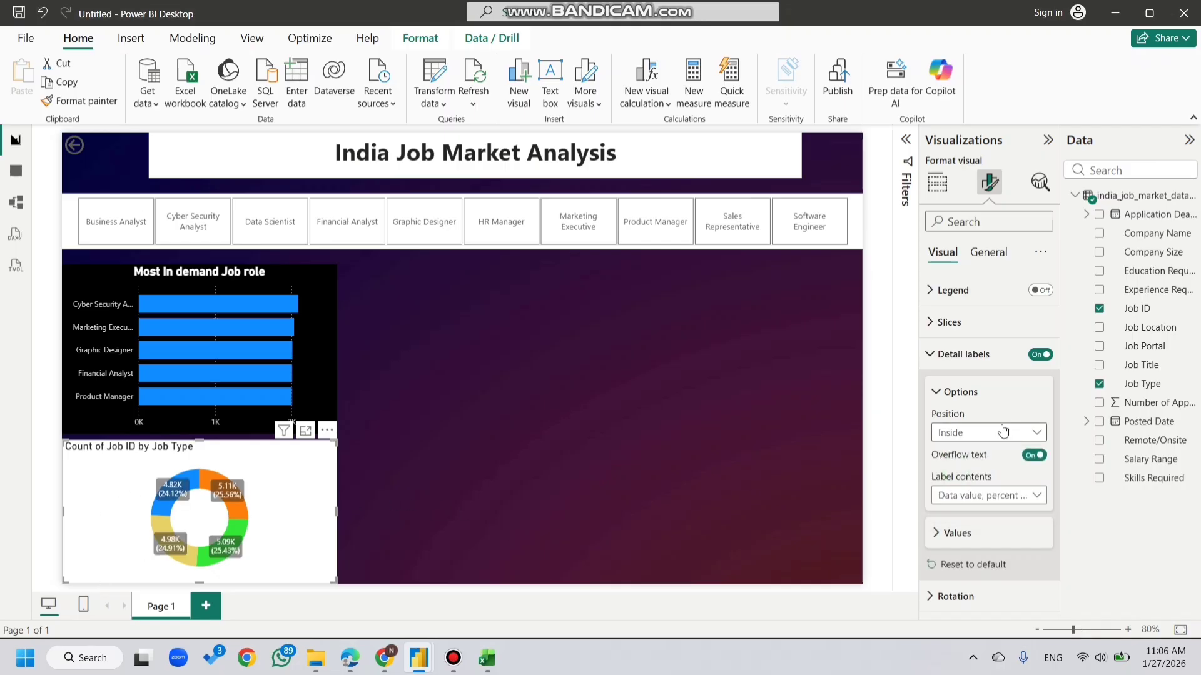
left_click(1002, 430)
left_click(973, 453)
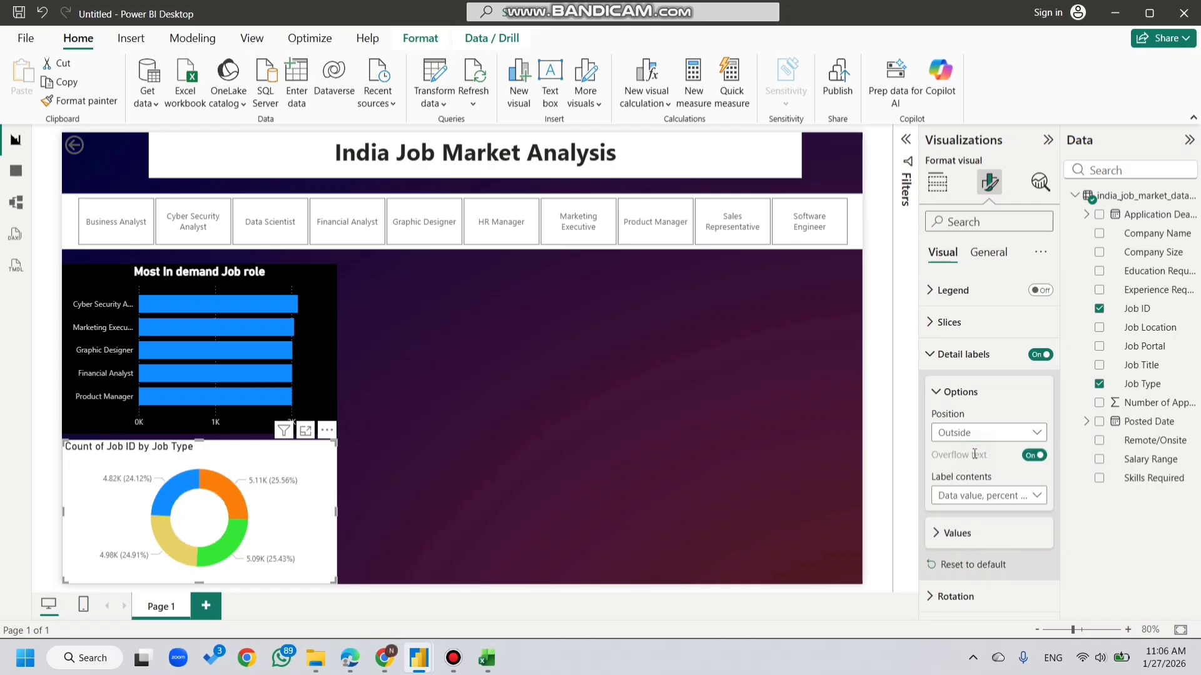
left_click(979, 495)
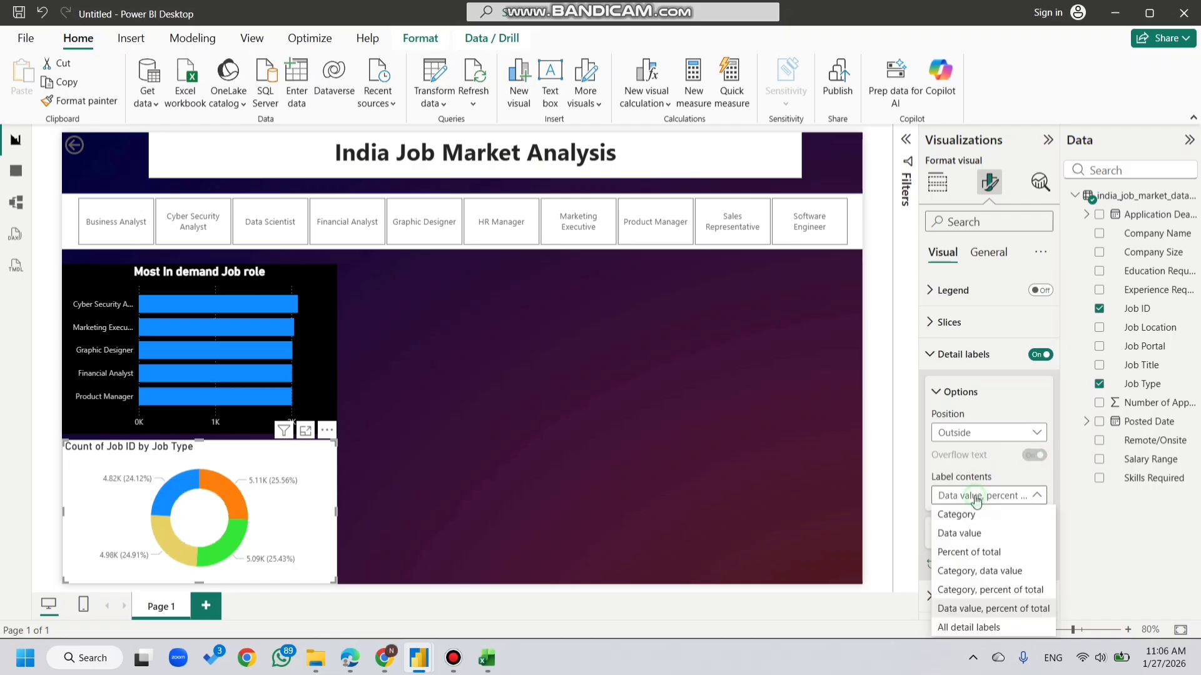
left_click(973, 591)
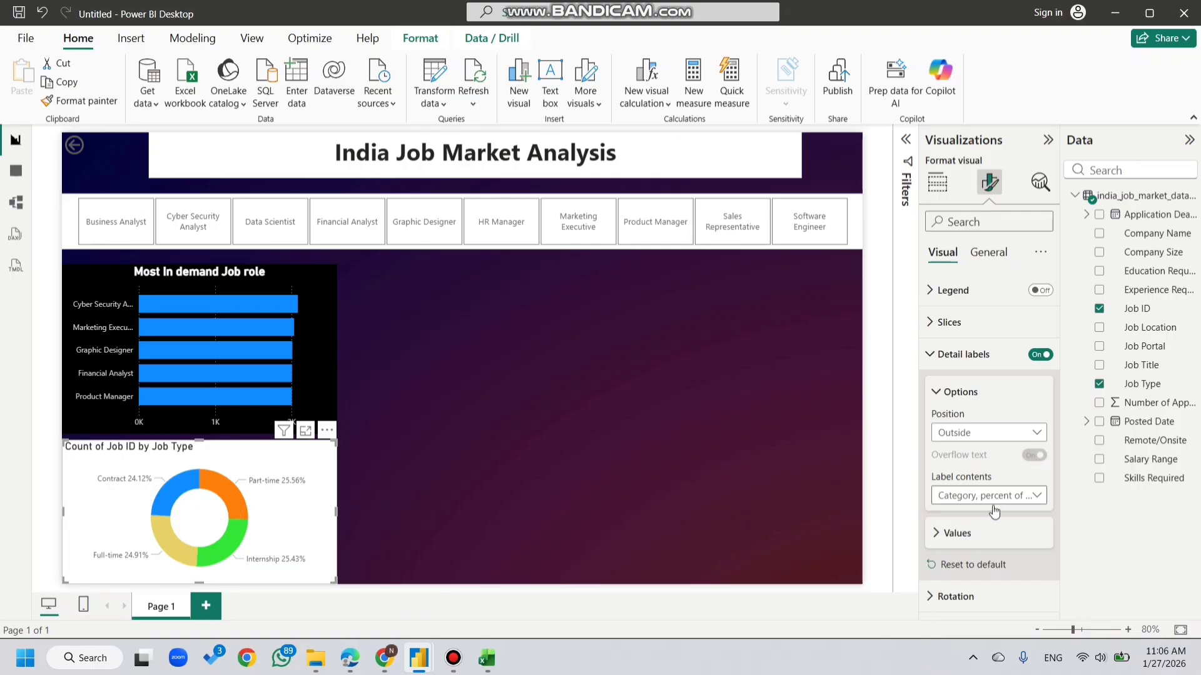
Step: Make the donut chart's detail label values light gray with 0 percentage decimal places
left_click(993, 532)
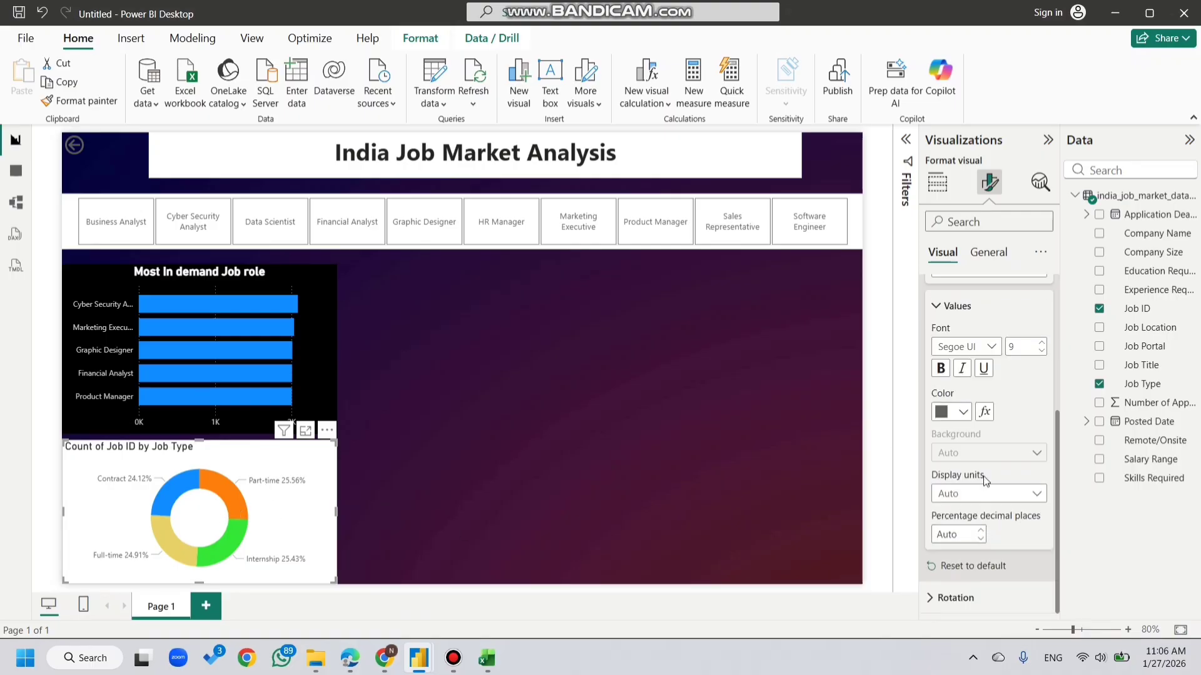
left_click(962, 411)
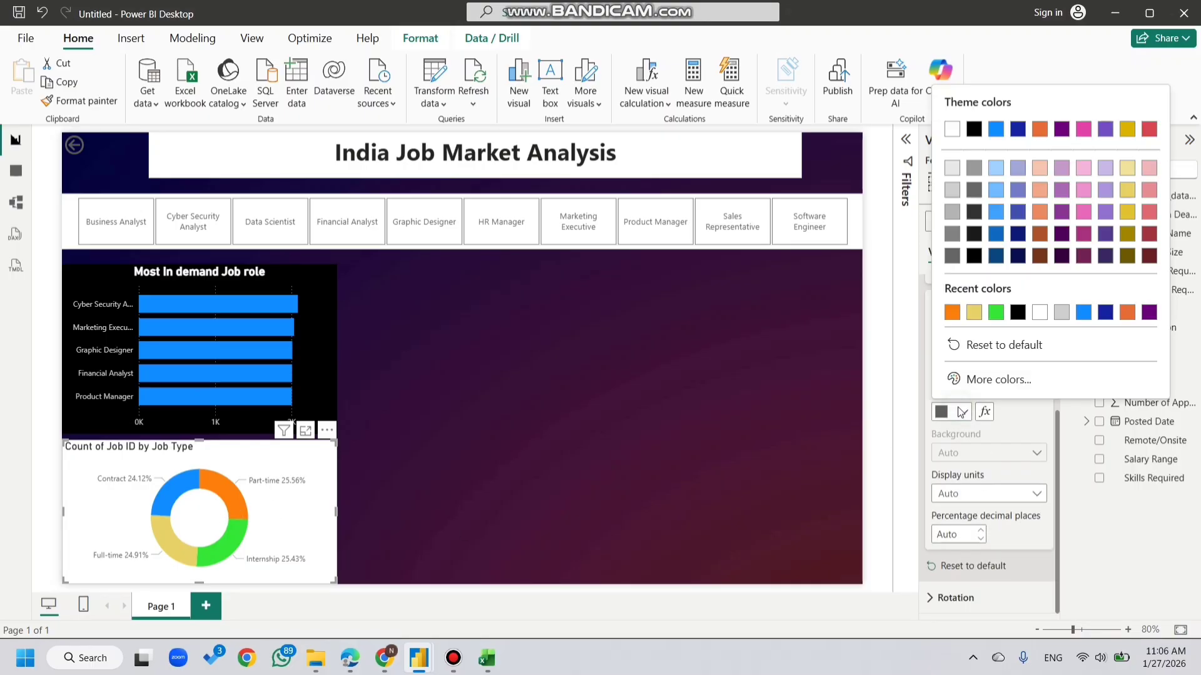
left_click(952, 188)
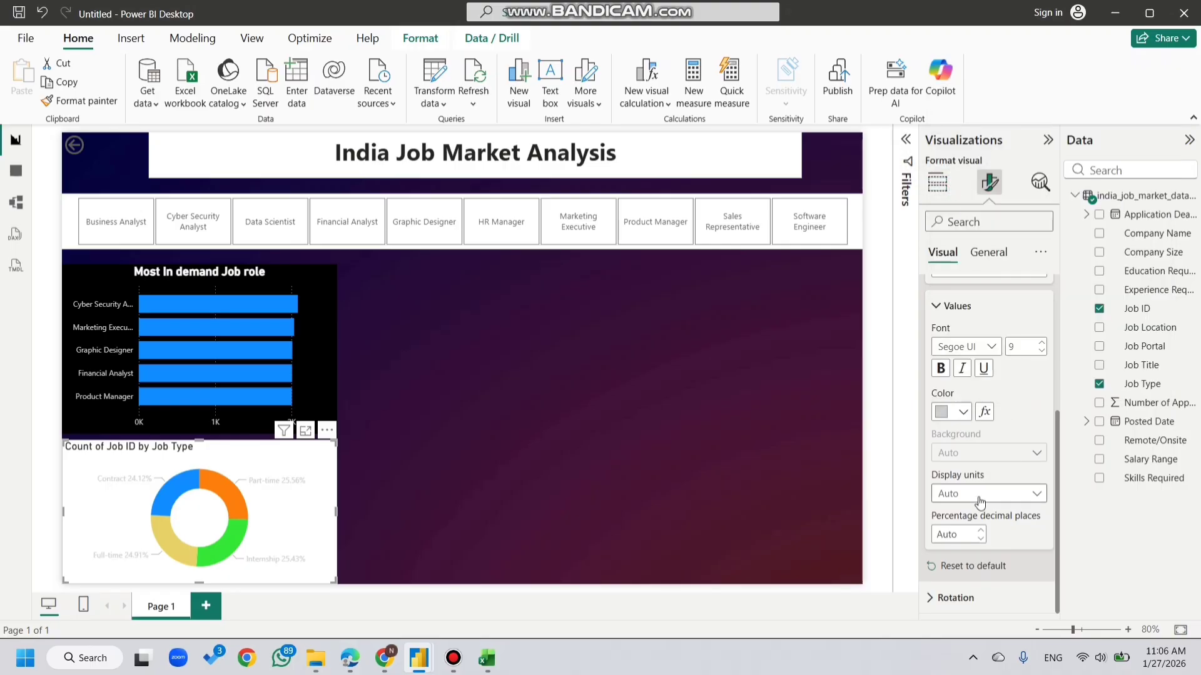
left_click(983, 540)
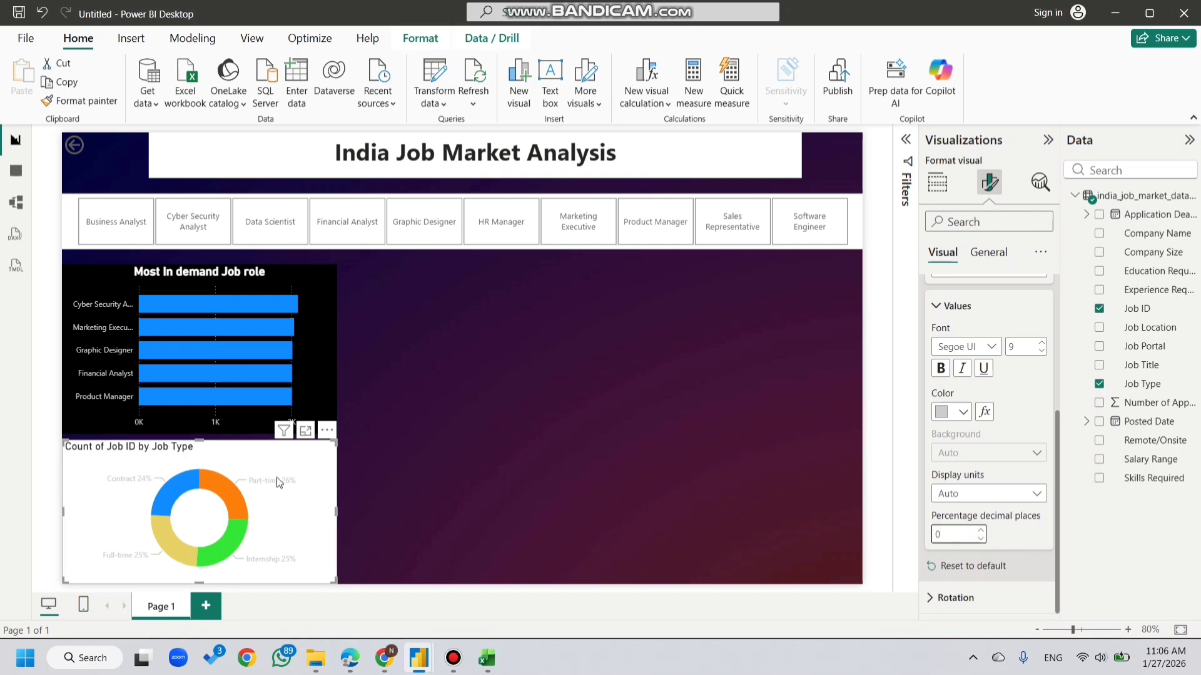
Step: Replace the donut chart's title text with "Distribution of Job Type"
left_click(988, 252)
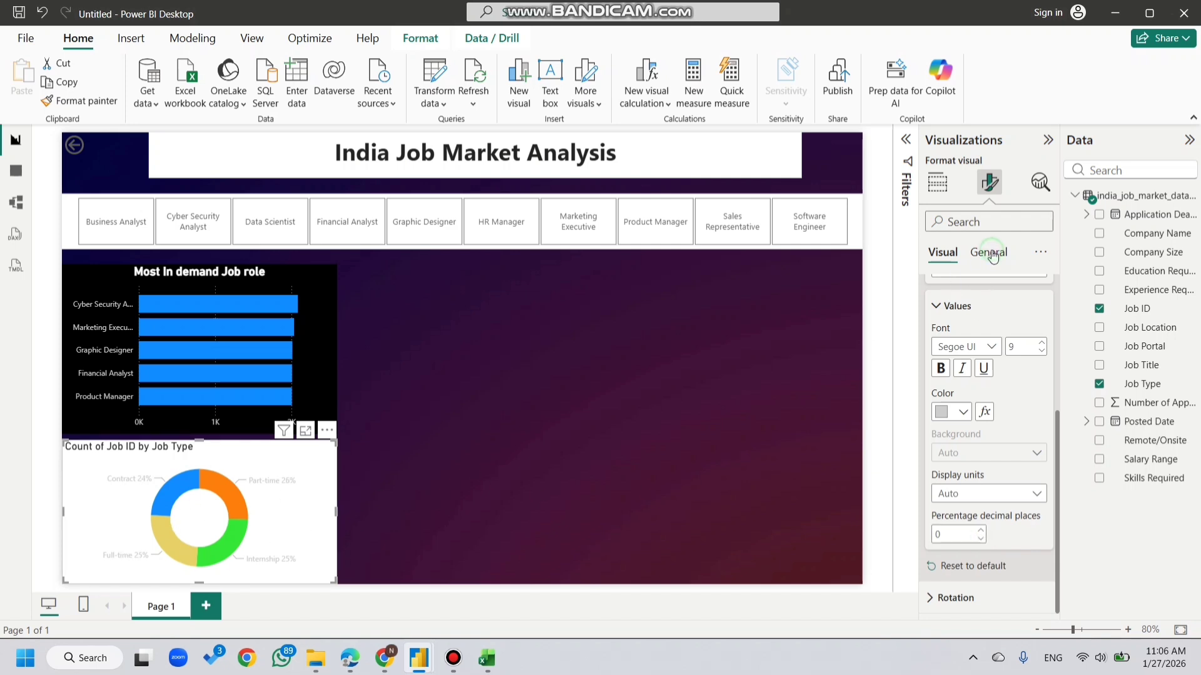
left_click(984, 324)
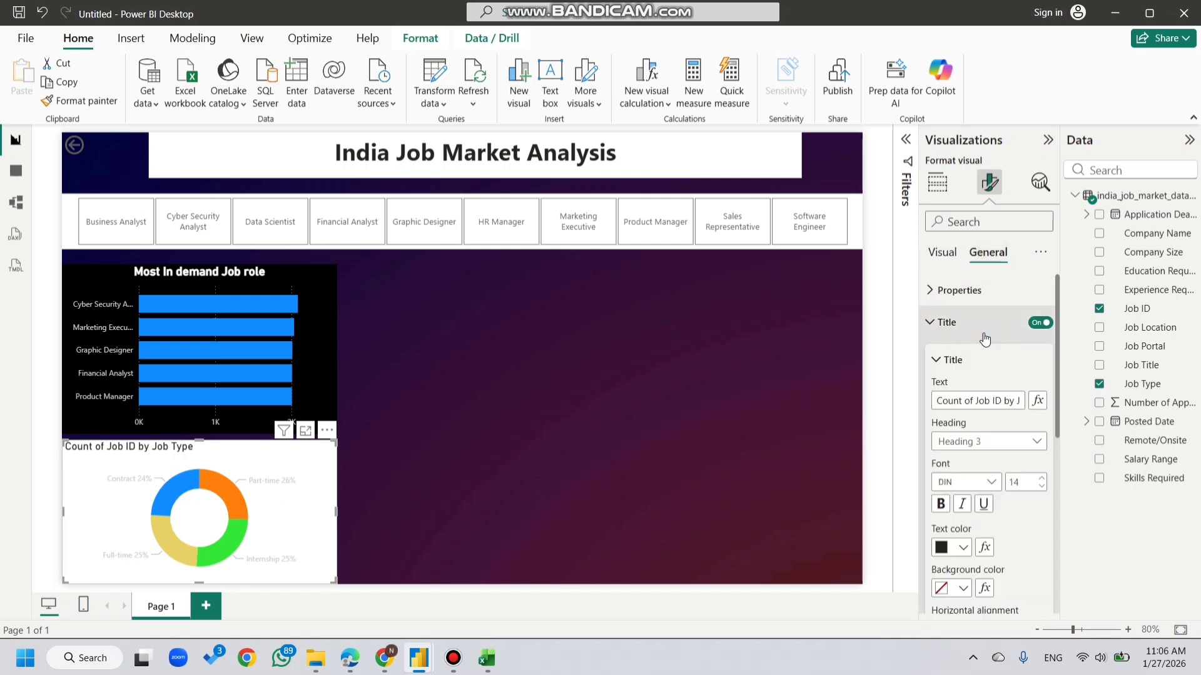
left_click(983, 399)
key("ctrl+a")
key("BackSpace")
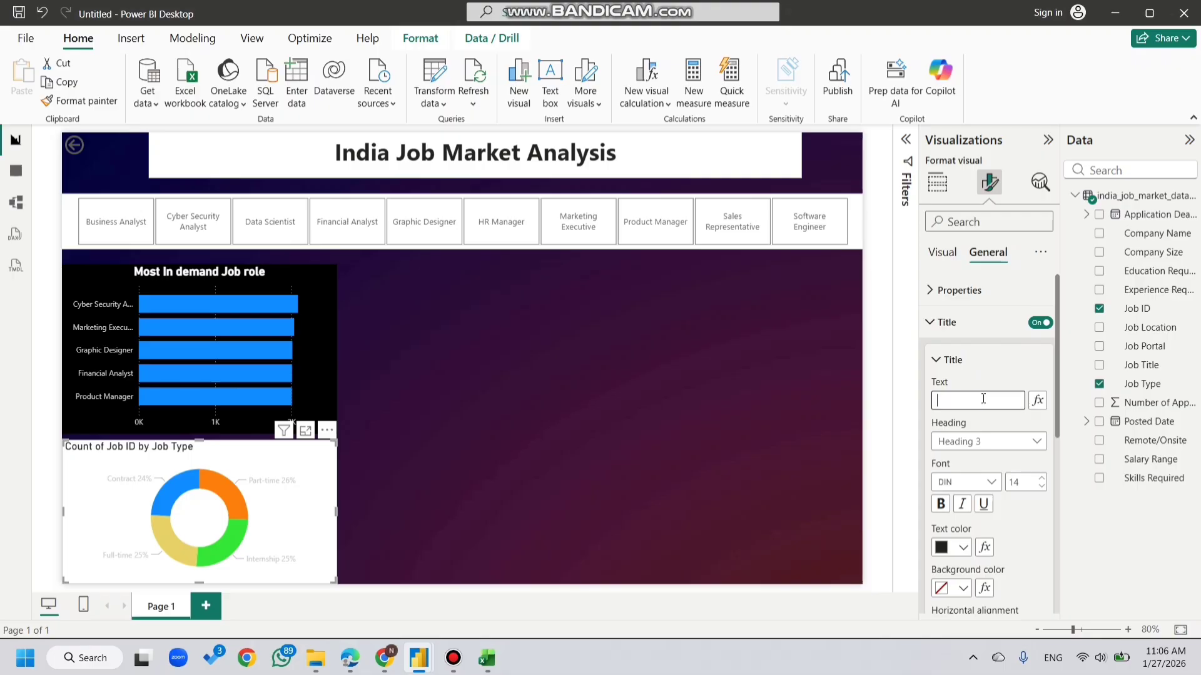
type("Distributi")
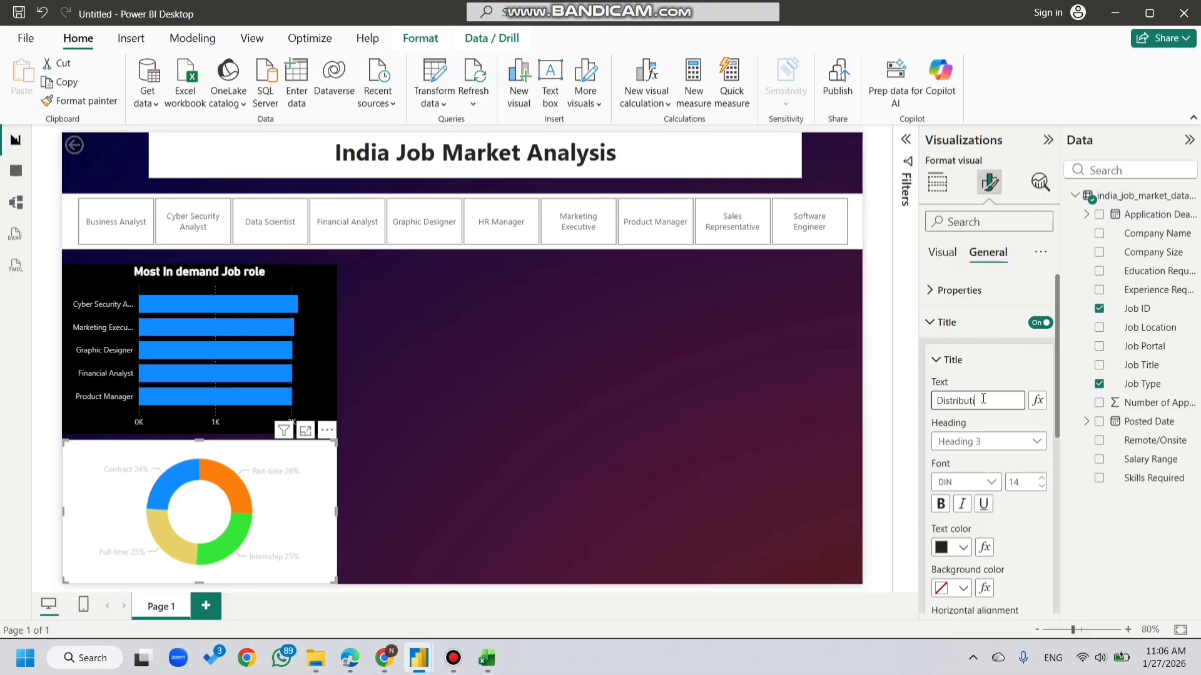
type("on of Job Type")
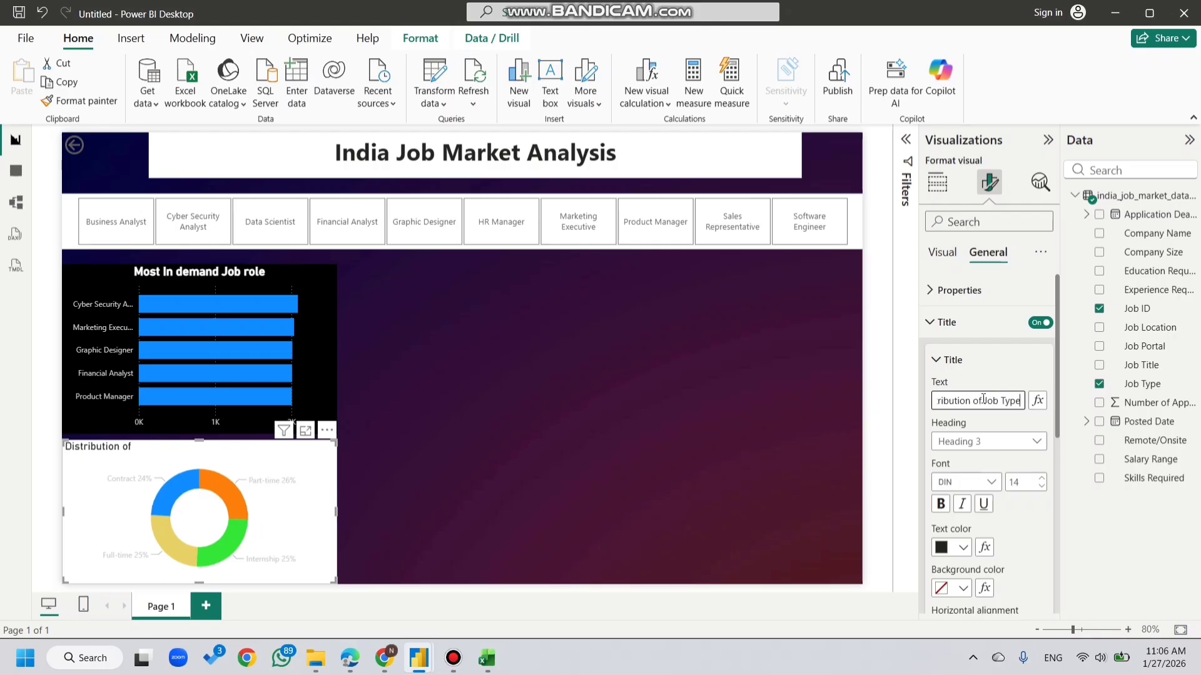
Step: Format the donut chart's title as light gray, 16 pt, bold and horizontally centered
left_click(966, 549)
left_click(953, 326)
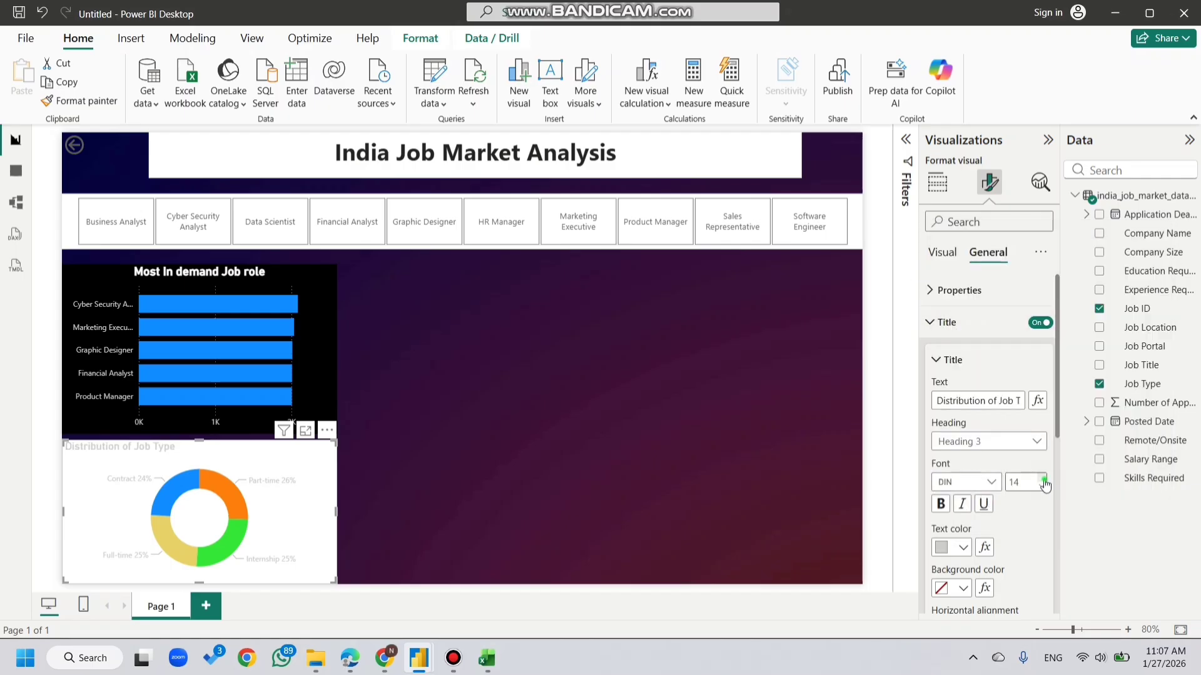
scroll(1001, 437, "down", 3)
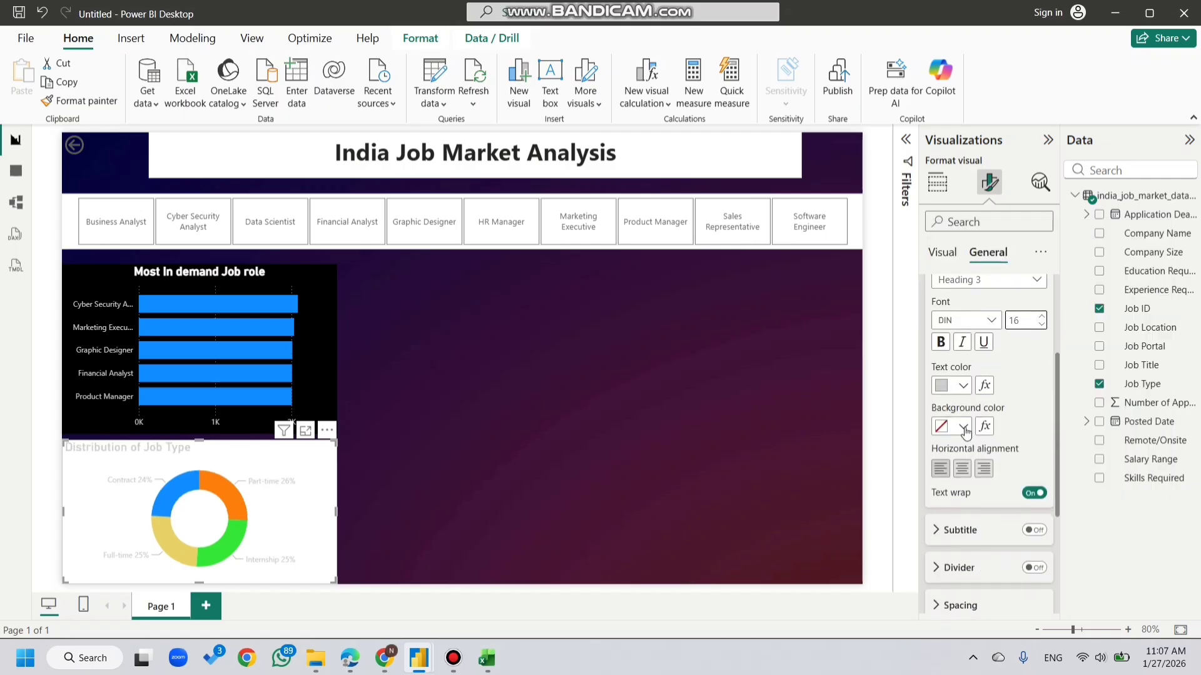
left_click(960, 473)
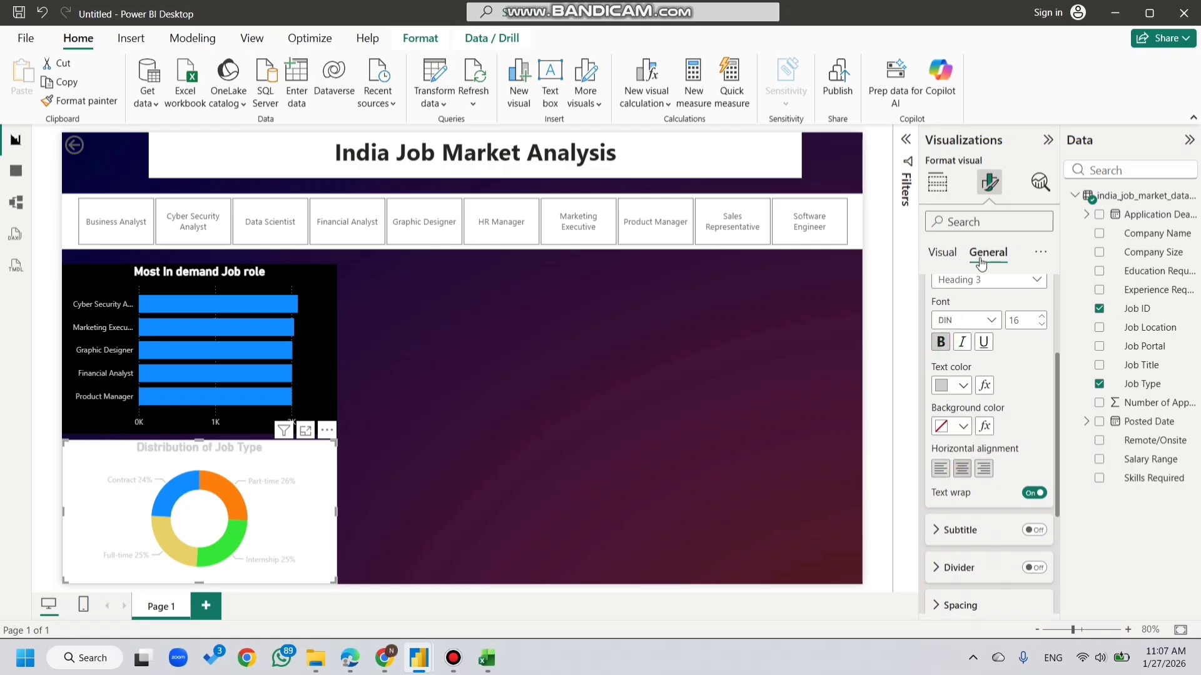
Step: Set the donut chart's background effect to dark gray from the theme colors and deselect the chart
scroll(983, 352, "down", 2)
scroll(963, 406, "down", 1)
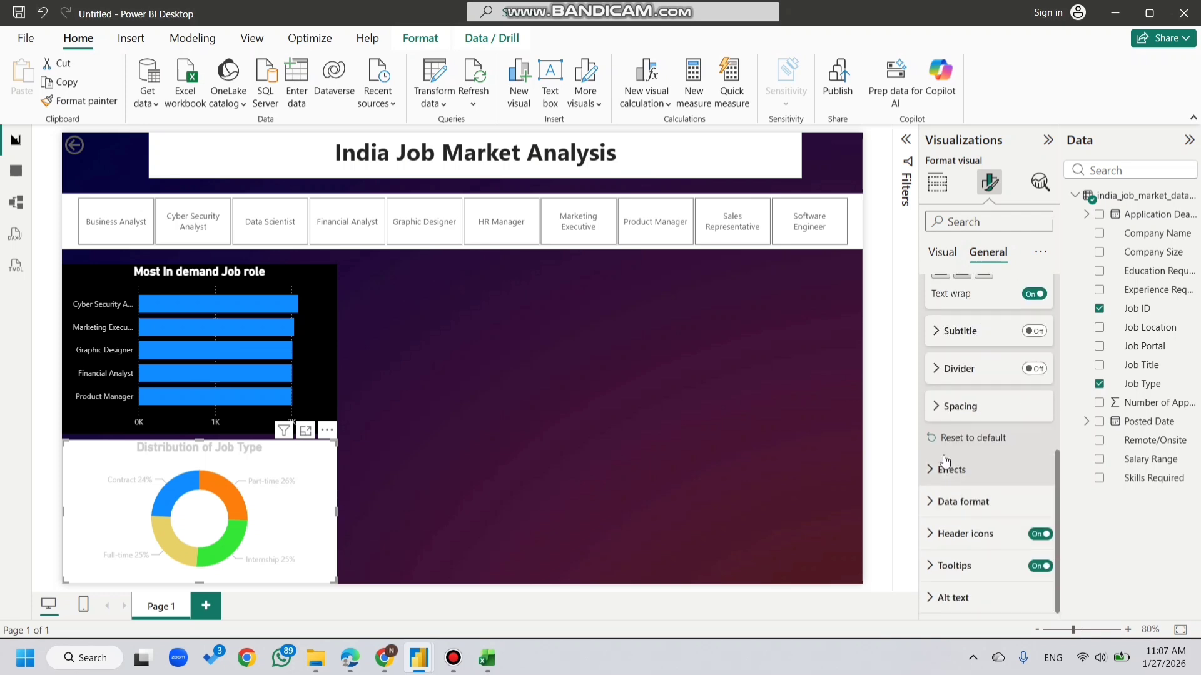
left_click(944, 467)
scroll(961, 524, "down", 2)
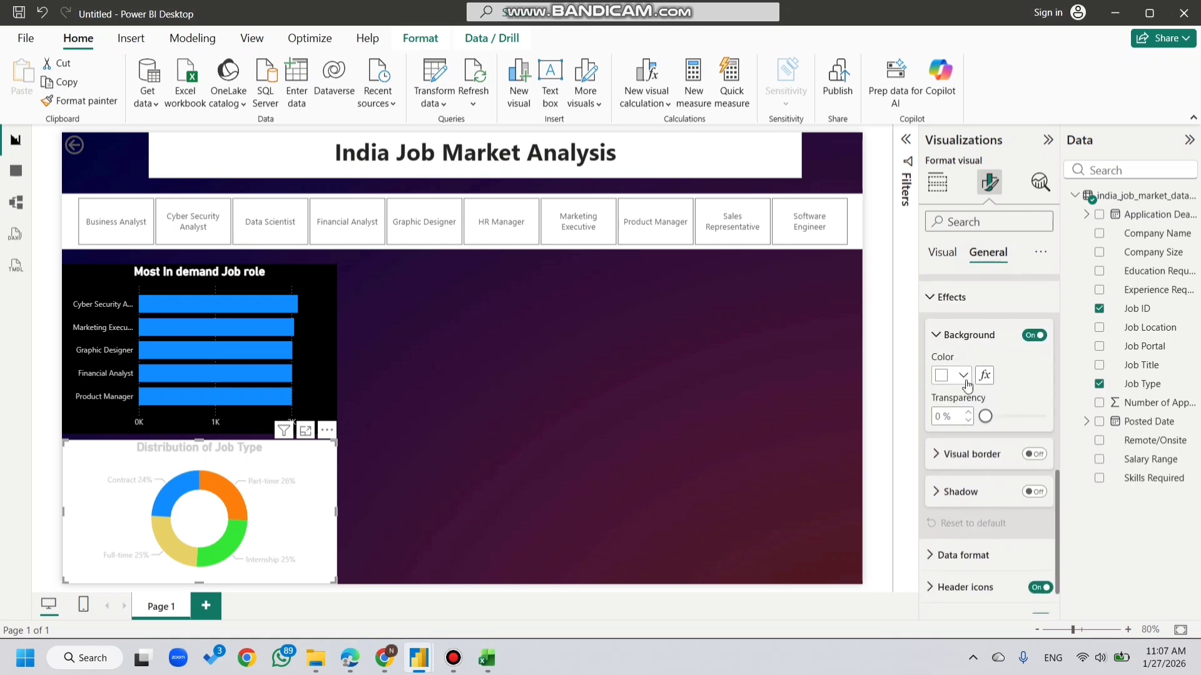
left_click(963, 377)
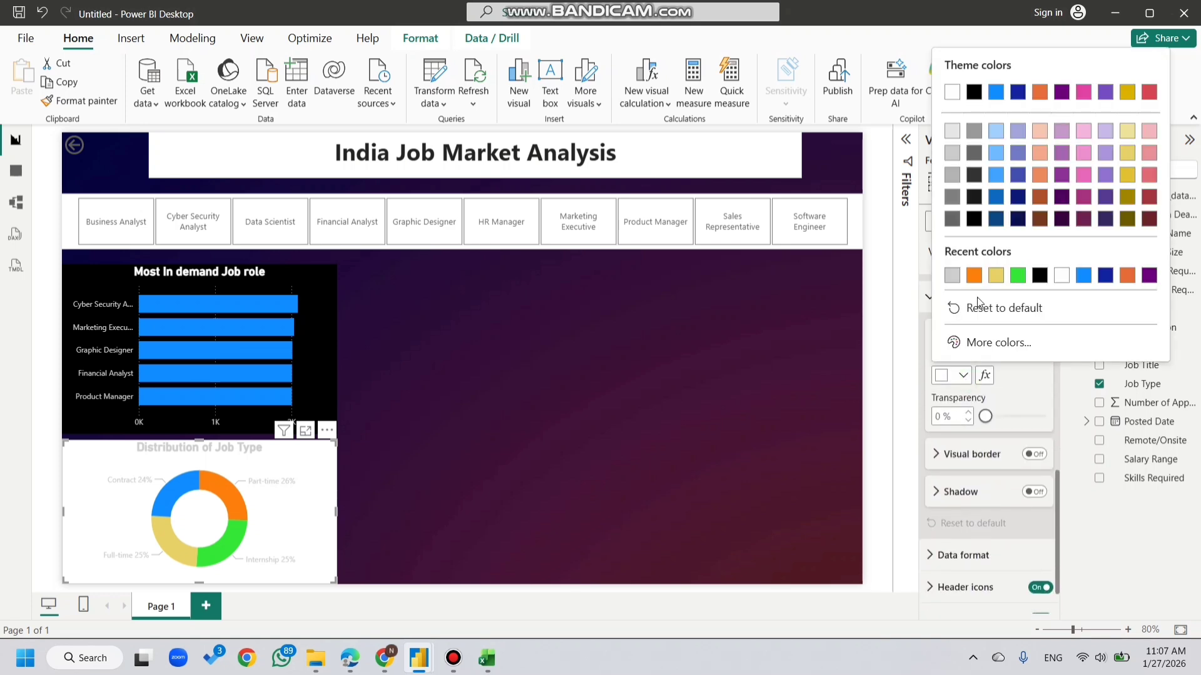
left_click(974, 153)
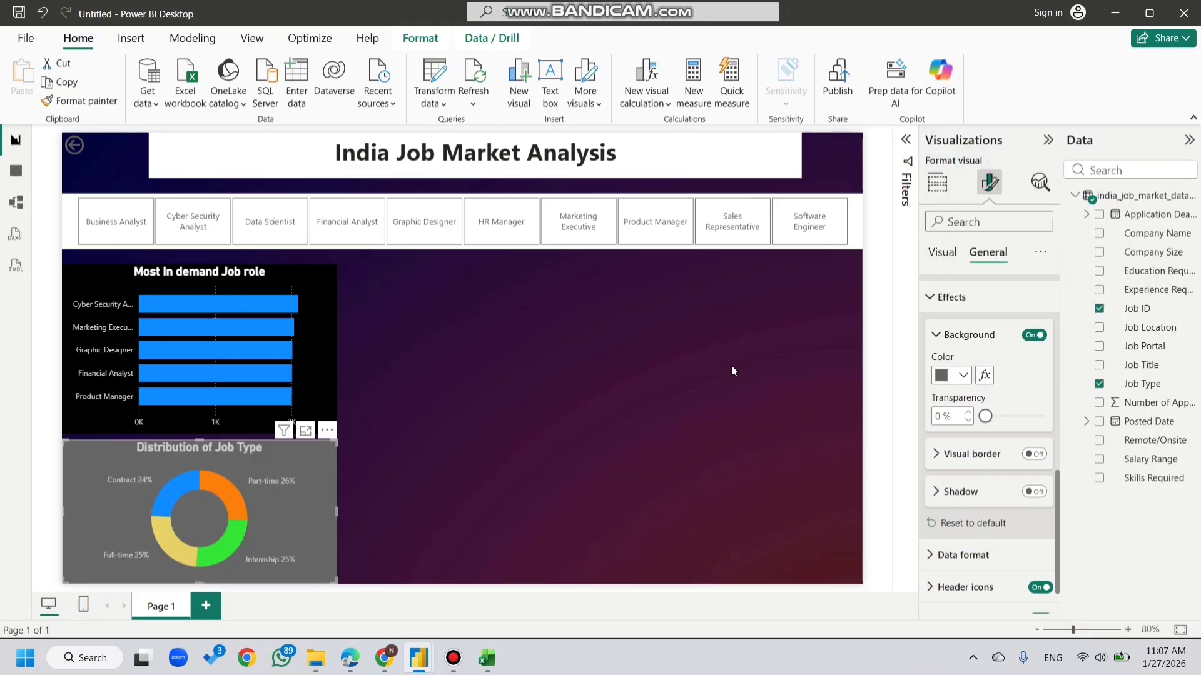
left_click(666, 409)
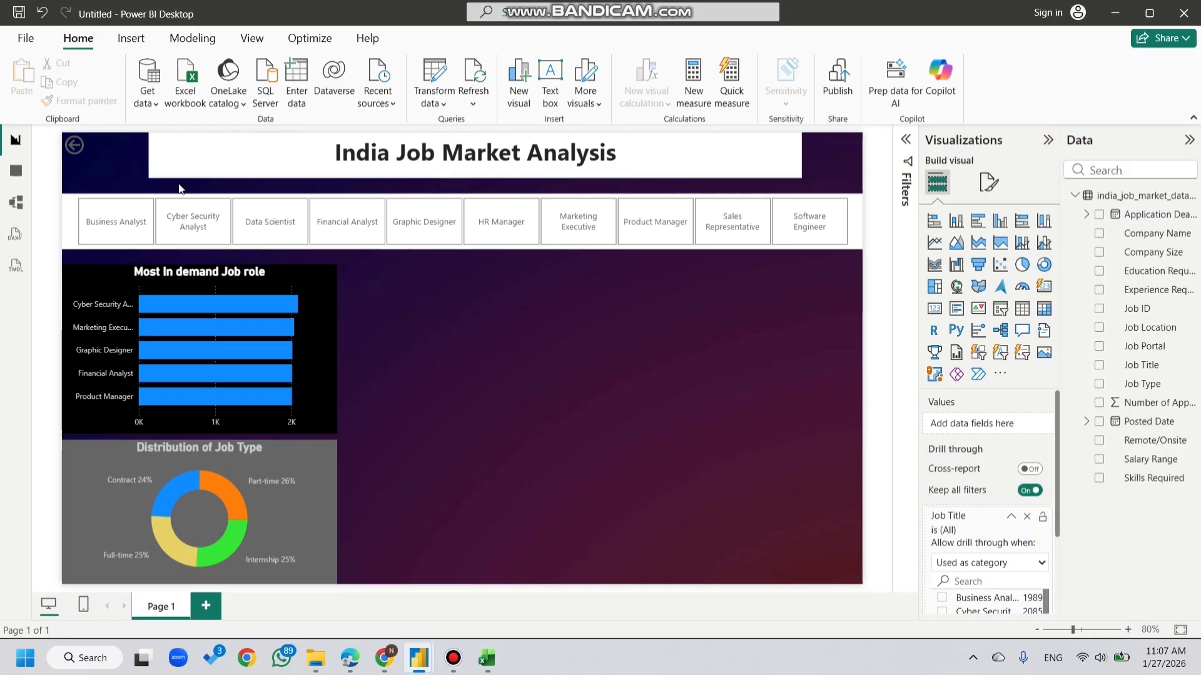
Step: Copy the Job Type donut chart's formatting onto the "Most In demand Job role" bar chart with Format painter
left_click(315, 532)
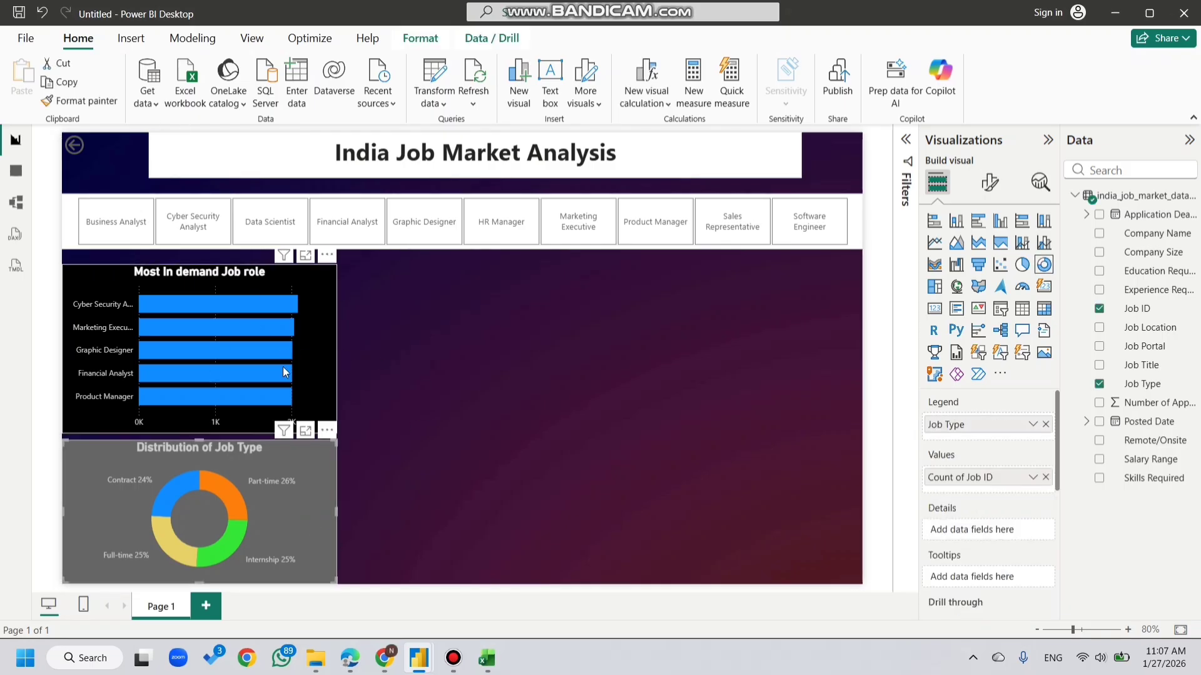
left_click(87, 100)
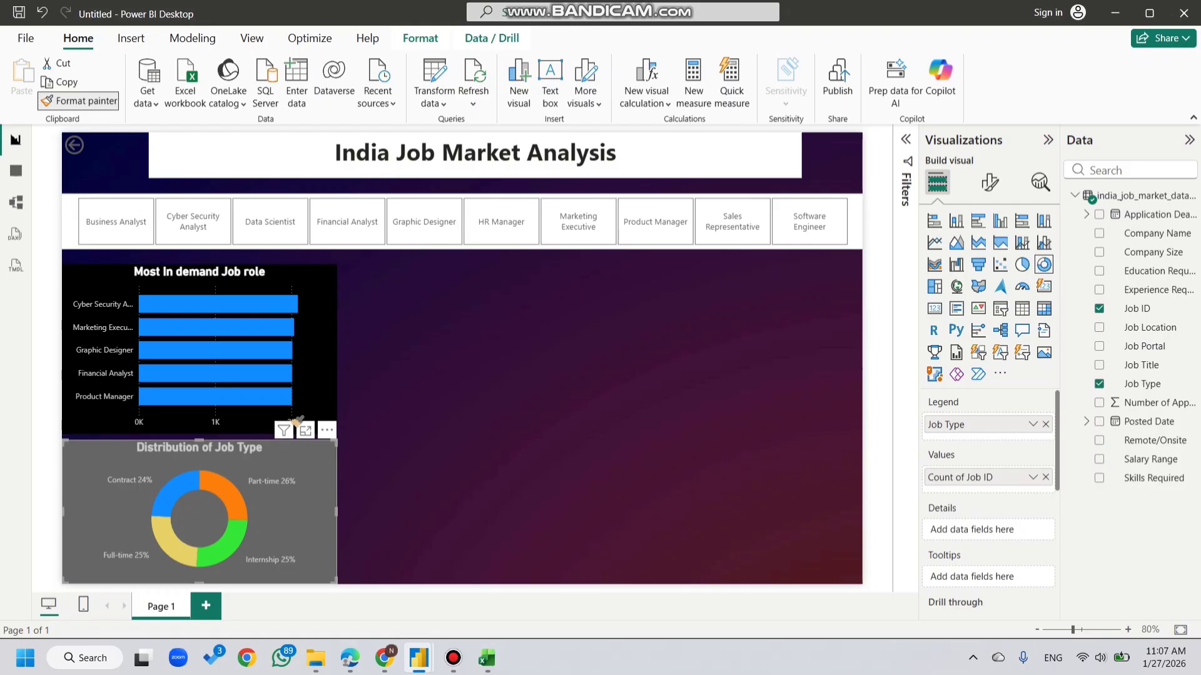
left_click(313, 338)
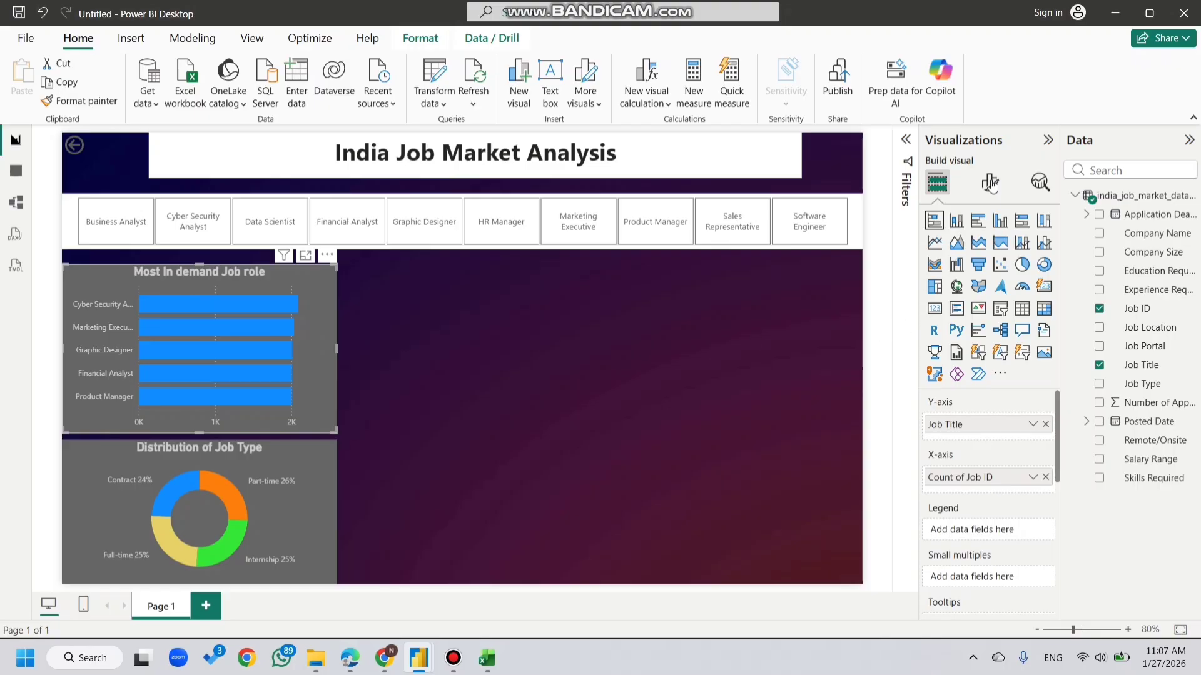
Step: Set the "Most In demand Job role" bar chart's background effect to a near-black theme color
left_click(990, 185)
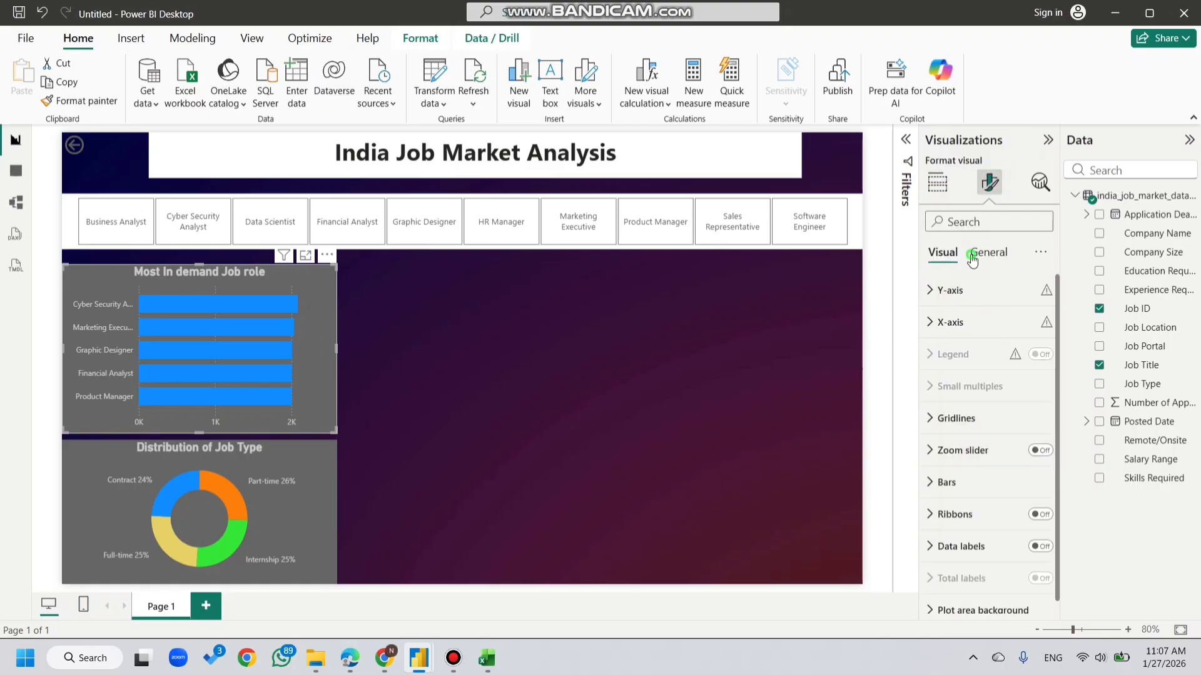
left_click(971, 262)
left_click(964, 353)
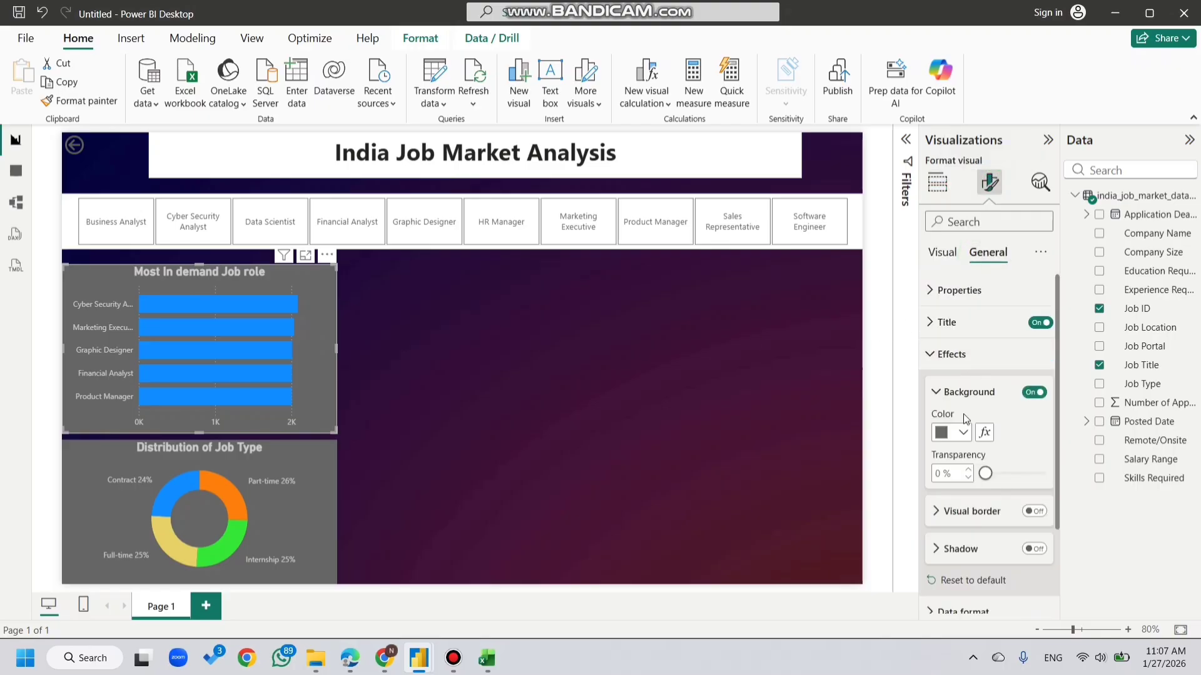
left_click(963, 432)
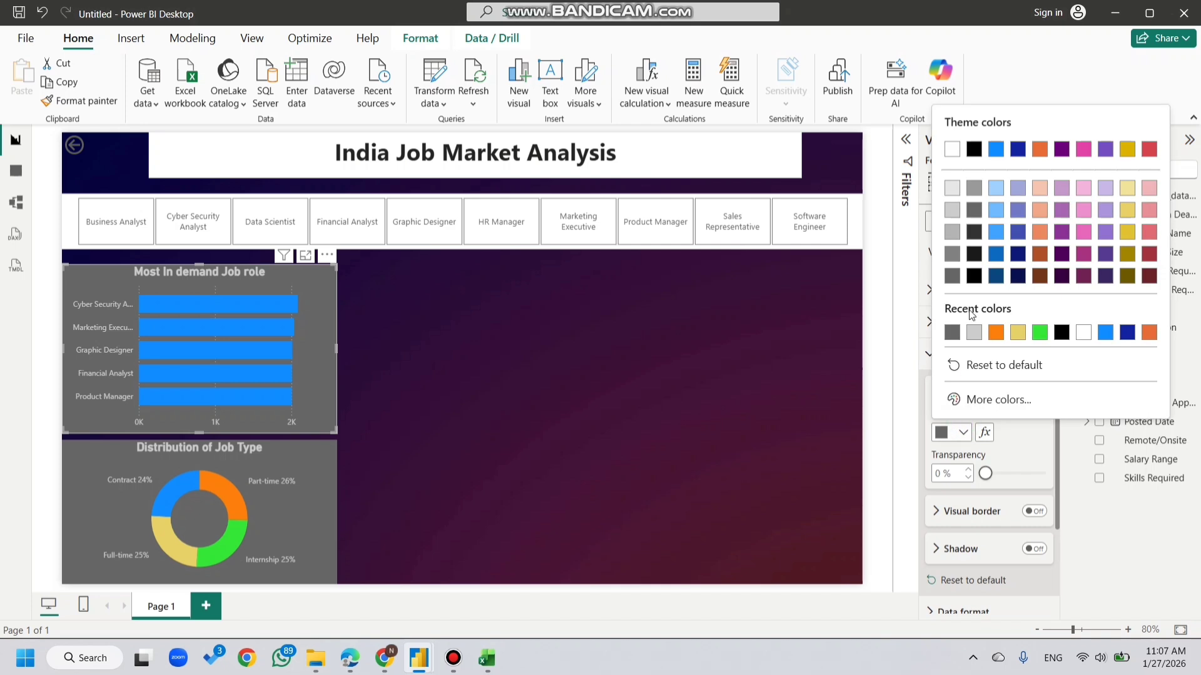
left_click(979, 258)
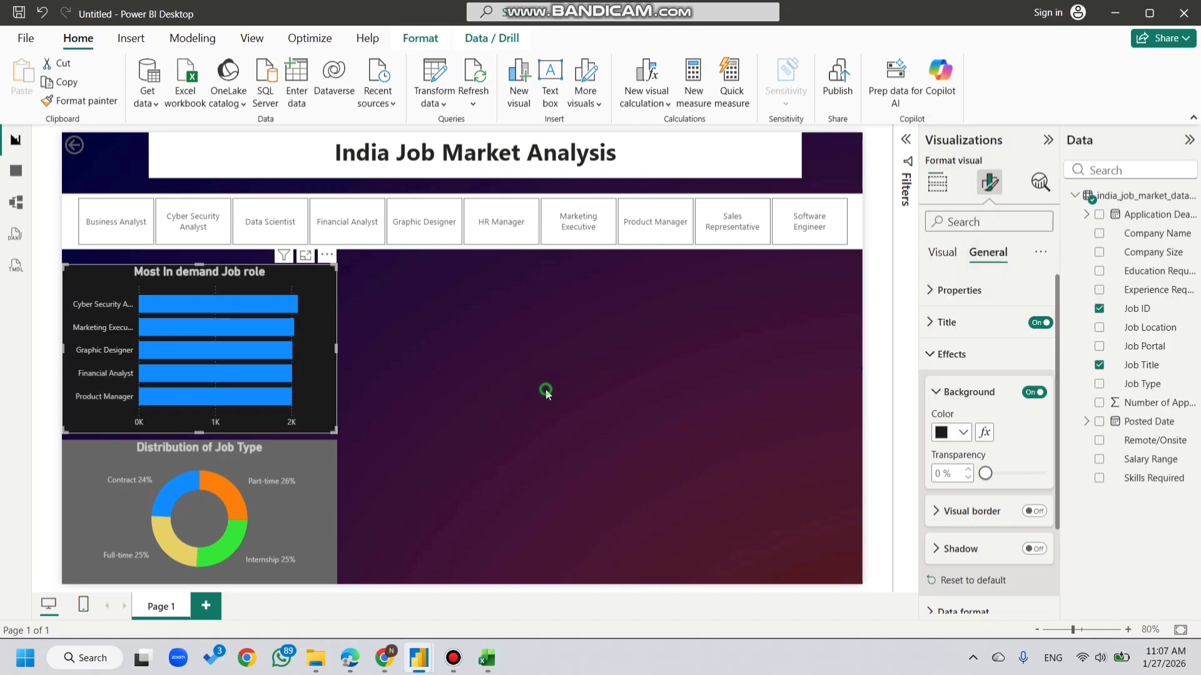
left_click(546, 392)
Step: Copy the job role bar chart's formatting onto the Job Type donut chart with Format painter
left_click(316, 351)
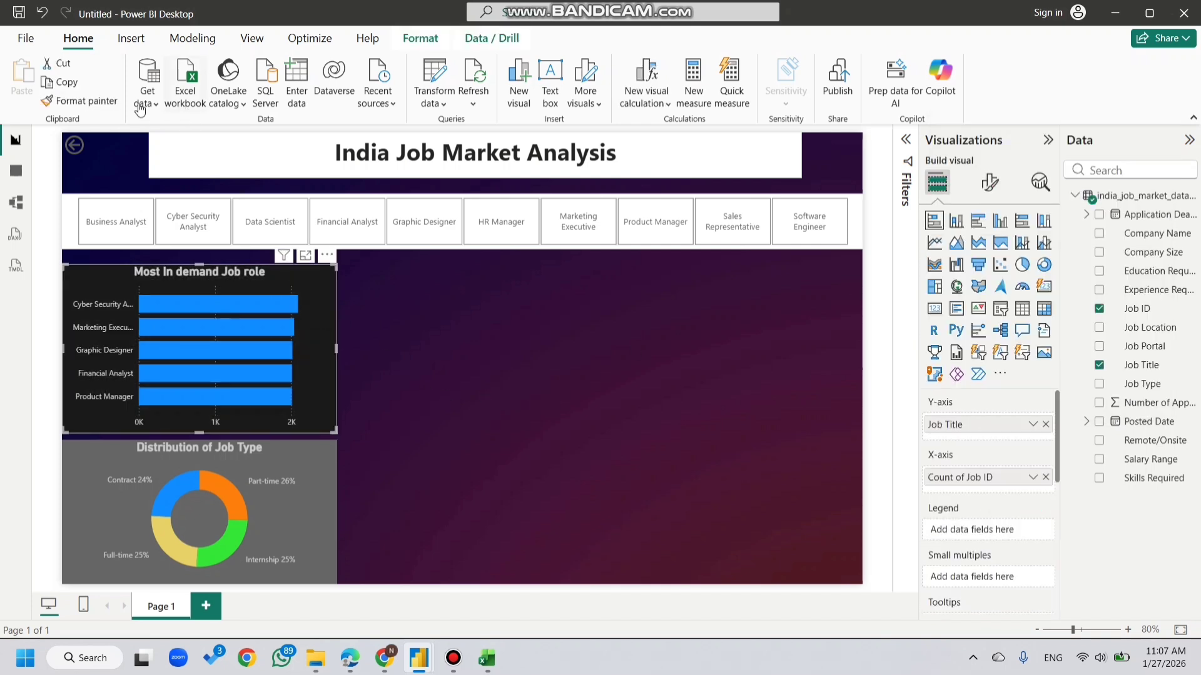
left_click(79, 101)
left_click(323, 502)
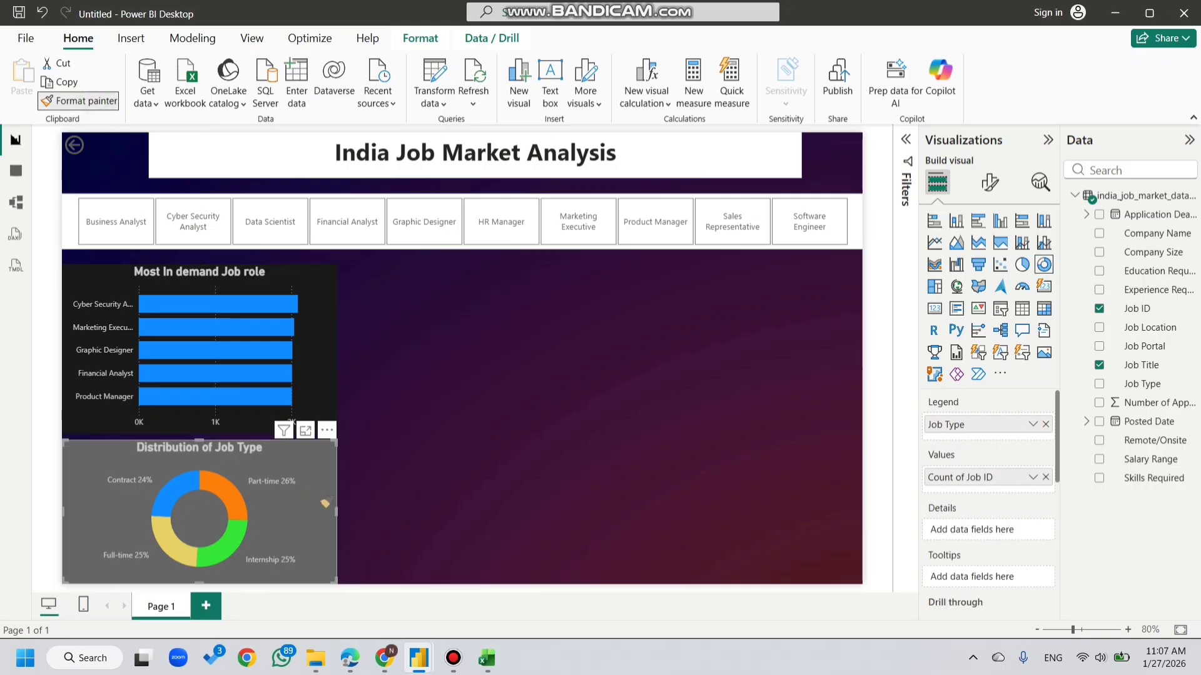
left_click(452, 452)
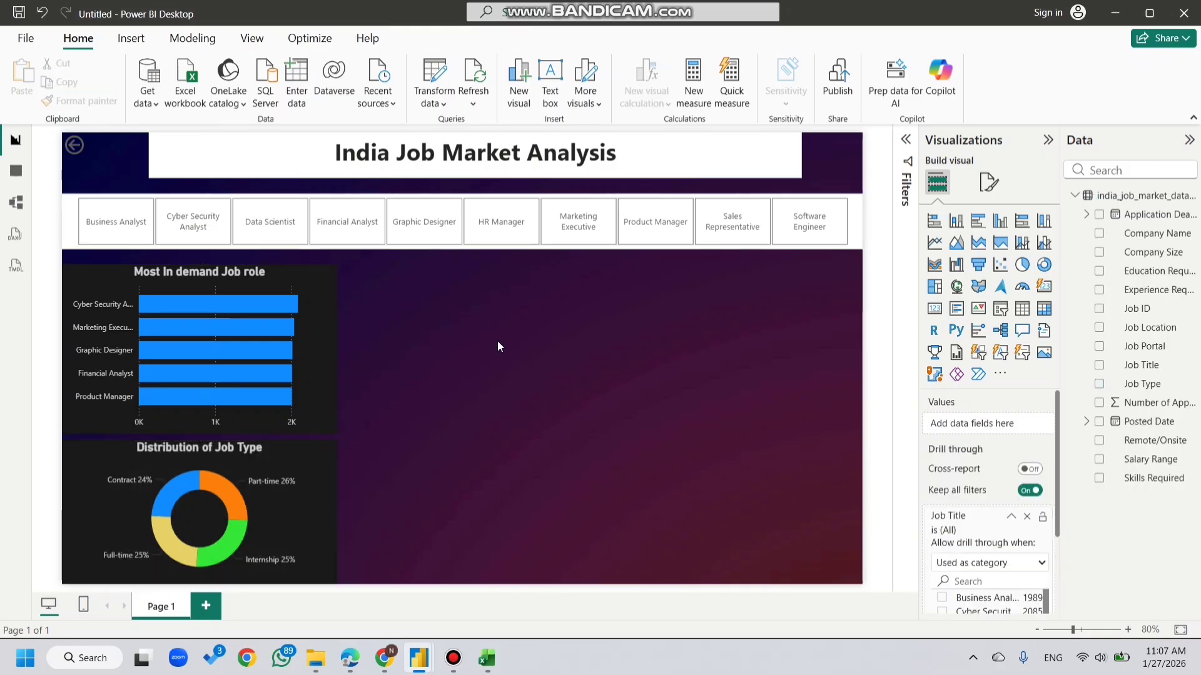
Step: Copy the job role bar chart's formatting onto the Job Title slicer with Format painter
left_click(276, 281)
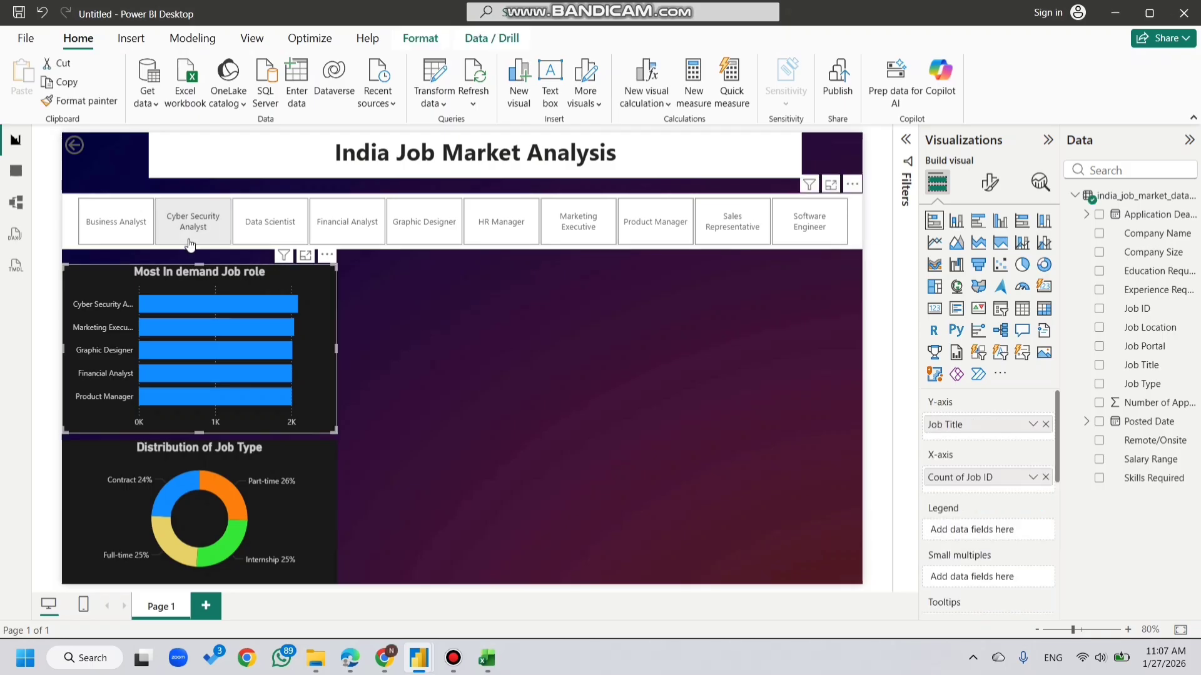
left_click(93, 108)
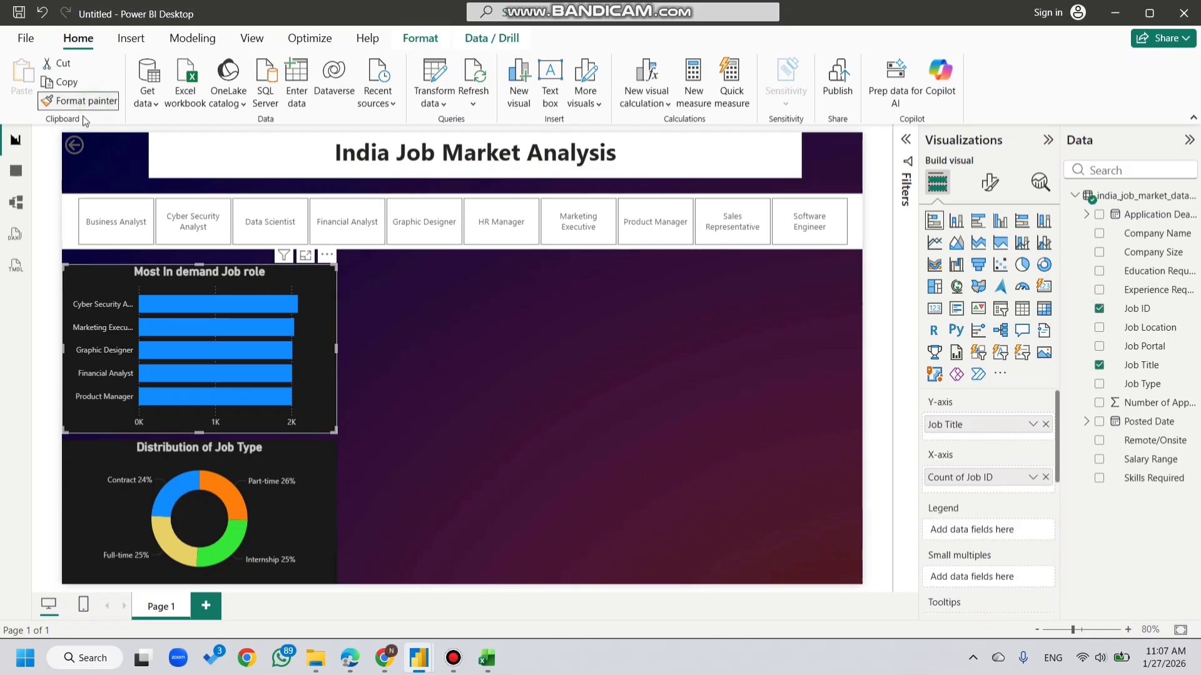
left_click(71, 216)
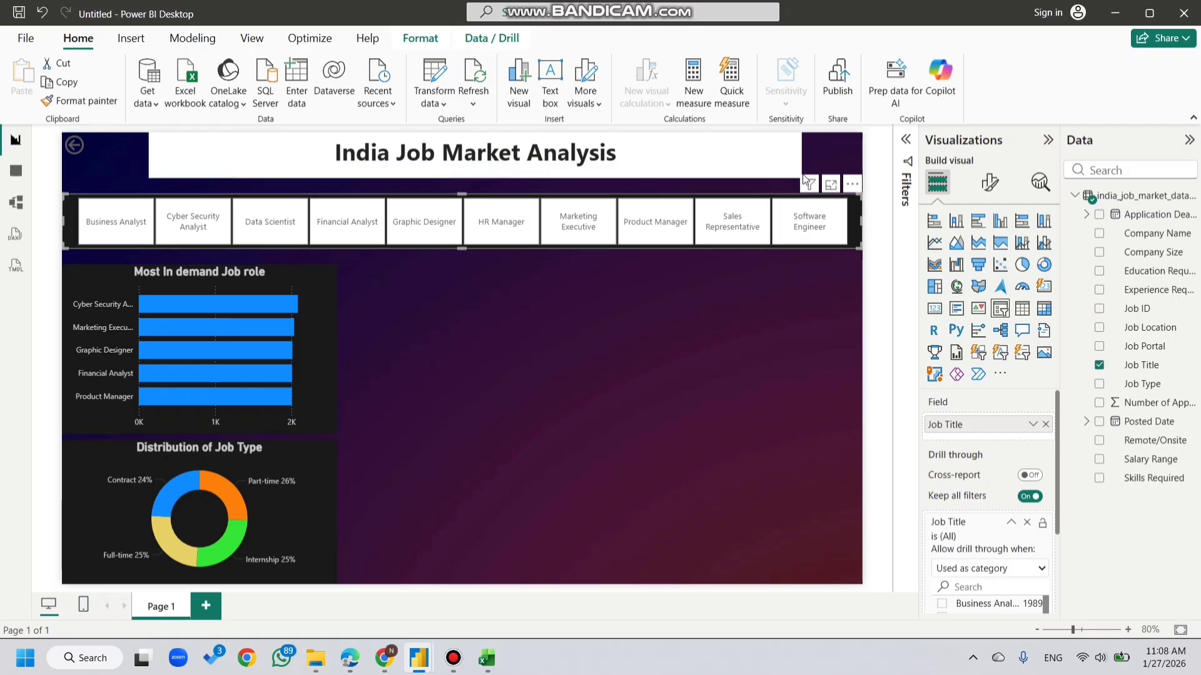
Step: Move the Job Title slicer up so it sits just below the dashboard title
left_click_drag(801, 172, 800, 168)
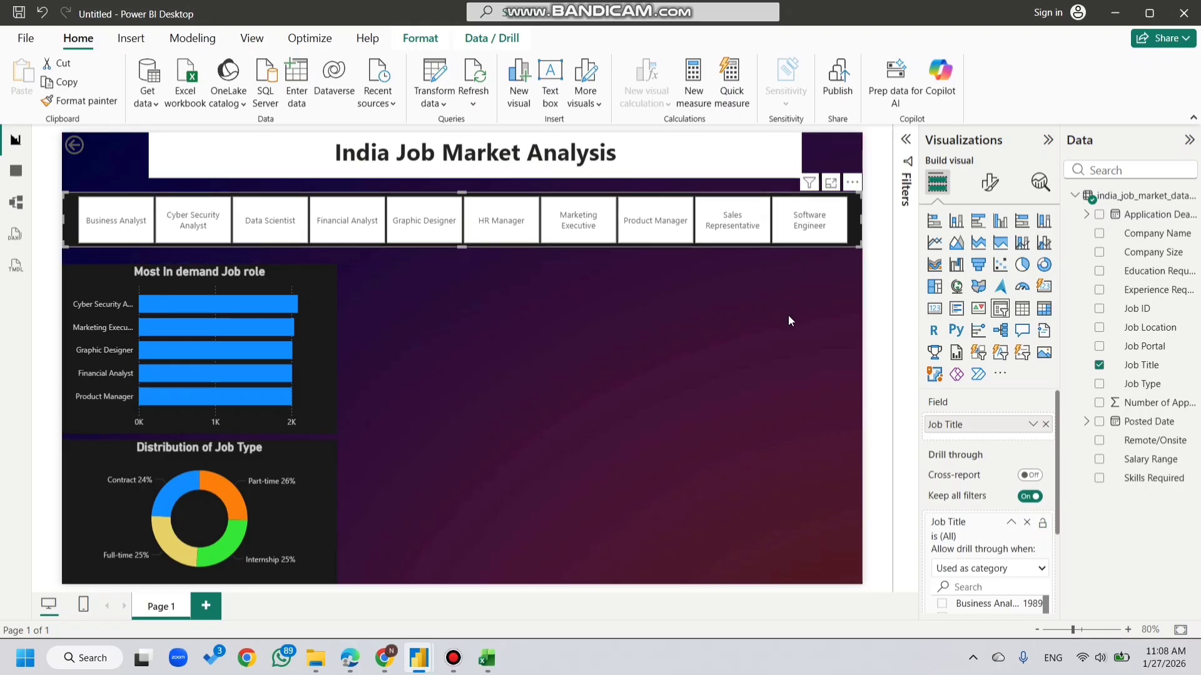
left_click_drag(852, 249, 852, 240)
left_click(681, 366)
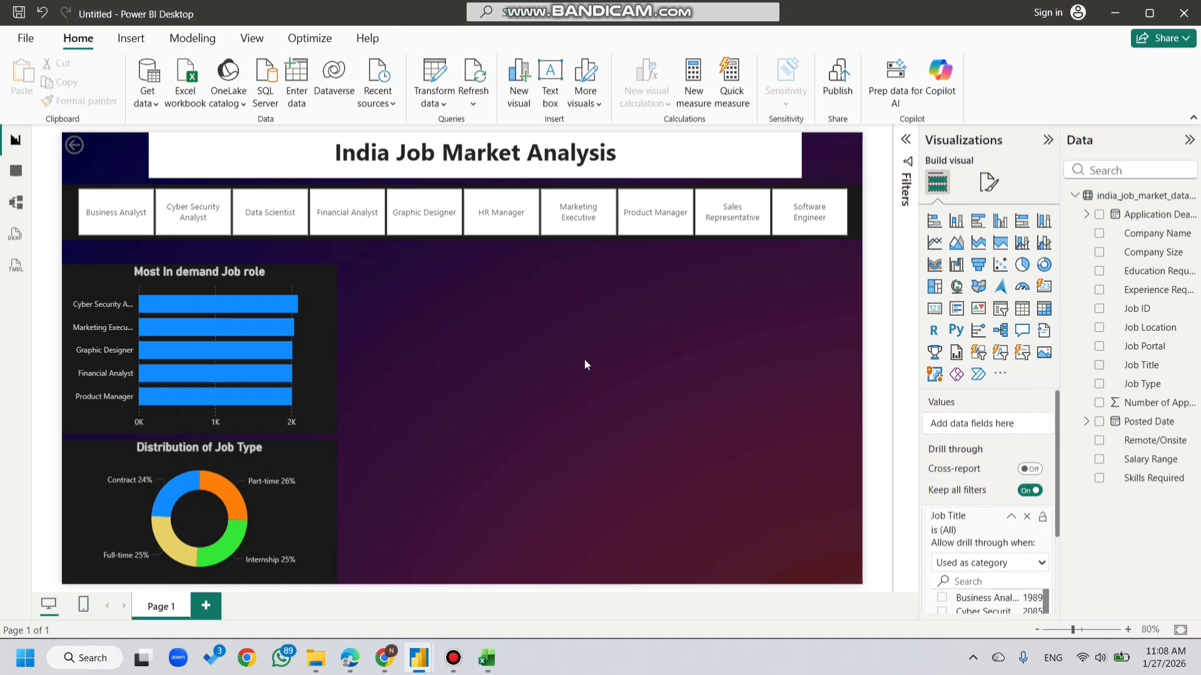
Step: Move the bar chart and donut chart slightly up and inward from the page edge, aligned with each other
left_click_drag(320, 359, 330, 344)
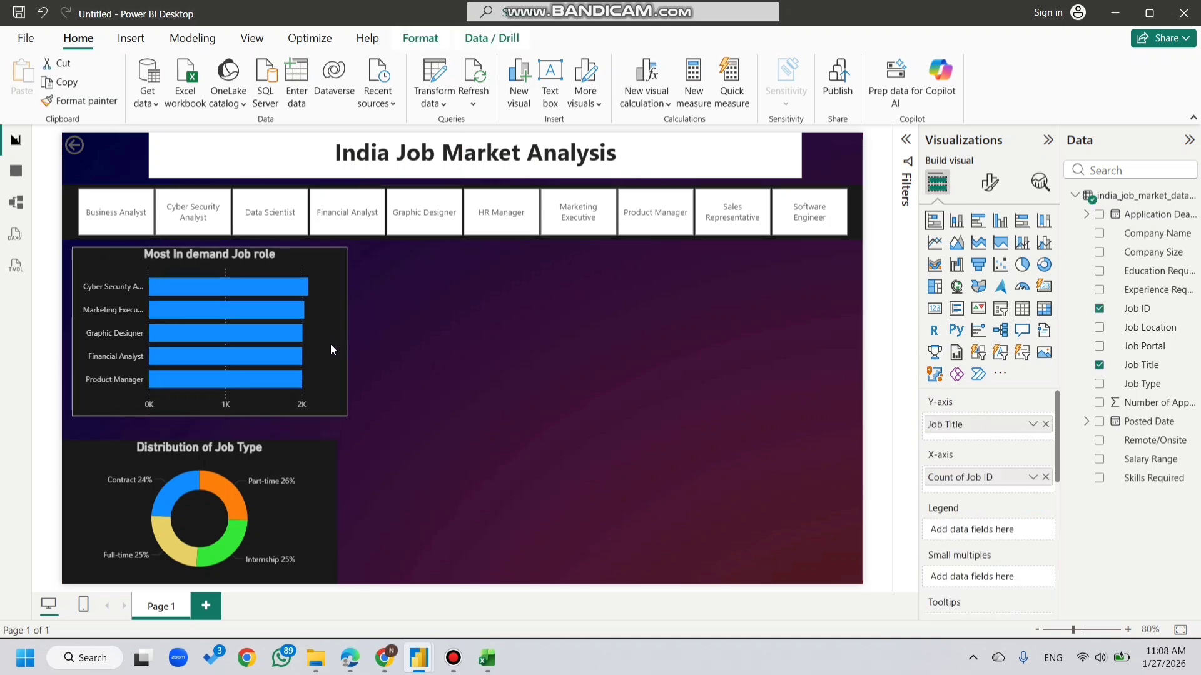
left_click_drag(332, 476, 337, 469)
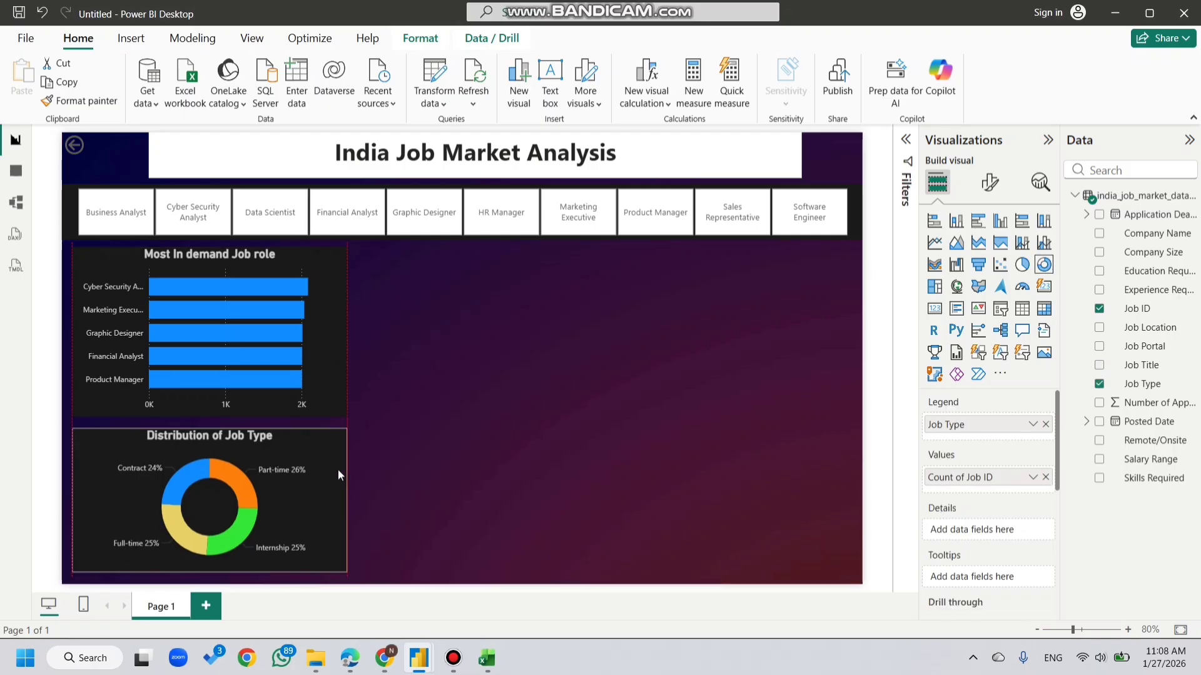
left_click(479, 433)
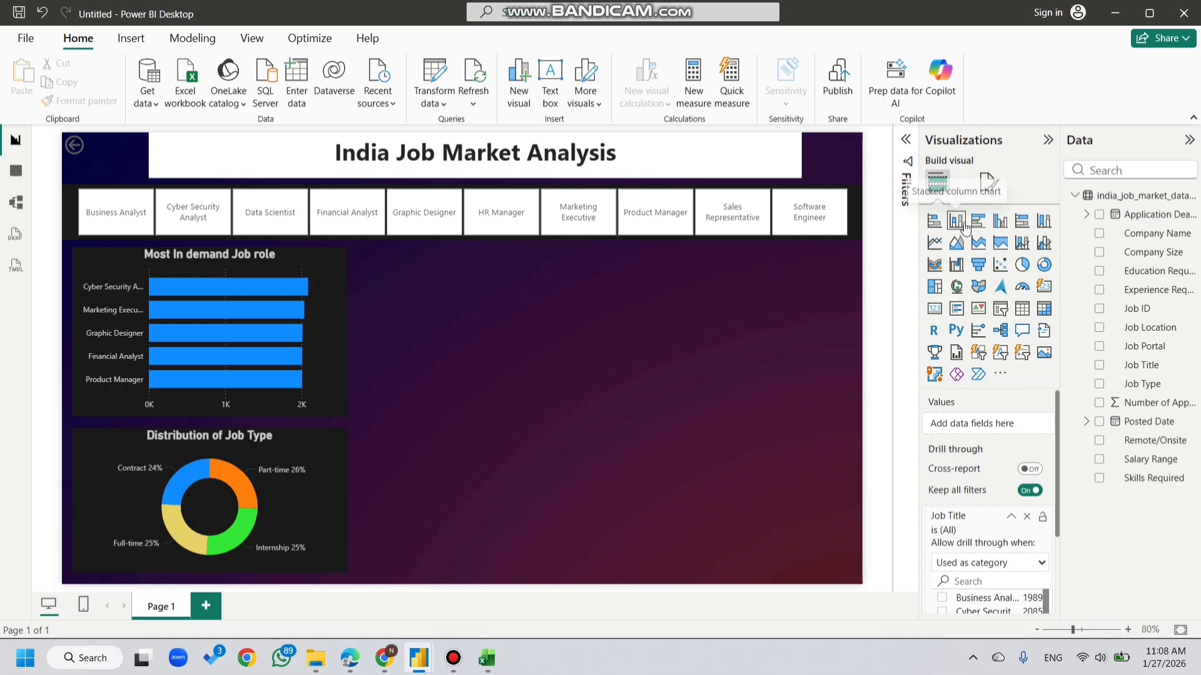
Step: Insert a stacked column chart in the empty page area with Job ID on the X-axis
left_click(956, 220)
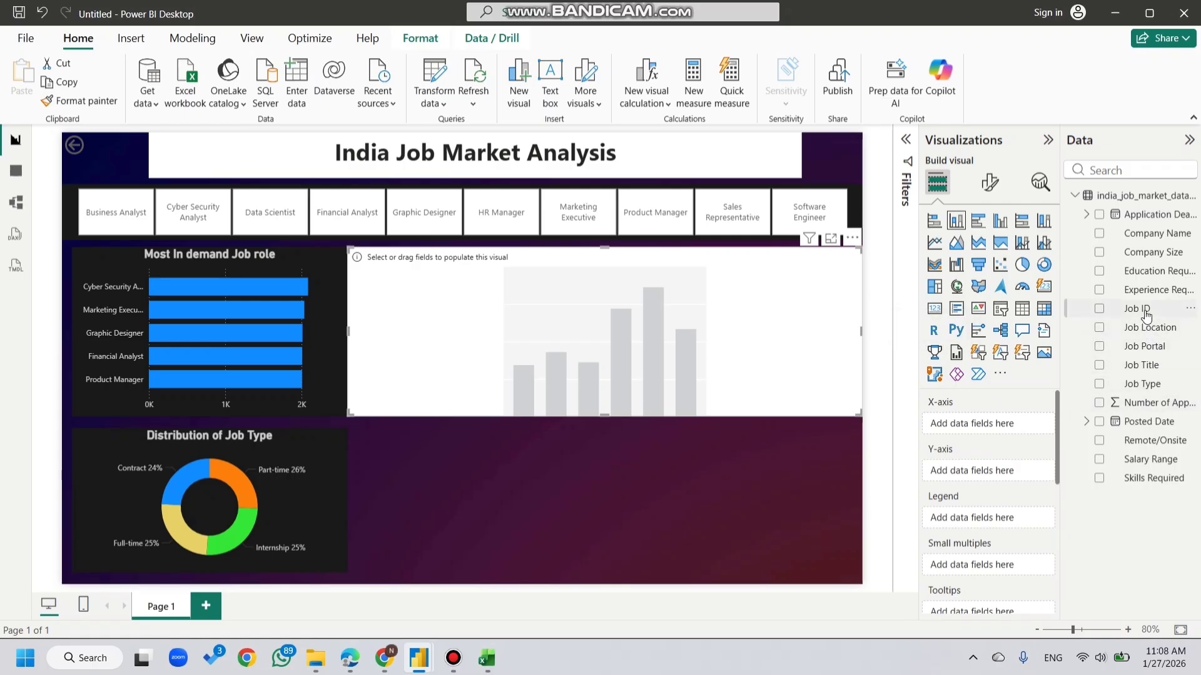
left_click_drag(1146, 314, 991, 428)
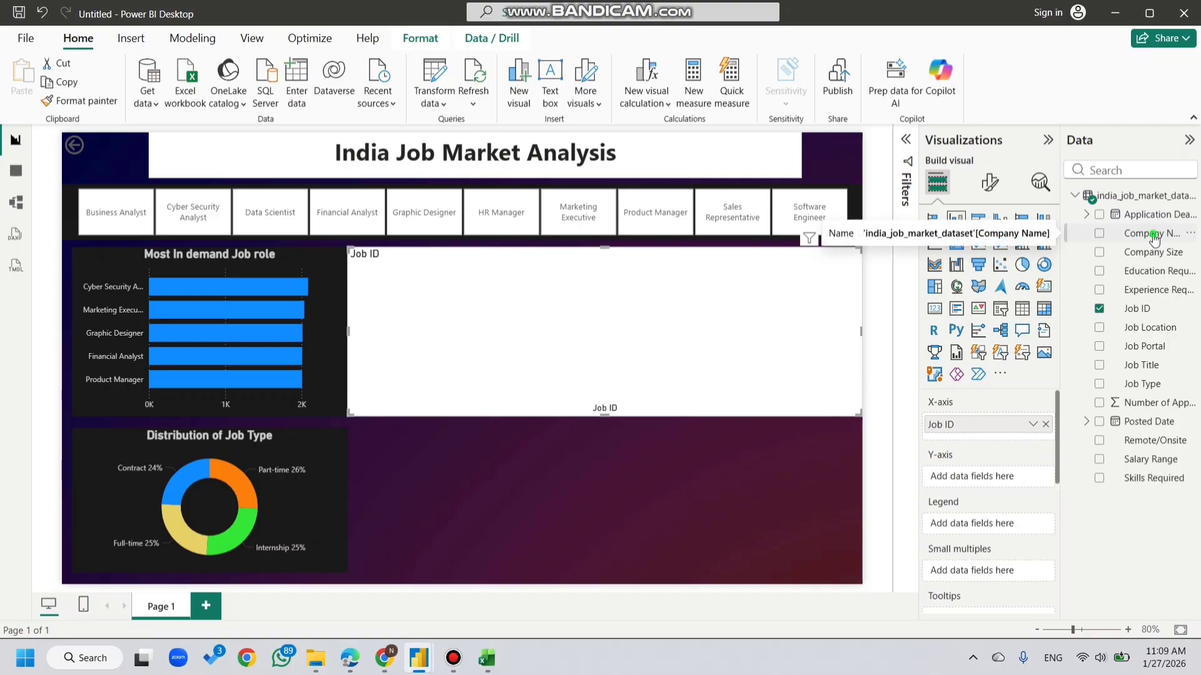
left_click_drag(1154, 238, 1013, 478)
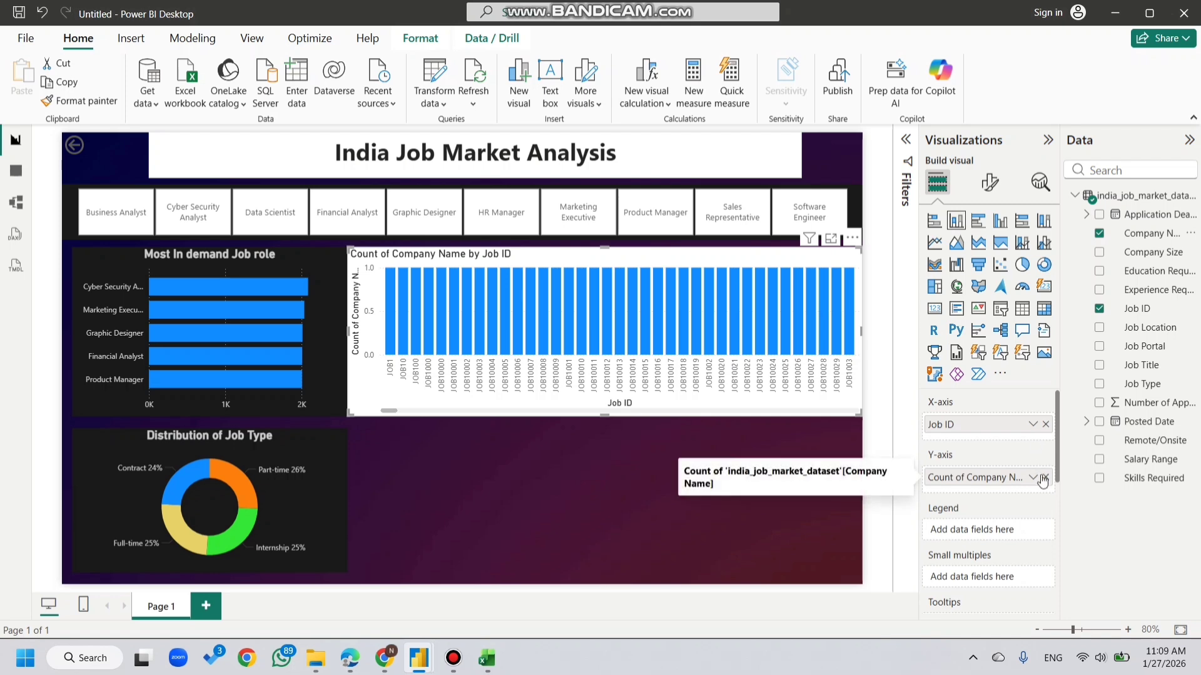
left_click(1032, 425)
mouse_move(1061, 470)
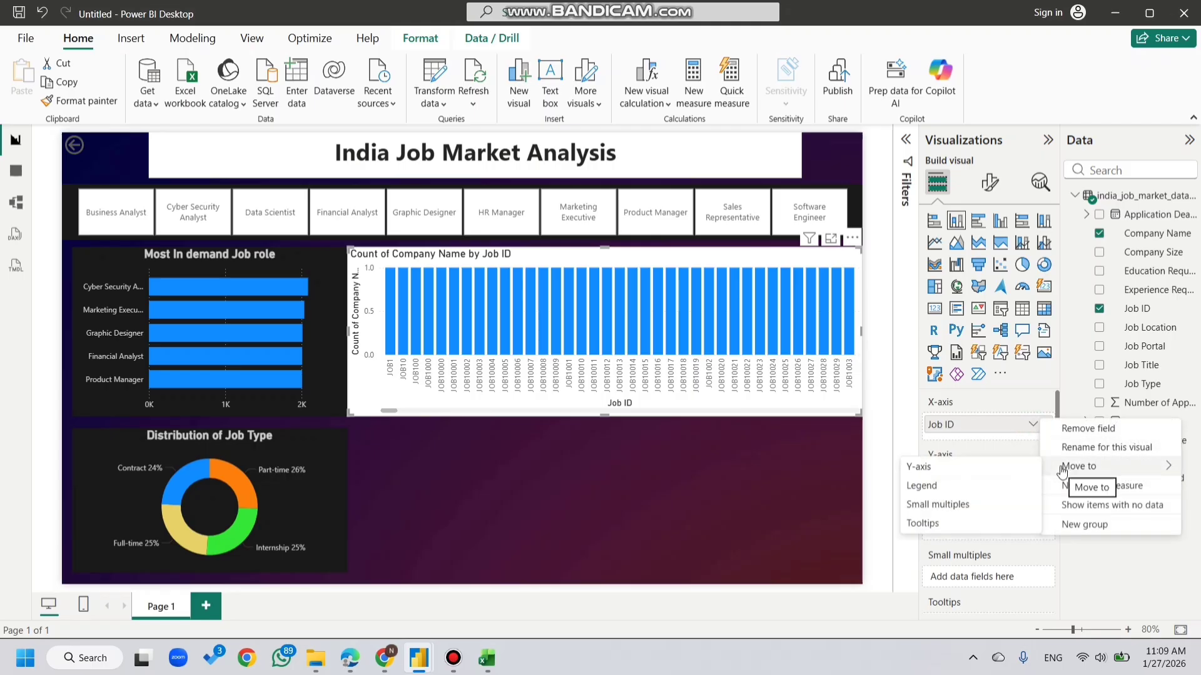
left_click(1004, 396)
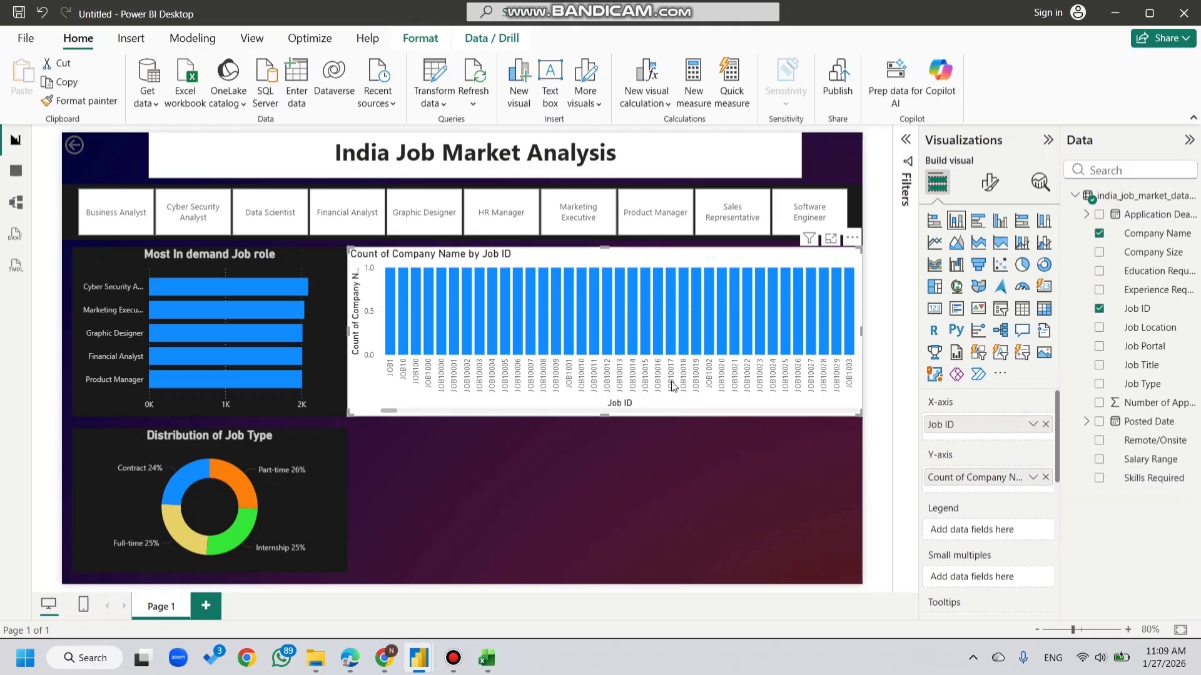
scroll(672, 385, "down", 1)
scroll(672, 385, "up", 2)
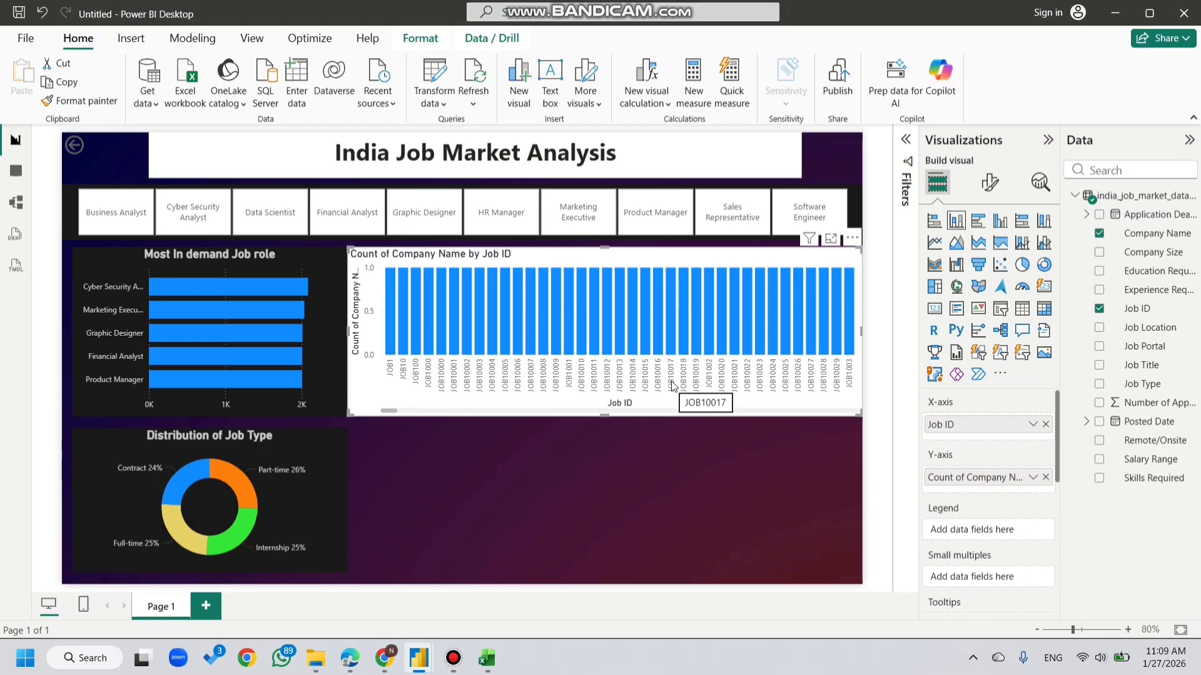
left_click(1045, 477)
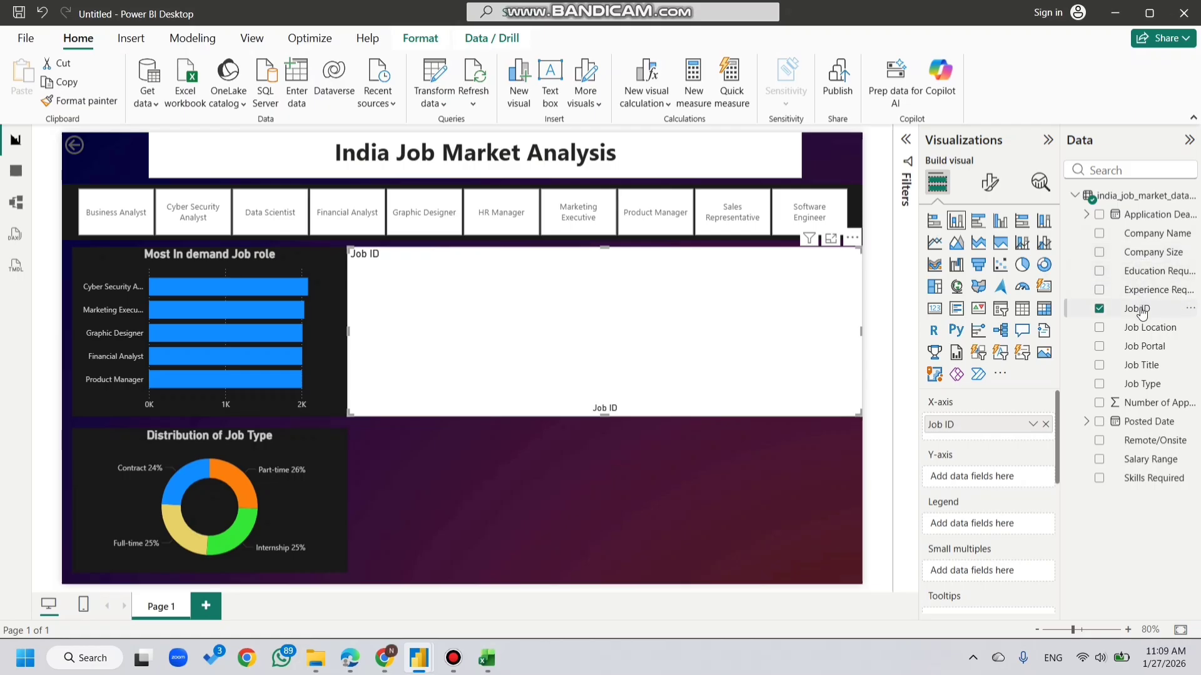
left_click(1030, 427)
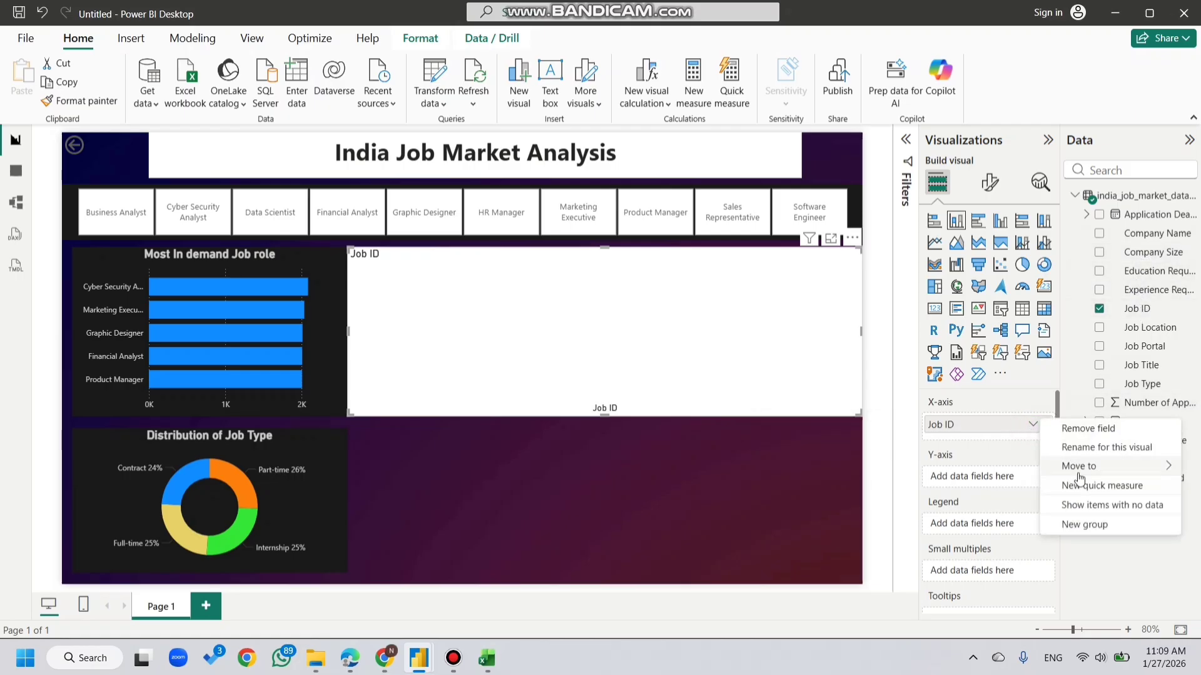
mouse_move(1079, 478)
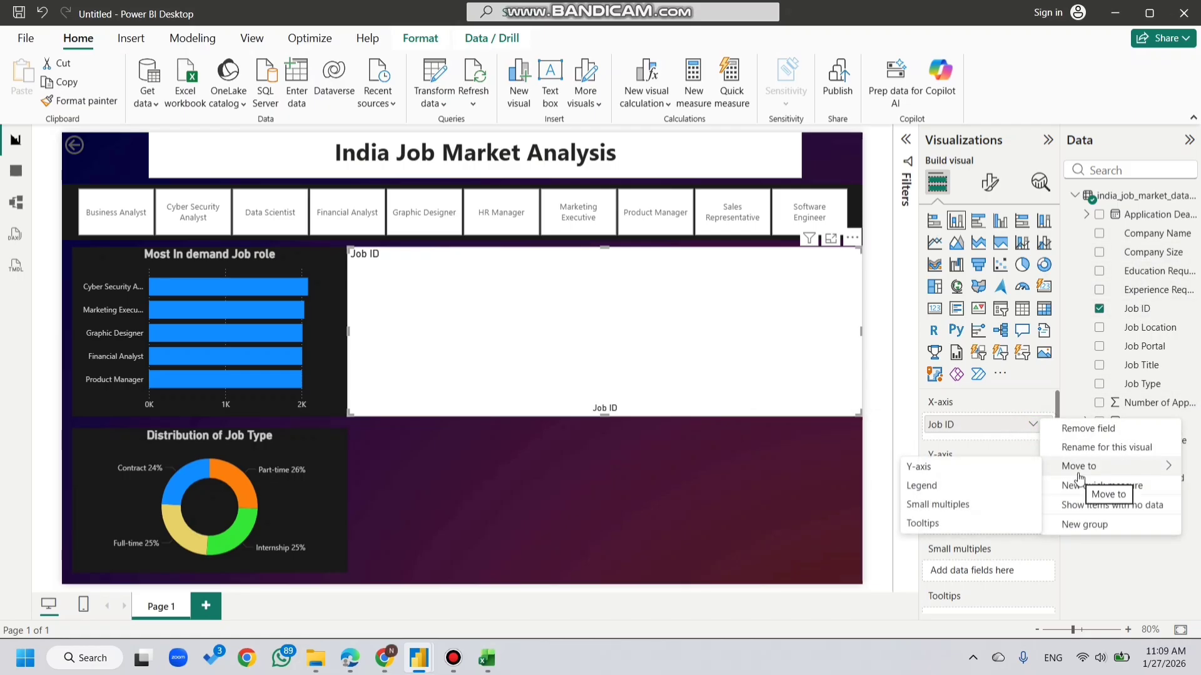
left_click(979, 435)
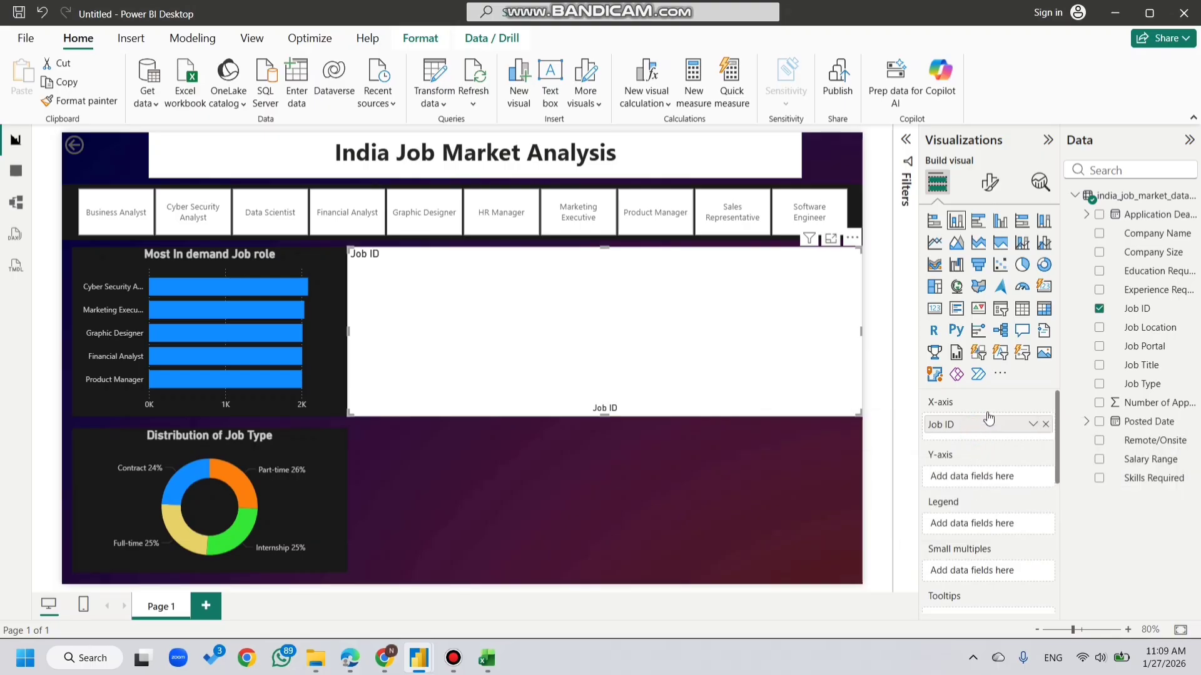
Step: Plot the count of Job ID on the Y-axis by Company Name on the X-axis and shrink the chart to about half its width
left_click_drag(989, 424, 982, 474)
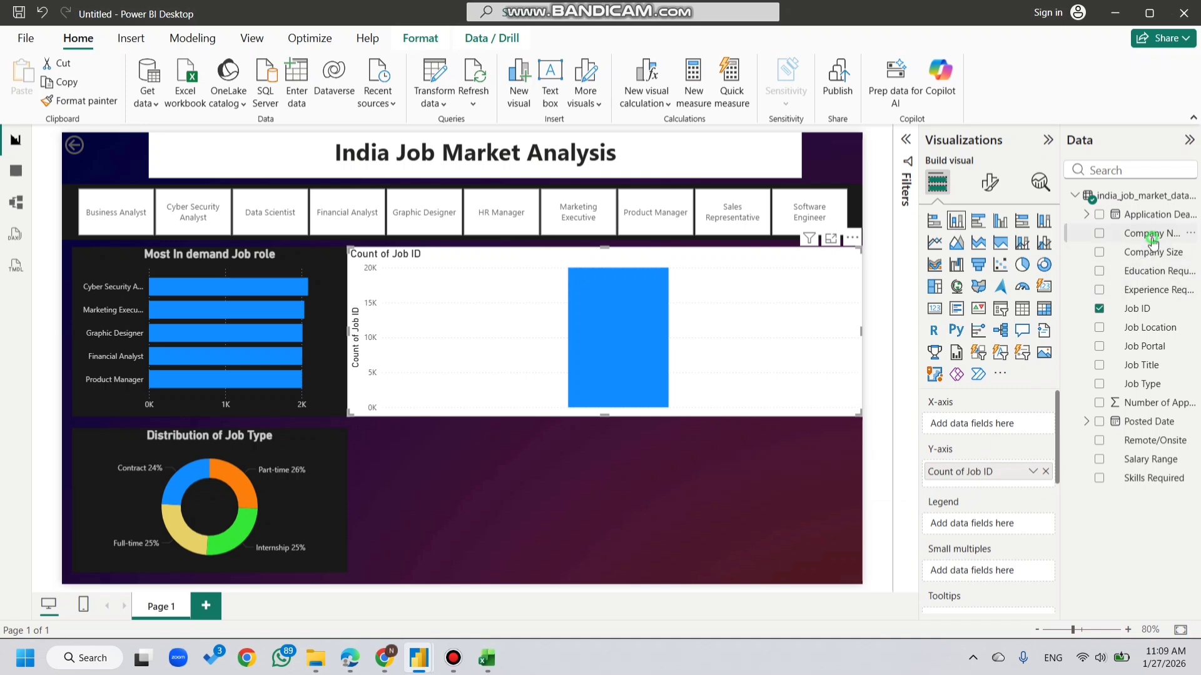
left_click_drag(1150, 233, 1000, 426)
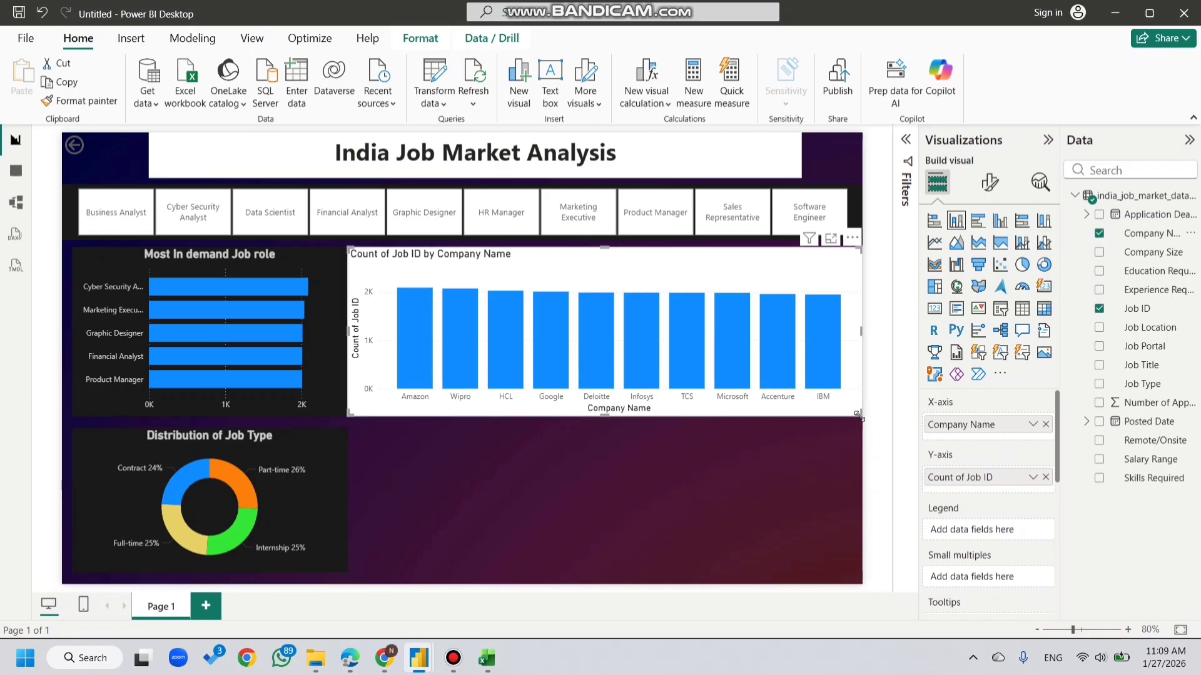
left_click_drag(860, 417, 613, 400)
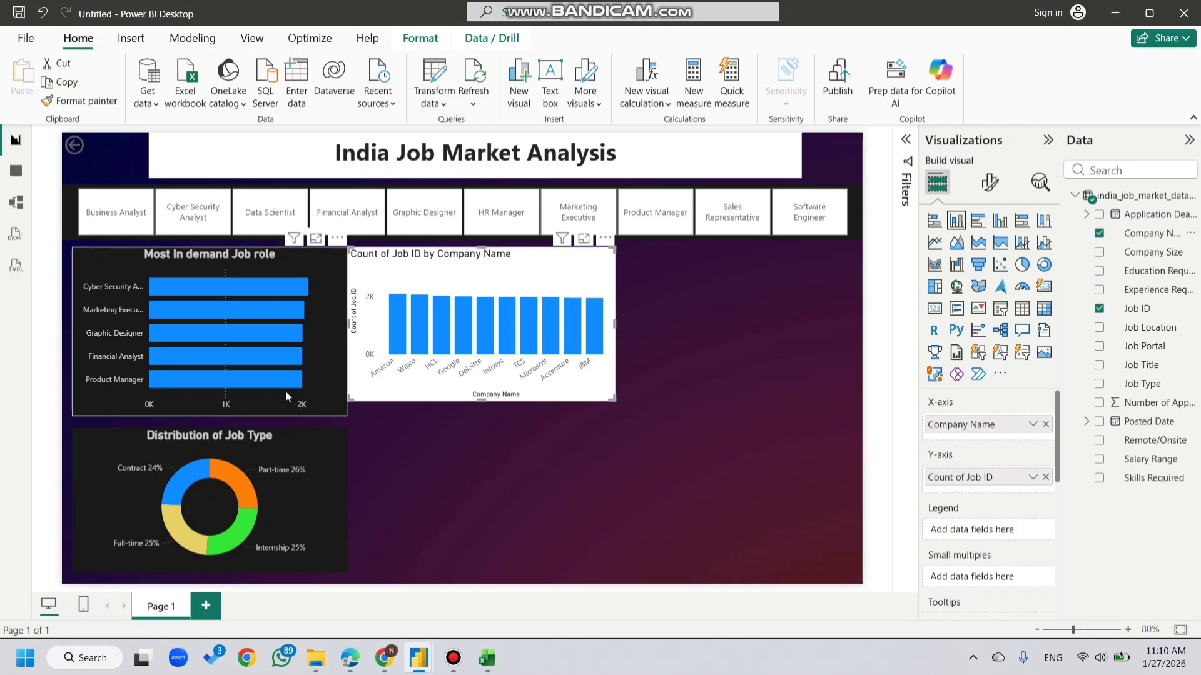
Step: Copy the job role bar chart's formatting onto the company column chart and shift that chart to leave a gap beside the bar chart
left_click(279, 299)
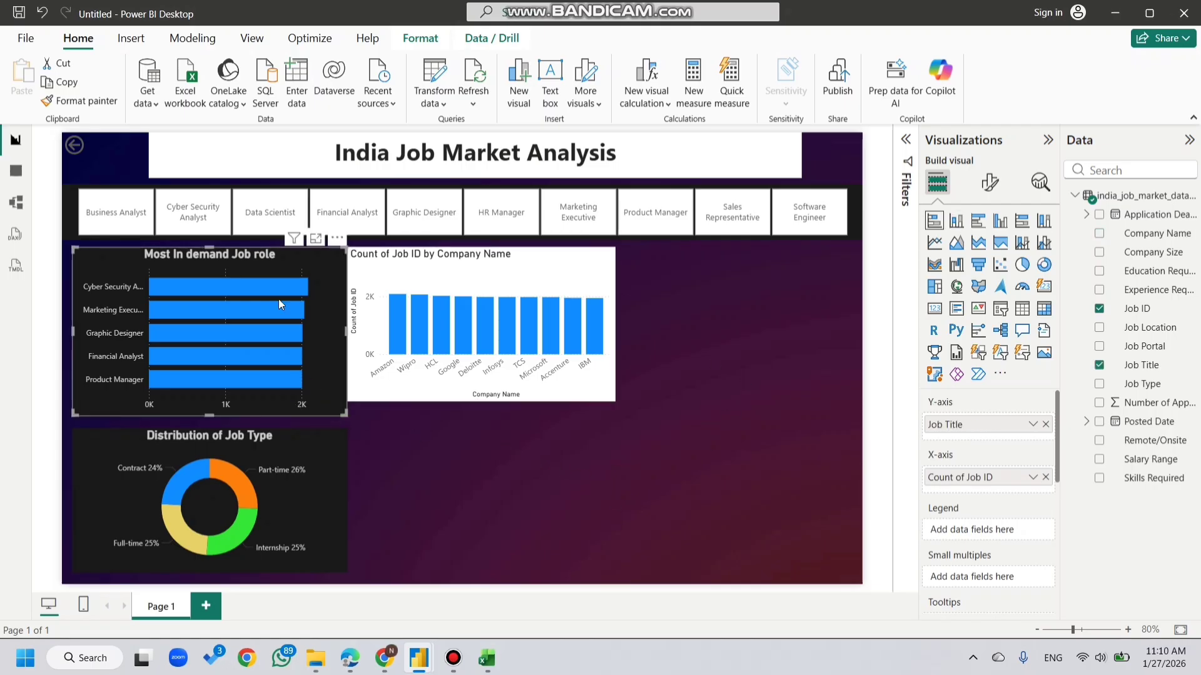
left_click(116, 102)
left_click(587, 379)
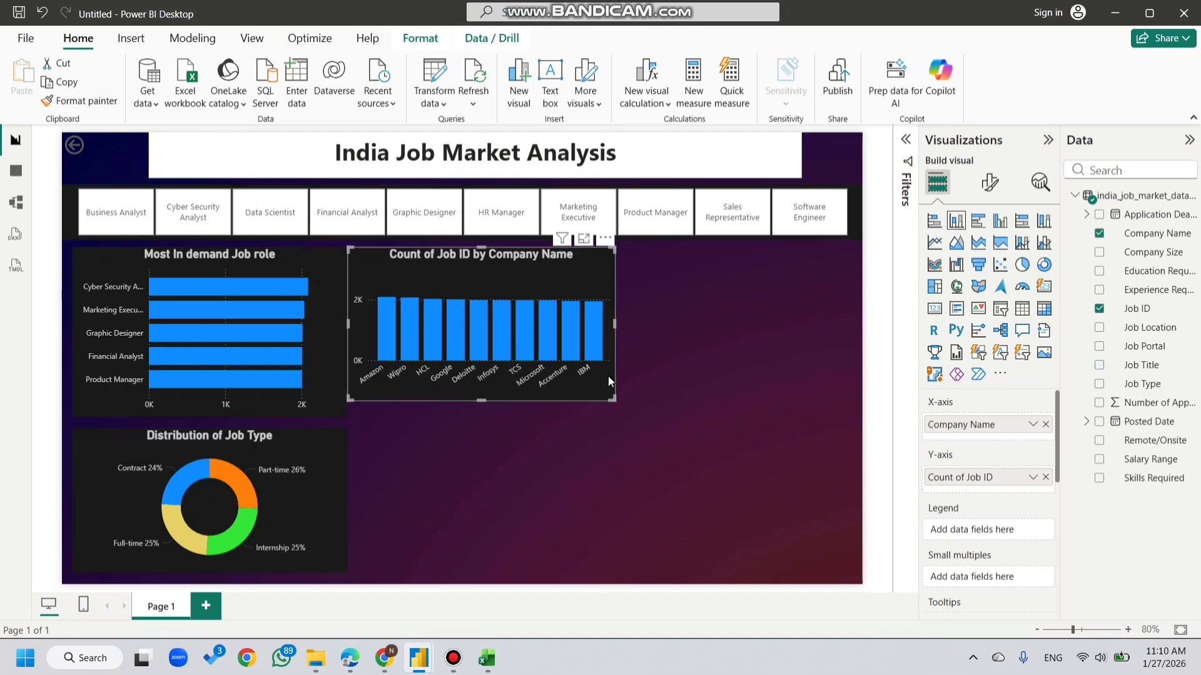
left_click_drag(606, 392, 621, 393)
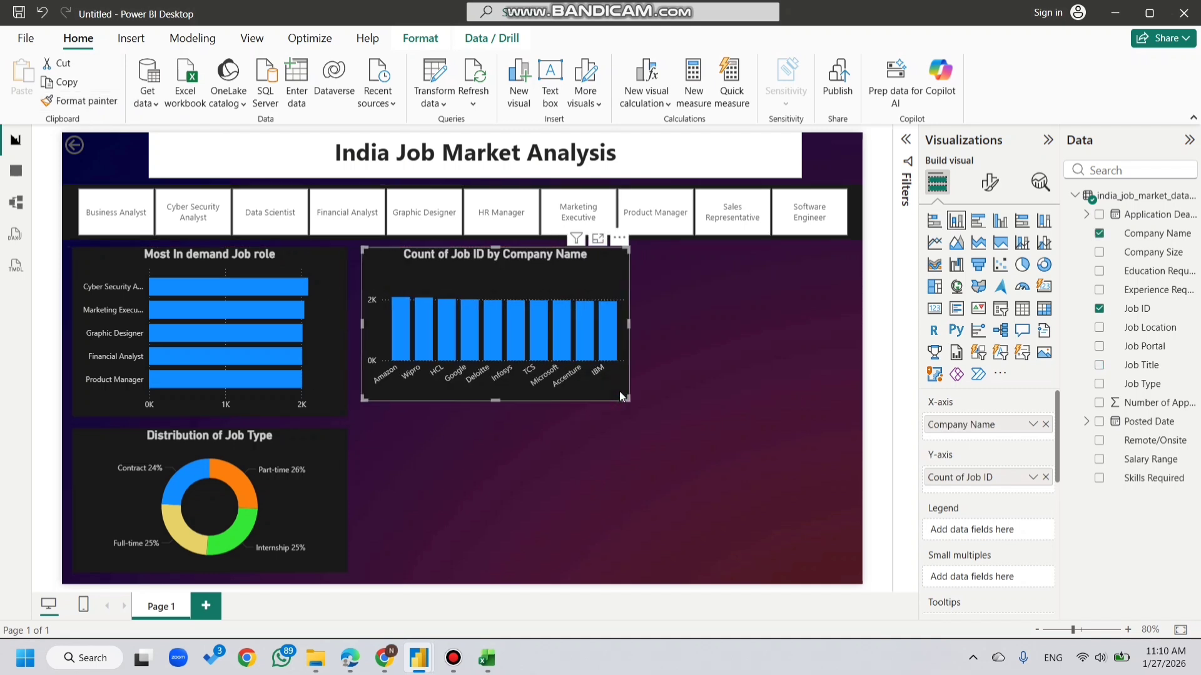
left_click(578, 467)
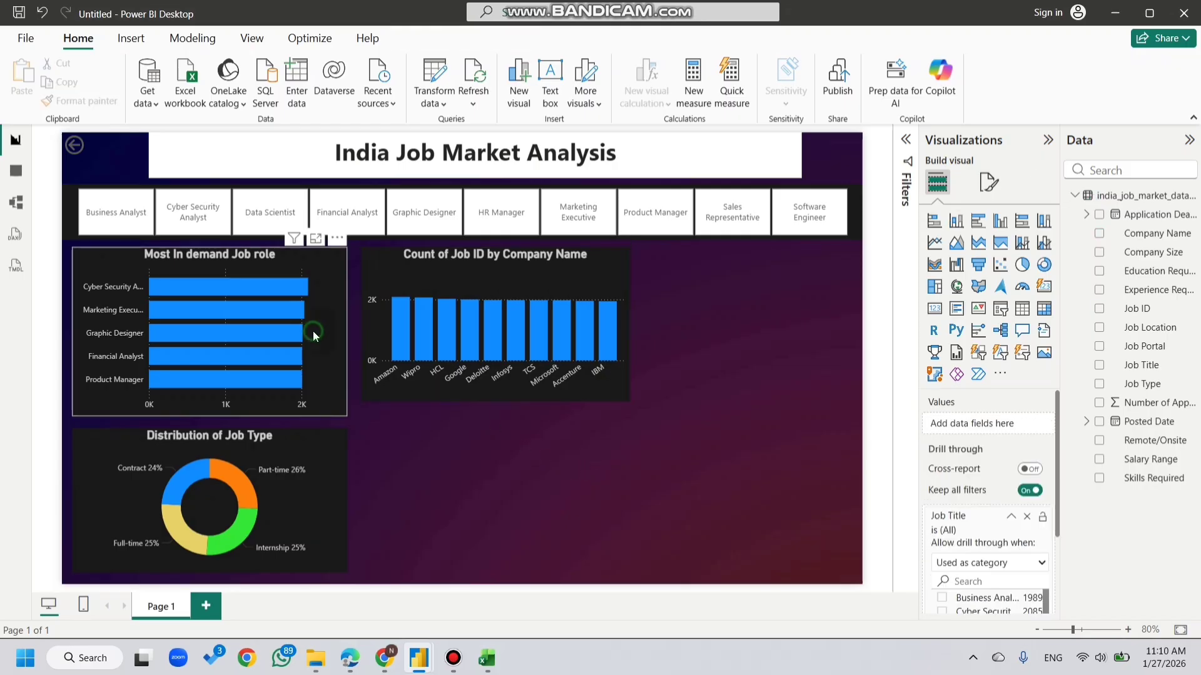
Step: Move the company column chart sideways to close the gap beside the job role bar chart
left_click(343, 328)
mouse_move(343, 325)
left_mouse_down()
mouse_move(328, 322)
mouse_move(351, 328)
left_mouse_up()
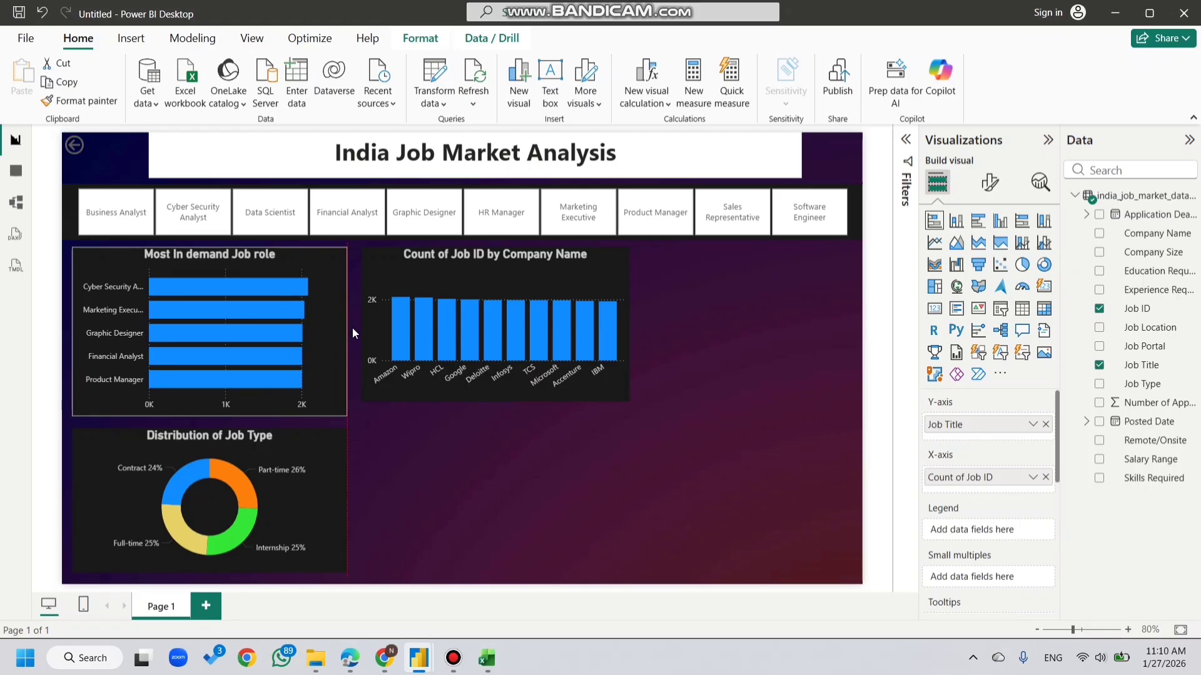
left_click(391, 432)
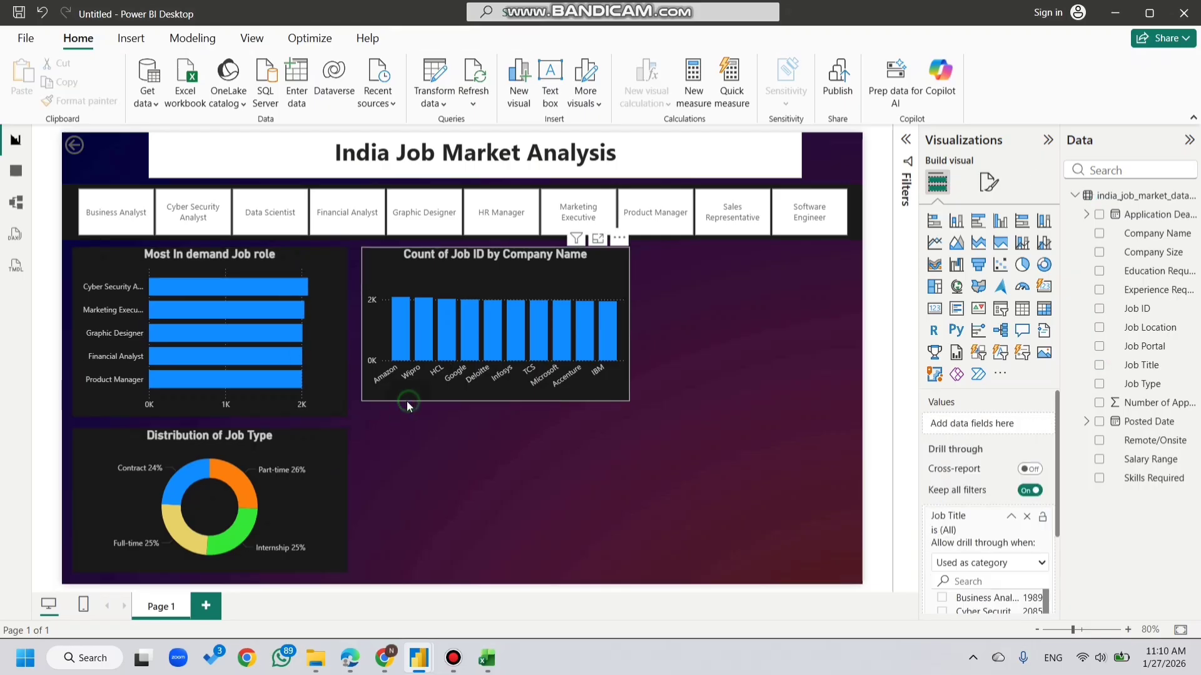
left_click_drag(406, 400, 383, 404)
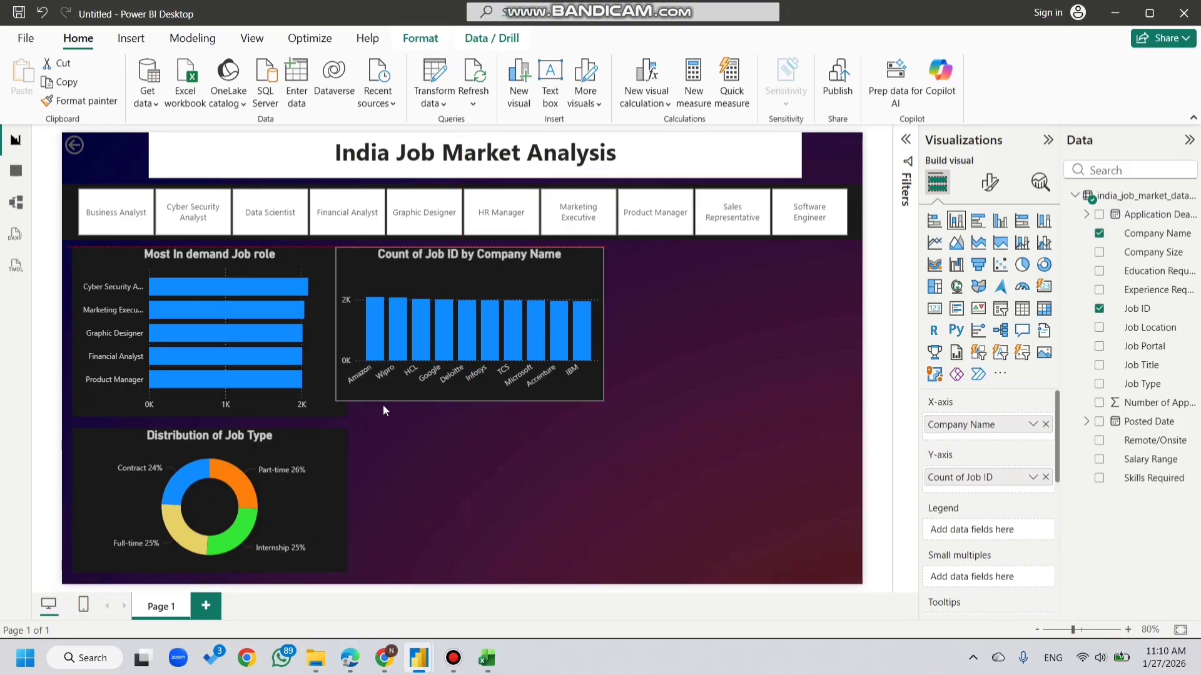
left_click(432, 464)
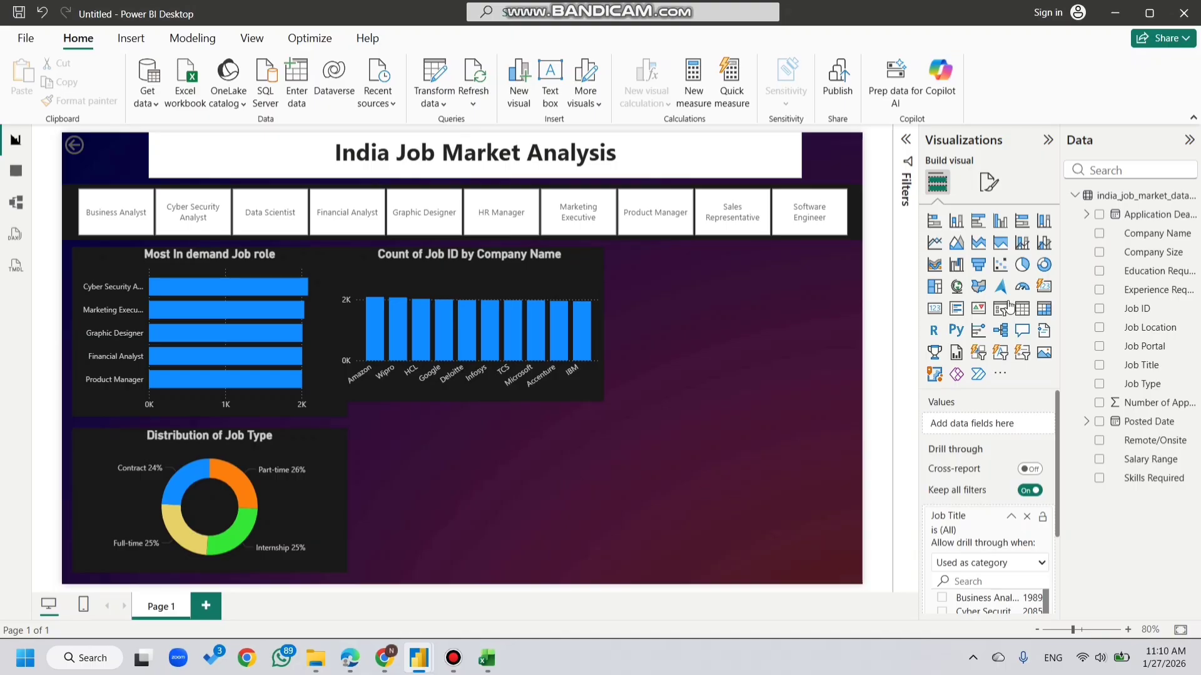
Step: Insert a donut chart below the company chart showing the count of Job Title by Remote/Onsite
left_click(1044, 266)
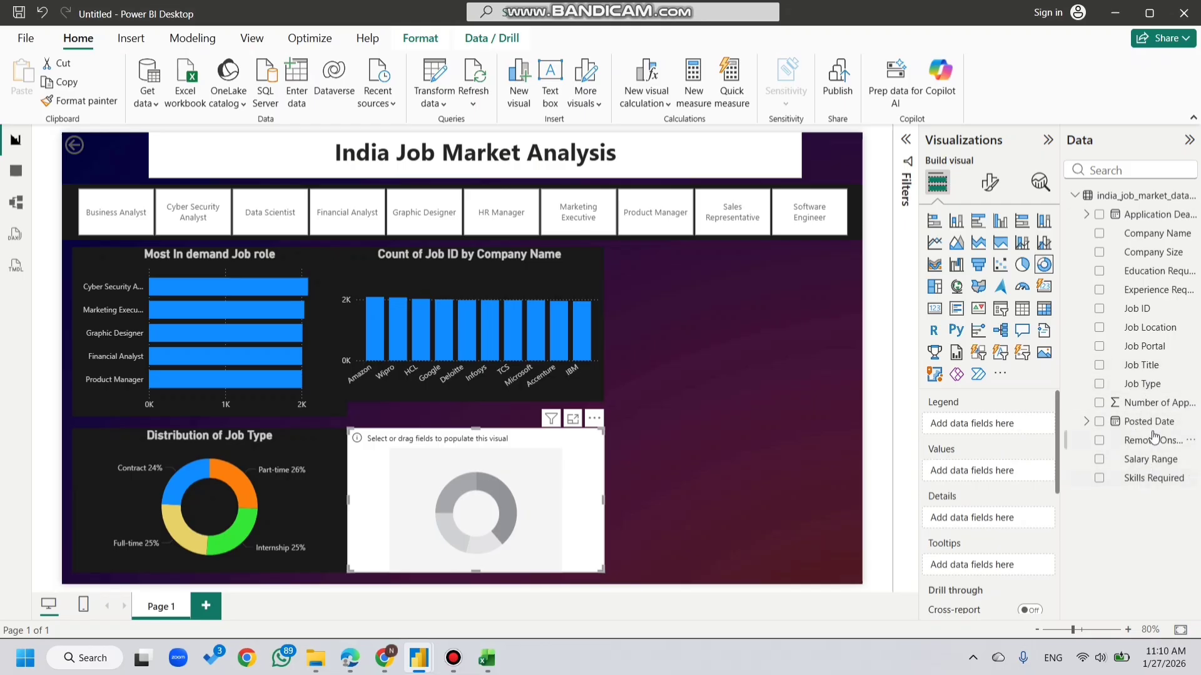
left_click_drag(1149, 446, 1020, 430)
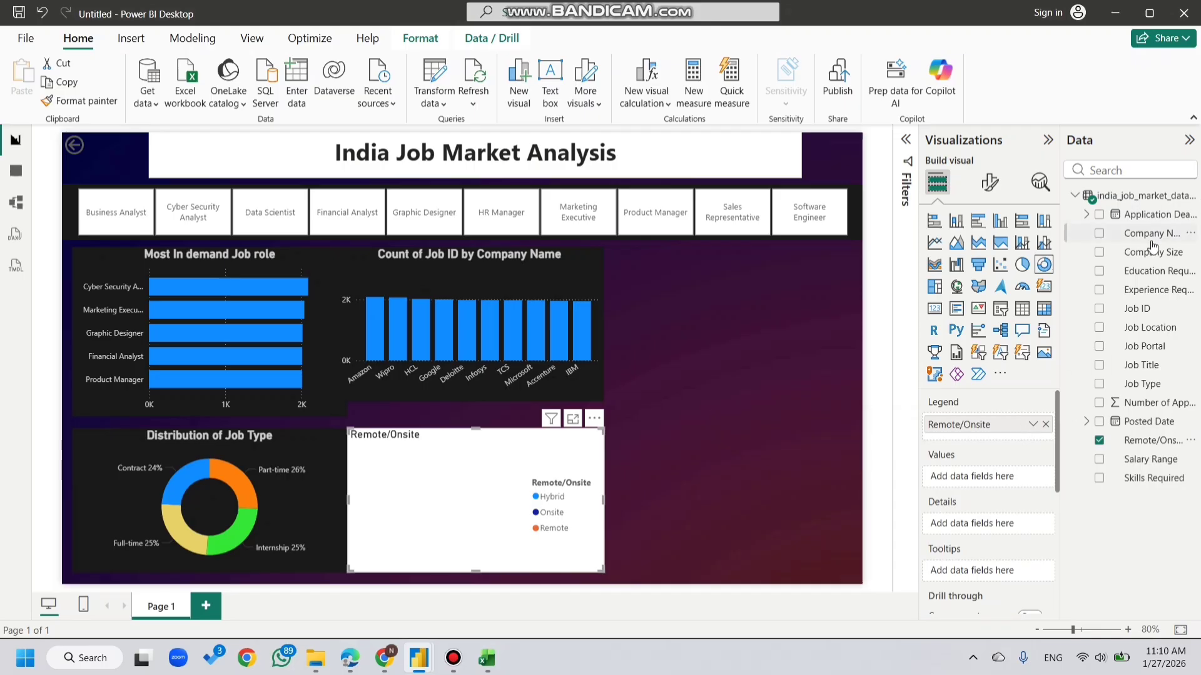
left_click(1149, 366)
left_click_drag(1147, 365, 971, 476)
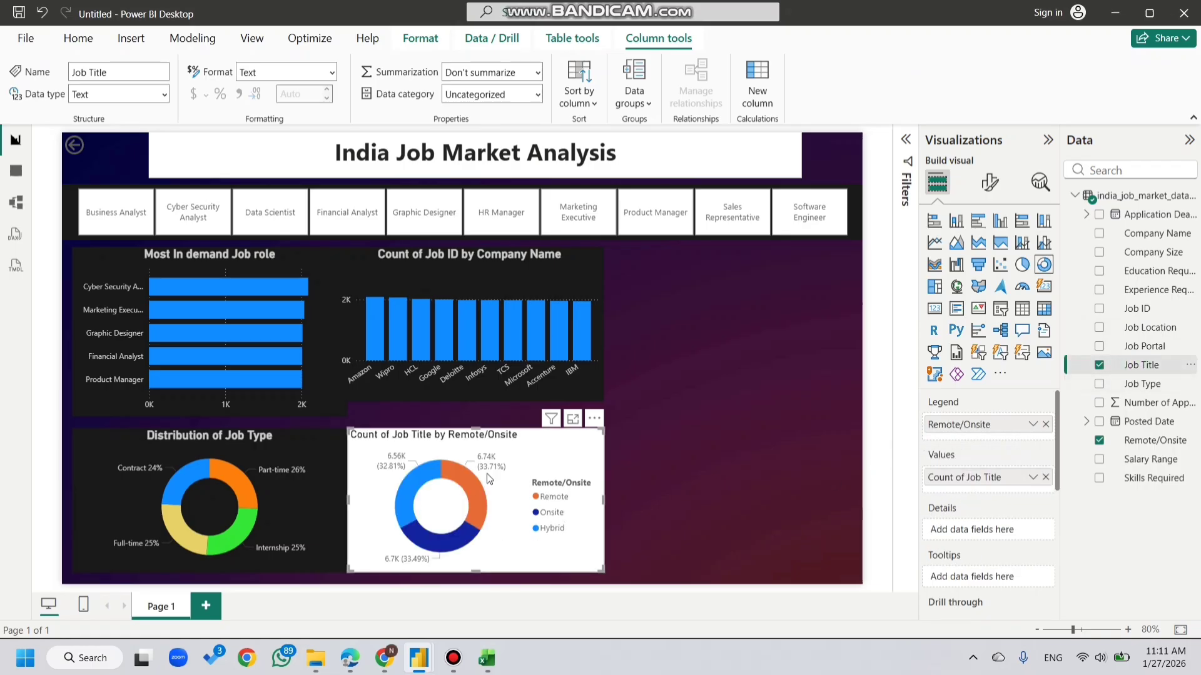
Step: Copy the job type donut chart's formatting onto the Remote/Onsite donut chart
left_click(313, 534)
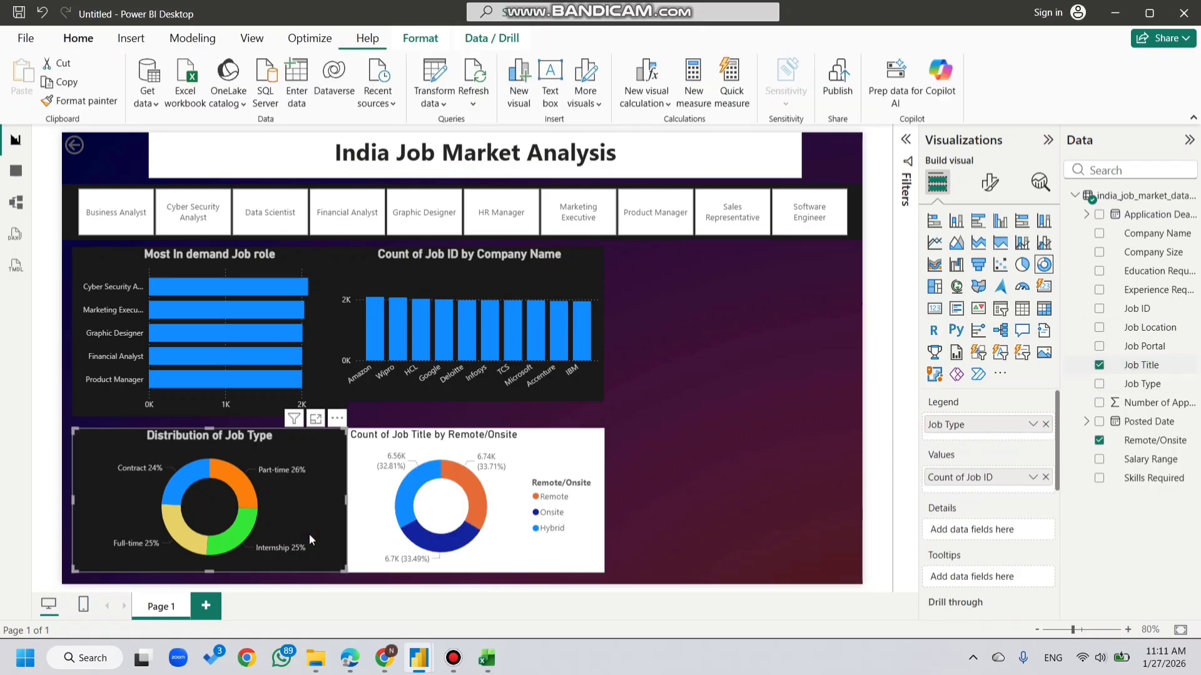
left_click(80, 101)
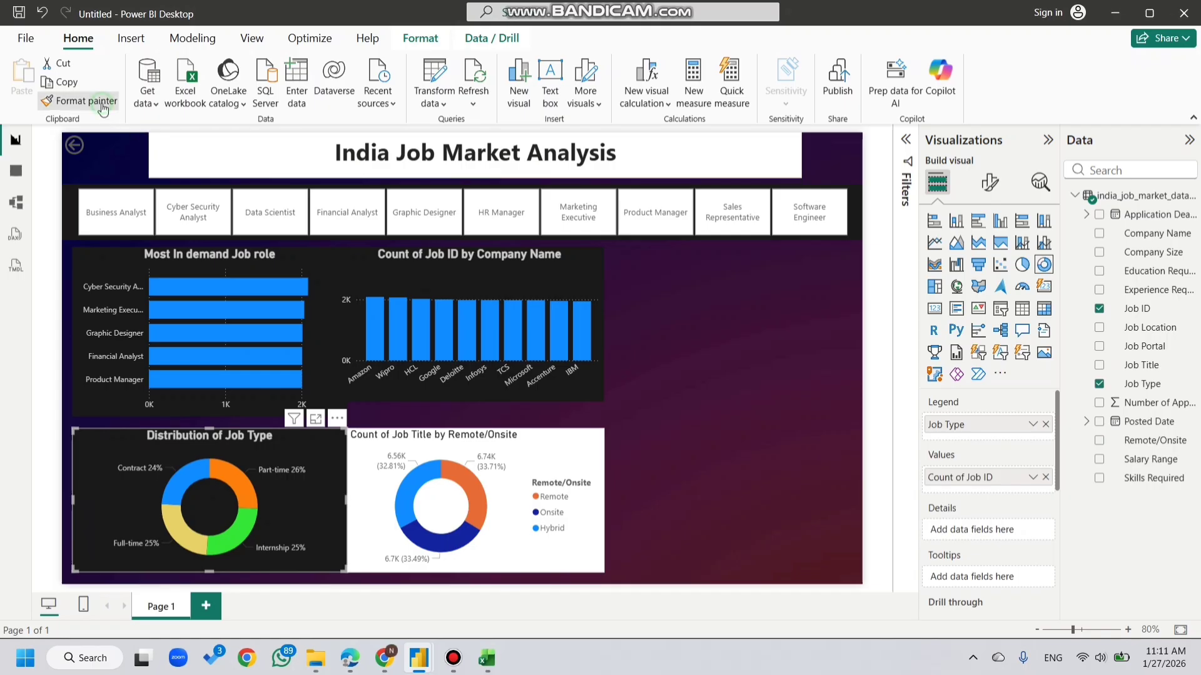
left_click(362, 520)
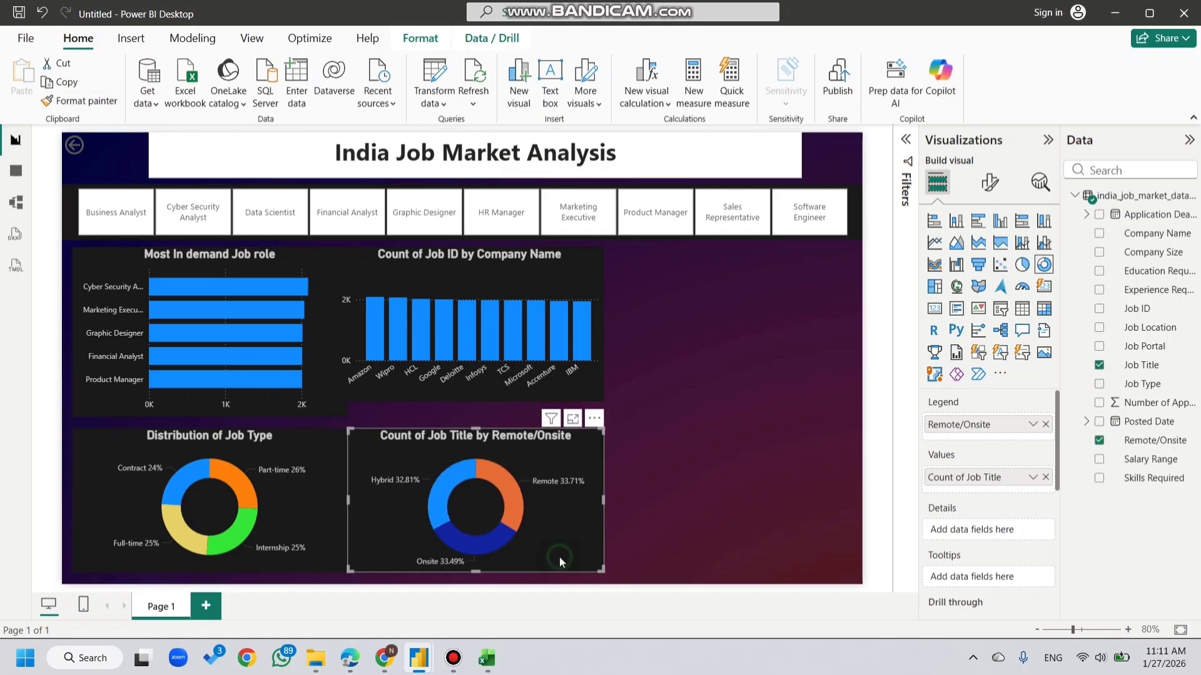
Step: Change the Onsite slice of the Remote/Onsite donut chart to the recently used bright green
left_click(989, 182)
left_click(985, 323)
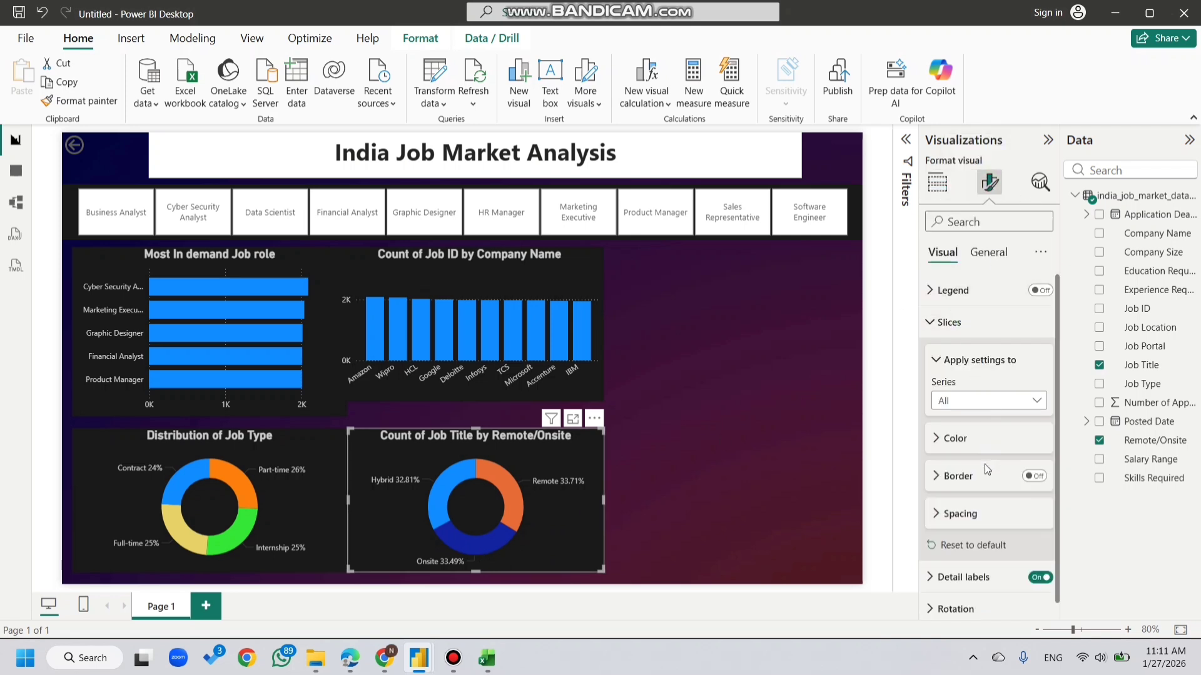
left_click(979, 402)
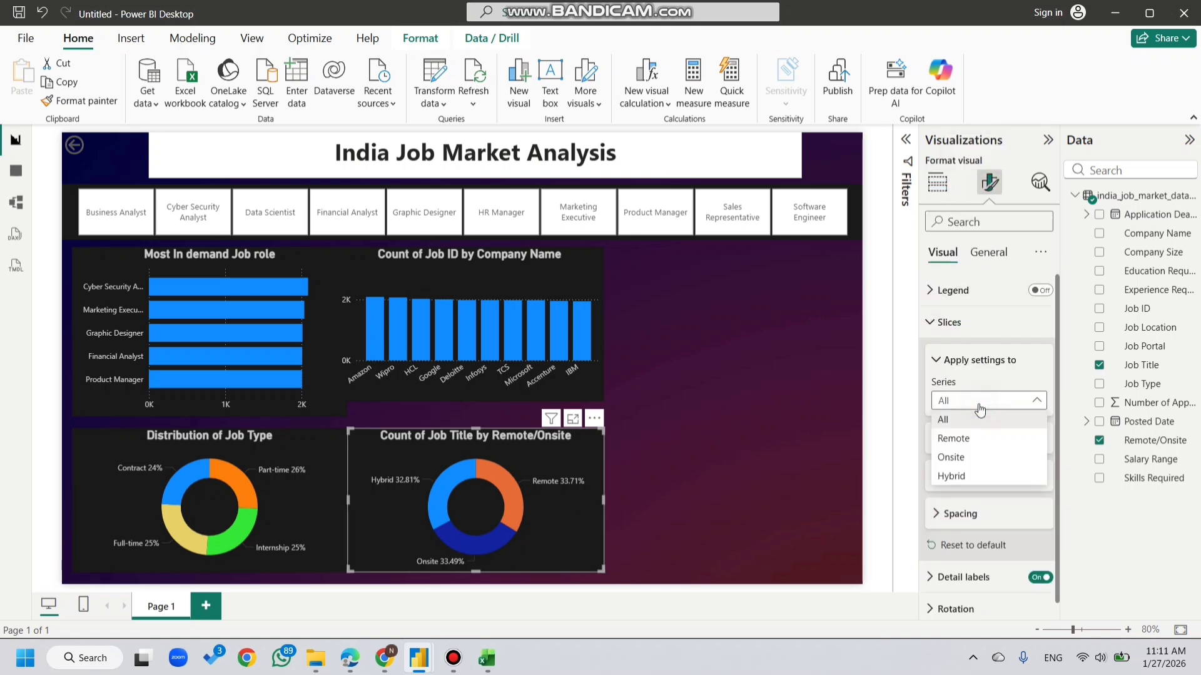
left_click(974, 463)
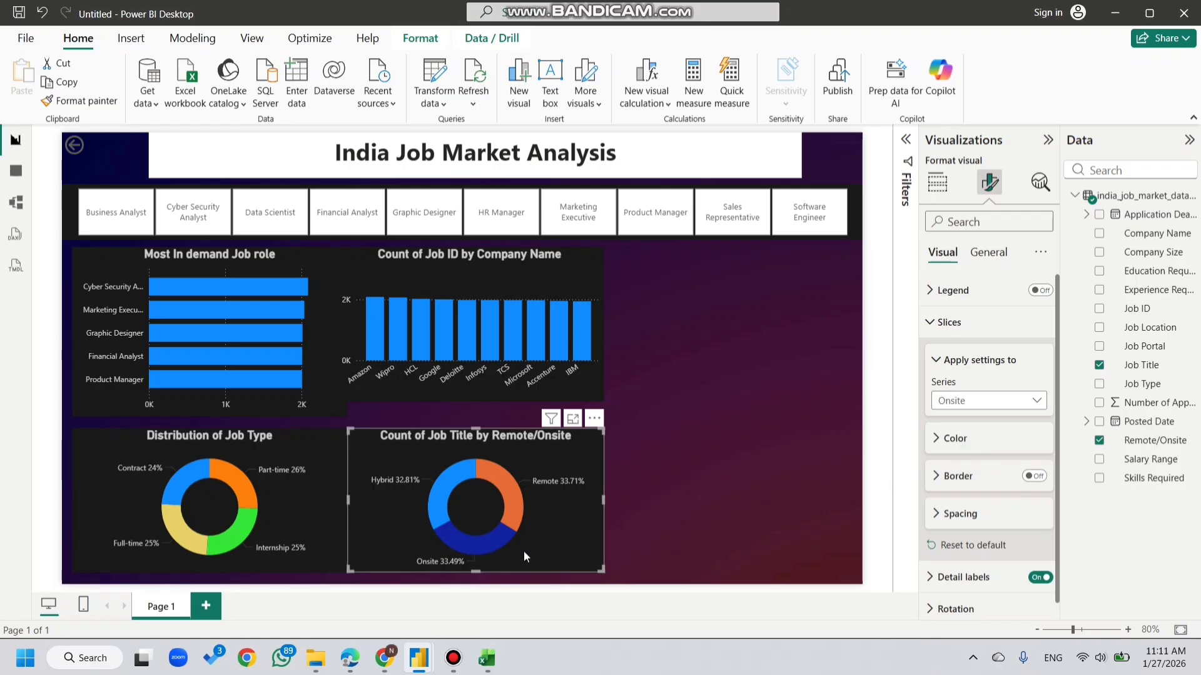
left_click(1001, 439)
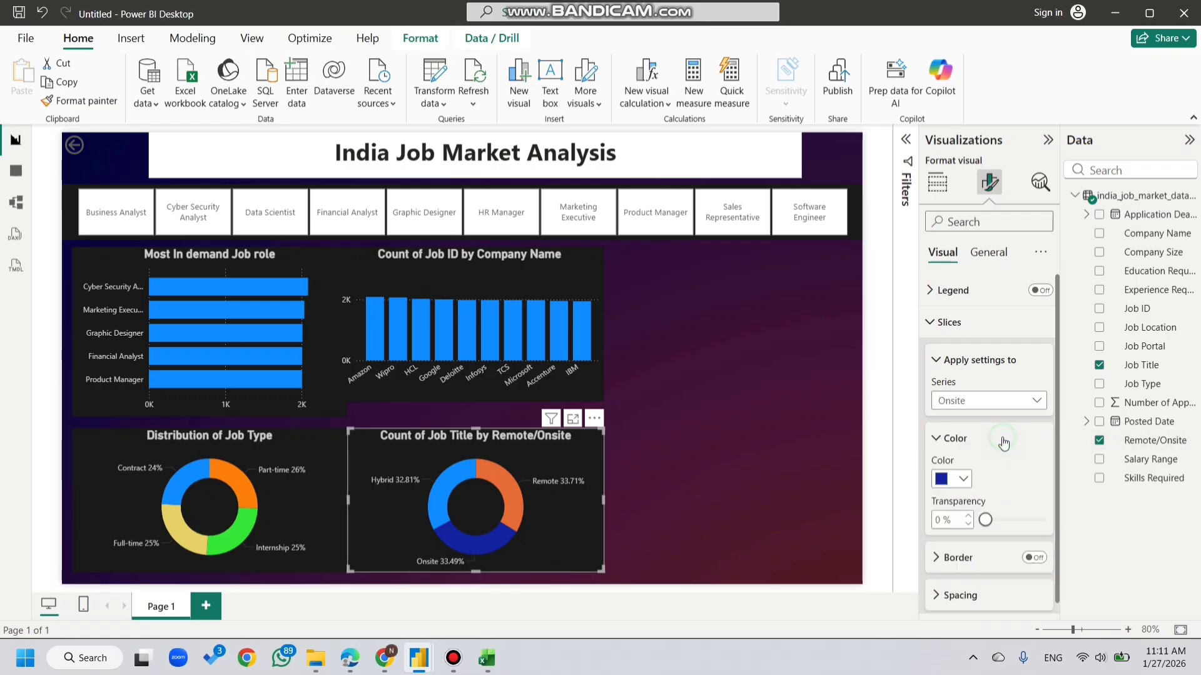
left_click(961, 480)
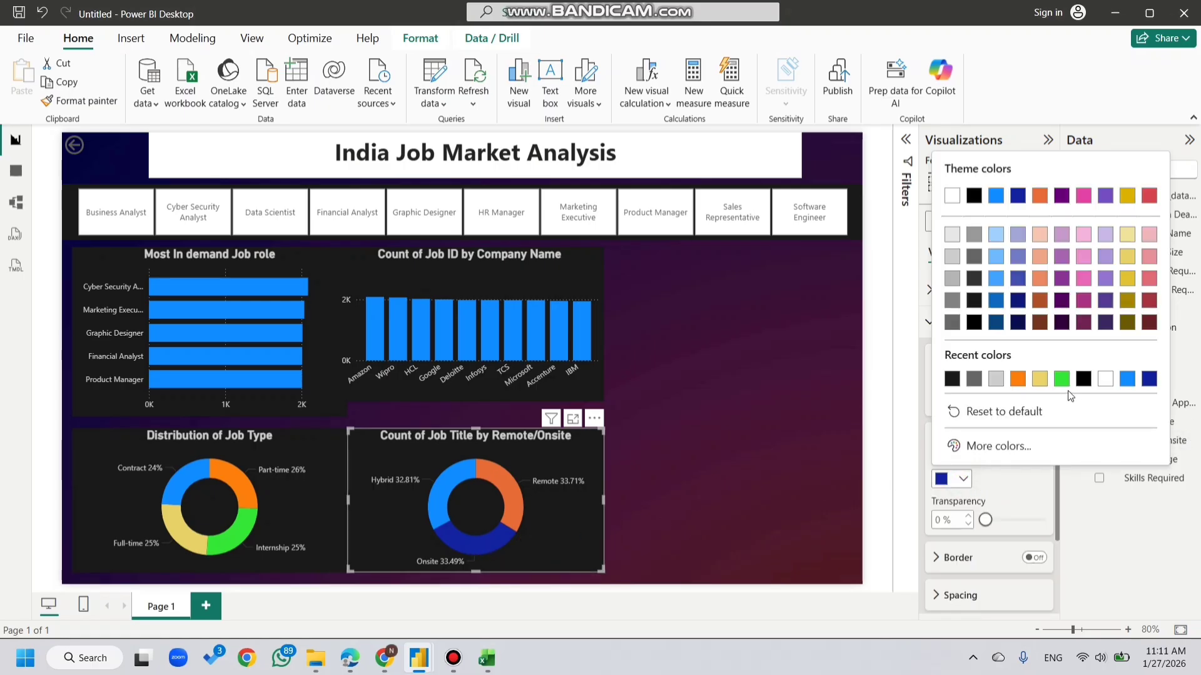
left_click(1062, 379)
Step: Insert a stacked area chart in the empty page area beside the company column chart
left_click(719, 488)
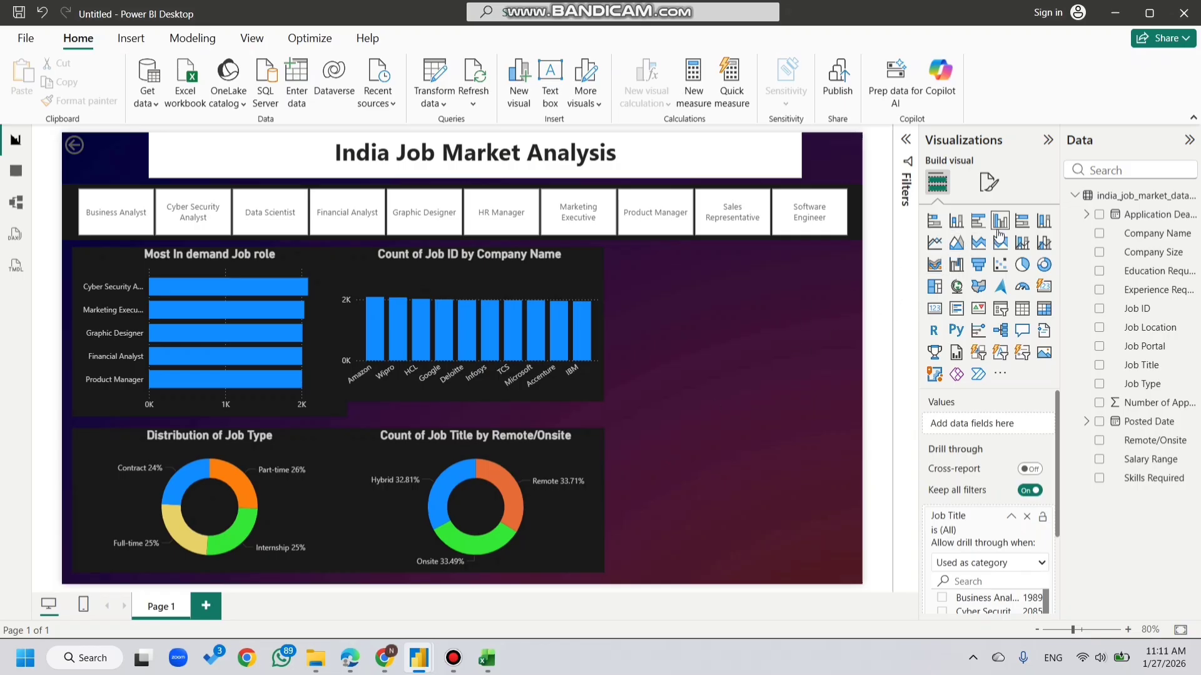
left_click(979, 244)
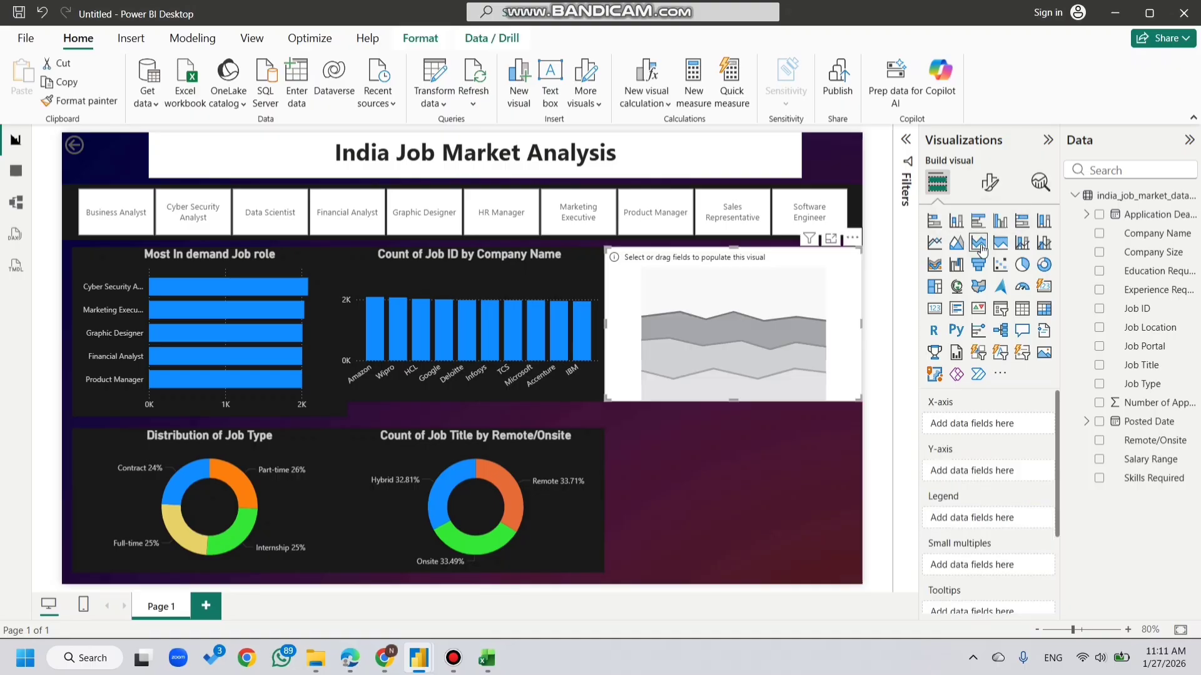
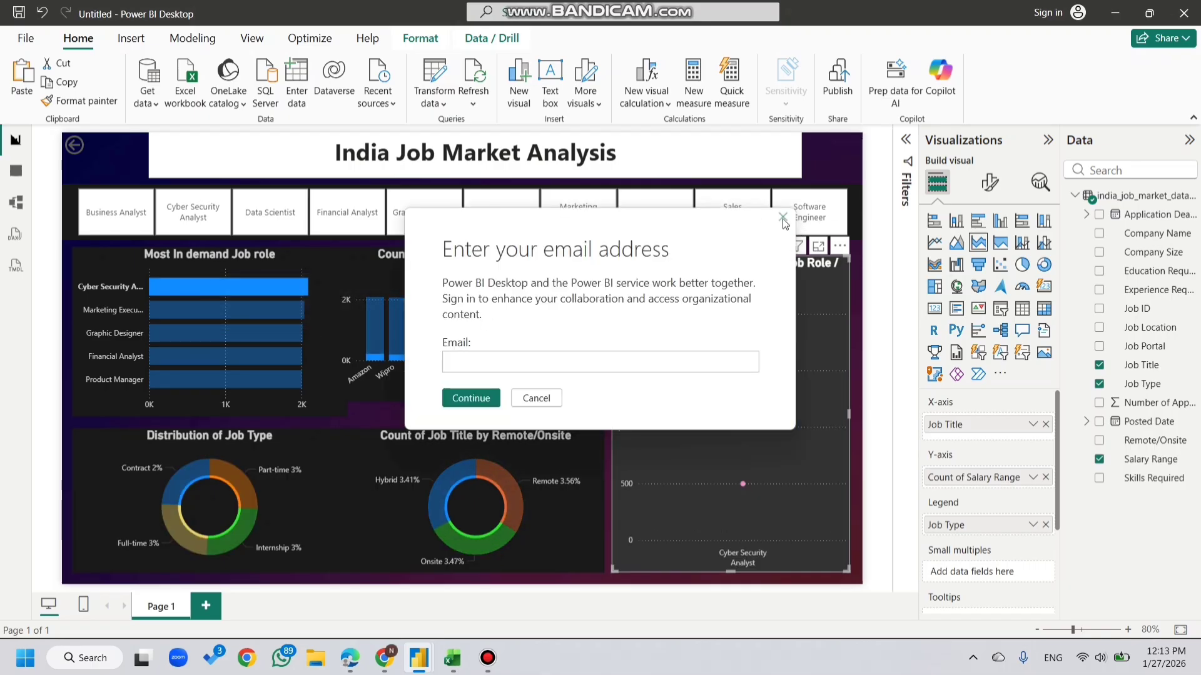
Step: Cross-filter the page by the Graphic Designer bar and clear that selection, dismissing the sign-in prompts
left_click(782, 219)
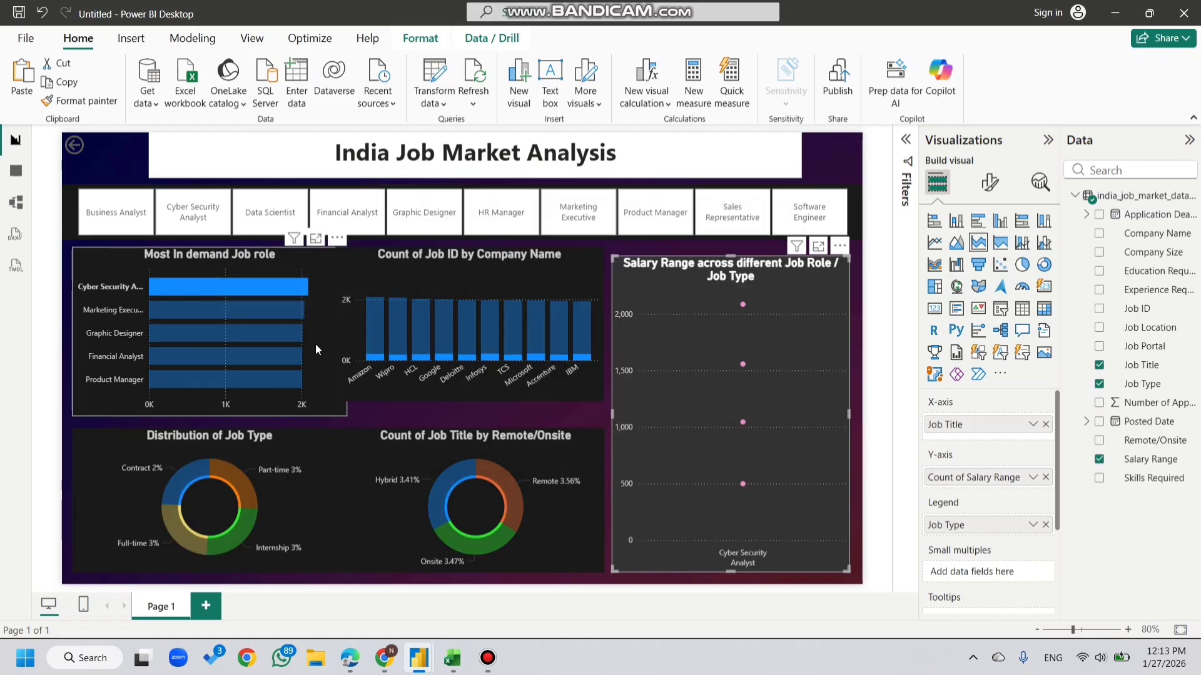
left_click(299, 331)
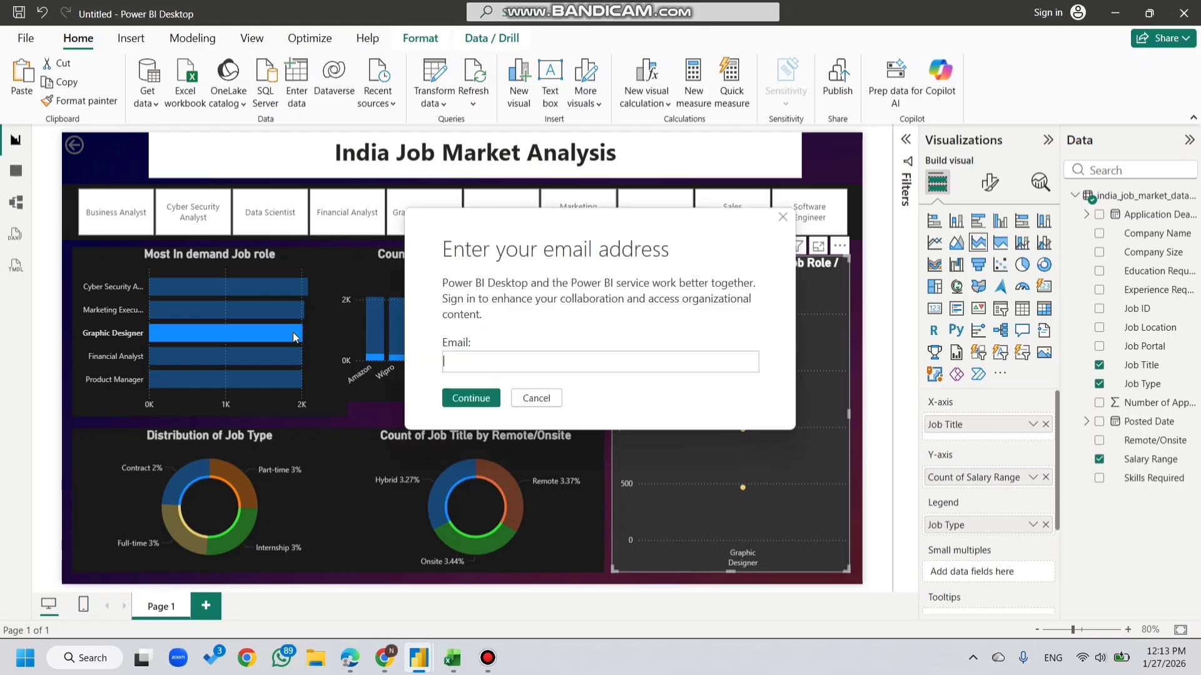
key("Escape")
left_click(287, 331)
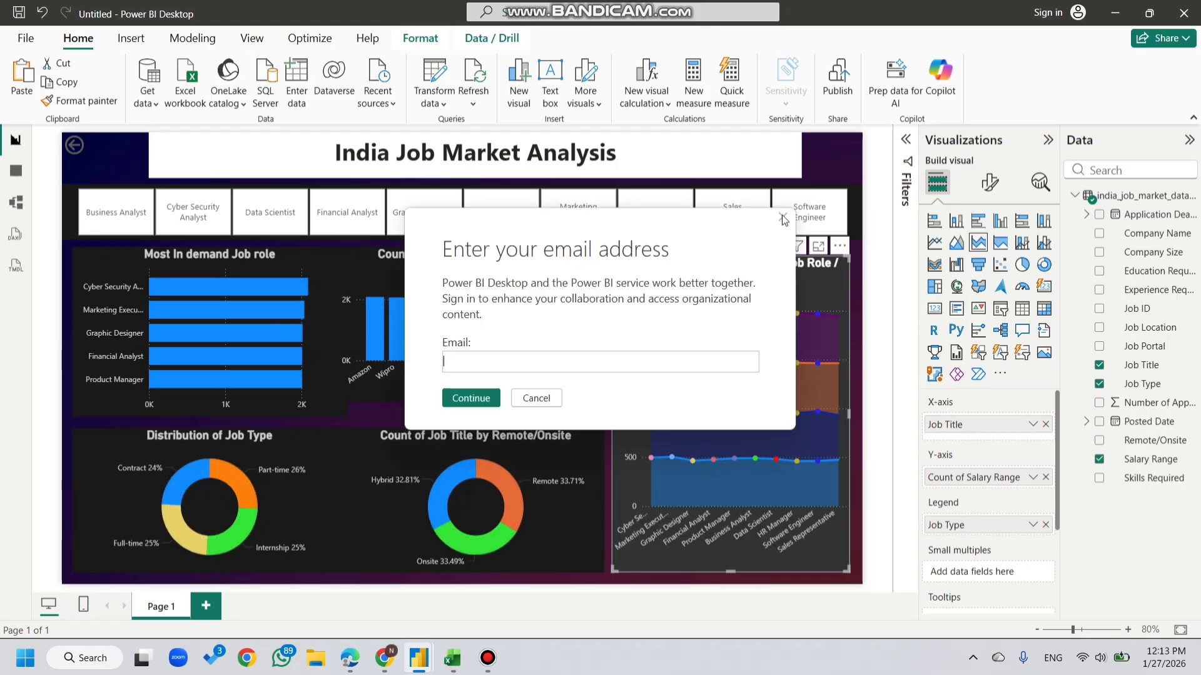
left_click(782, 217)
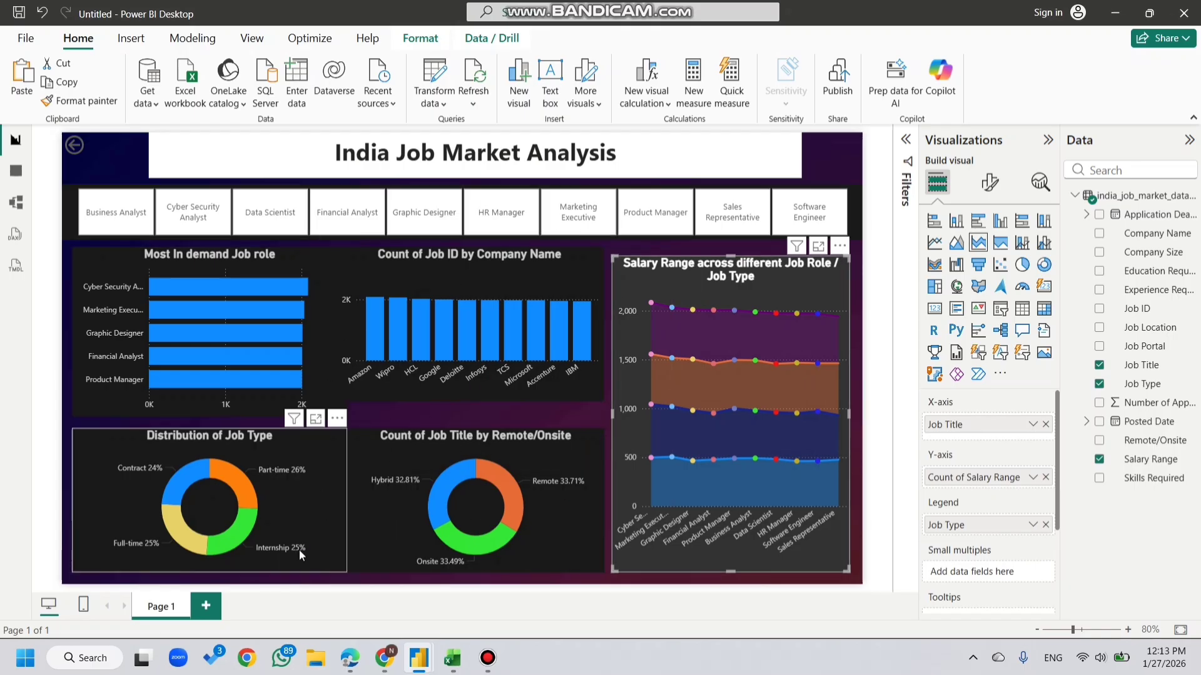
Step: Duplicate Page 1 and dismiss the sign-in prompt
right_click(152, 613)
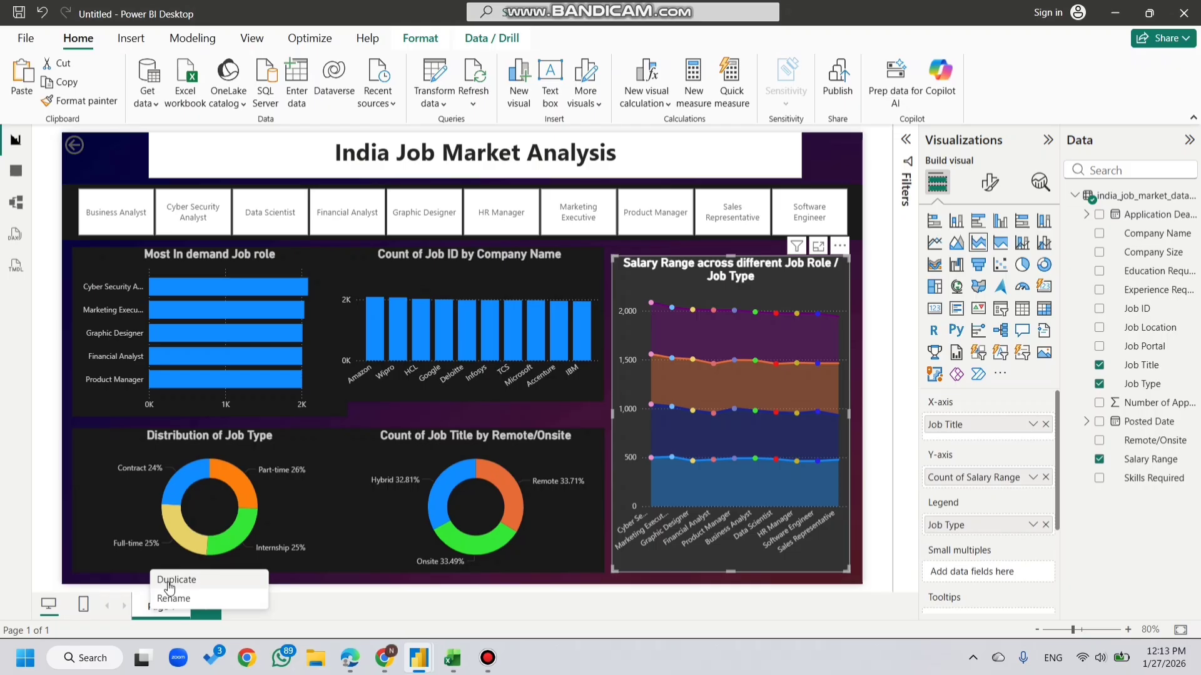
left_click(168, 588)
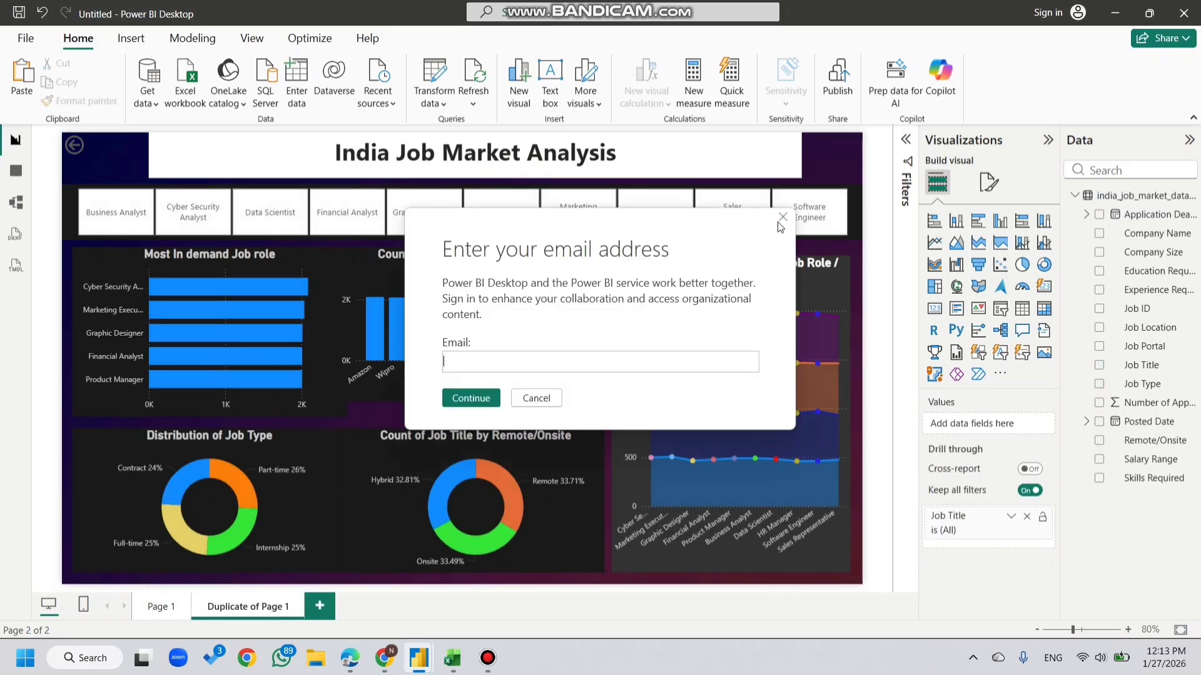
left_click(782, 217)
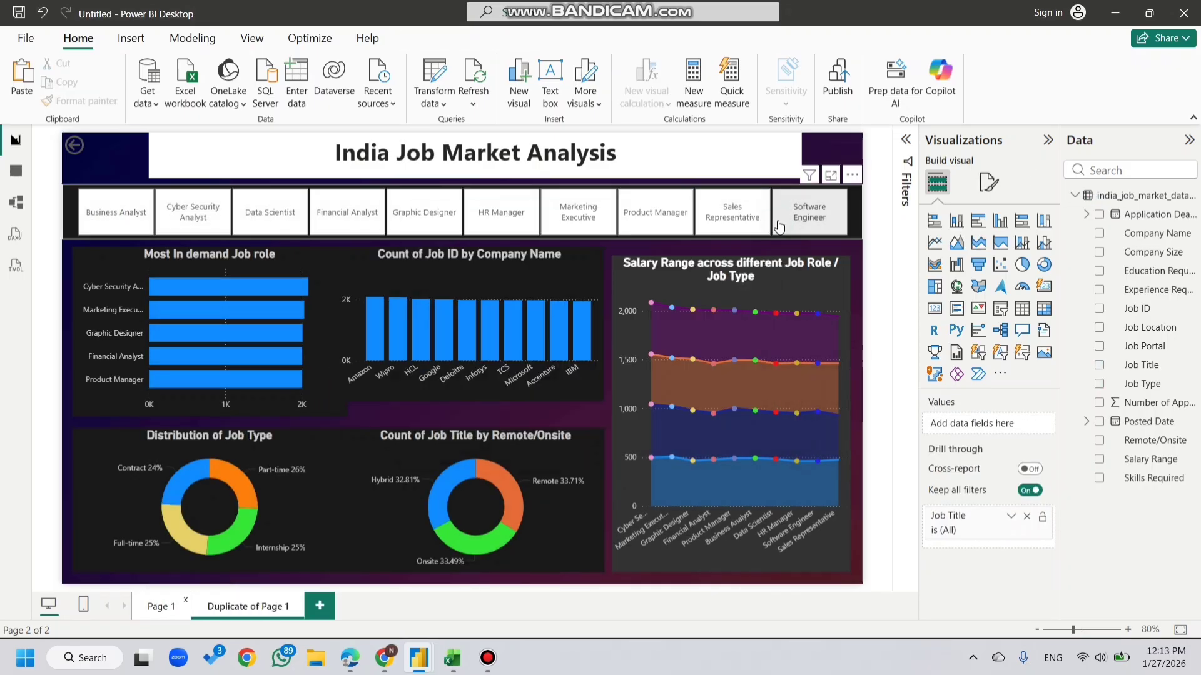
Step: Delete the job role, company, Remote/Onsite, job type and salary range charts from the duplicated page, keeping the title and slicer
left_click(317, 407)
key("Delete")
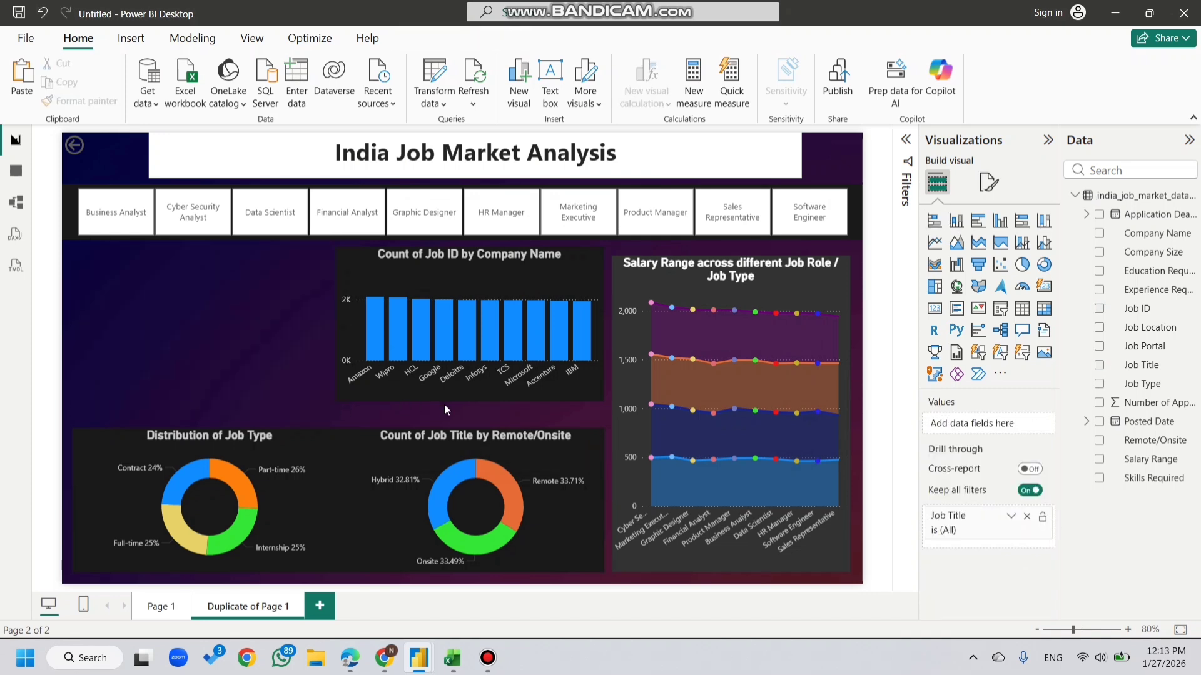
left_click(431, 398)
key("Delete")
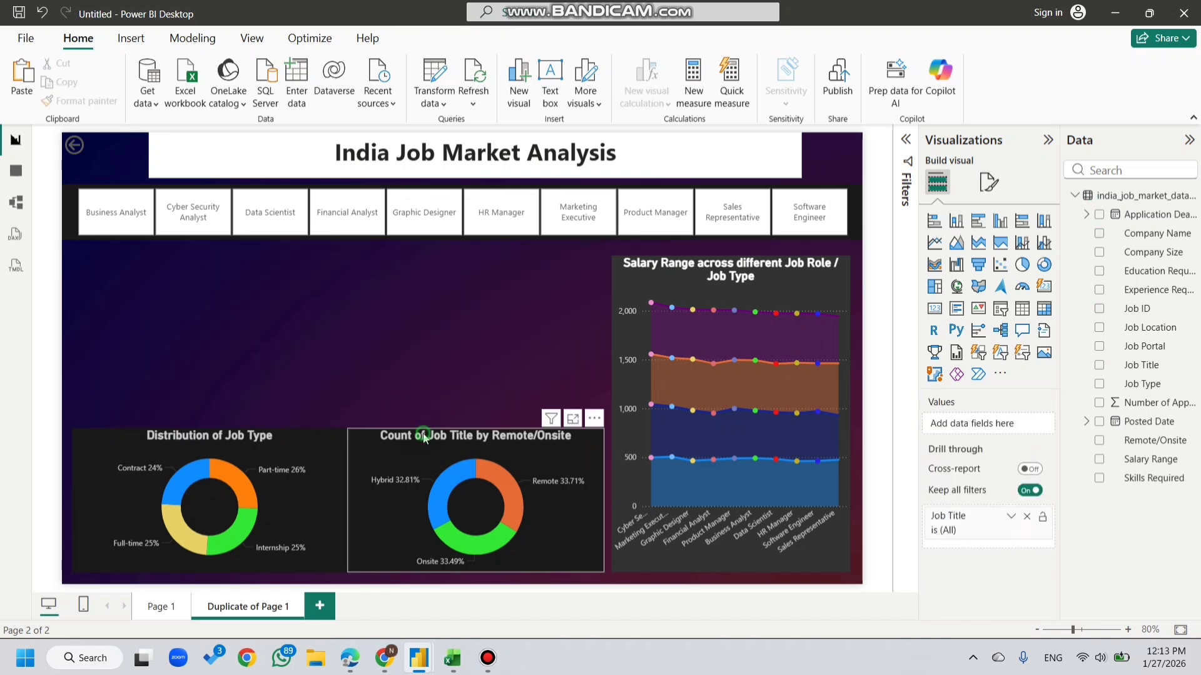
left_click(423, 437)
key("Delete")
left_click(294, 440)
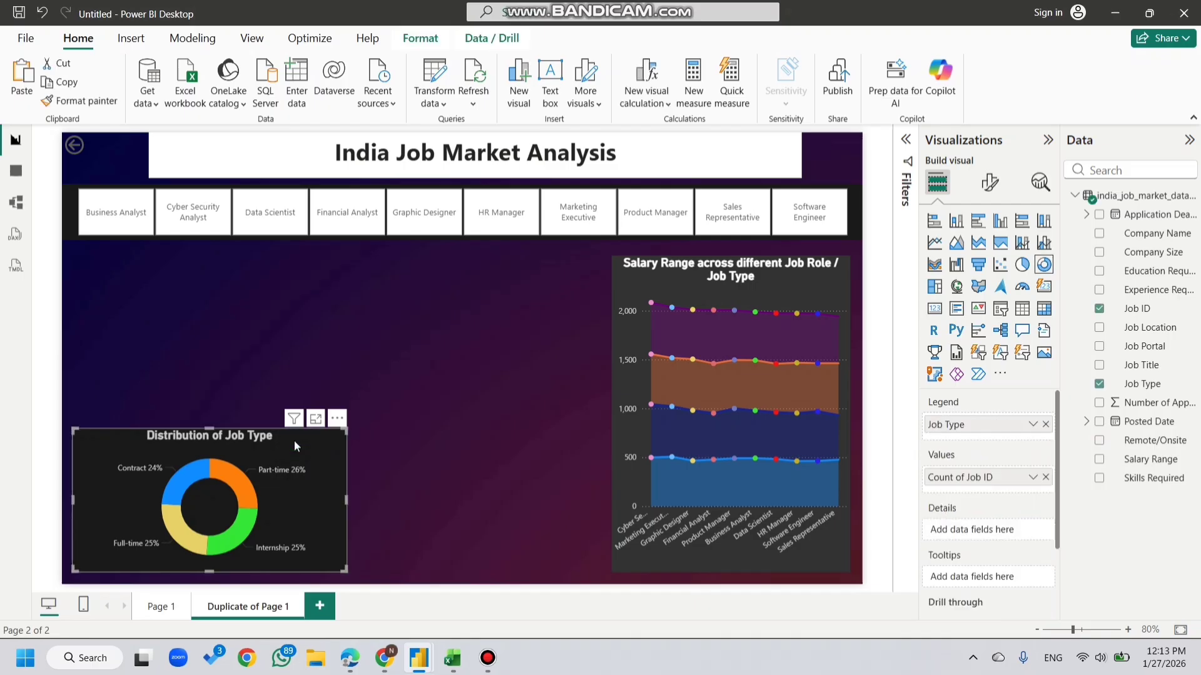
key("Delete")
left_click(636, 452)
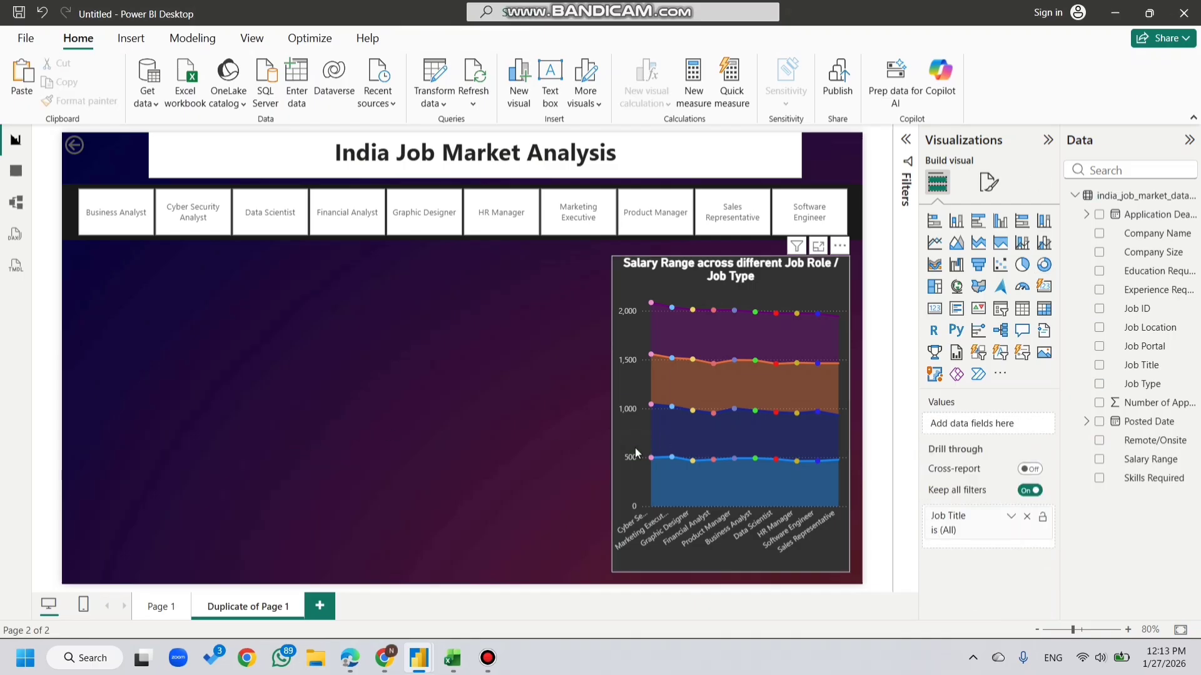
key("Delete")
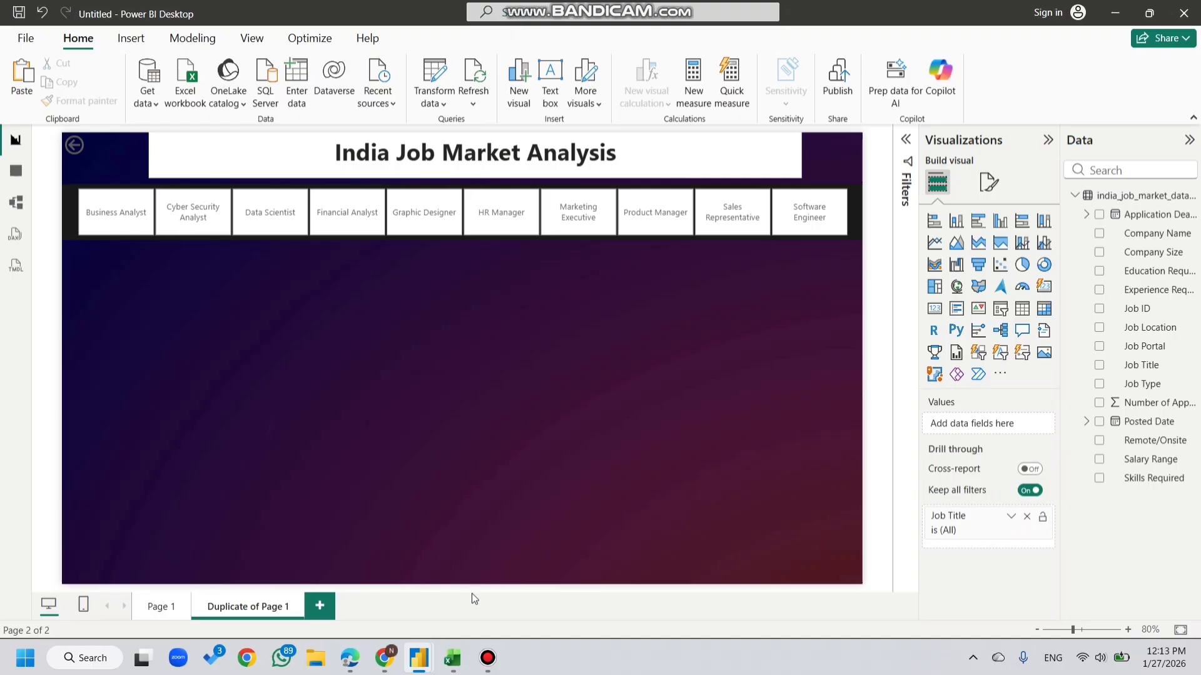
Step: Switch to the finished Job report window and examine the charts on Page 2 as a reference for the second page
mouse_move(430, 658)
left_click(333, 519)
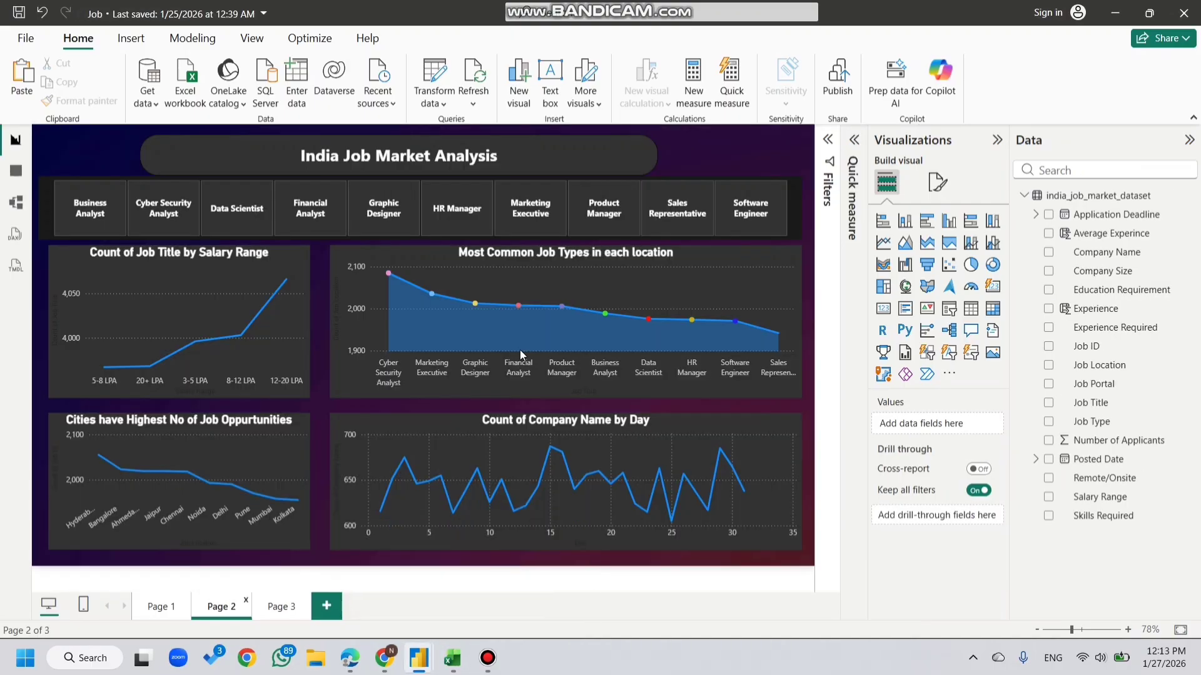
mouse_move(581, 350)
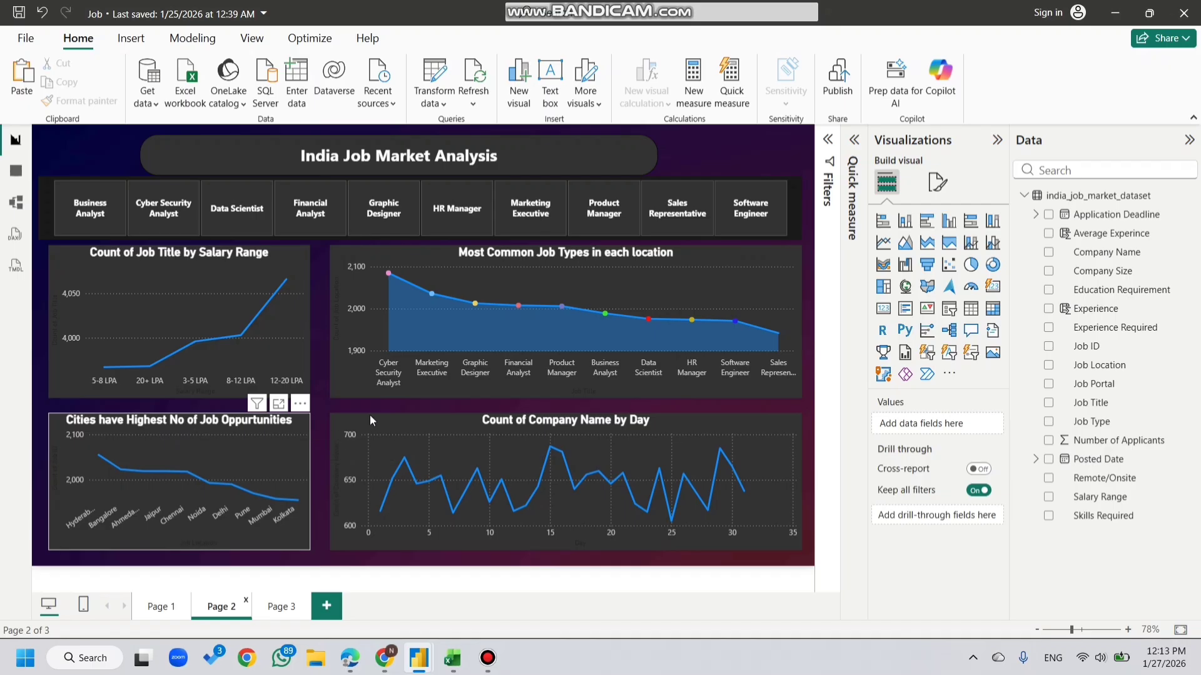
mouse_move(527, 443)
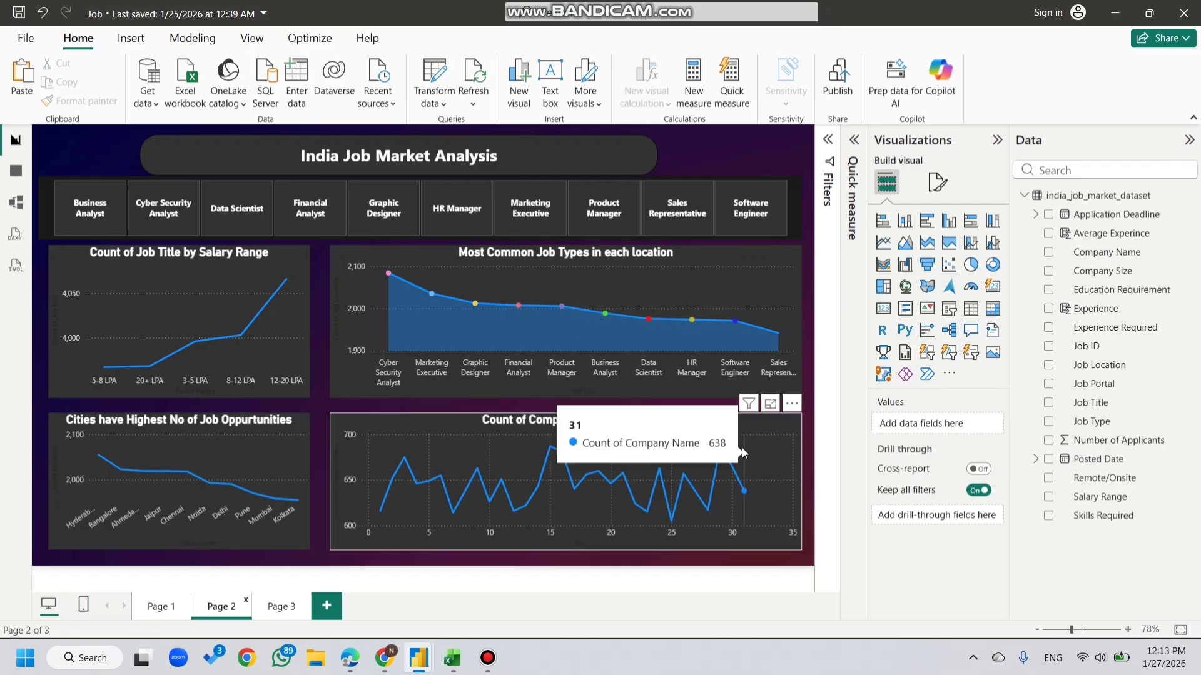
mouse_move(553, 264)
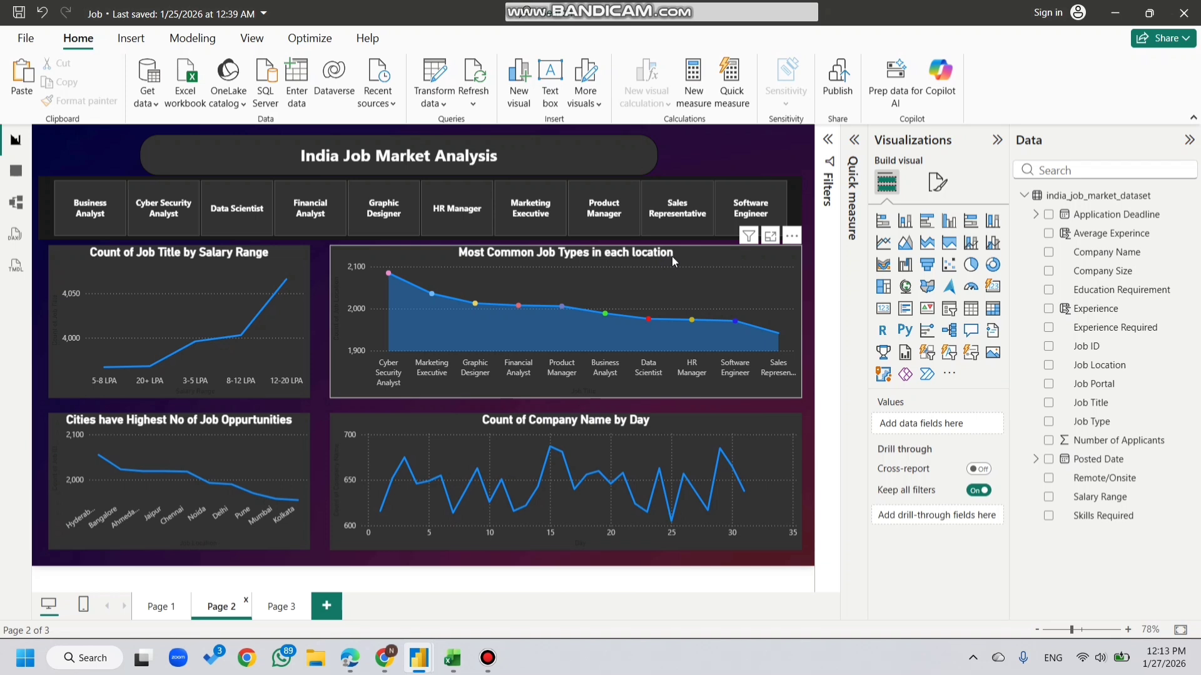
mouse_move(604, 321)
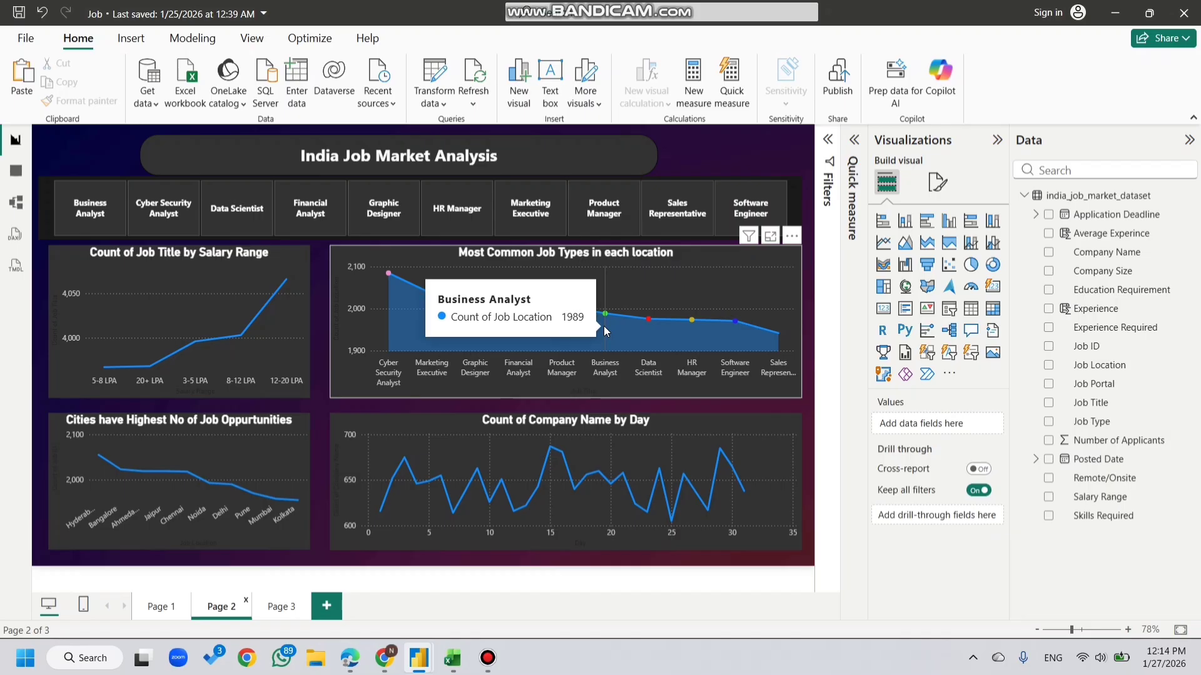
Step: Switch from the finished Job report to the untitled Power BI report
mouse_move(648, 326)
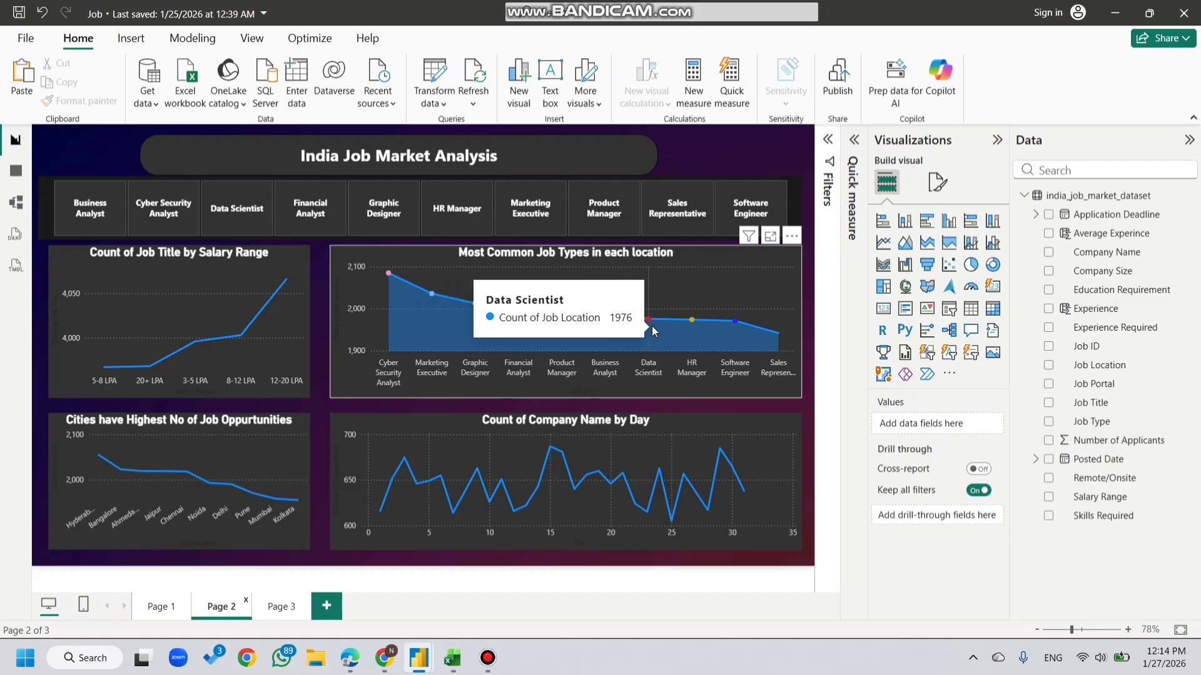
mouse_move(384, 311)
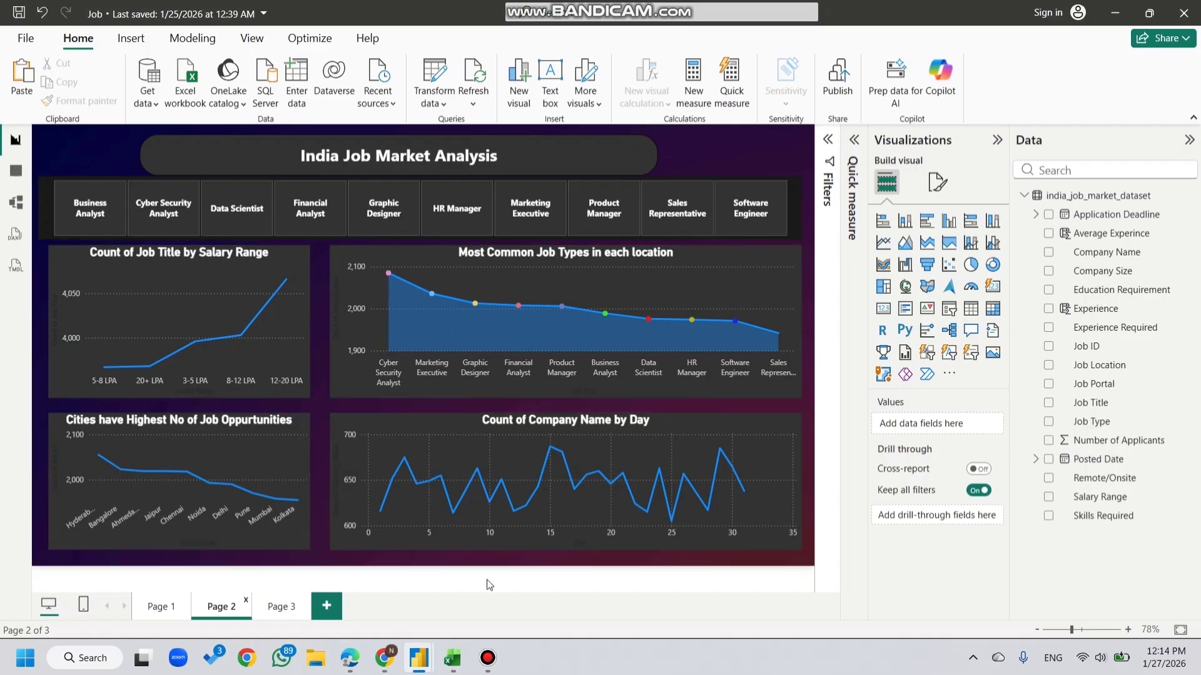
mouse_move(418, 658)
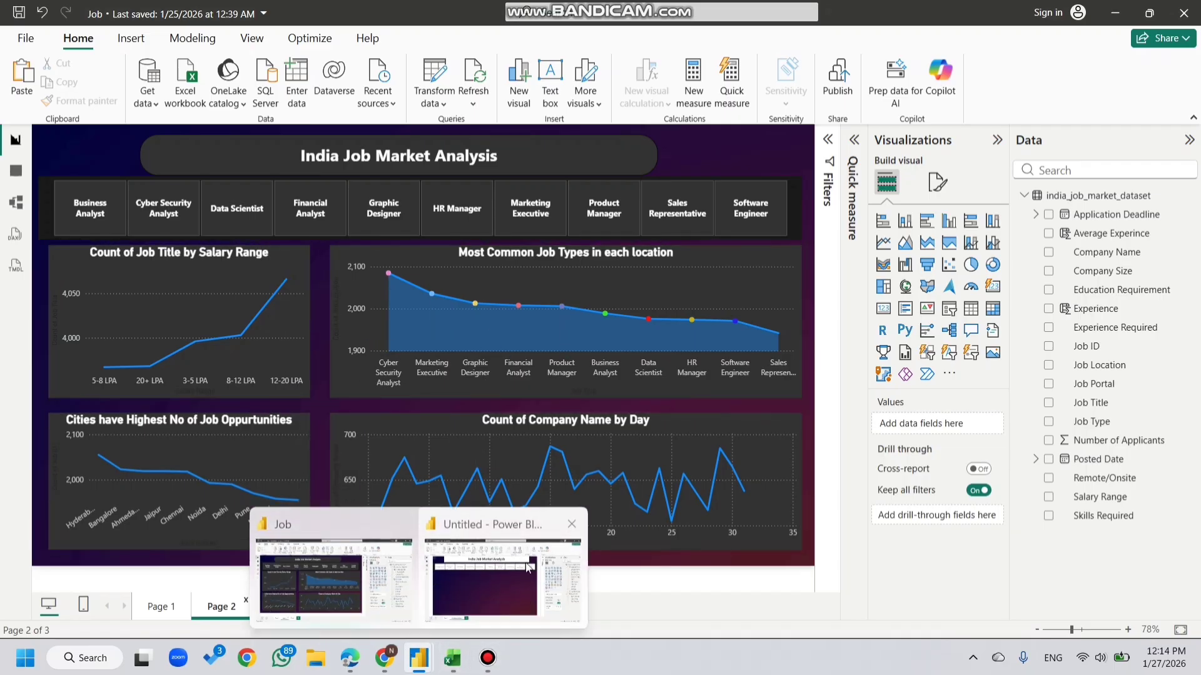
left_click(527, 561)
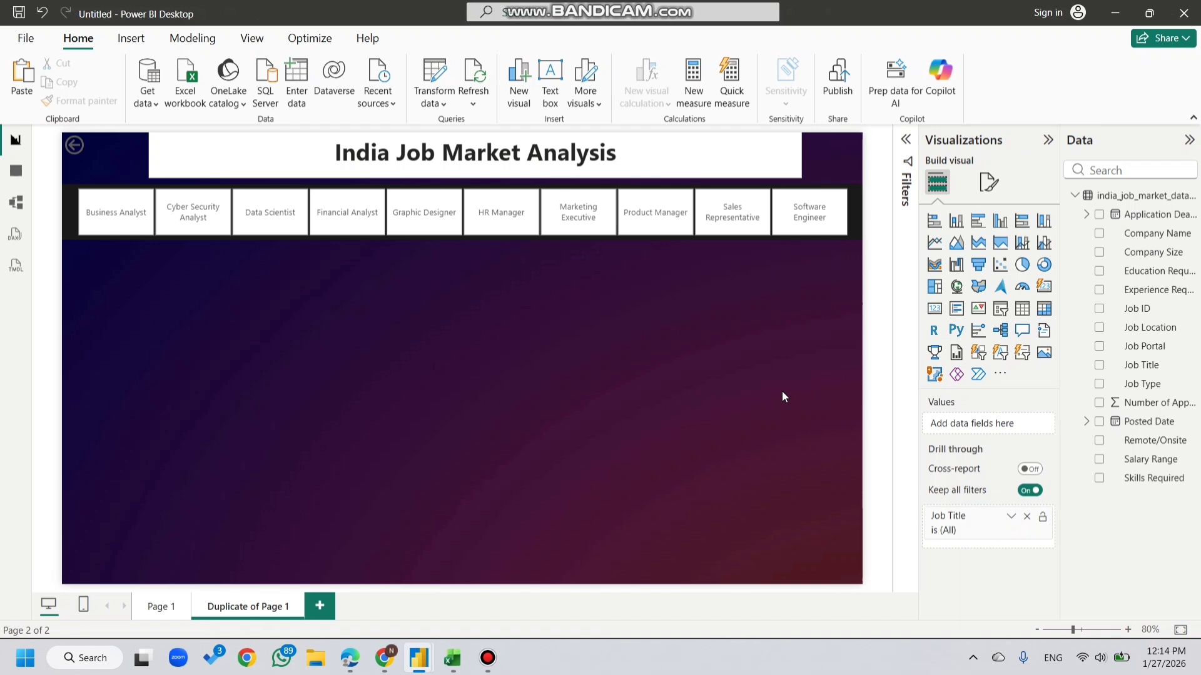
Step: Insert a line chart with Salary Range on the X-axis and the distinct count of Job ID on the Y-axis
left_click(936, 245)
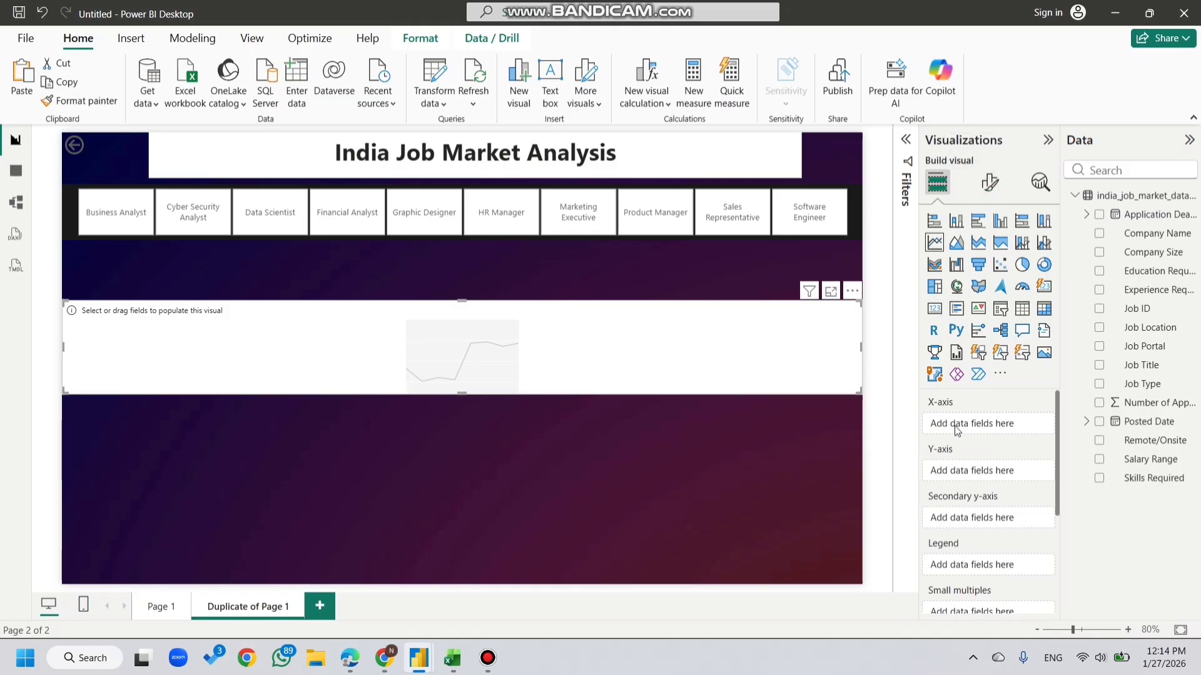
left_click_drag(1125, 463, 979, 424)
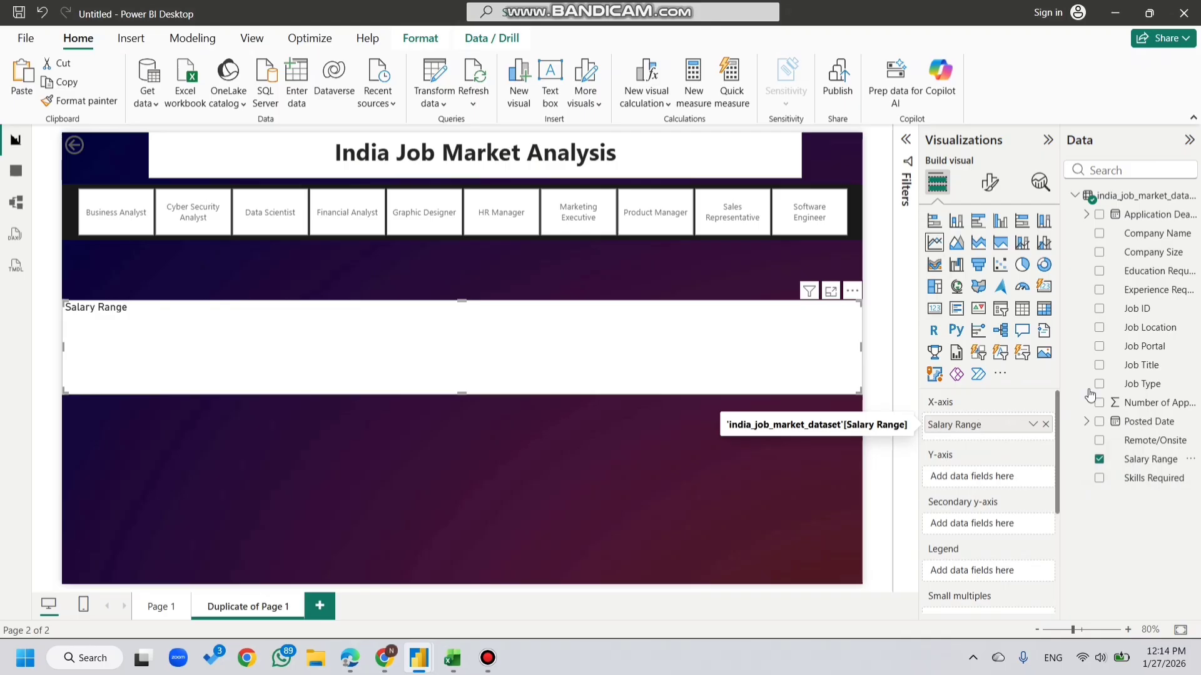
left_click_drag(1138, 309, 1001, 475)
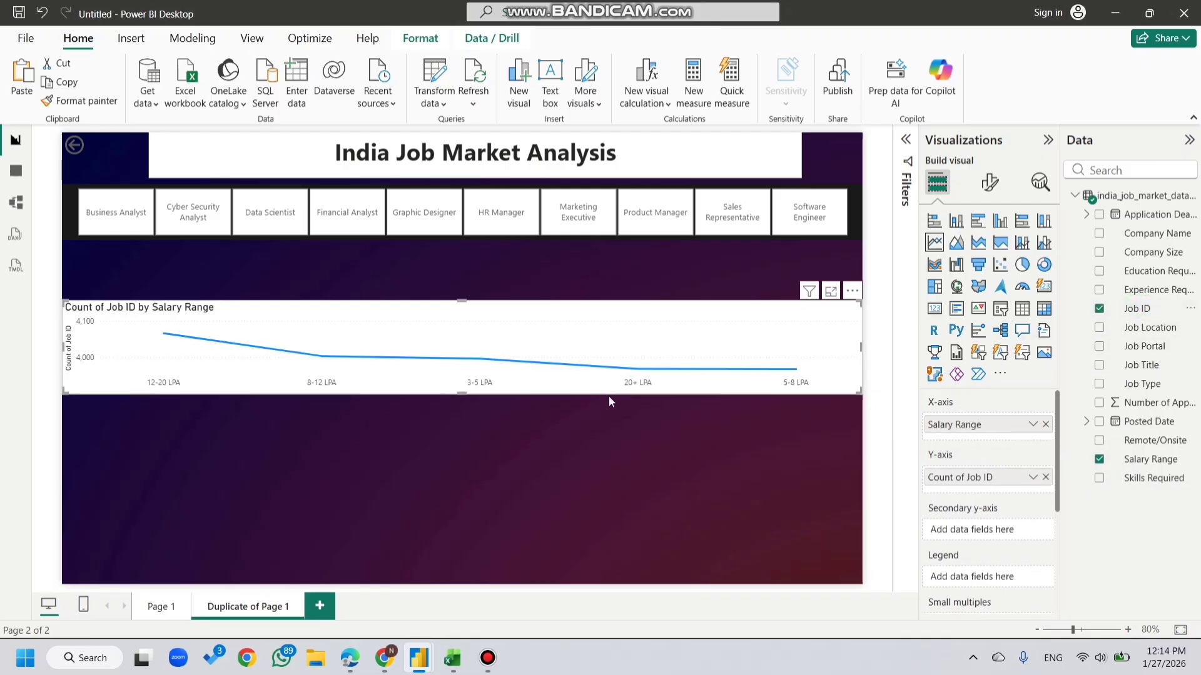
left_click_drag(461, 394, 449, 519)
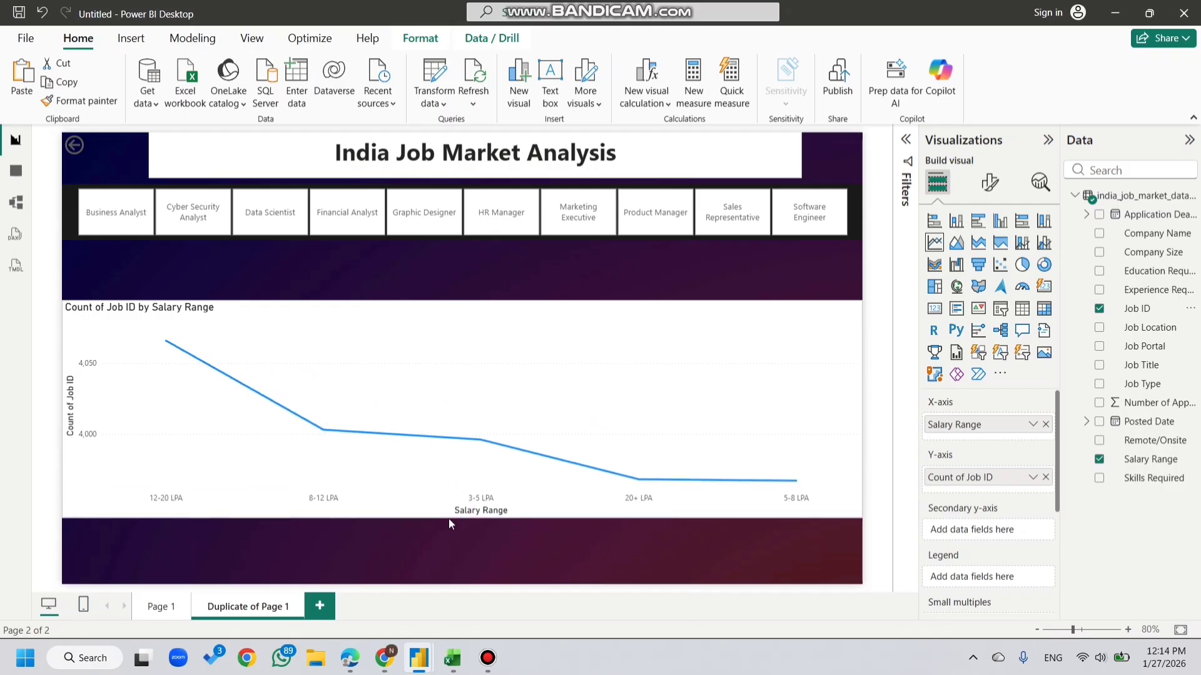
left_click(1032, 479)
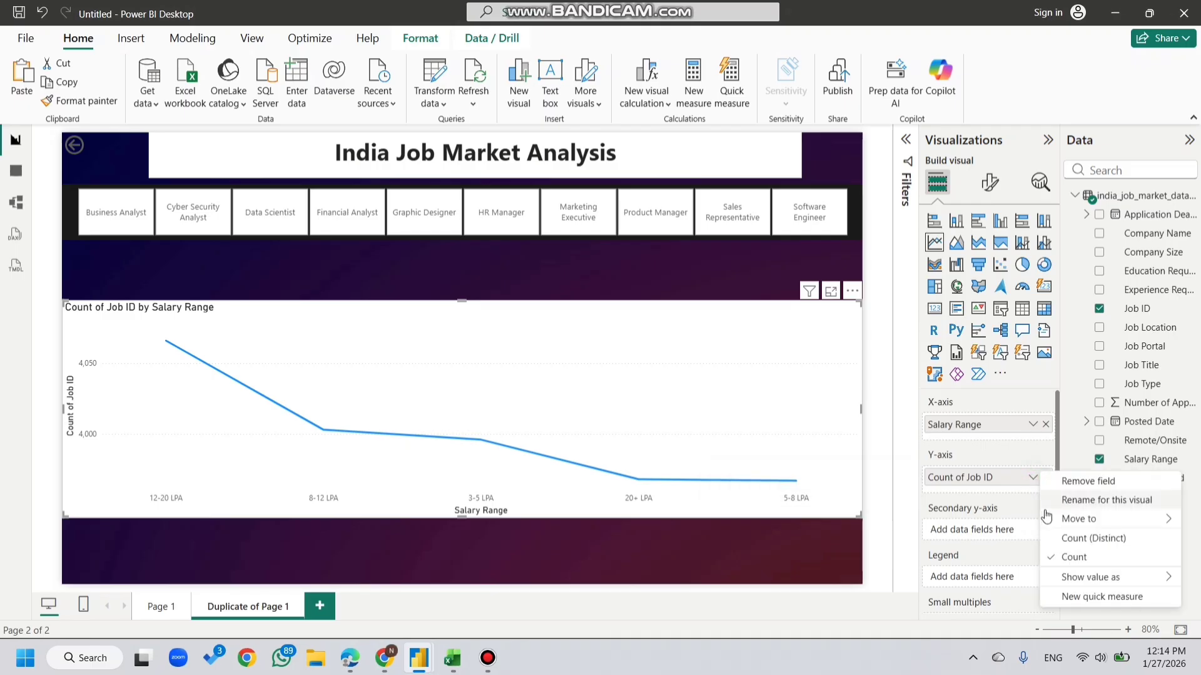
left_click(1057, 537)
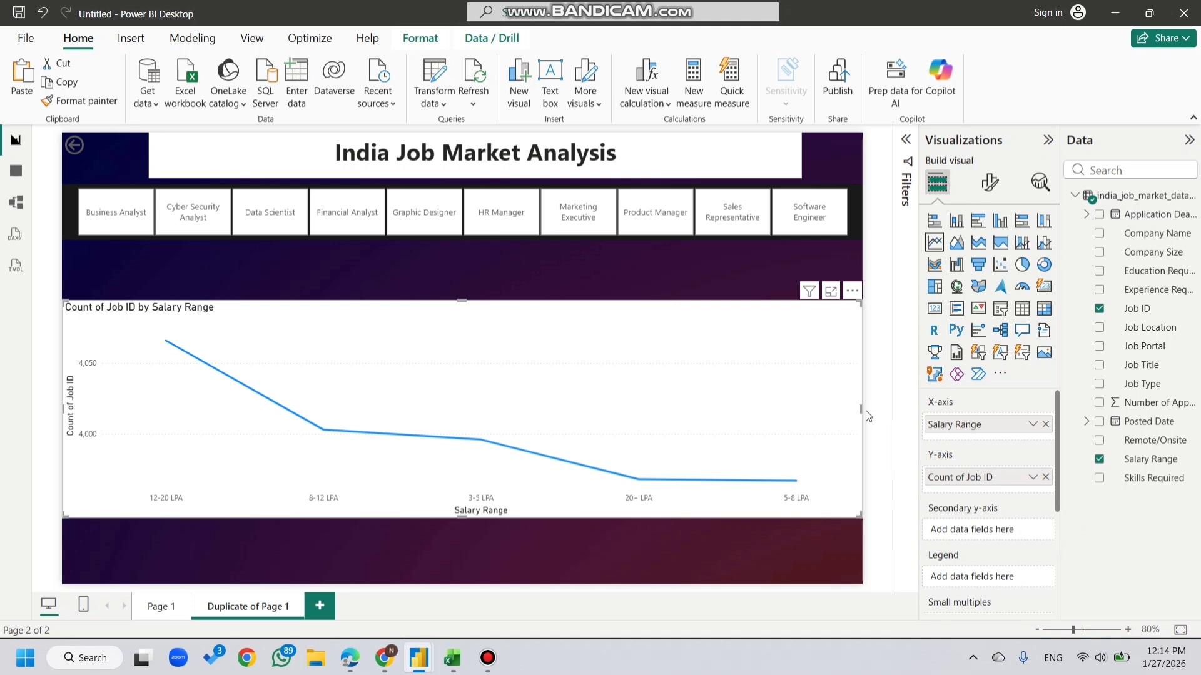
Step: Shrink the salary line chart to about a third of the page width and place it at the left, just below the job title slicer
left_click_drag(861, 409, 595, 402)
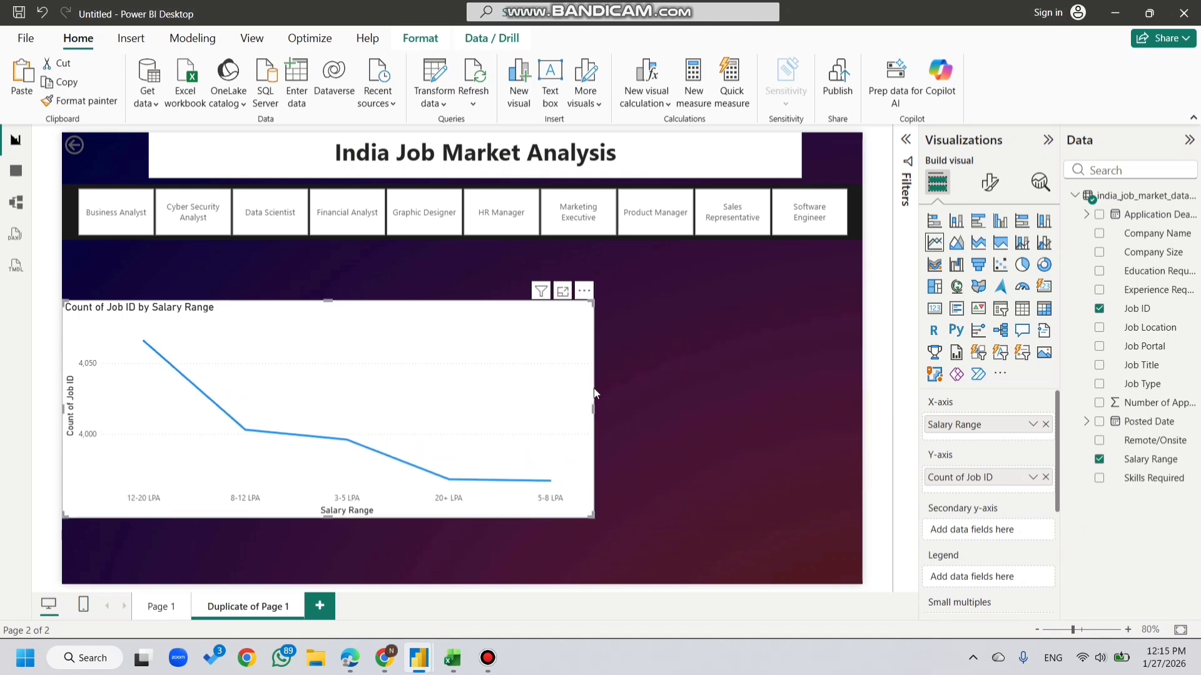
left_click_drag(593, 408, 340, 383)
left_click_drag(271, 311, 280, 259)
left_click_drag(208, 466, 208, 407)
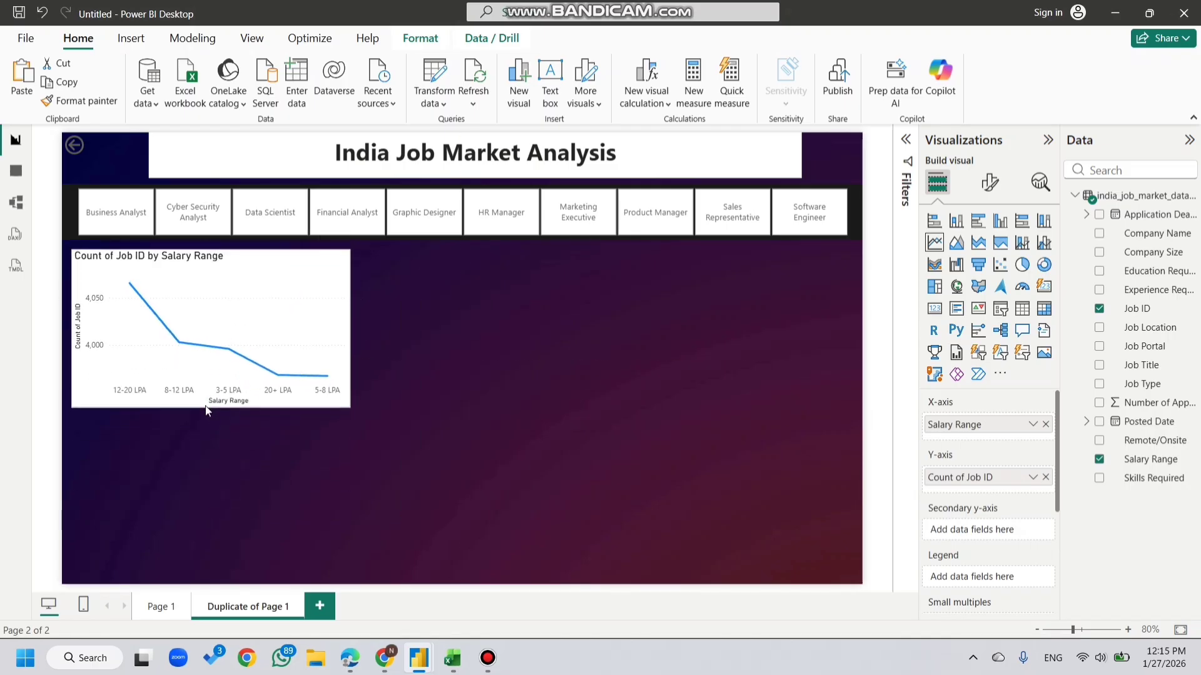
Step: Turn off the salary chart's X-axis title and set the X-axis values' color to light grey
left_click(989, 182)
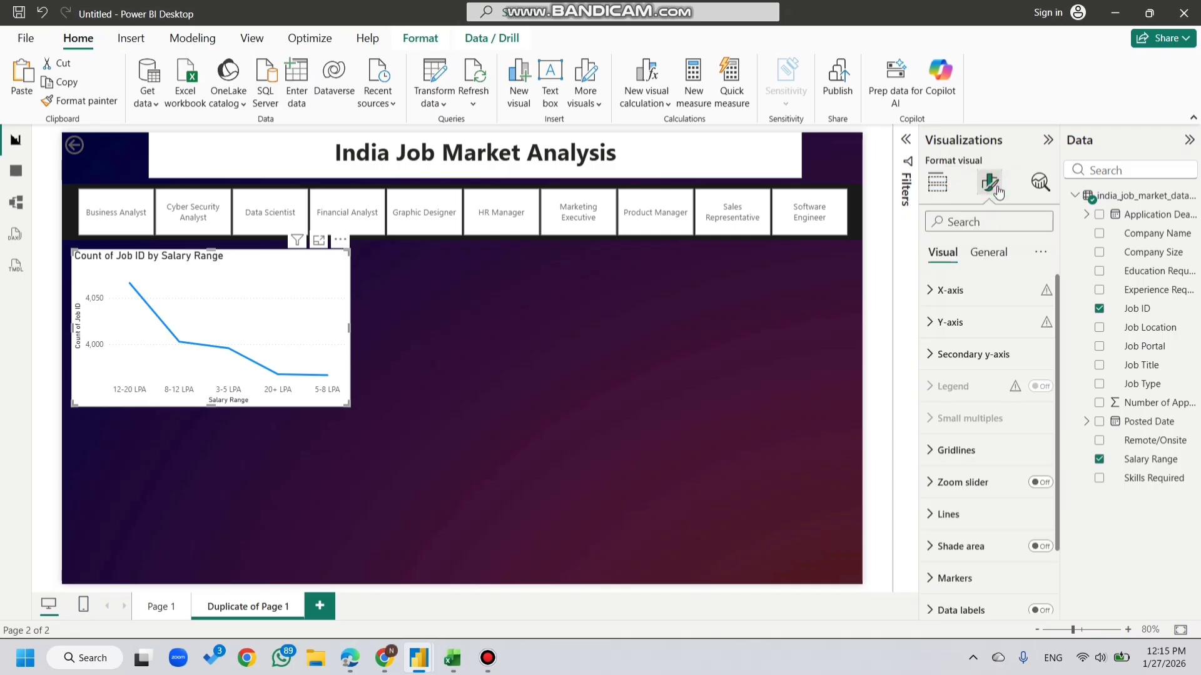
left_click(1004, 285)
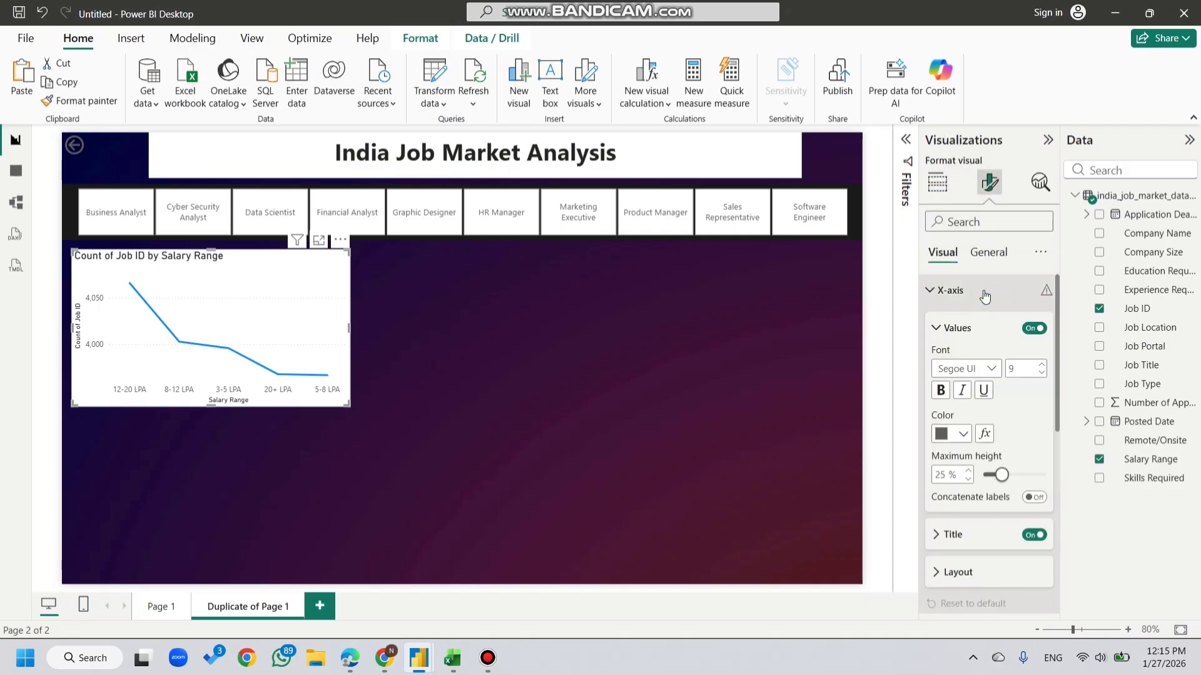
left_click(1034, 538)
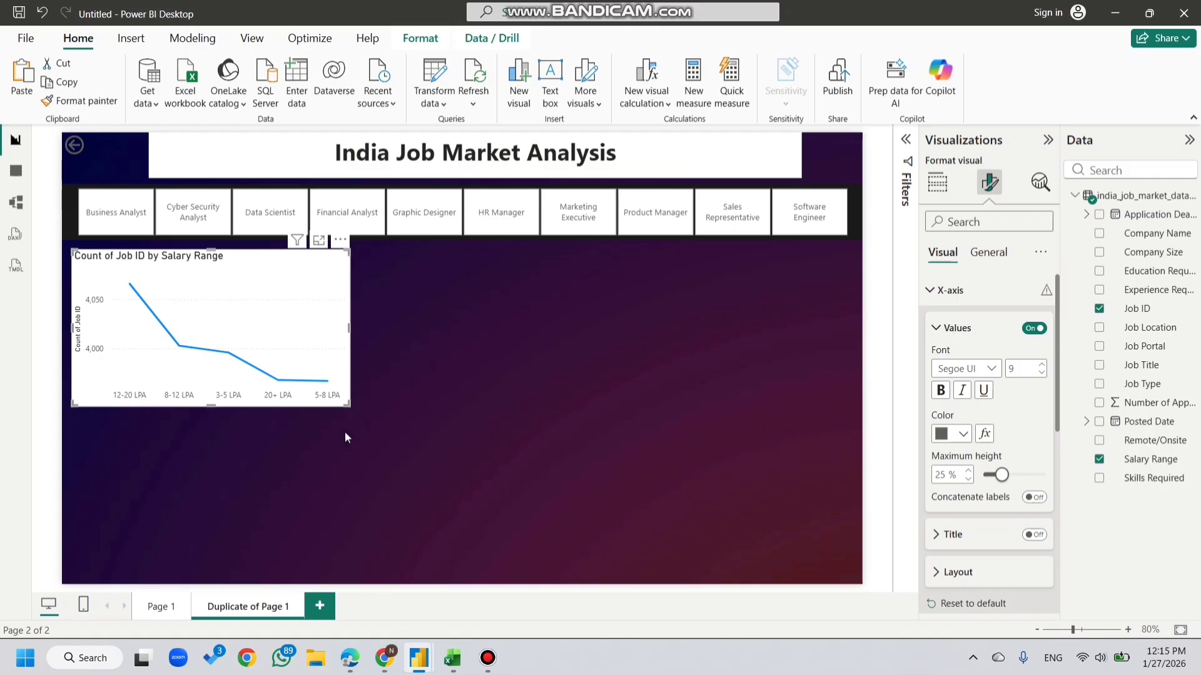
left_click(965, 434)
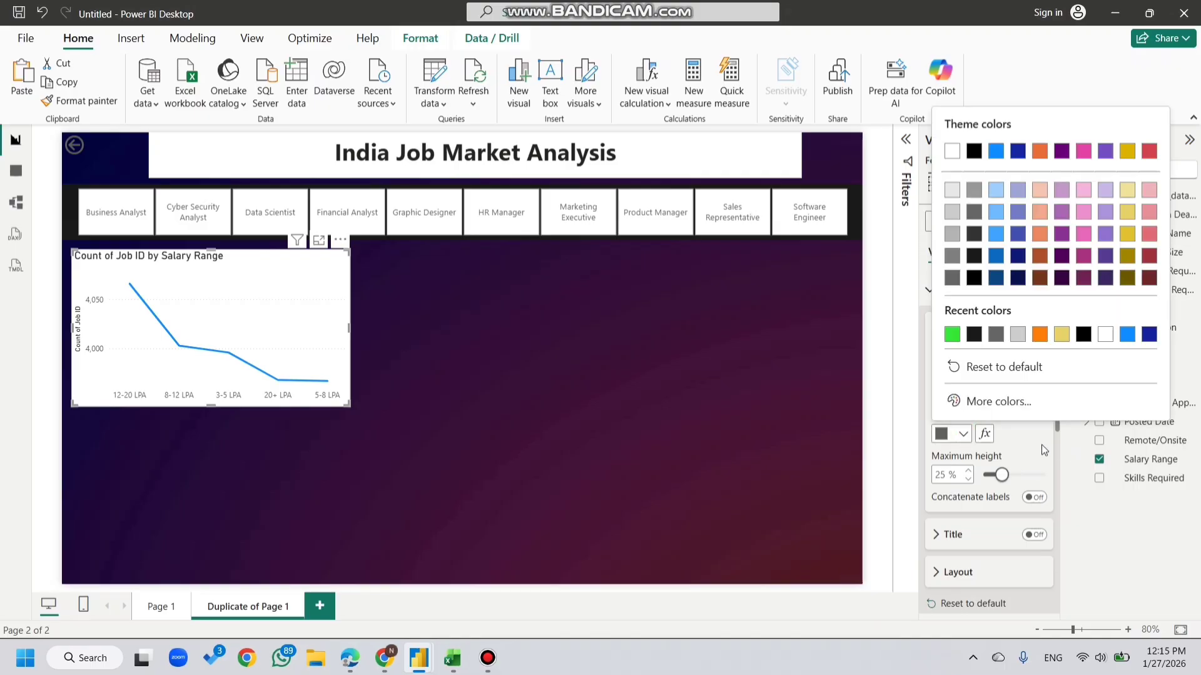
left_click(1041, 444)
left_click(954, 435)
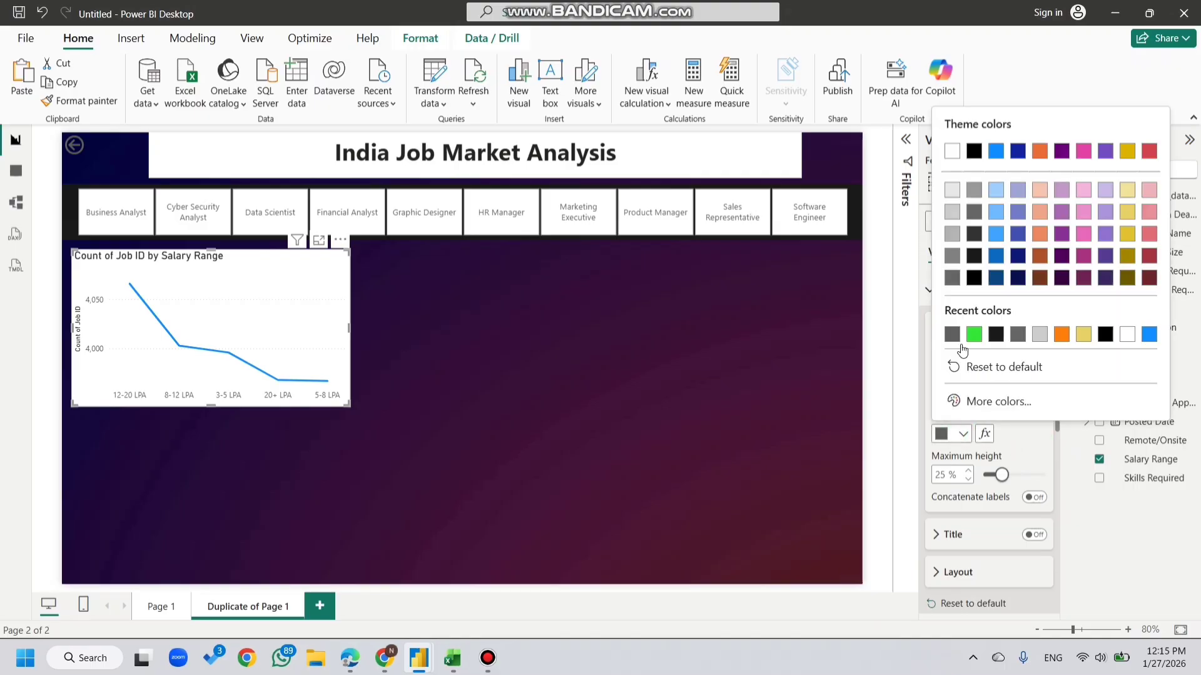
left_click(952, 212)
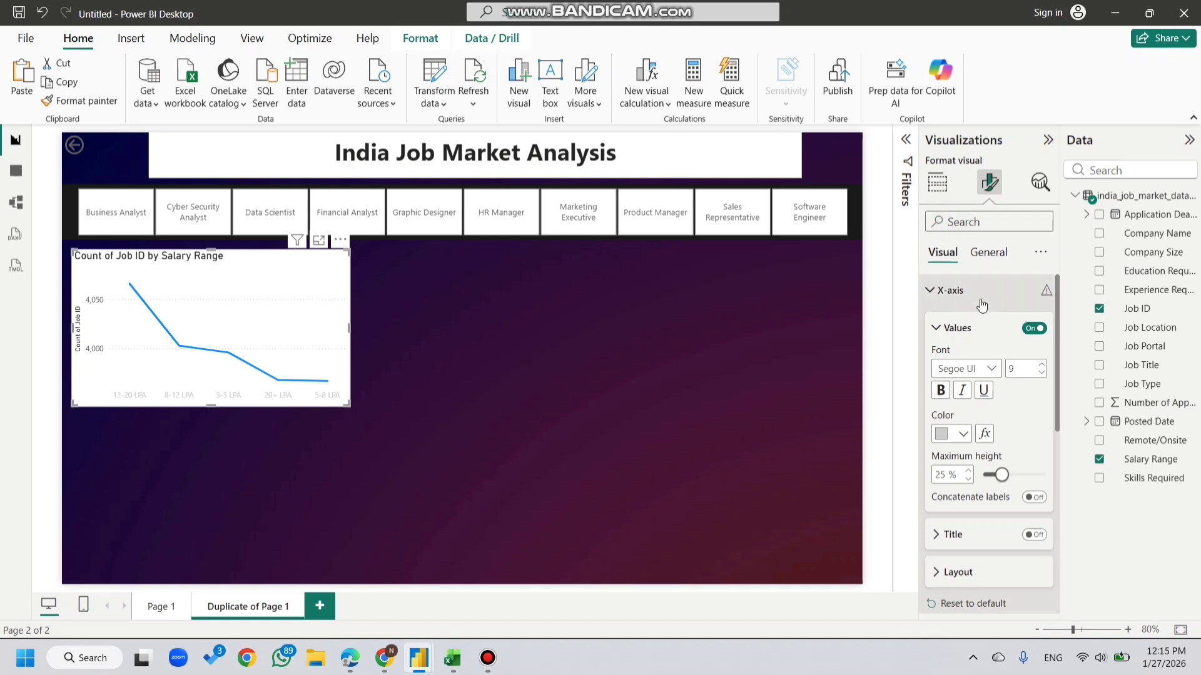
left_click(947, 281)
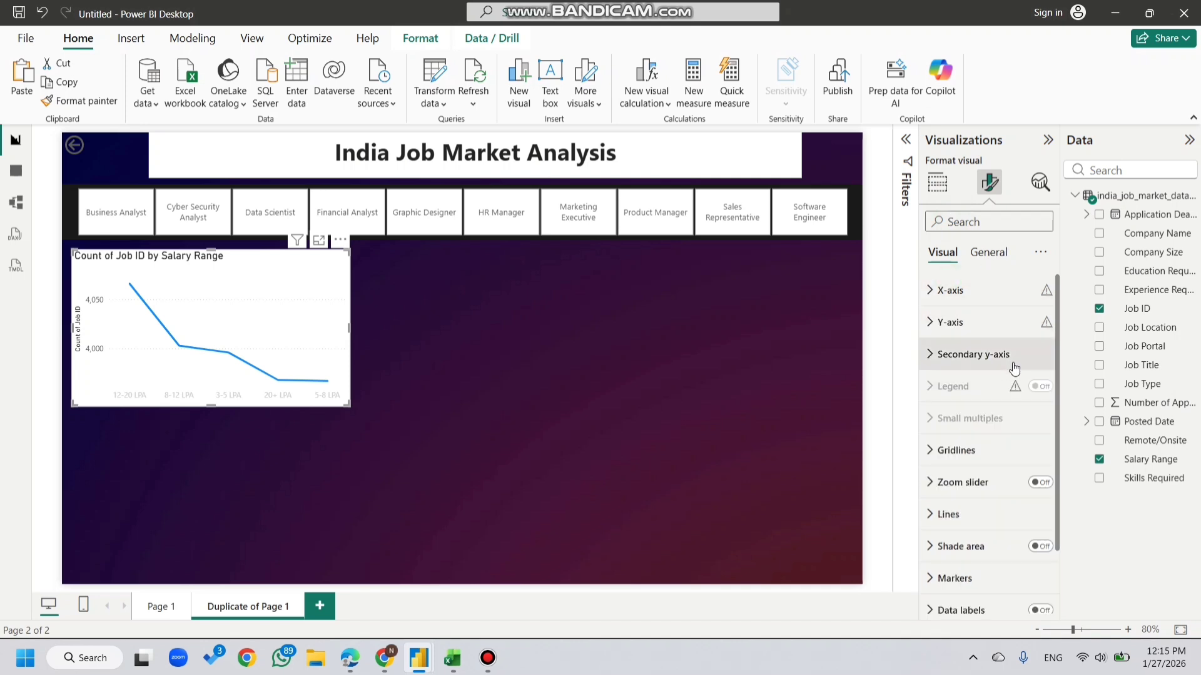
Step: Turn off the salary chart's Y-axis title and set the Y-axis values' color to the same light grey
left_click(985, 322)
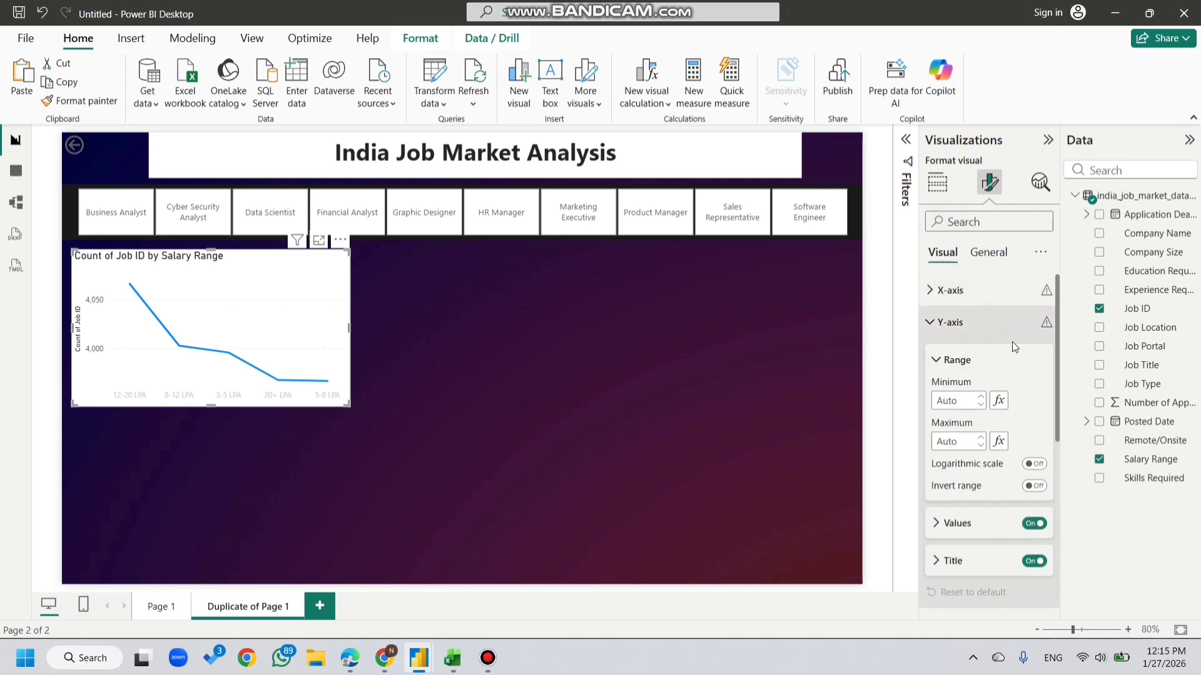
left_click(1034, 561)
left_click(982, 524)
scroll(982, 500, "down", 3)
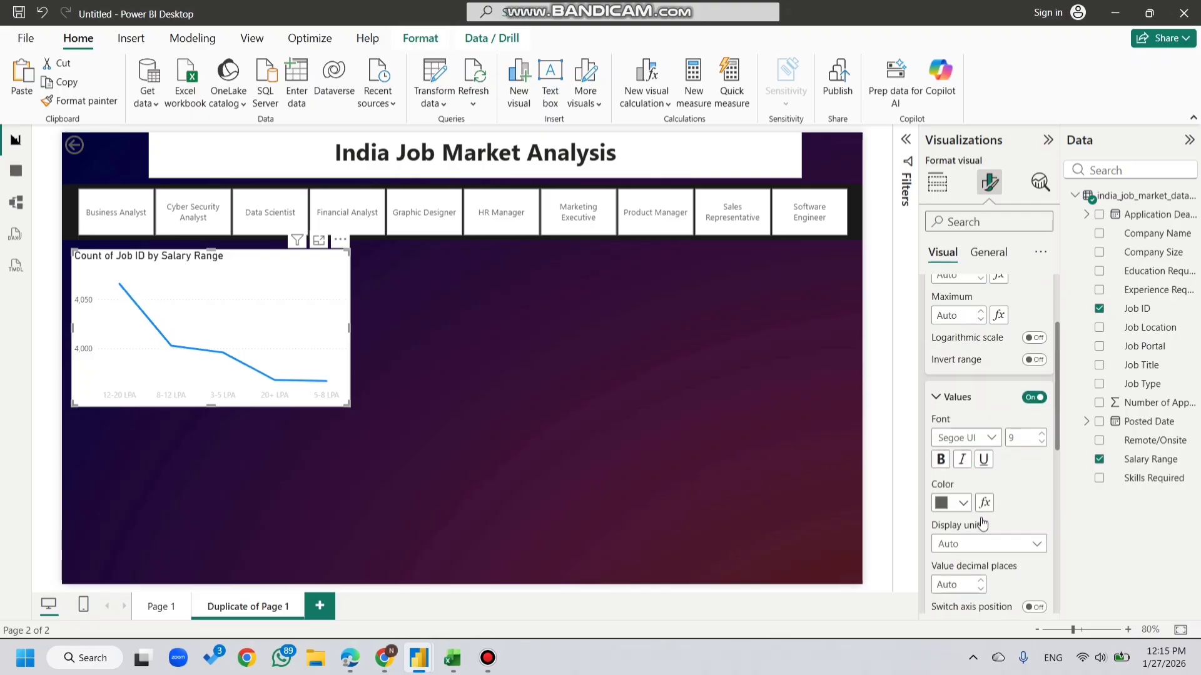
left_click(964, 442)
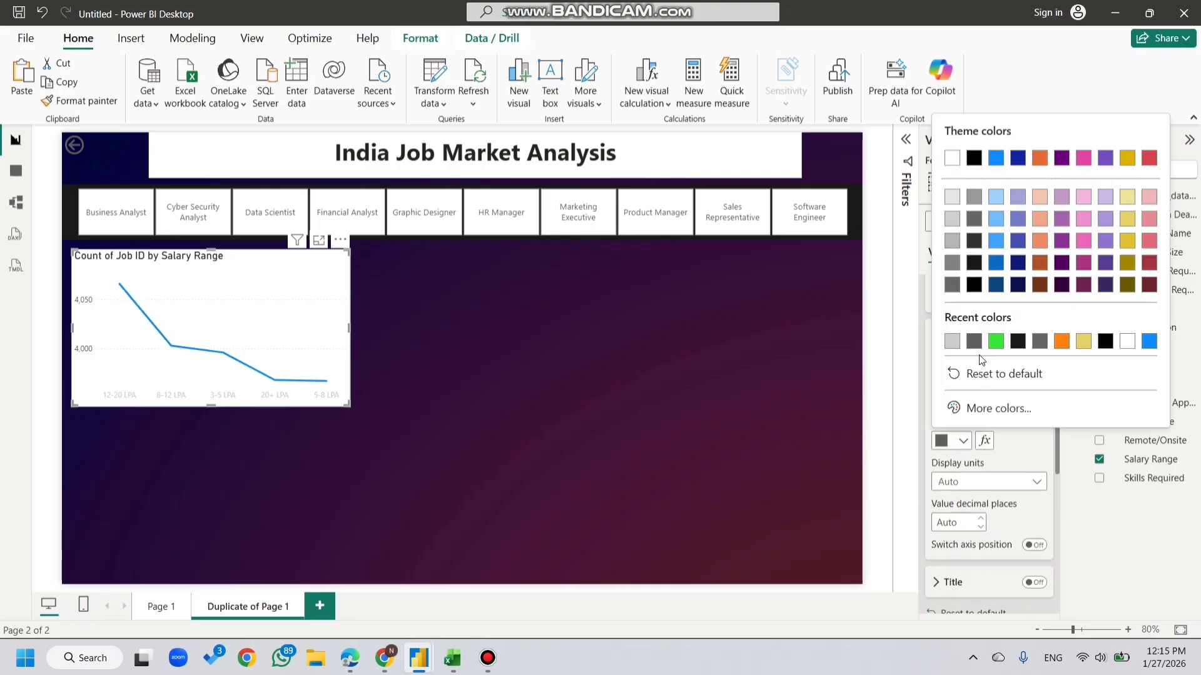
left_click(952, 341)
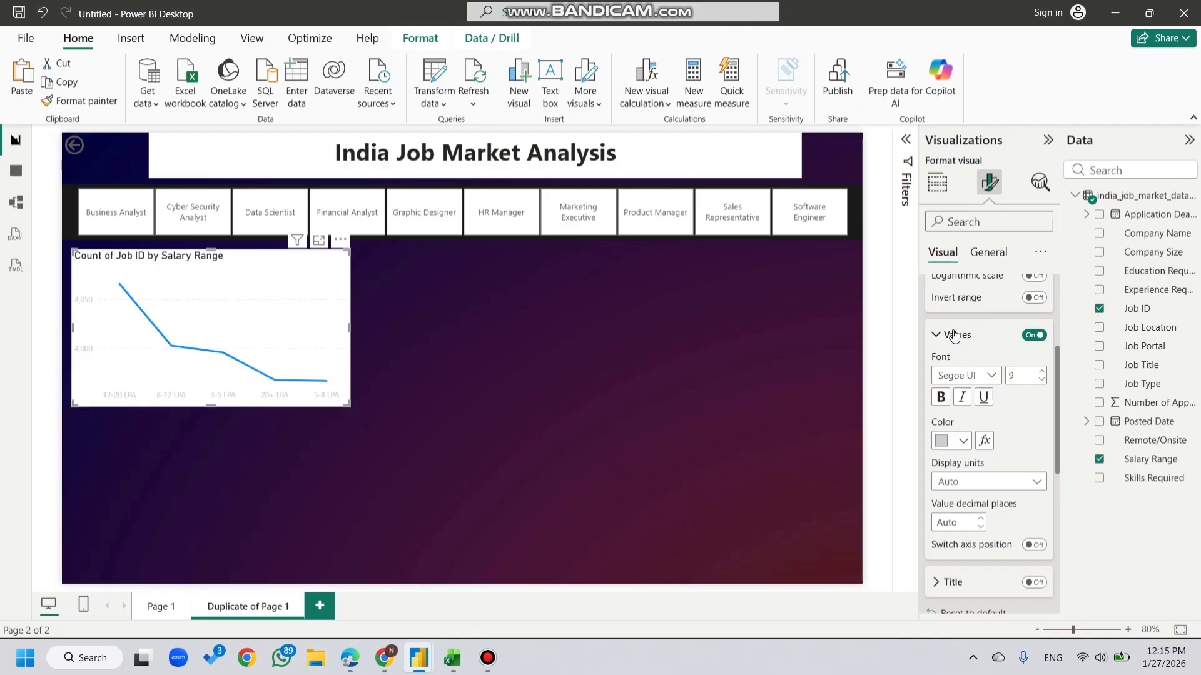
left_click(953, 336)
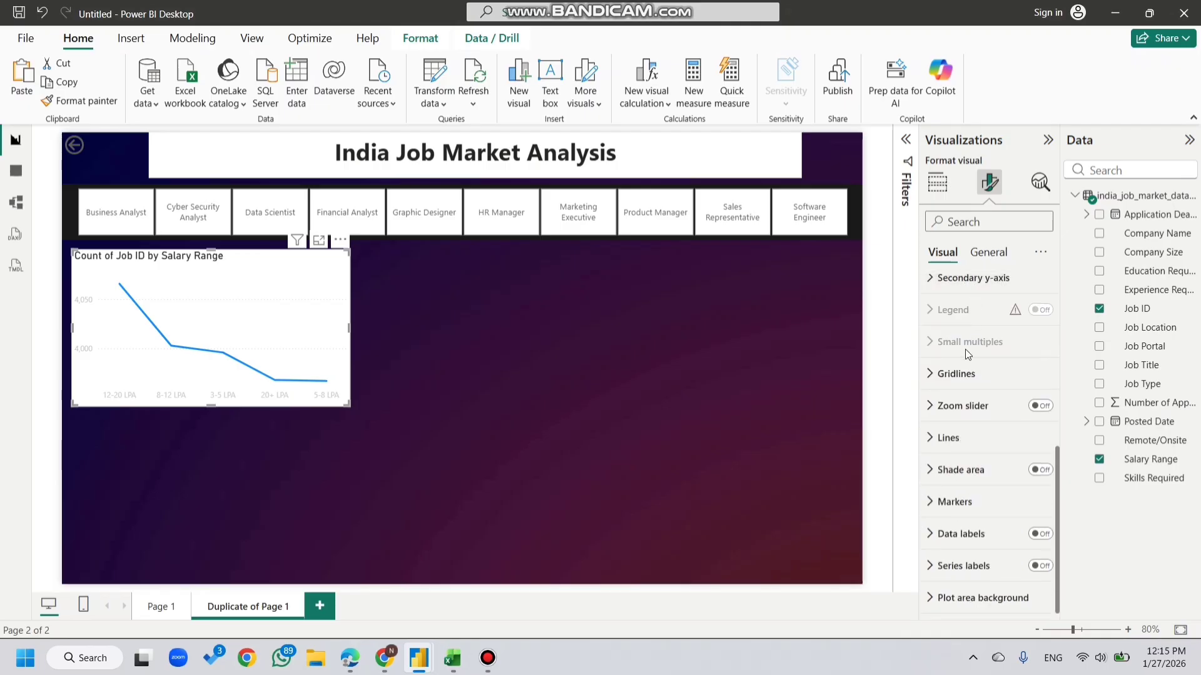
scroll(965, 349, "up", 1)
Step: Set the salary chart's background color to dark grey
left_click(987, 253)
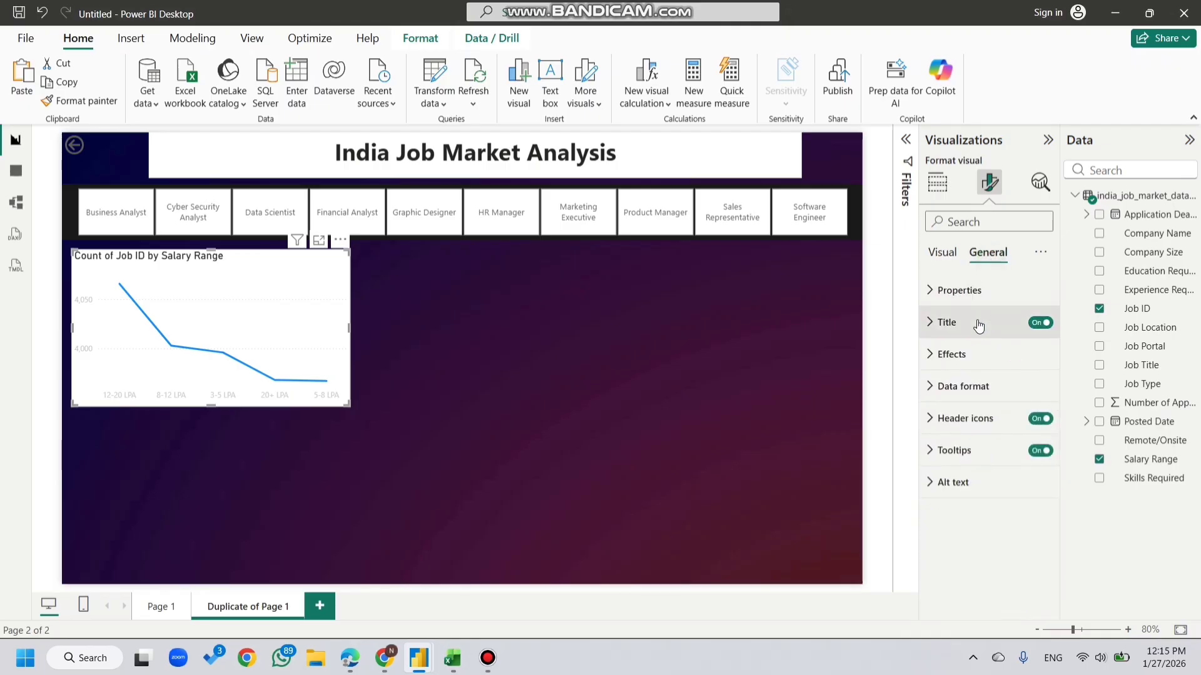
left_click(973, 354)
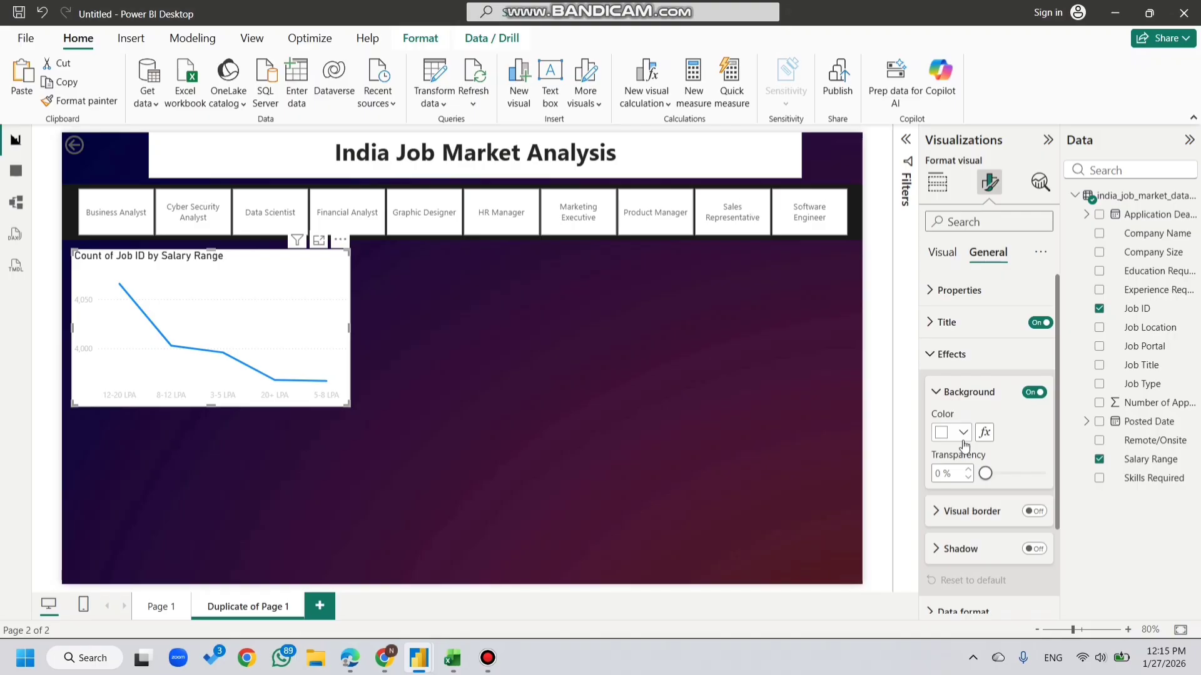
left_click(962, 433)
left_click(973, 332)
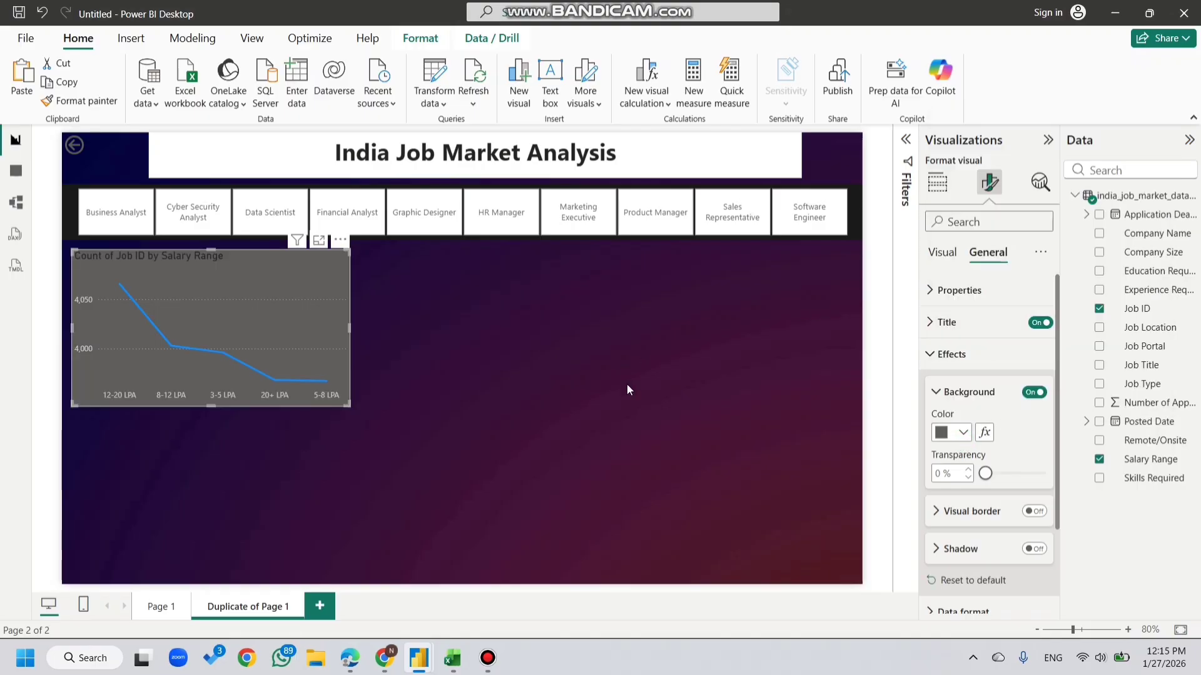
Step: Change the salary chart's title text to "Count of Job Title by Salary Range"
left_click(973, 325)
left_click(975, 398)
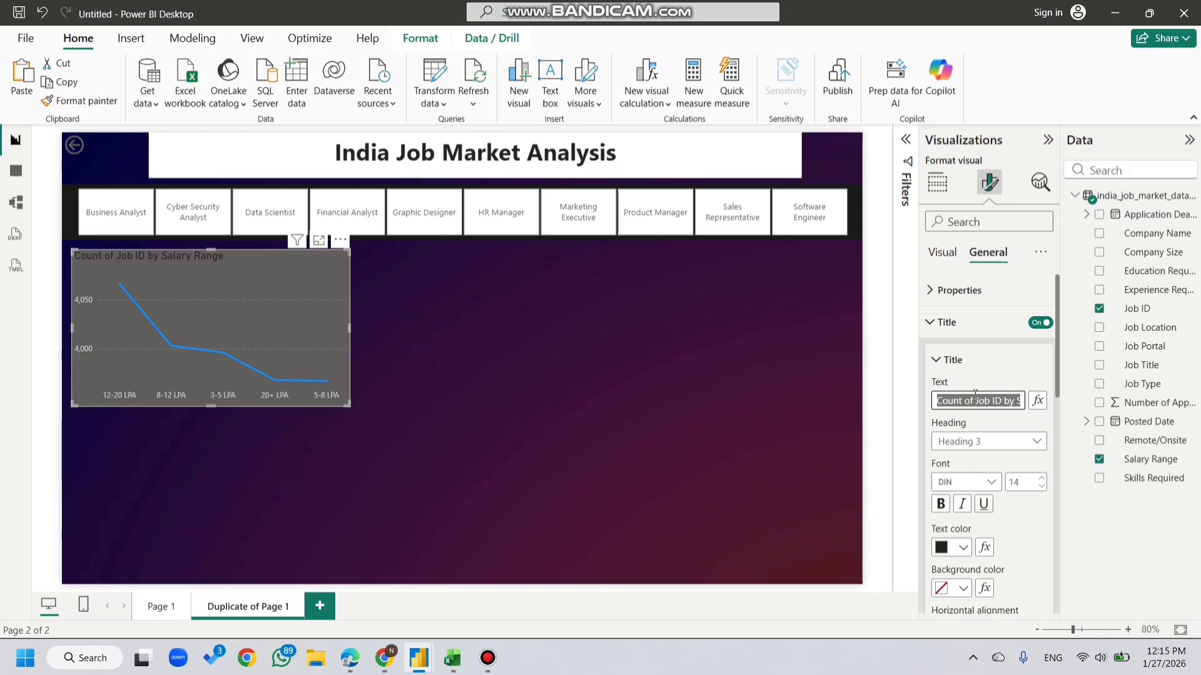
type("Count of Job ")
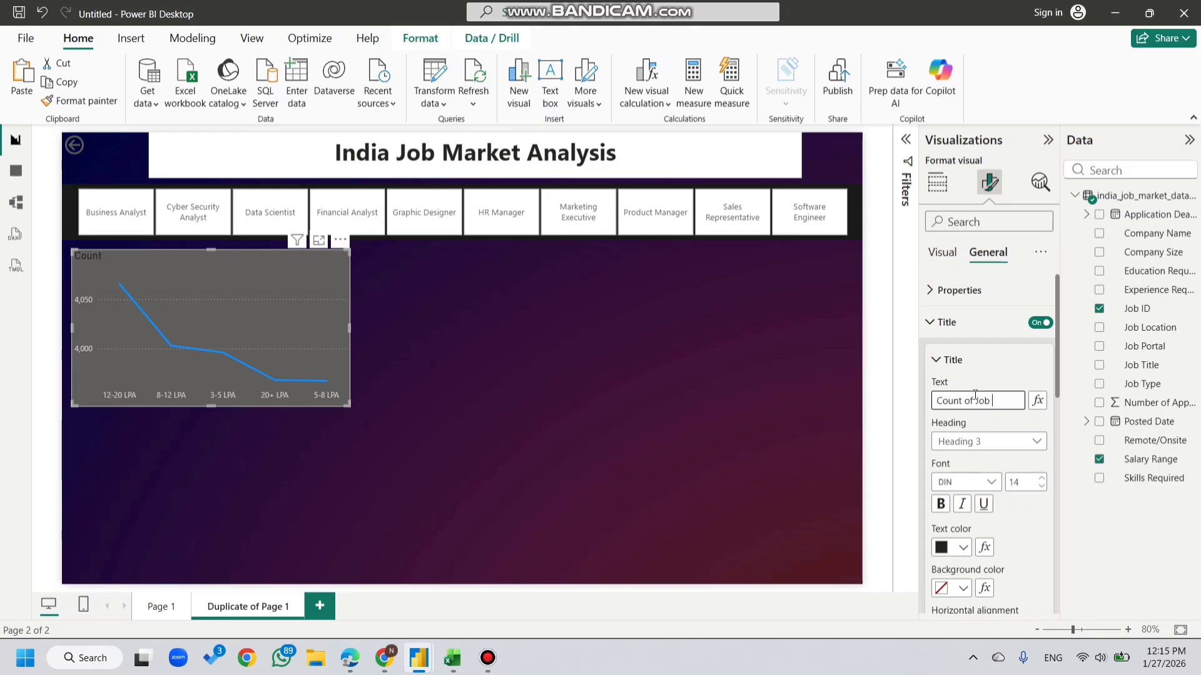
type("Title by Salary Range")
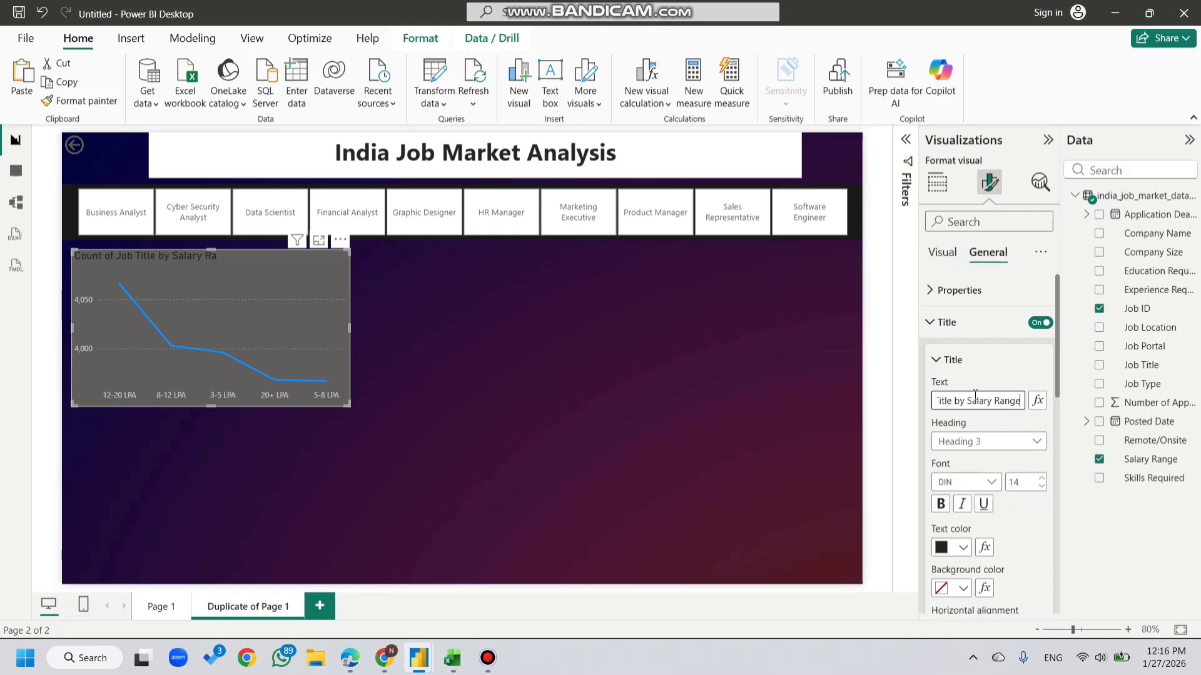
Step: Make the salary chart's title bold and white, center it horizontally, and deselect the chart
left_click(940, 504)
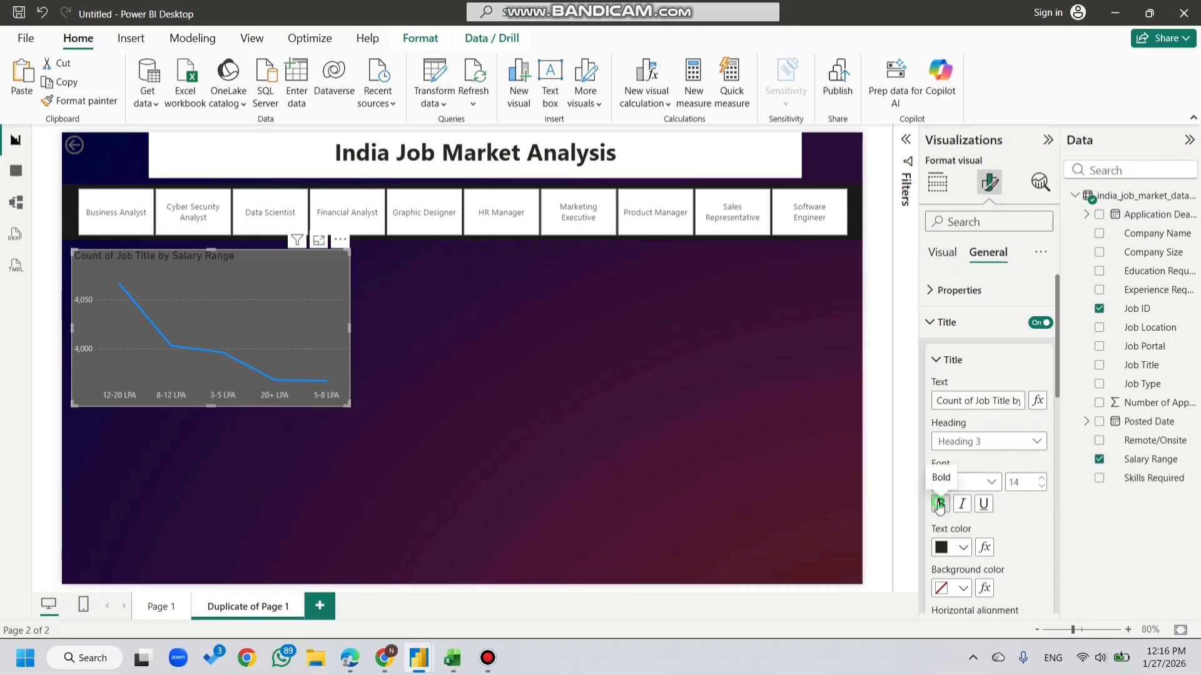
left_click(963, 548)
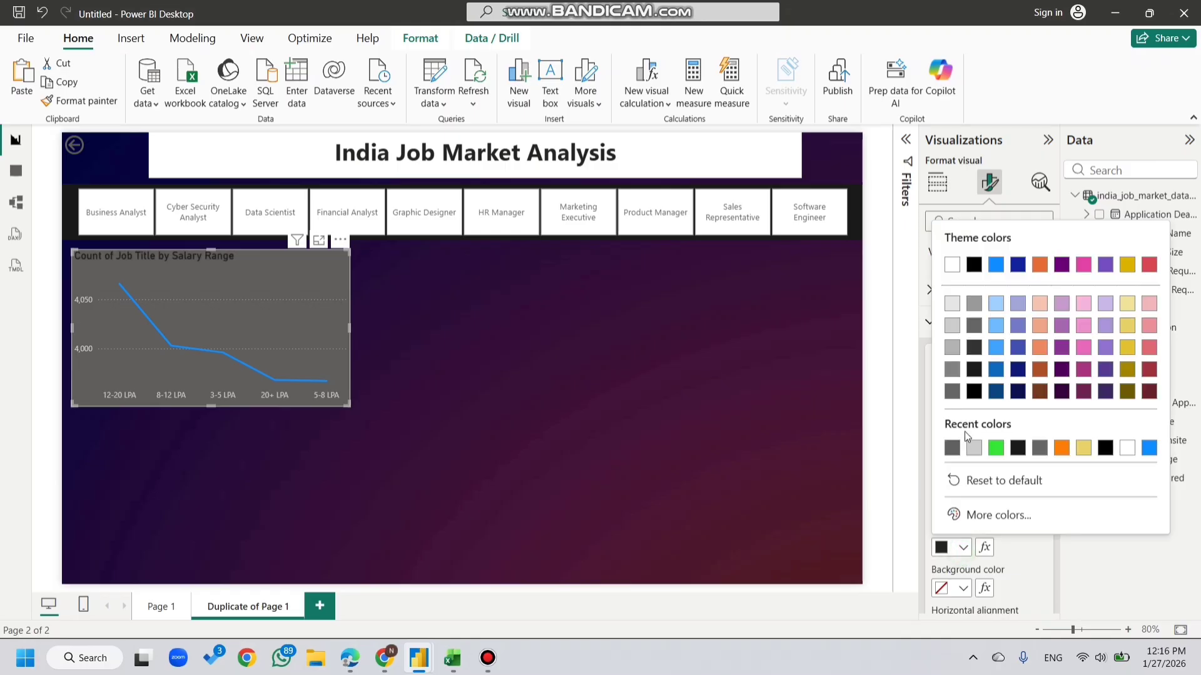
left_click(951, 264)
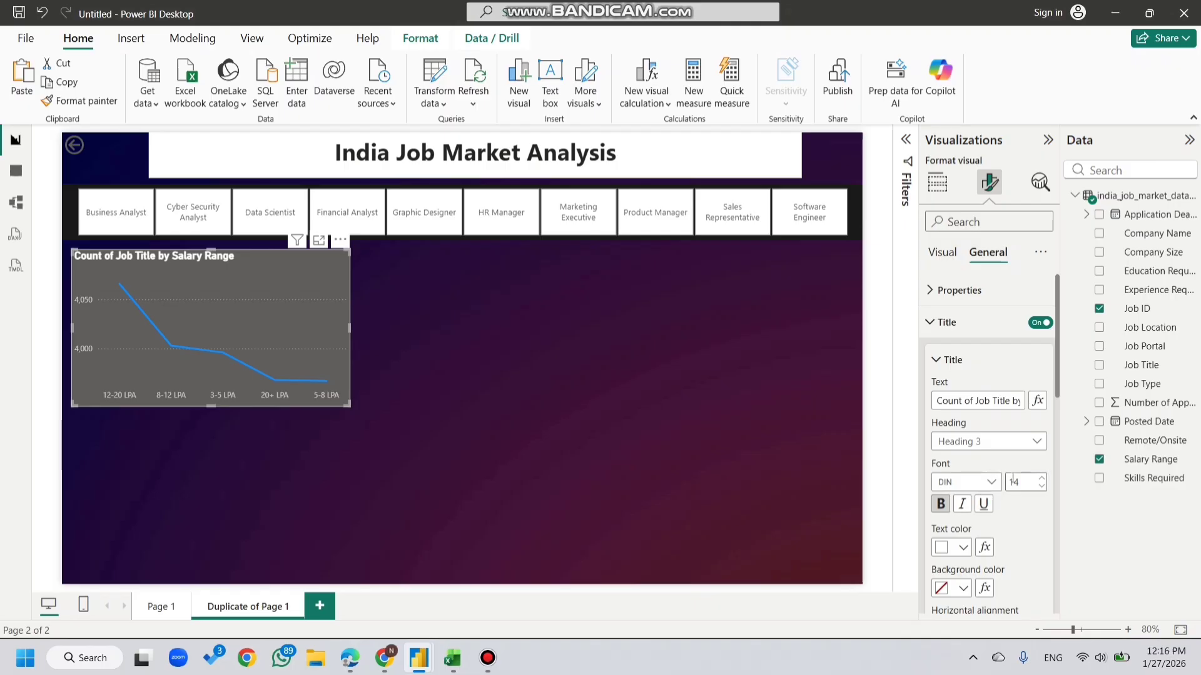
scroll(978, 584, "down", 2)
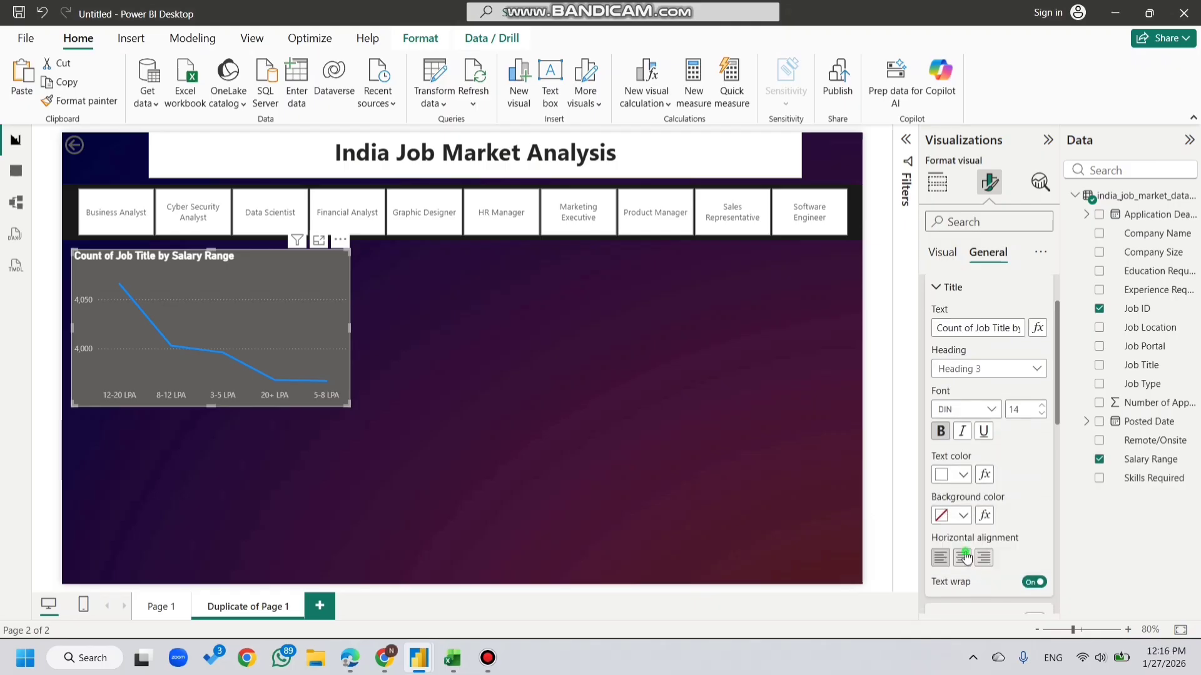
left_click(963, 556)
left_click(480, 356)
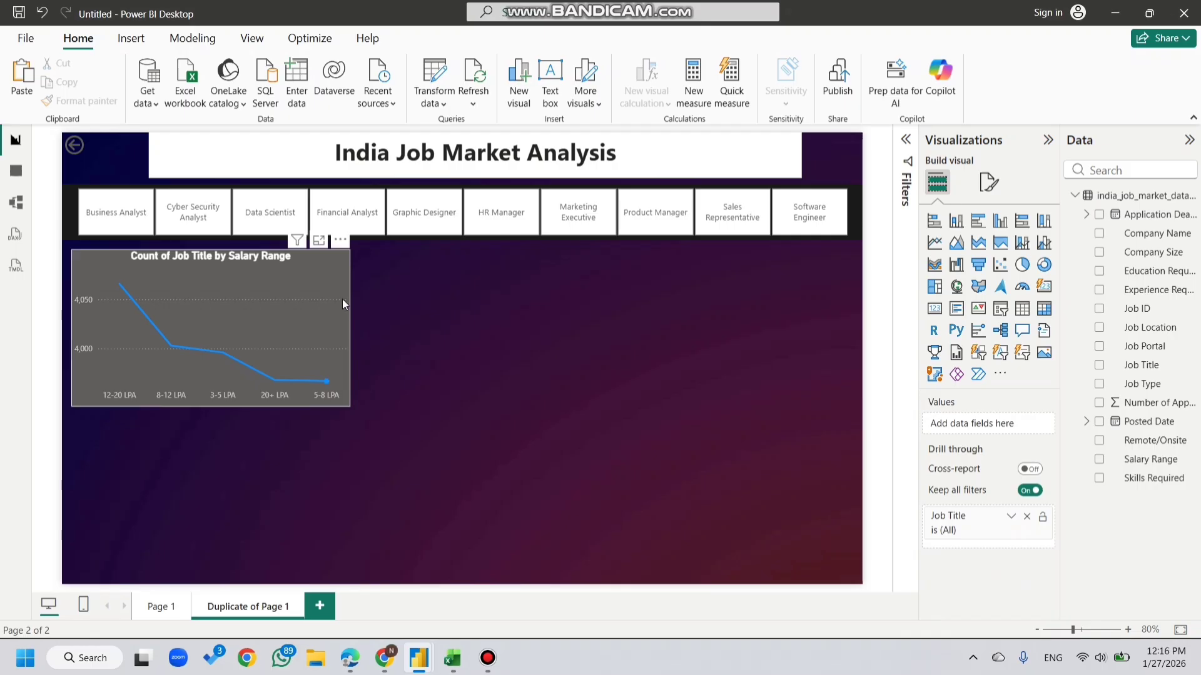
Step: Sort the salary range line chart by Count of Job ID in ascending order
left_click(342, 247)
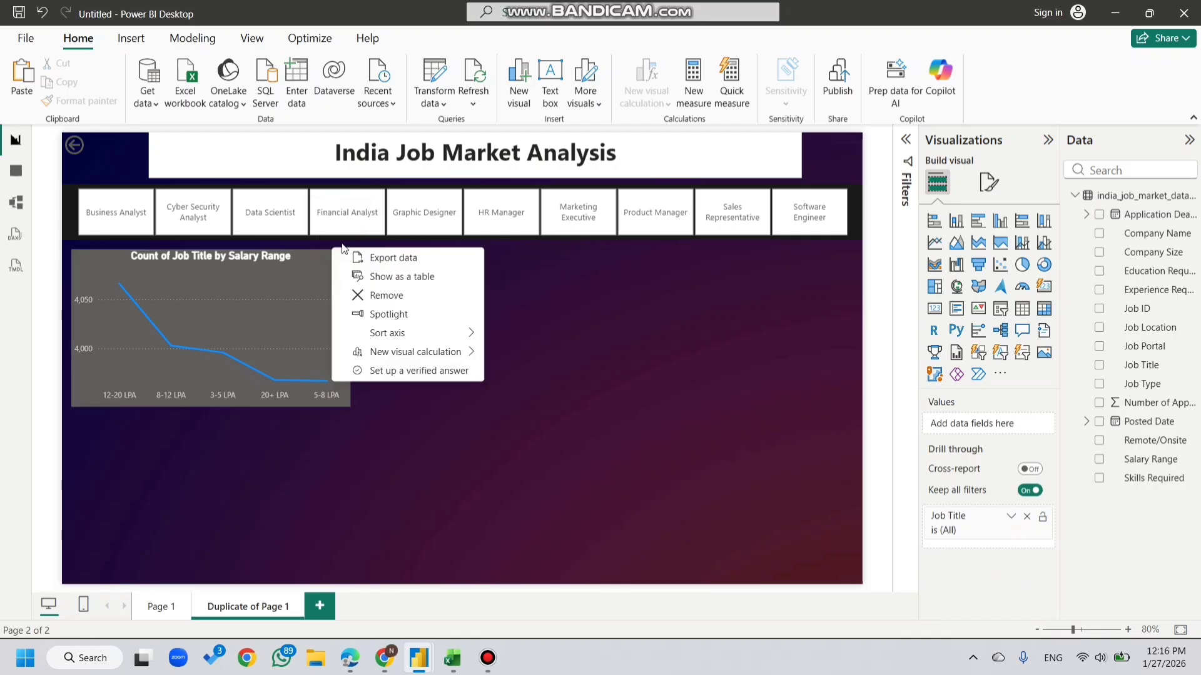
mouse_move(375, 333)
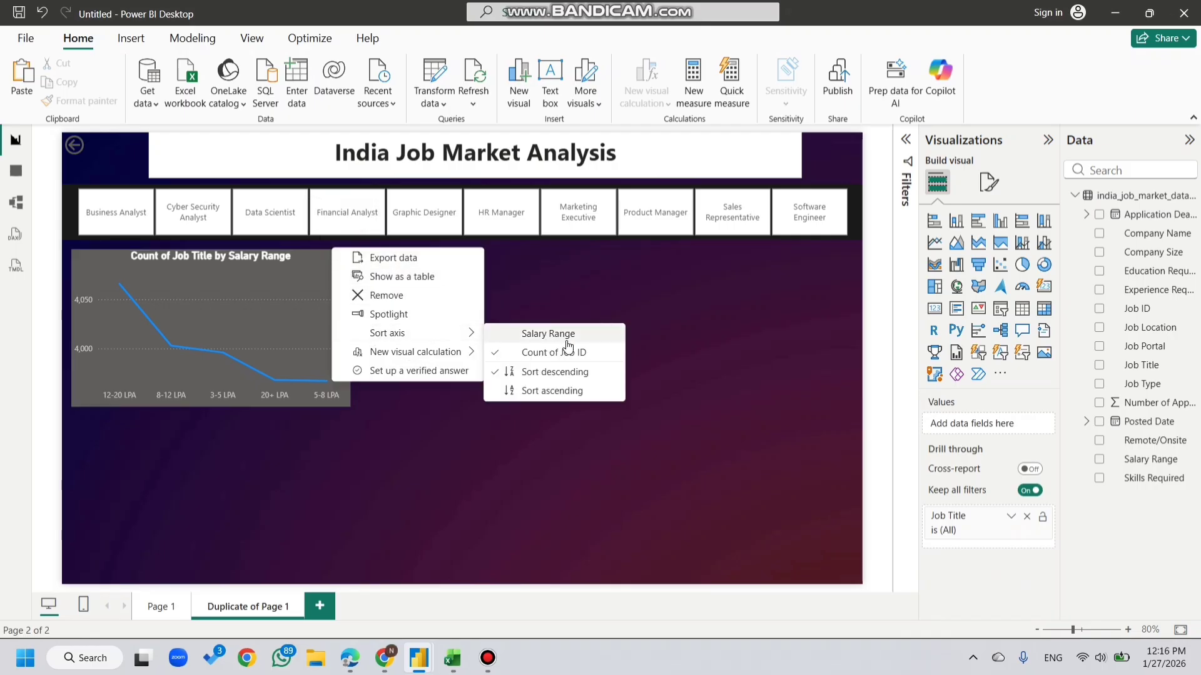
left_click(568, 391)
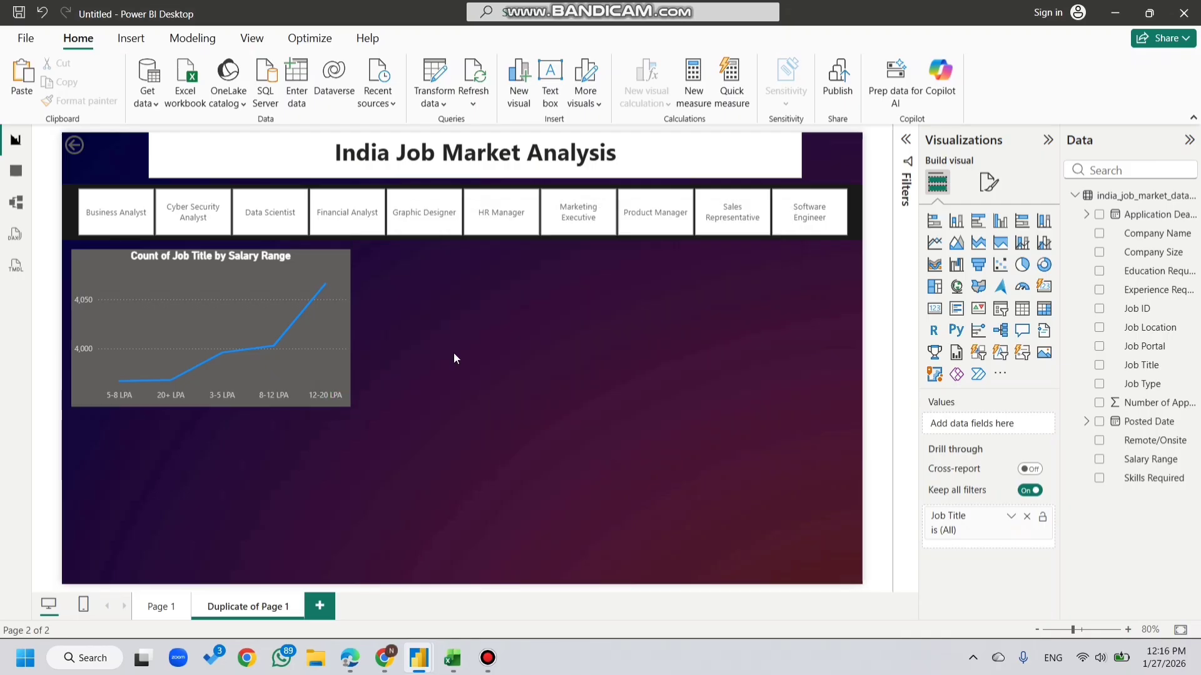
Step: Duplicate the salary range chart and place the copy directly below the original
left_click(344, 324)
key("ctrl+c")
key("ctrl+v")
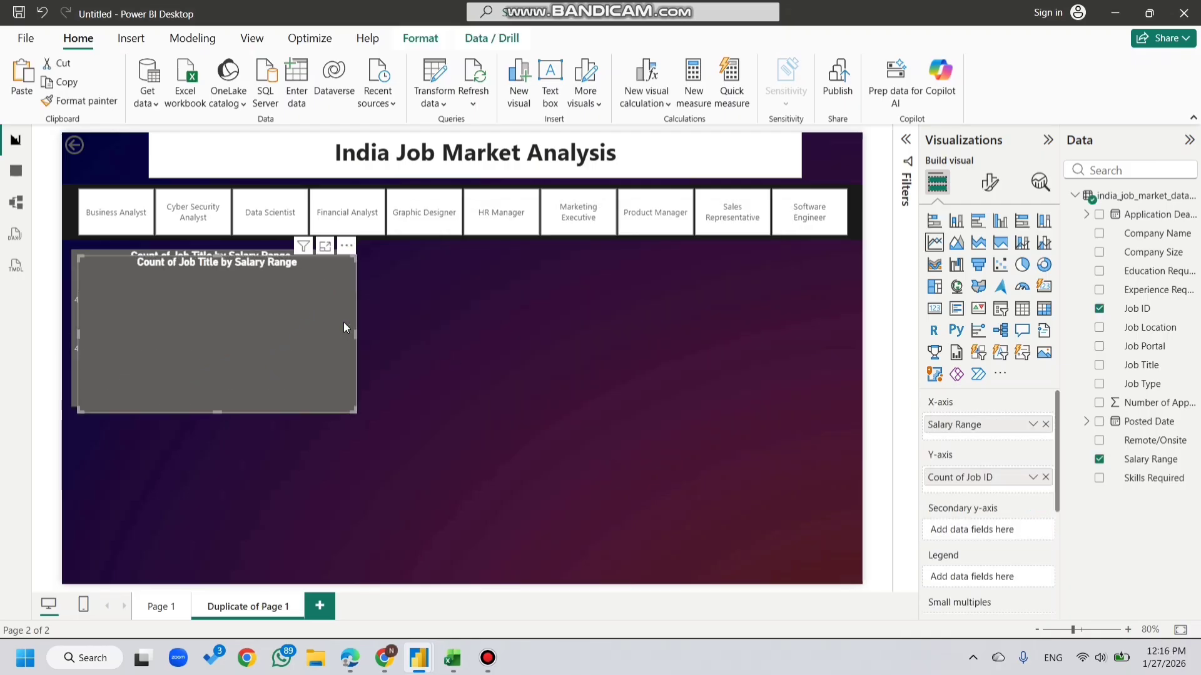
left_click_drag(344, 325, 340, 479)
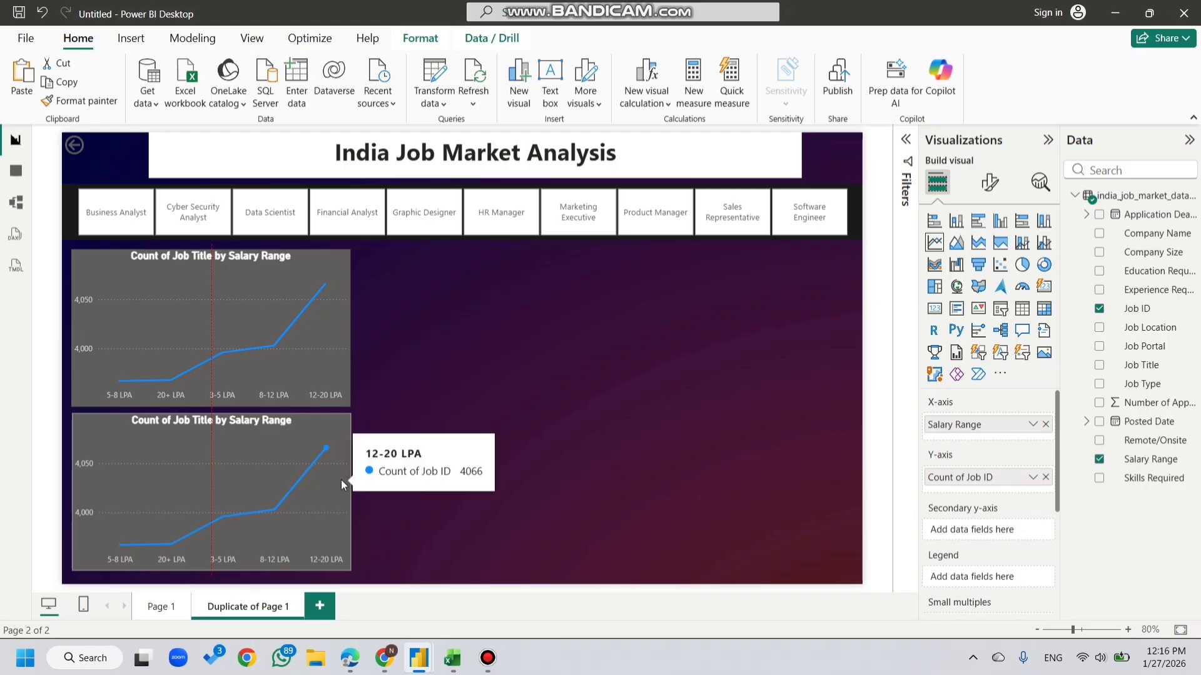
Step: Replace the copied chart's fields with Job Location on the X-axis and Count of Job ID on the Y-axis, and deselect it
left_click(1046, 424)
left_click(1048, 472)
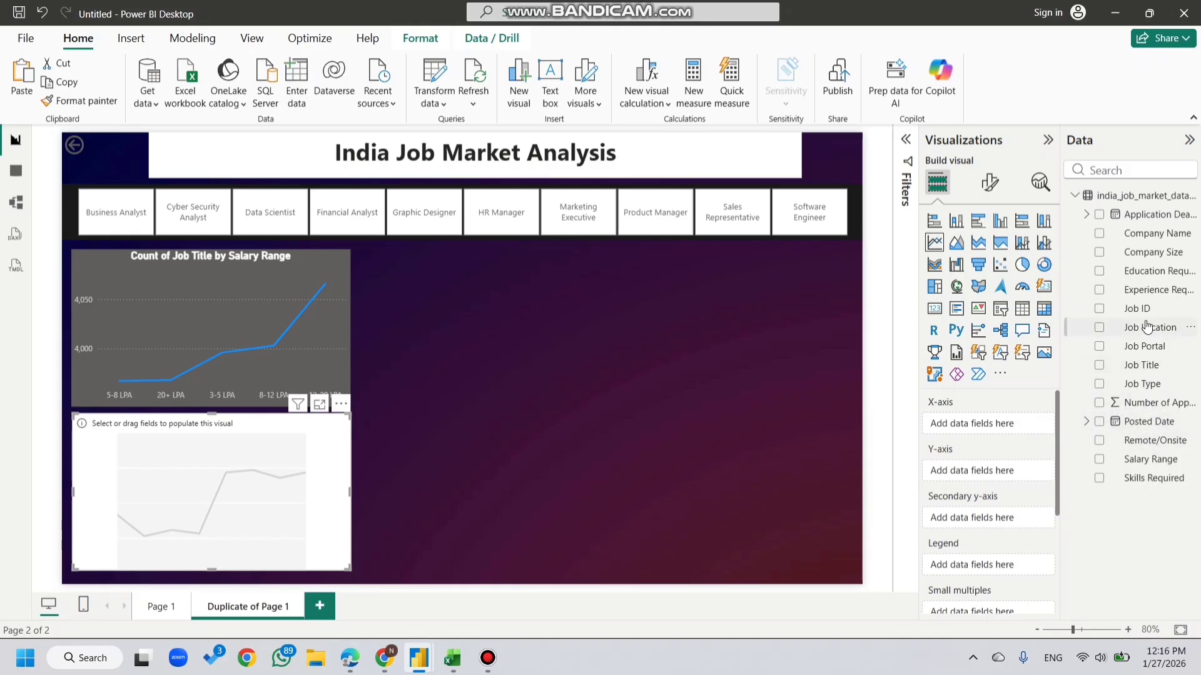
left_click_drag(1147, 328, 1003, 422)
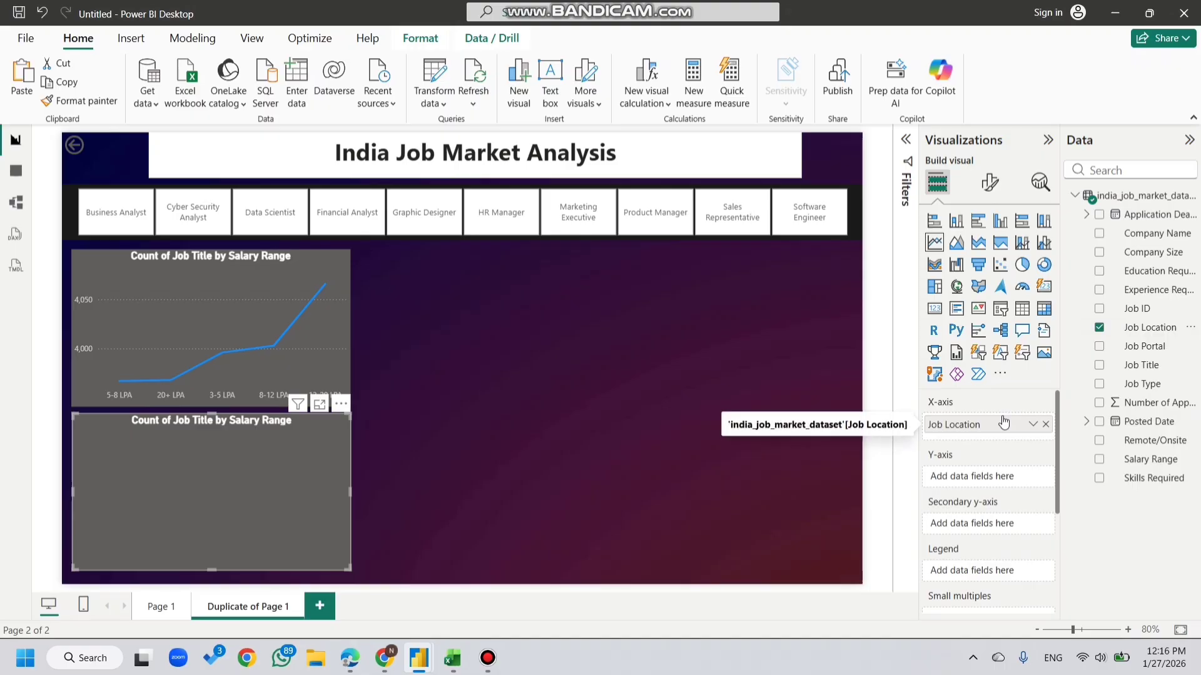
left_click_drag(1149, 308, 1025, 474)
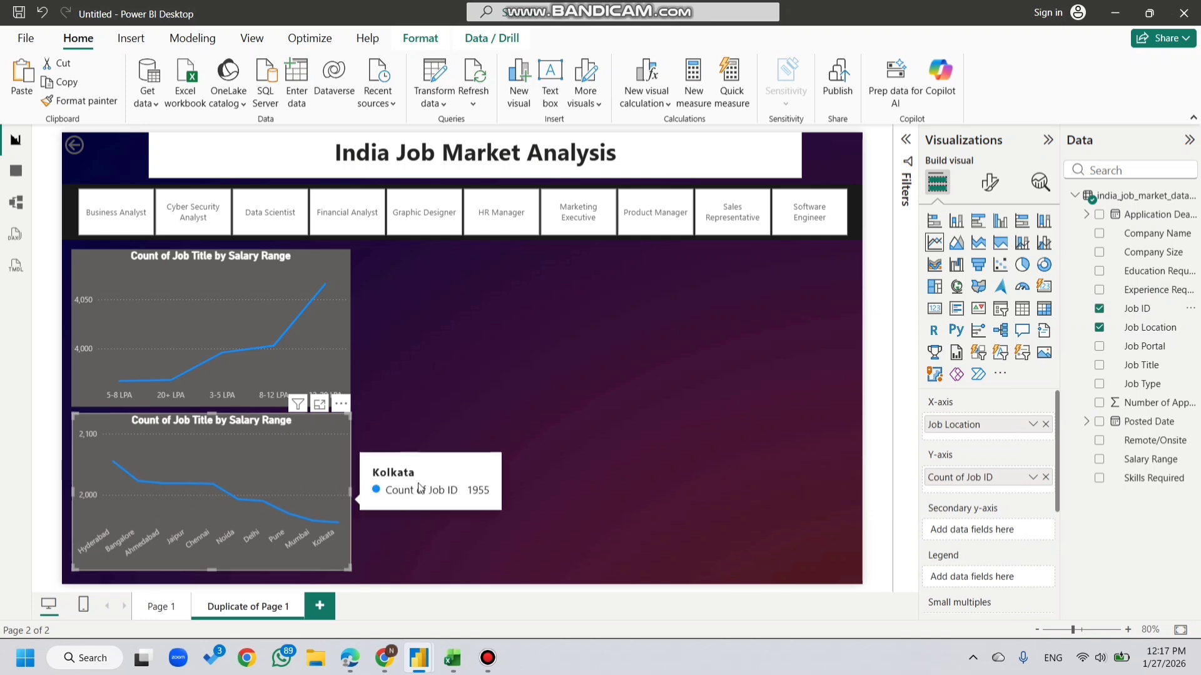
left_click(452, 474)
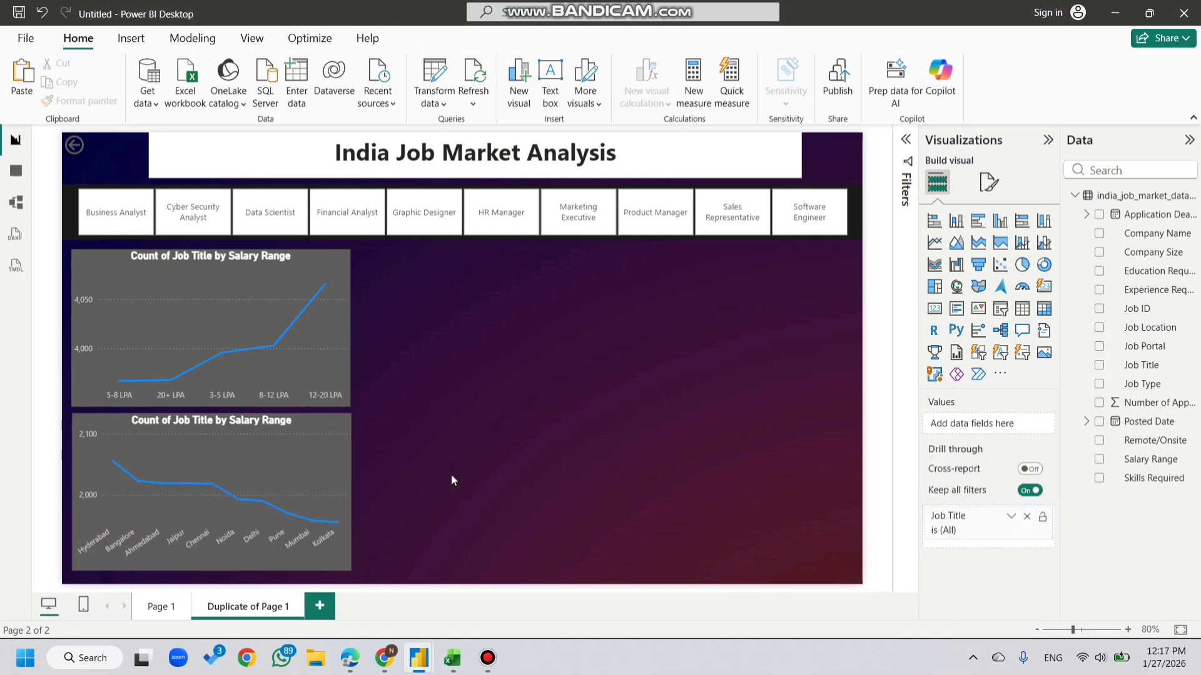
Step: Change the job location chart's title text to "Cities Have Highest no of jo Oppurtunities"
left_click(295, 425)
left_click(990, 182)
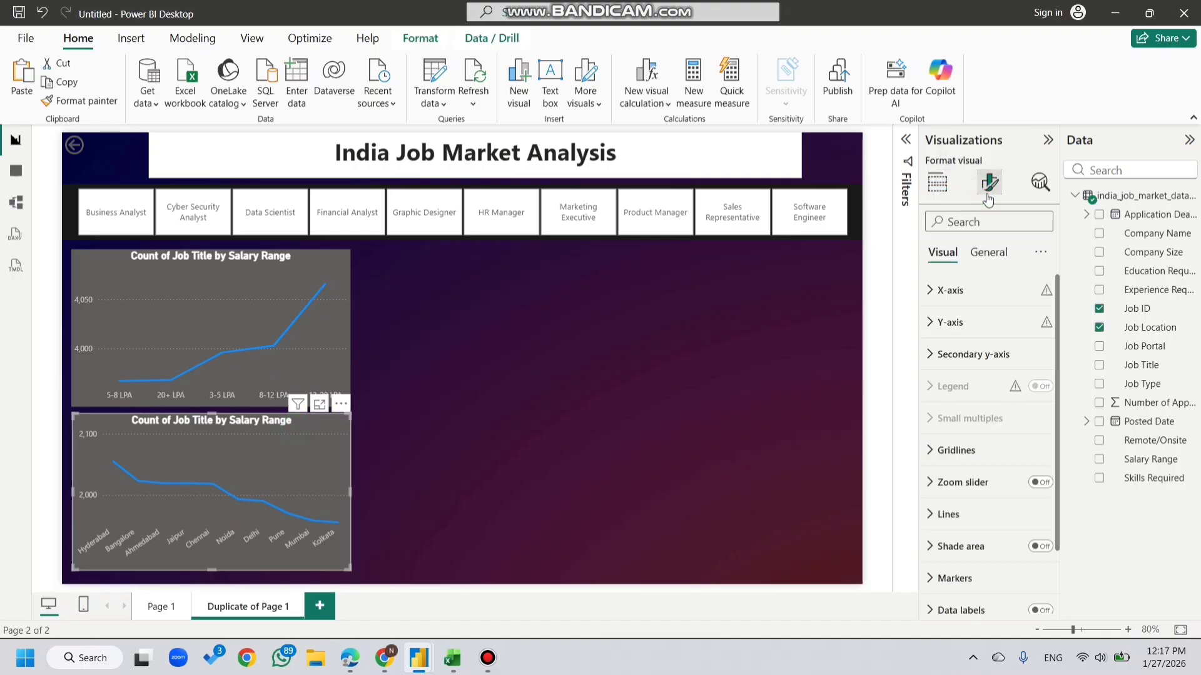
left_click(988, 252)
left_click(977, 333)
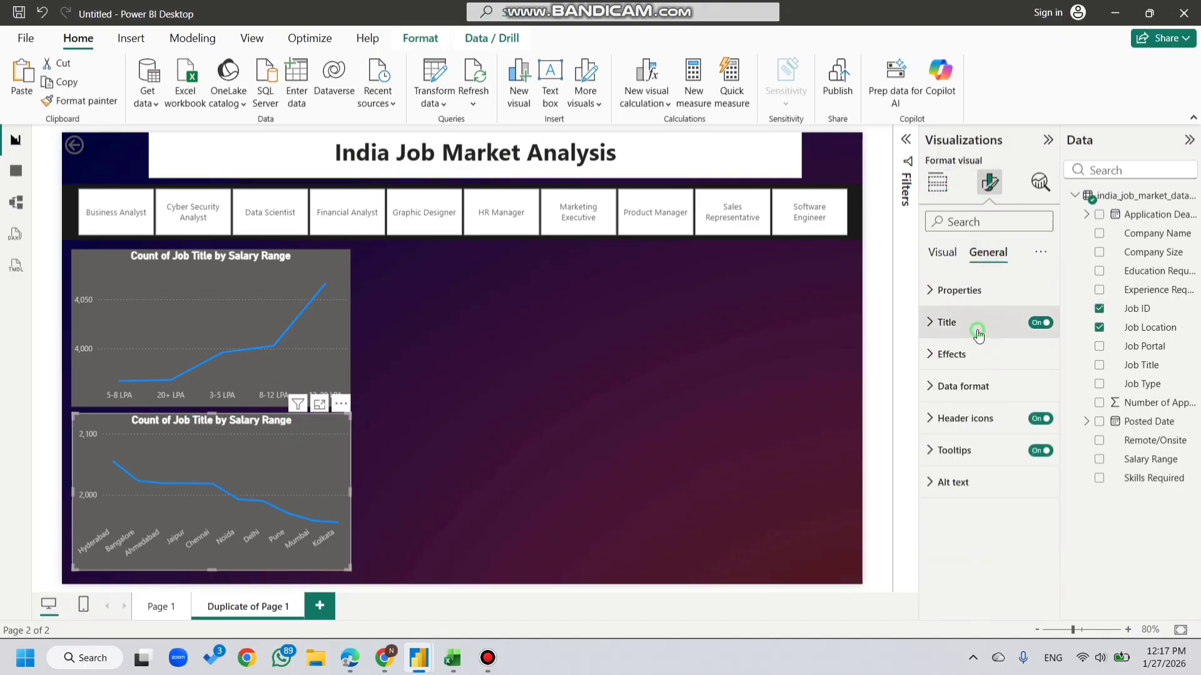
left_click(993, 398)
key("ctrl+a")
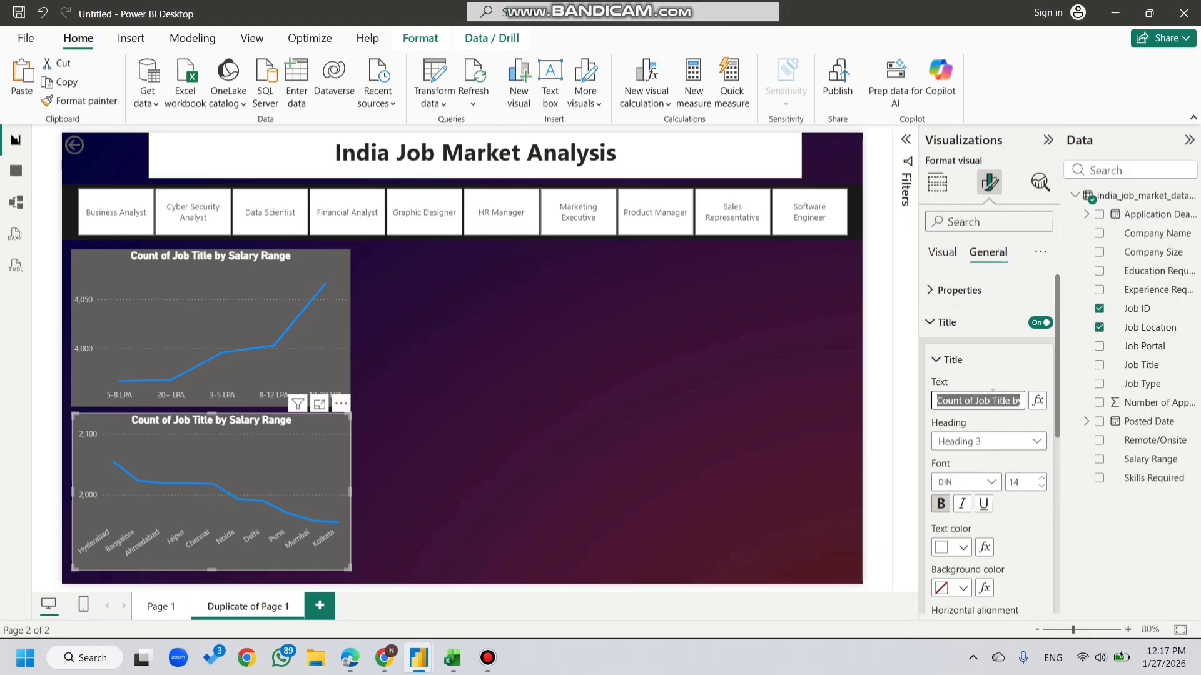
key("BackSpace")
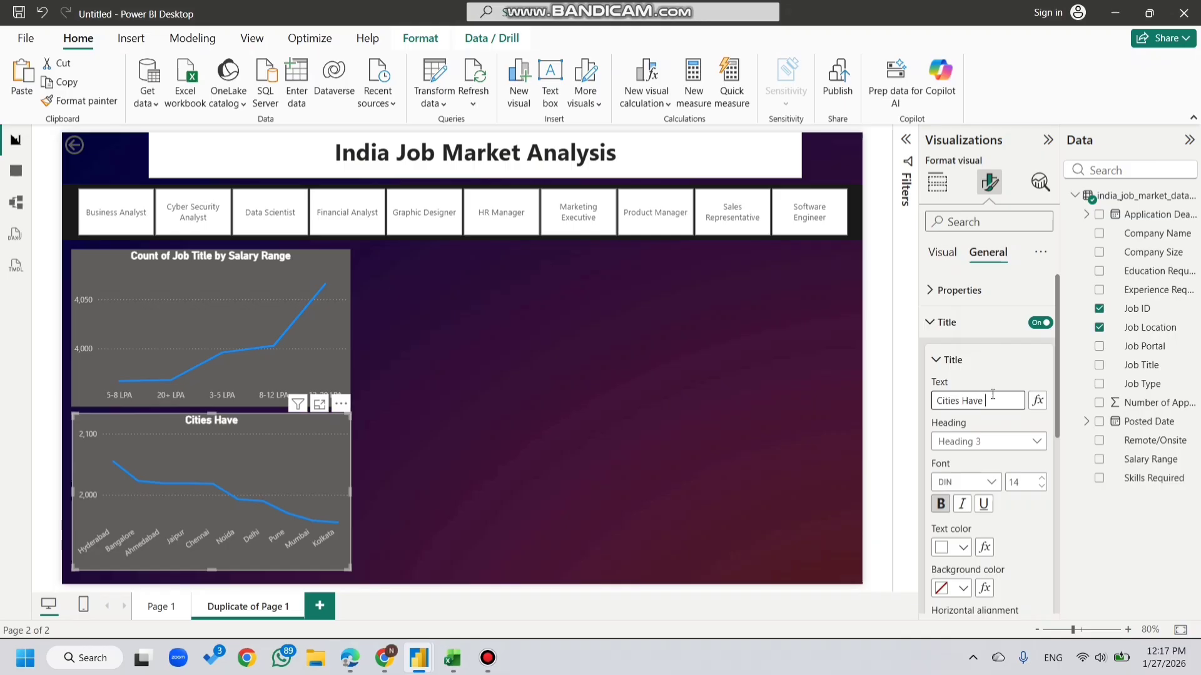
type("Hig")
type("hest no of H")
type("o")
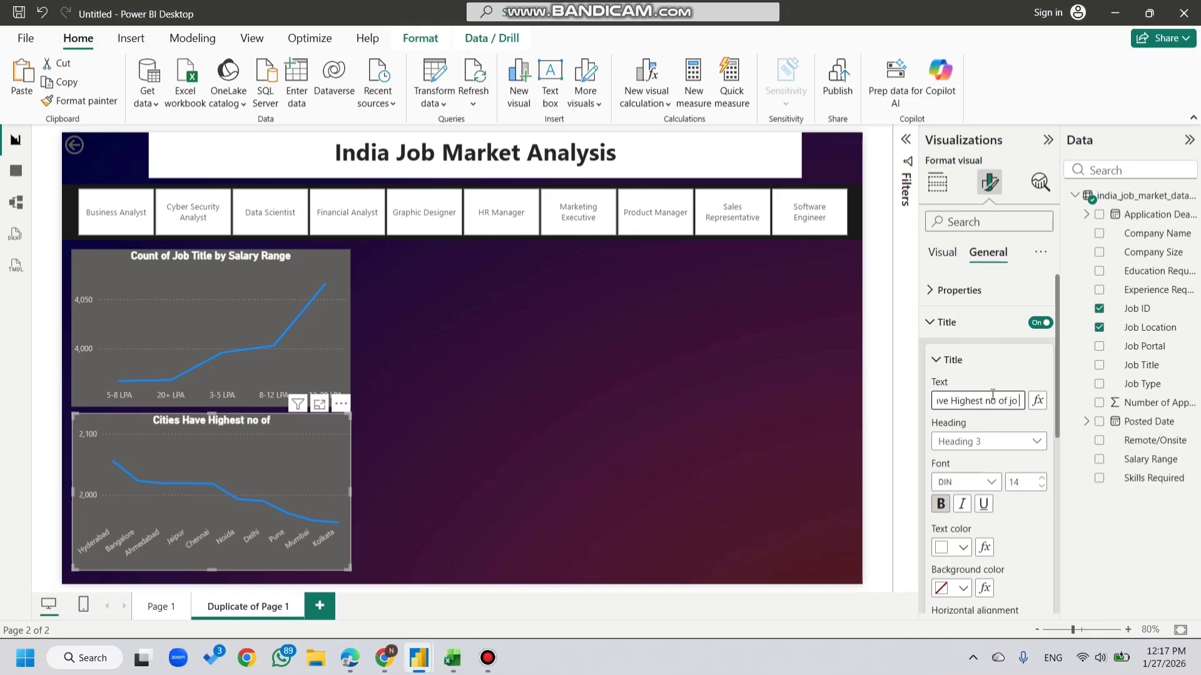
type(" Opportunit")
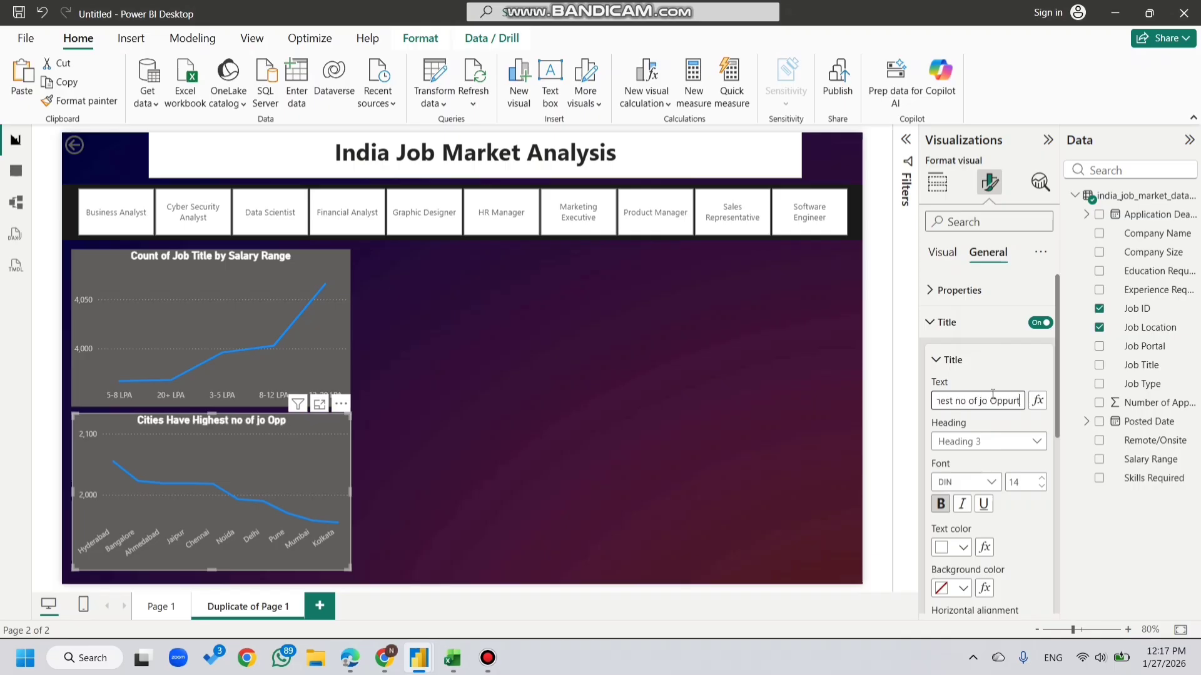
type("ies")
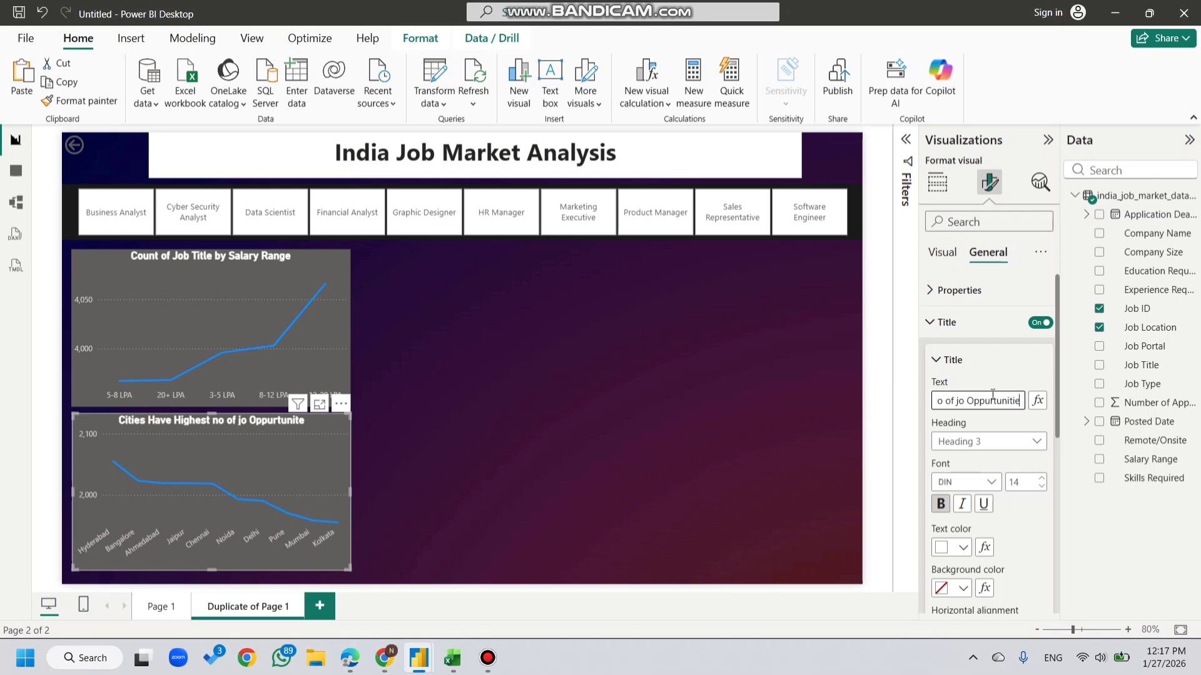
left_click(603, 417)
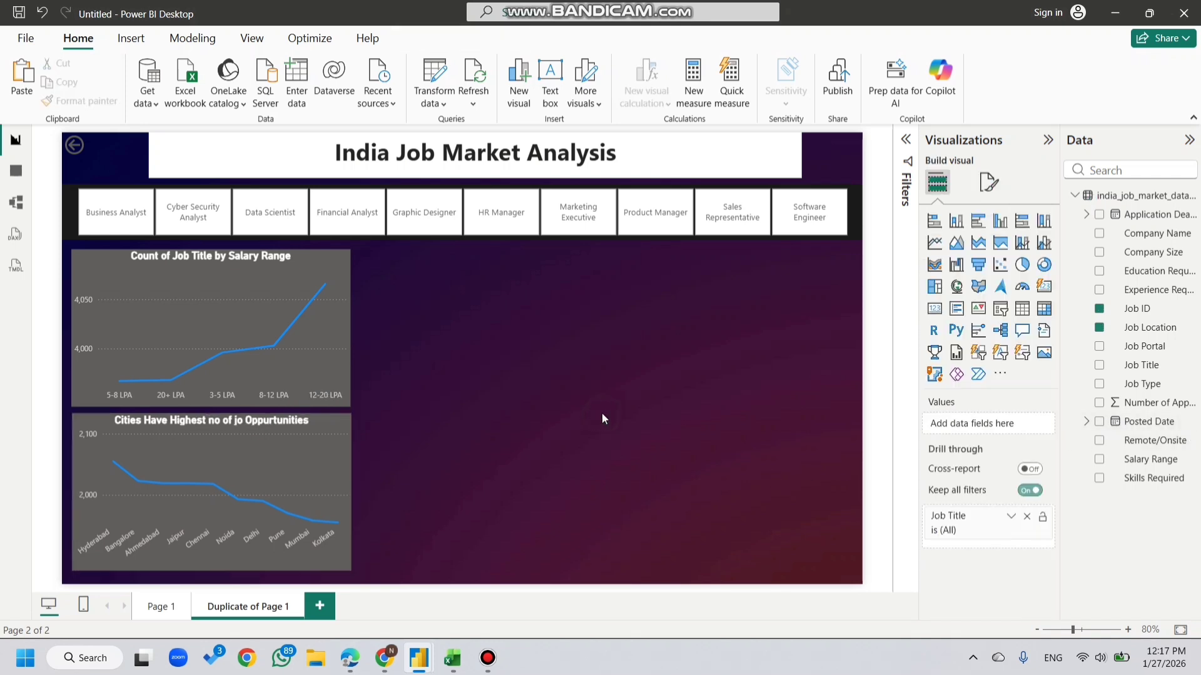
left_click(292, 434)
left_click(988, 184)
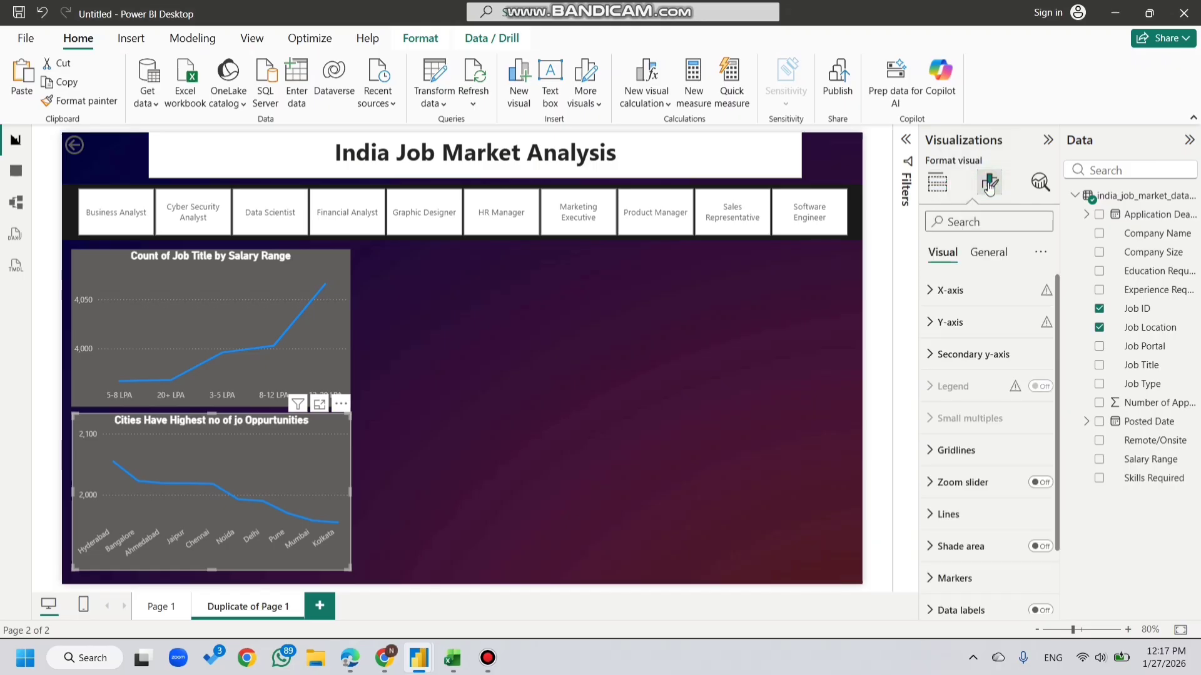
left_click(984, 253)
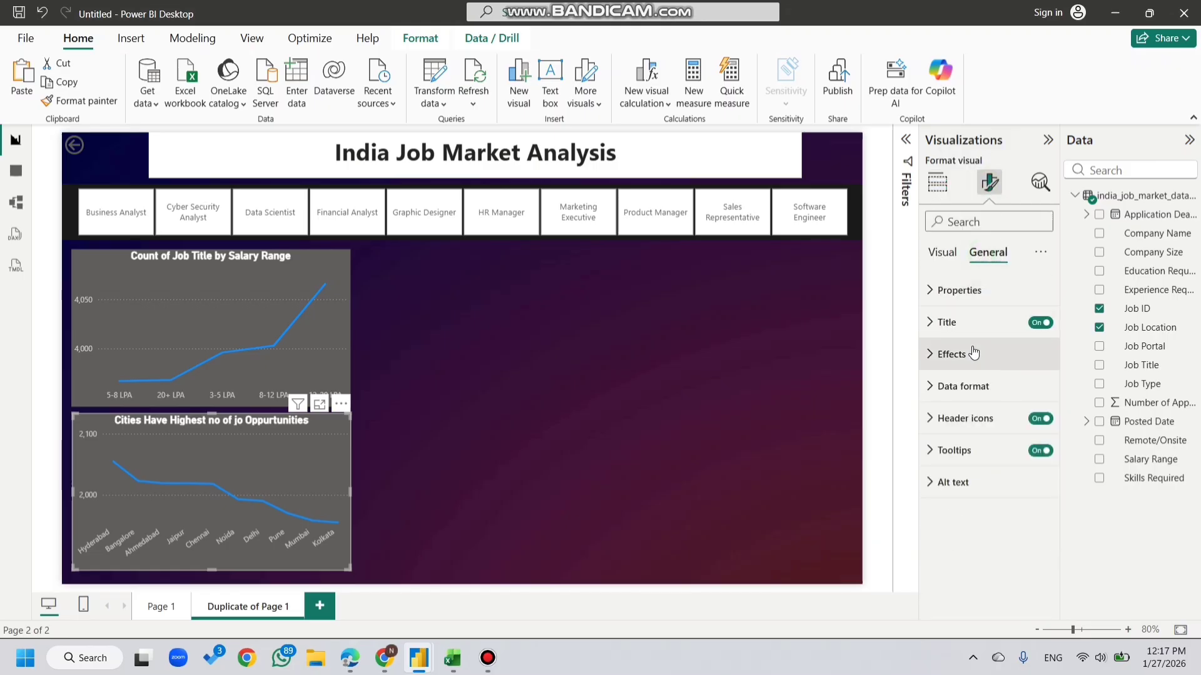
left_click(960, 321)
scroll(1003, 400, "right", 2)
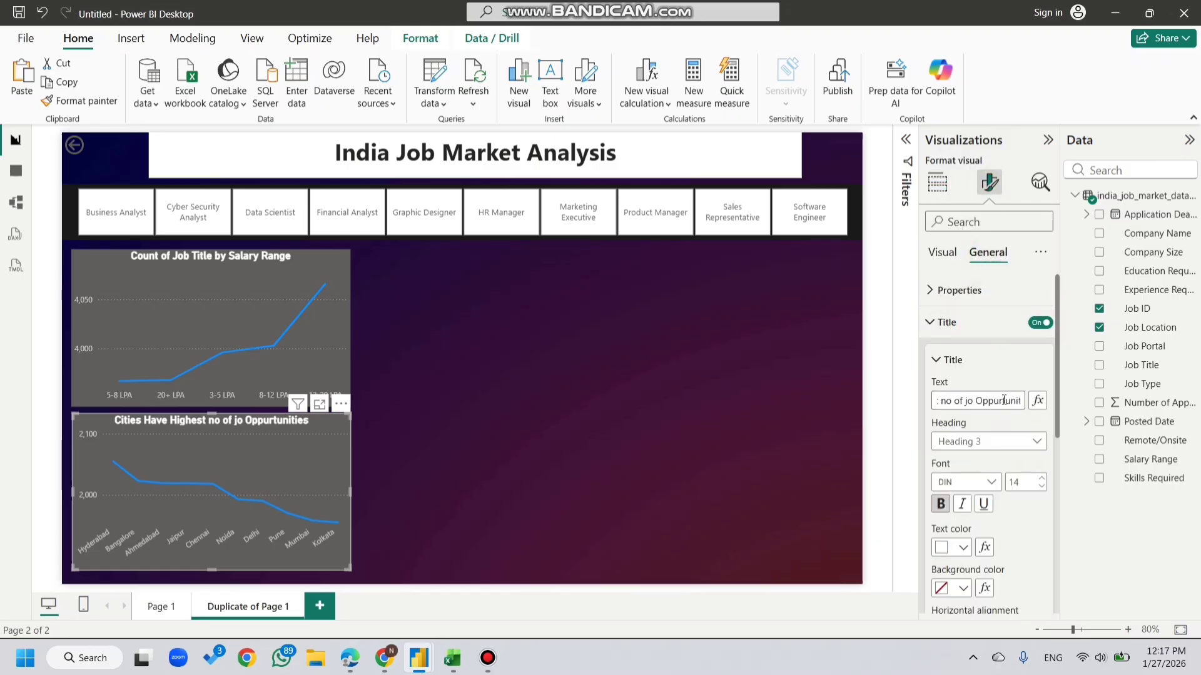
left_click(976, 403)
right_click(974, 402)
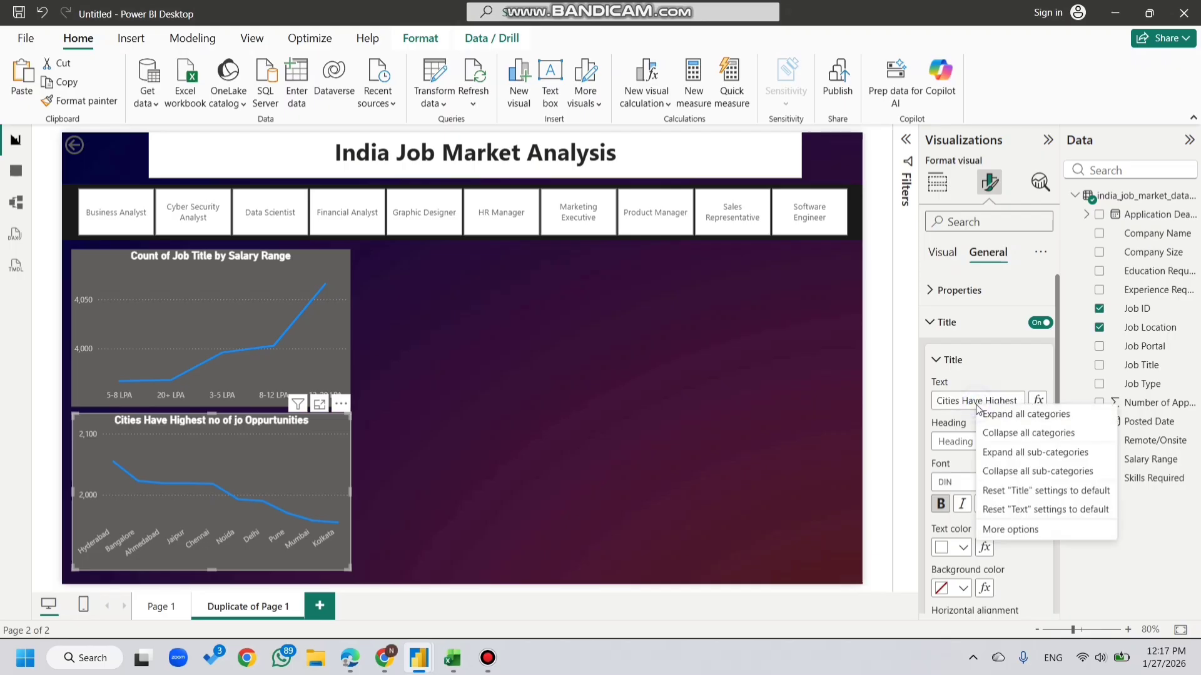
key("Escape")
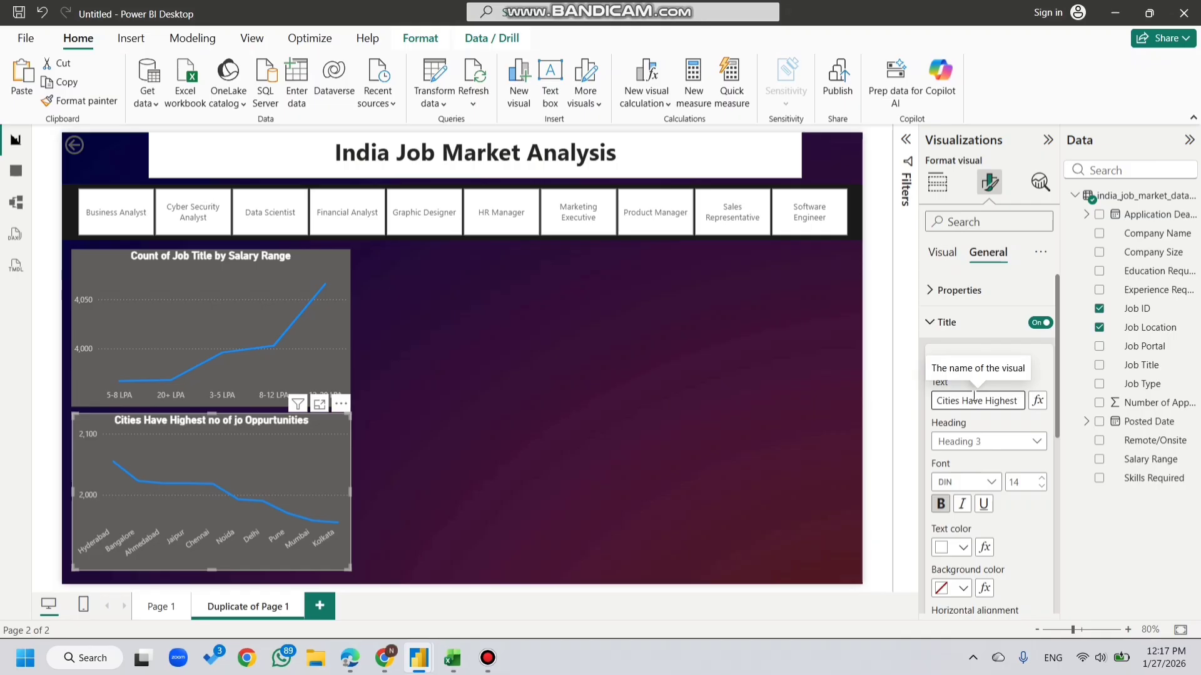
left_click(508, 470)
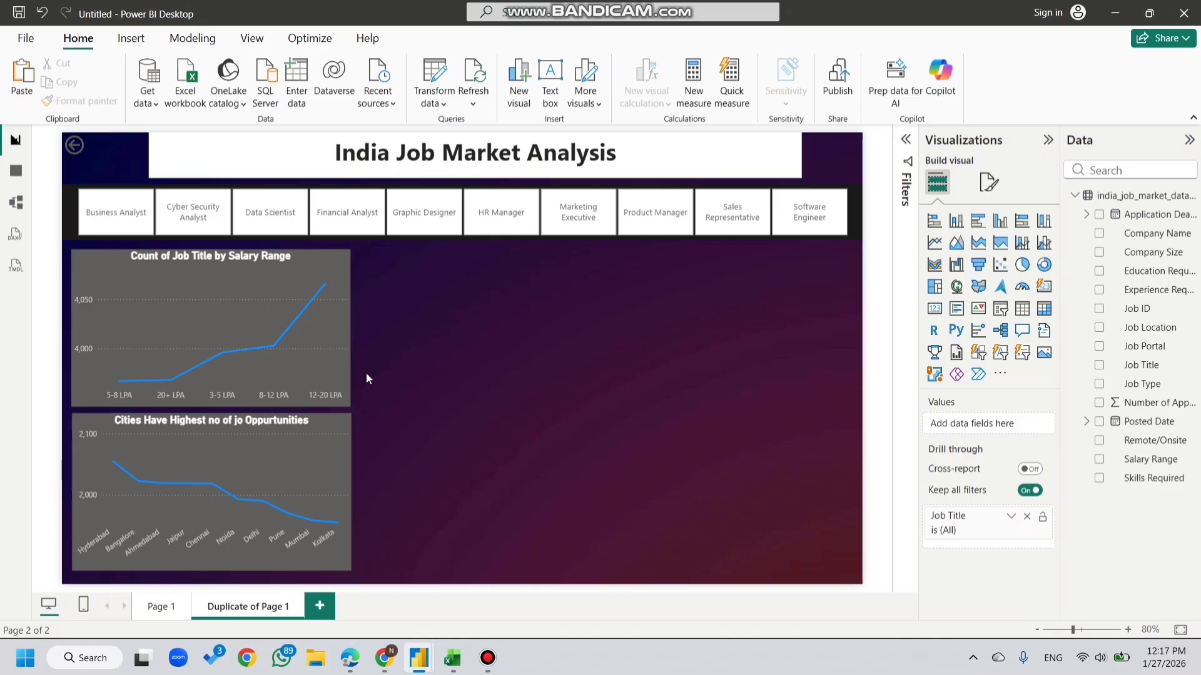
Step: Add a line chart beside the salary chart with Job Title on the X-axis and Count of Job Location on the Y-axis, leaving a small gap
left_click(934, 242)
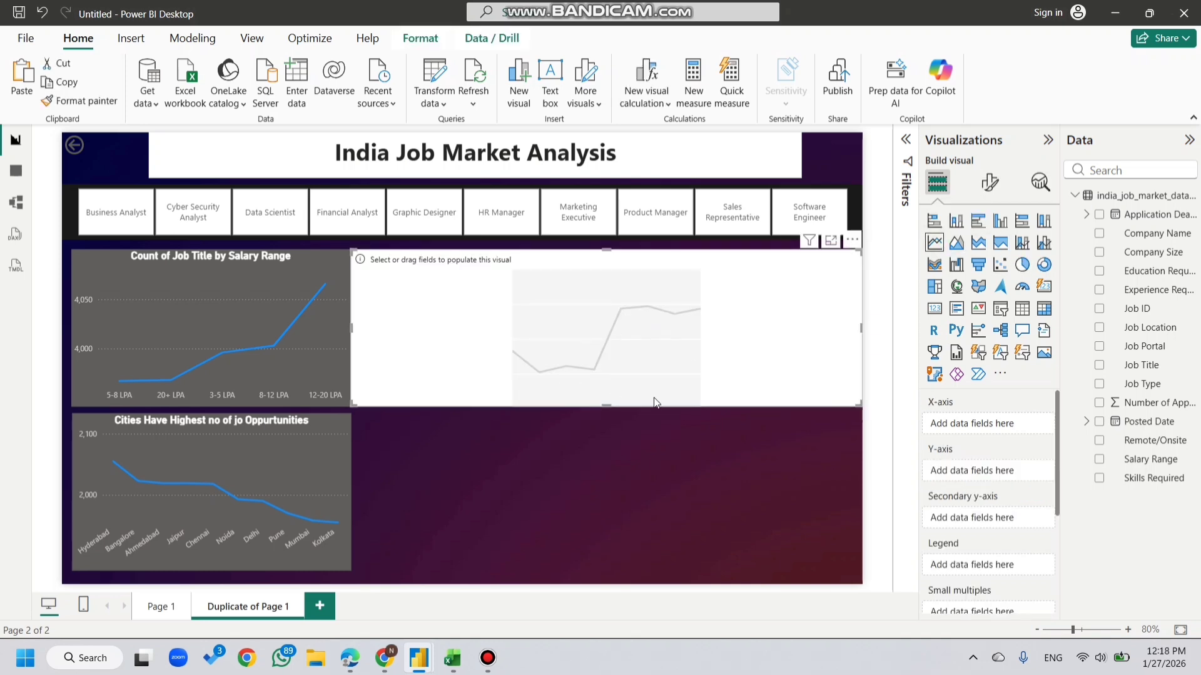
left_click(989, 182)
left_click(937, 181)
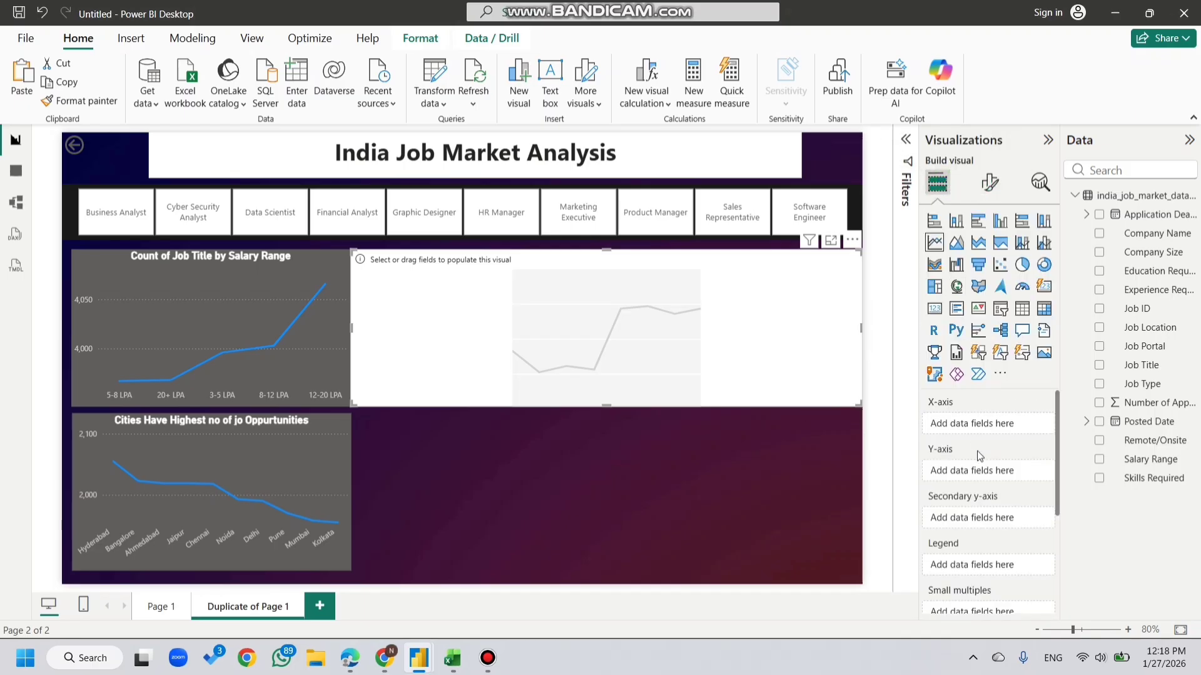
left_click_drag(1139, 366, 989, 426)
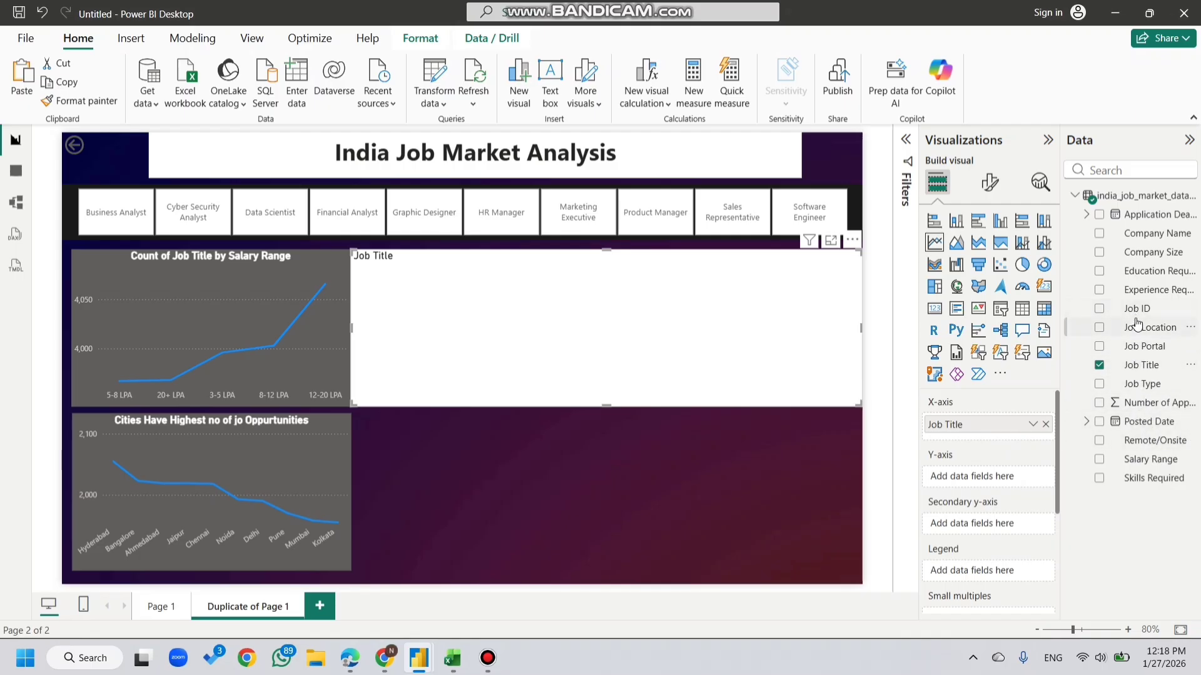
mouse_move(1137, 327)
left_mouse_down()
mouse_move(1082, 361)
mouse_move(984, 463)
left_mouse_up()
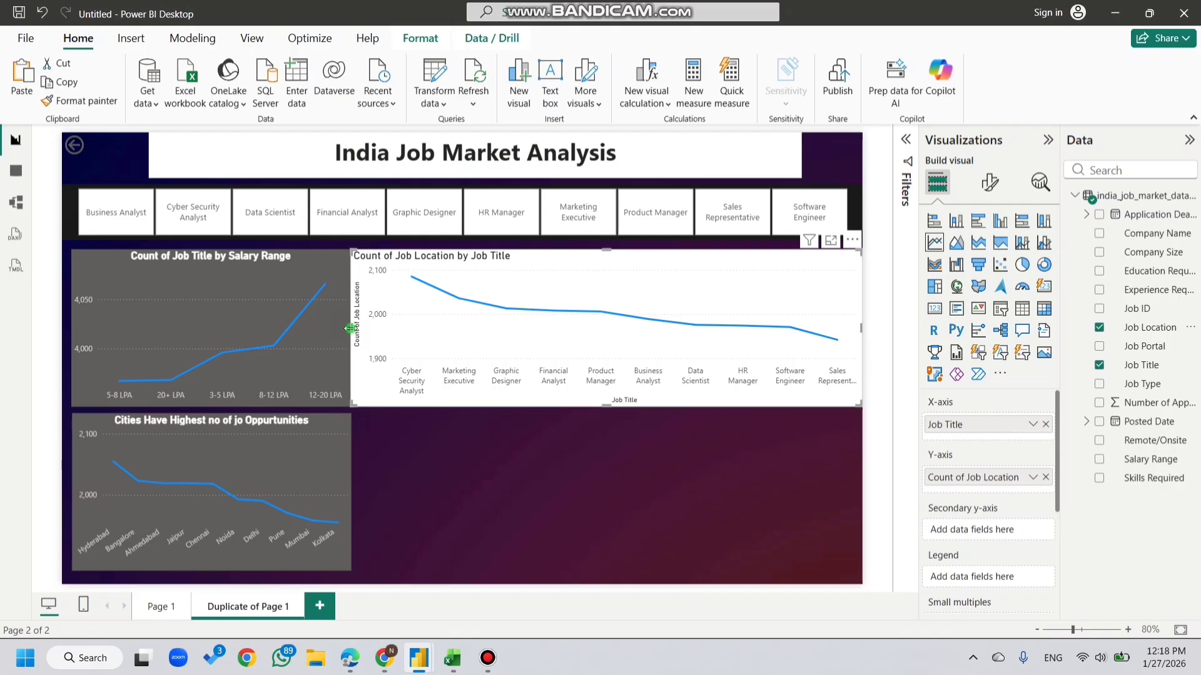
left_click_drag(349, 327, 364, 328)
left_click(436, 455)
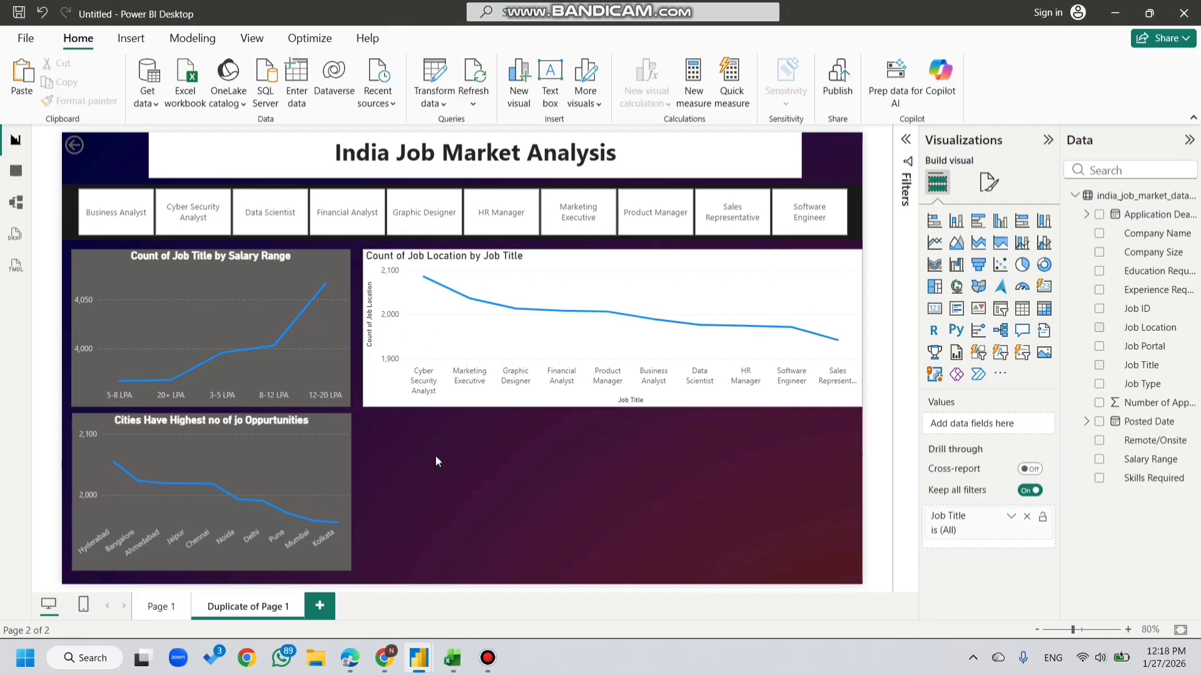
Step: Copy the salary range chart's formatting onto the job title line chart with the Format painter, and deselect the chart
left_click(314, 377)
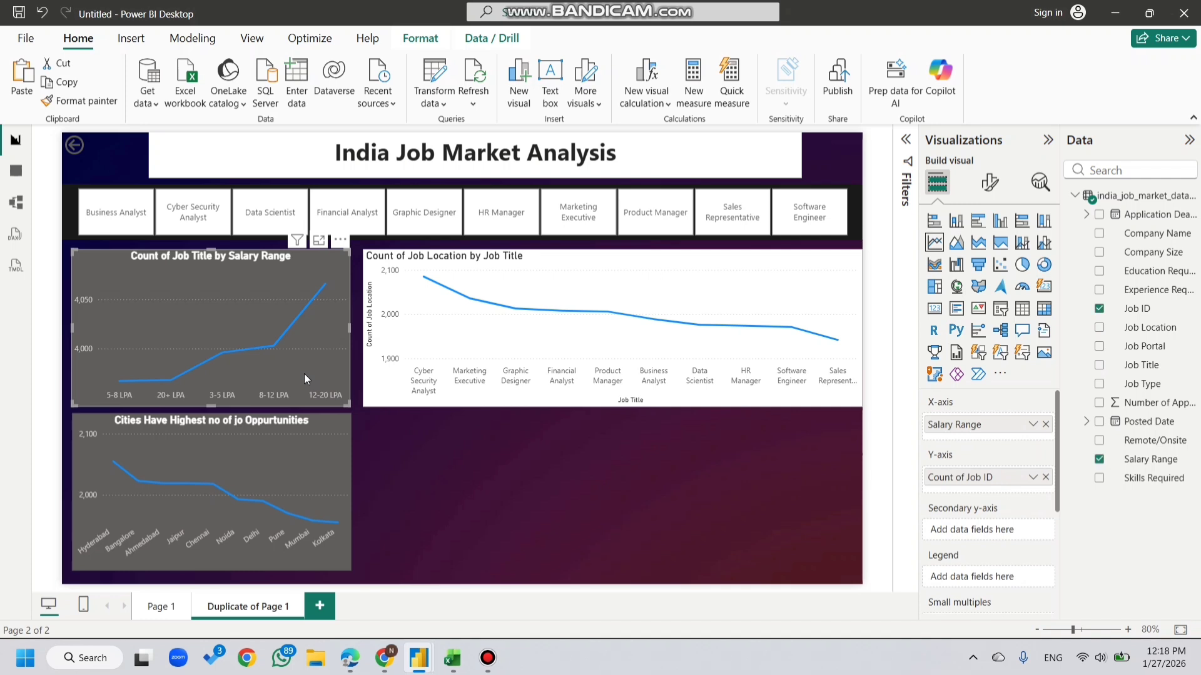
left_click(80, 100)
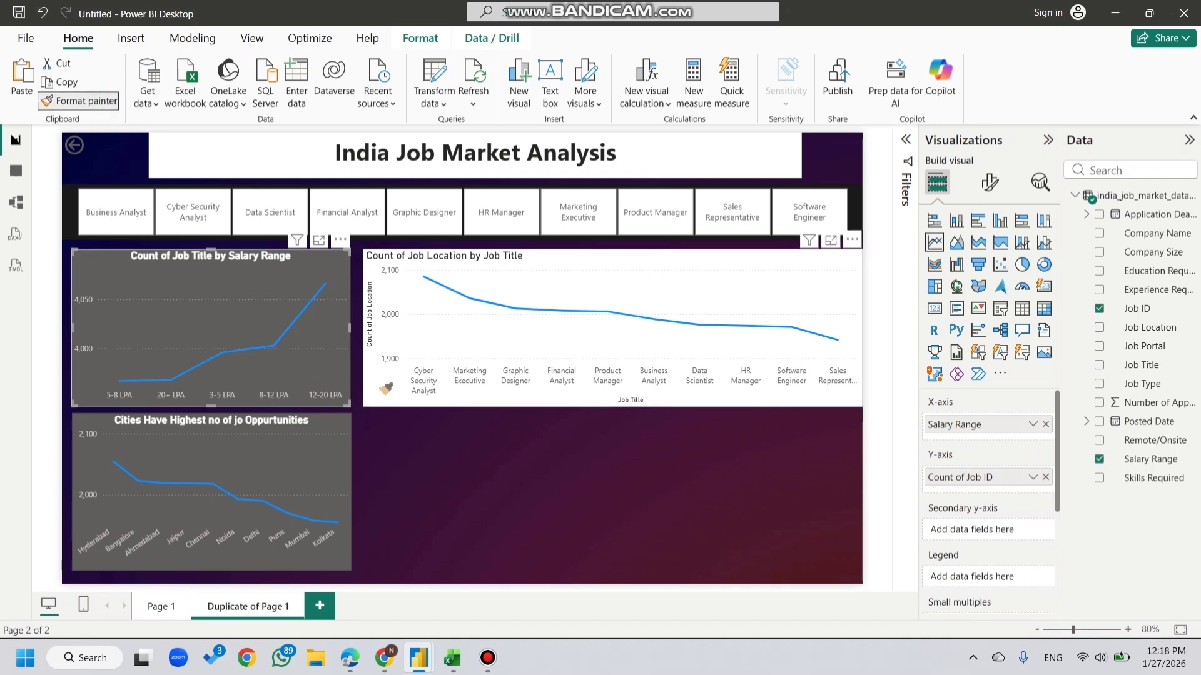
left_click(379, 383)
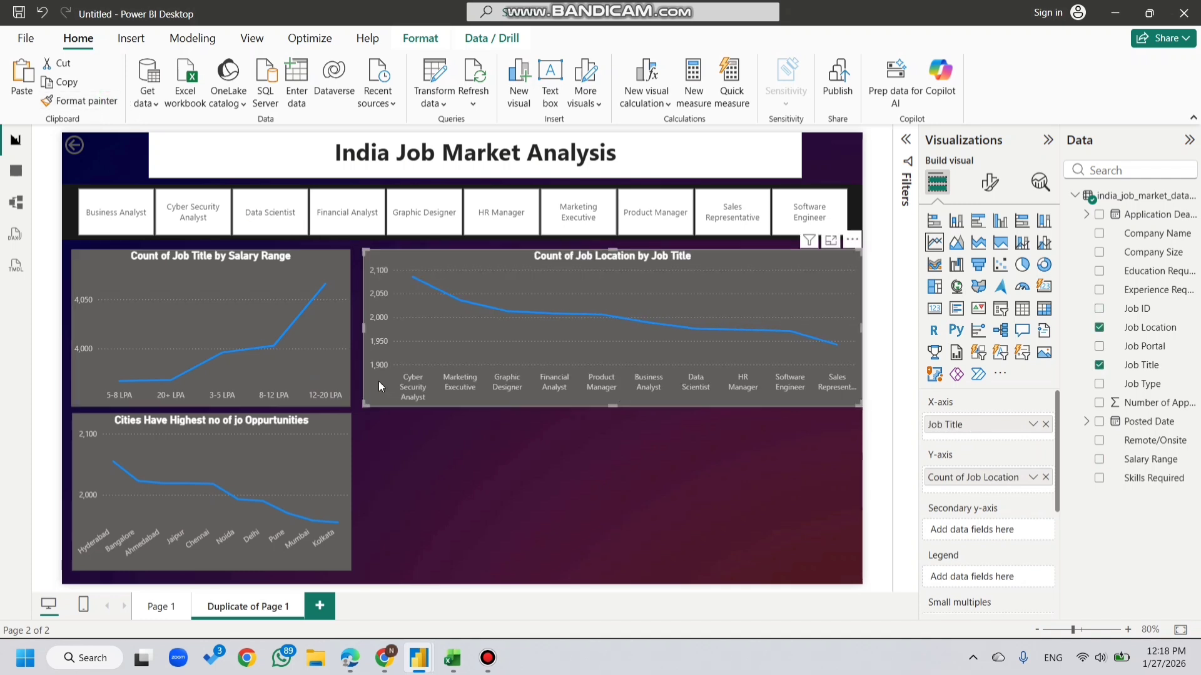
left_click(532, 499)
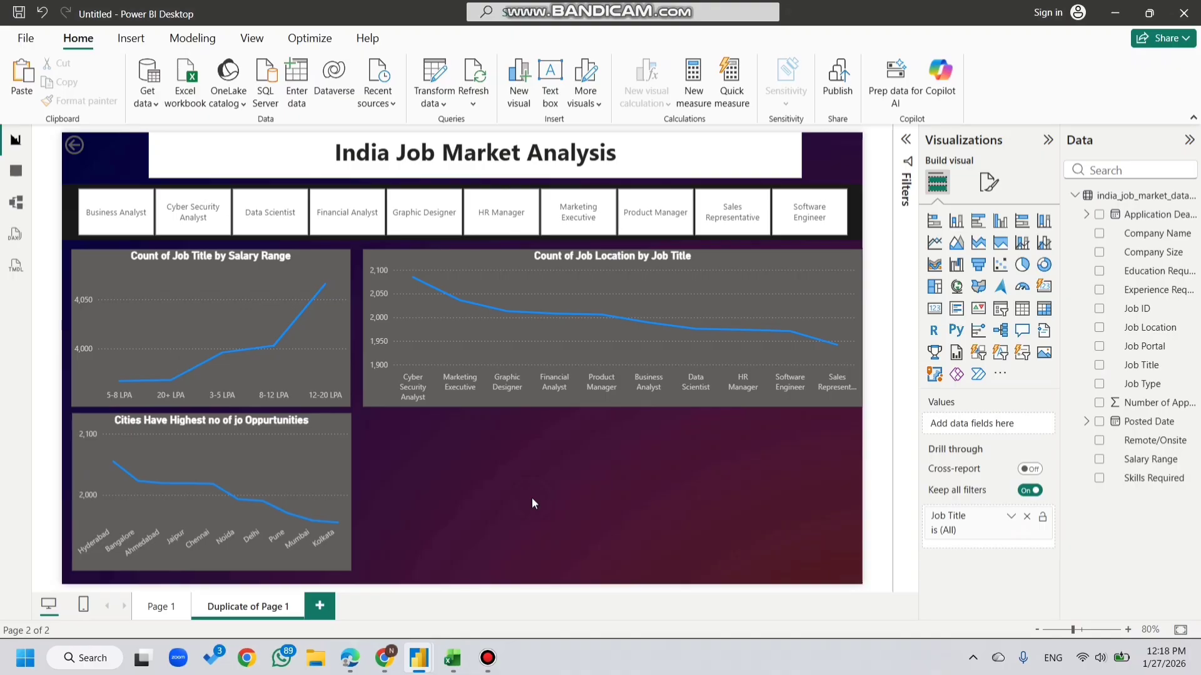
left_click(801, 389)
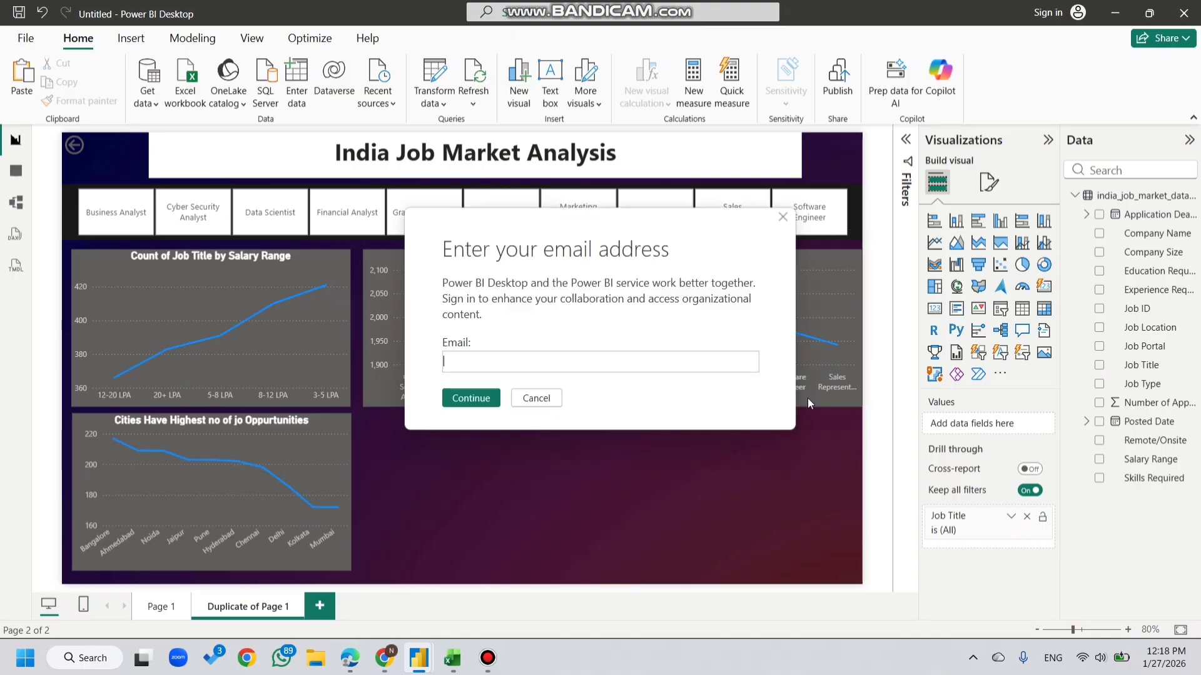
left_click(782, 217)
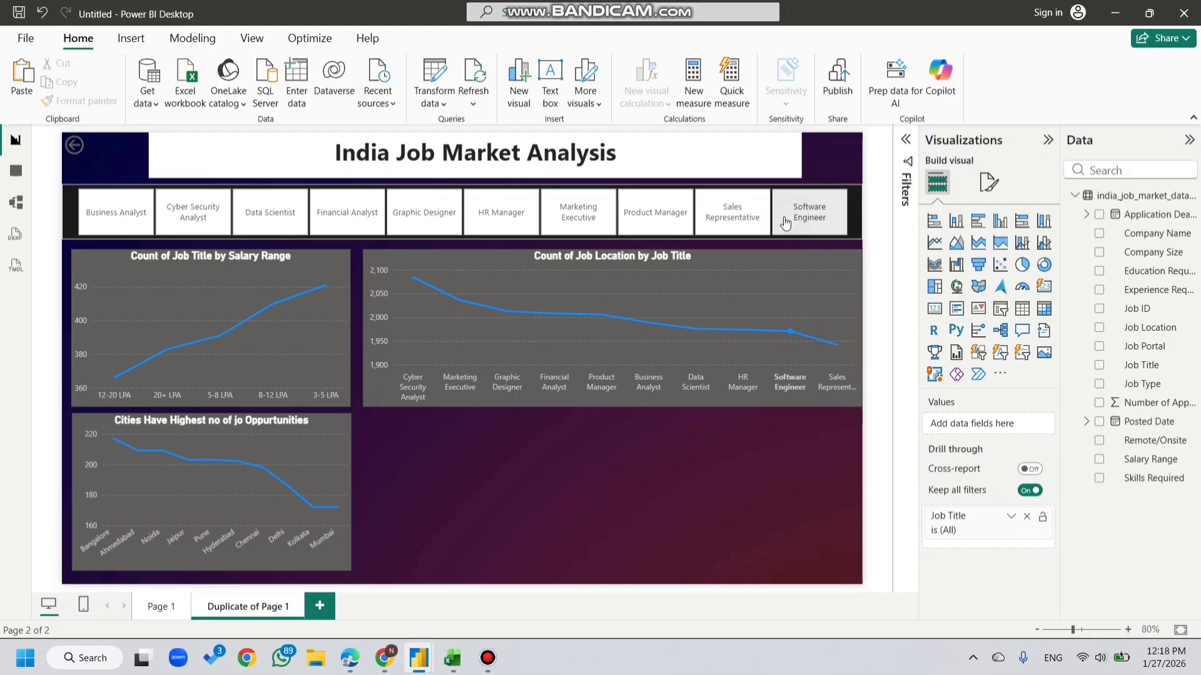
left_click(787, 382)
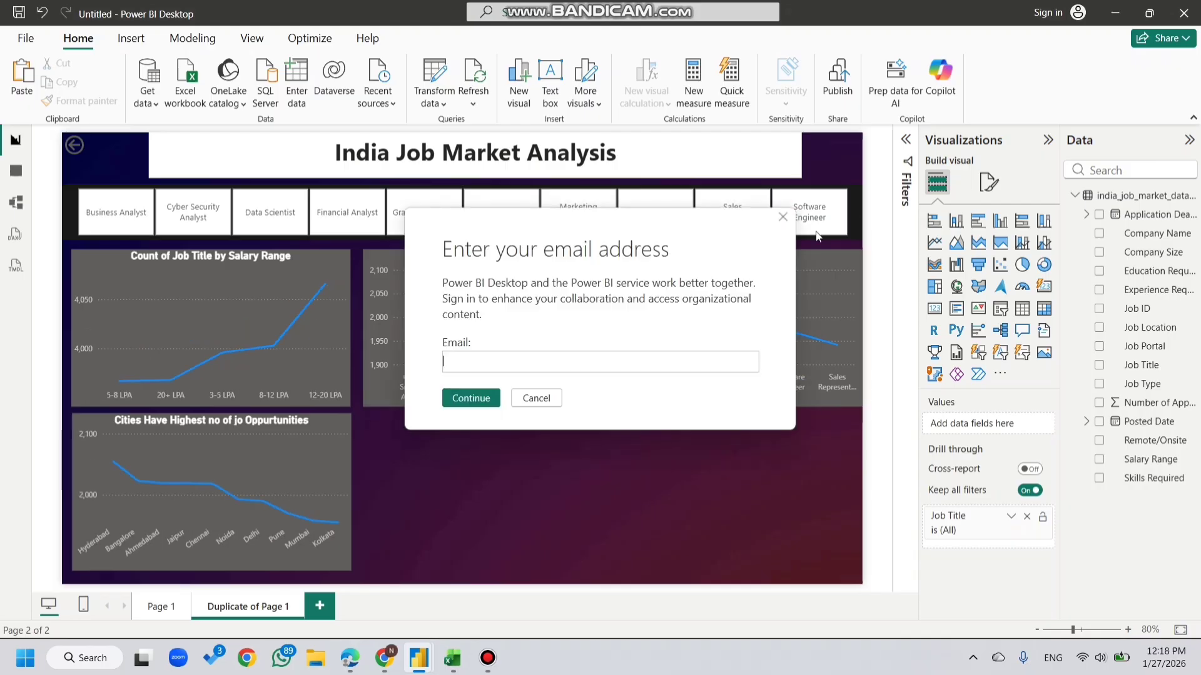
left_click(783, 218)
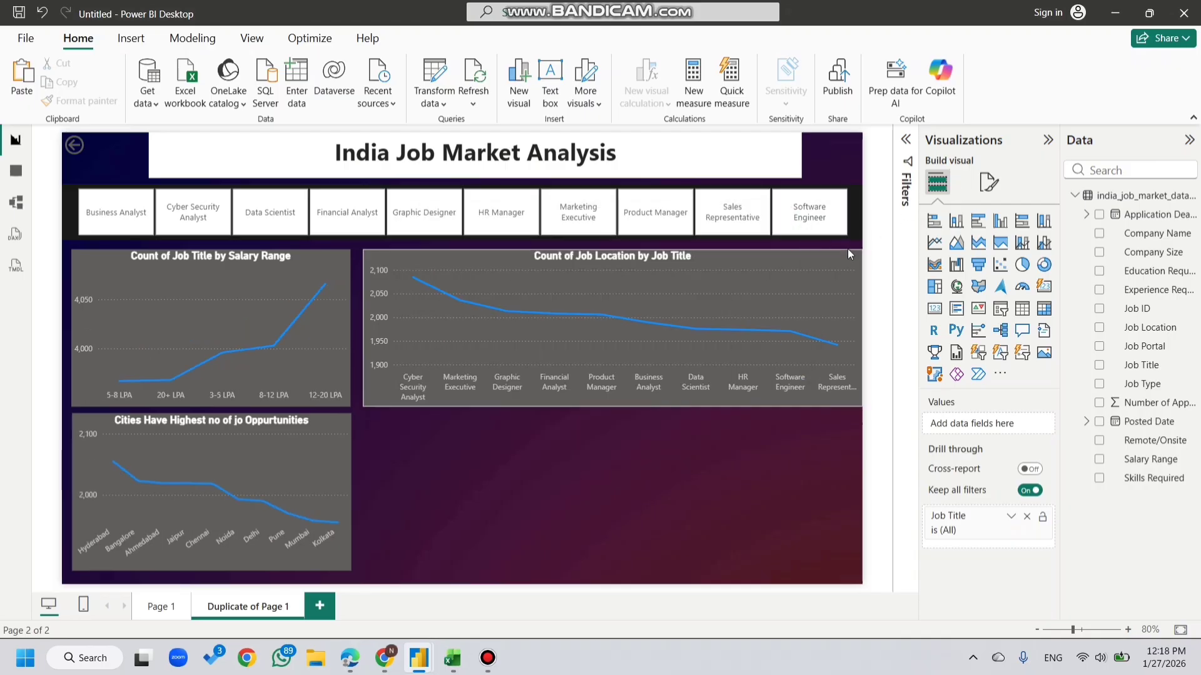
Step: Try out data labels on the job title line chart, then switch them off again
left_click(989, 182)
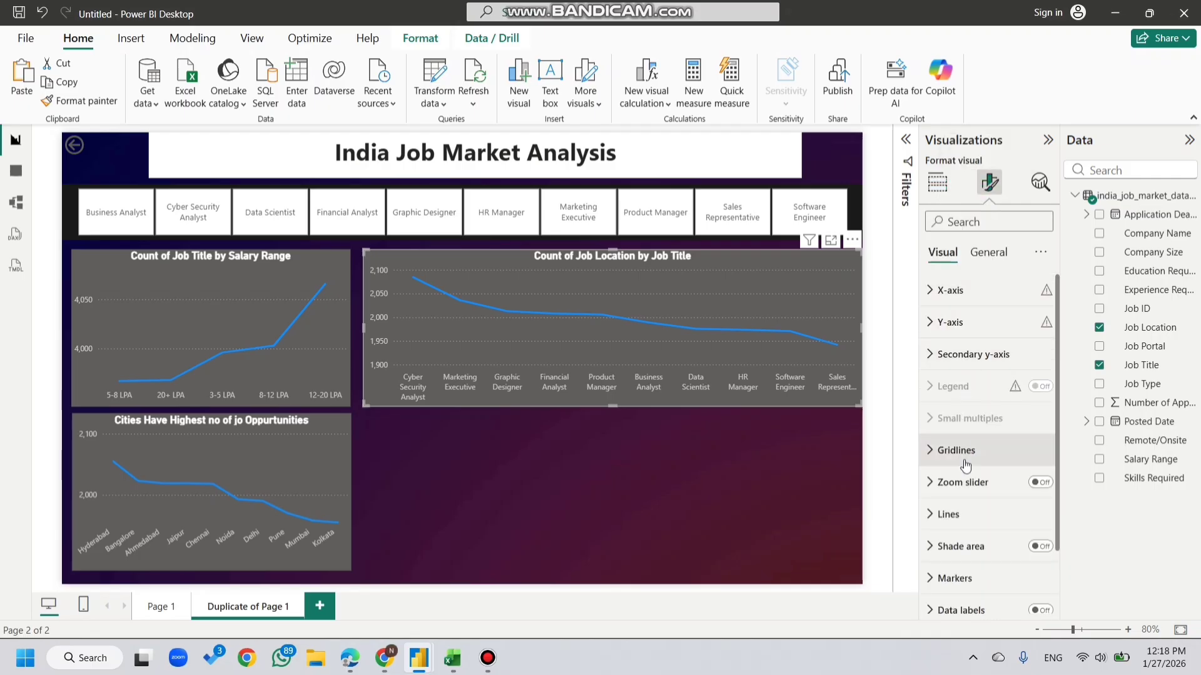
scroll(965, 546, "down", 2)
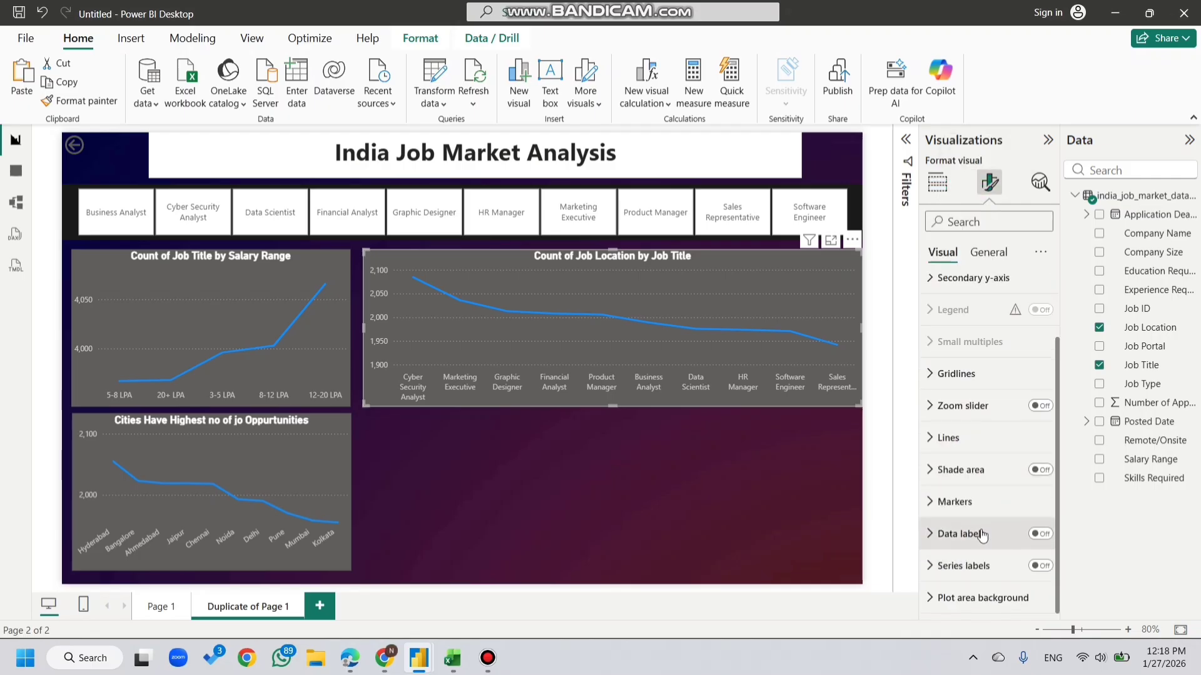
left_click(1039, 533)
left_click(1039, 534)
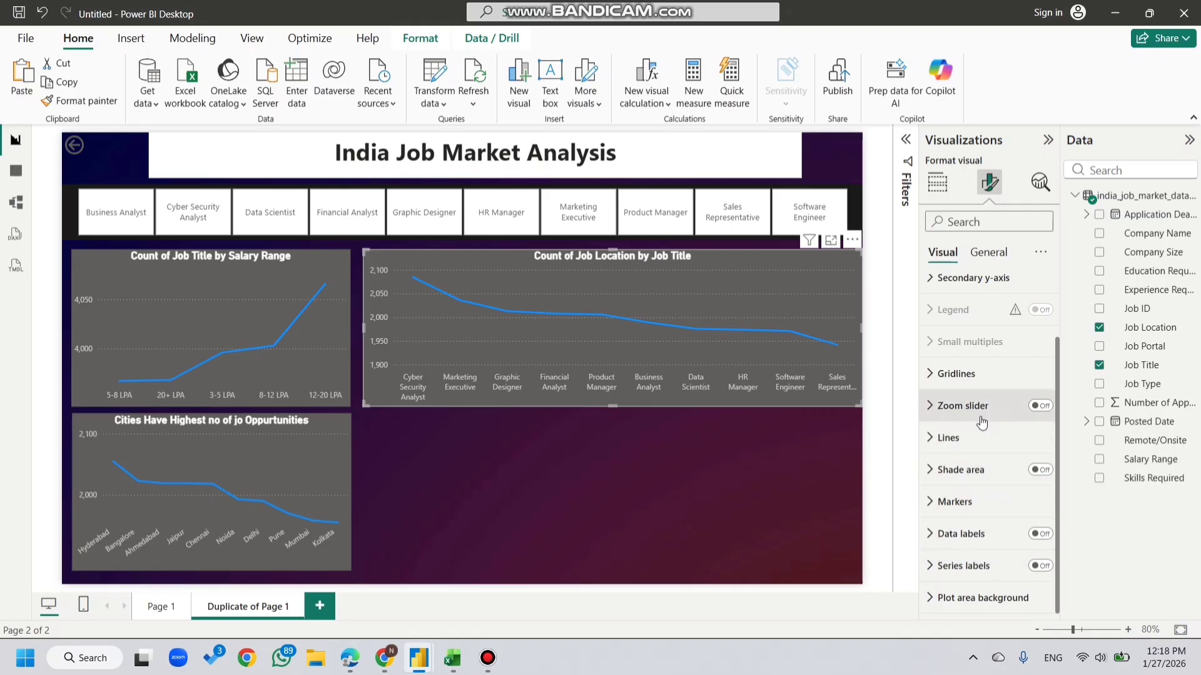
Step: Try the job title line chart without horizontal gridlines and with a zoom slider, restore both settings, and deselect the chart
left_click(977, 382)
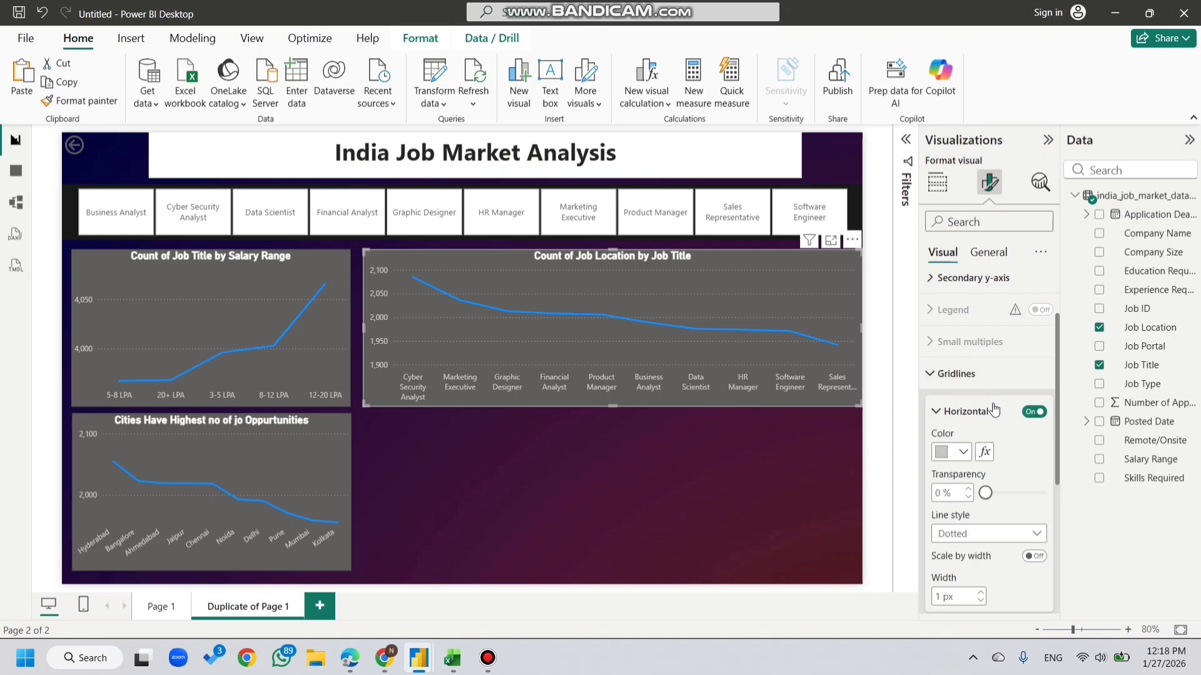
left_click(1029, 411)
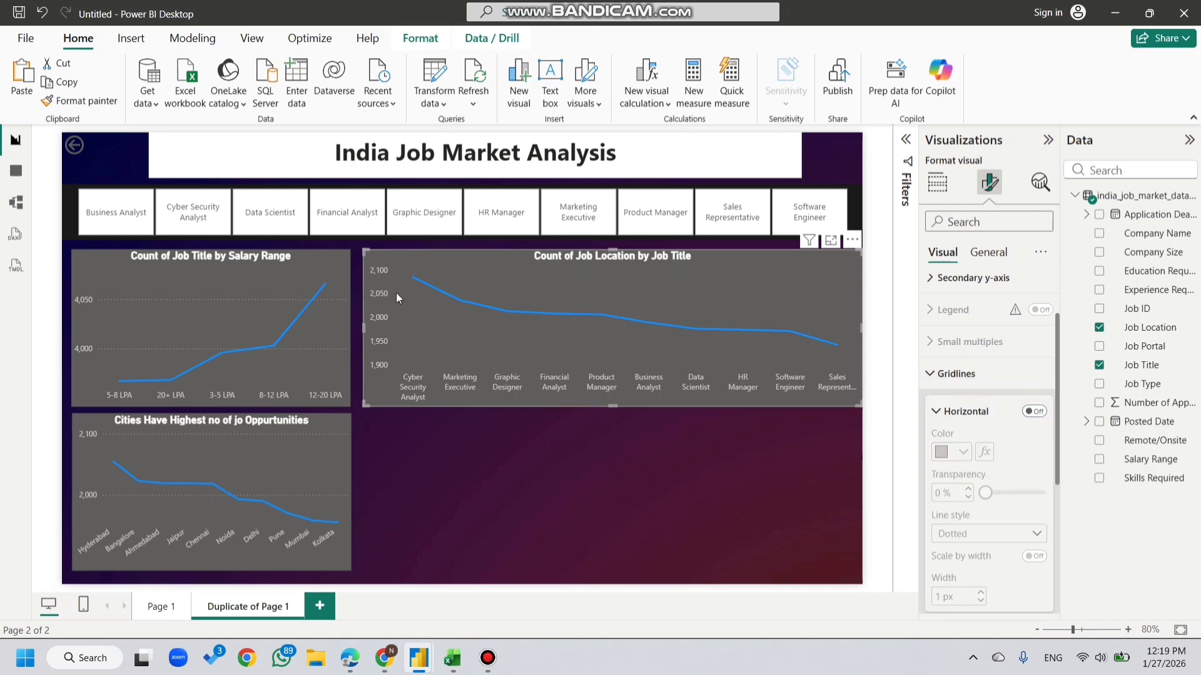
left_click(1045, 414)
scroll(1025, 438, "down", 4)
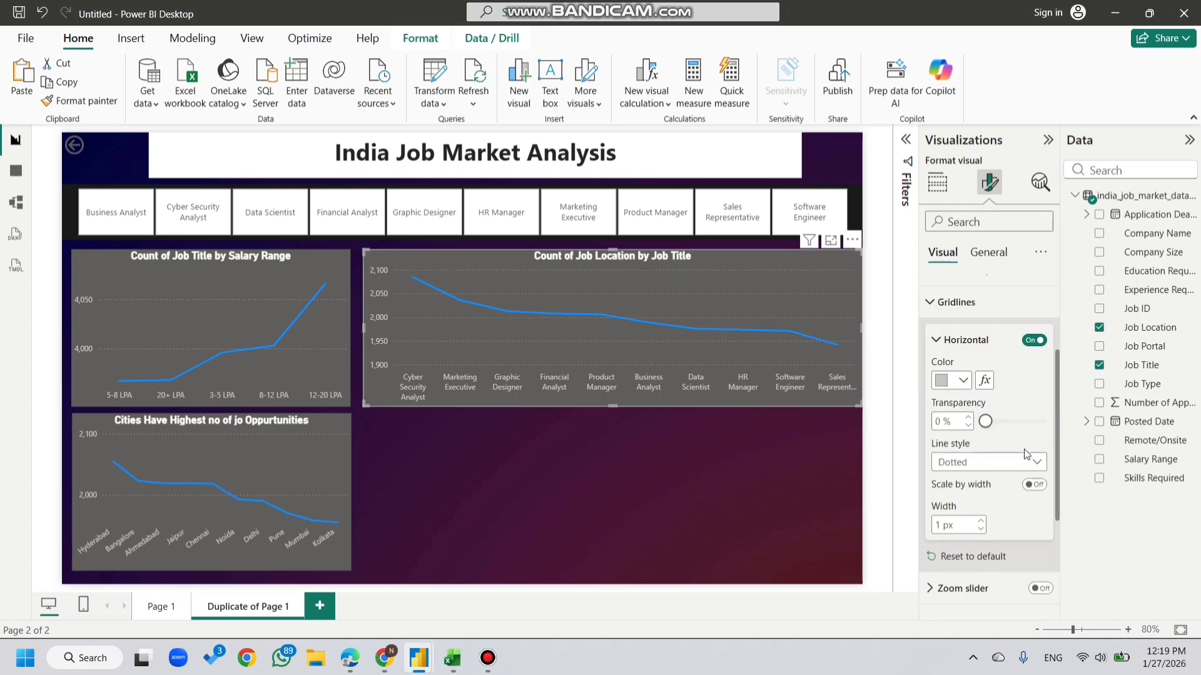
left_click(1039, 412)
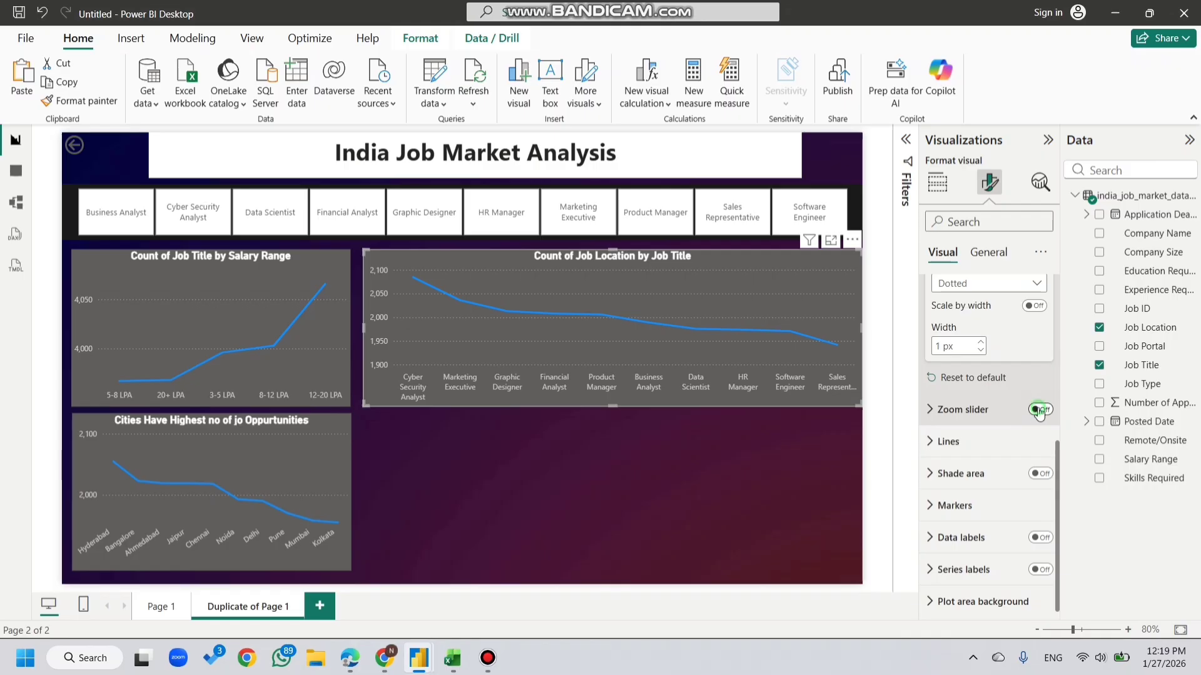
left_click(1039, 412)
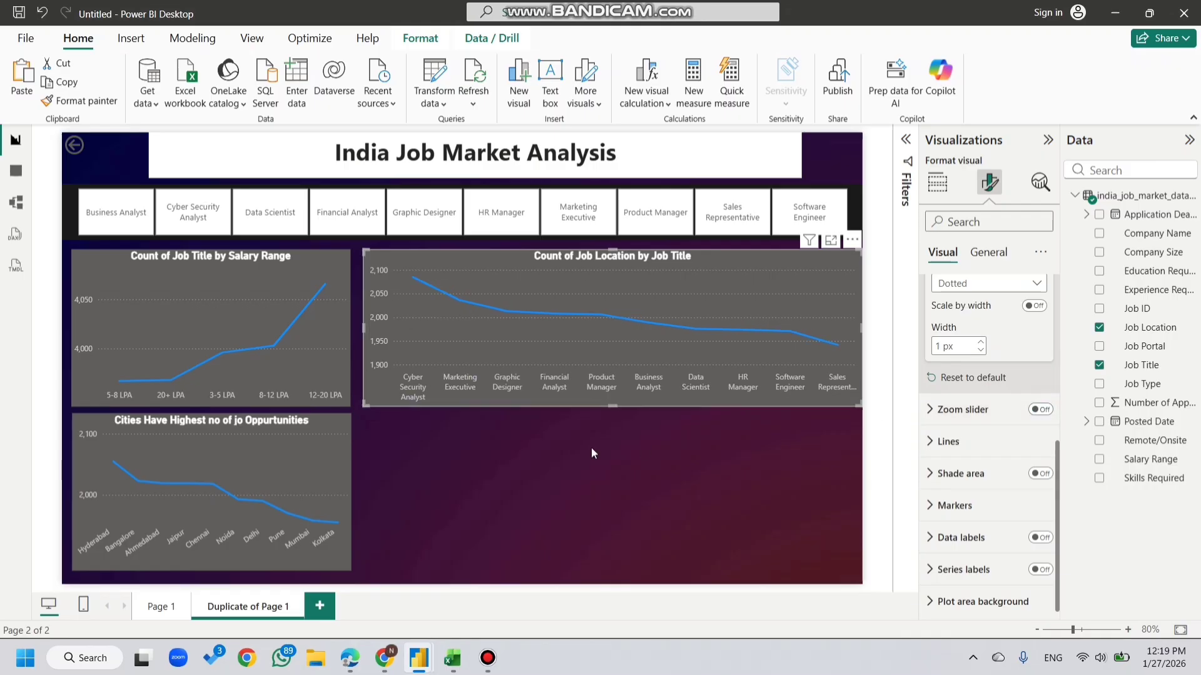
left_click(591, 448)
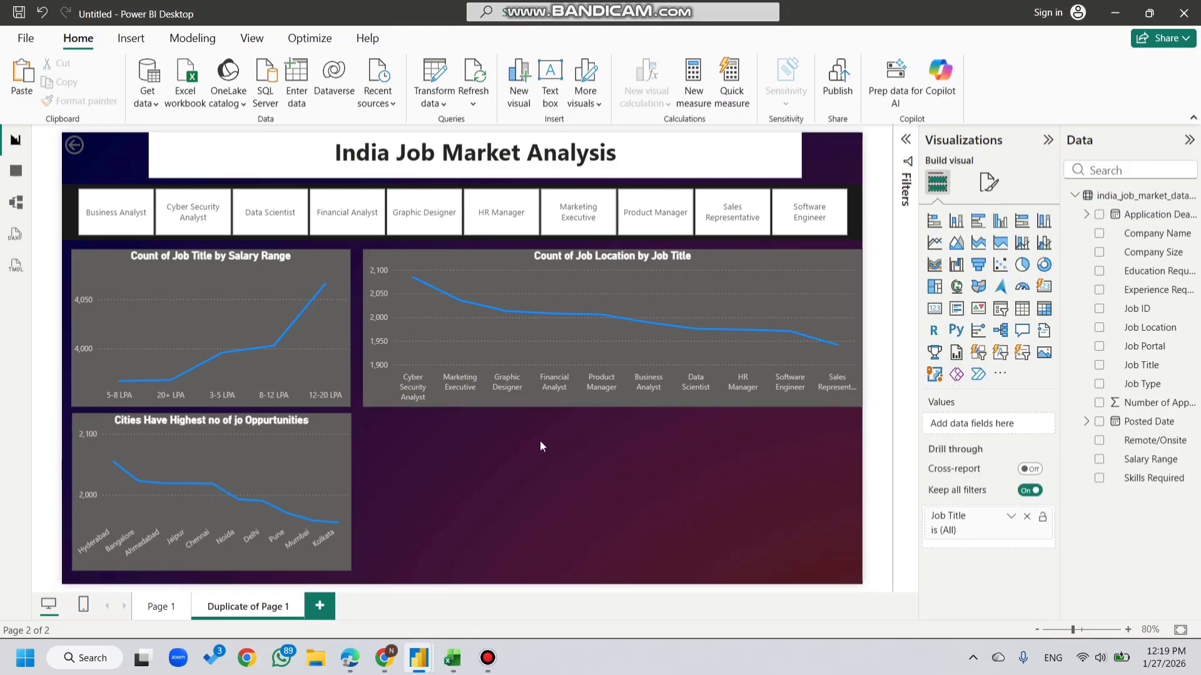
Step: Duplicate the job title line chart and place the copy directly below it, beside the cities chart
left_click(471, 403)
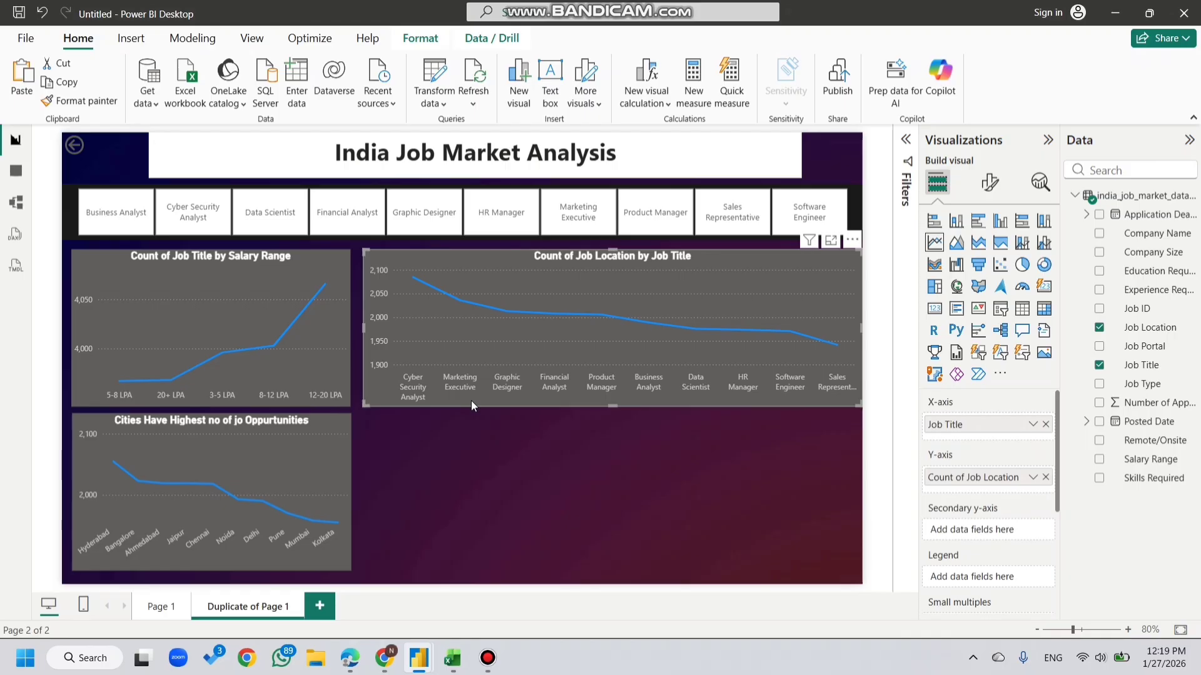
key("ctrl+c")
key("ctrl+v")
left_click_drag(471, 400, 469, 558)
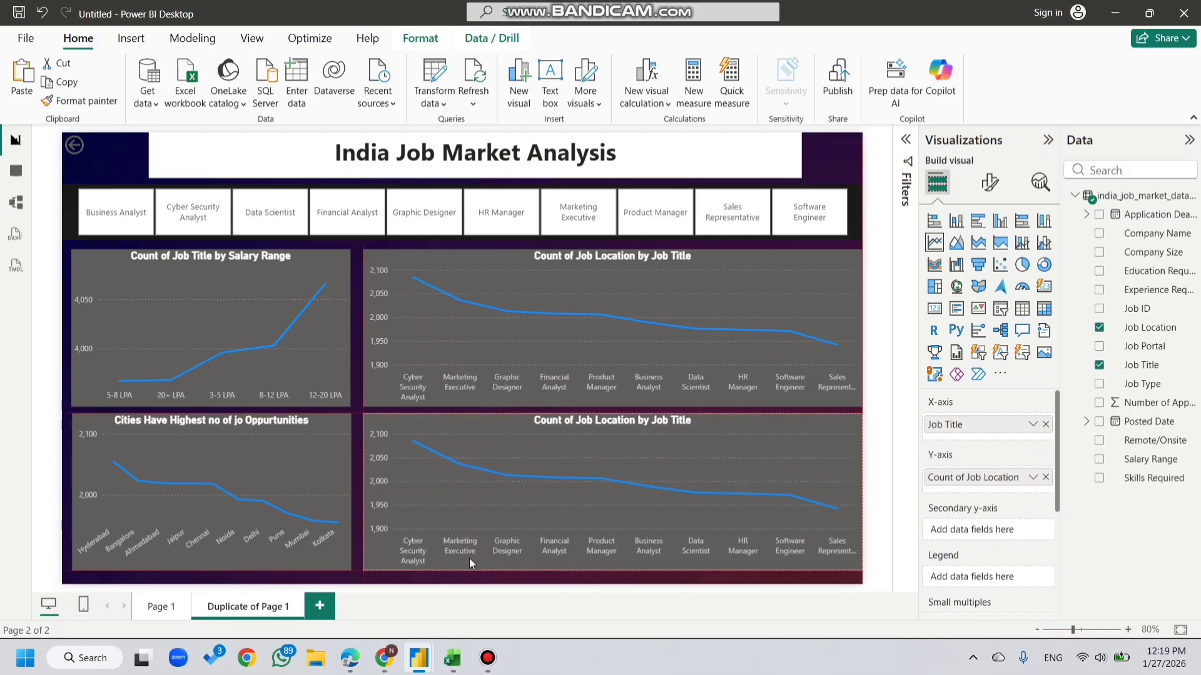
left_click(519, 577)
left_click(523, 565)
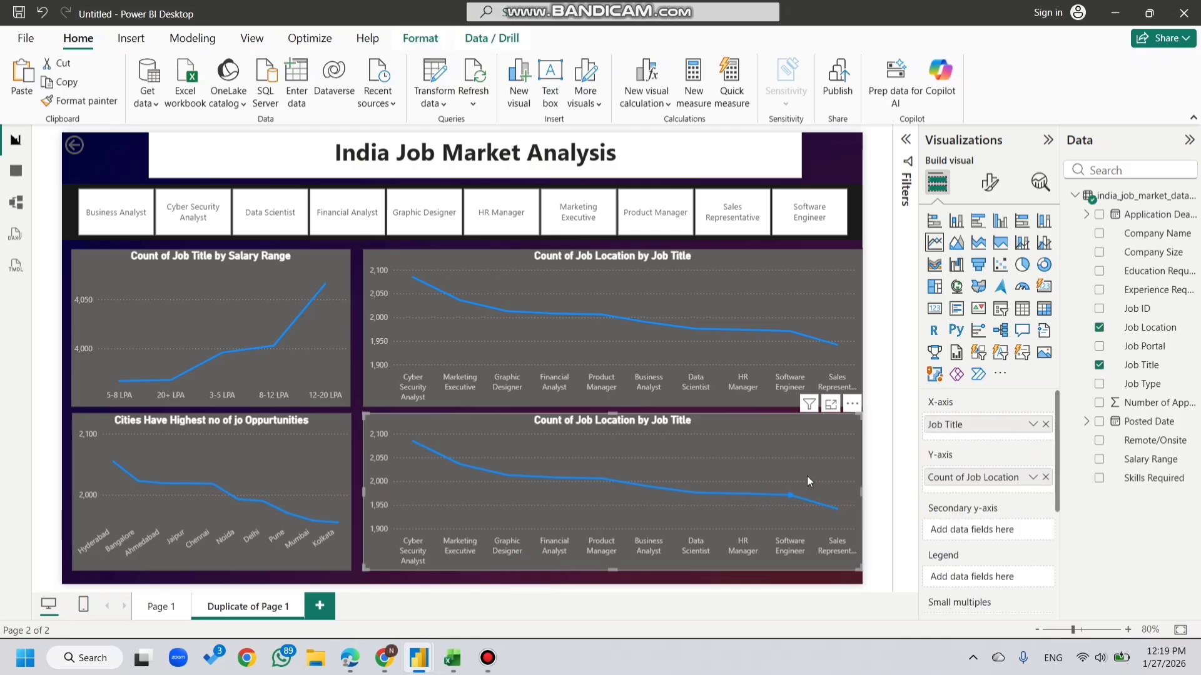
Step: Replace the copied chart's fields with Posted Date on the X-axis and Count of Company Name on the Y-axis
left_click(1046, 478)
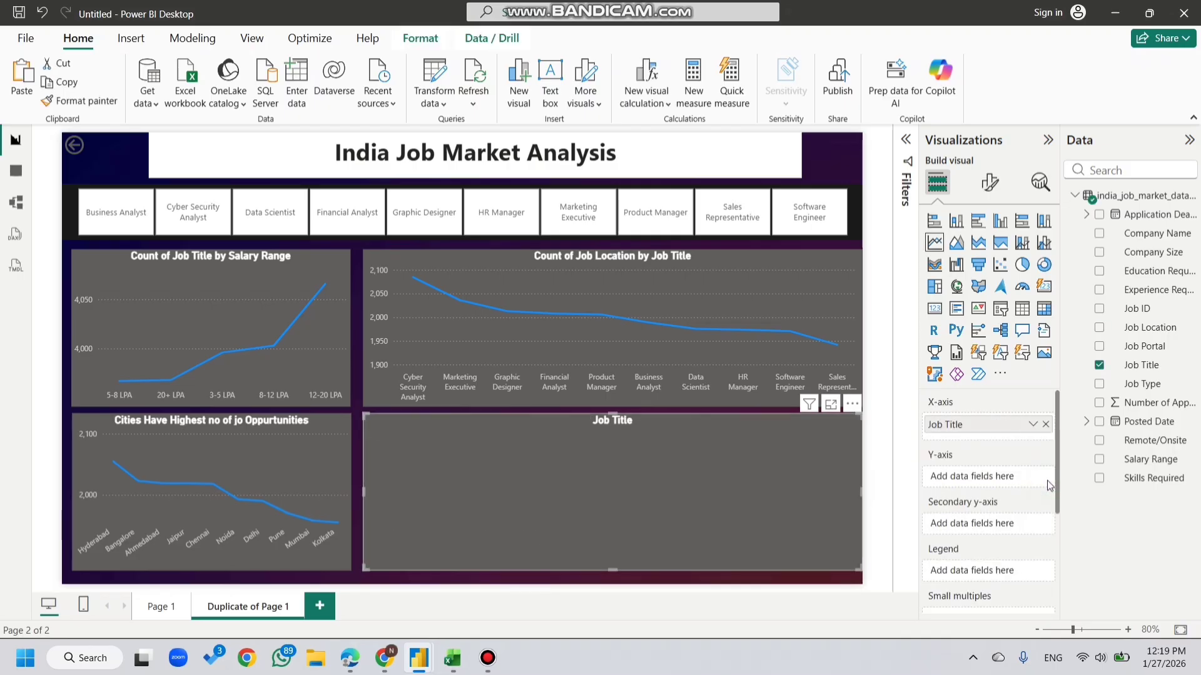
left_click(1046, 424)
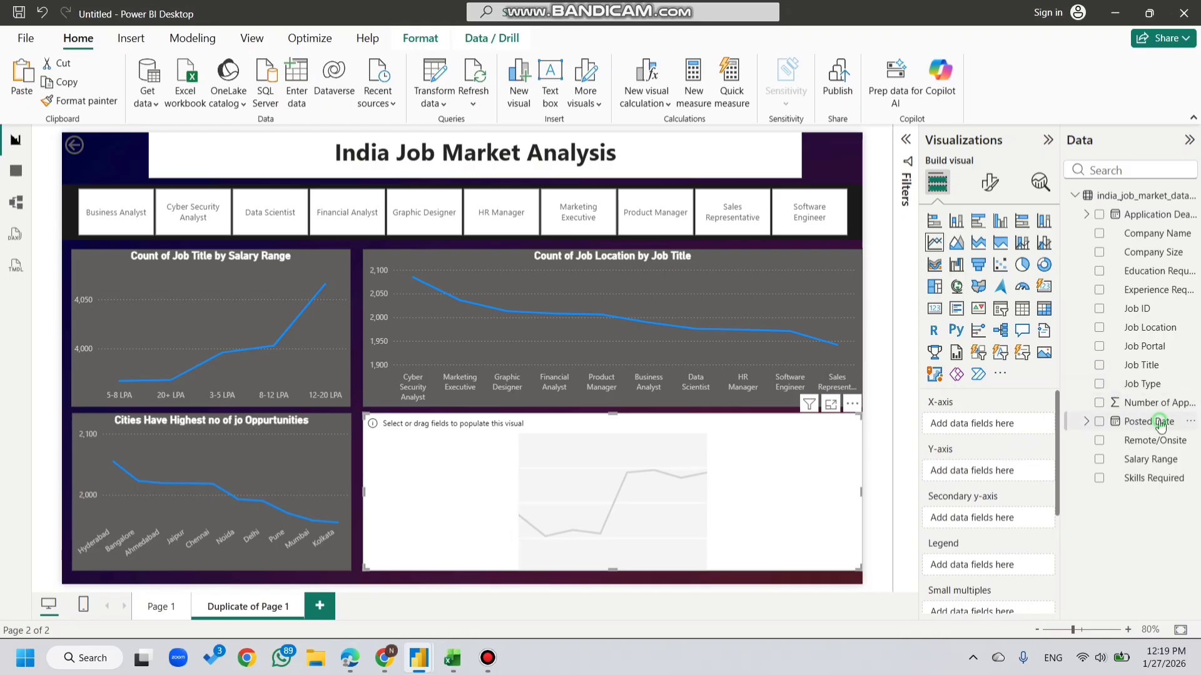
left_click_drag(1155, 422, 1017, 433)
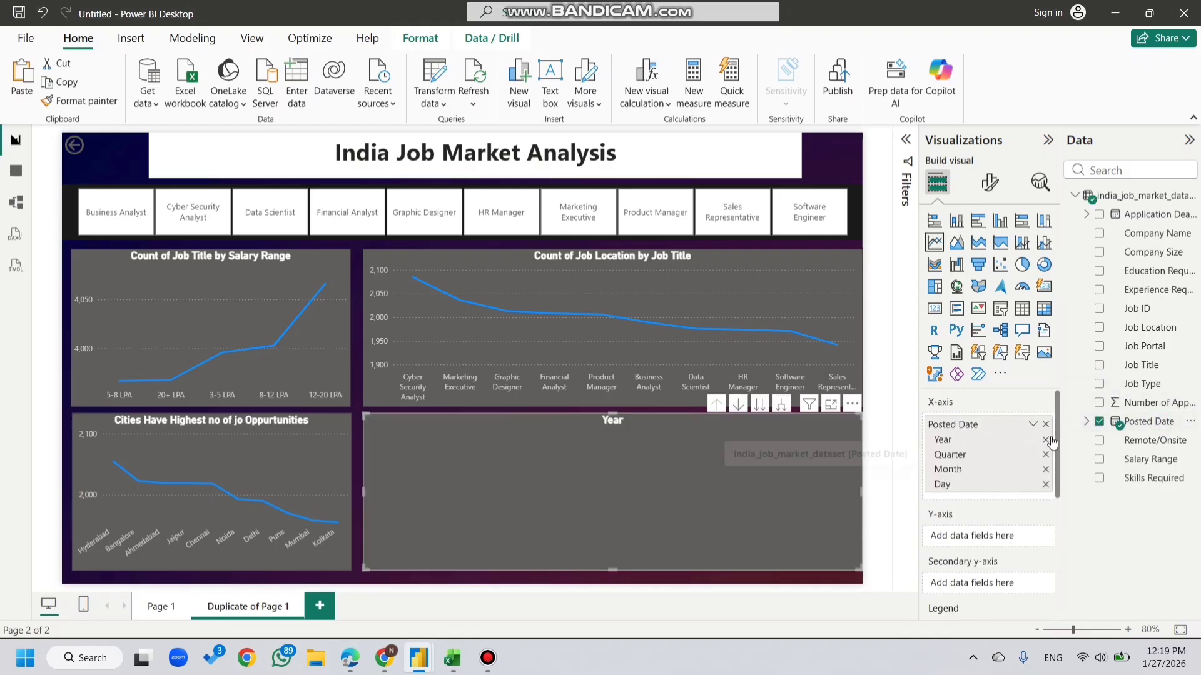
left_click_drag(1150, 243, 1000, 540)
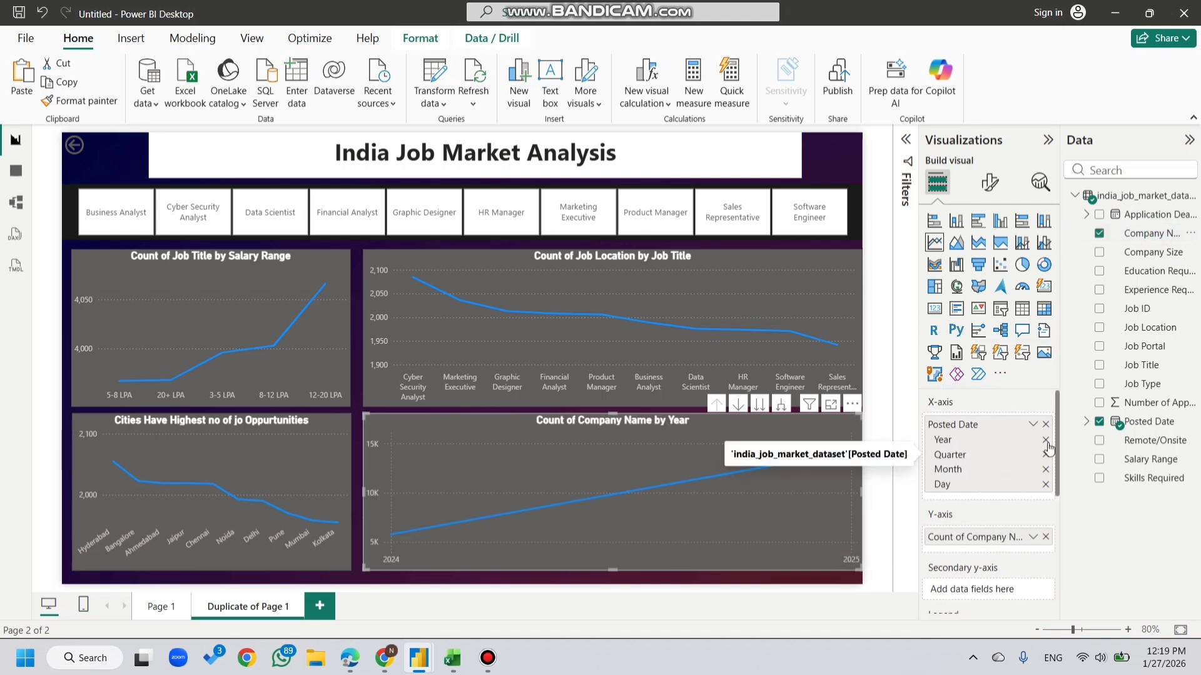
Step: Remove Year, Quarter and Month from the company name chart's Posted Date hierarchy, keeping only Day
left_click(1046, 441)
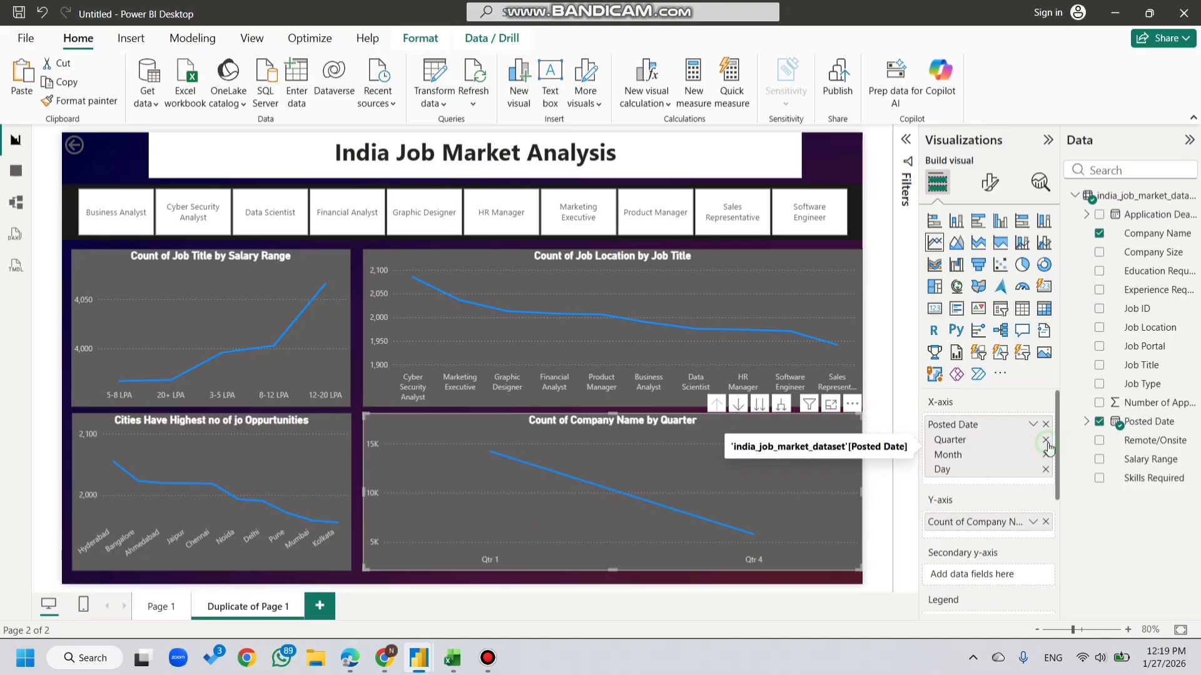
left_click(1046, 441)
left_click(1046, 440)
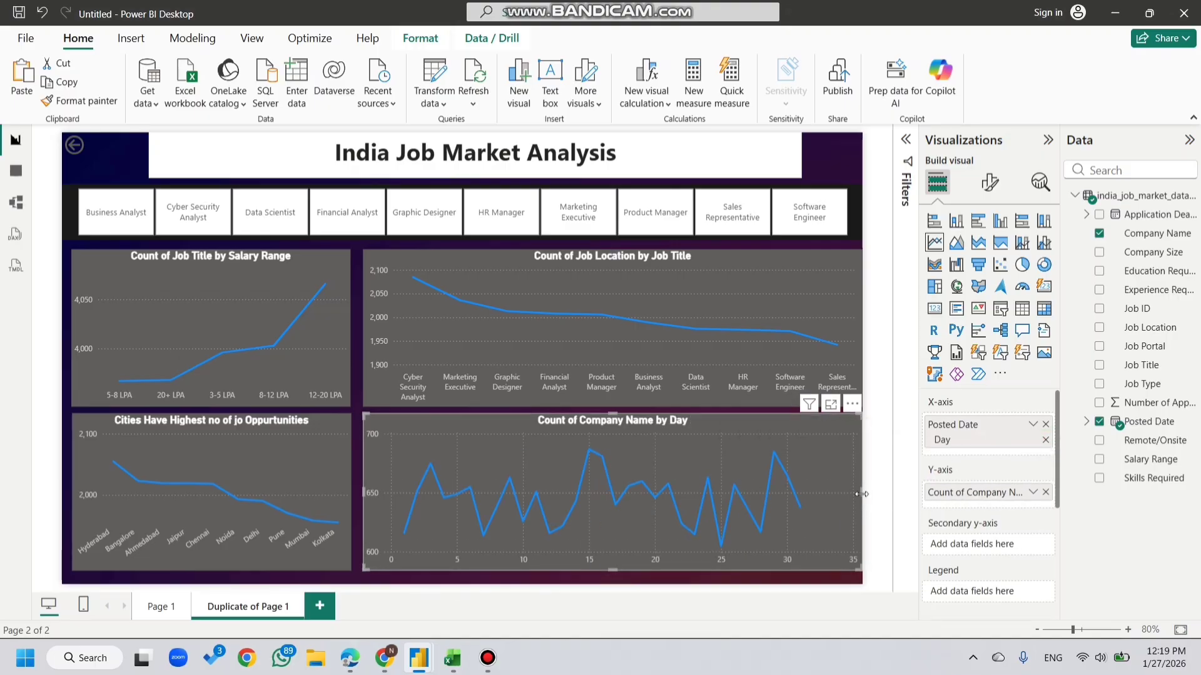
Step: Narrow the company name and job title line charts slightly to leave a matching margin at the page edge
mouse_move(859, 496)
left_mouse_down()
mouse_move(837, 496)
mouse_move(849, 496)
left_mouse_up()
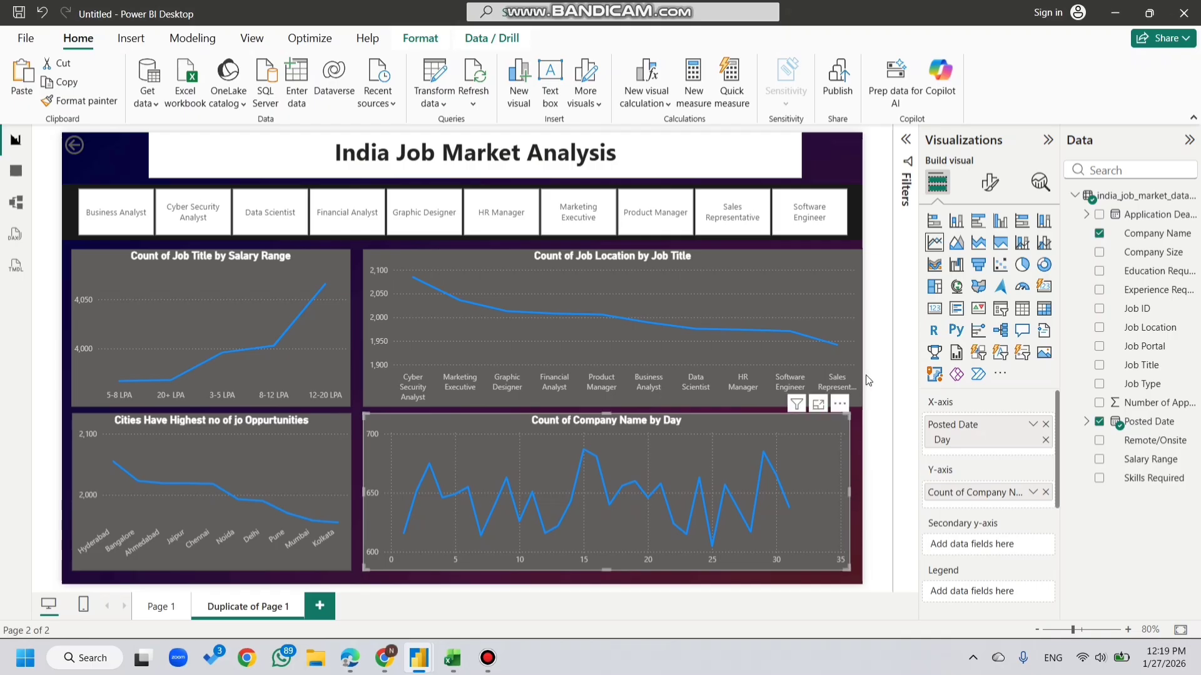
left_click(857, 308)
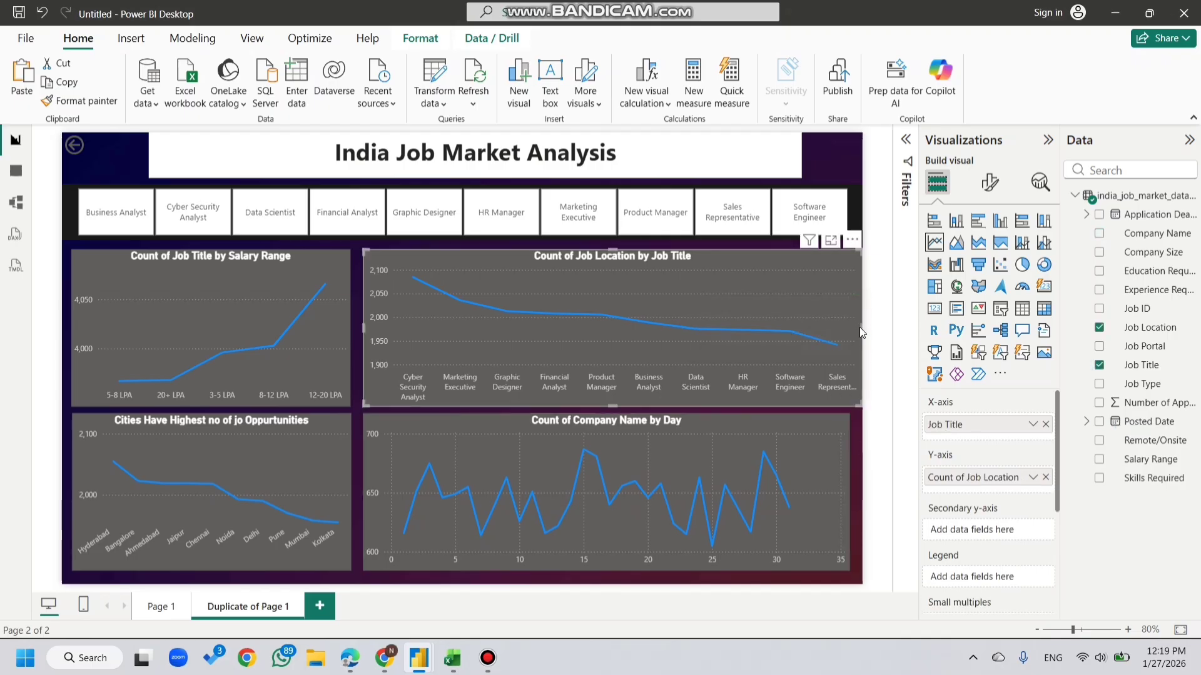
left_click_drag(861, 330, 847, 329)
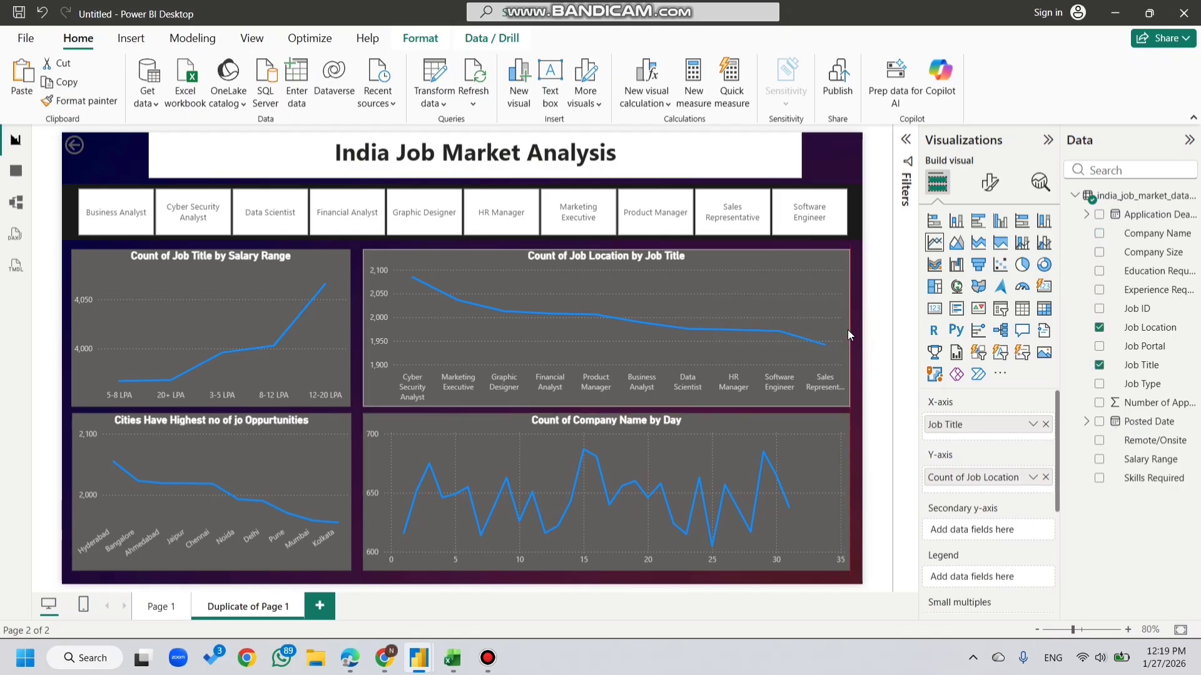
left_click(850, 440)
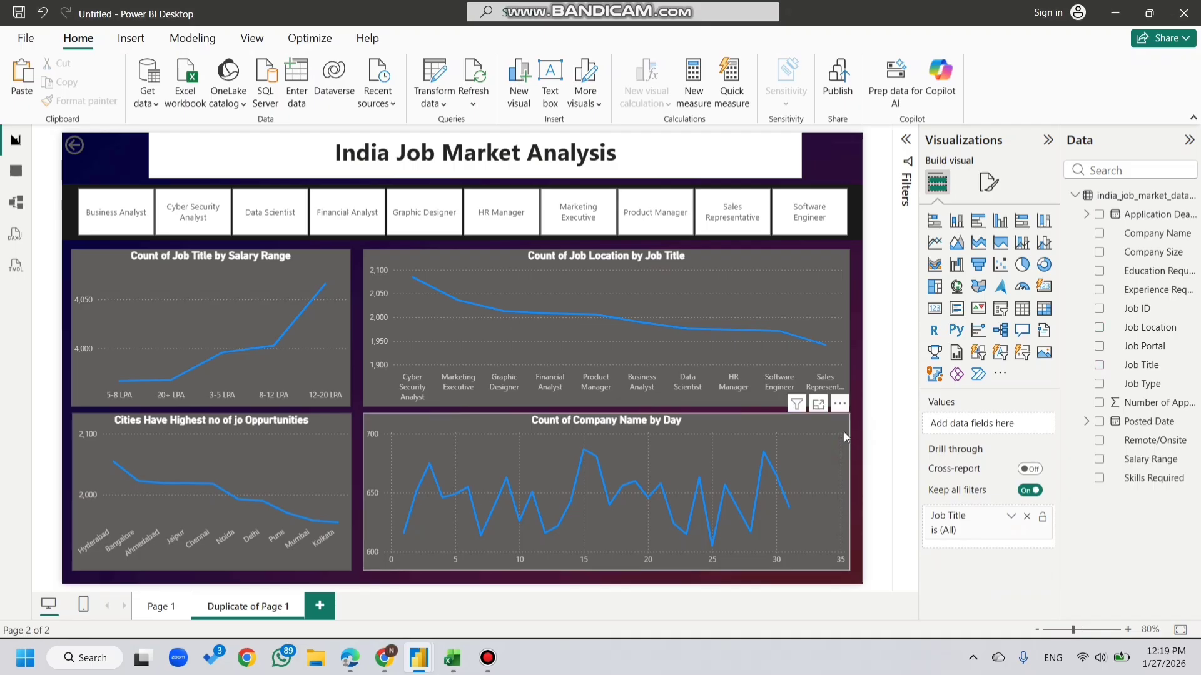
Step: Reapply the Date Hierarchy to the company name chart's Posted Date, reduce it to Day again, and deselect the chart
left_click(843, 432)
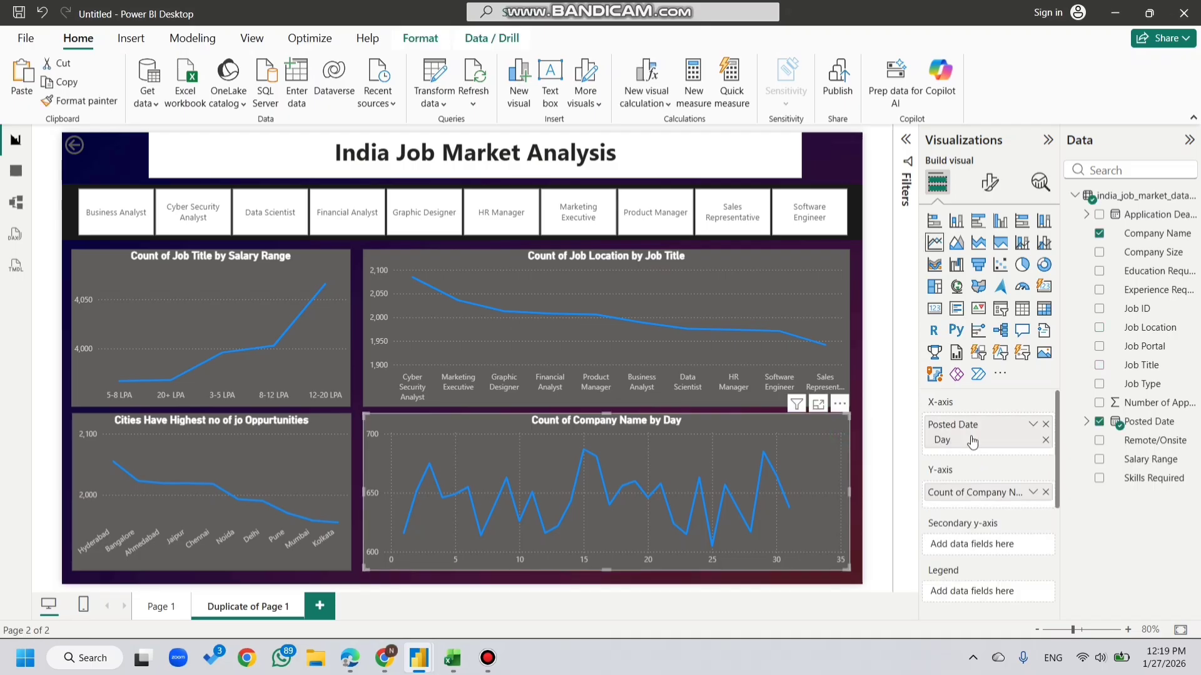
left_click(1031, 426)
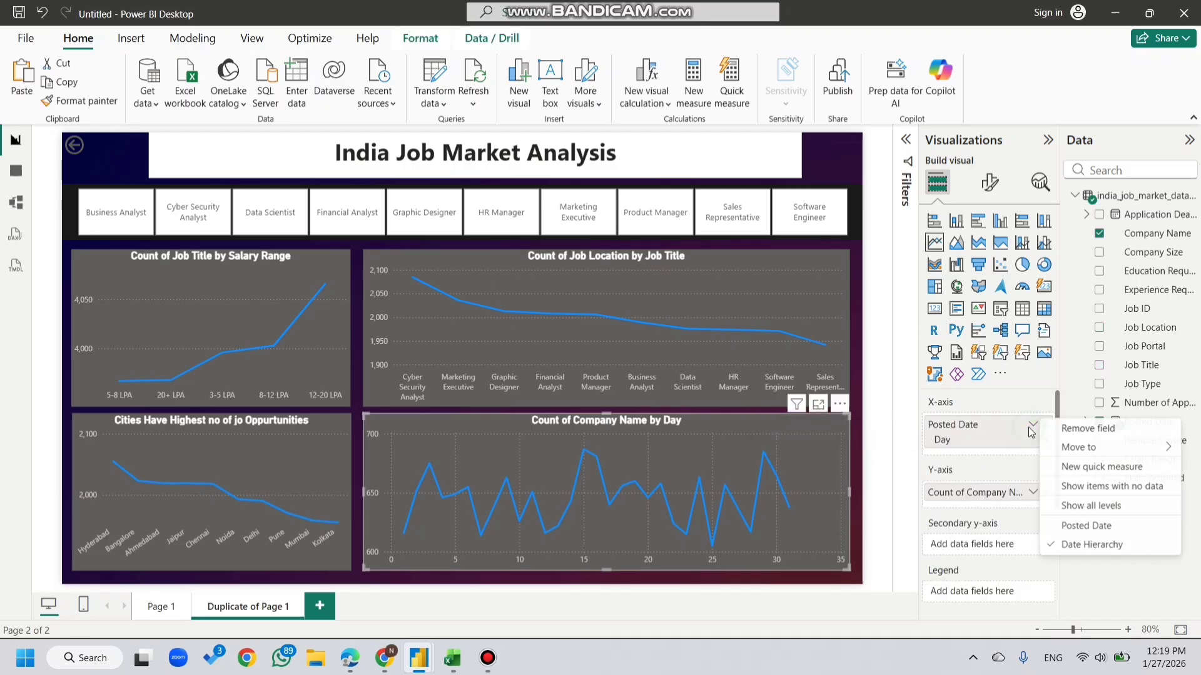
left_click(1088, 544)
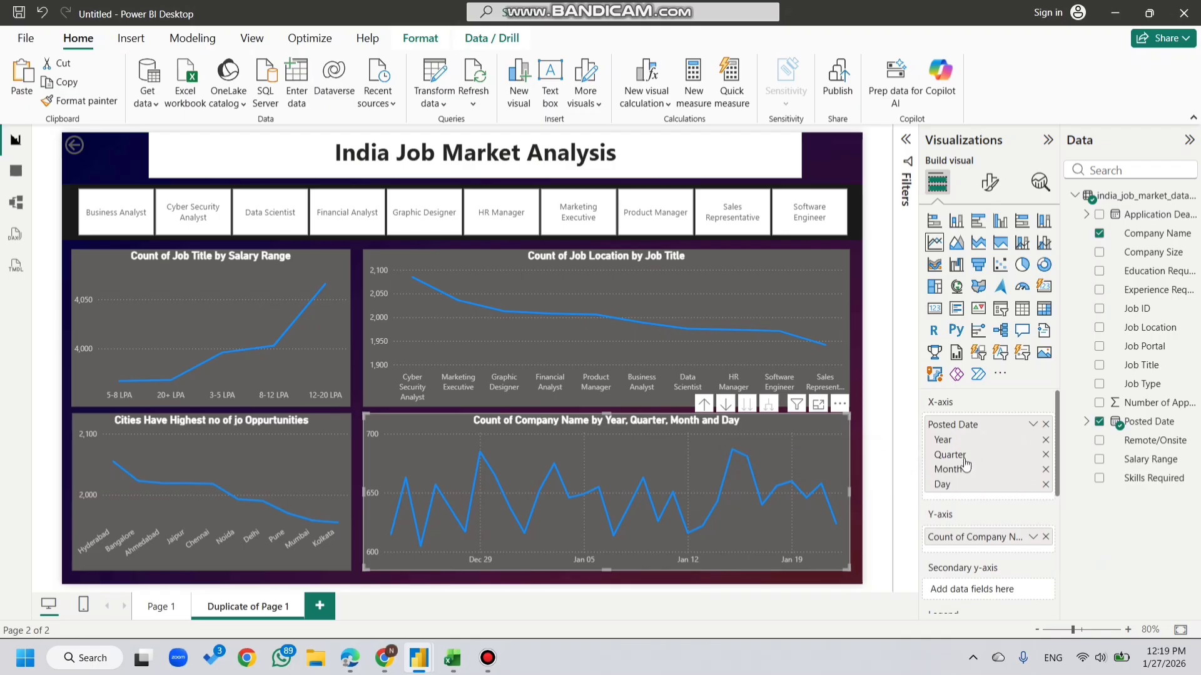
left_click(1046, 440)
left_click(1045, 440)
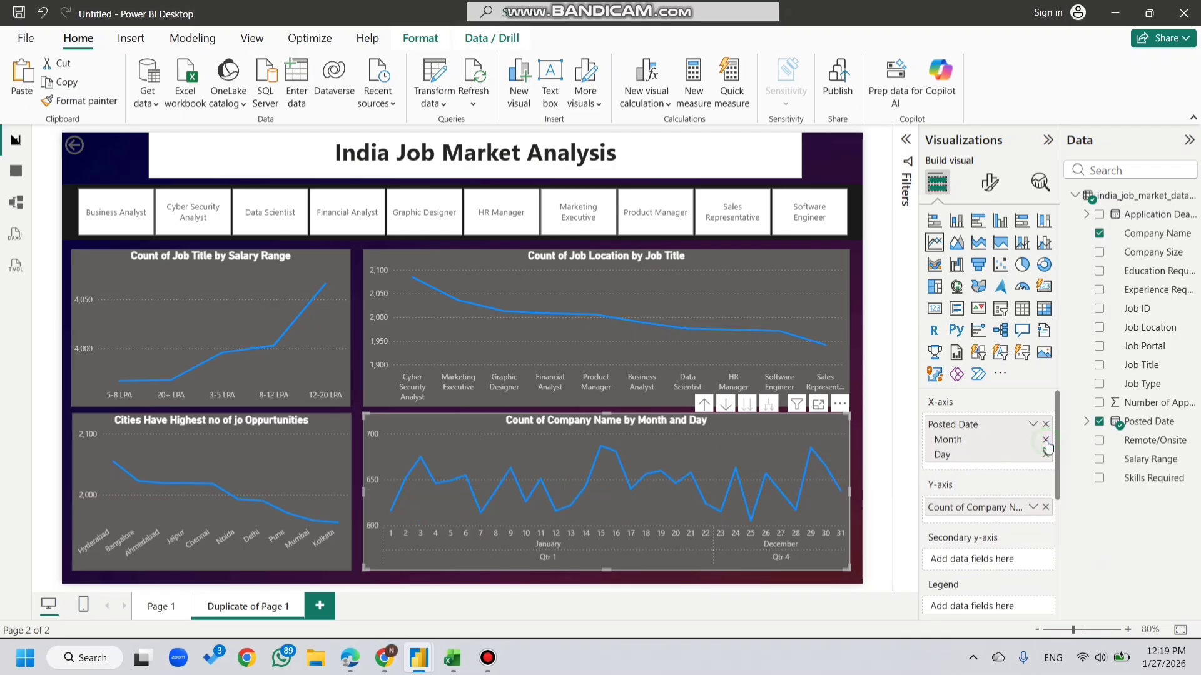
left_click(1045, 440)
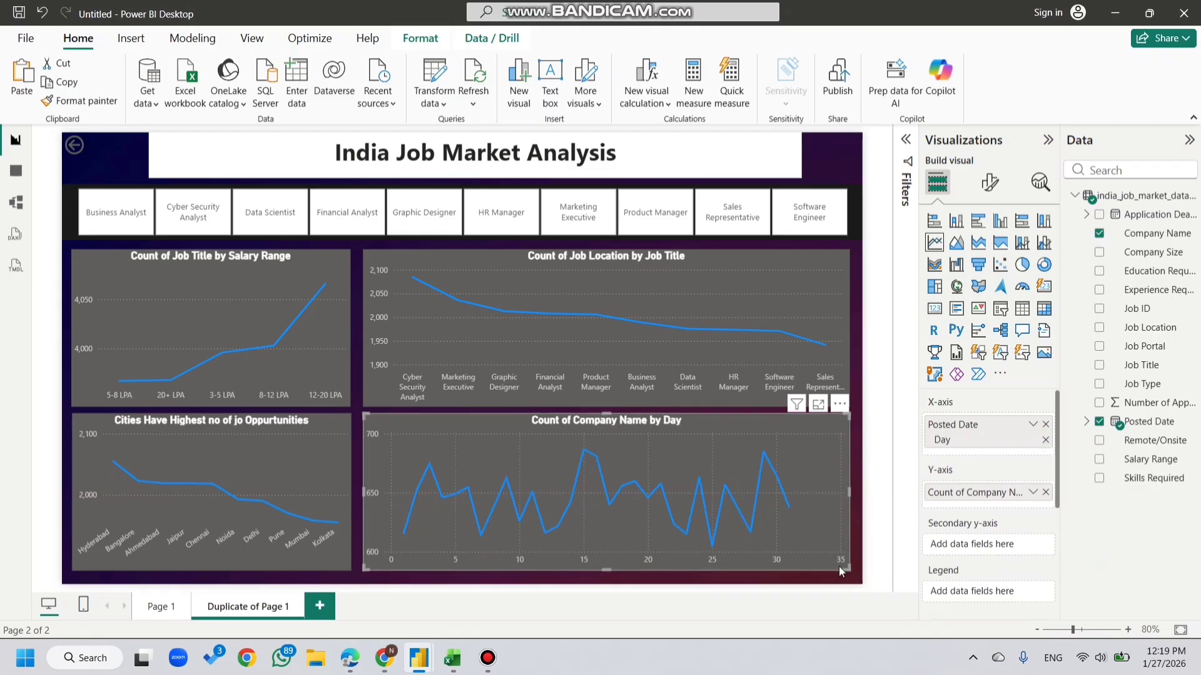
left_click(861, 584)
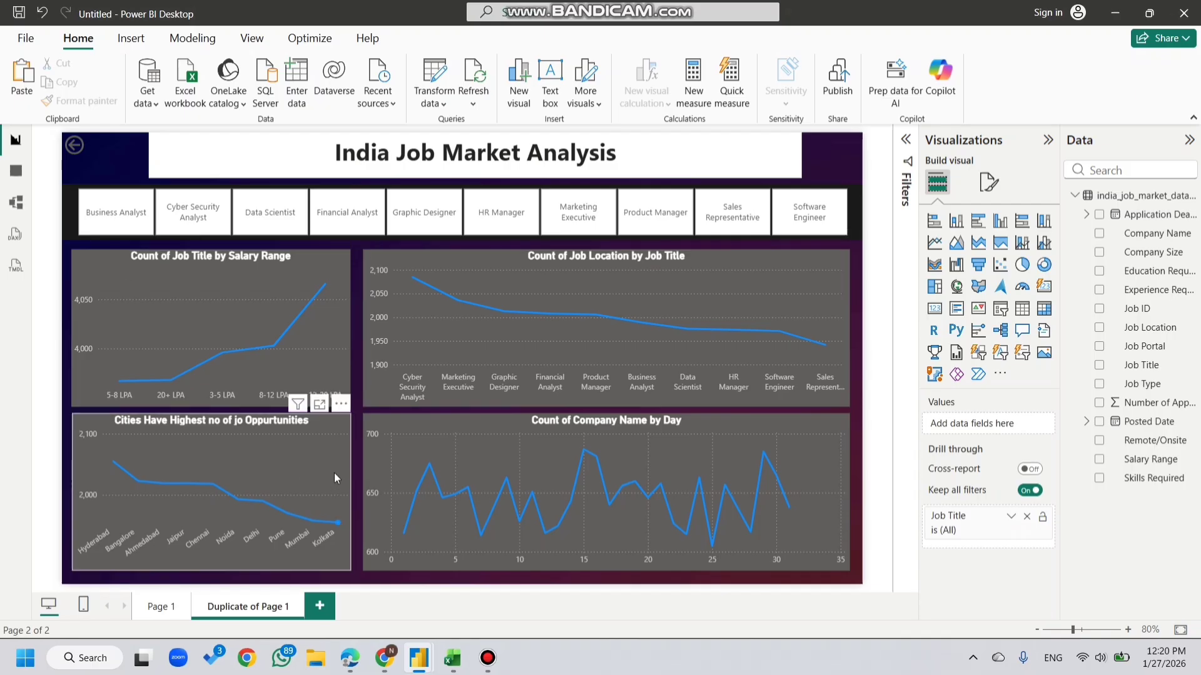
mouse_move(335, 475)
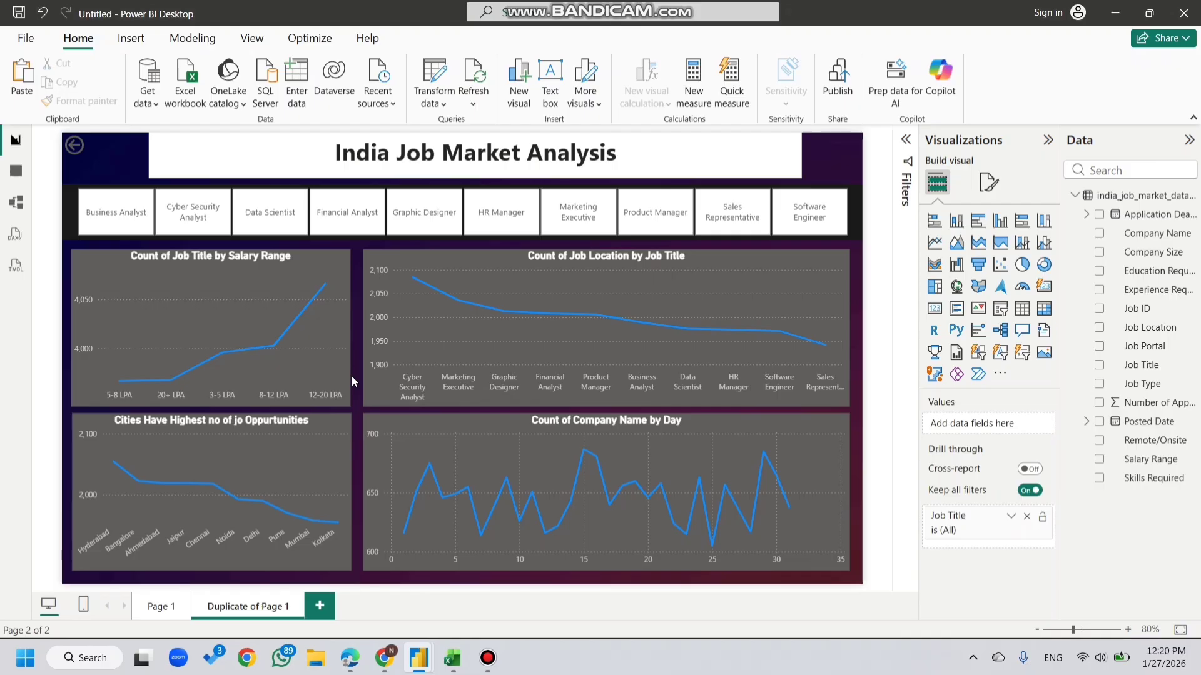
mouse_move(558, 296)
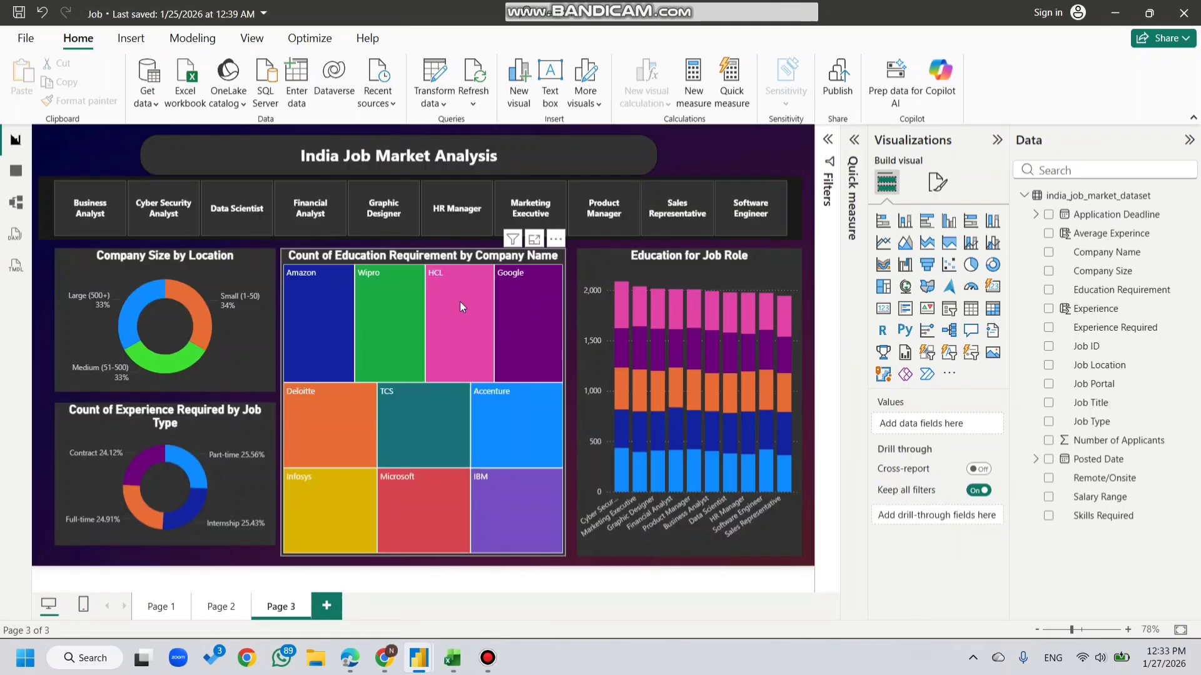
mouse_move(447, 292)
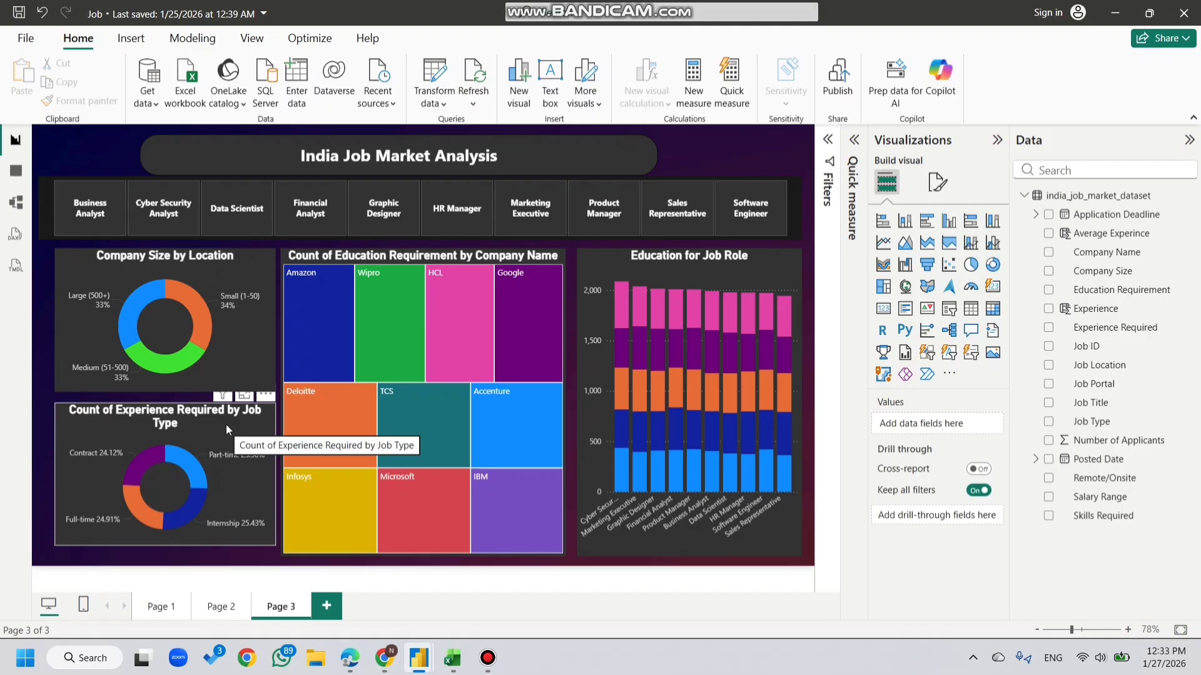
Step: Switch to the untitled report, duplicate Page 2, and dismiss the email sign-in request
mouse_move(419, 658)
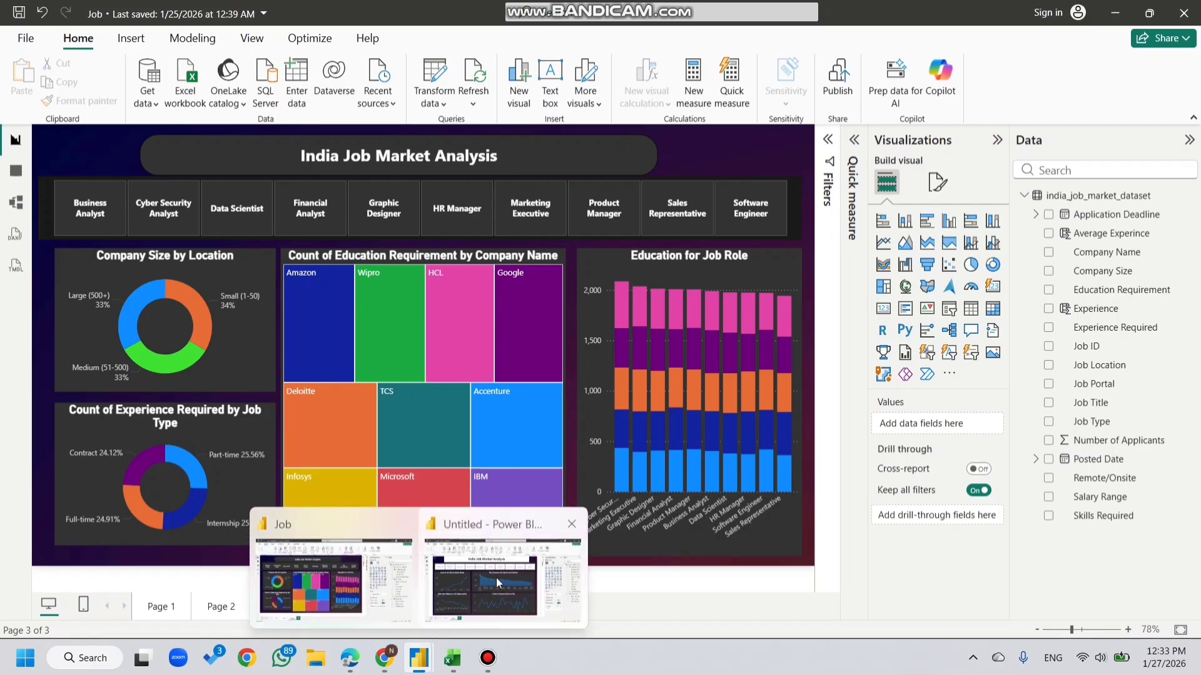
left_click(498, 583)
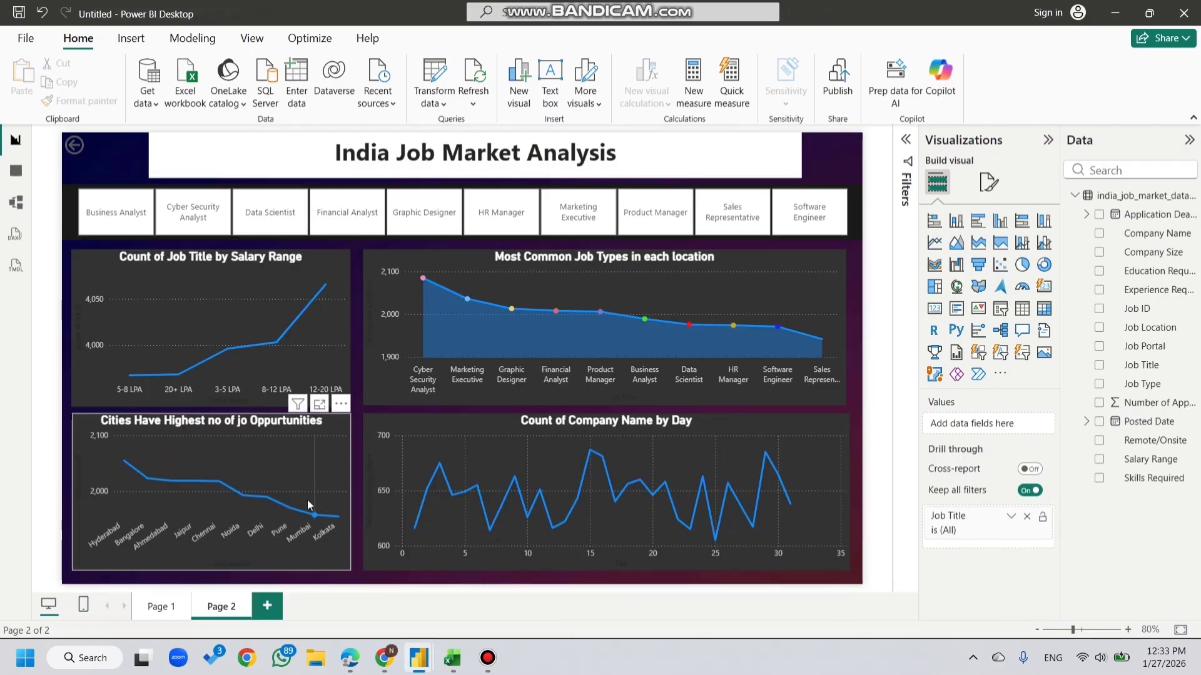
right_click(218, 608)
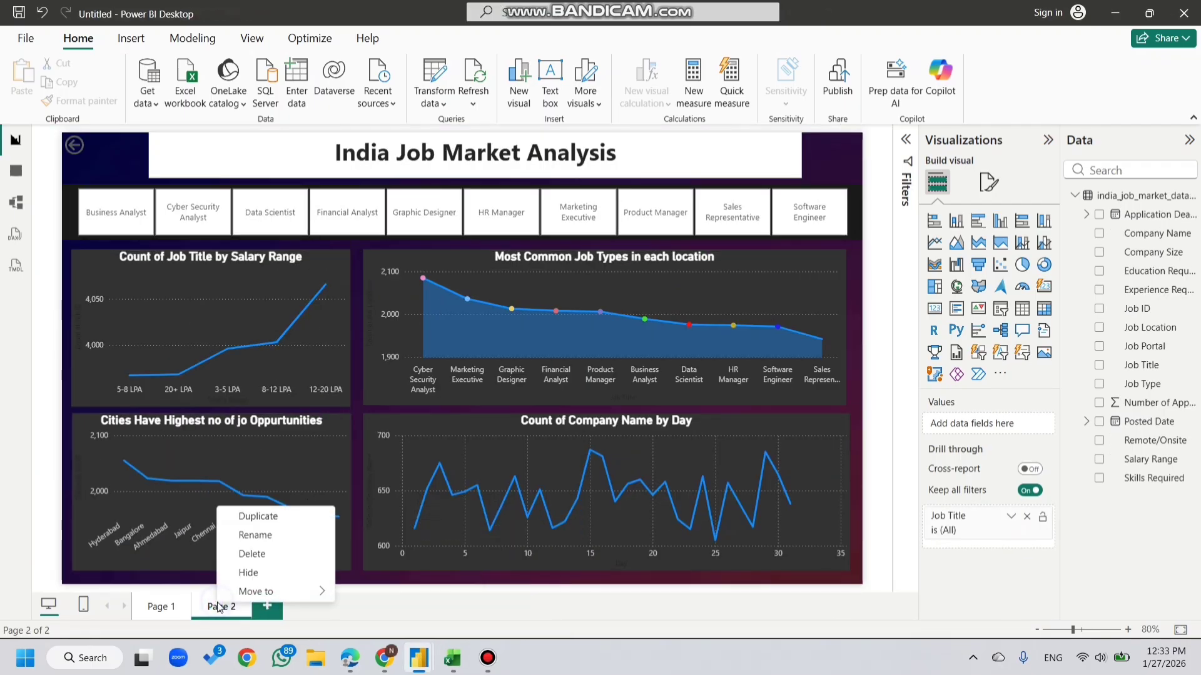
left_click(250, 516)
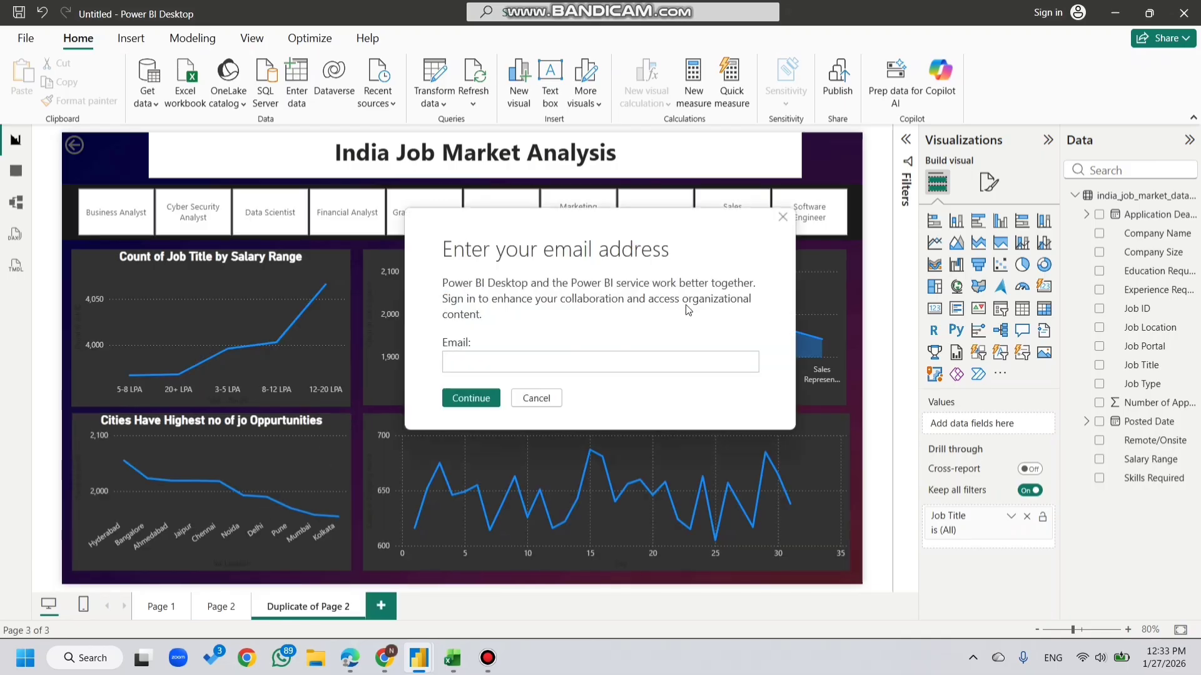
left_click(782, 217)
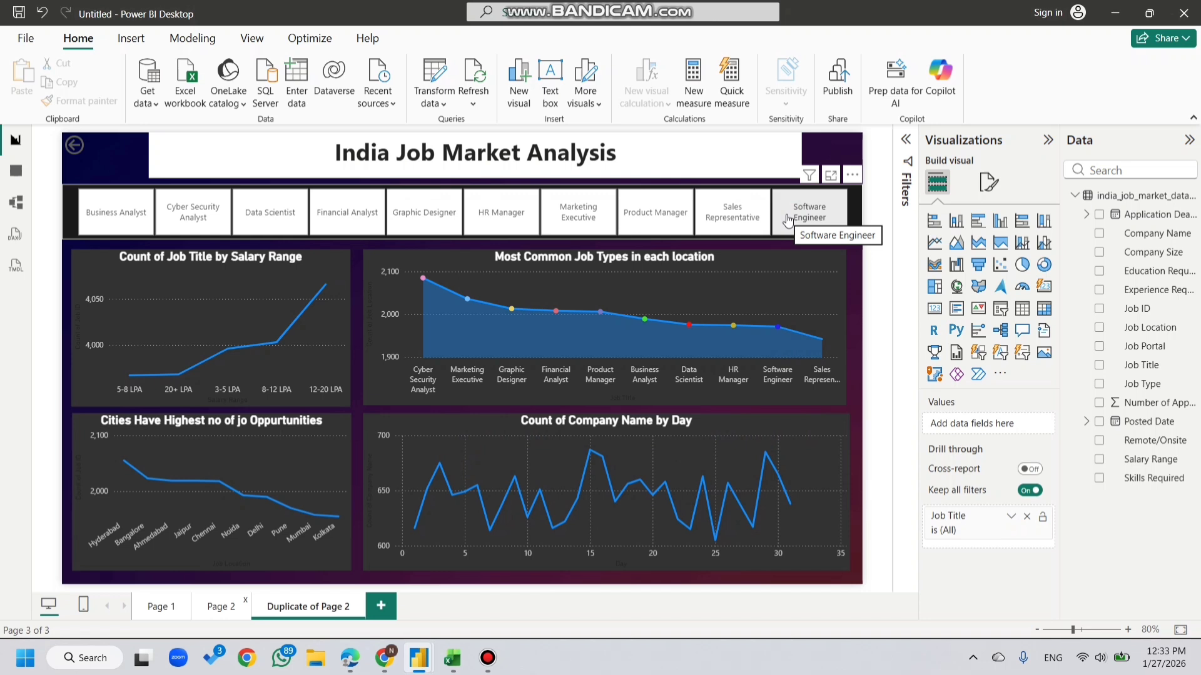
Step: Delete the salary range, job opportunities, job types and company name charts from the duplicated page
left_click(345, 369)
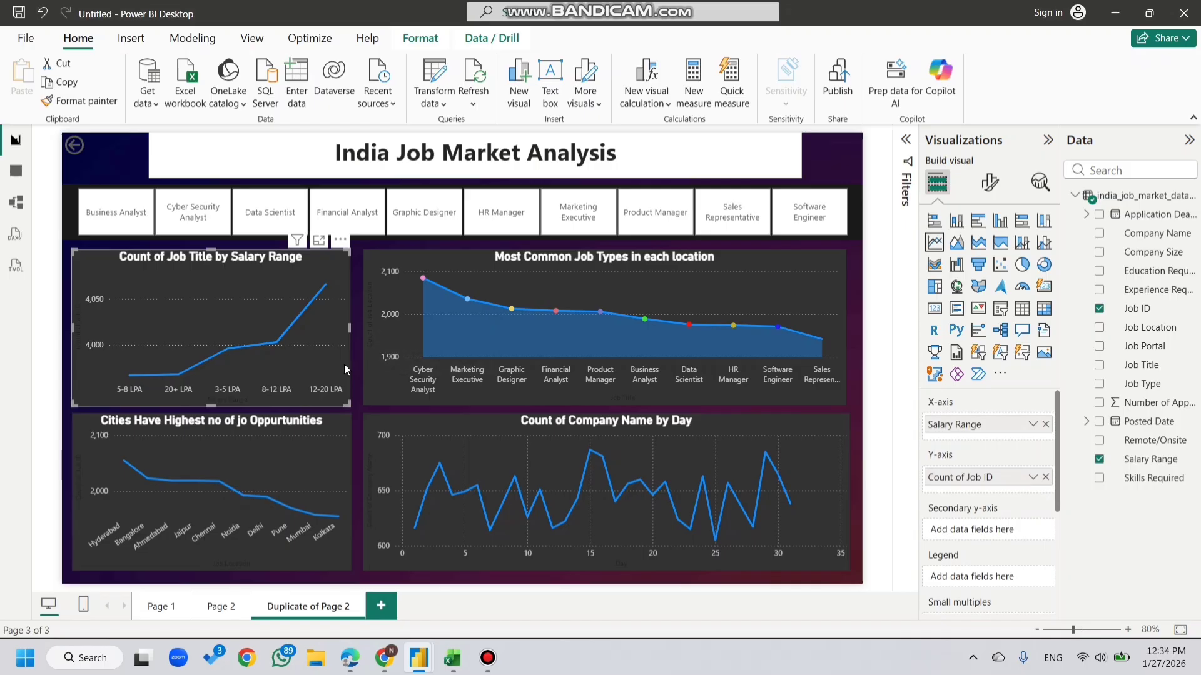
key("Delete")
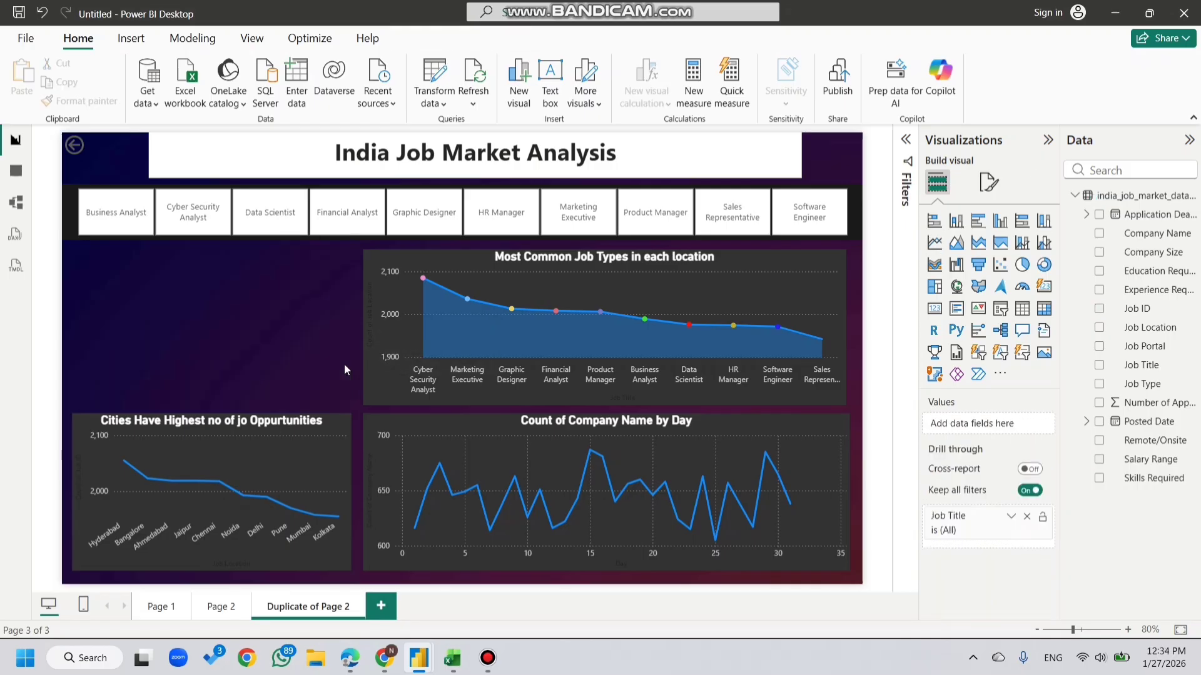
left_click(335, 423)
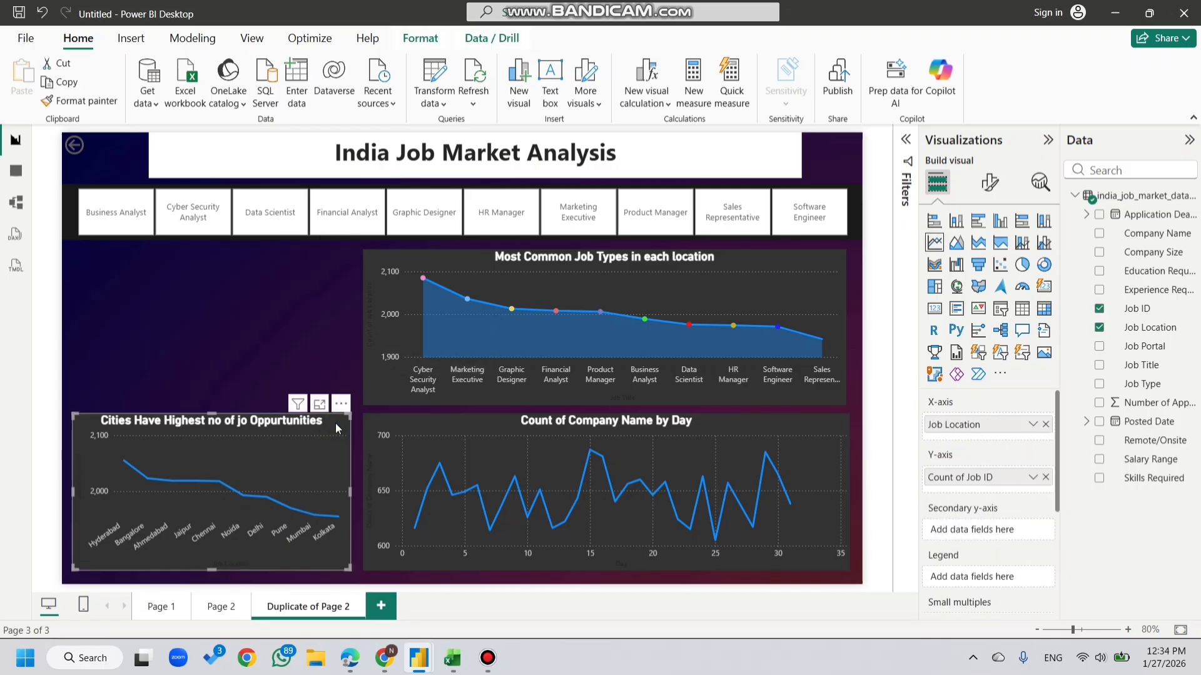
key("Delete")
left_click(393, 370)
key("Delete")
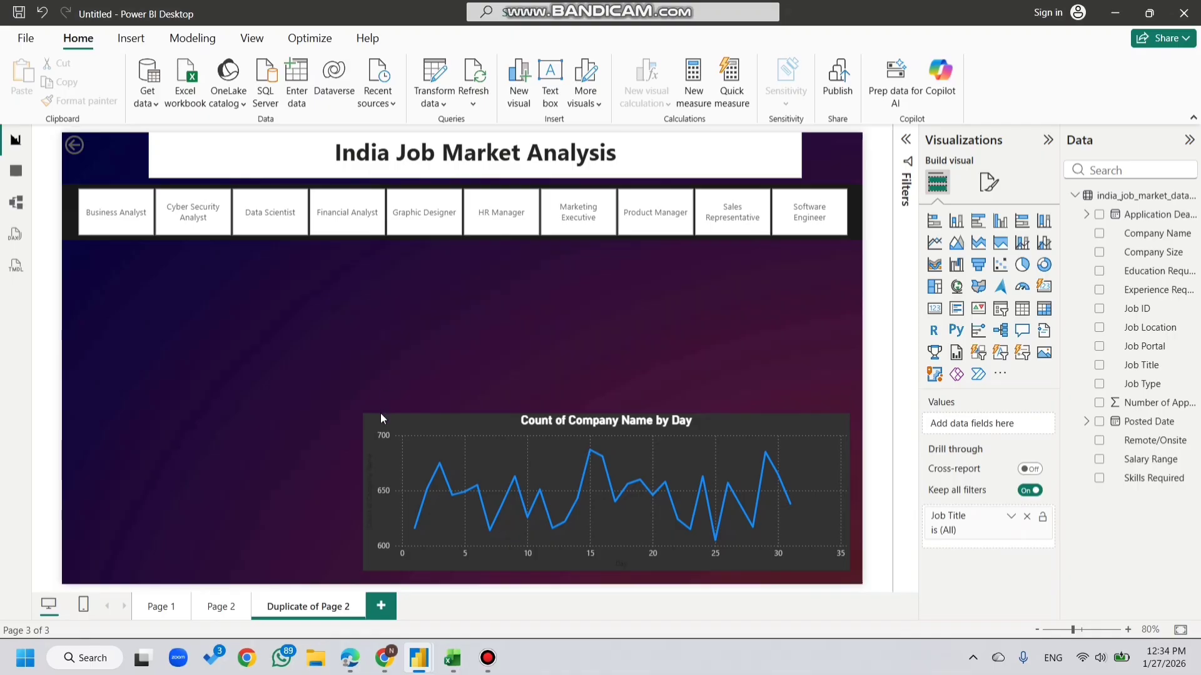
left_click(375, 429)
key("Delete")
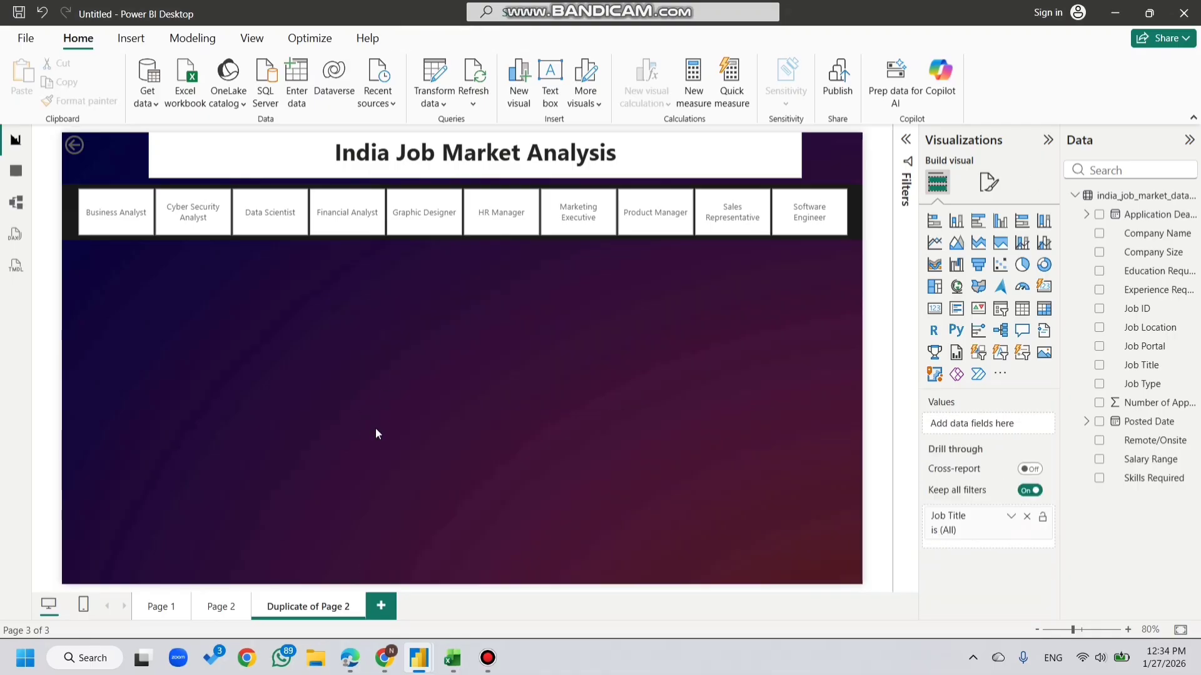
Step: Add a donut chart with Count of Company Size as values and Job Location as legend, then make it narrower and taller
left_click(1044, 268)
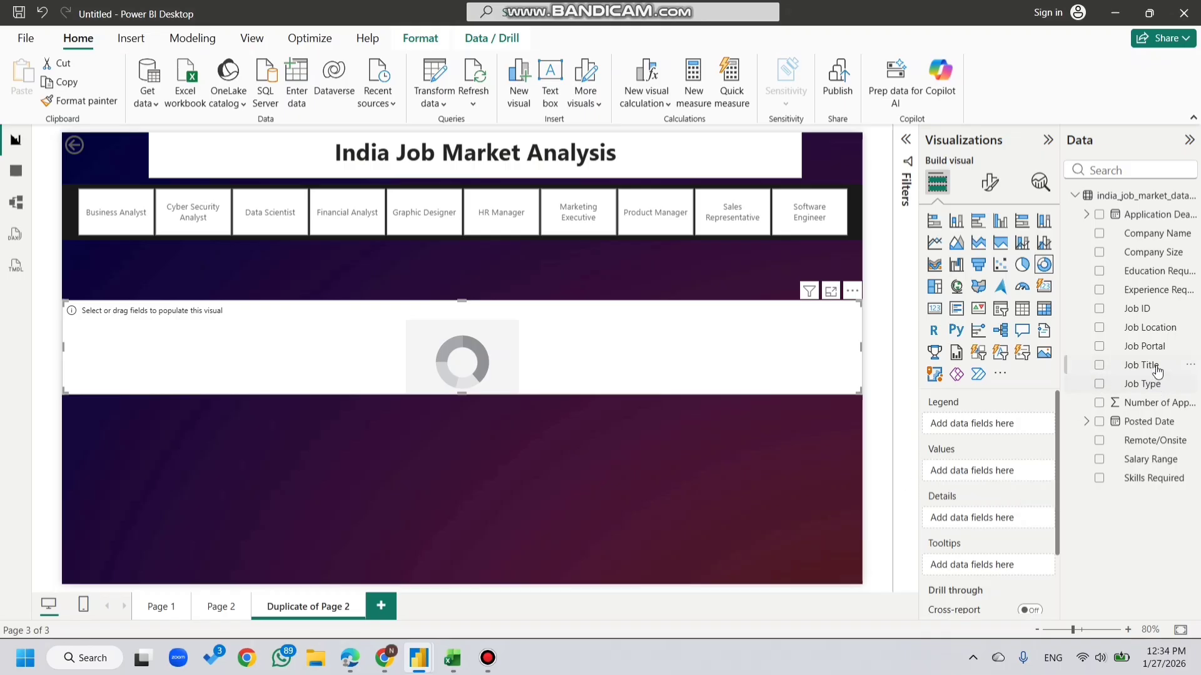
left_click(1165, 252)
left_click_drag(1167, 251, 1007, 468)
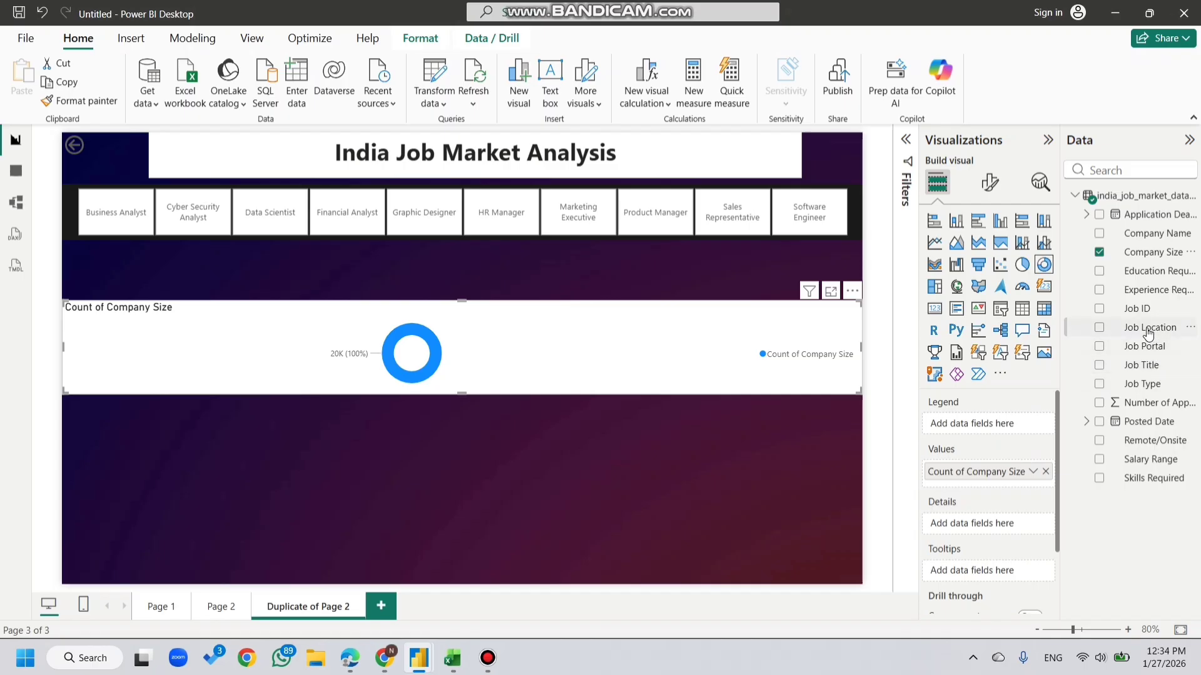
left_click_drag(1150, 327, 1002, 423)
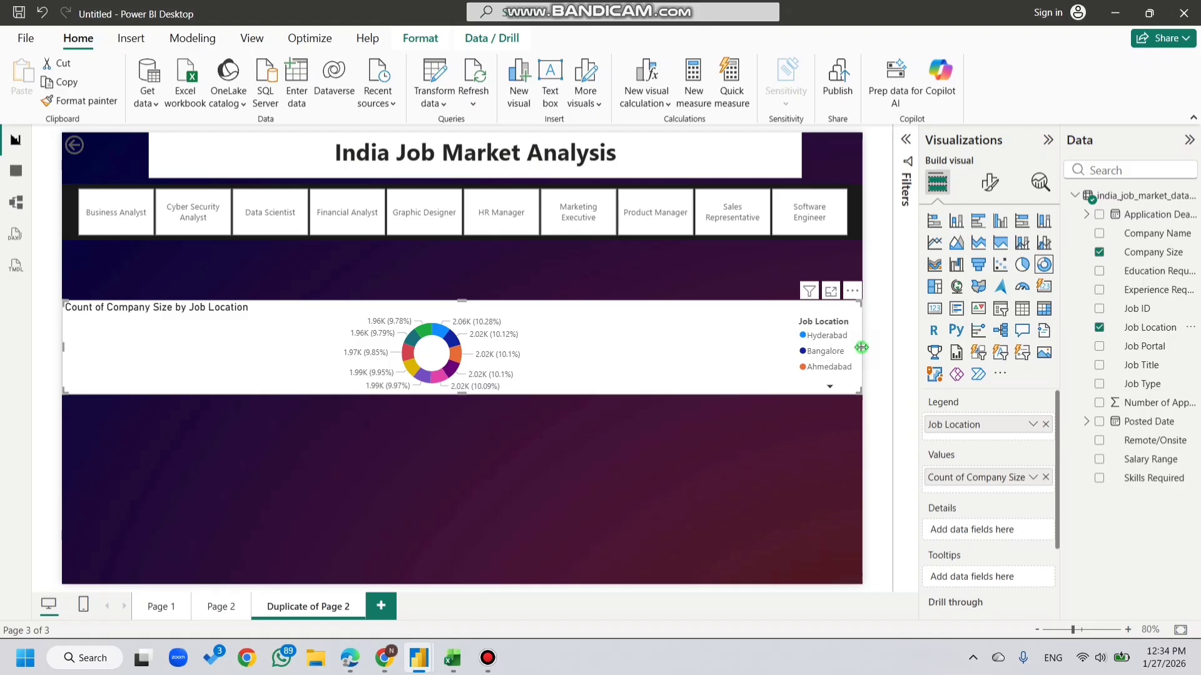
left_click_drag(860, 349, 436, 349)
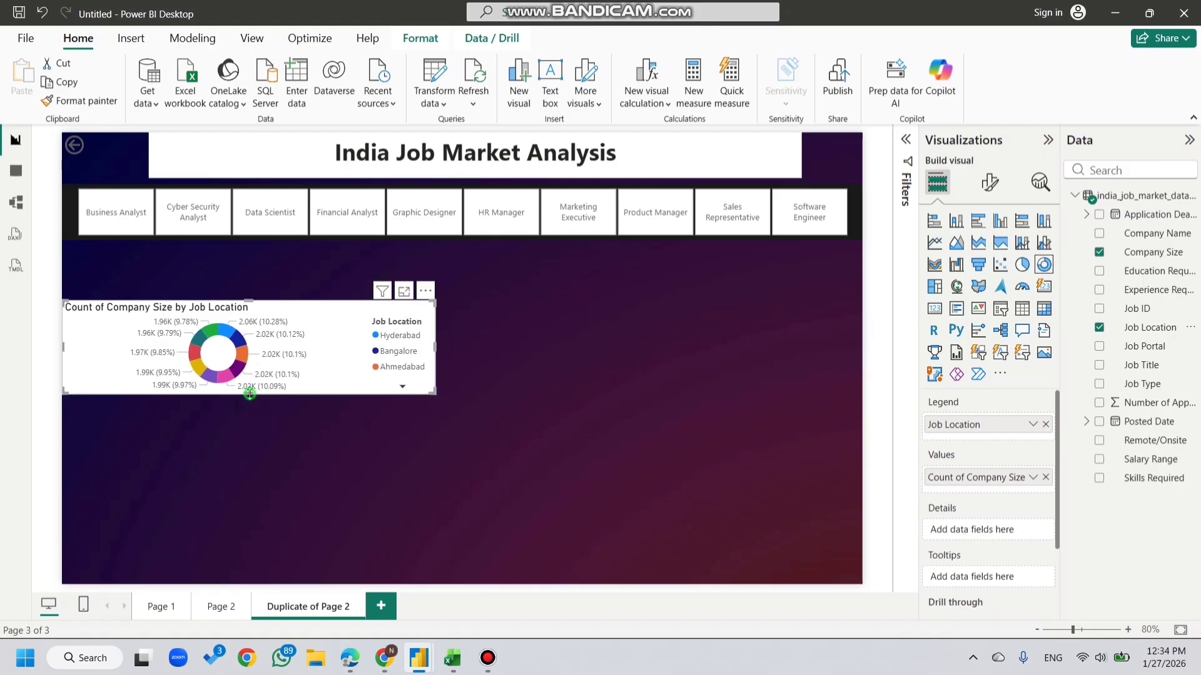
left_click_drag(248, 394, 254, 535)
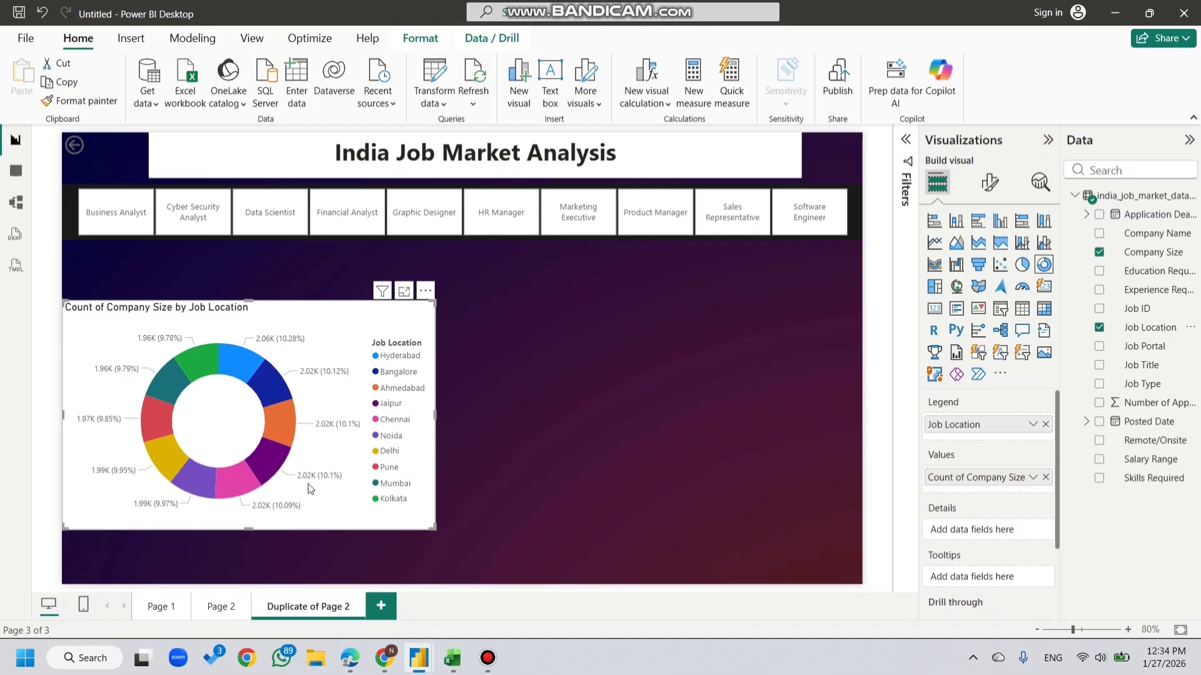
Step: Swap the donut chart's fields so Company Size is the legend and Count of Job Location supplies the values
left_click_drag(995, 424, 969, 426)
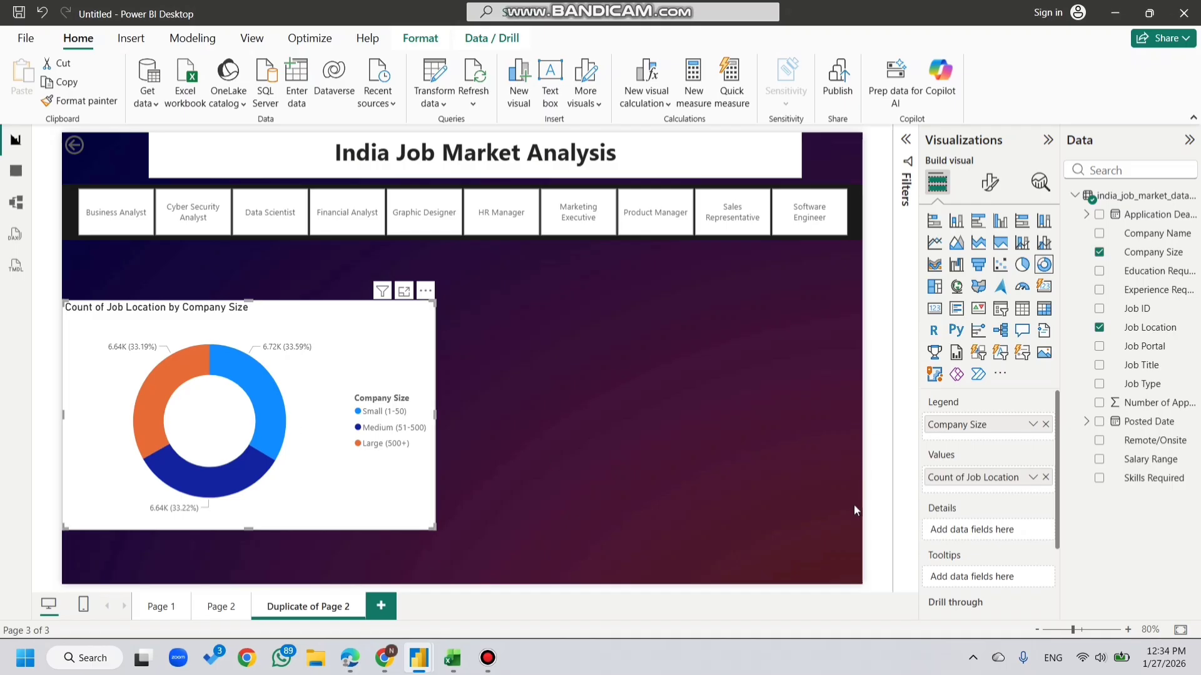
mouse_move(957, 424)
left_mouse_down()
mouse_move(978, 491)
mouse_move(969, 424)
left_mouse_up()
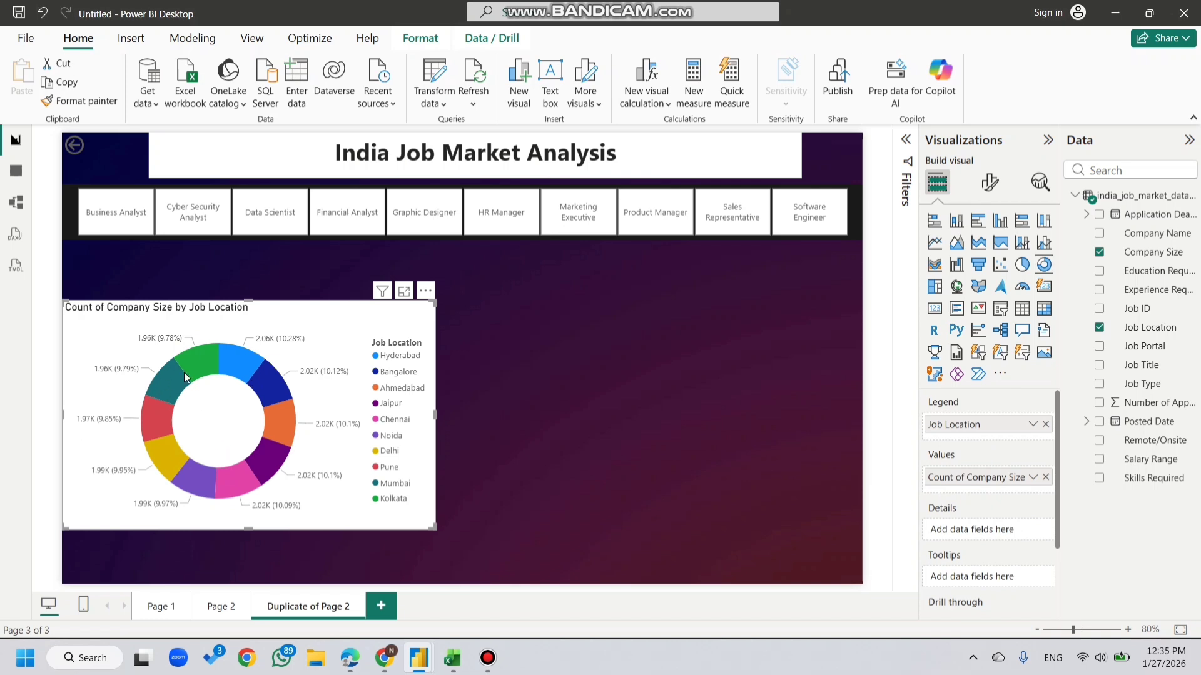
mouse_move(183, 373)
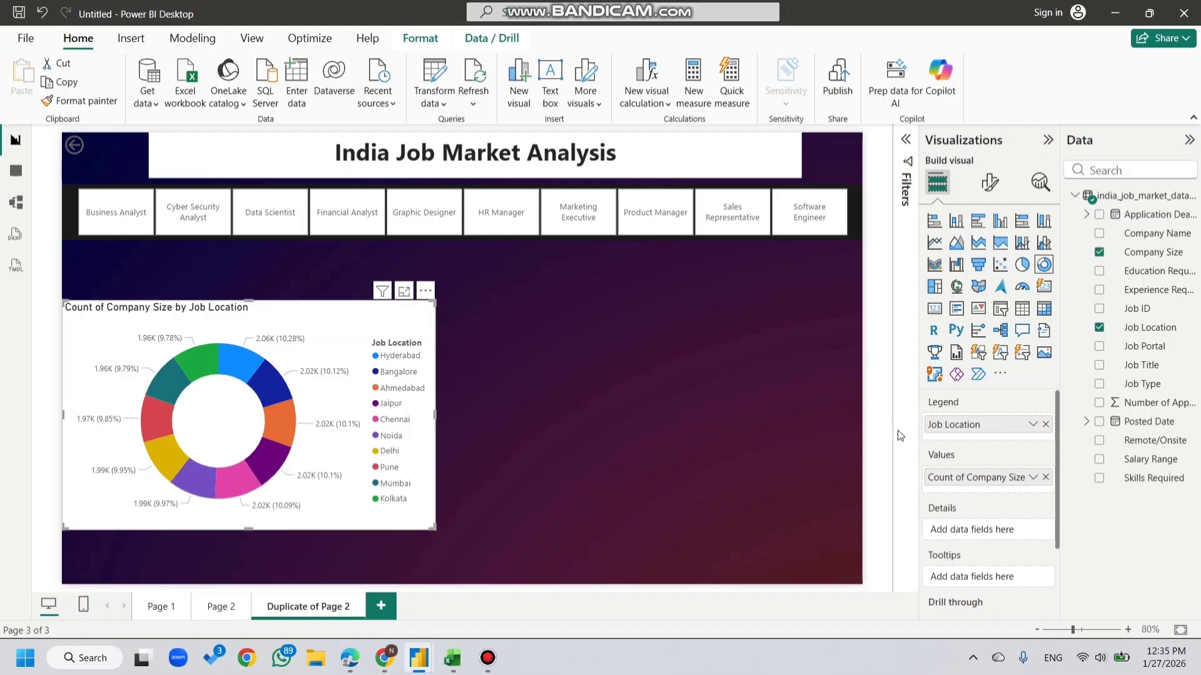
key("ctrl+z")
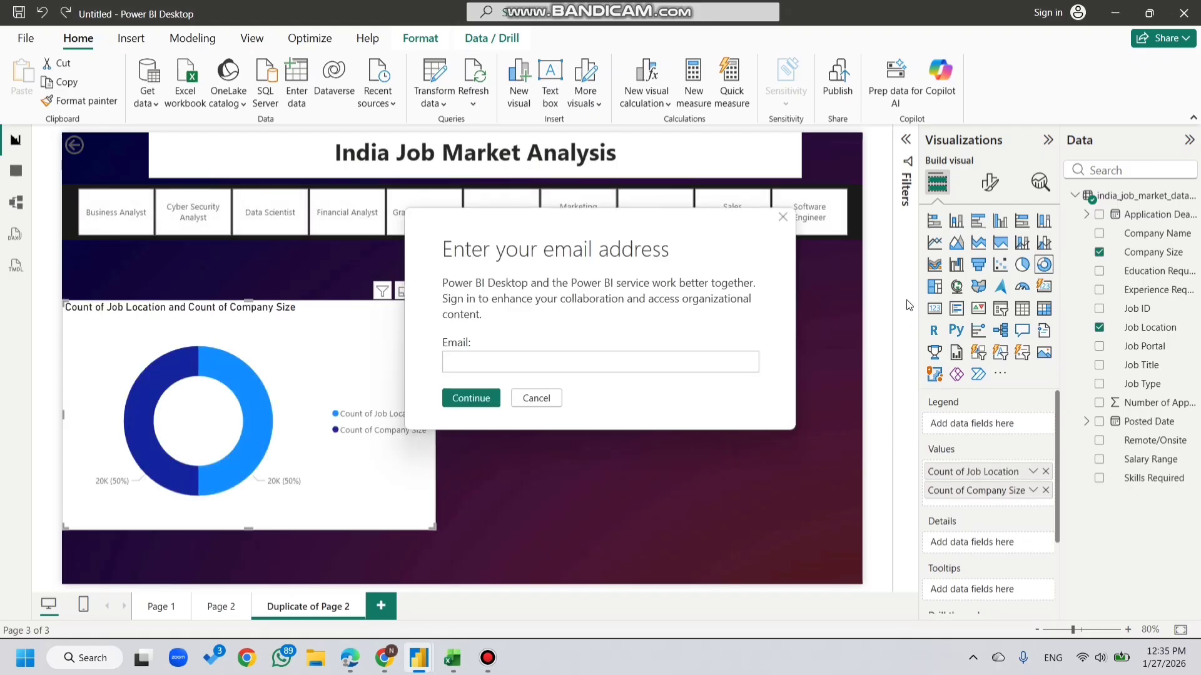
left_click(785, 219)
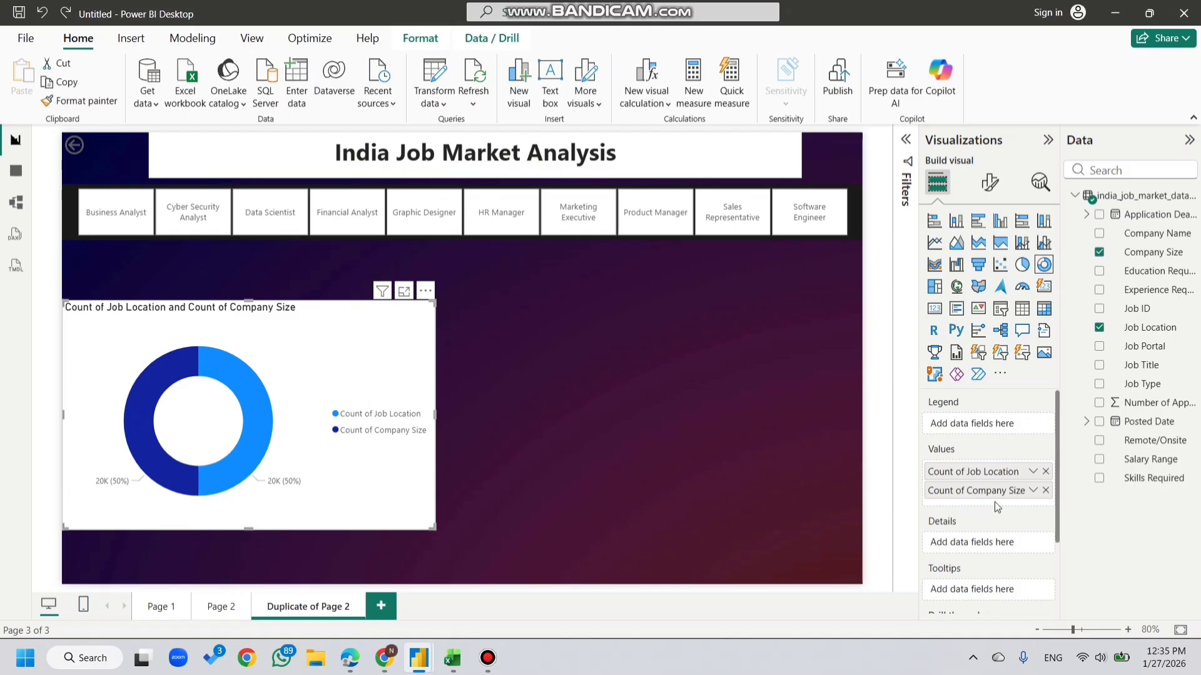
left_click_drag(991, 502, 987, 425)
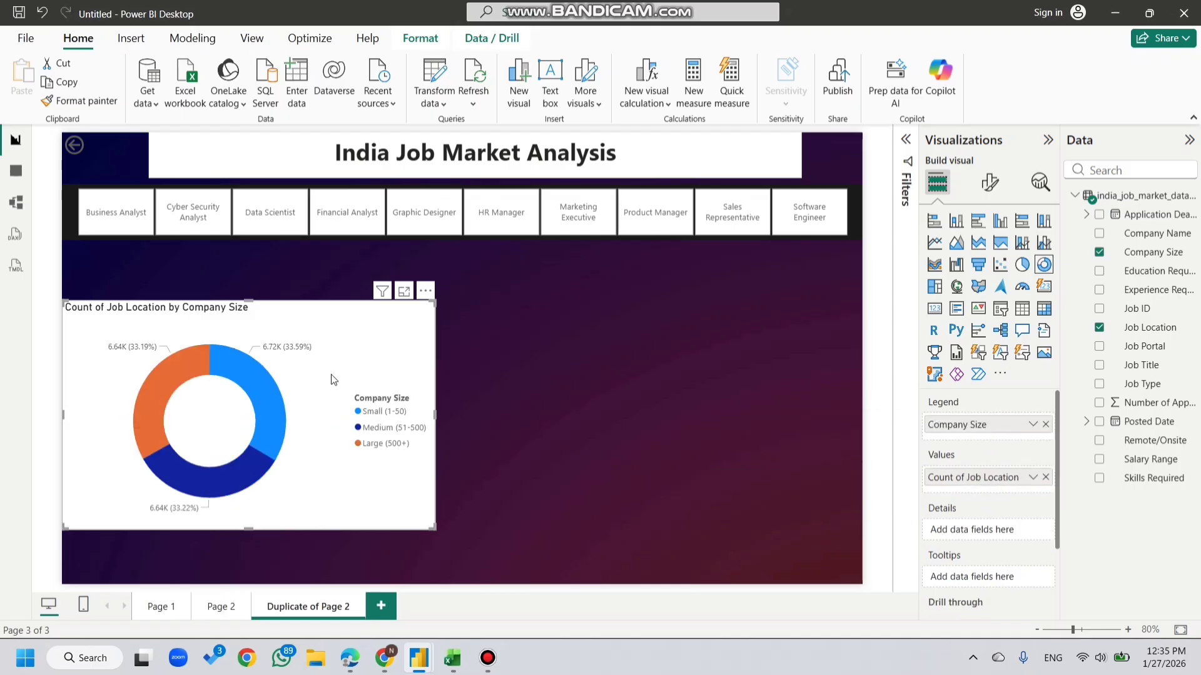
Step: Change the donut chart's title text to "Company Size by Location"
left_click(989, 182)
left_click(989, 253)
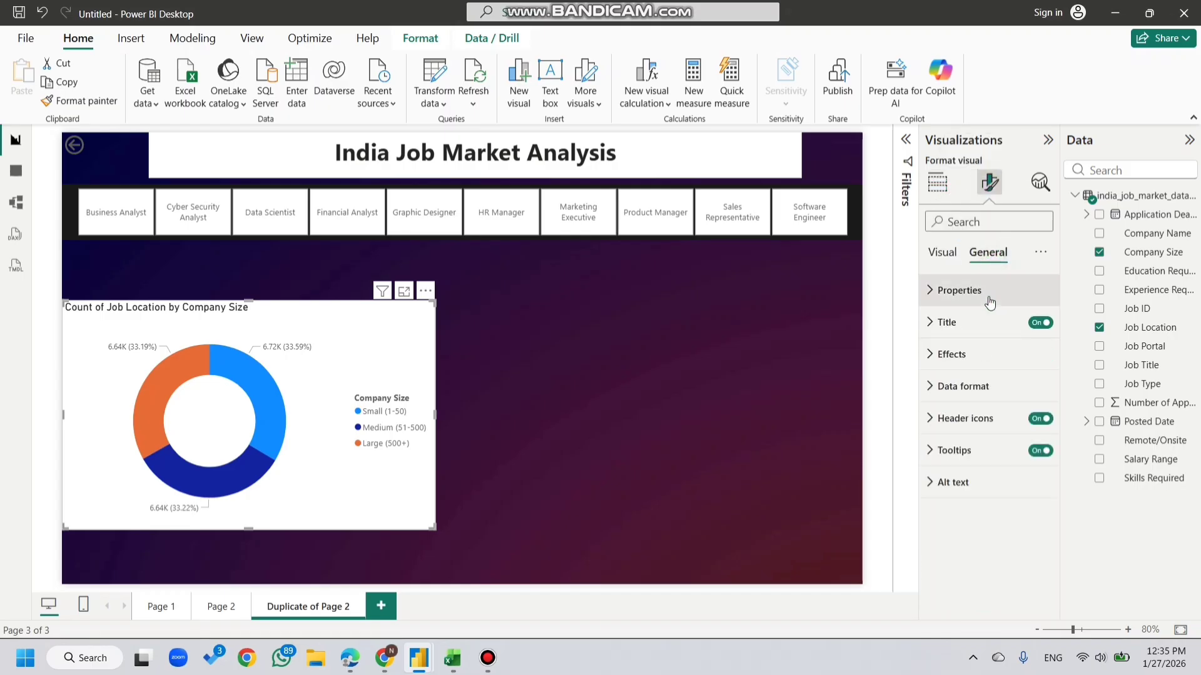
left_click(976, 328)
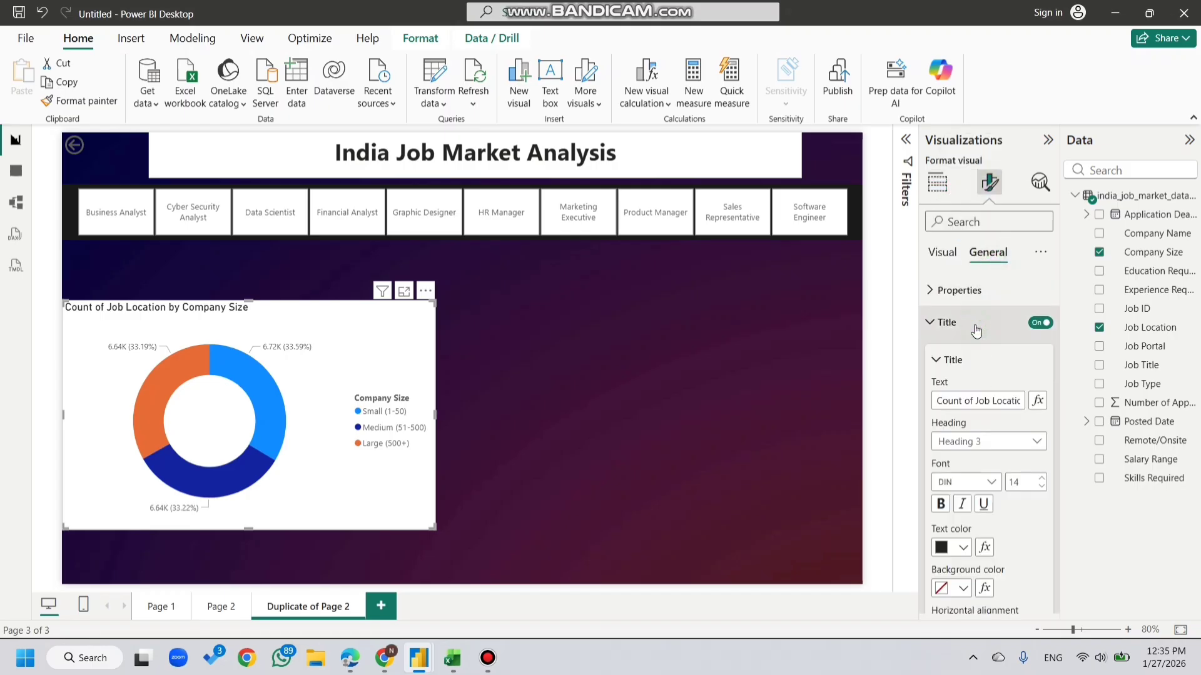
left_click(979, 395)
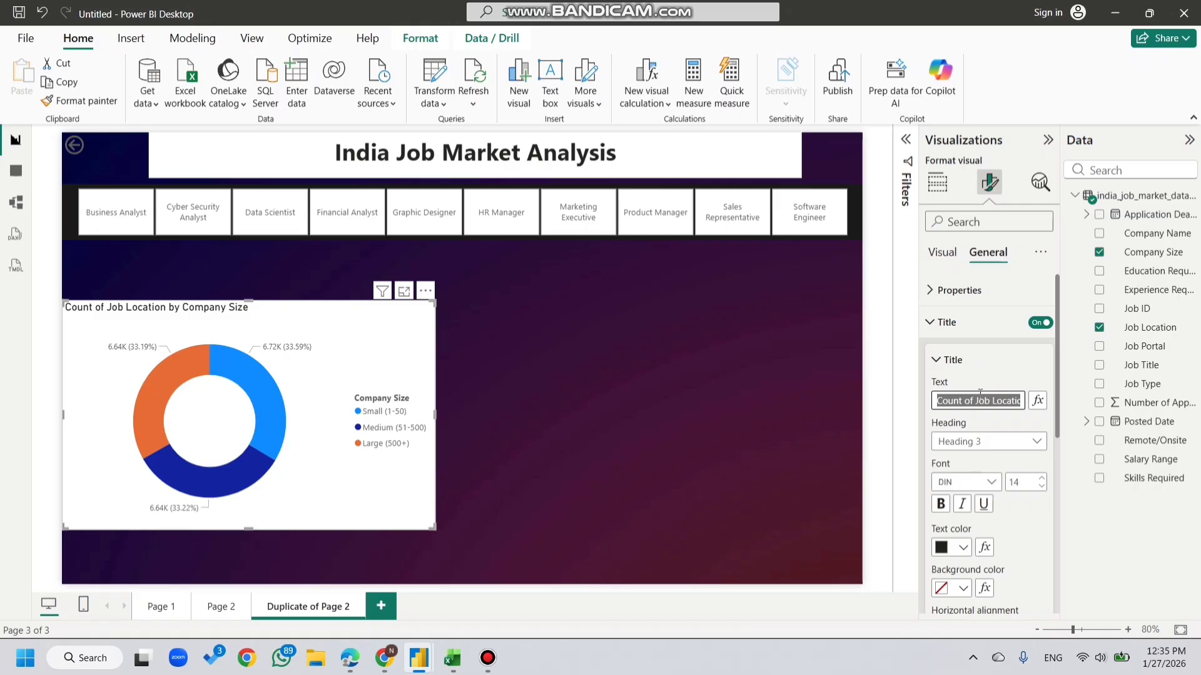
type("Compan")
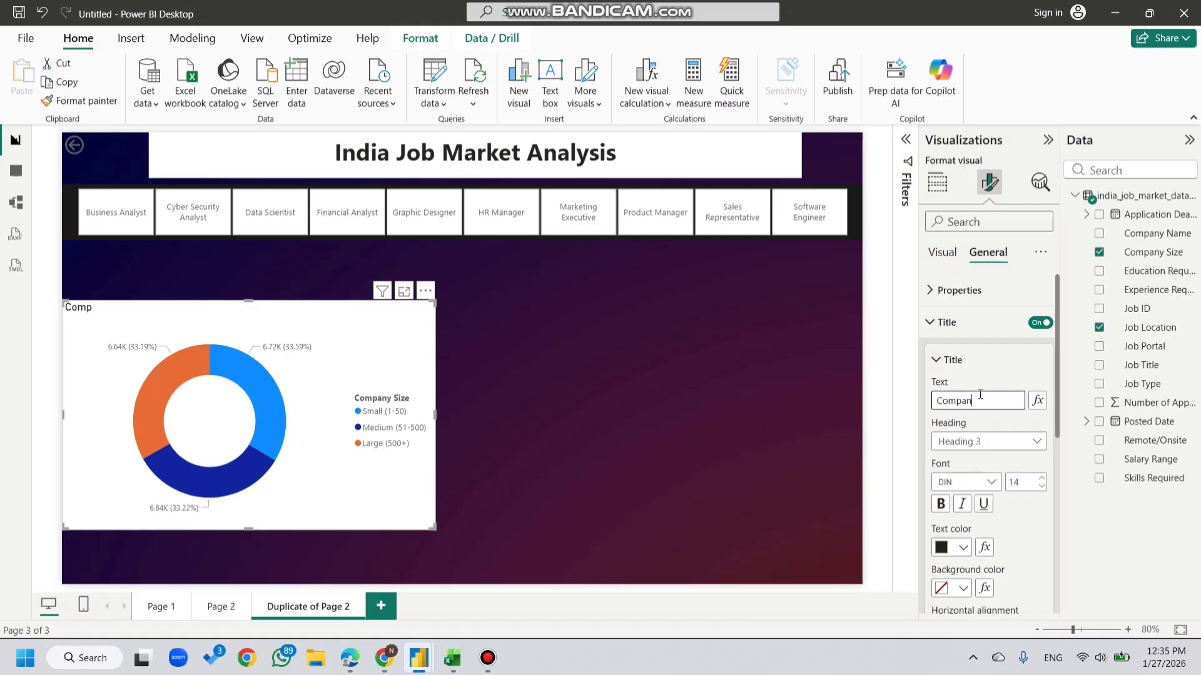
type("y Size by Location")
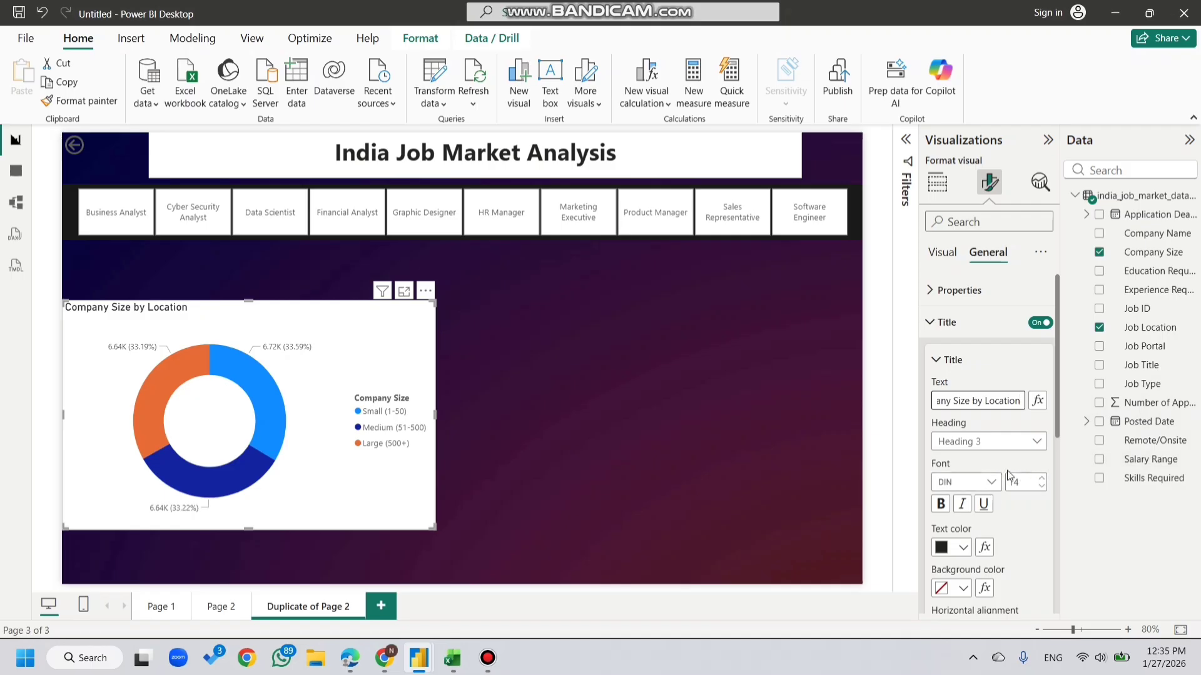
Step: Format the donut chart's title as size 16, white, bold and horizontally centered
left_click(1042, 477)
left_click(1041, 478)
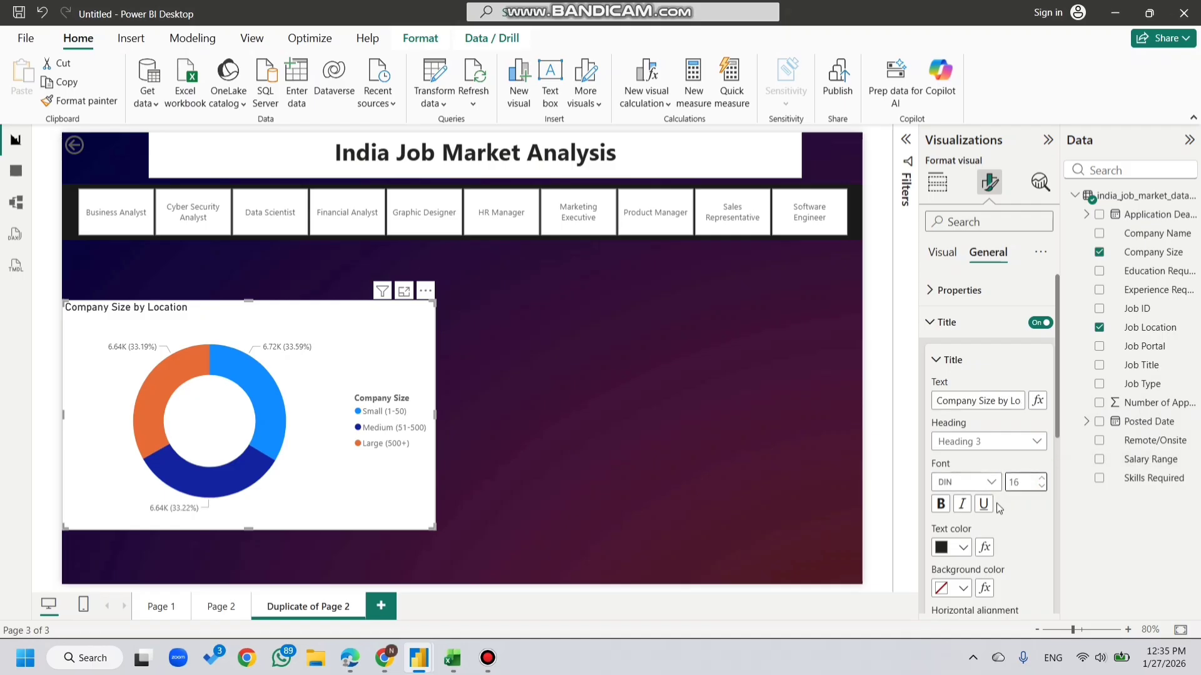
left_click(964, 549)
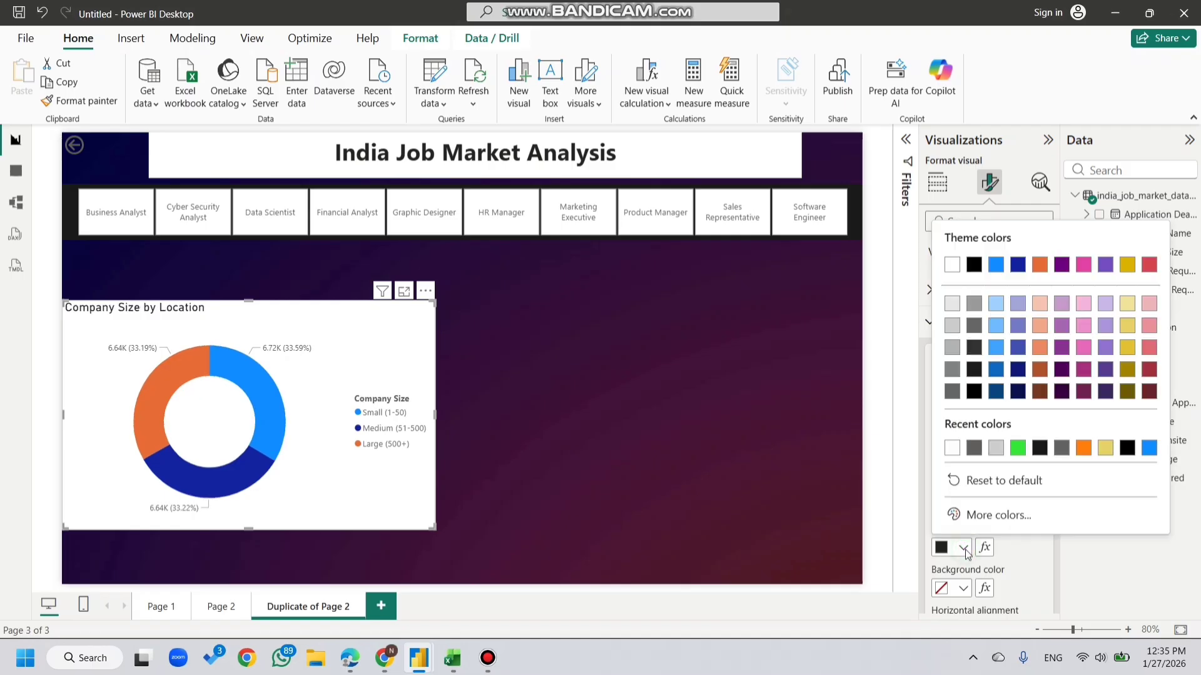
left_click(952, 268)
scroll(972, 450, "down", 3)
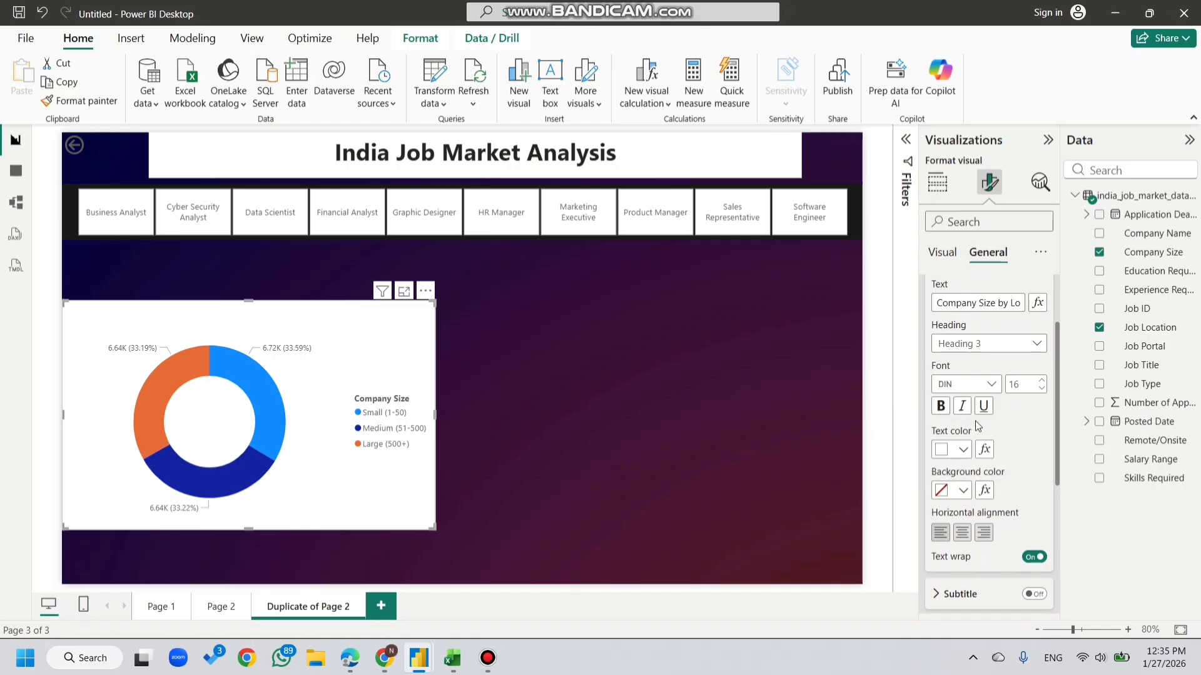
left_click(940, 406)
left_click(963, 533)
Step: Set the donut chart's background color to dark gray and open its visual-specific formatting options
scroll(981, 499, "down", 2)
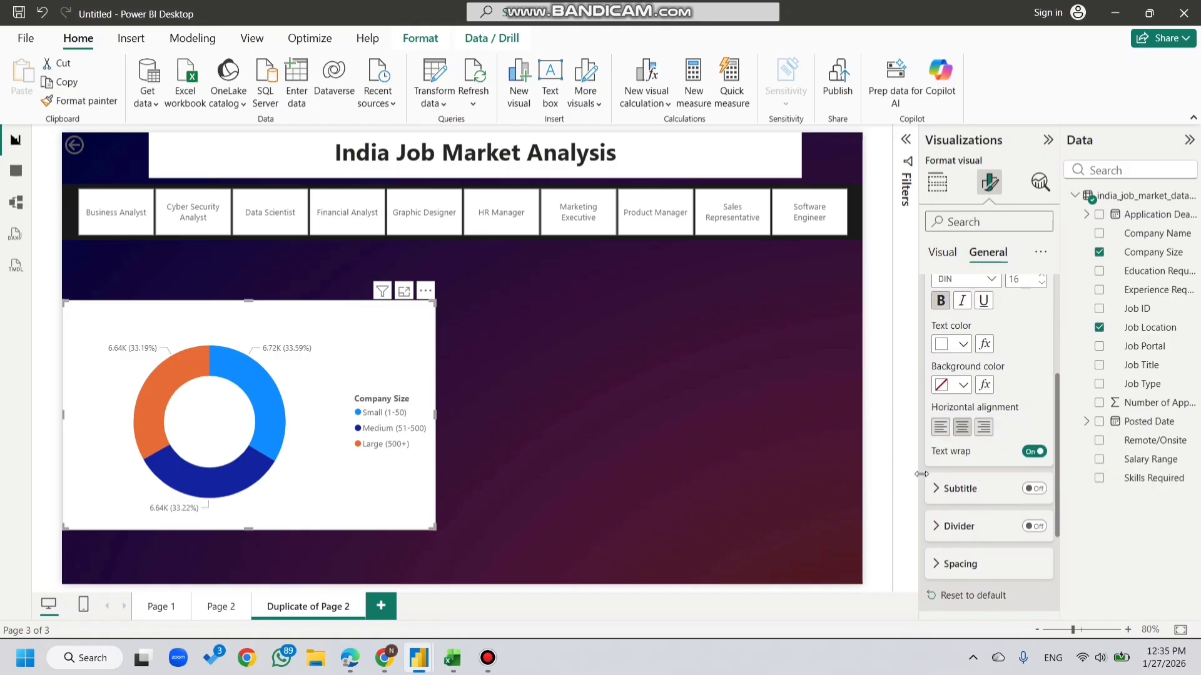
scroll(975, 388, "up", 3)
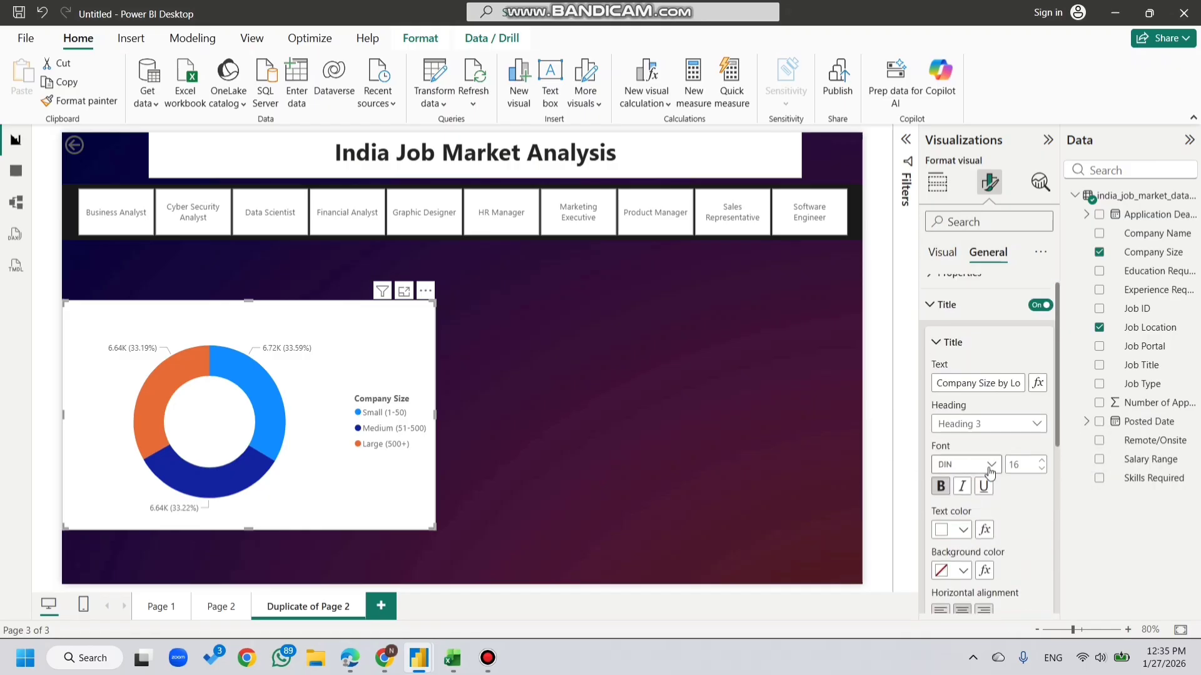
left_click(960, 317)
left_click(951, 366)
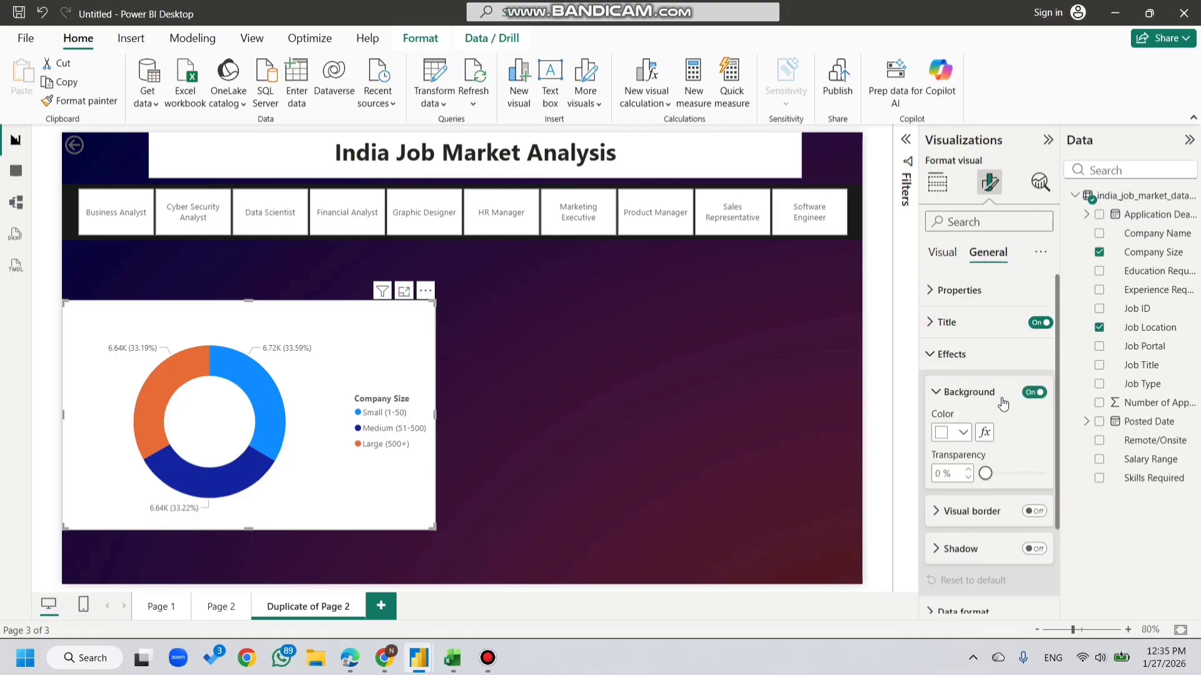
left_click(963, 432)
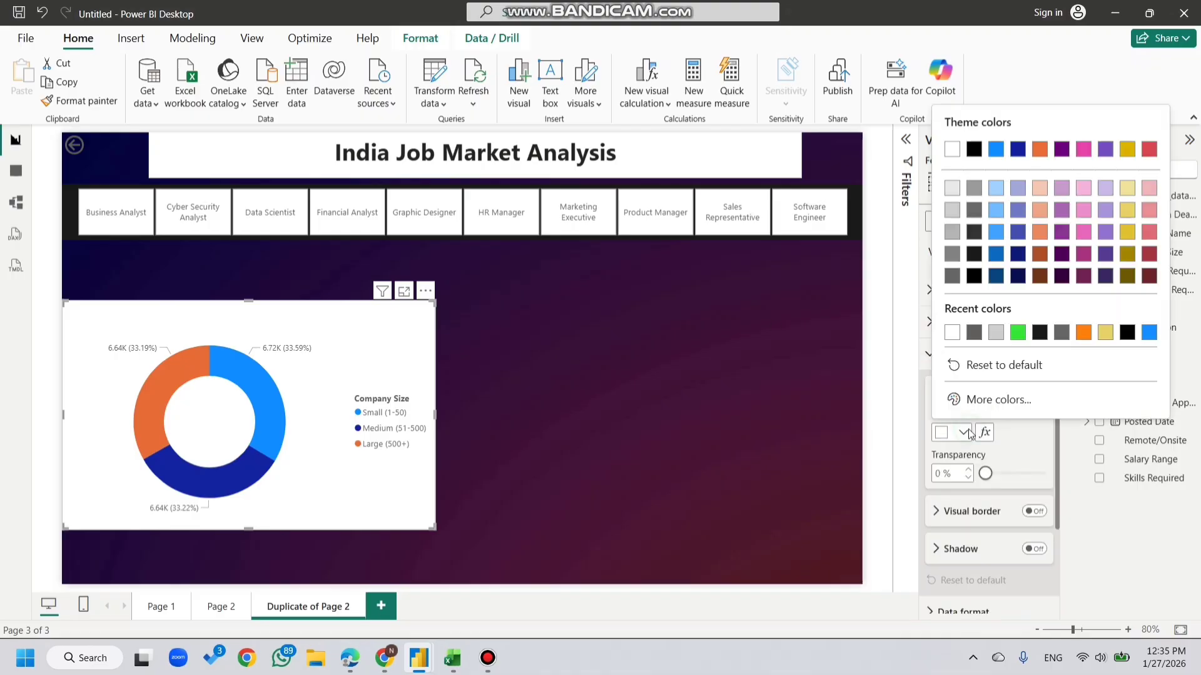
left_click(973, 332)
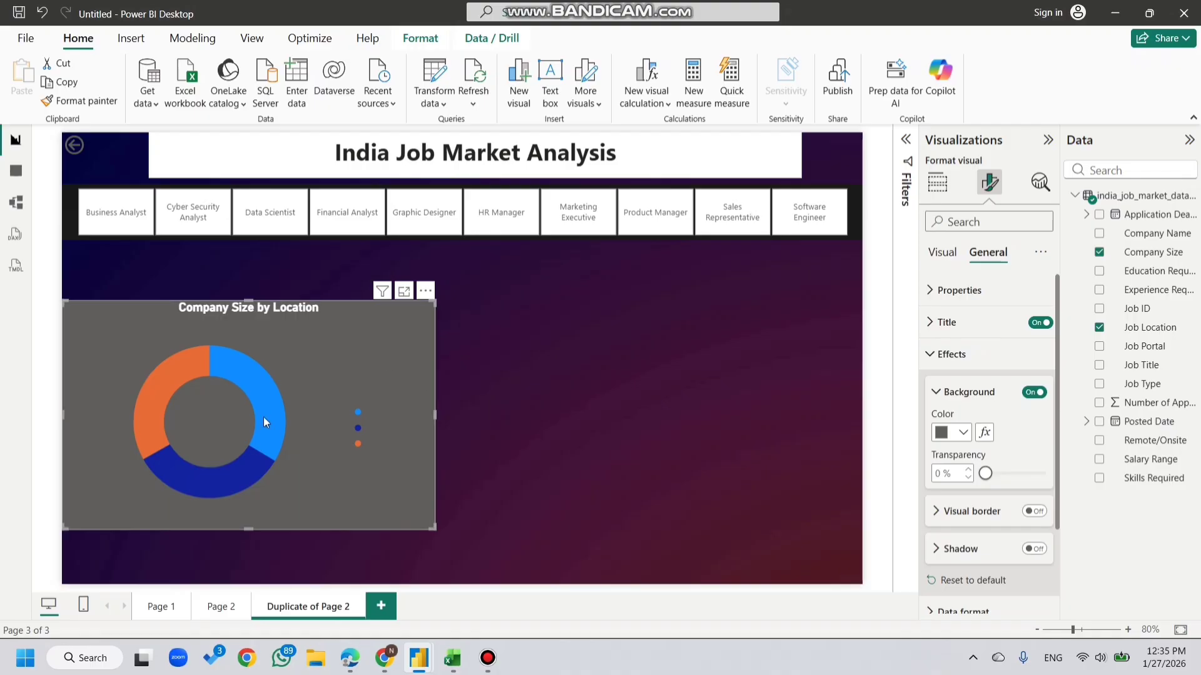
left_click(943, 252)
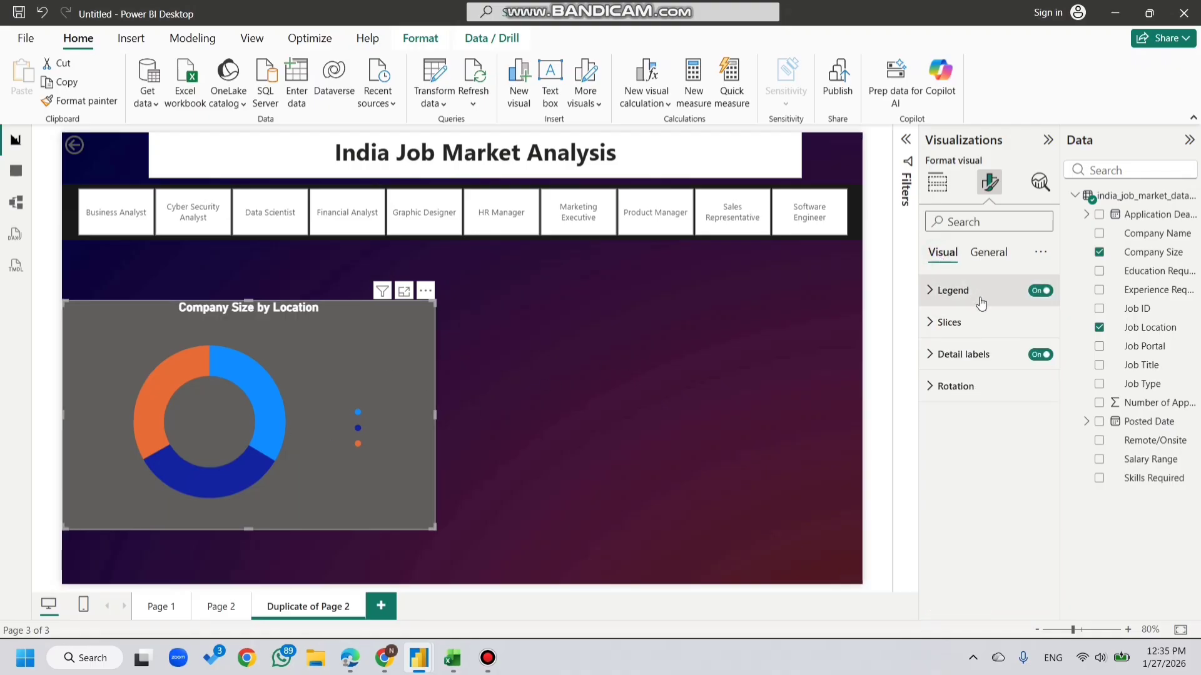
Step: Turn off the legend of the Company Size by Location donut chart, keeping its detail labels on
left_click(1040, 355)
left_click(1039, 355)
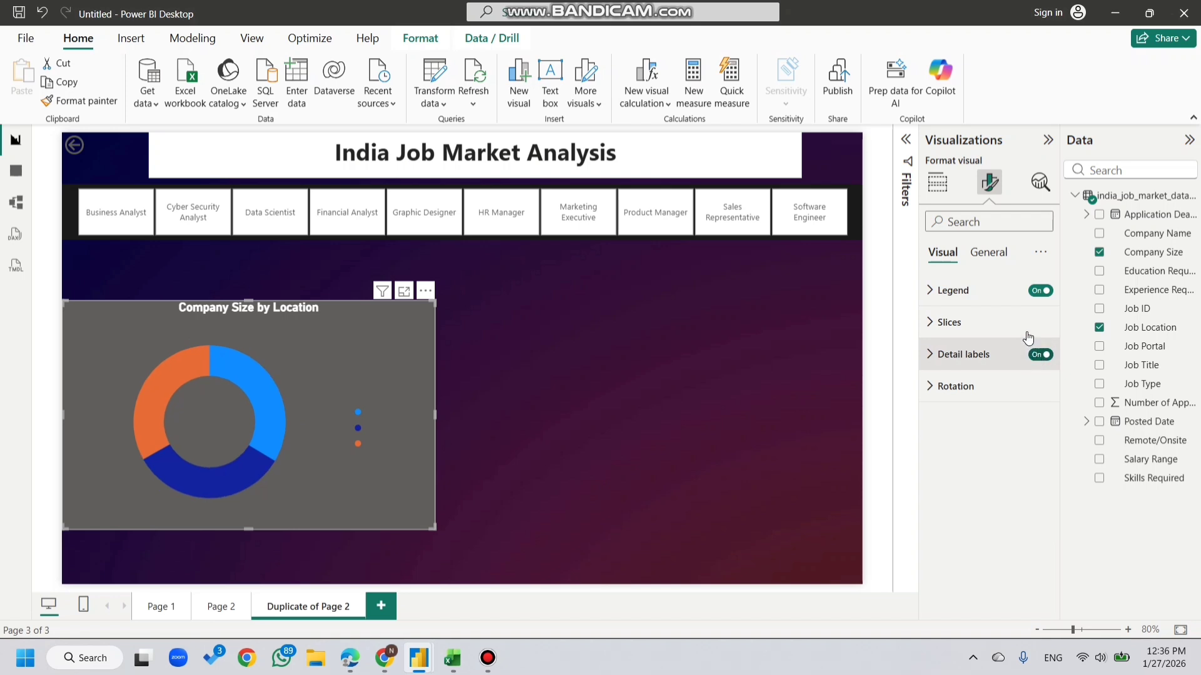
left_click(1039, 290)
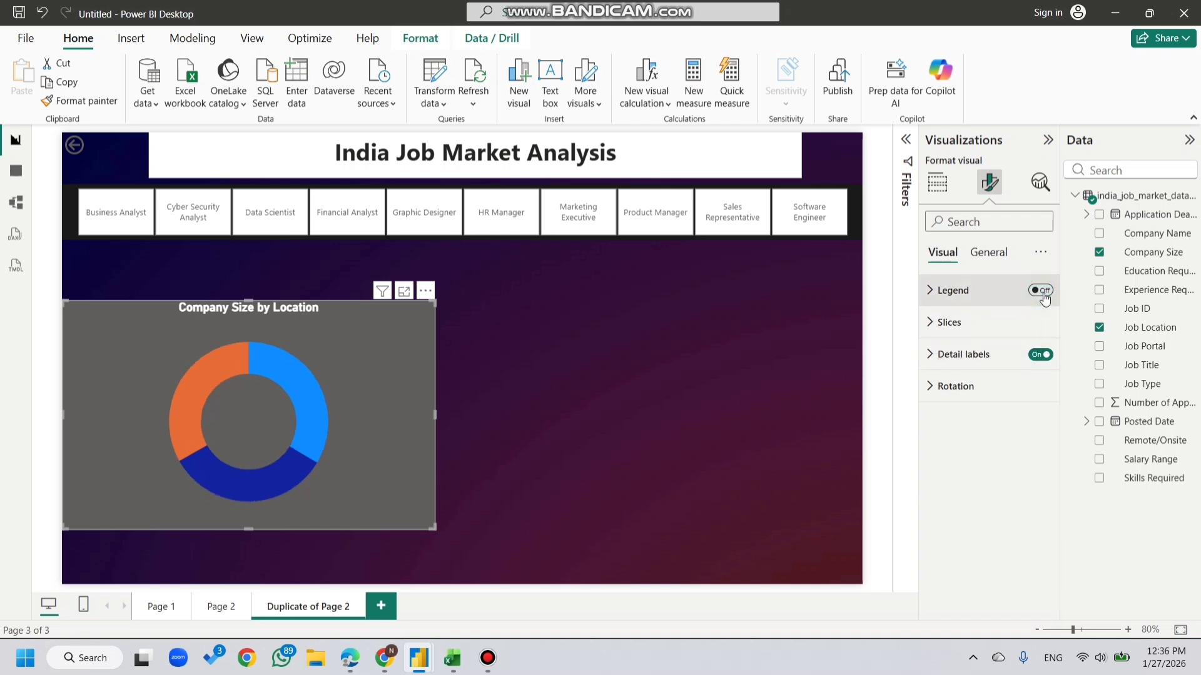
Step: Set the donut chart's detail label contents to "Category, percent of total"
left_click(998, 324)
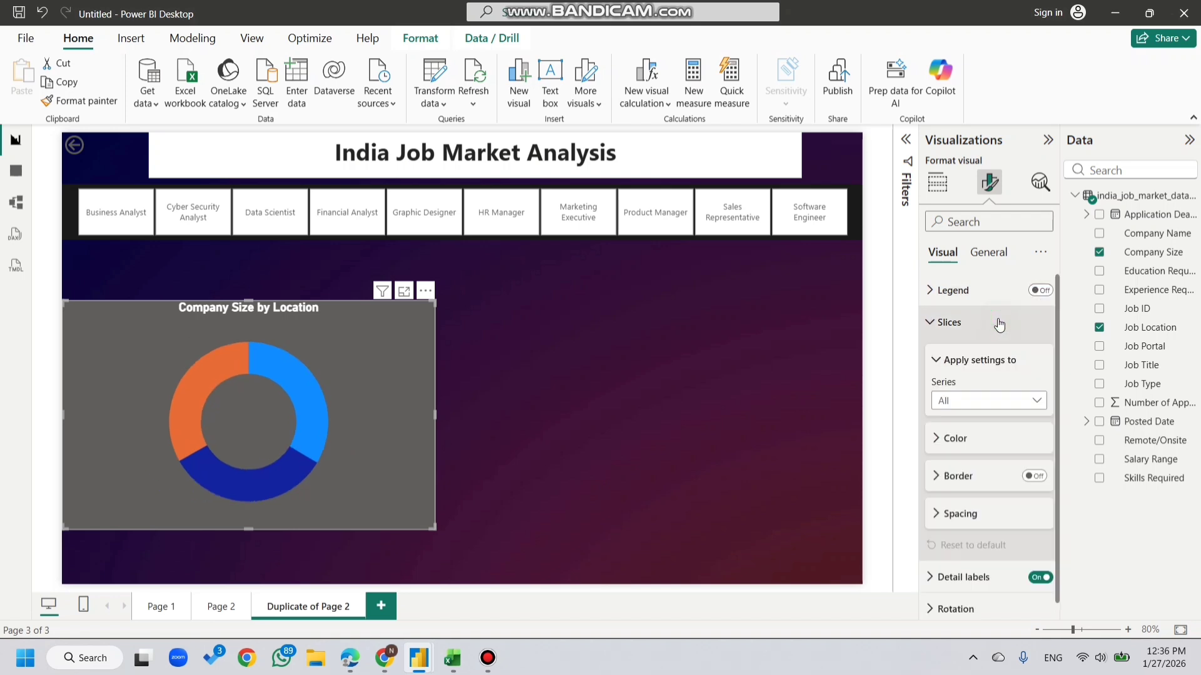
left_click(978, 565)
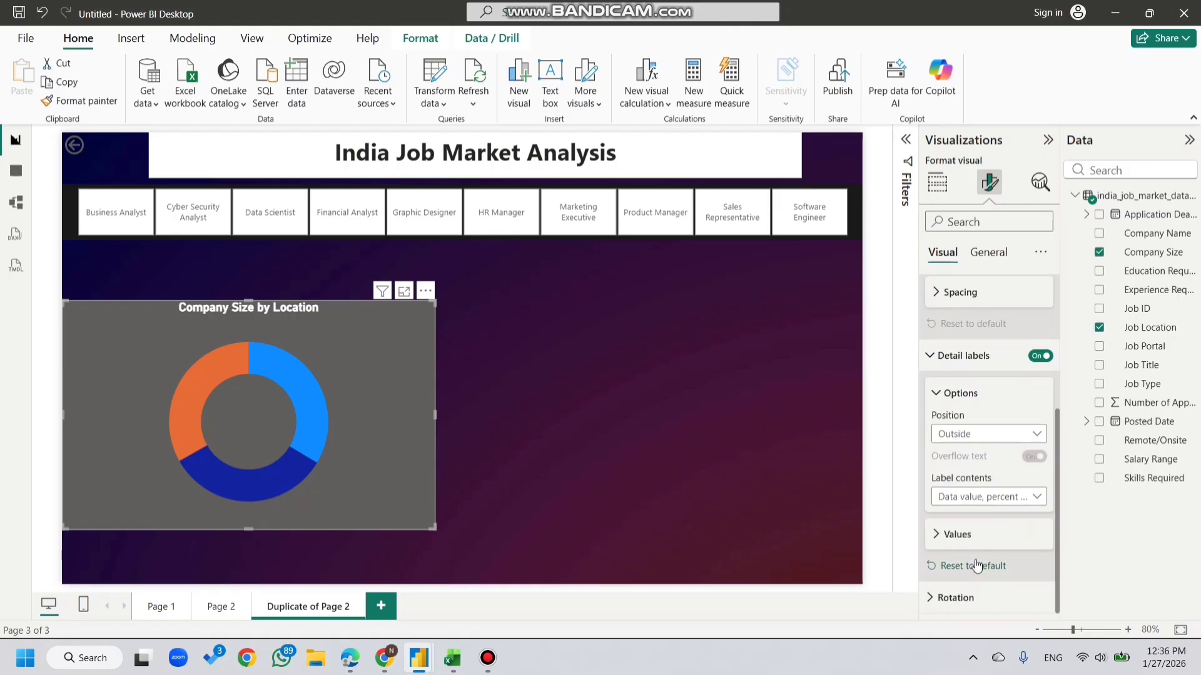
left_click(999, 498)
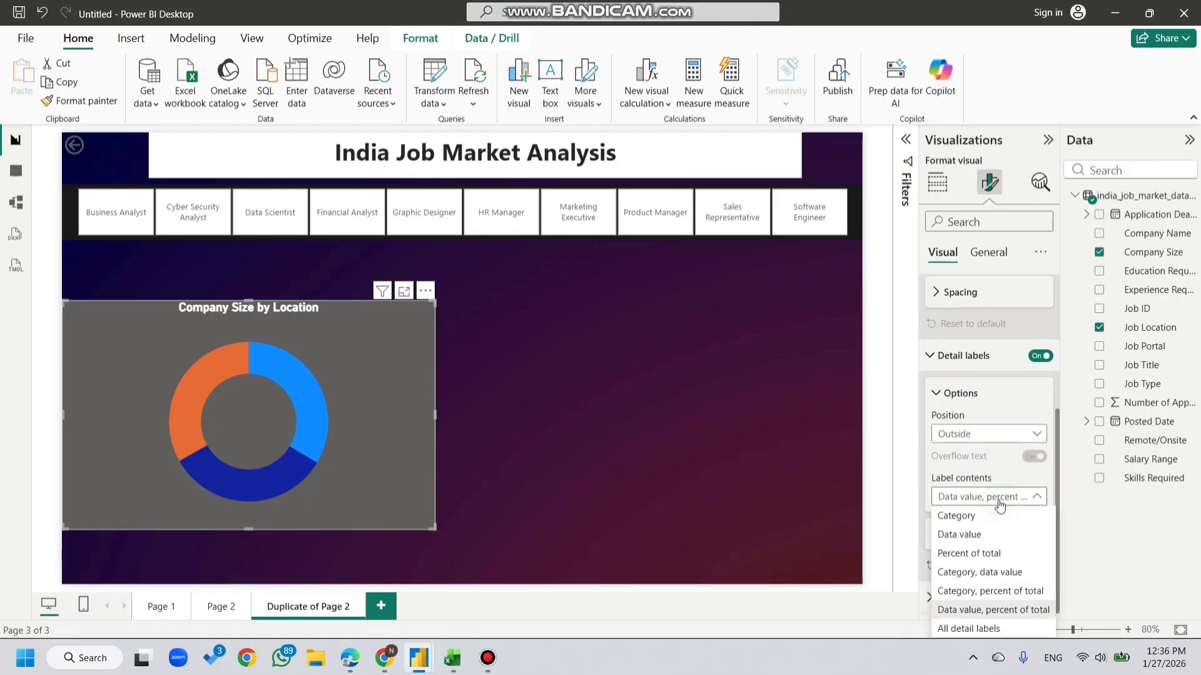
left_click(978, 591)
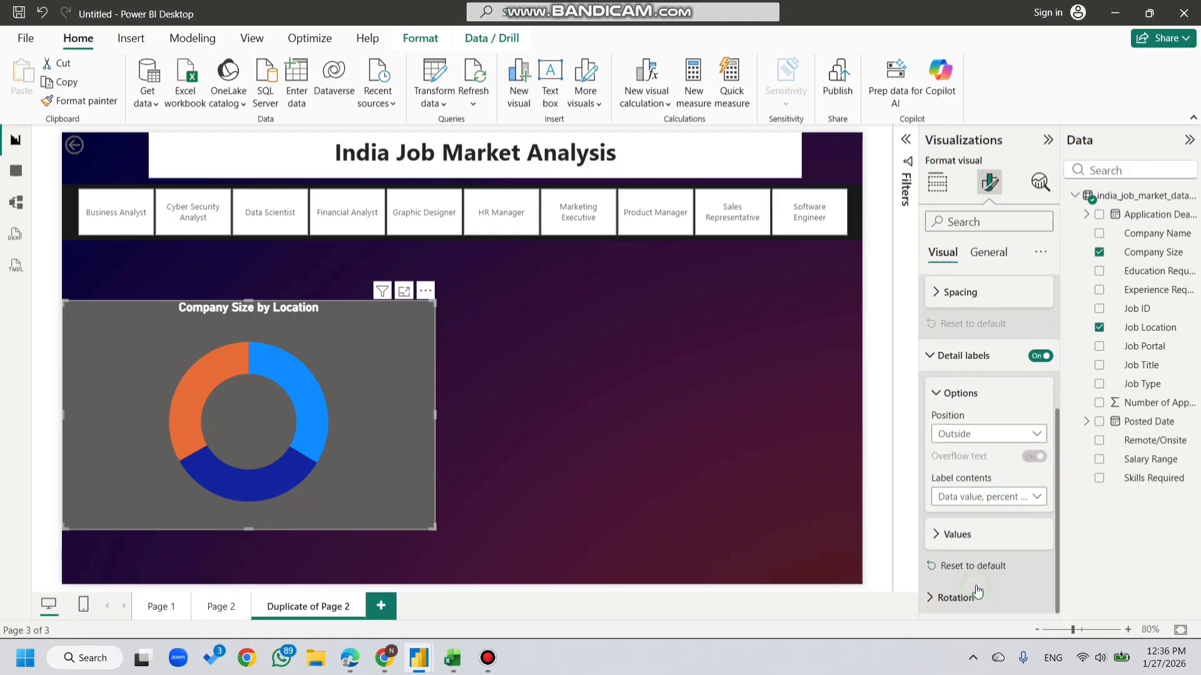
Step: Change the text color of the donut chart's detail label values to light gray
left_click(977, 542)
scroll(977, 544, "down", 3)
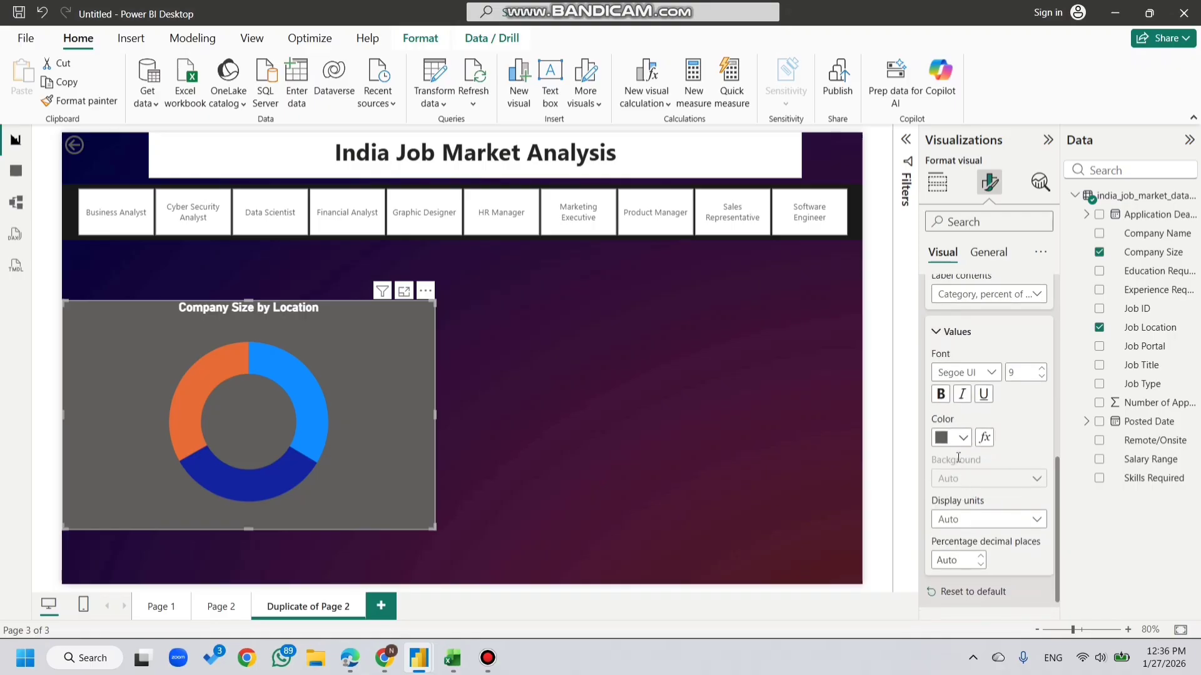
left_click(962, 439)
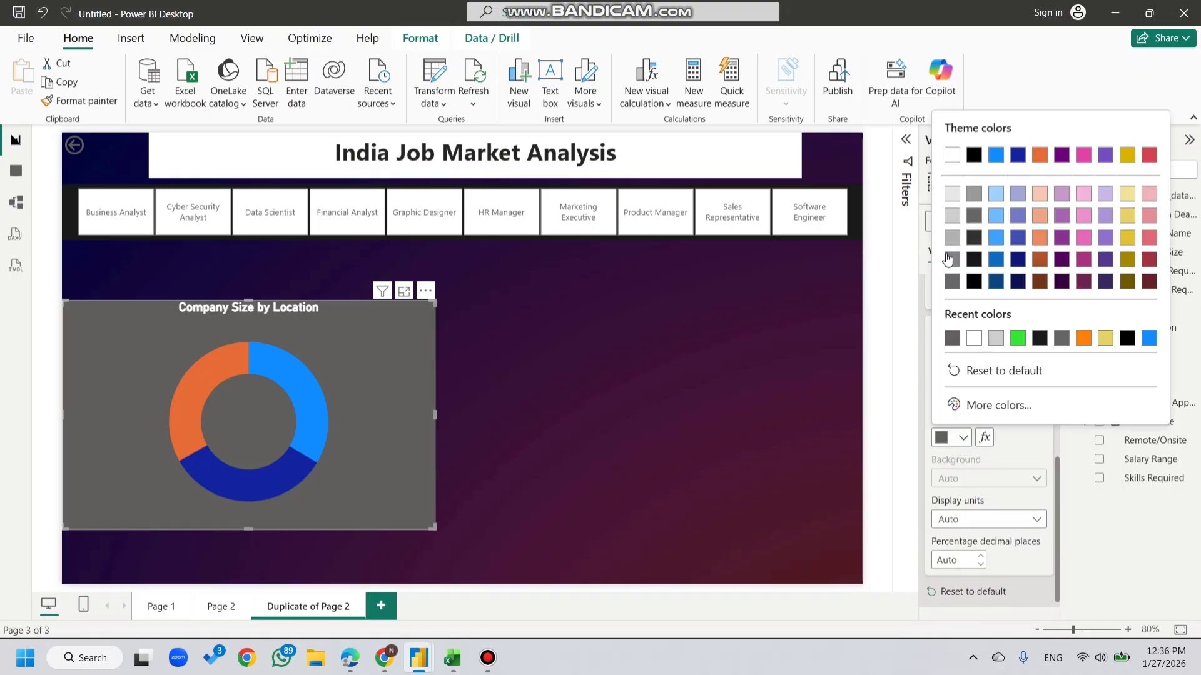
left_click(950, 216)
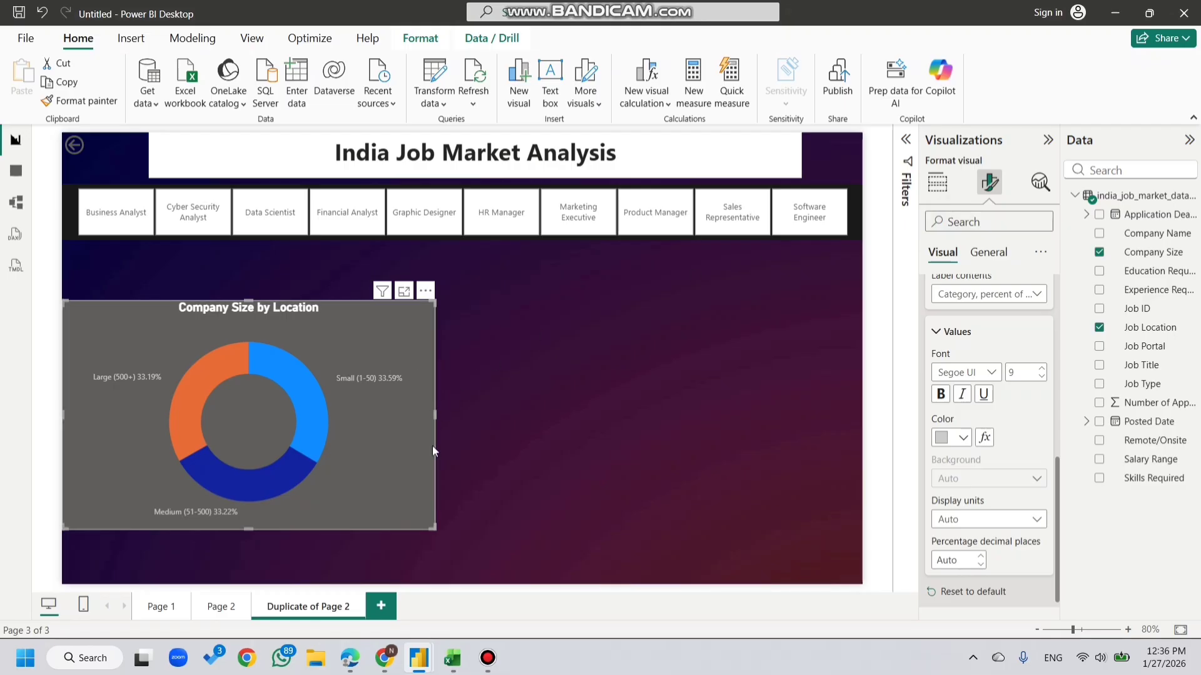
Step: Shrink the donut chart to fit just below the slicer's first three job titles and set its percentage decimal places to 0
left_click_drag(433, 528, 302, 460)
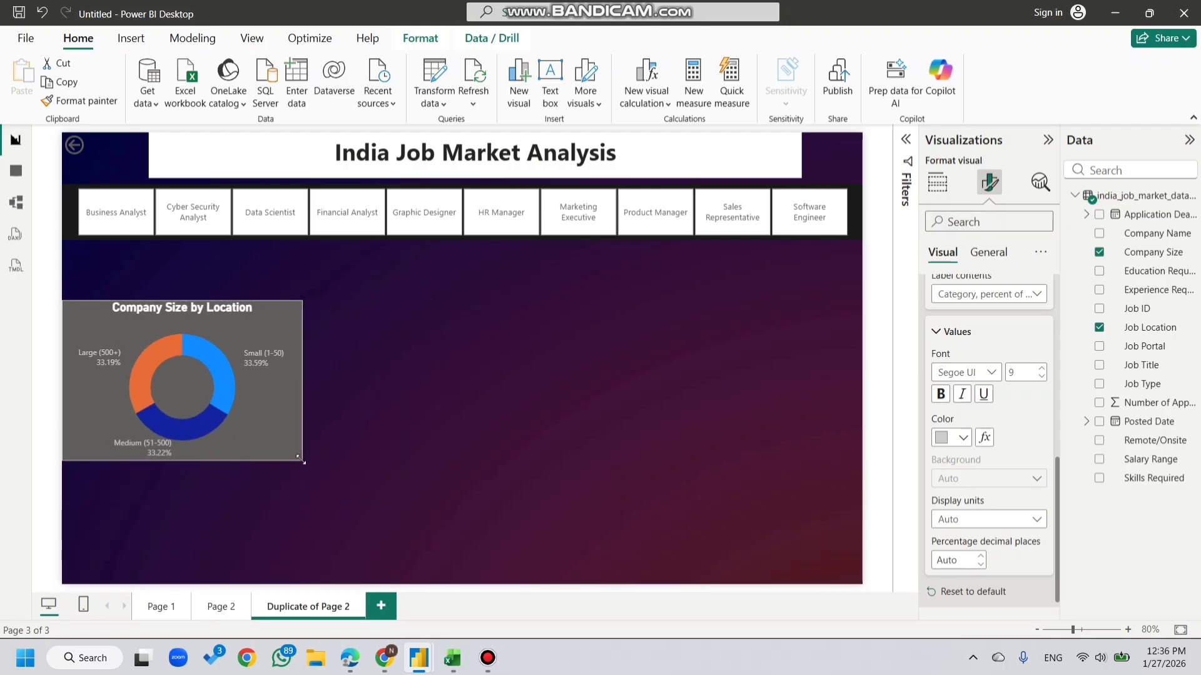
left_click_drag(267, 420, 281, 371)
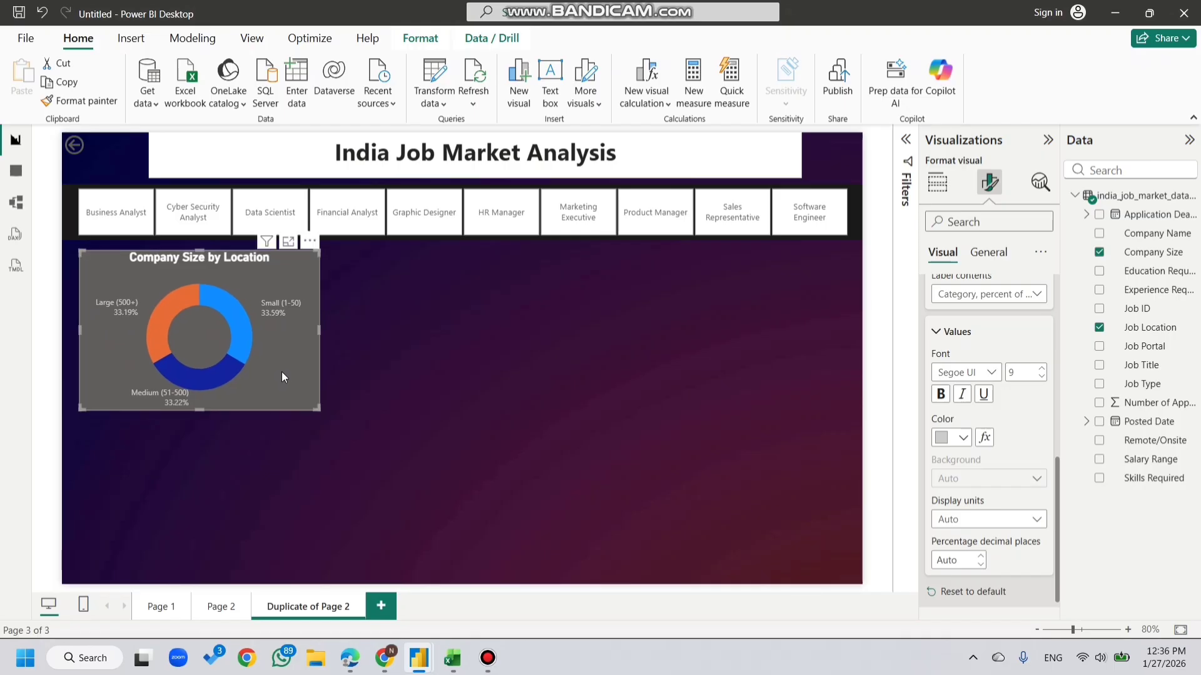
left_click(977, 558)
type("1")
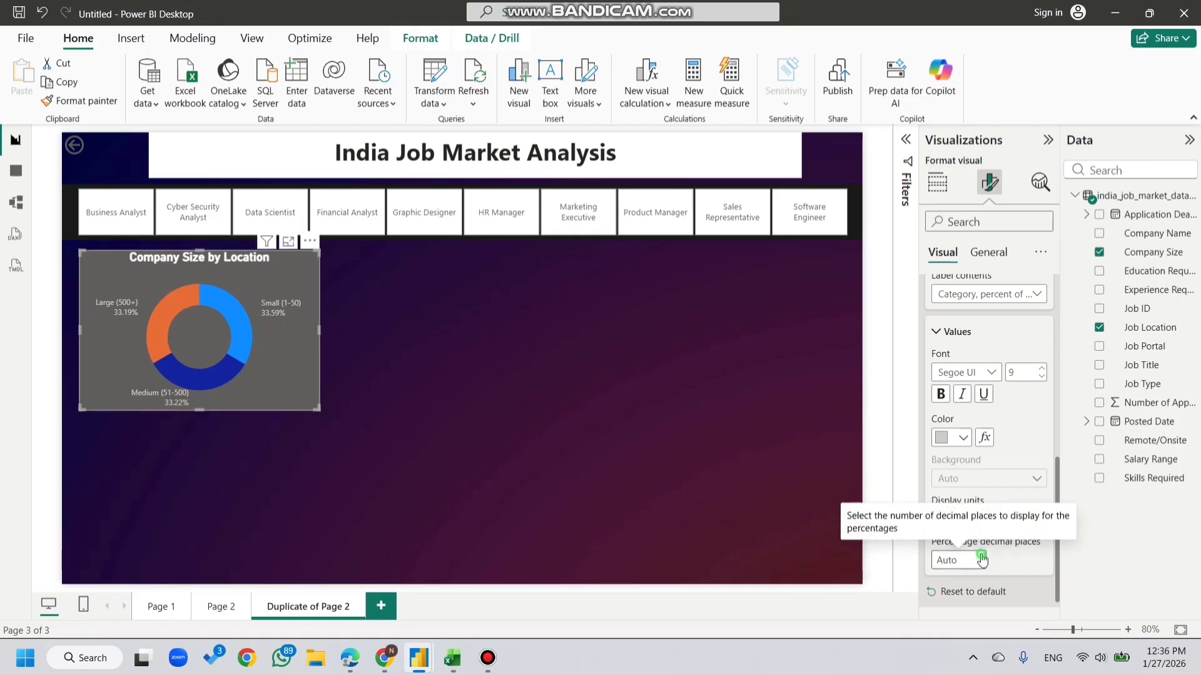
left_click(981, 567)
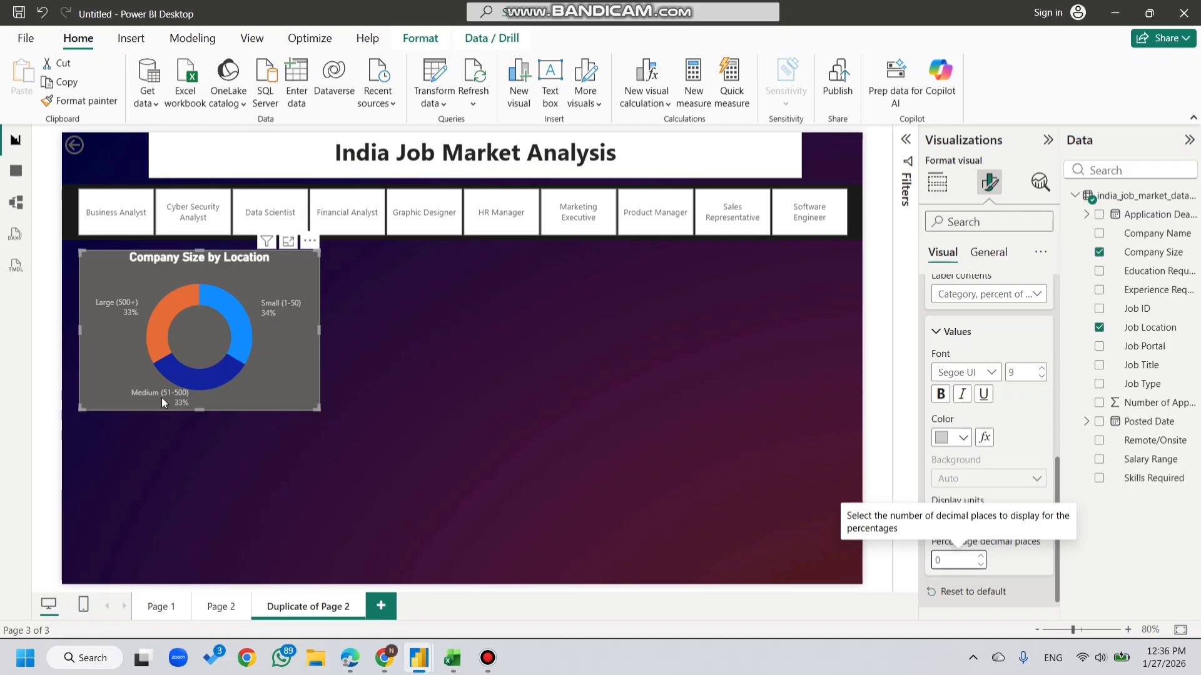
left_click(265, 467)
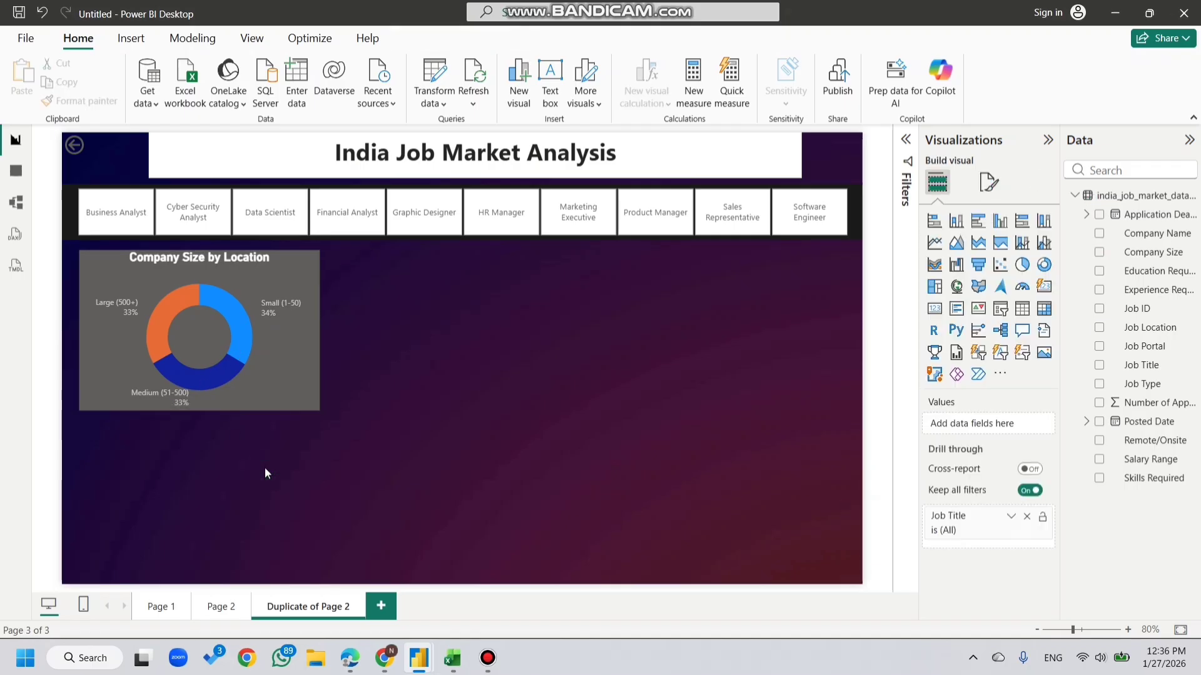
Step: Recolor the donut chart's Medium (51-500) slice to bright green
left_click(302, 394)
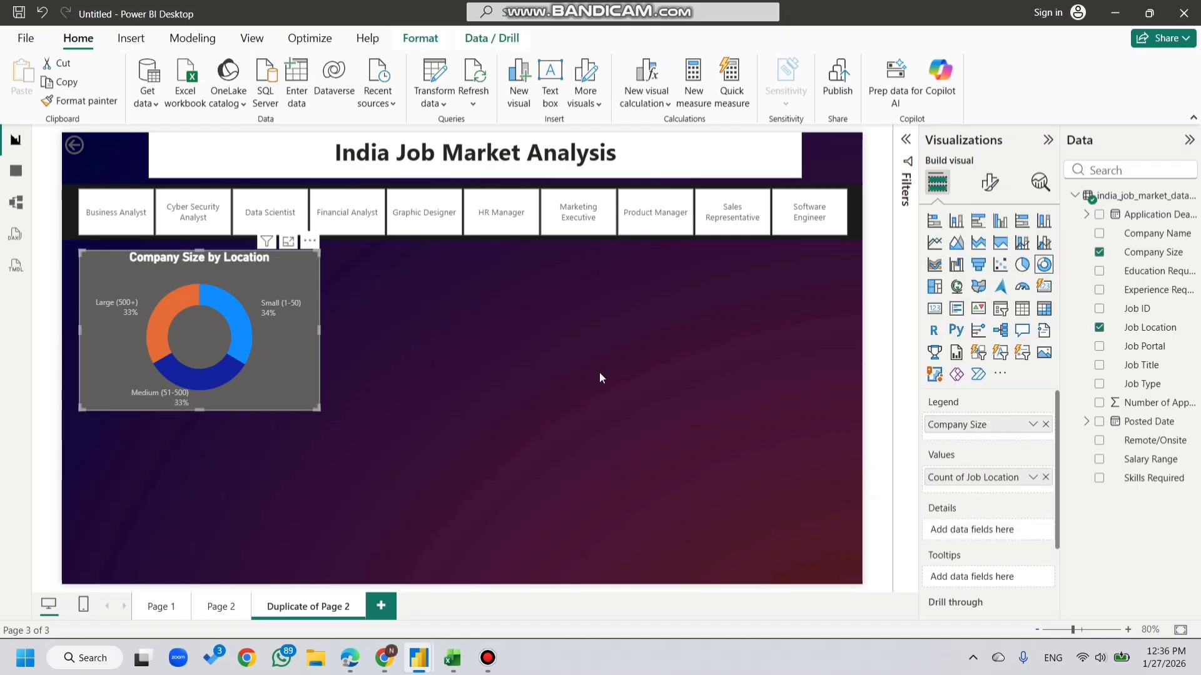
left_click(989, 182)
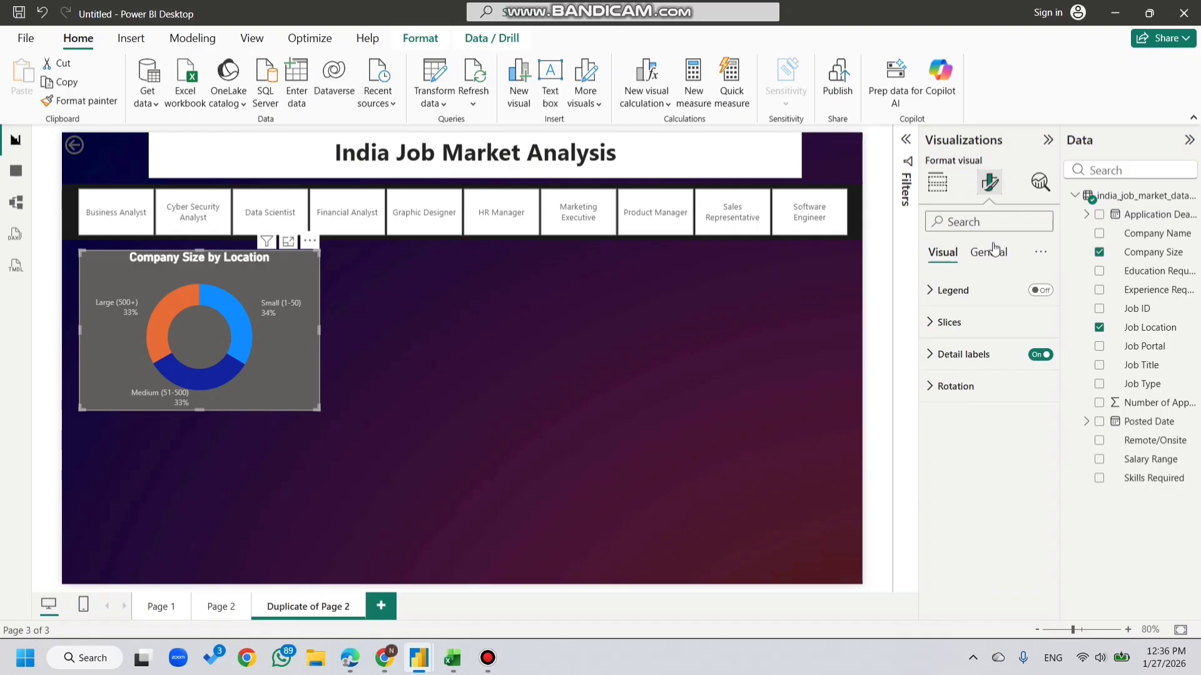
left_click(968, 322)
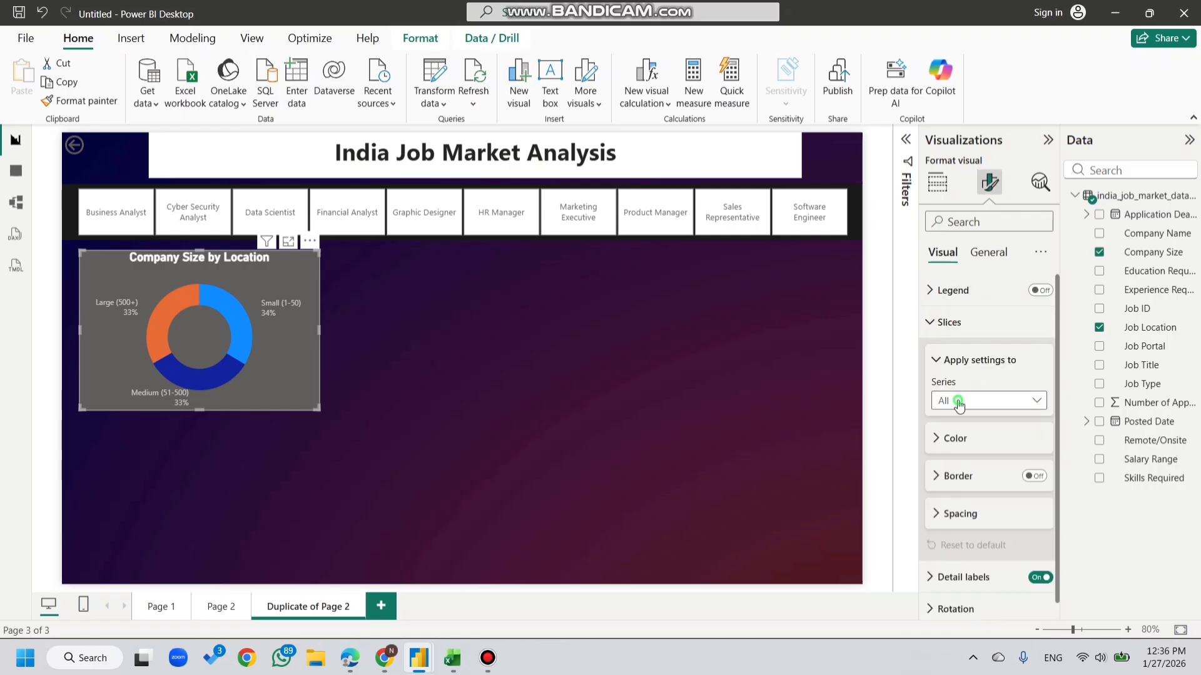
left_click(960, 403)
left_click(967, 459)
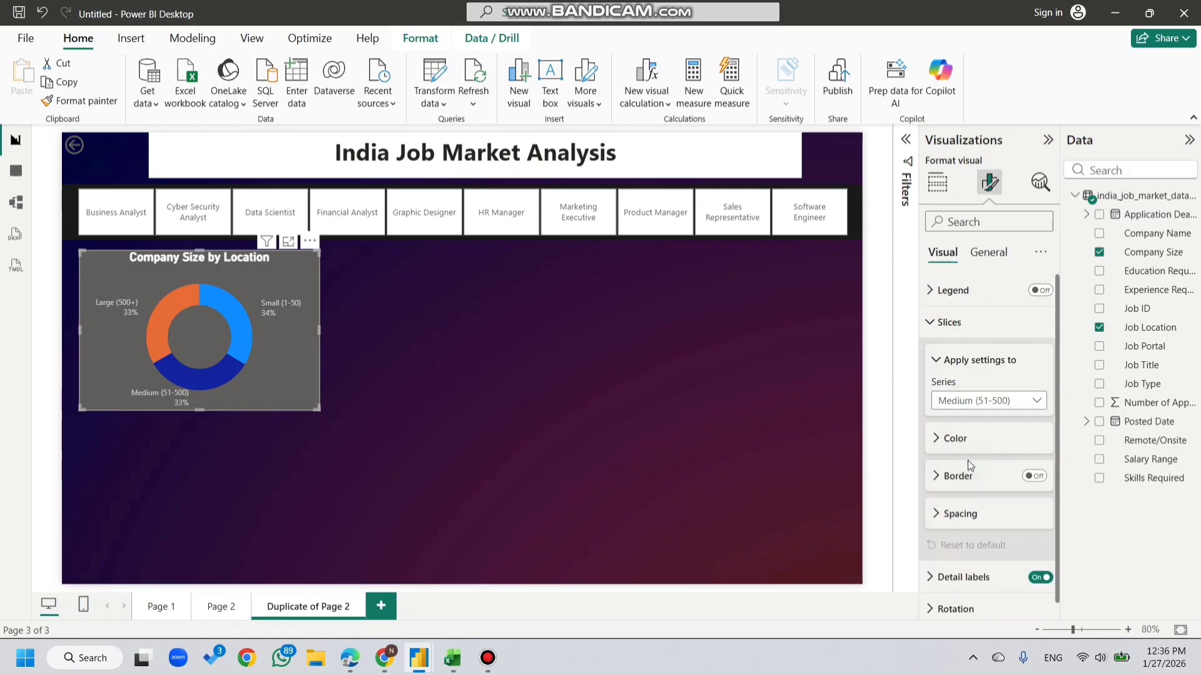
left_click(961, 450)
left_click(963, 479)
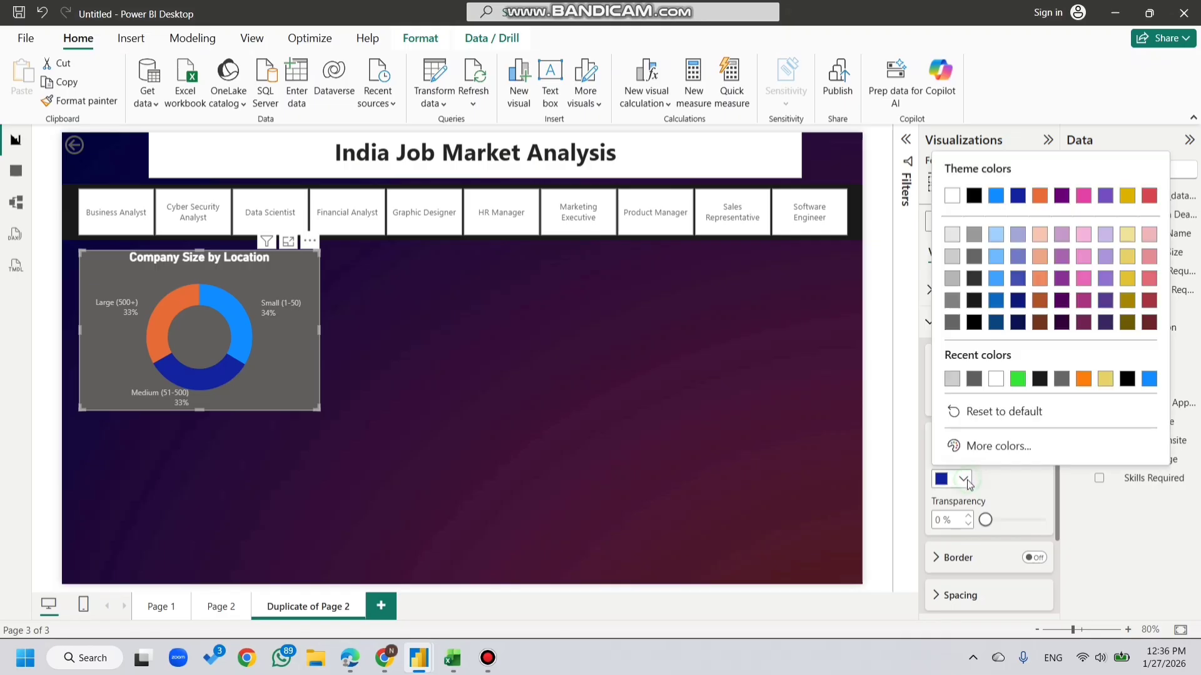
left_click(1017, 379)
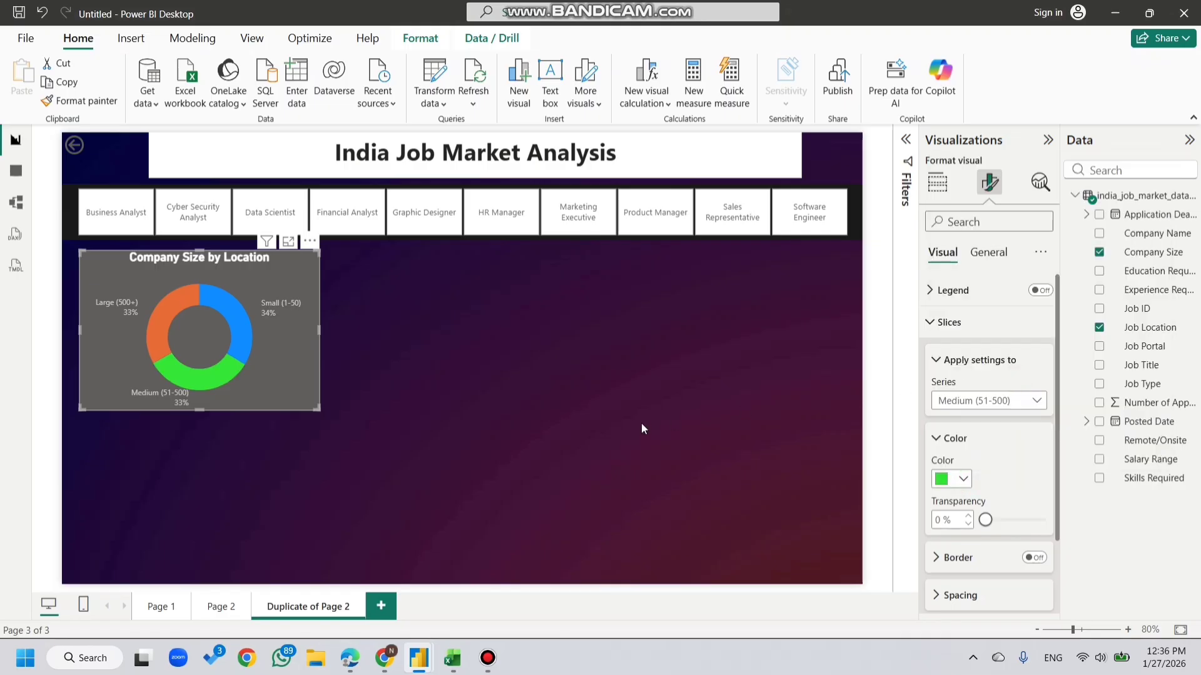
left_click(611, 431)
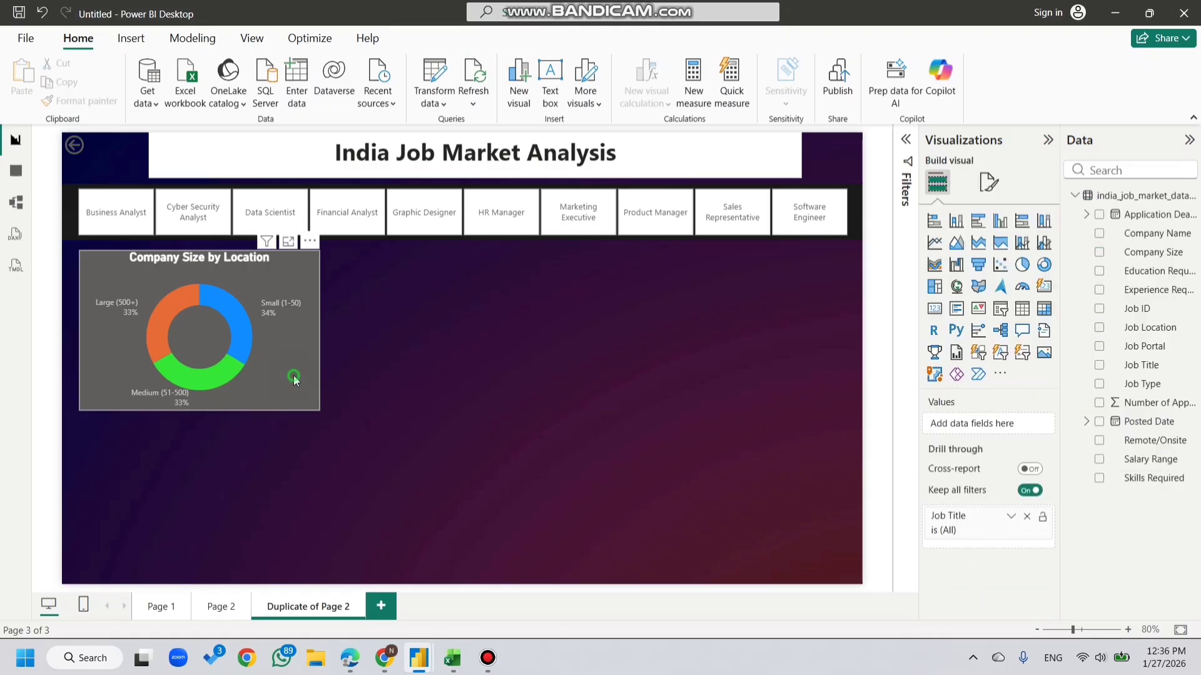
Step: Duplicate the donut chart, place the copy directly beneath the original, and trim its upper edge to leave a small gap
left_click(294, 377)
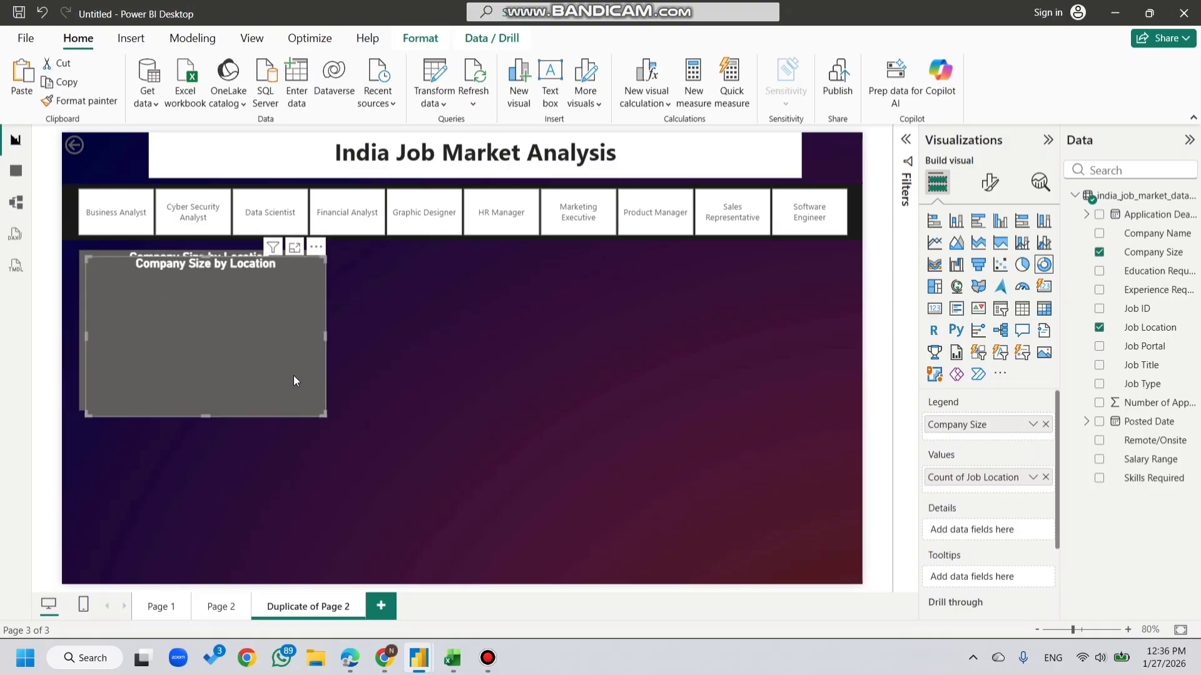
left_click_drag(294, 377, 290, 535)
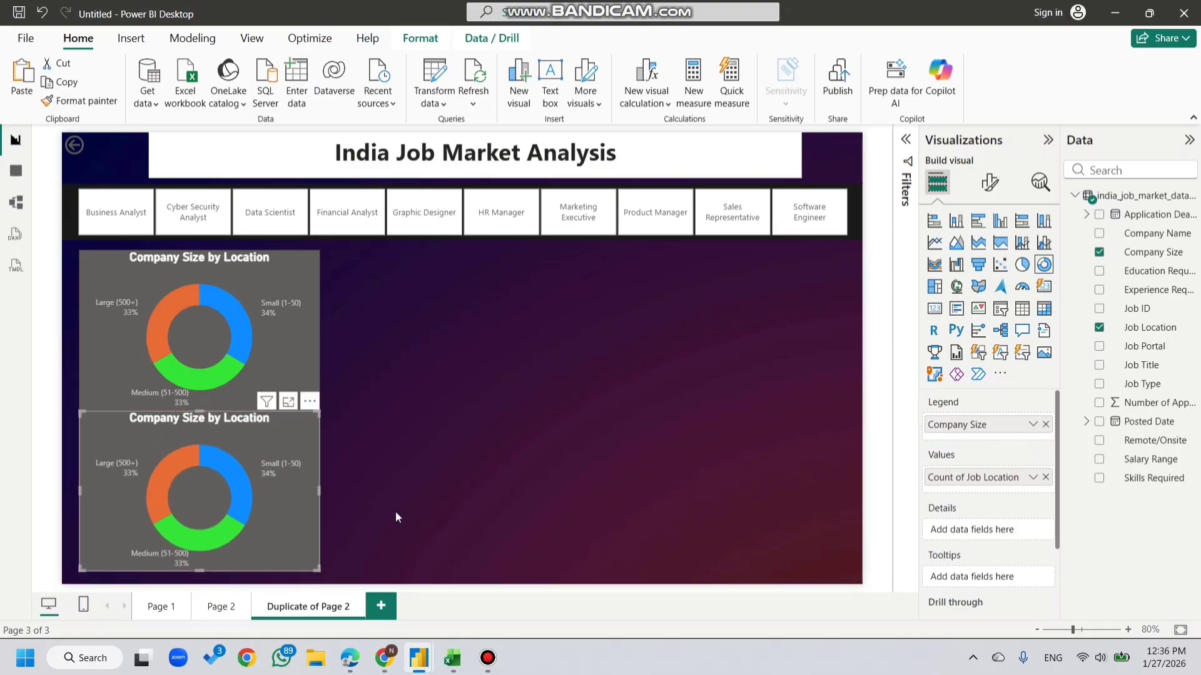
left_click(429, 502)
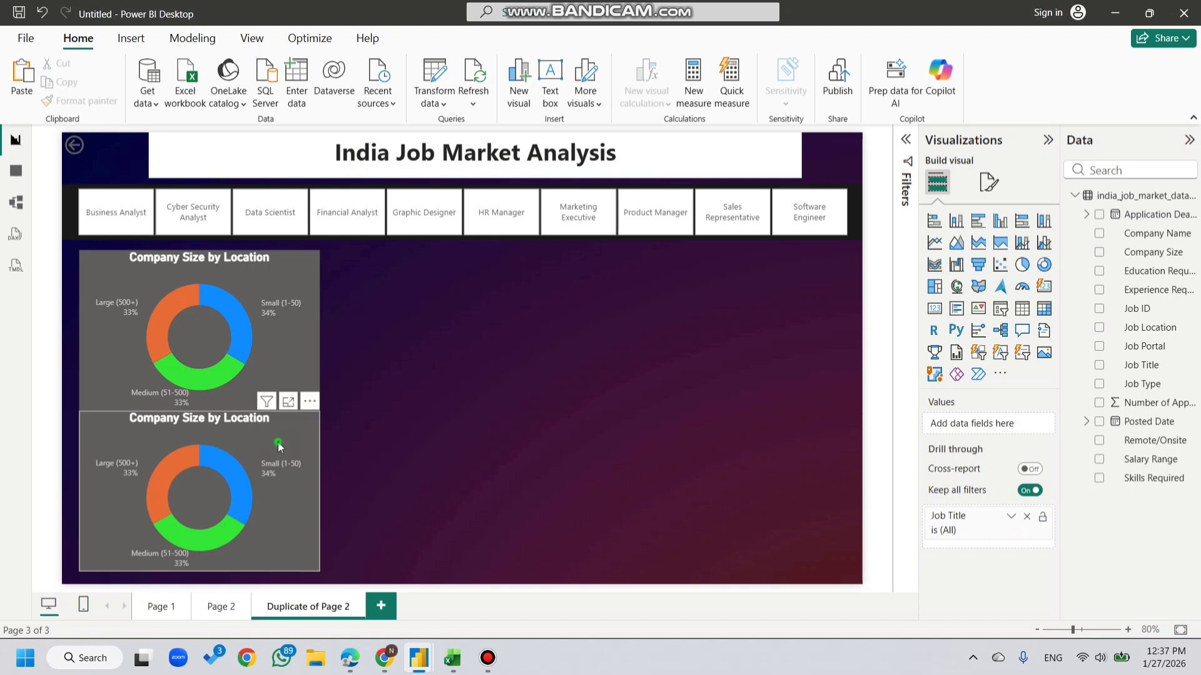
left_click(213, 422)
left_click_drag(201, 411, 201, 419)
left_click(472, 462)
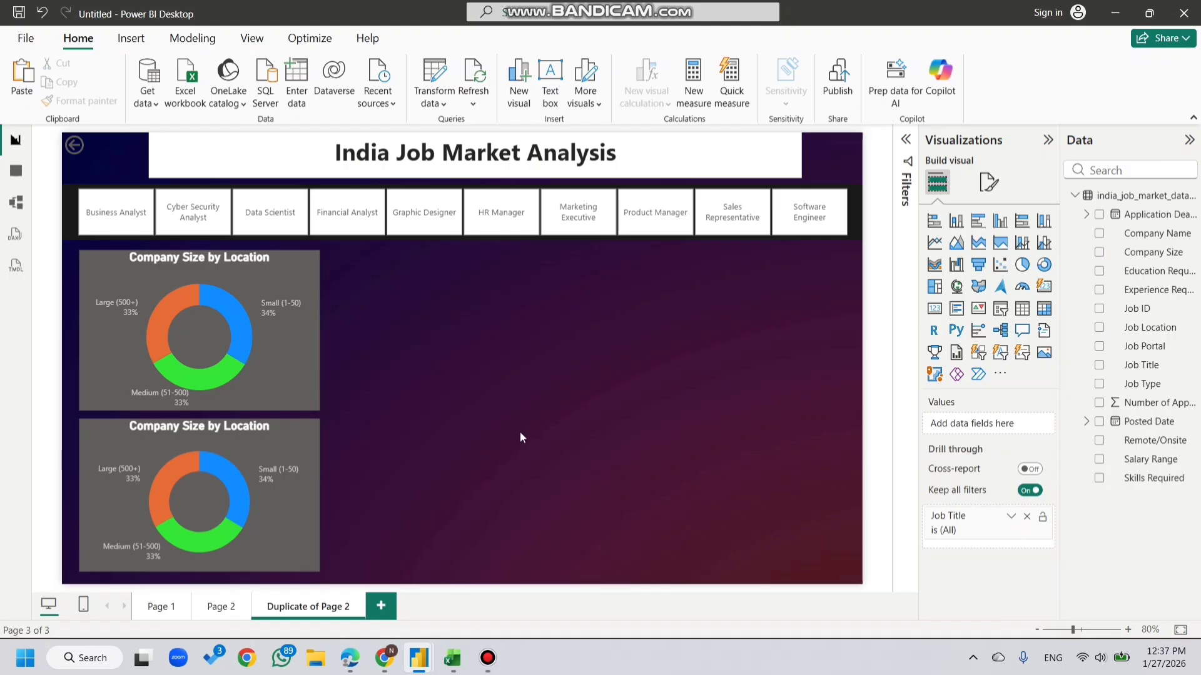
Step: Replace the lower donut chart's fields with Job Type as the legend and Count of Experience Required as the values
left_click(297, 439)
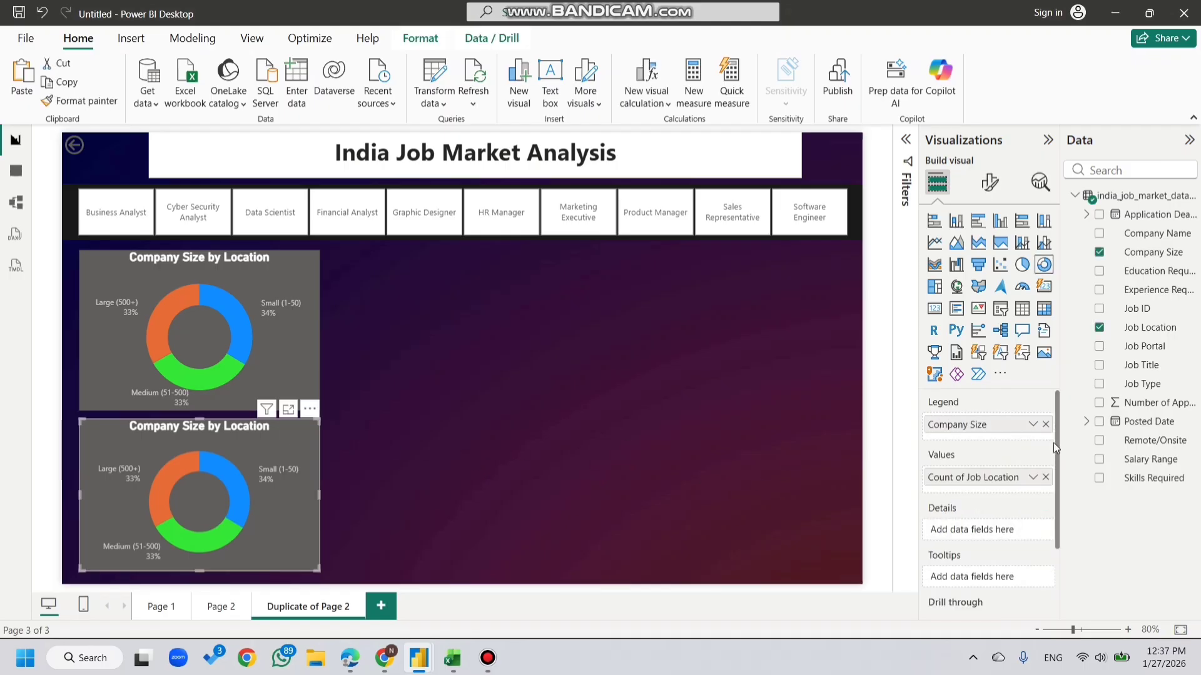
left_click(1046, 424)
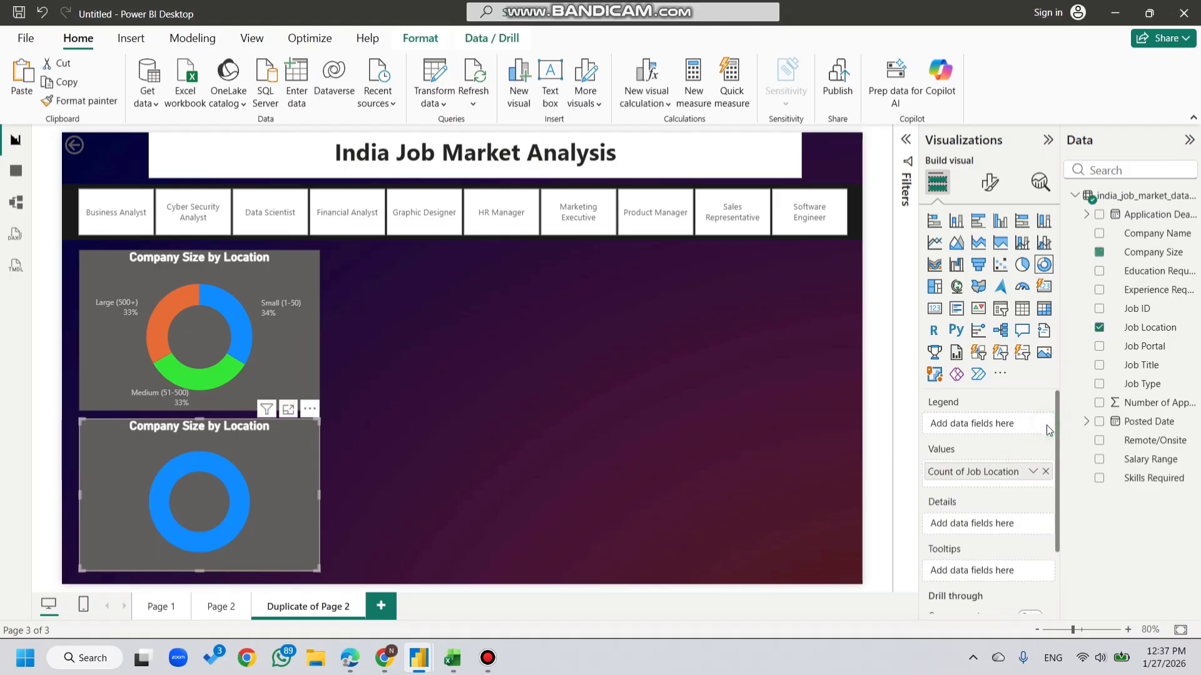
left_click(1046, 472)
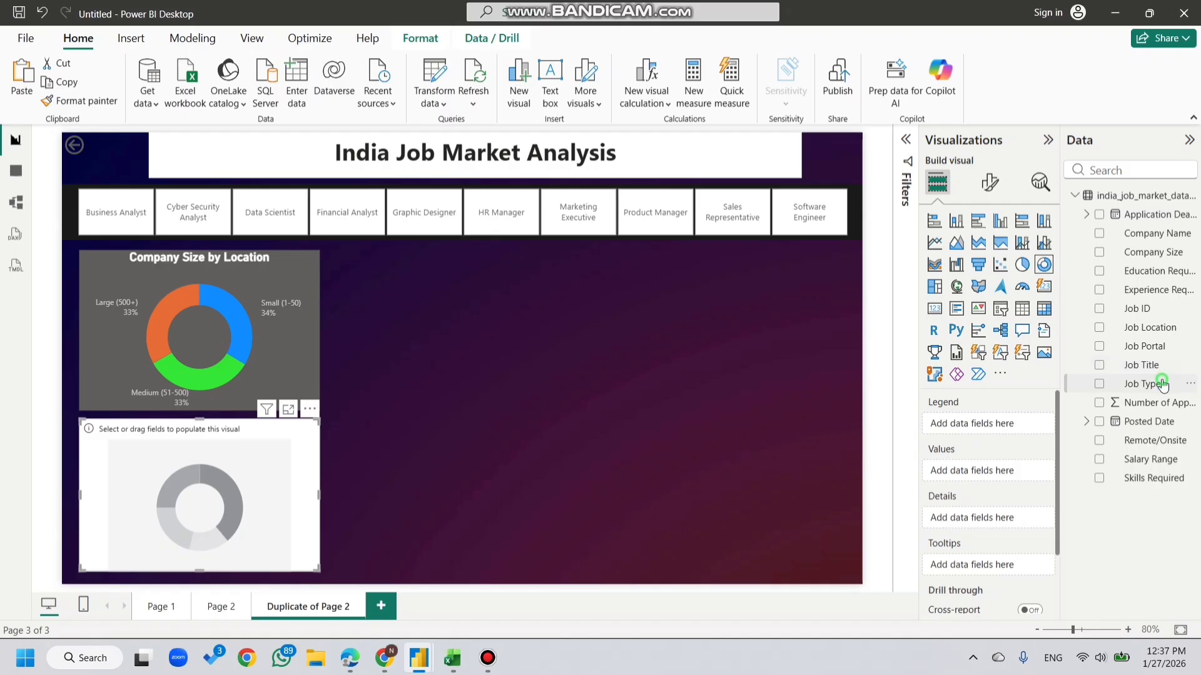
left_click_drag(1154, 384, 1005, 471)
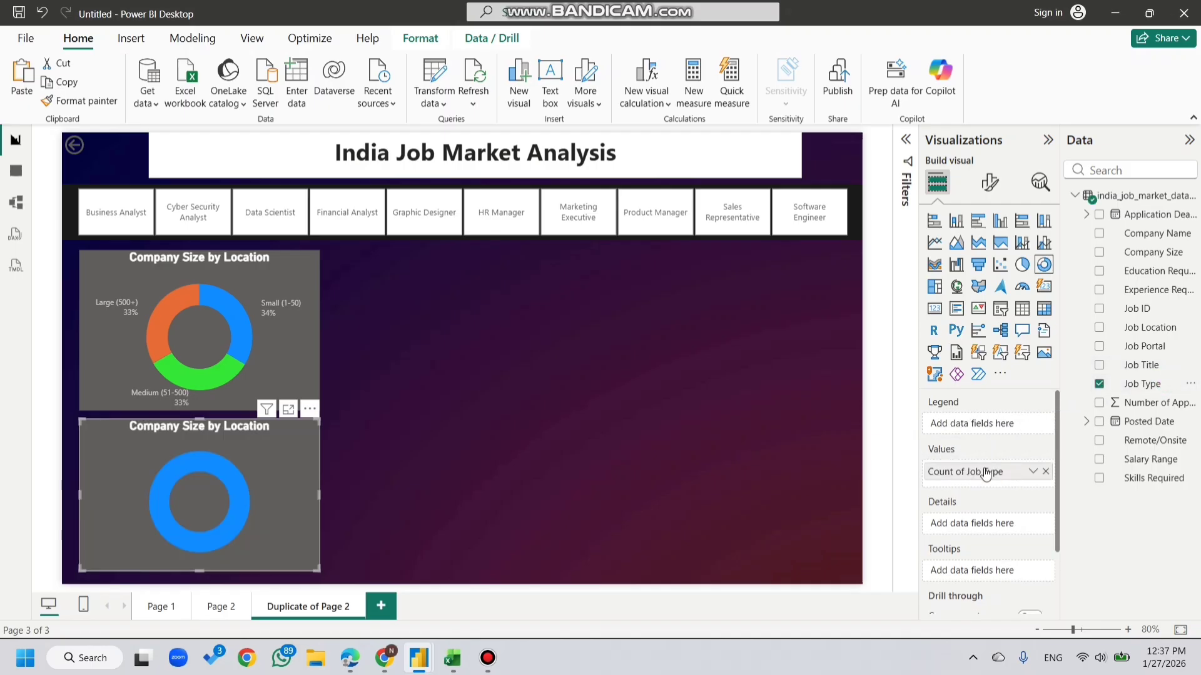
left_click_drag(986, 471, 985, 424)
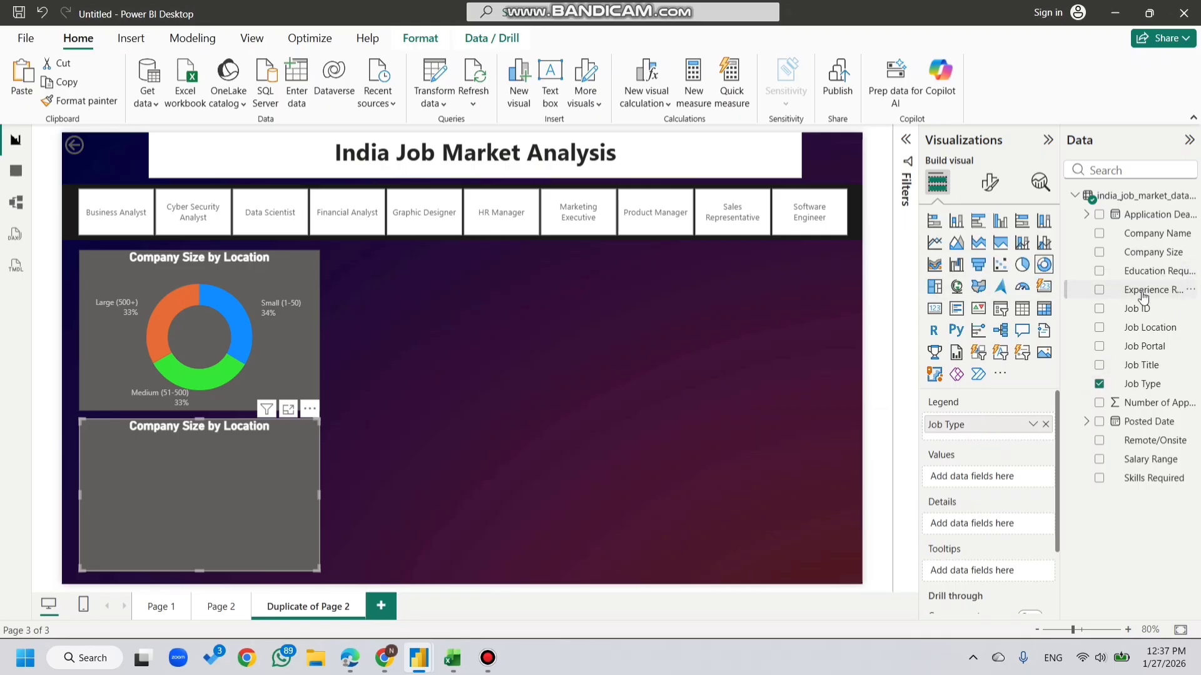
left_click_drag(1143, 290, 988, 477)
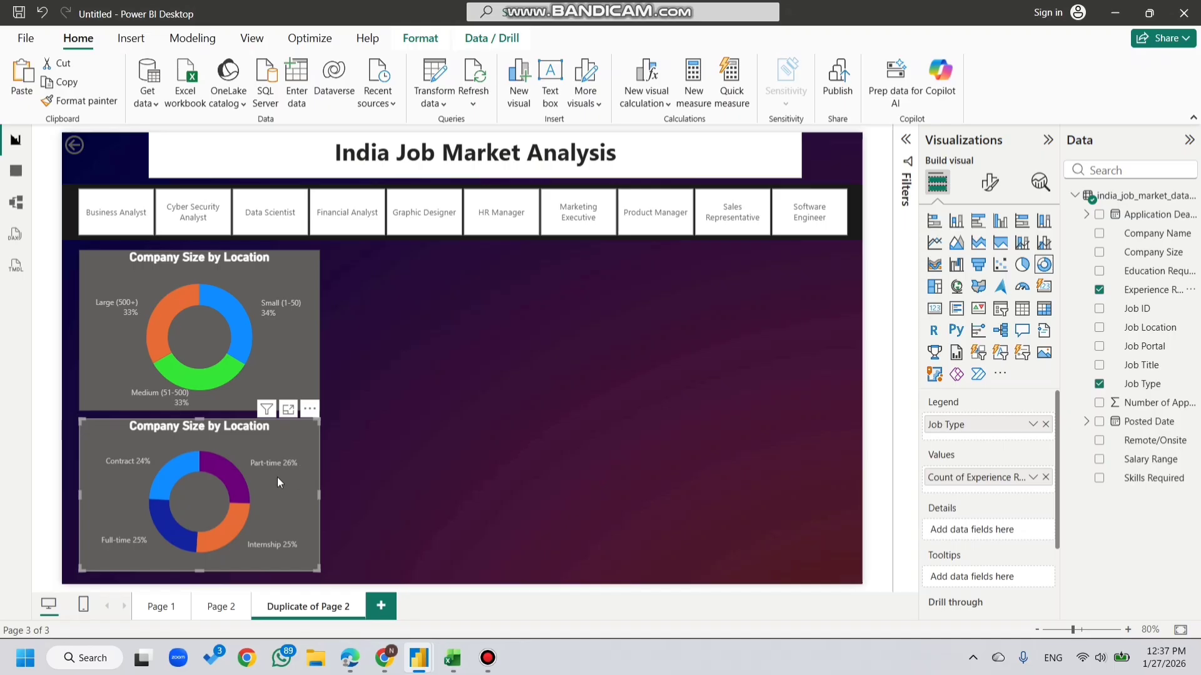
Step: Change the lower donut chart's title to "Count of Experience Required by Job Type"
left_click(1000, 193)
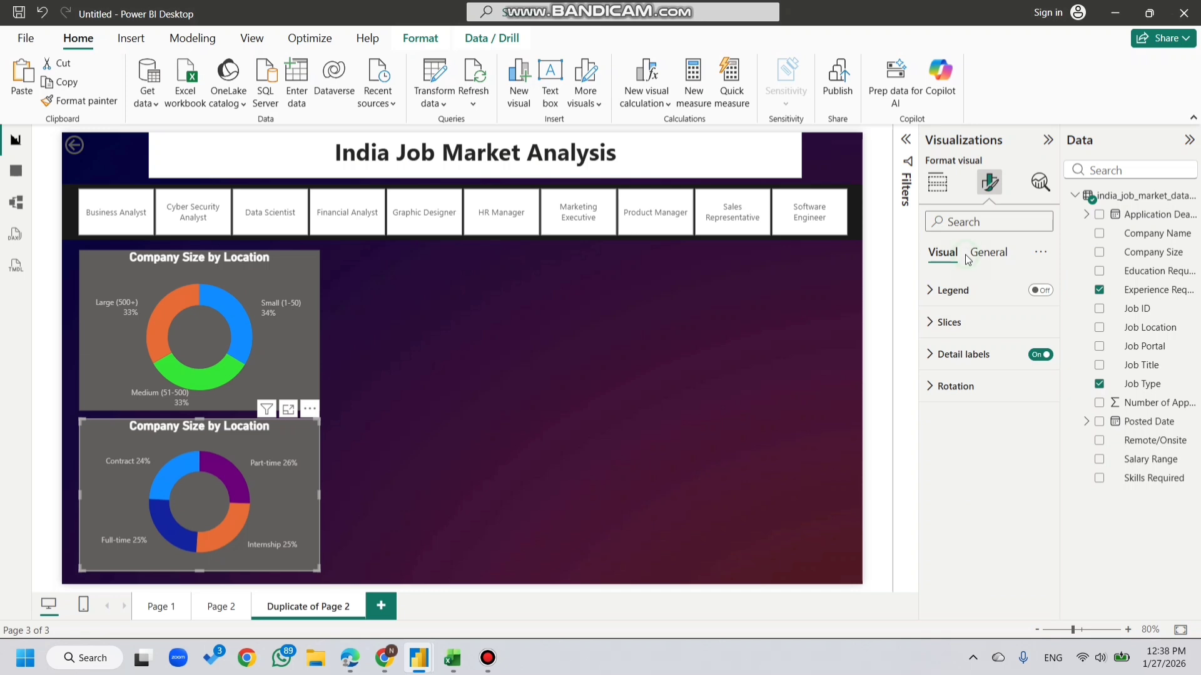
left_click(987, 252)
left_click(963, 321)
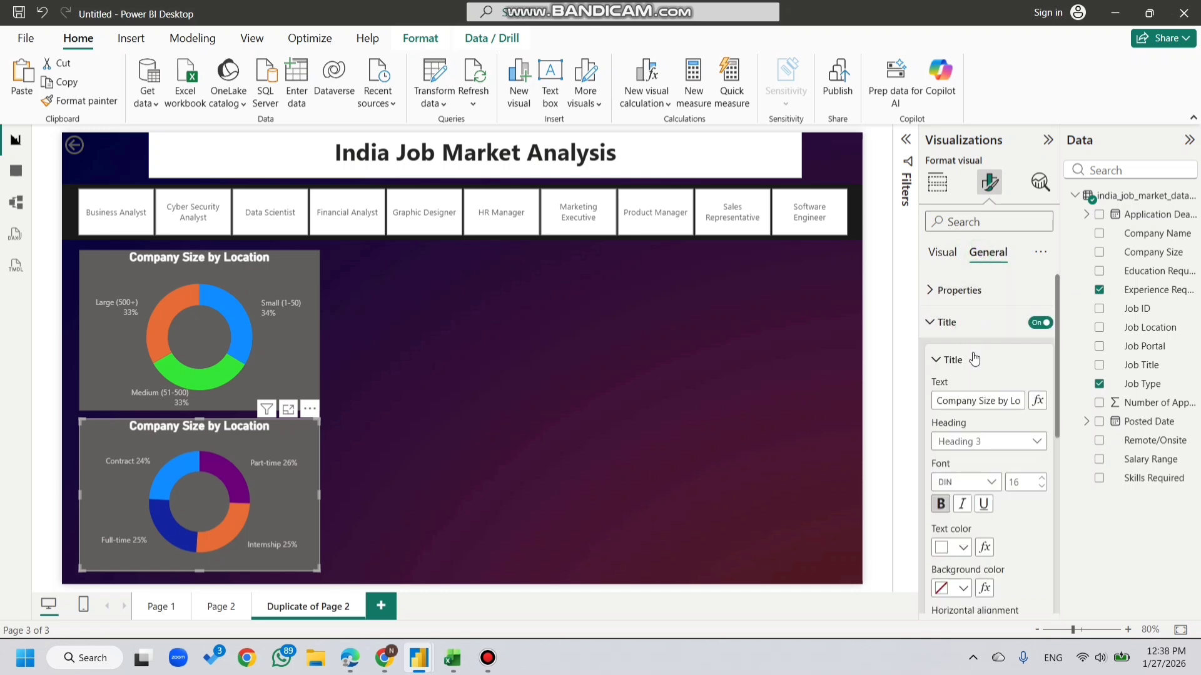
left_click(971, 403)
key("ctrl+a")
key("BackSpace")
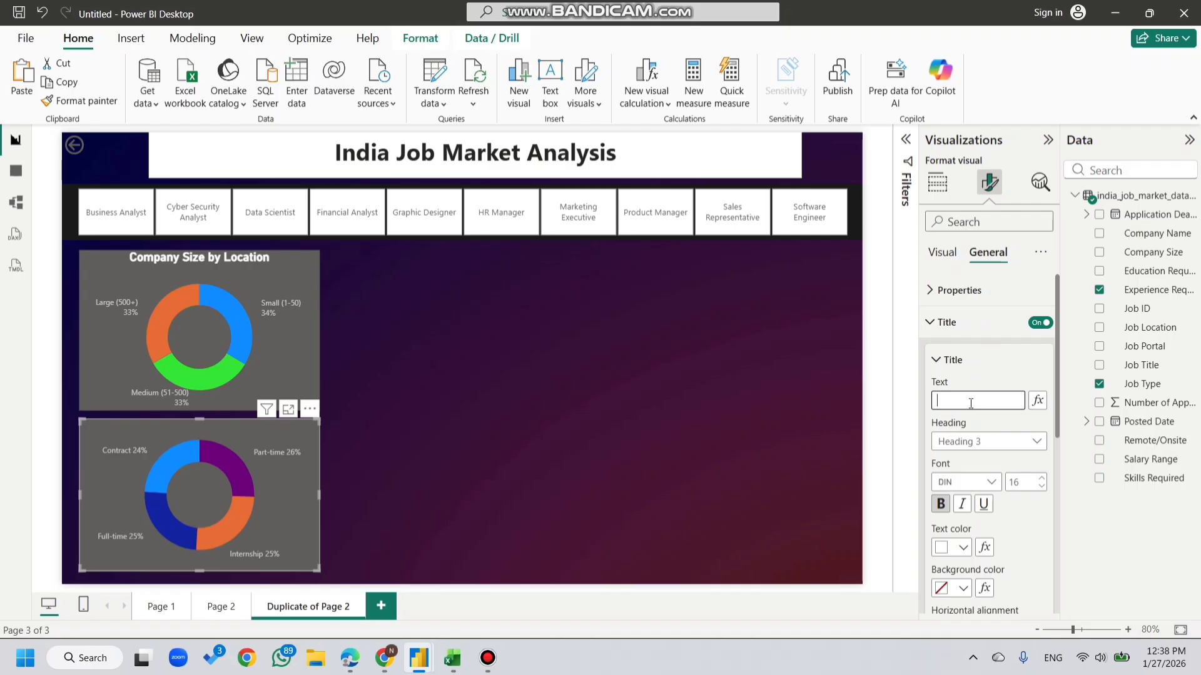
type("Count of")
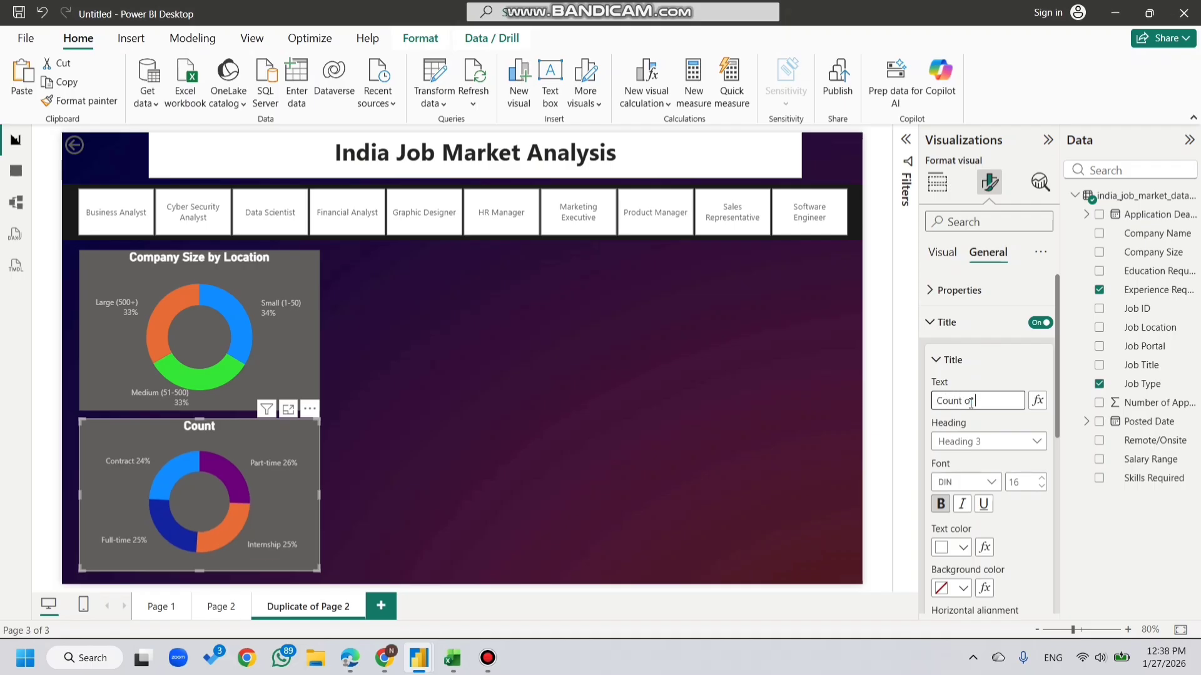
type(" Experience Required")
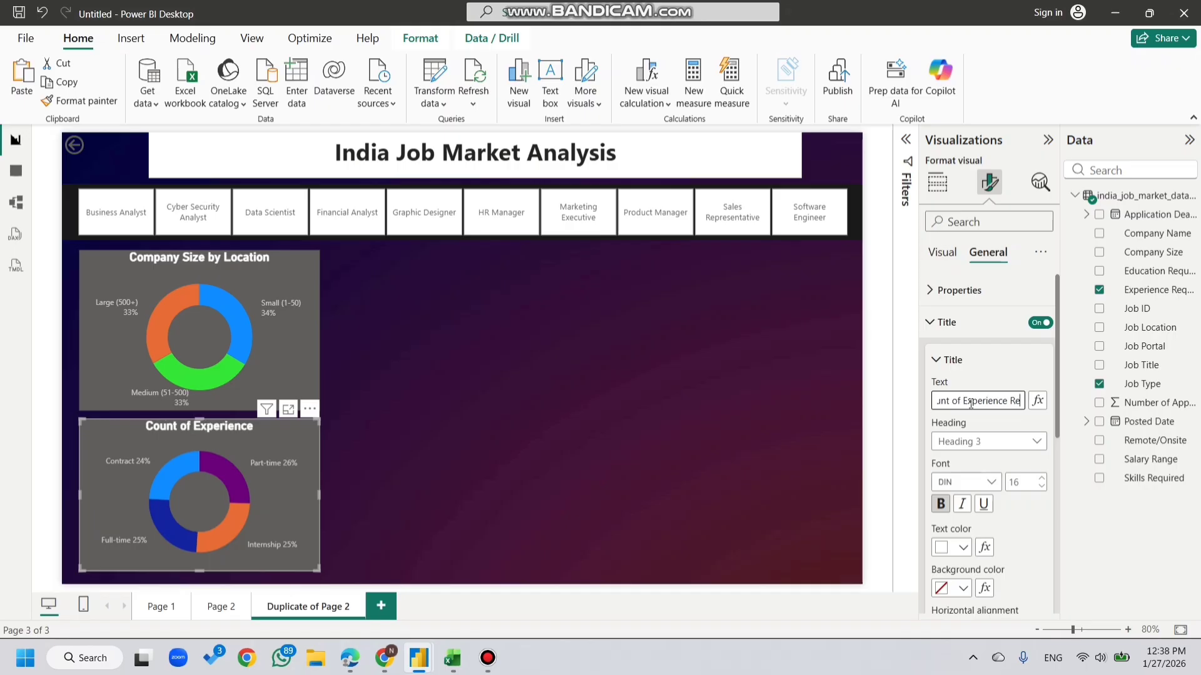
type(" by Job")
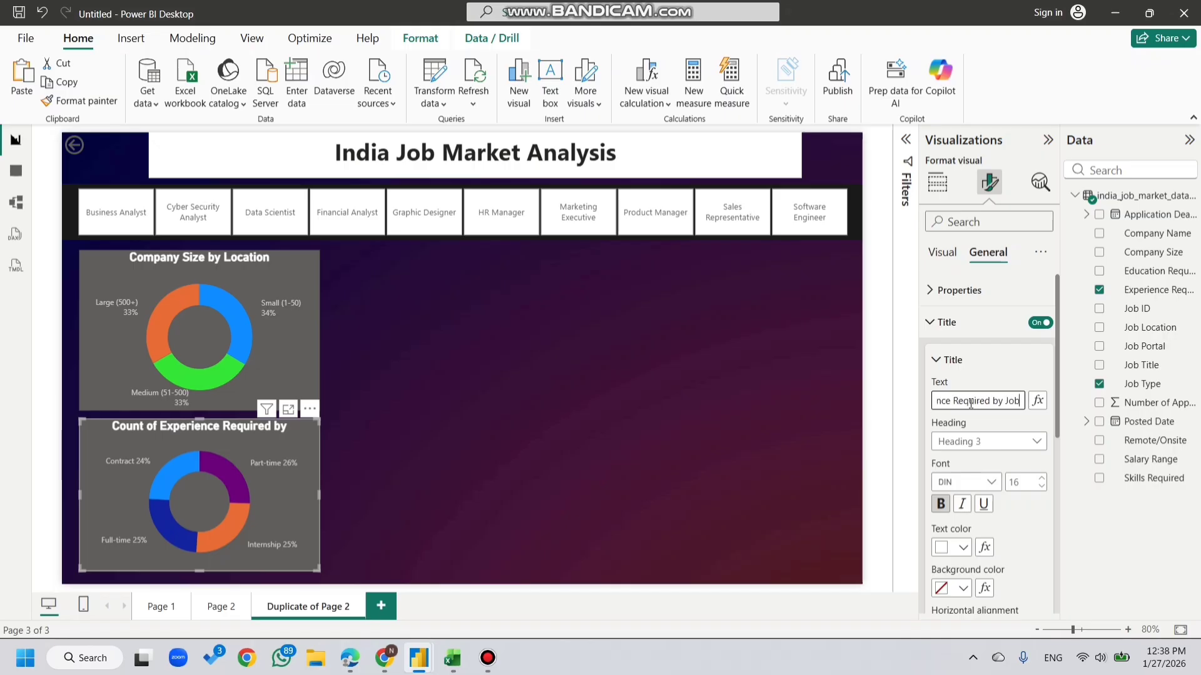
type(" Type")
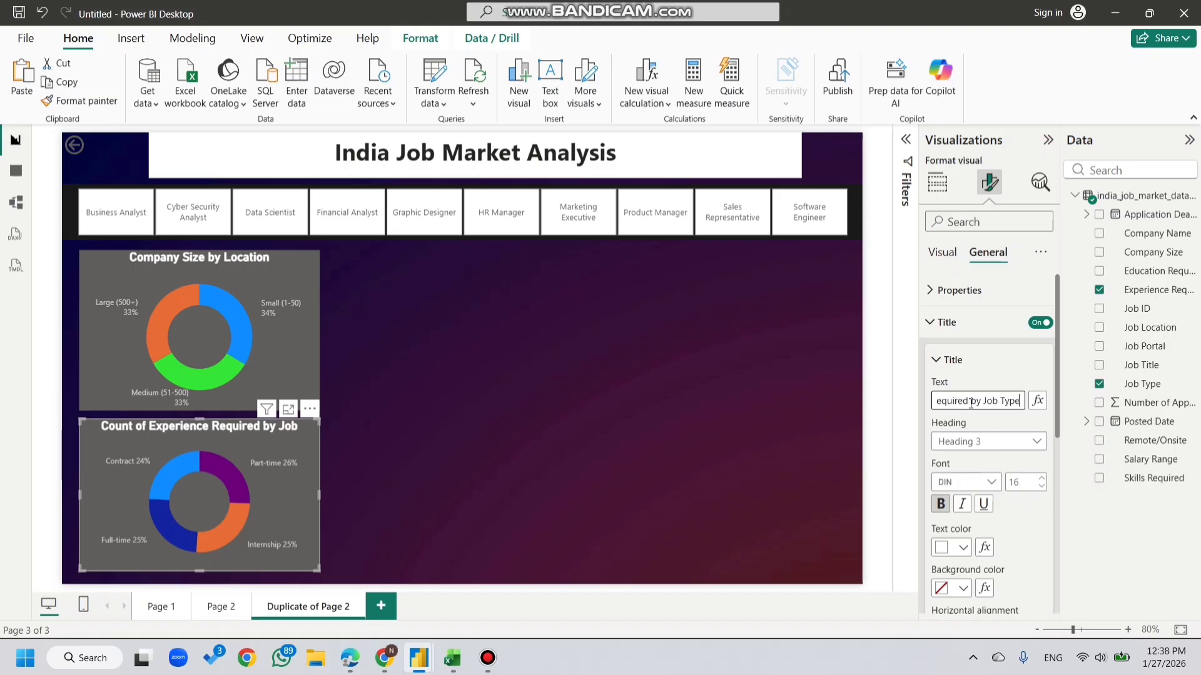
left_click(618, 454)
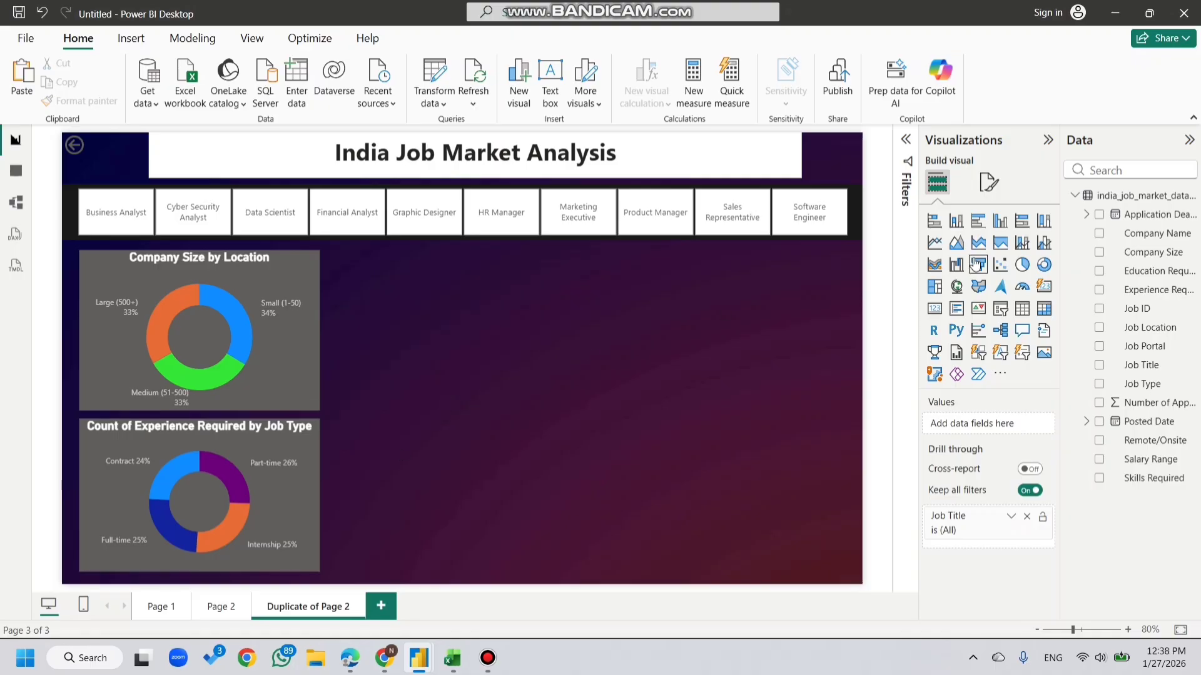
Step: Add a treemap with Company Name as the category, Job Location as details and Count of Education Requirement as values
left_click(935, 287)
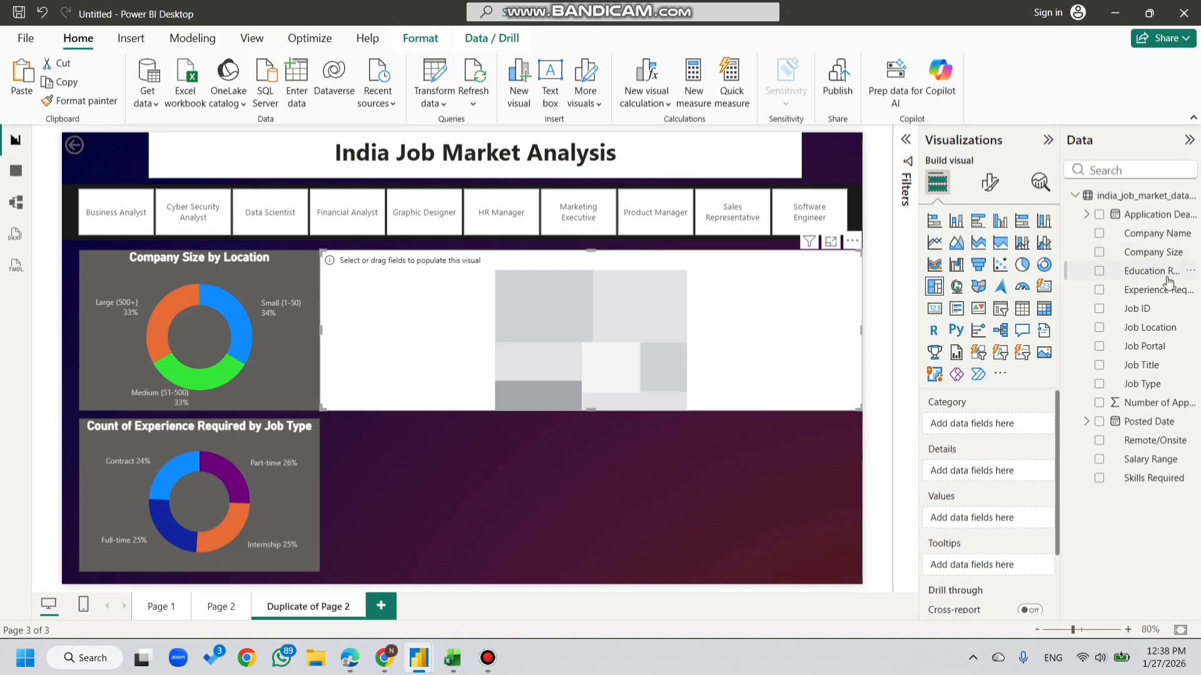
left_click_drag(1150, 271, 1021, 474)
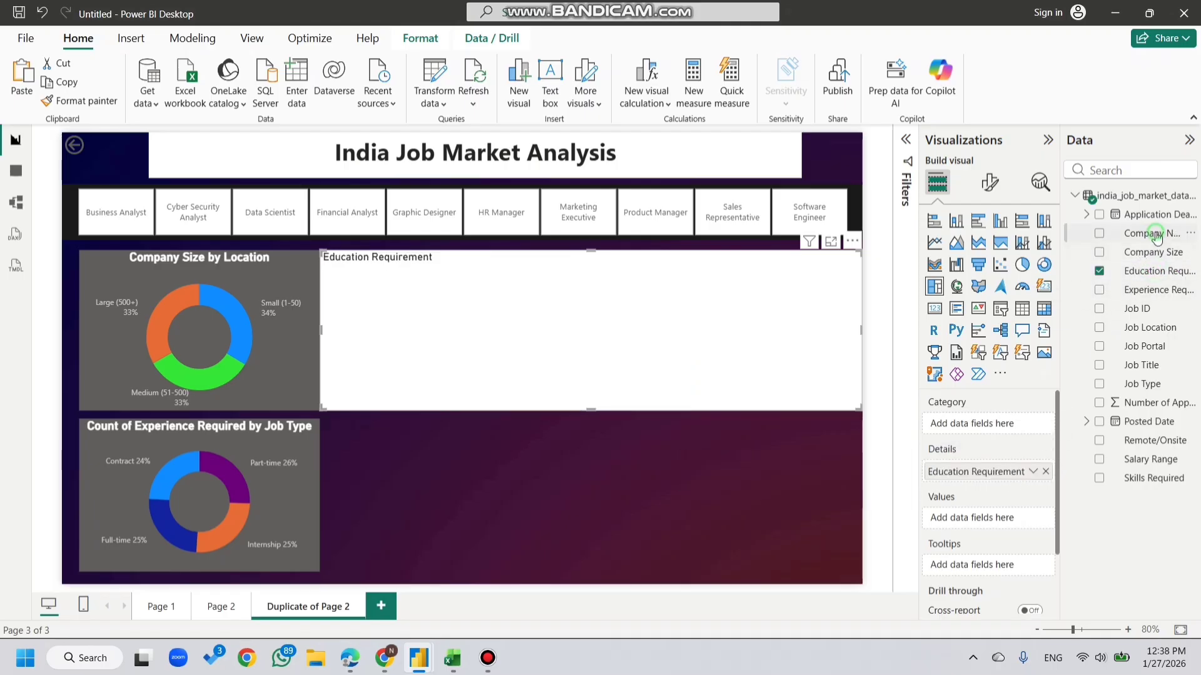
left_click_drag(1155, 235, 999, 422)
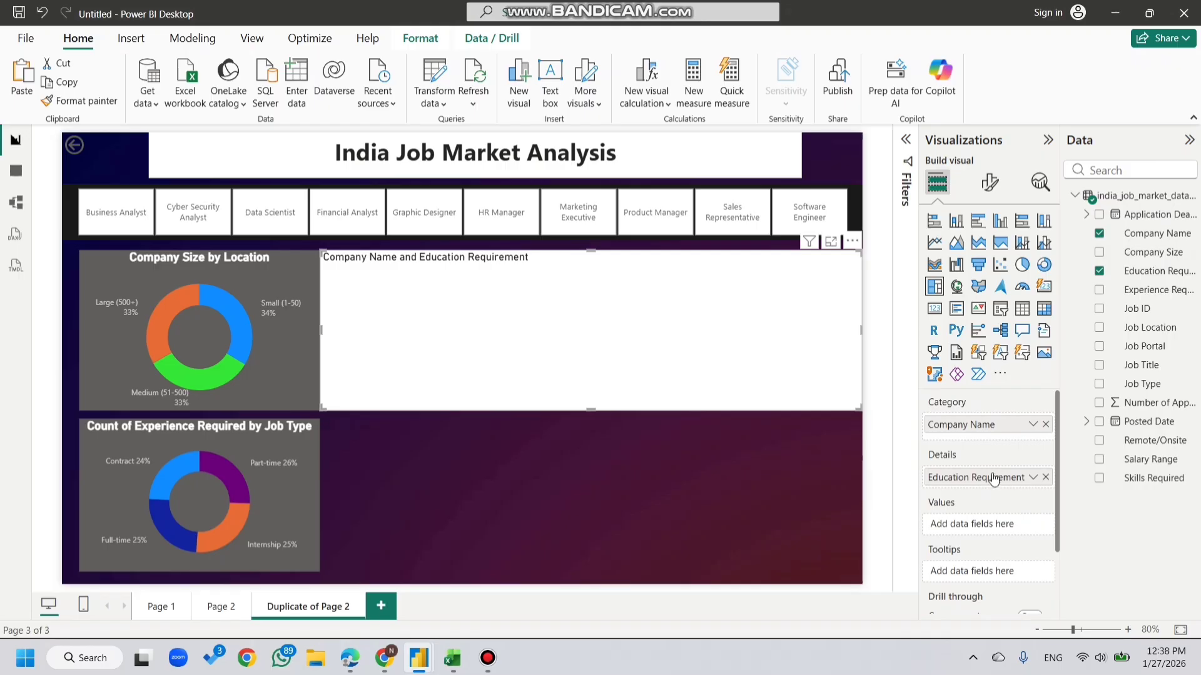
left_click_drag(994, 479, 976, 524)
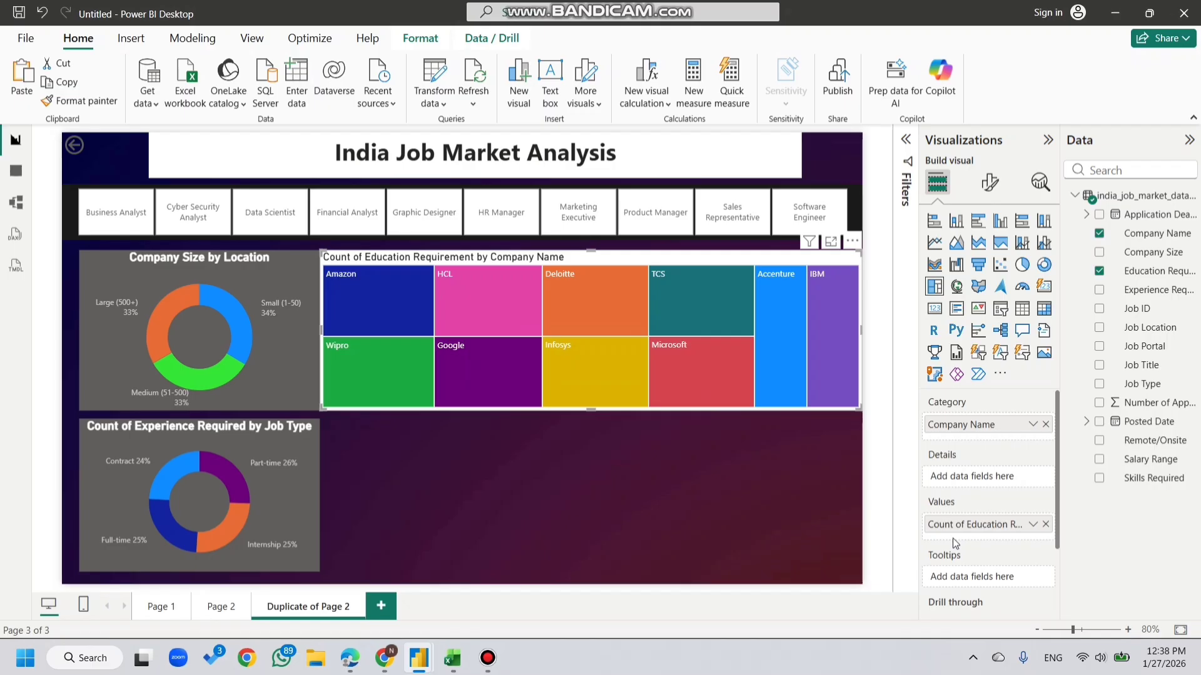
left_click_drag(1151, 323, 1009, 478)
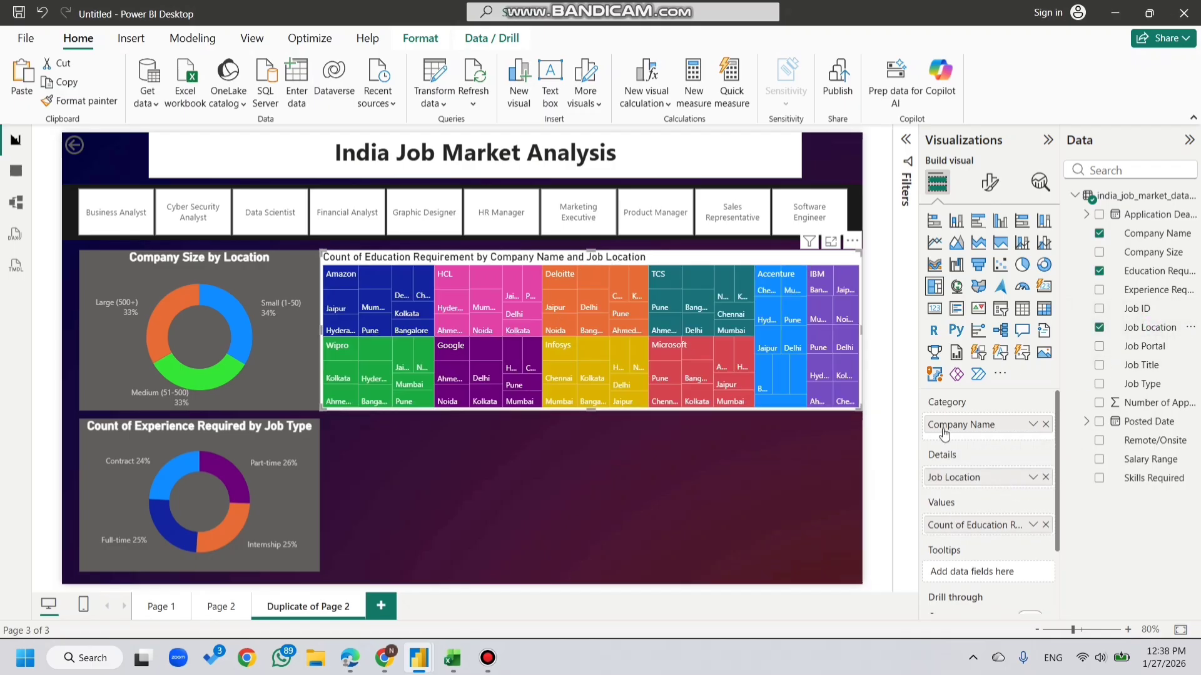
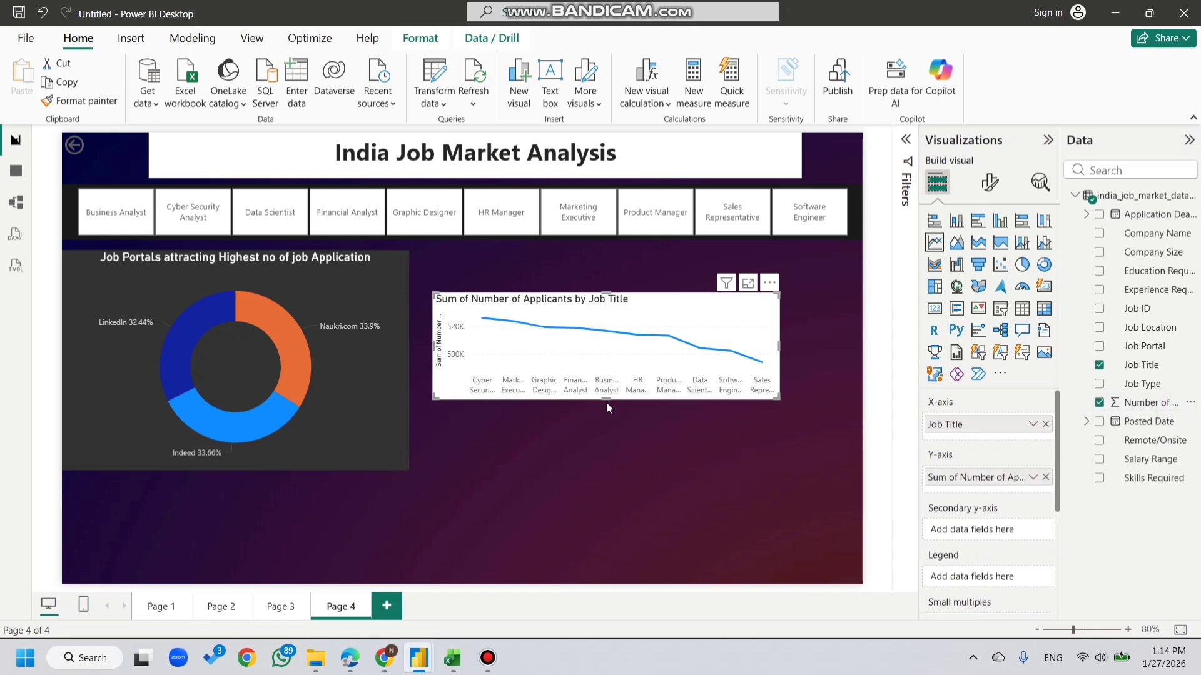
Step: Enlarge the Page 4 line chart to match the donut chart's height and widen it almost to the slicer's far end
left_click_drag(603, 399, 603, 470)
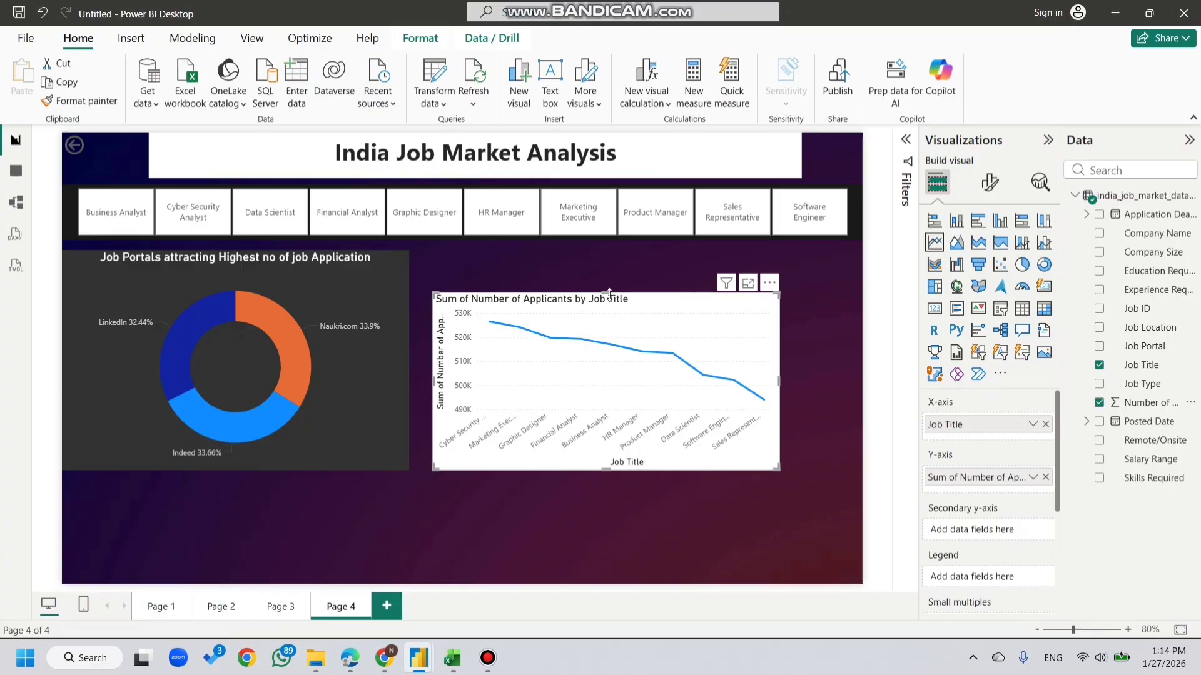
left_click_drag(608, 294, 608, 251)
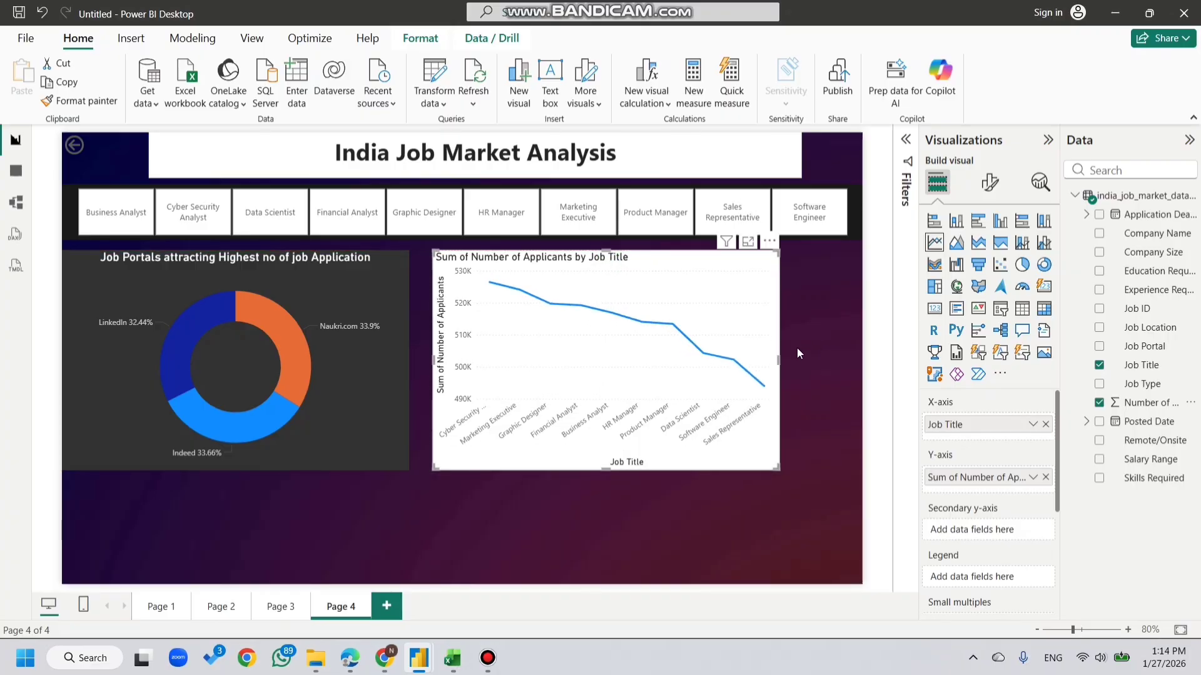
left_click_drag(779, 359, 835, 352)
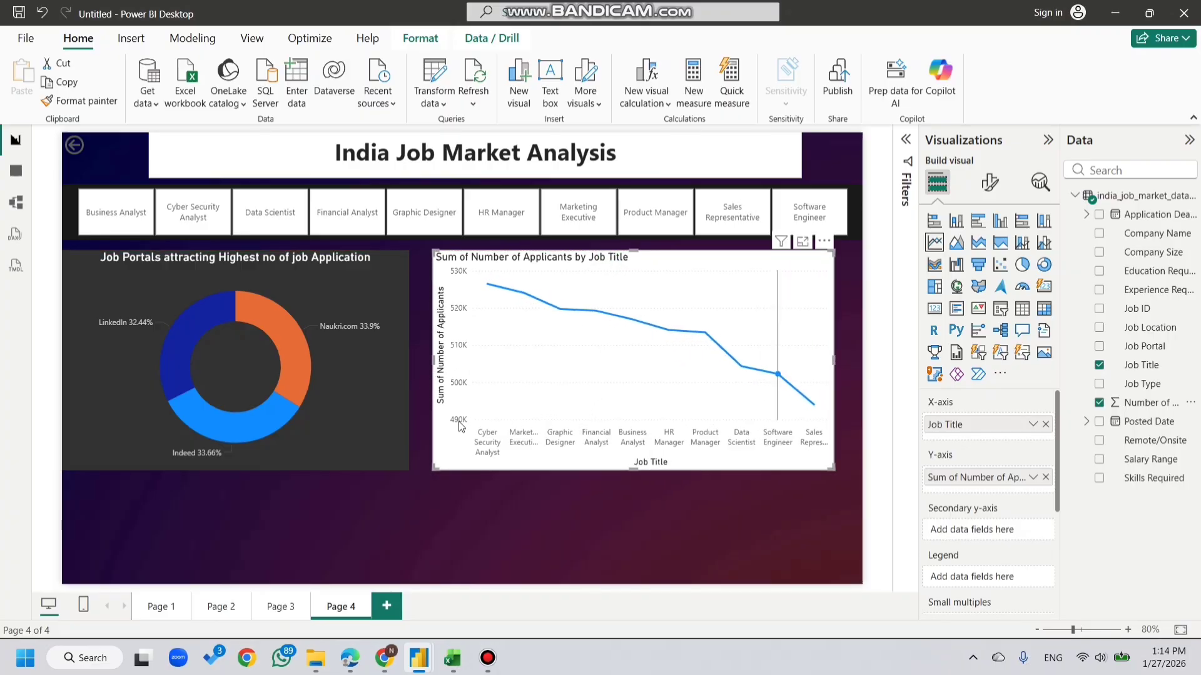
Step: Copy the Job Portals donut chart's formatting onto the line chart with Format painter
left_click(392, 445)
left_click(88, 101)
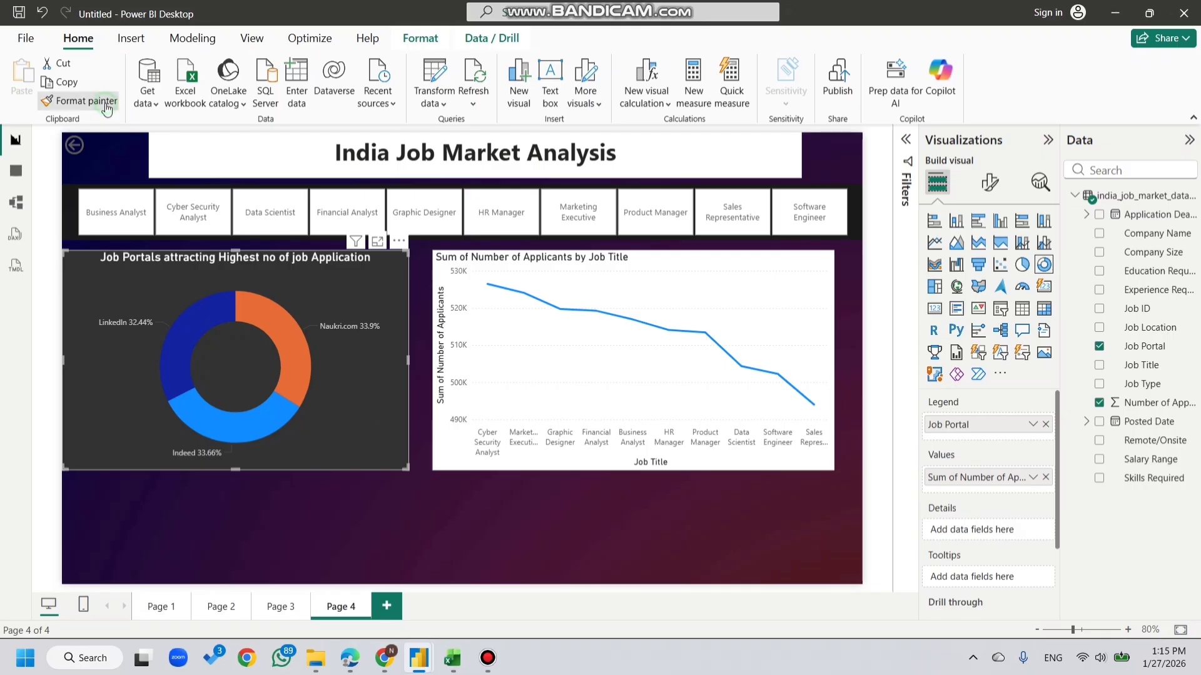
left_click(444, 433)
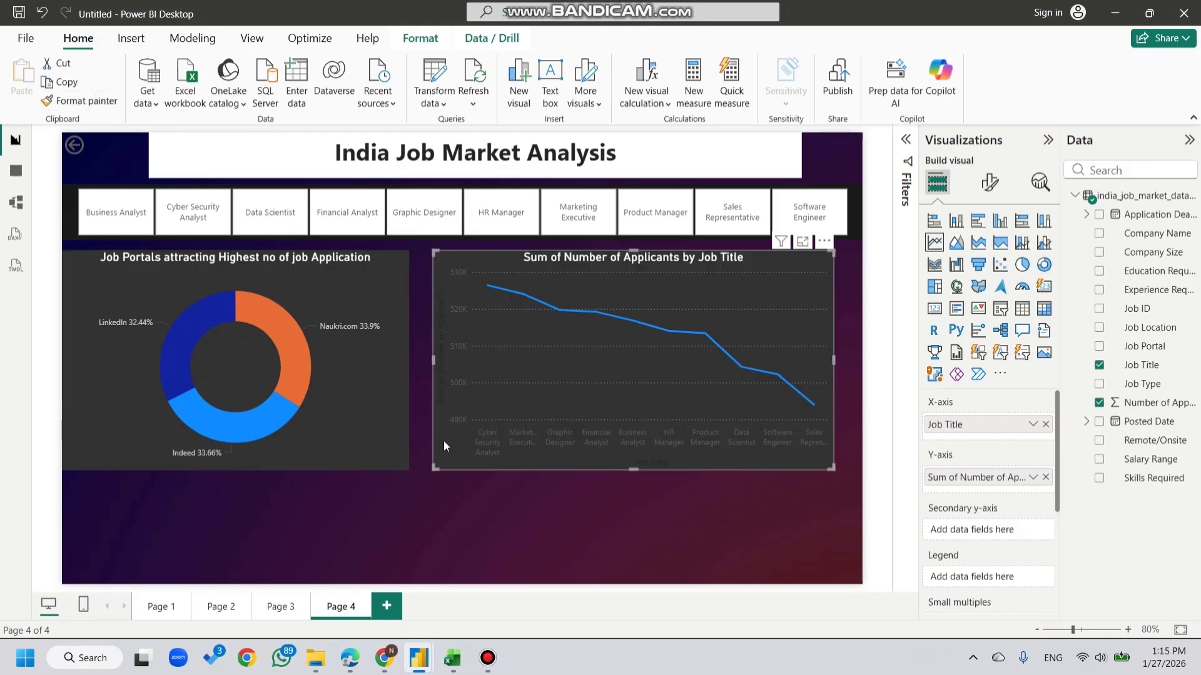
Step: Turn off the line chart's X-axis title and color the X-axis values light gray
left_click(990, 182)
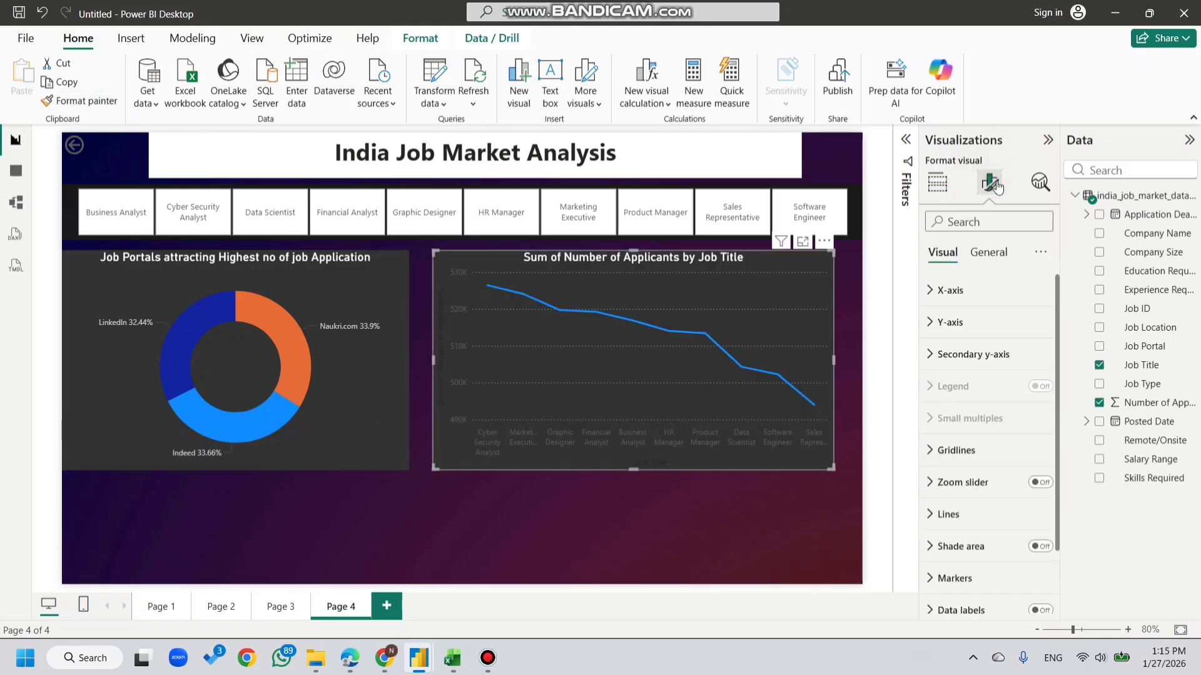
left_click(994, 293)
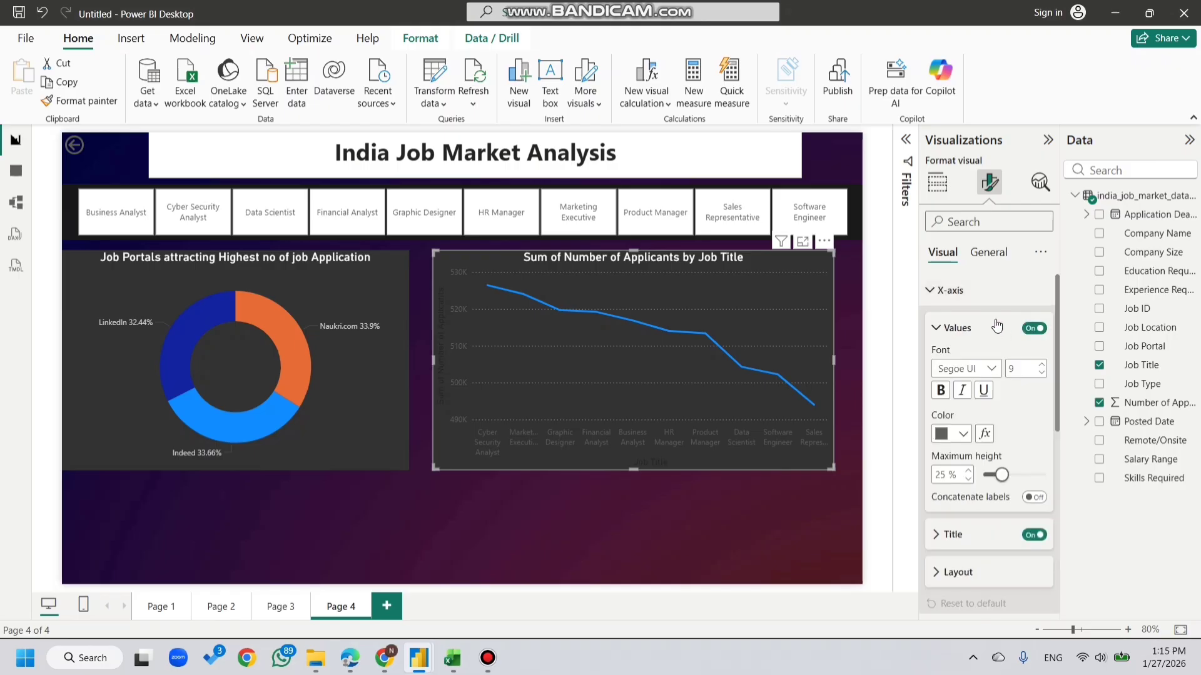
left_click(1036, 534)
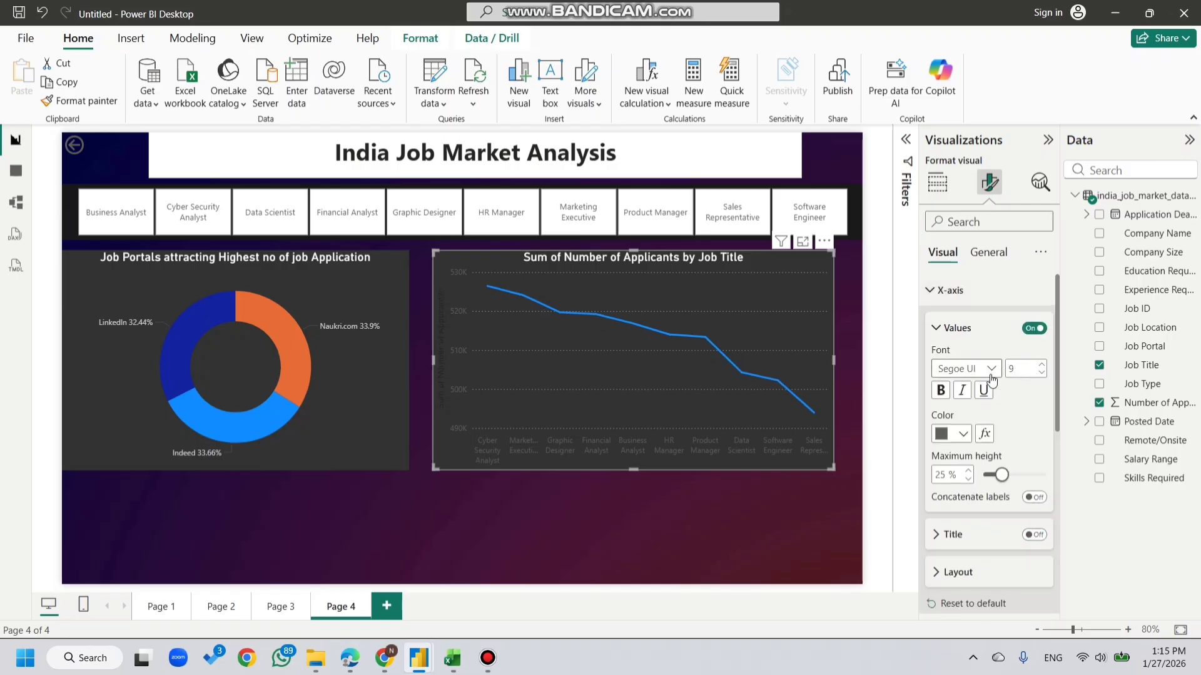
left_click(956, 436)
left_click(952, 213)
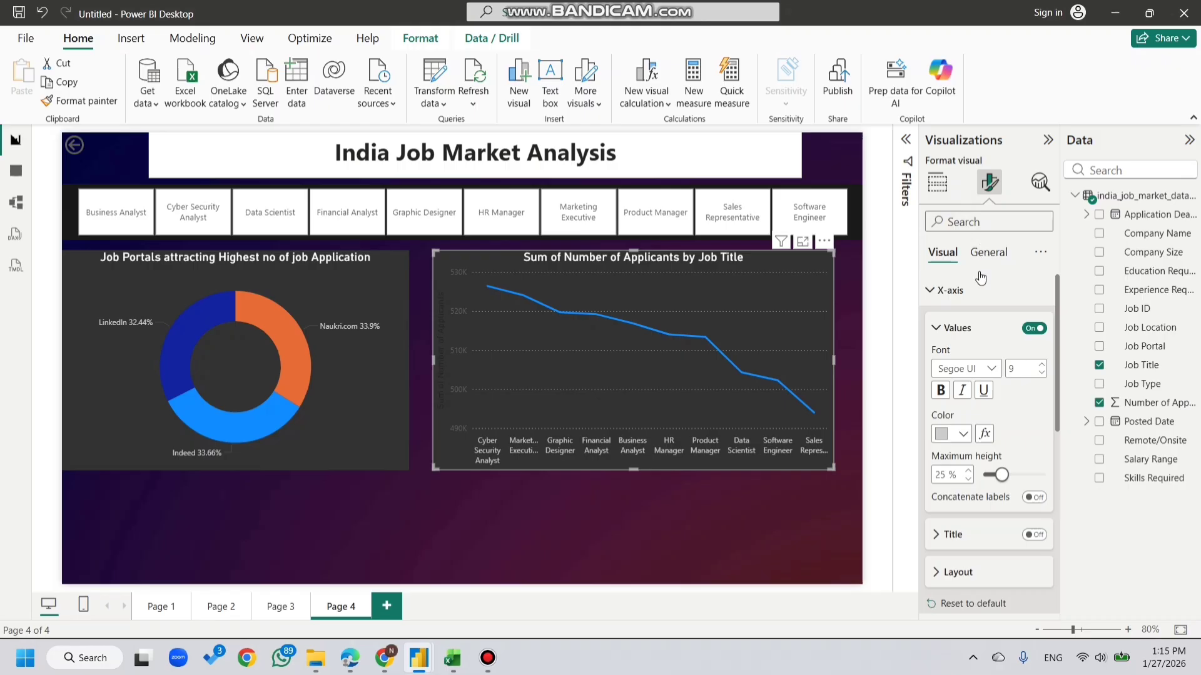
Step: Turn off the line chart's Y-axis title and color the Y-axis values light gray
left_click(973, 290)
left_click(979, 322)
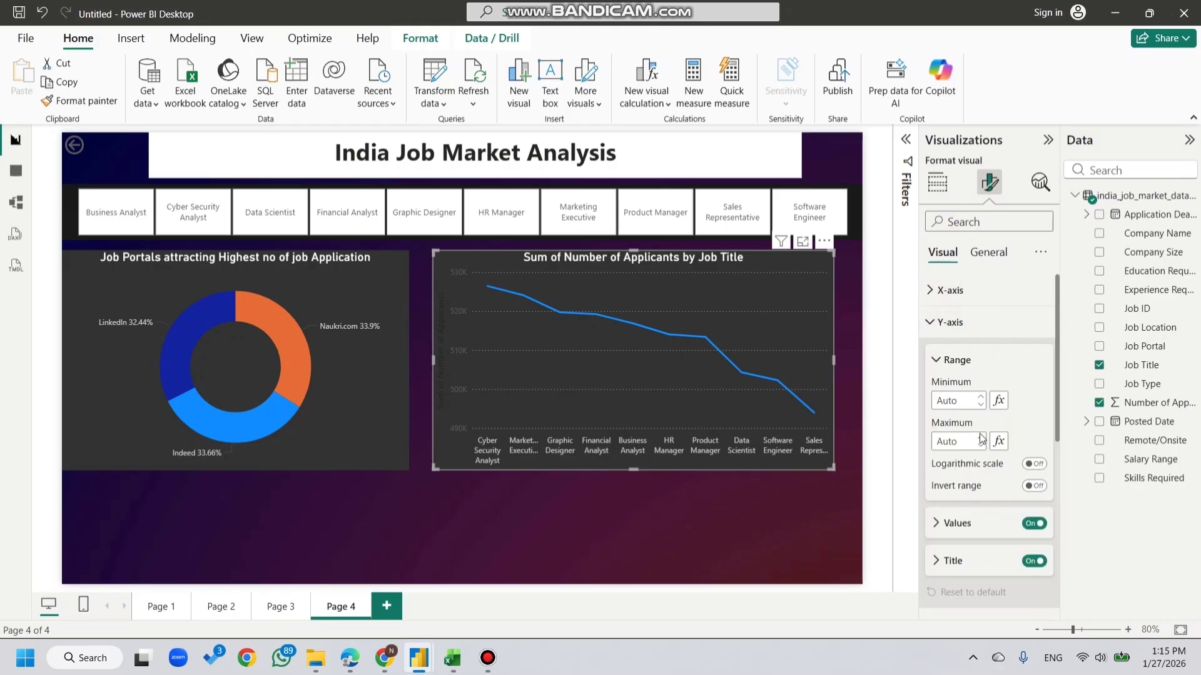
left_click(1033, 562)
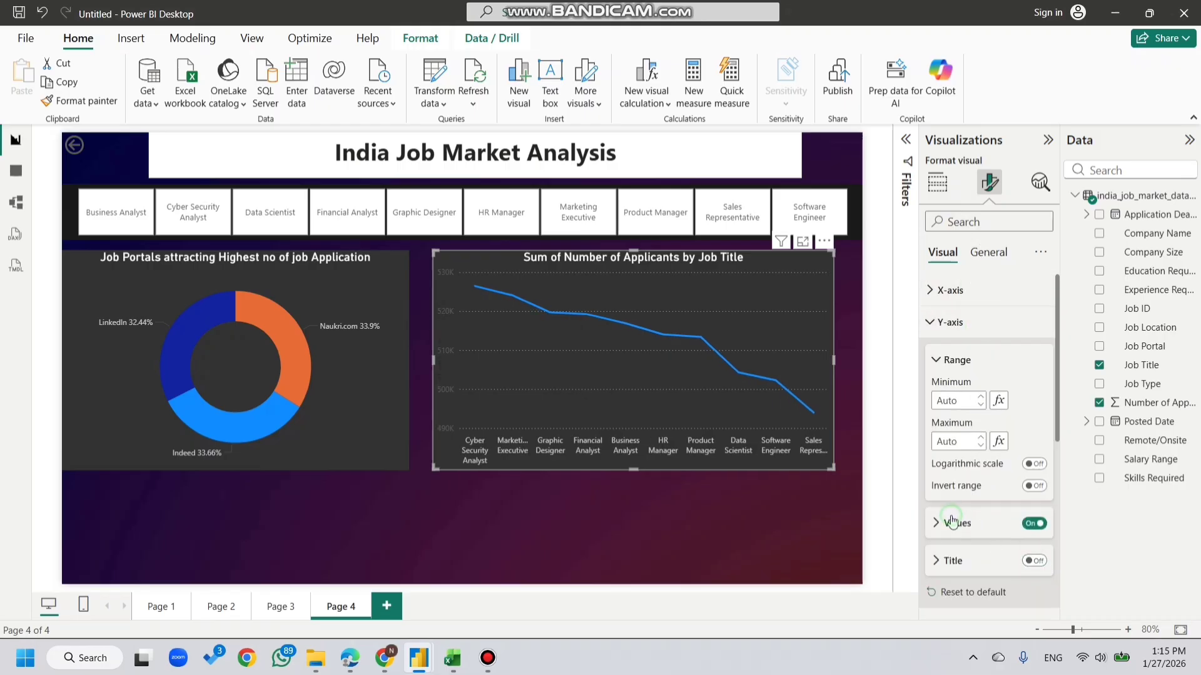
left_click(952, 523)
scroll(966, 400, "down", 5)
left_click(963, 317)
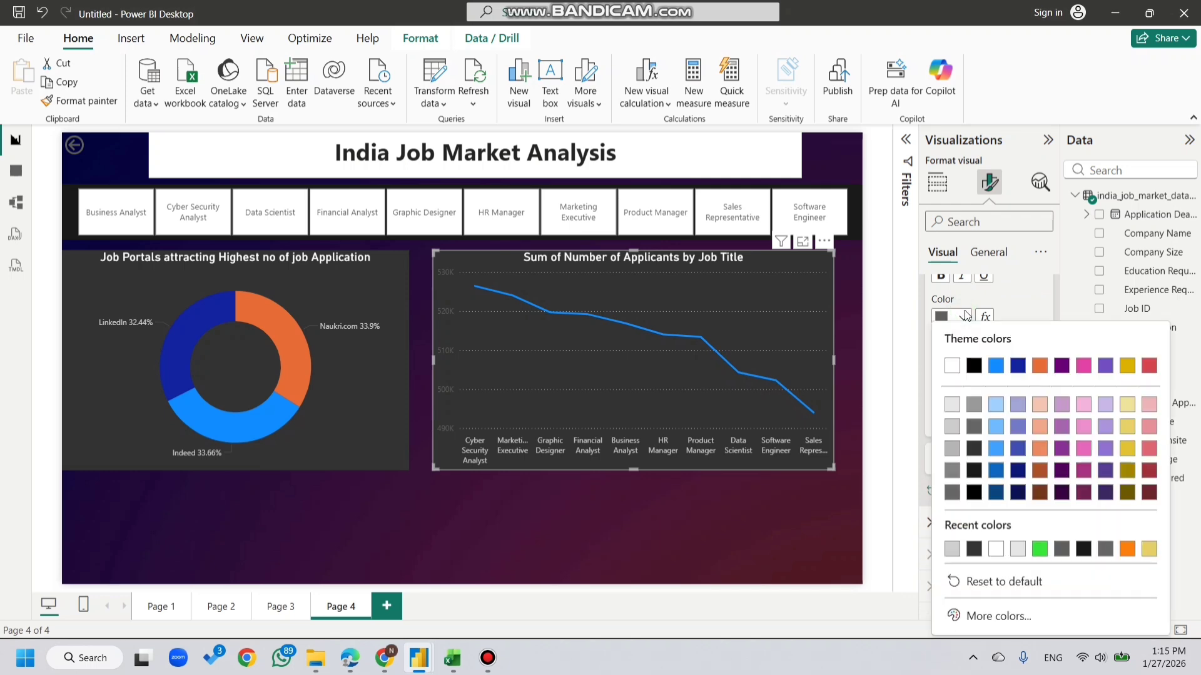
left_click(953, 426)
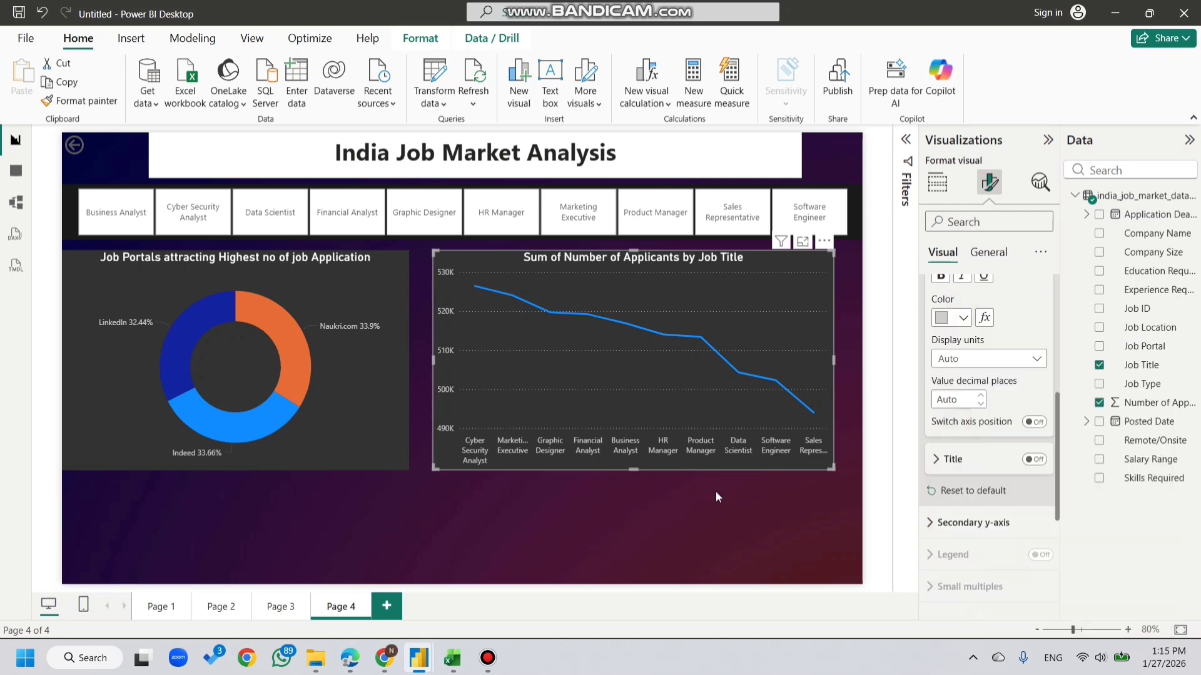
left_click(711, 502)
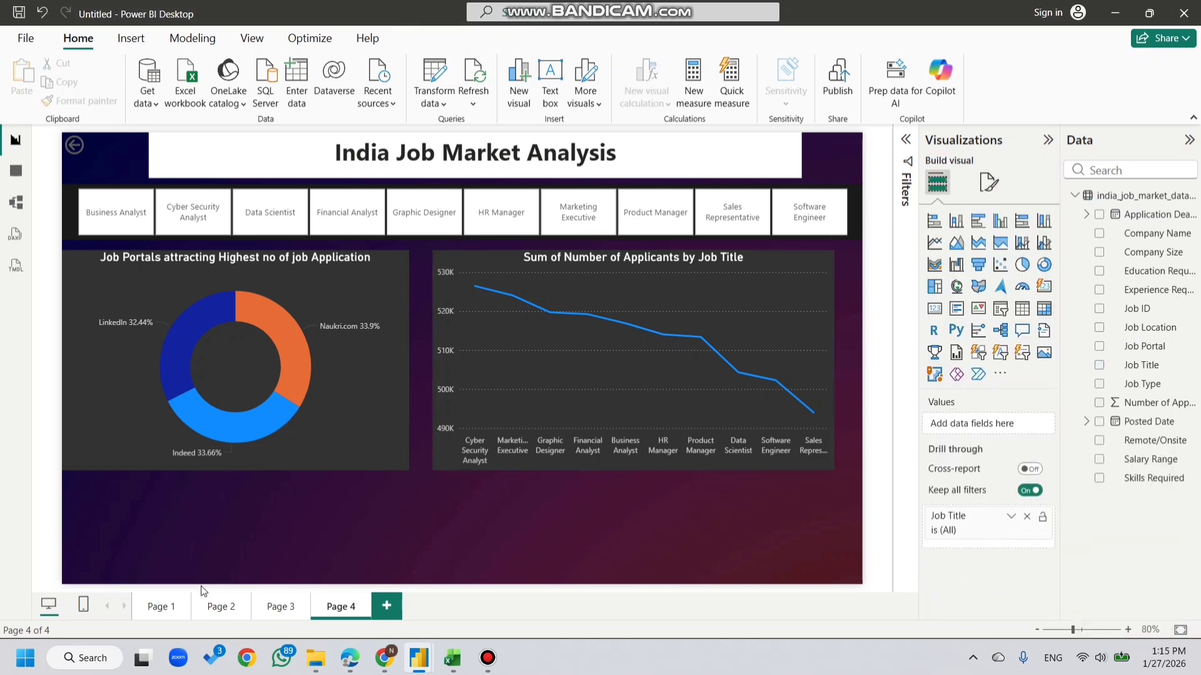
Step: Switch to report Page 1 and dismiss the sign-in prompt
left_click(163, 604)
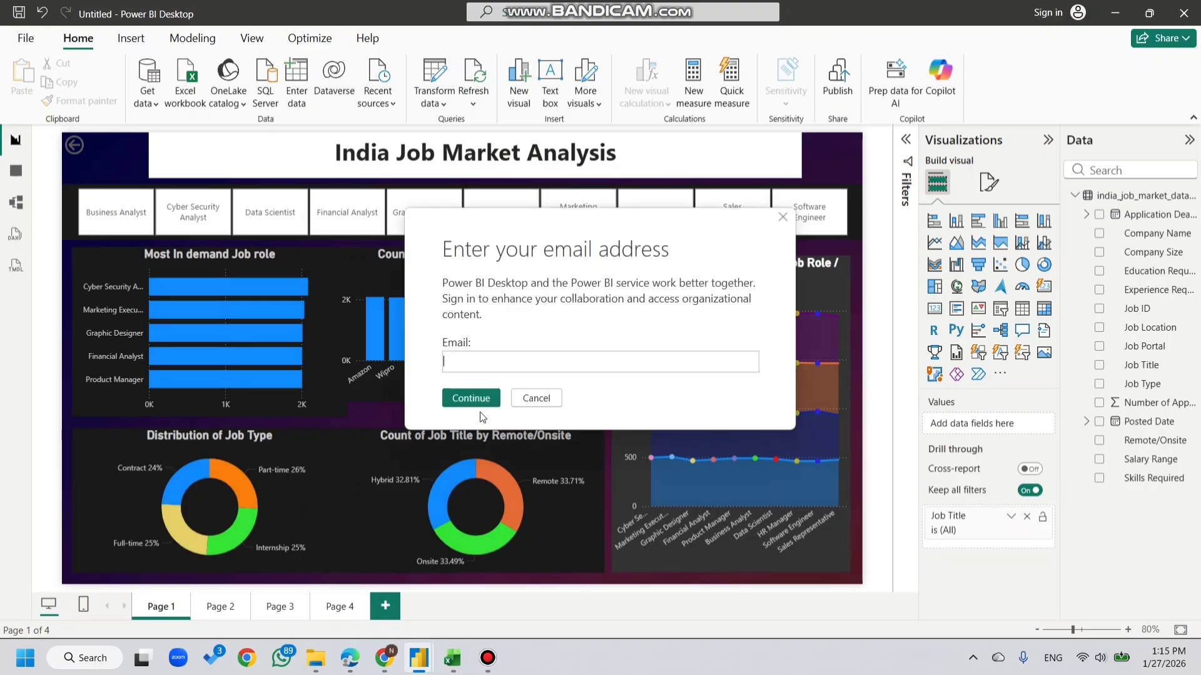
left_click(781, 217)
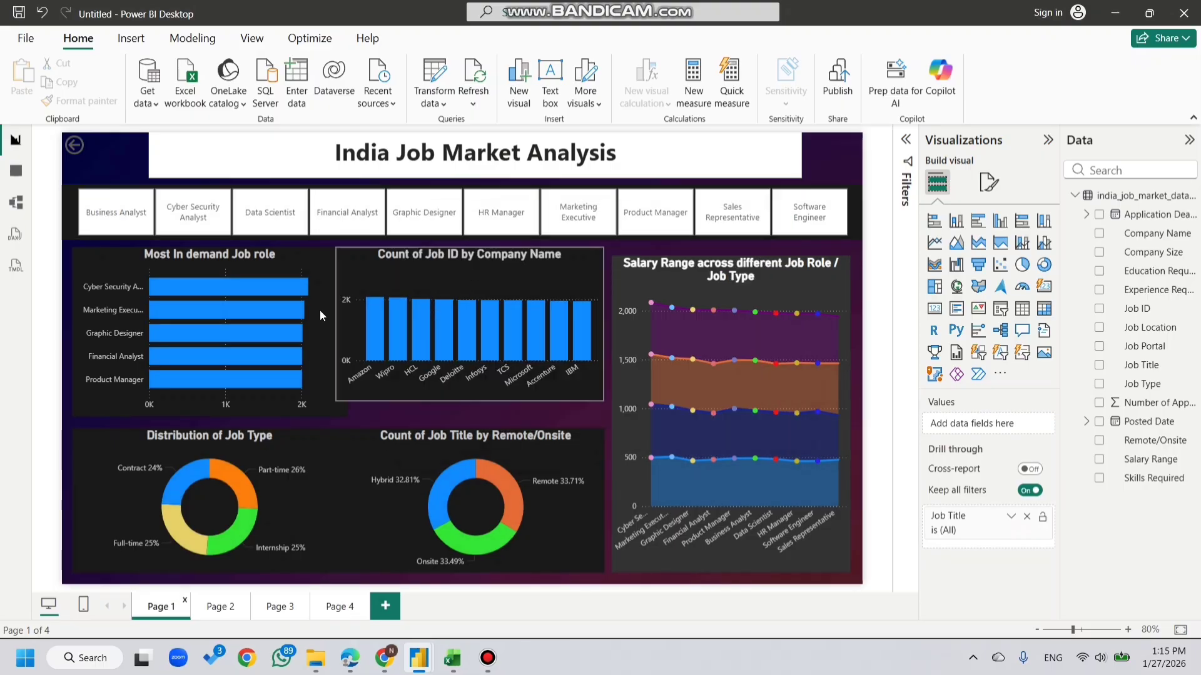
left_click(260, 287)
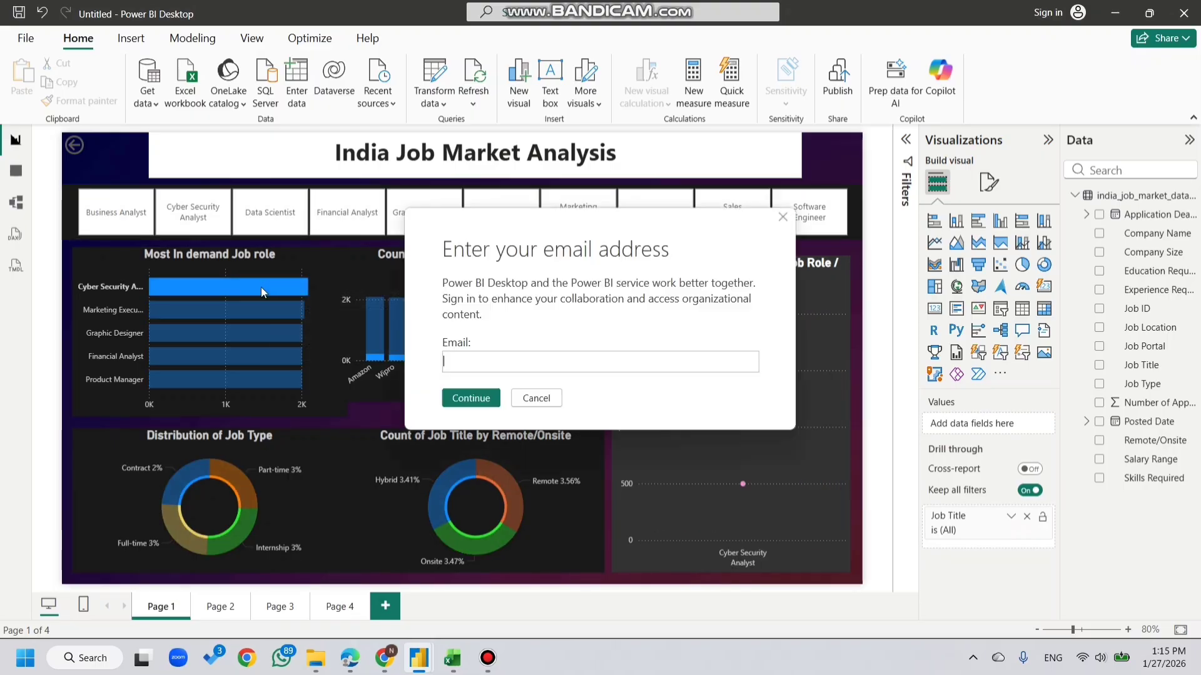
left_click(781, 217)
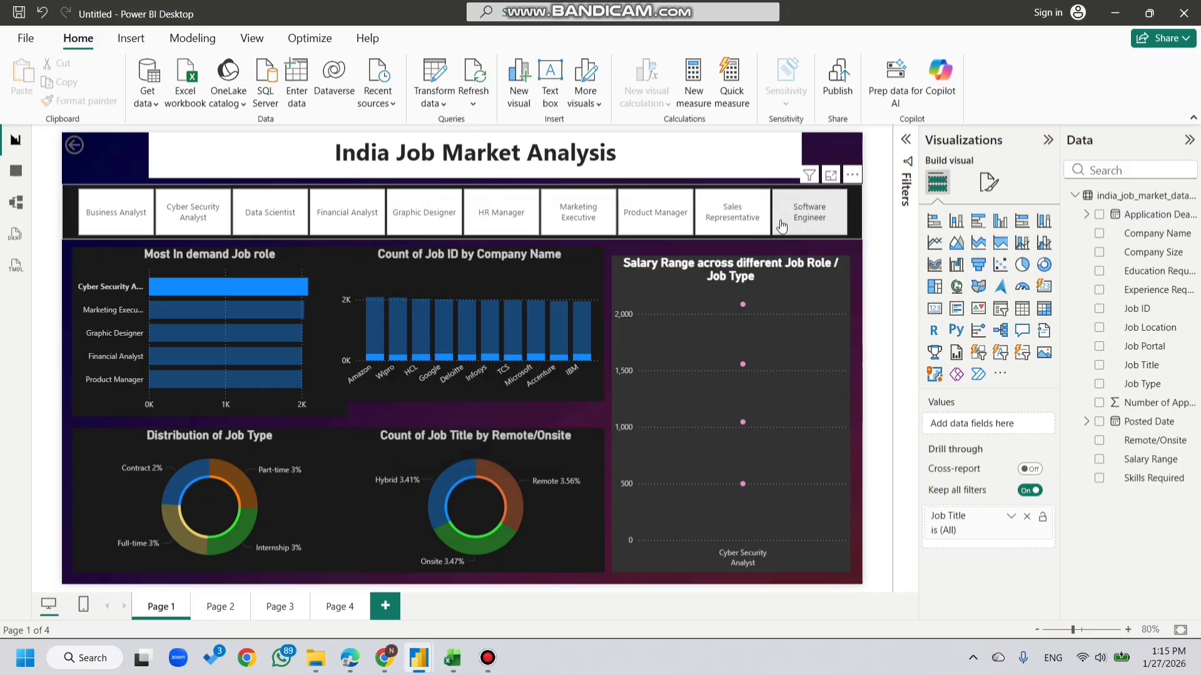
left_click(275, 285)
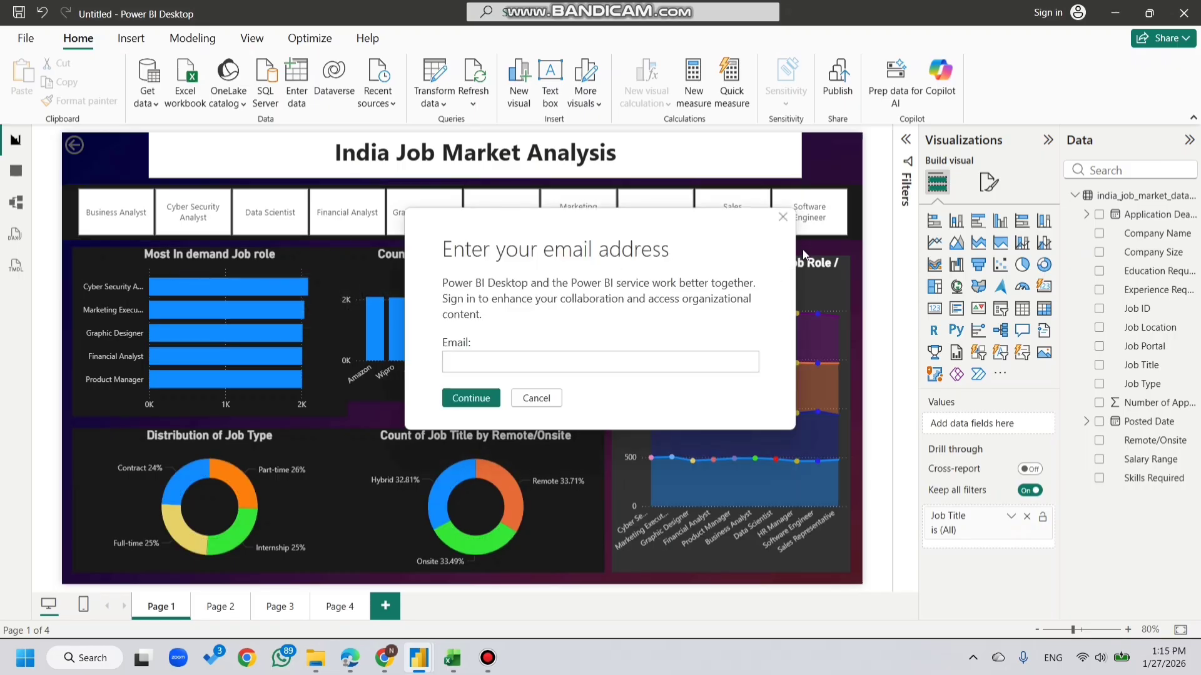
left_click(782, 217)
Step: Color the Cyber Security Analyst bar bright green in the Most In demand Job role chart
left_click(988, 182)
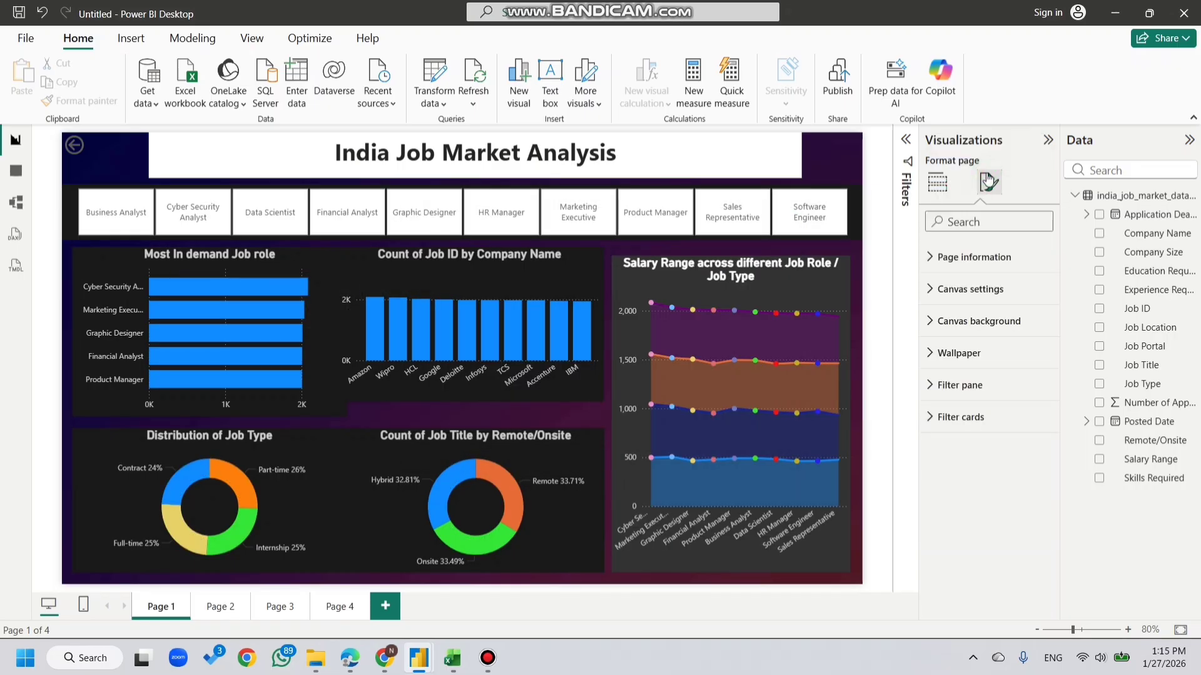
left_click(316, 415)
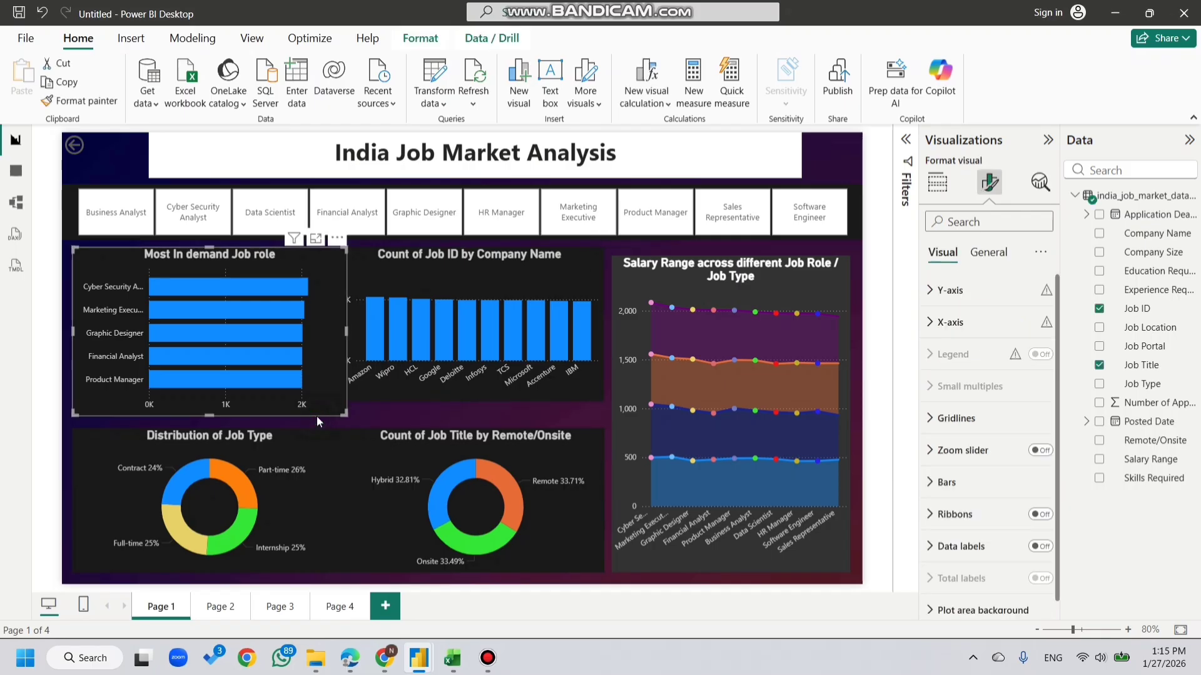
scroll(1017, 430, "down", 1)
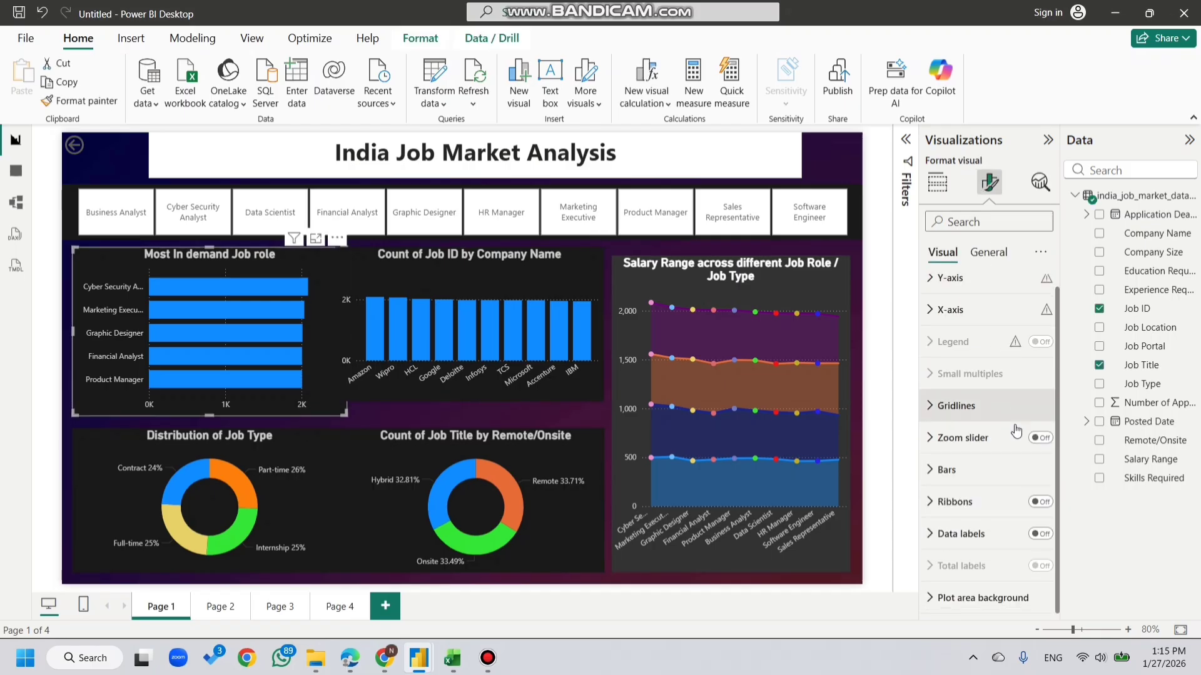
left_click(975, 468)
scroll(985, 325, "down", 3)
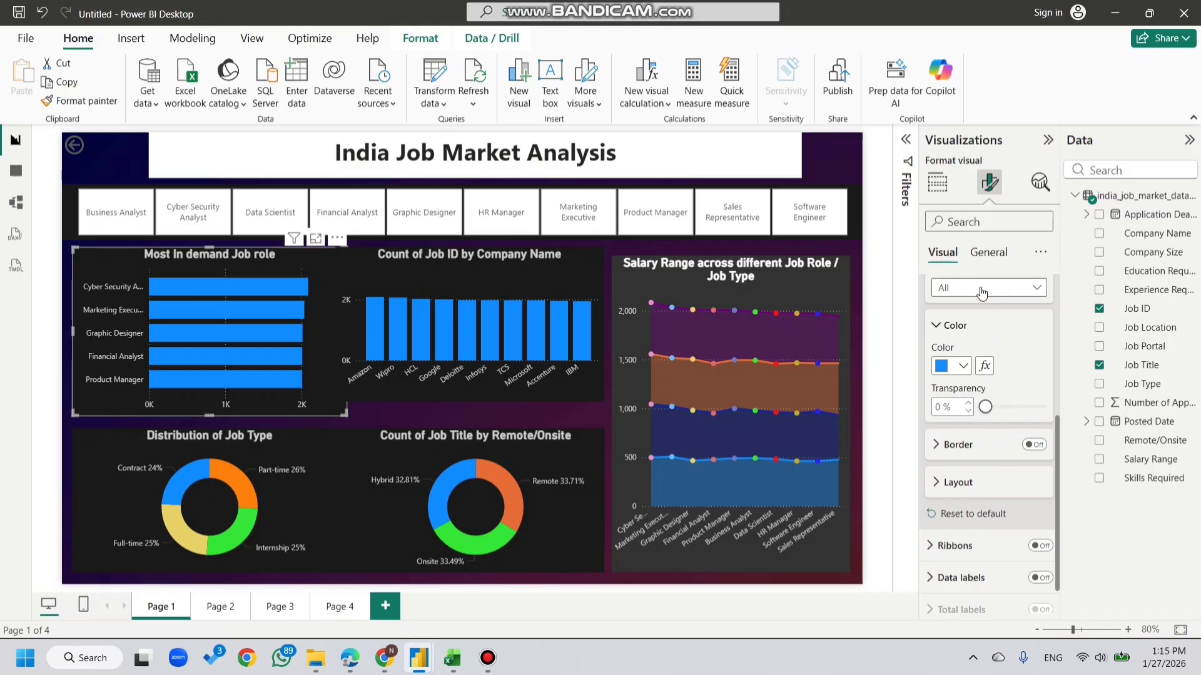
left_click(981, 294)
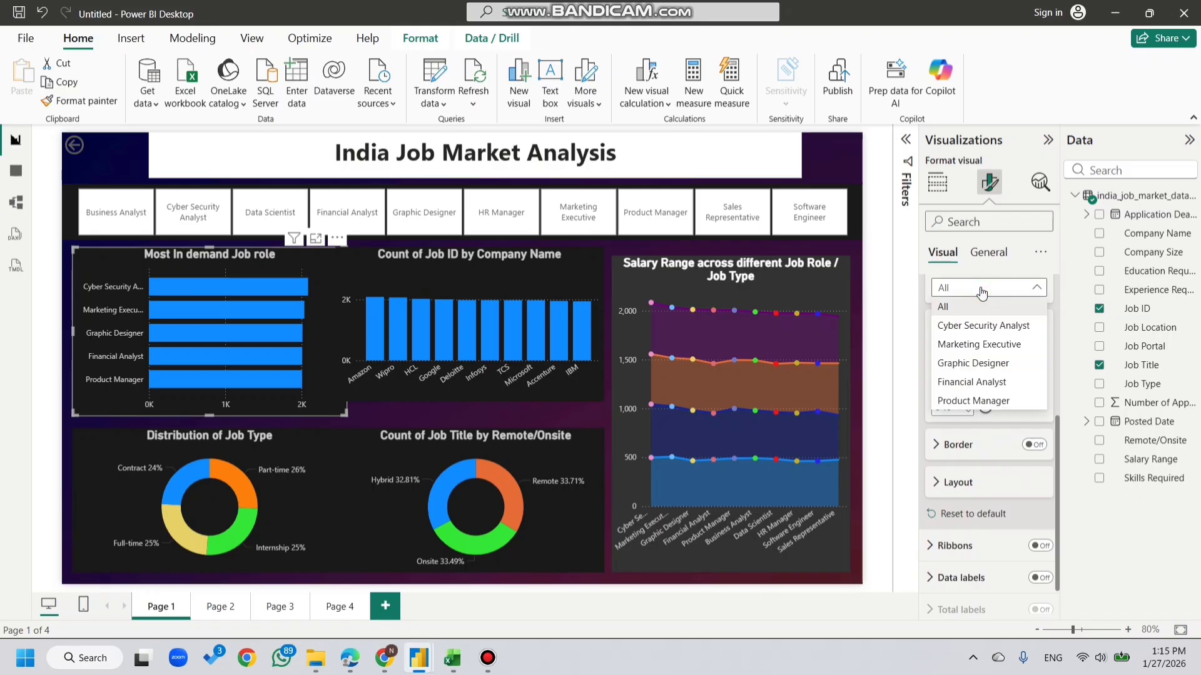
left_click(979, 322)
left_click(958, 366)
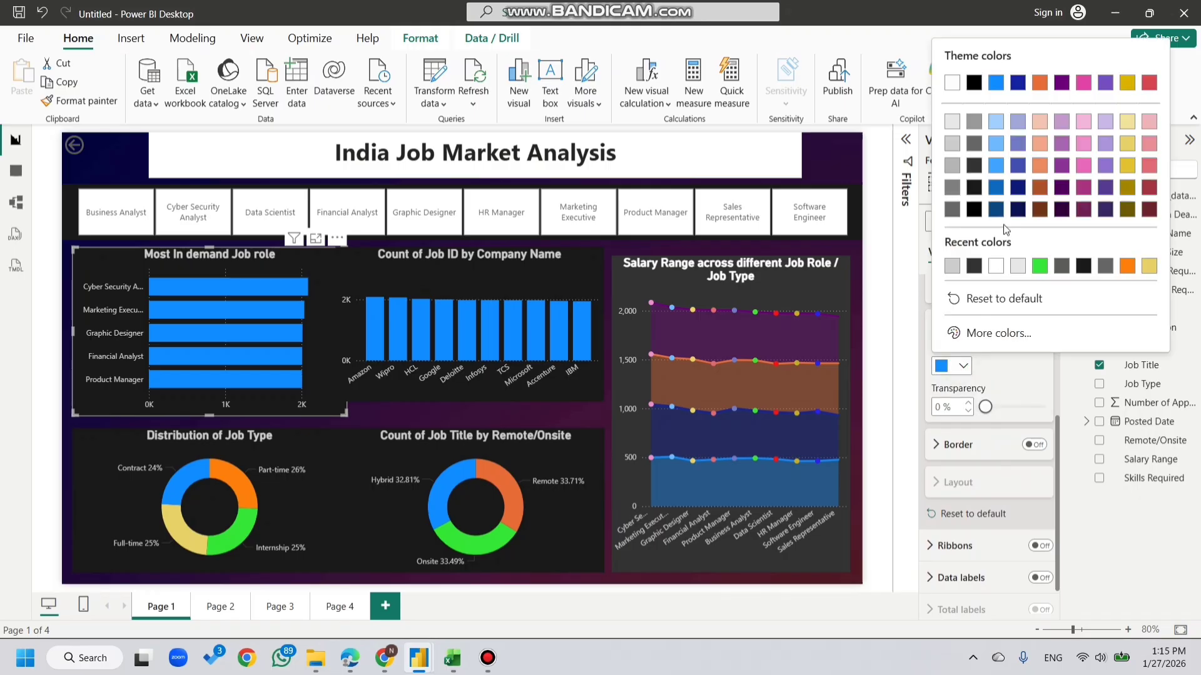
left_click(1036, 270)
Step: Color the Marketing Executive bar orange in the Most In demand Job role chart
left_click(1003, 285)
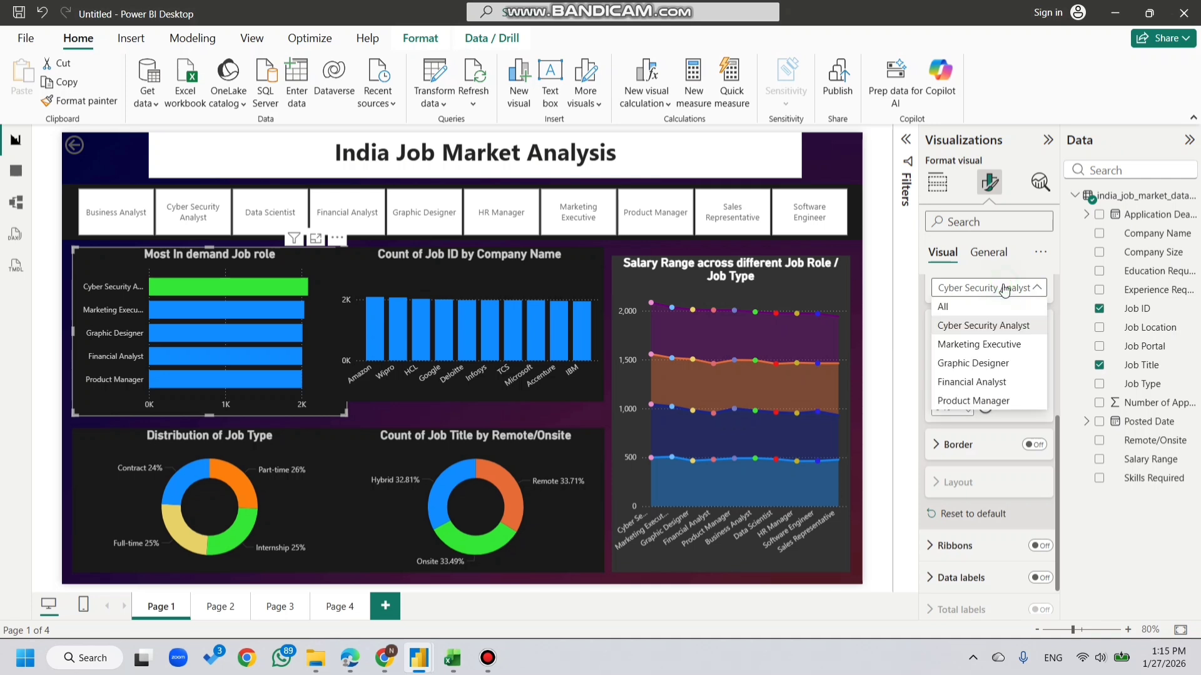
left_click(986, 345)
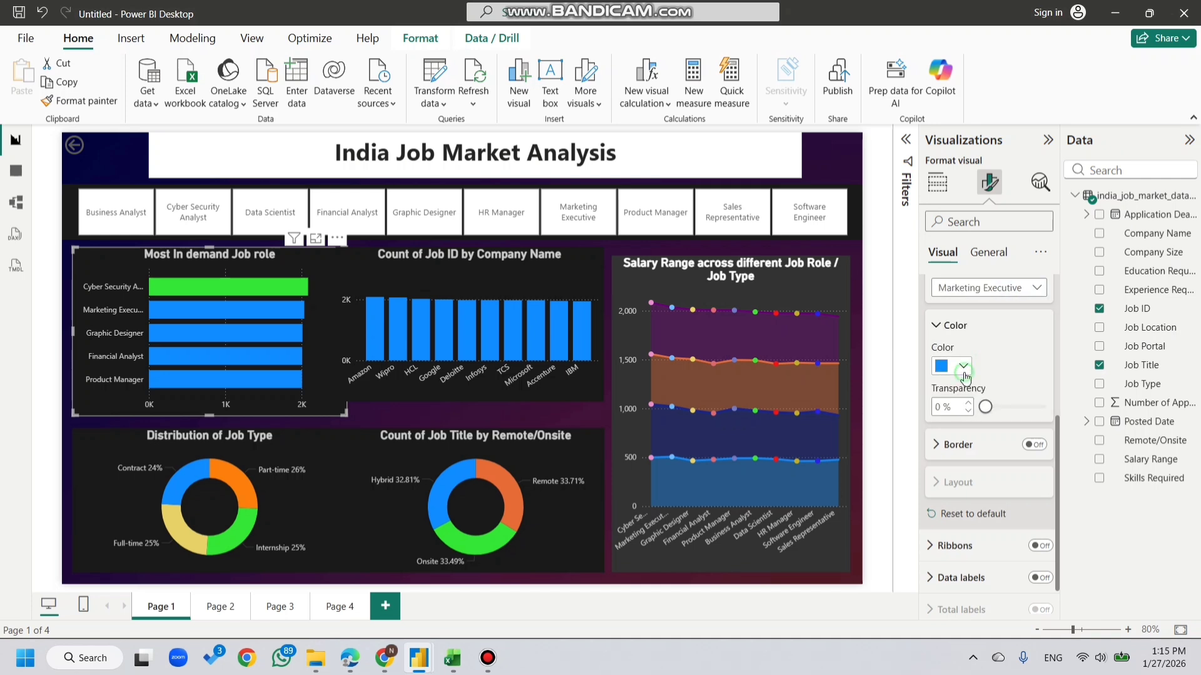
left_click(960, 367)
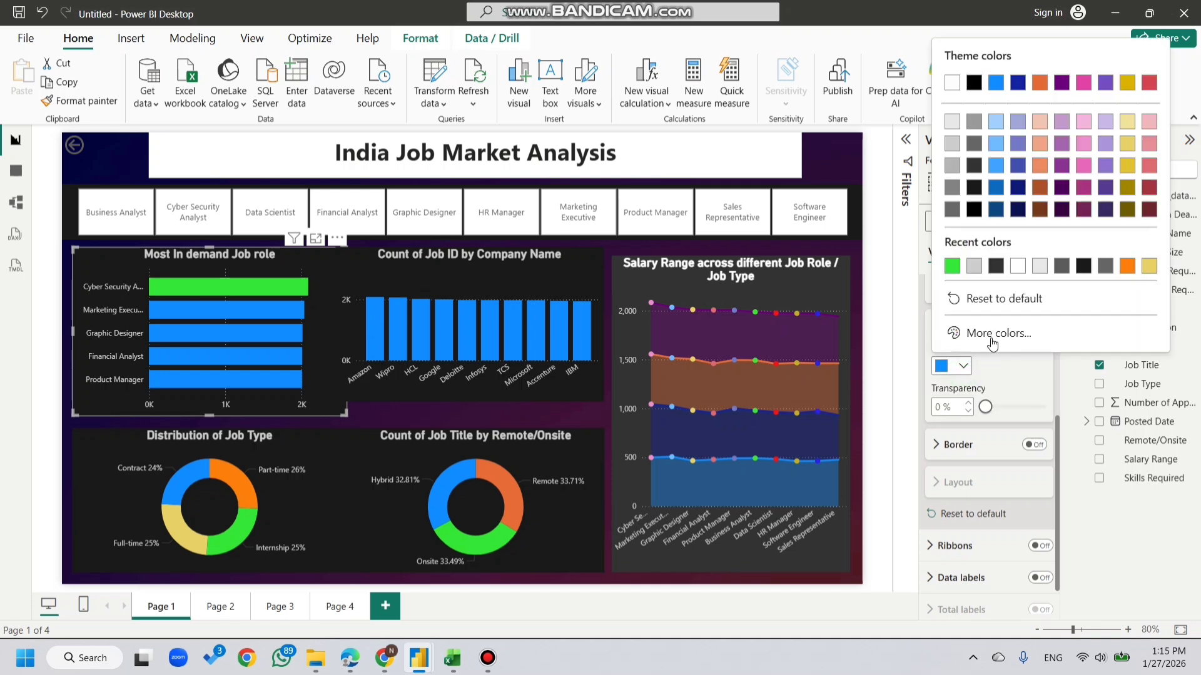
left_click(1125, 268)
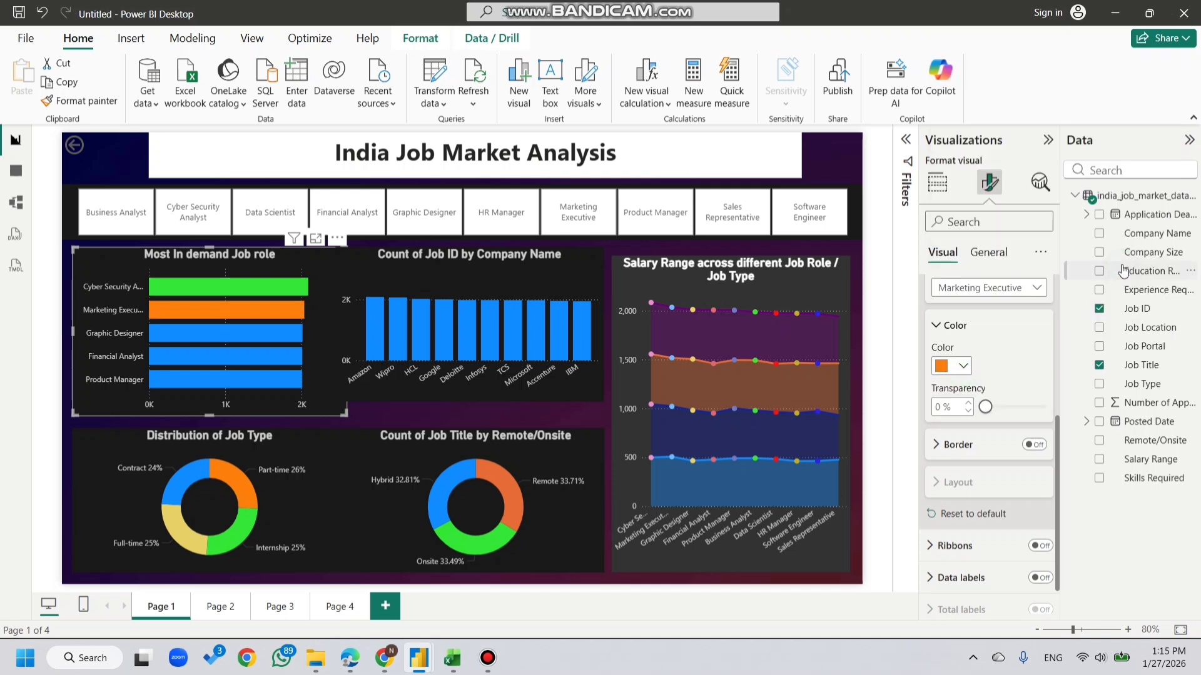
Step: Give the Graphic Designer bar the custom pink color #FF0FBB
left_click(1013, 288)
left_click(987, 363)
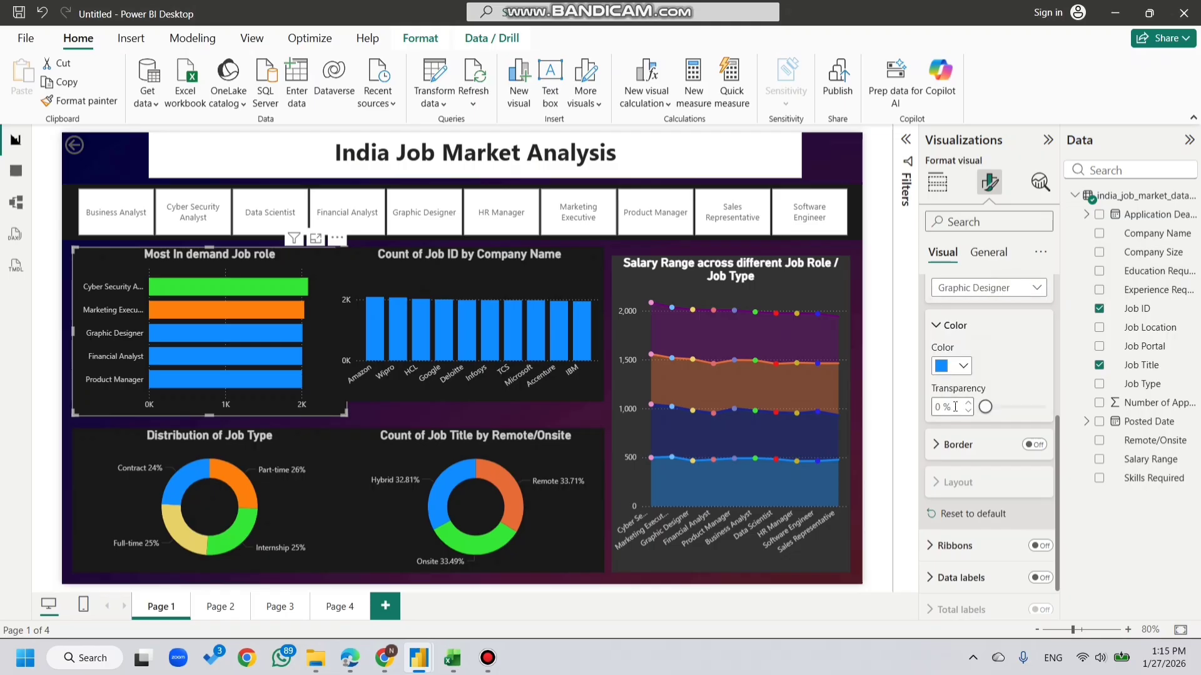
left_click(959, 366)
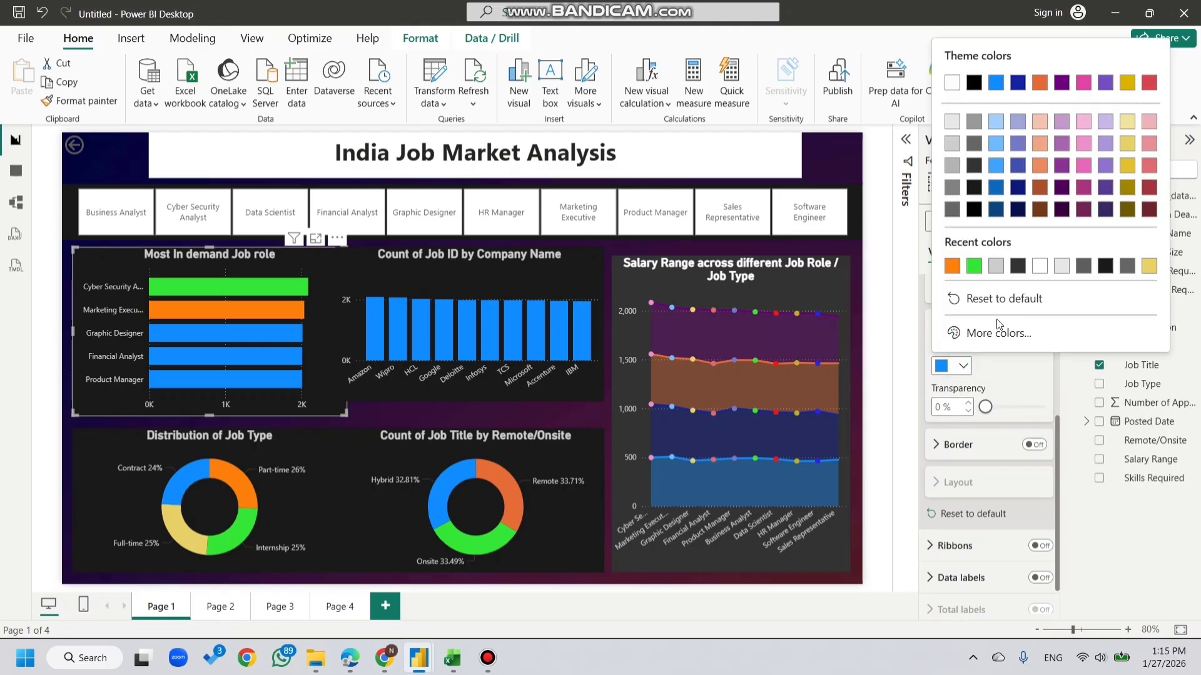
left_click(986, 335)
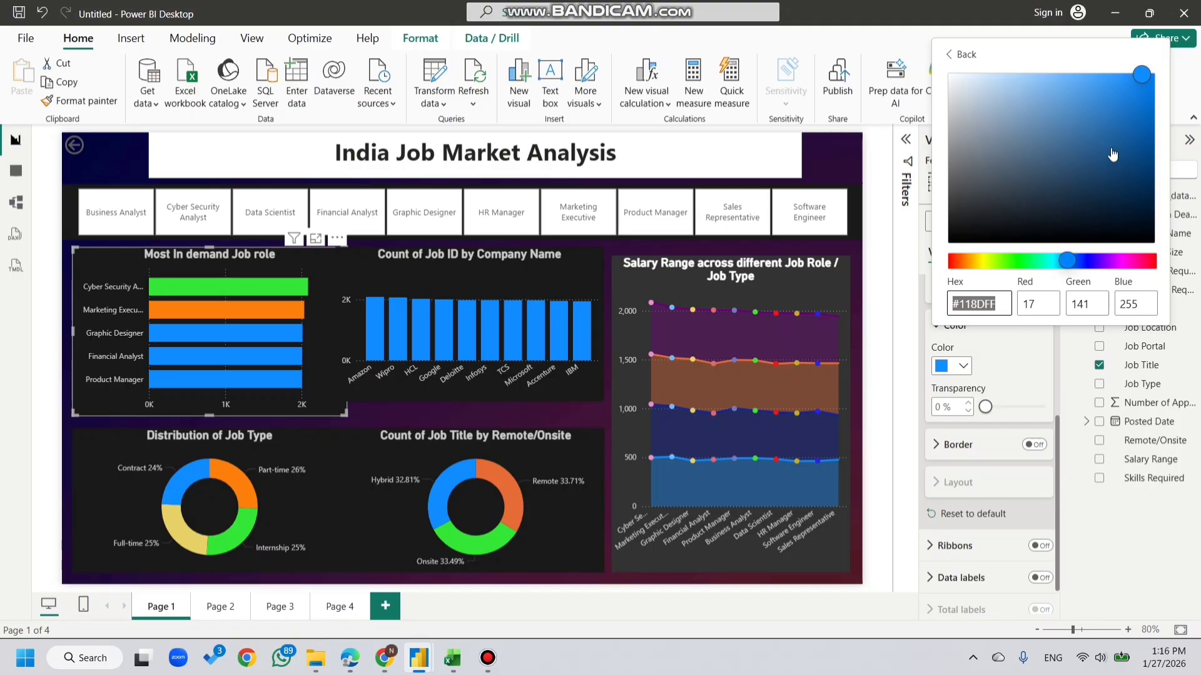
left_click(1127, 261)
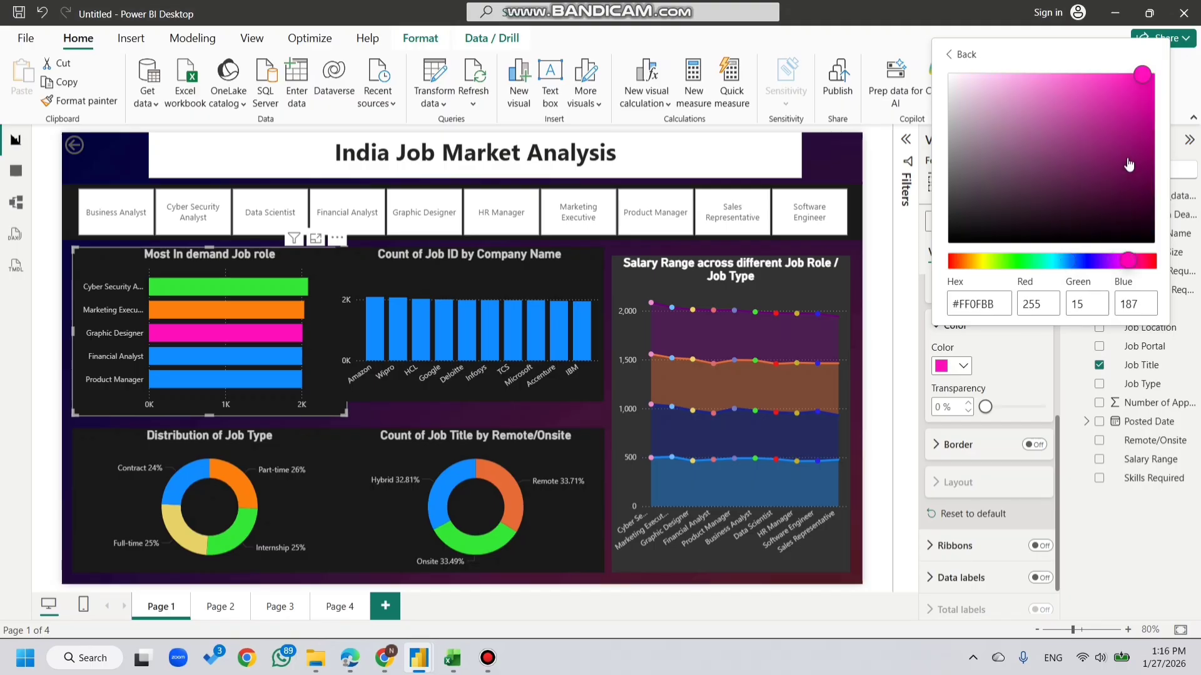
left_click(1033, 361)
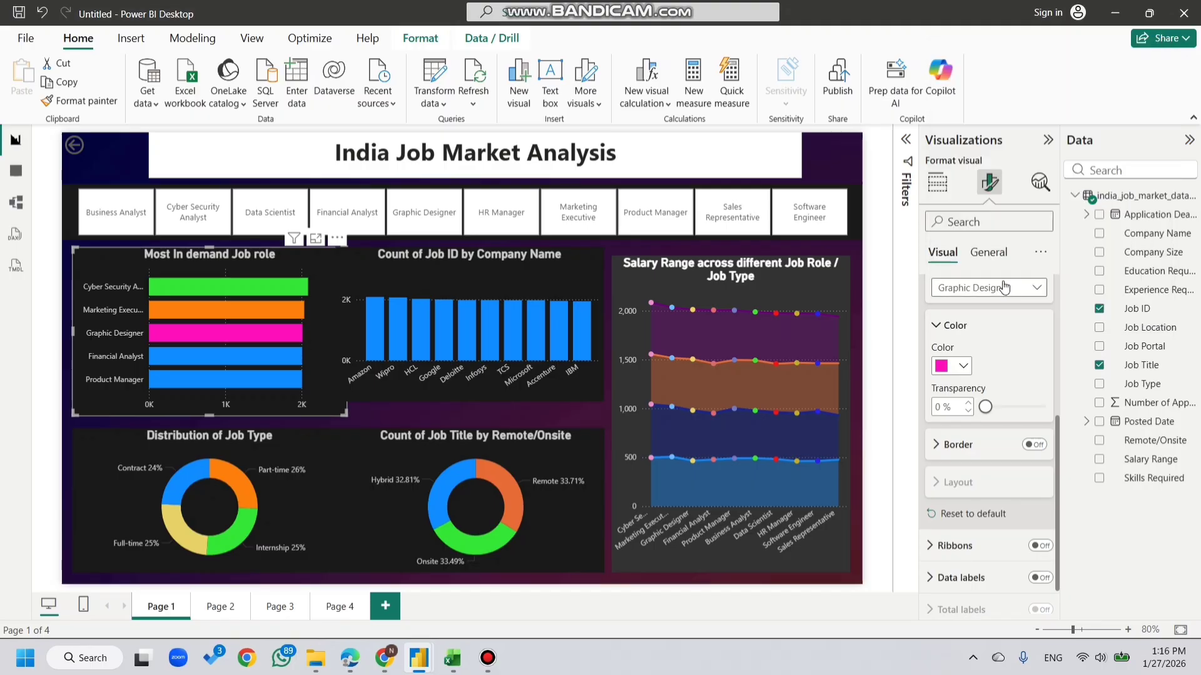
Step: Give the Financial Analyst bar the custom red color #FF0F4B and deselect the chart
left_click(1005, 287)
left_click(975, 379)
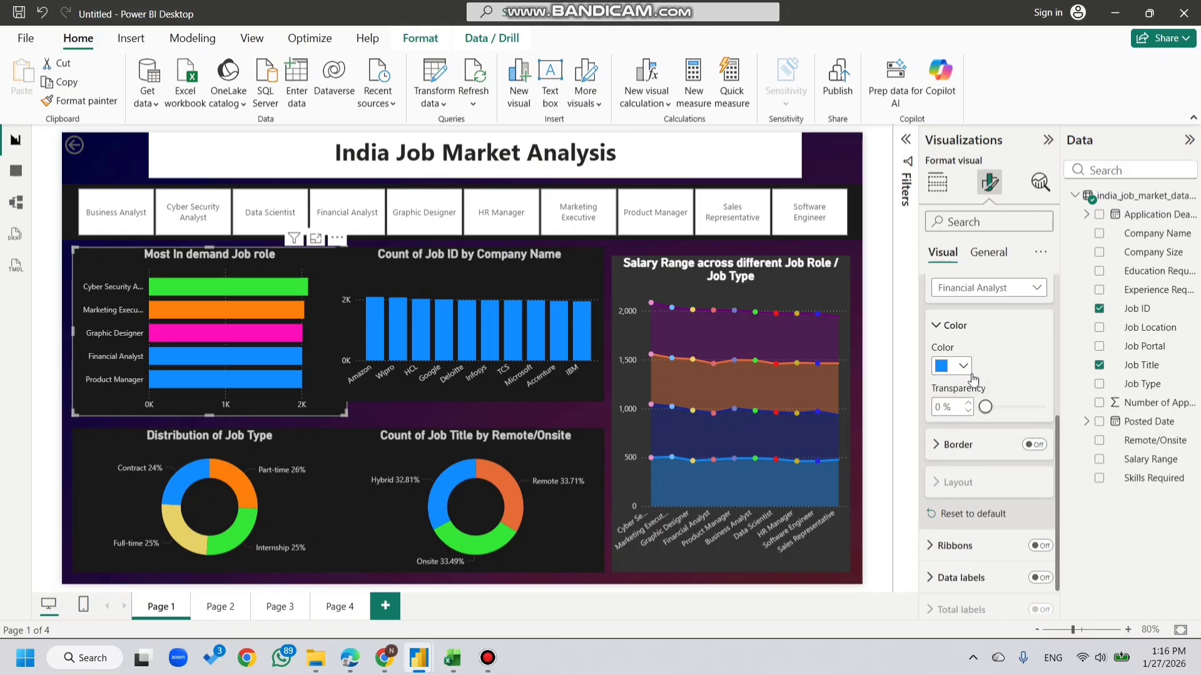
left_click(963, 365)
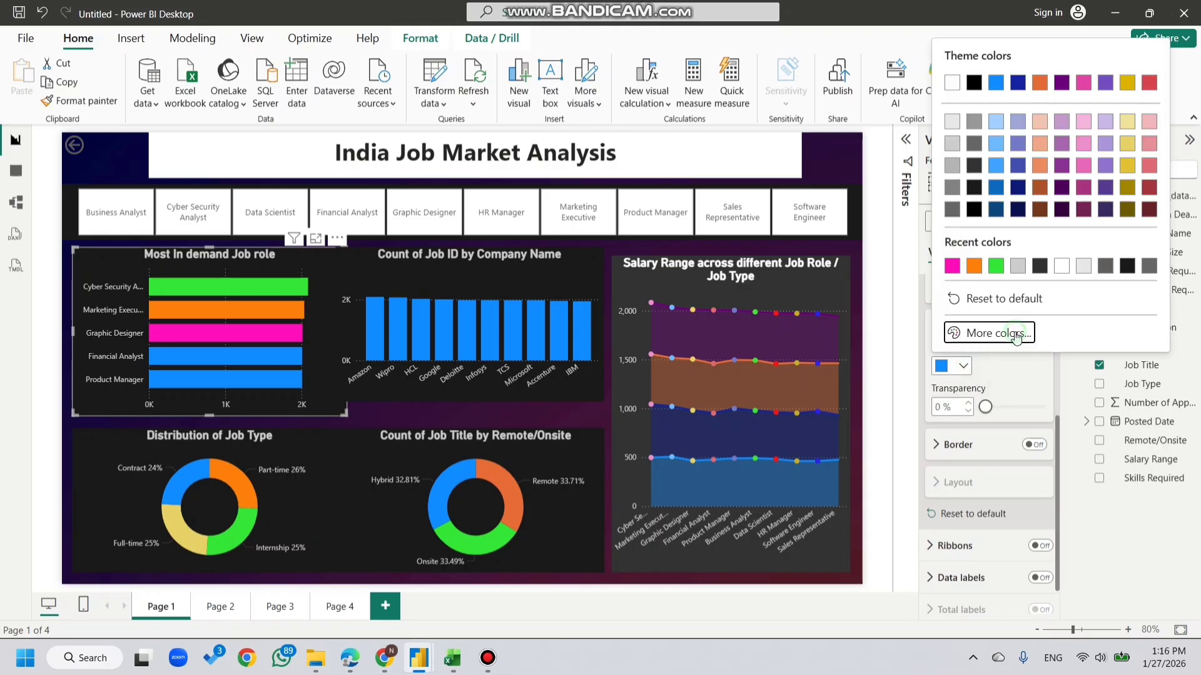
left_click(1016, 334)
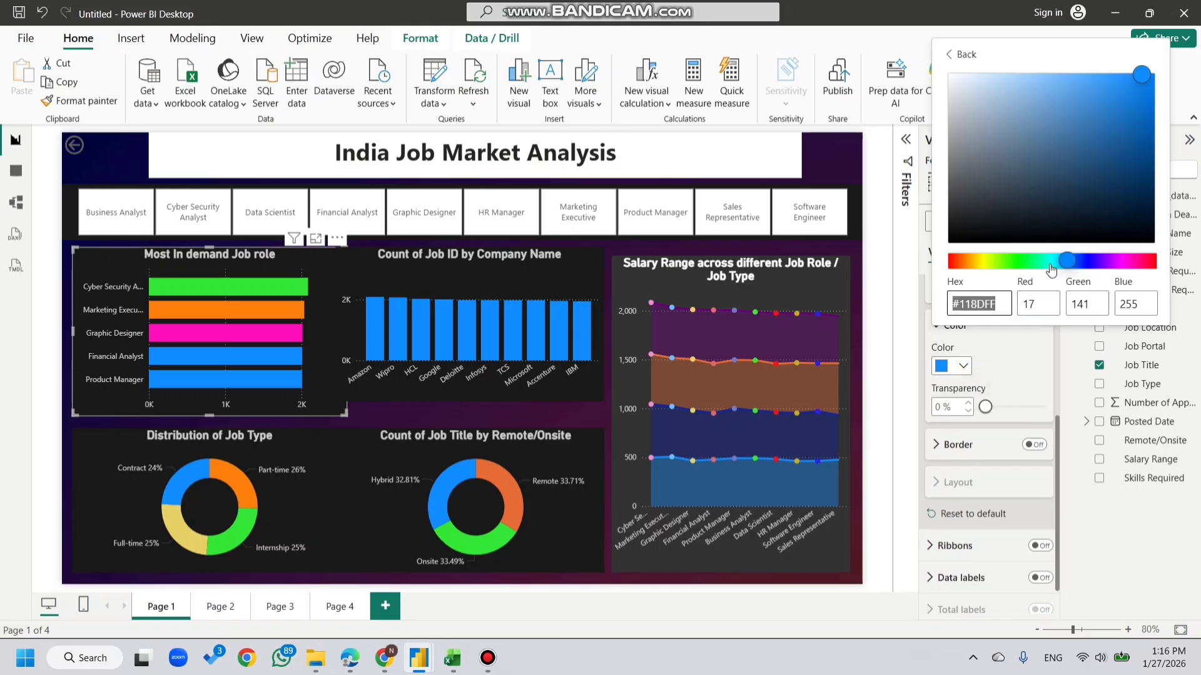
left_click(1051, 265)
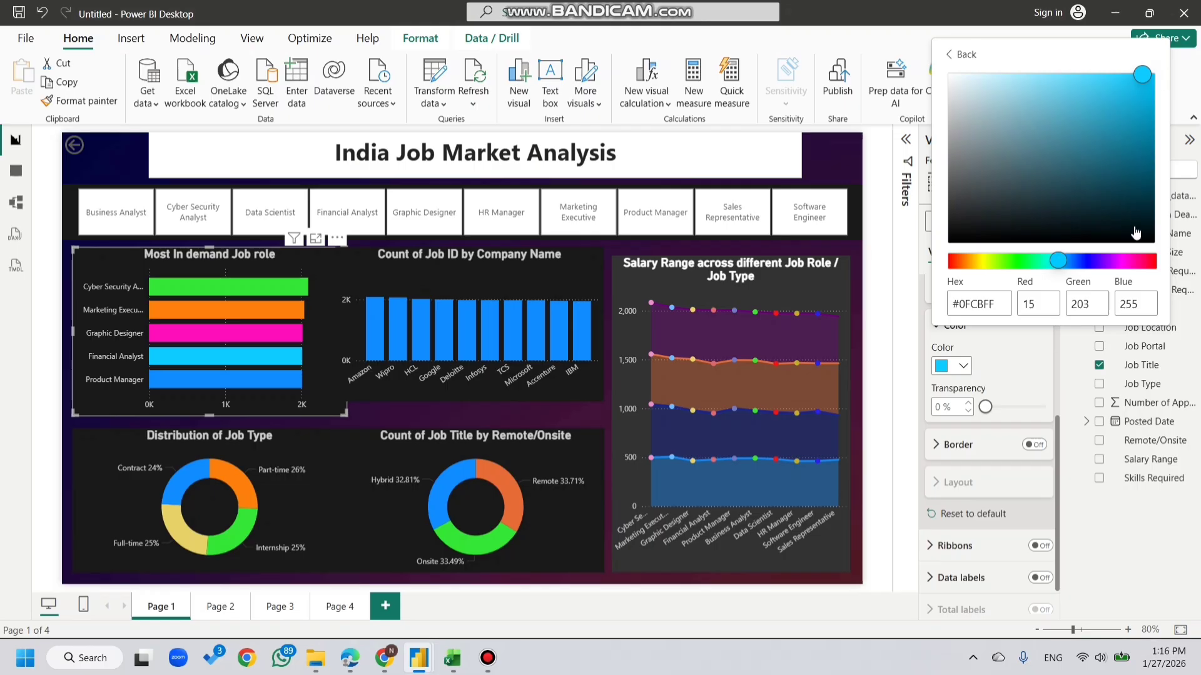
left_click(1141, 262)
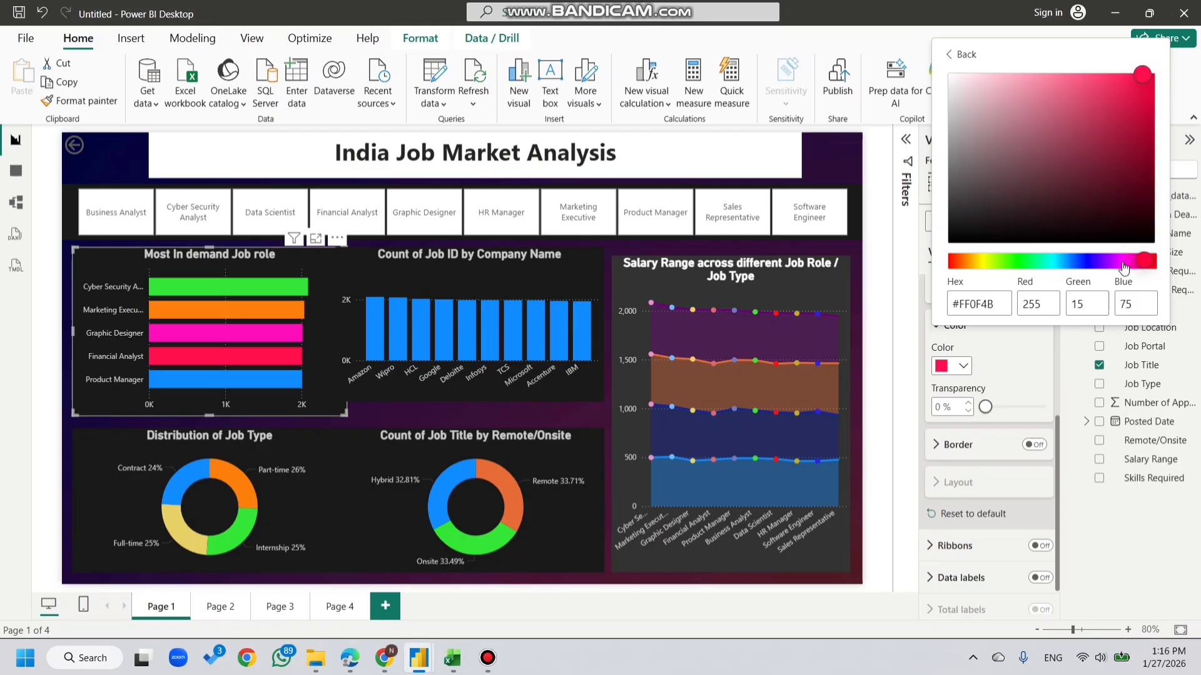
left_click(1005, 383)
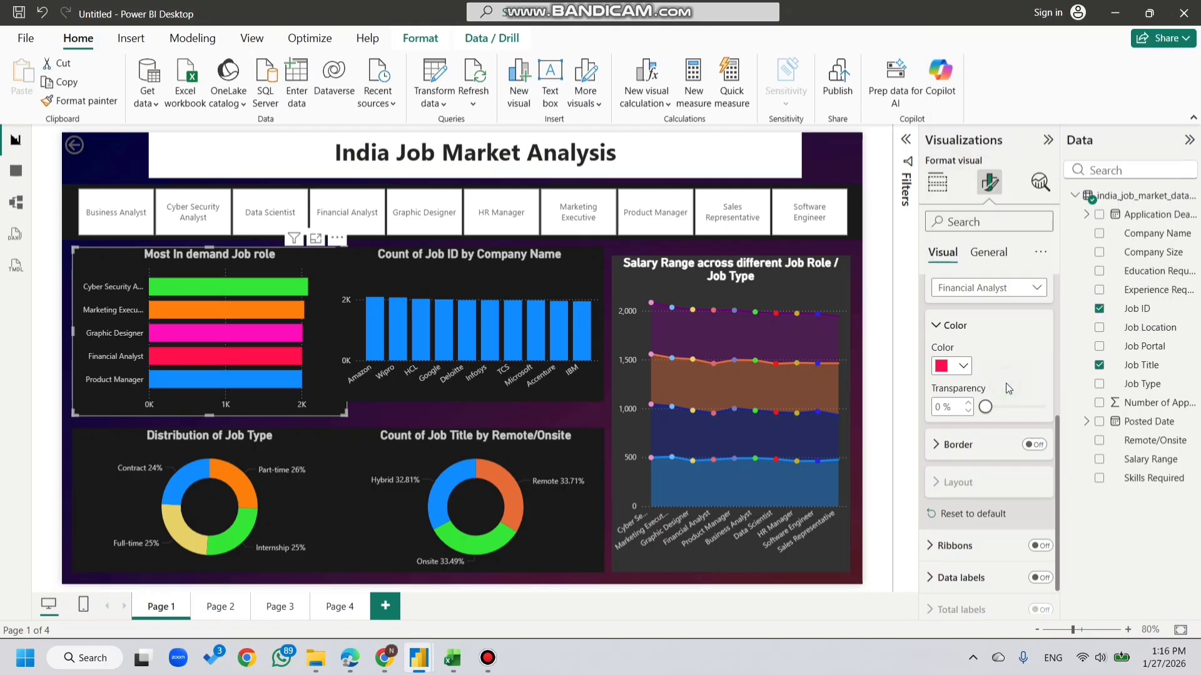
left_click(854, 279)
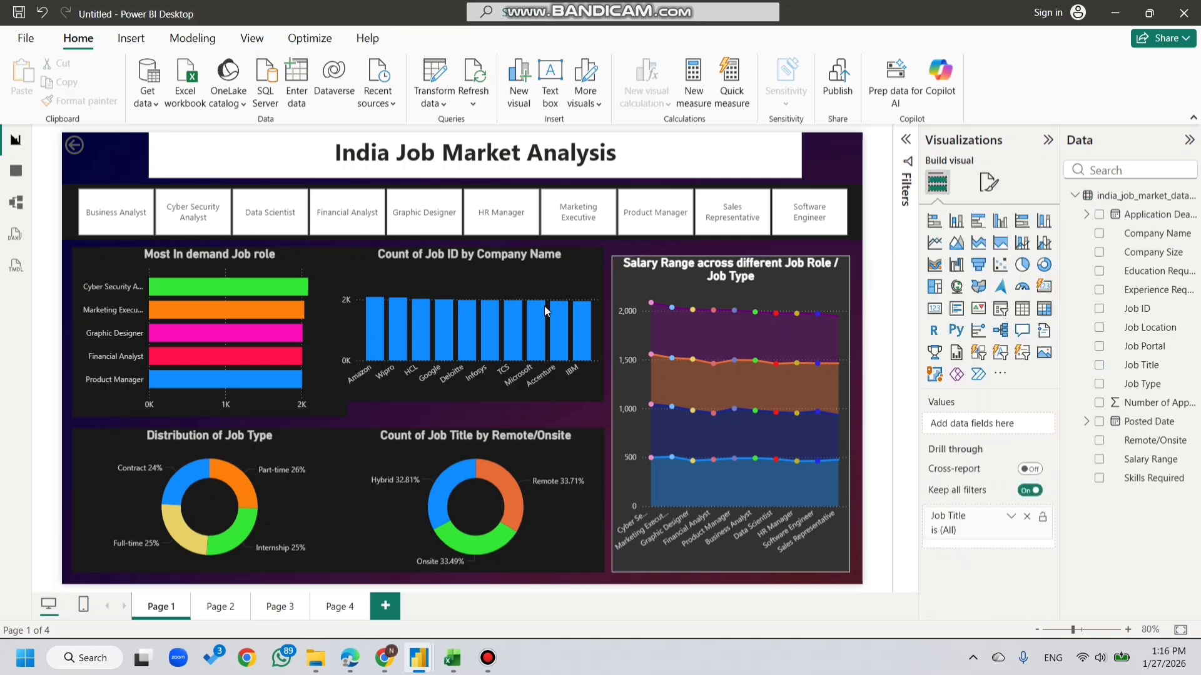
left_click(330, 619)
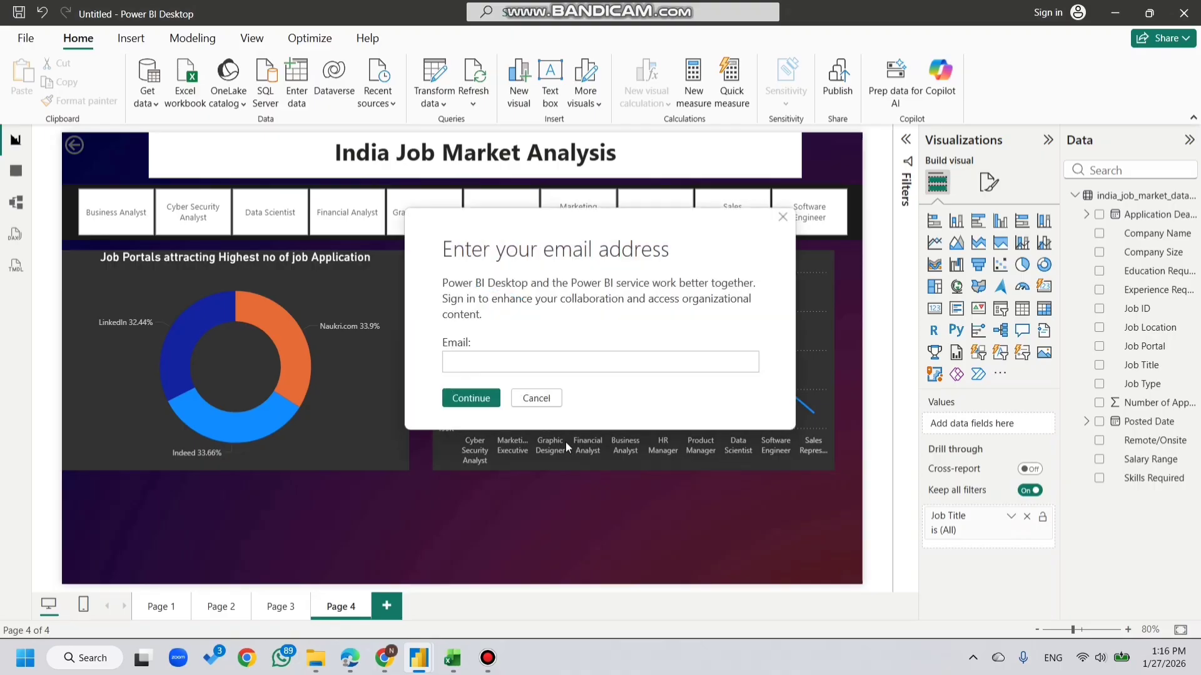
left_click(783, 217)
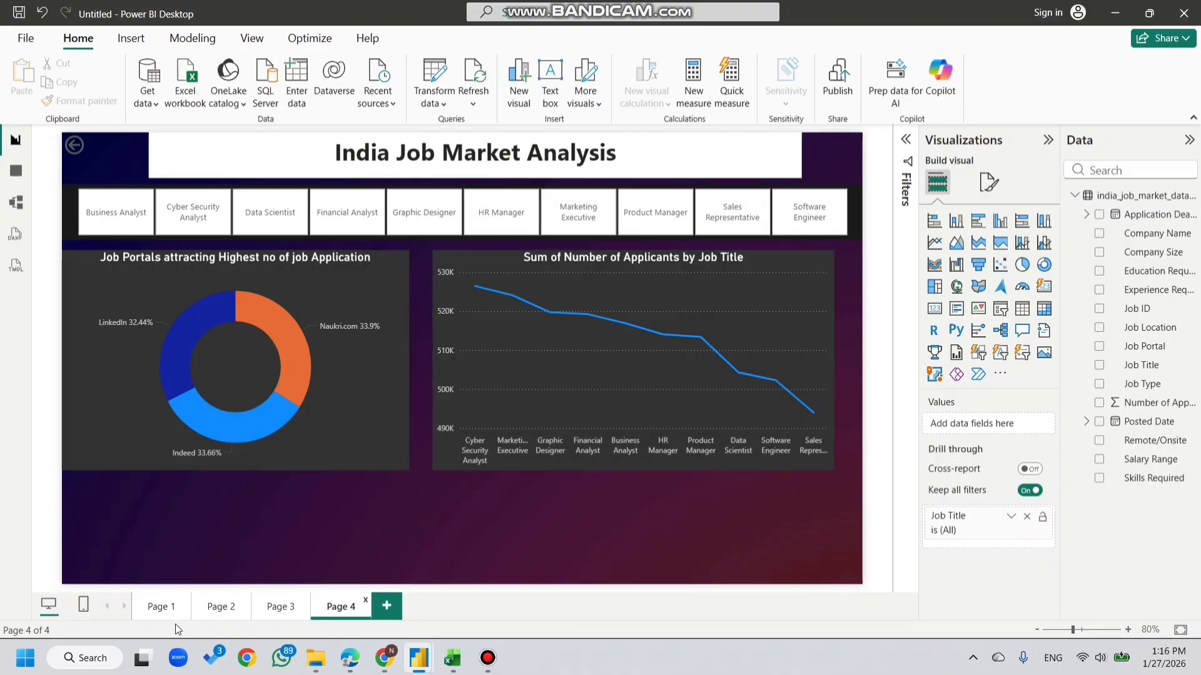
left_click(158, 610)
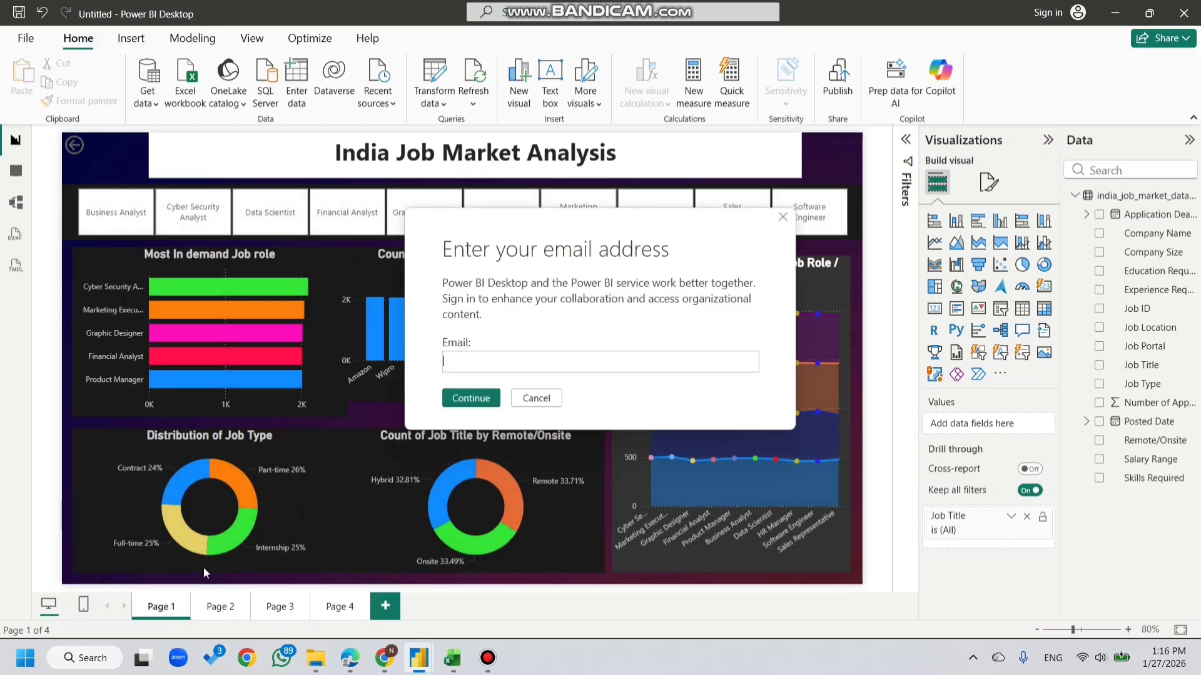
left_click(782, 217)
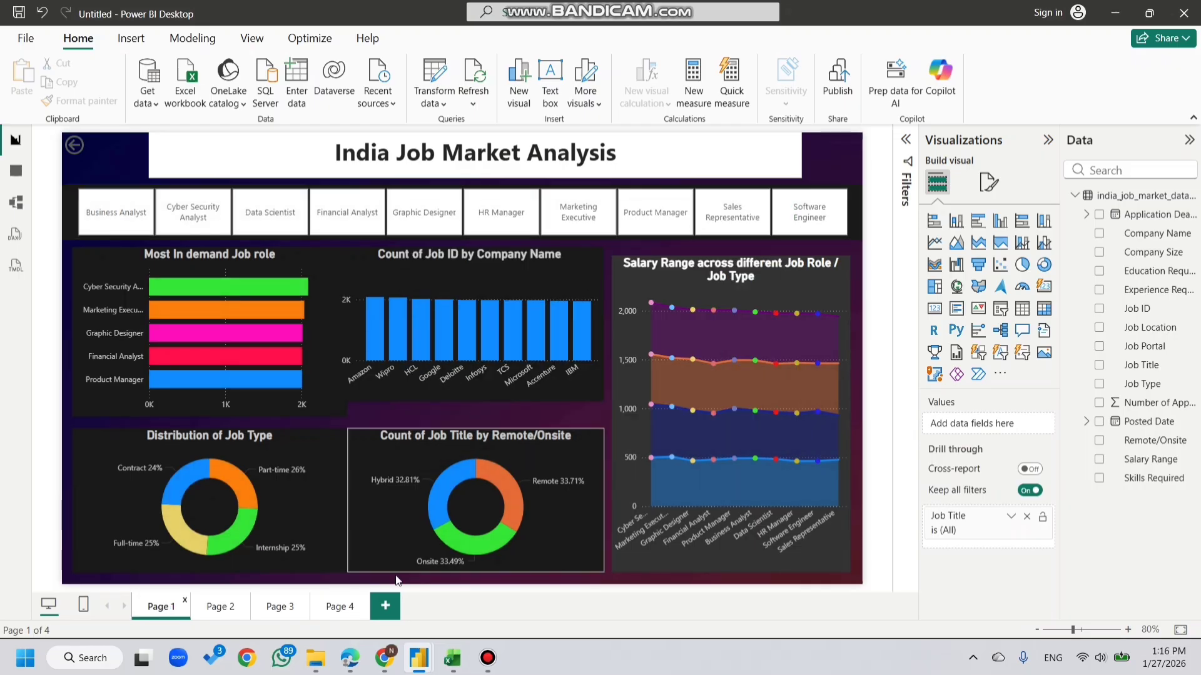
Step: Switch to the saved Job report and review Pages 1 to 4, including the Education for Job Role breakdown, ending back on Page 1
mouse_move(424, 653)
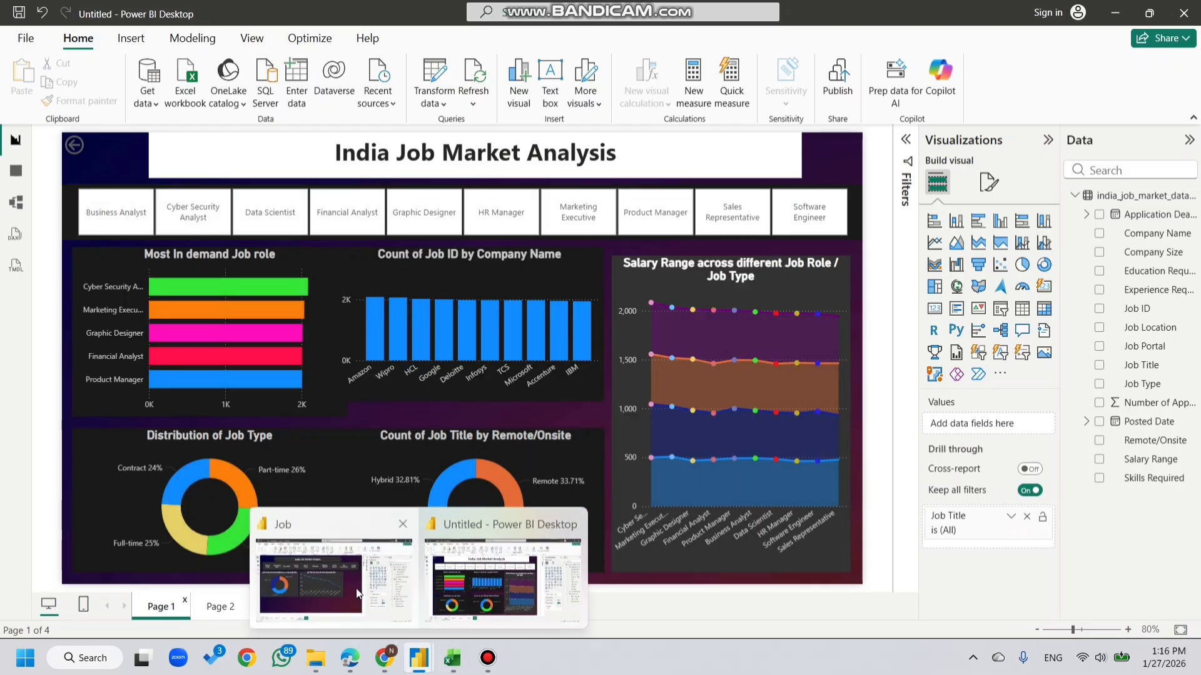
left_click(358, 593)
left_click(159, 605)
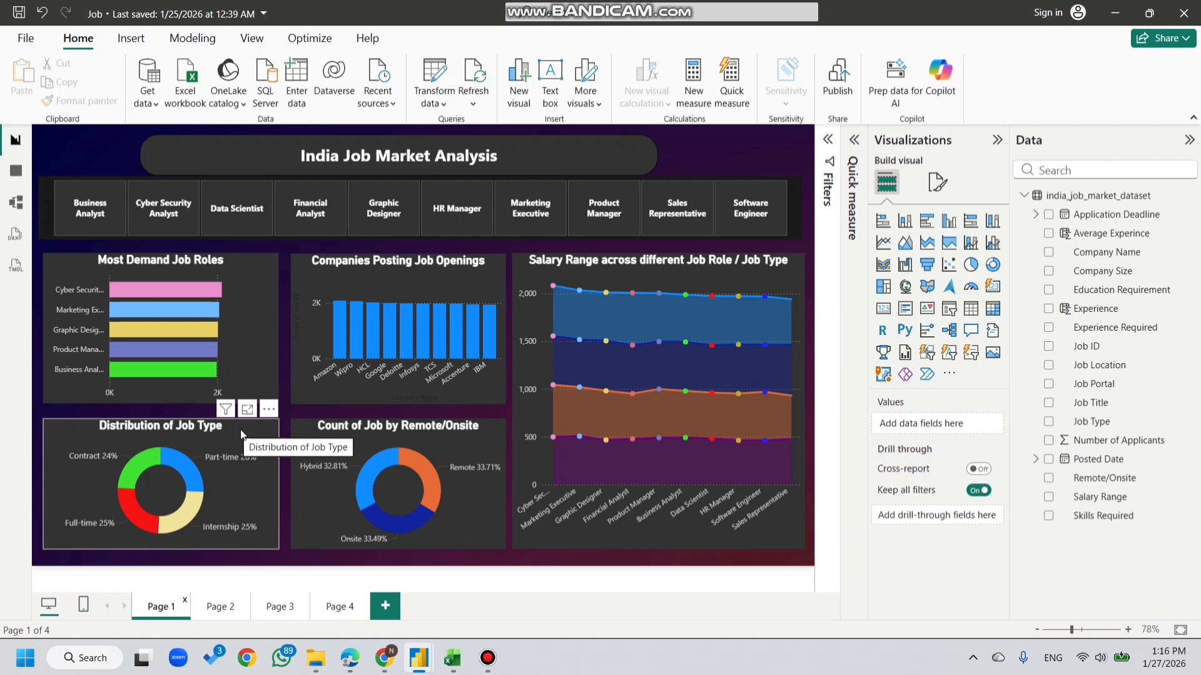
left_click(229, 600)
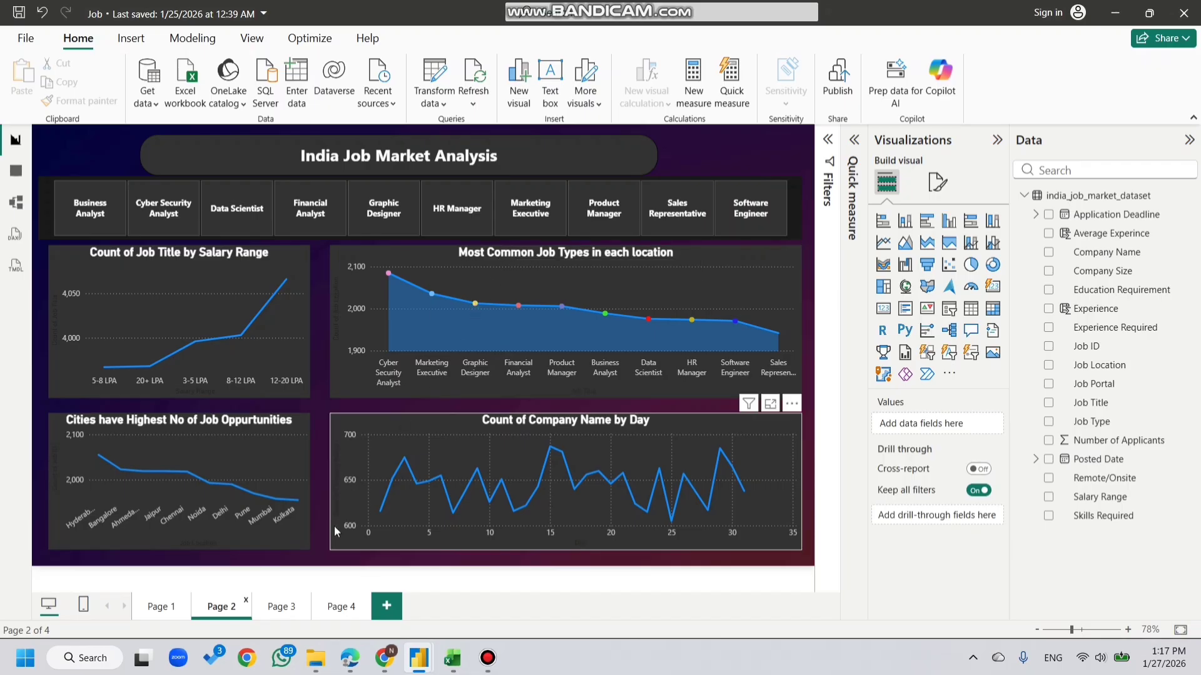
left_click(285, 607)
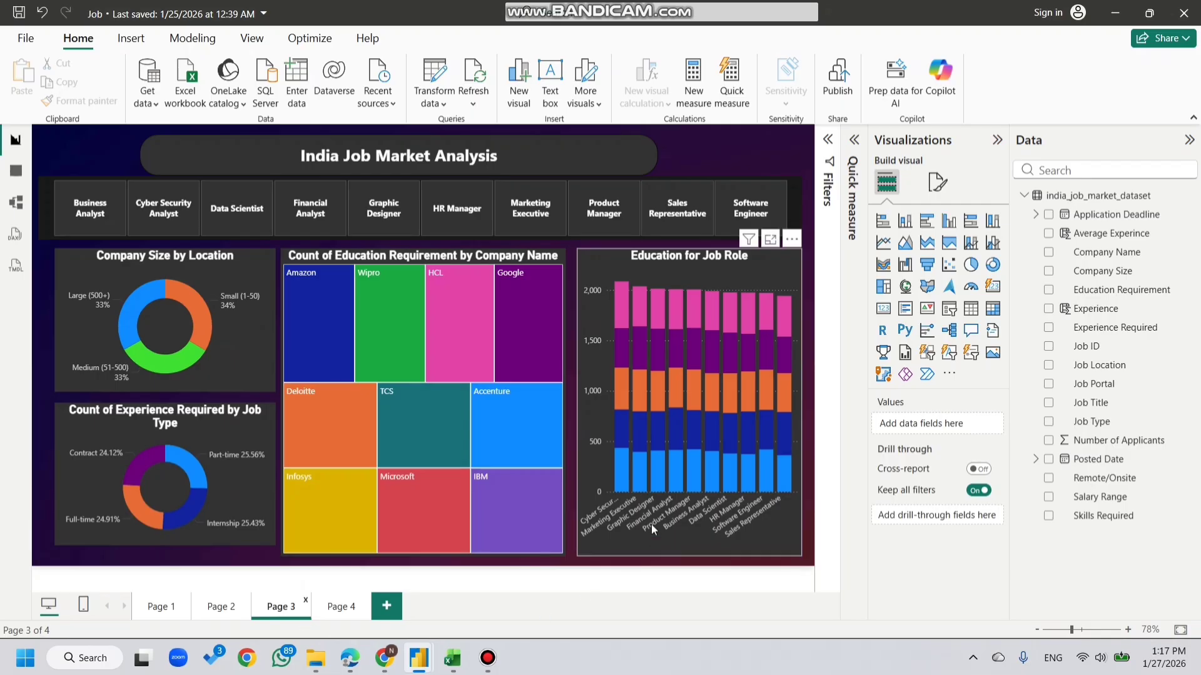
mouse_move(672, 353)
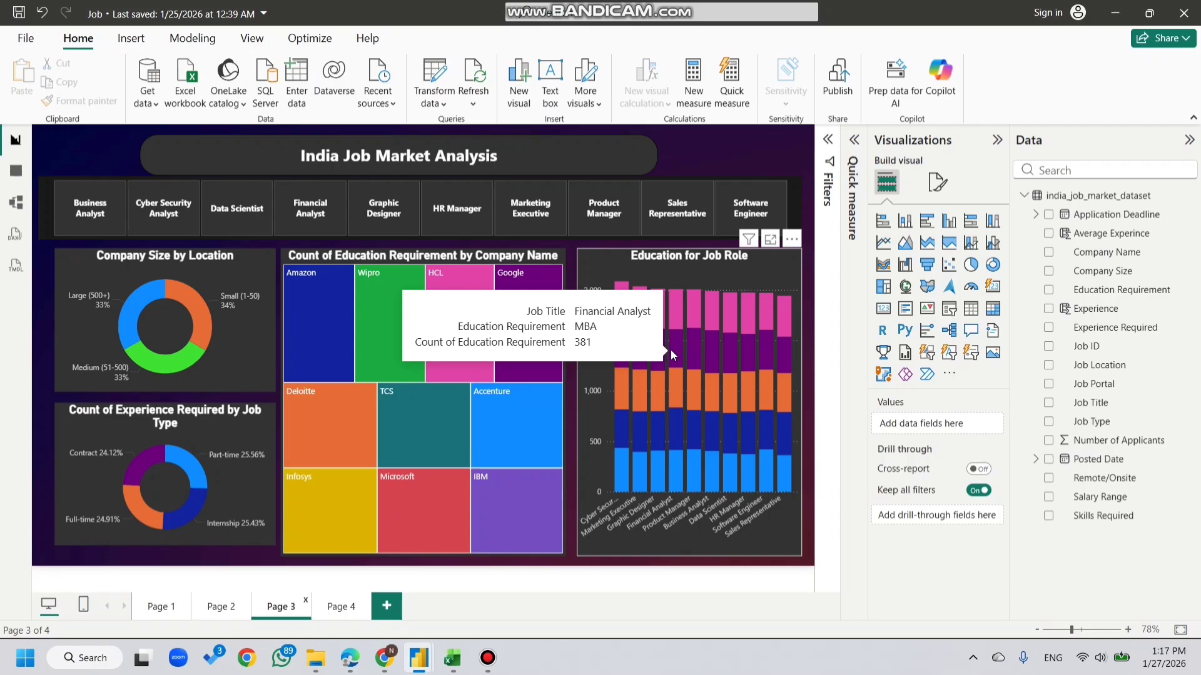
mouse_move(617, 333)
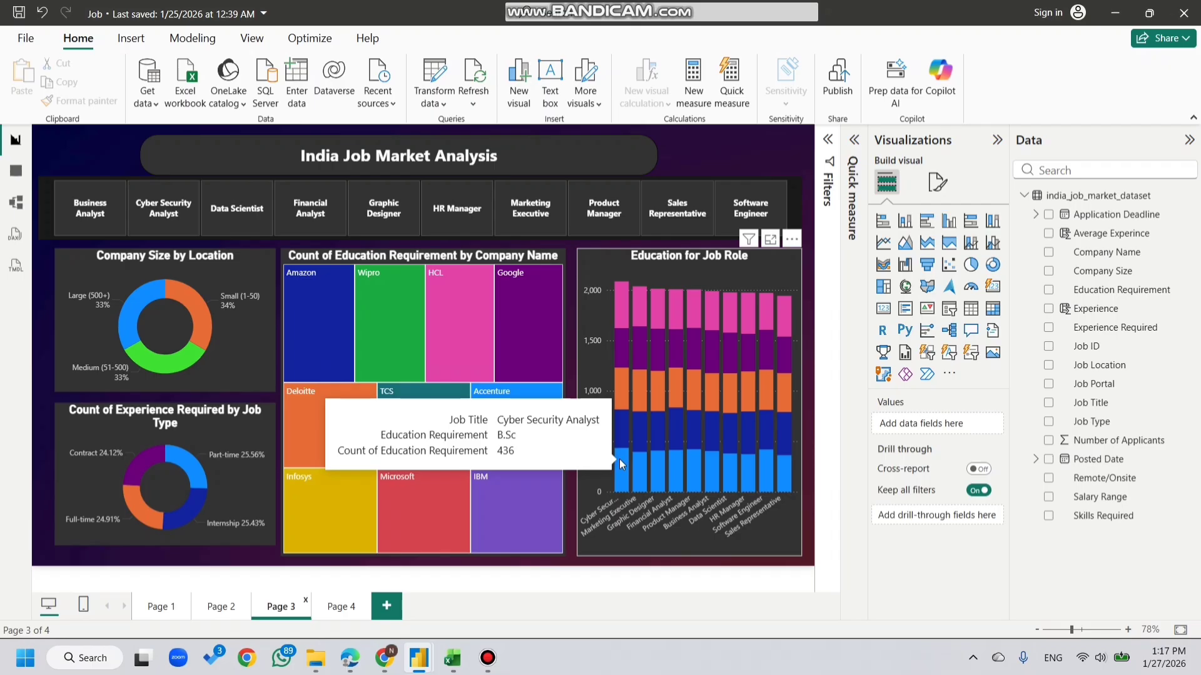
left_click(342, 619)
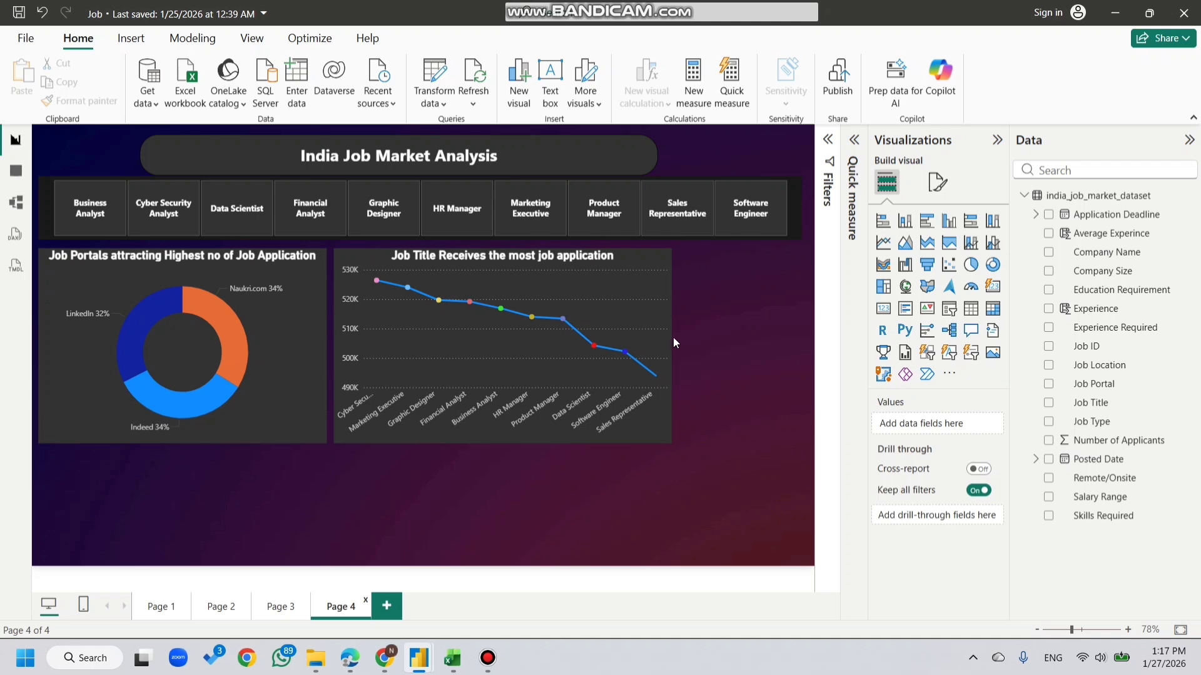
left_click(157, 607)
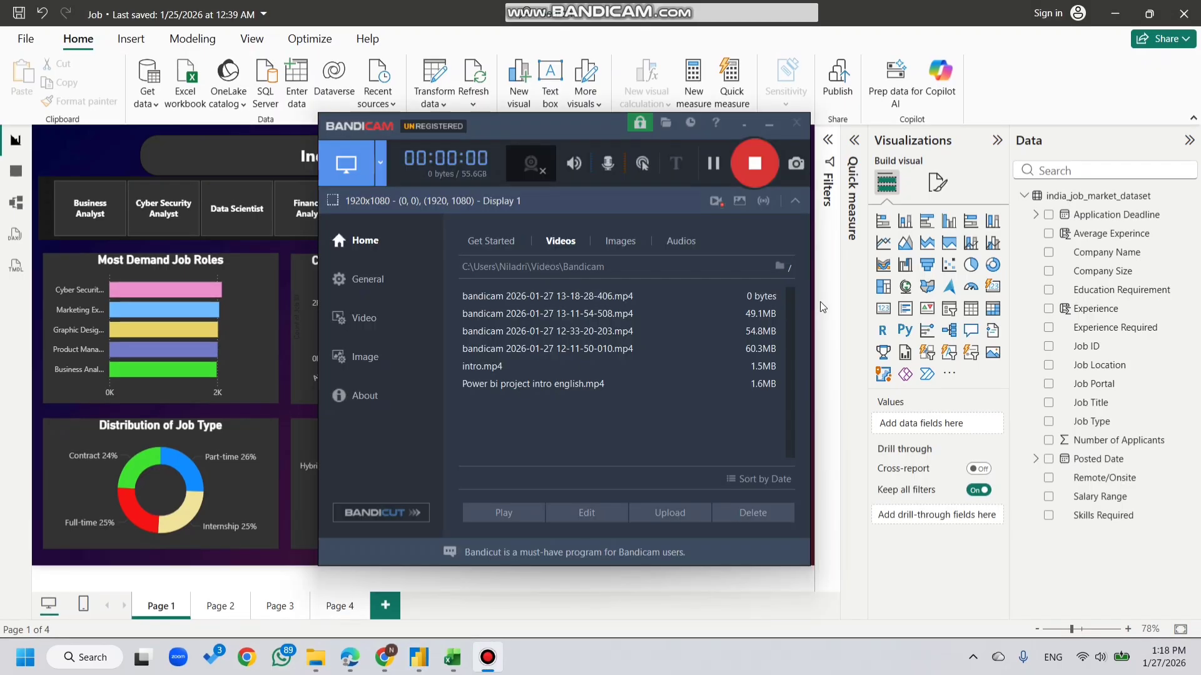
left_click(830, 322)
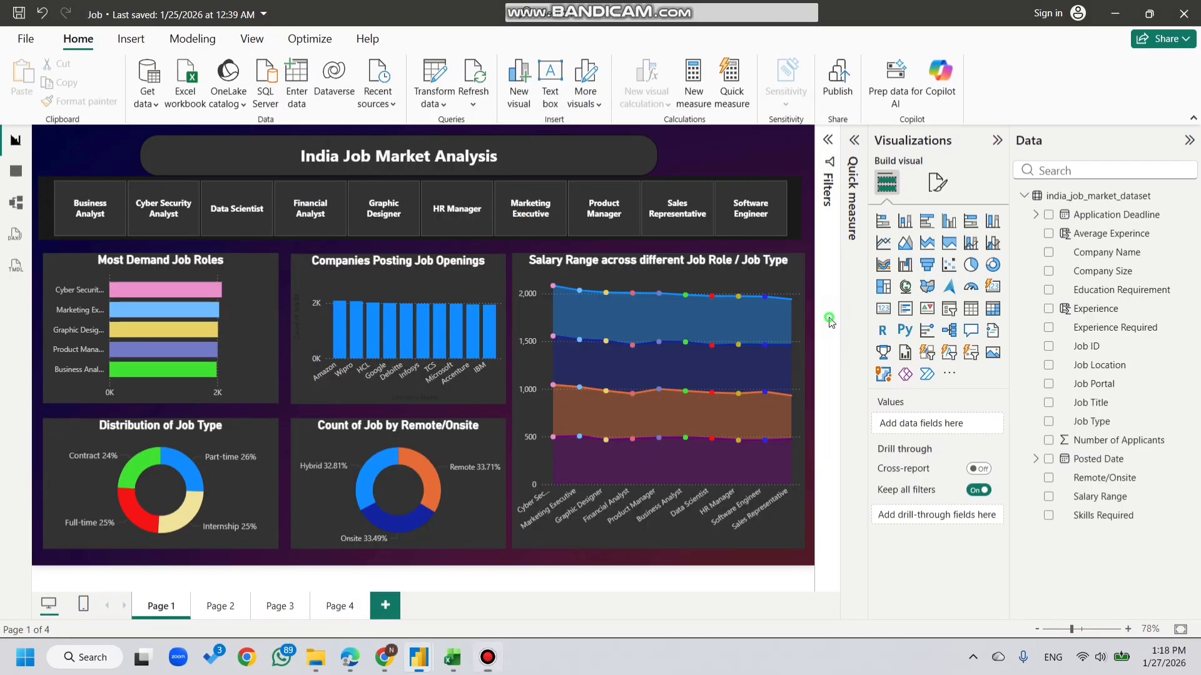